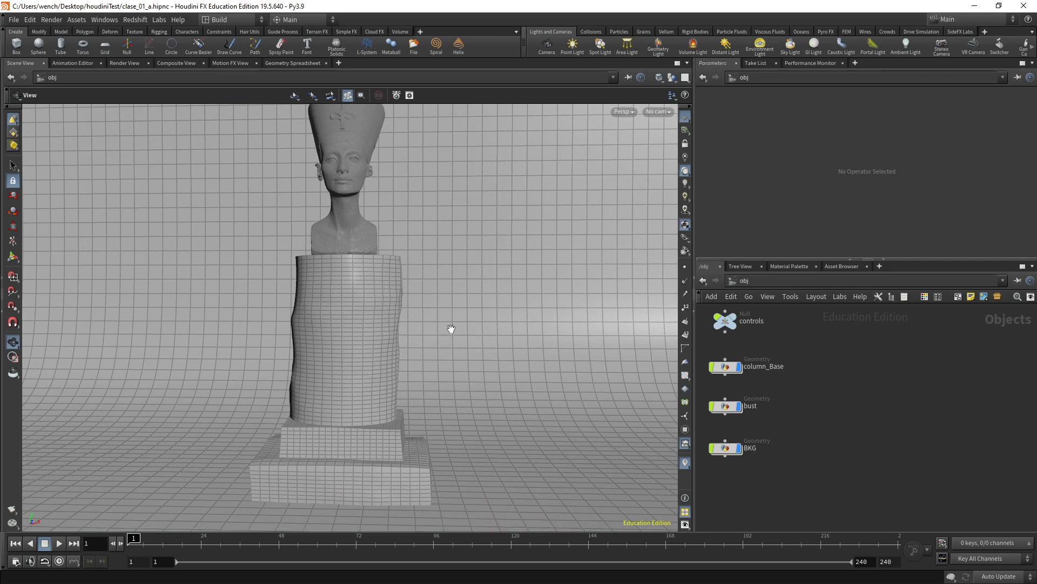
{"action": "left_click_drag", "start_coordinate": [451, 328], "coordinate": [493, 301]}
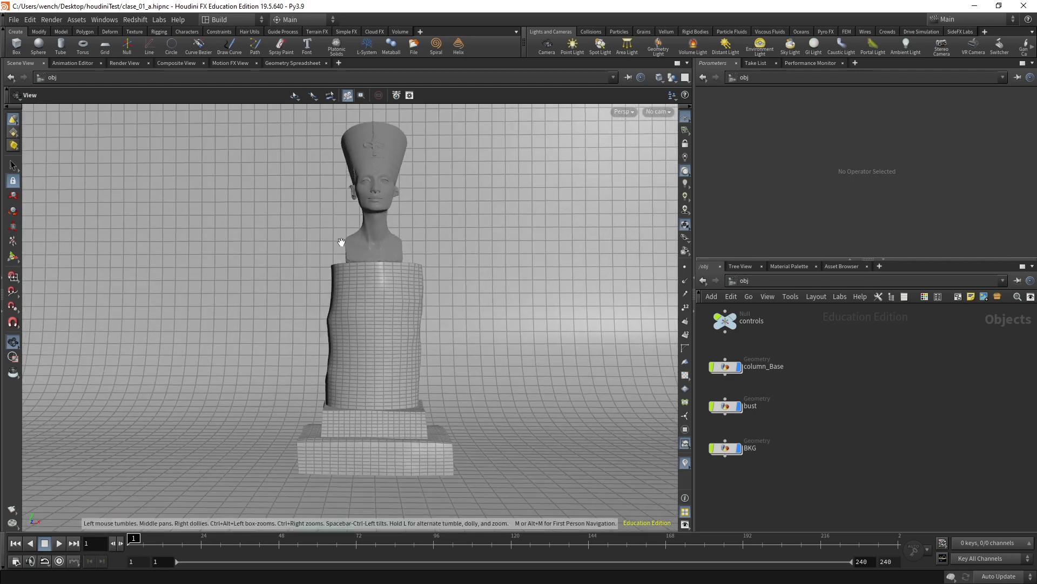
{"action": "left_click_drag", "start_coordinate": [341, 242], "coordinate": [419, 173]}
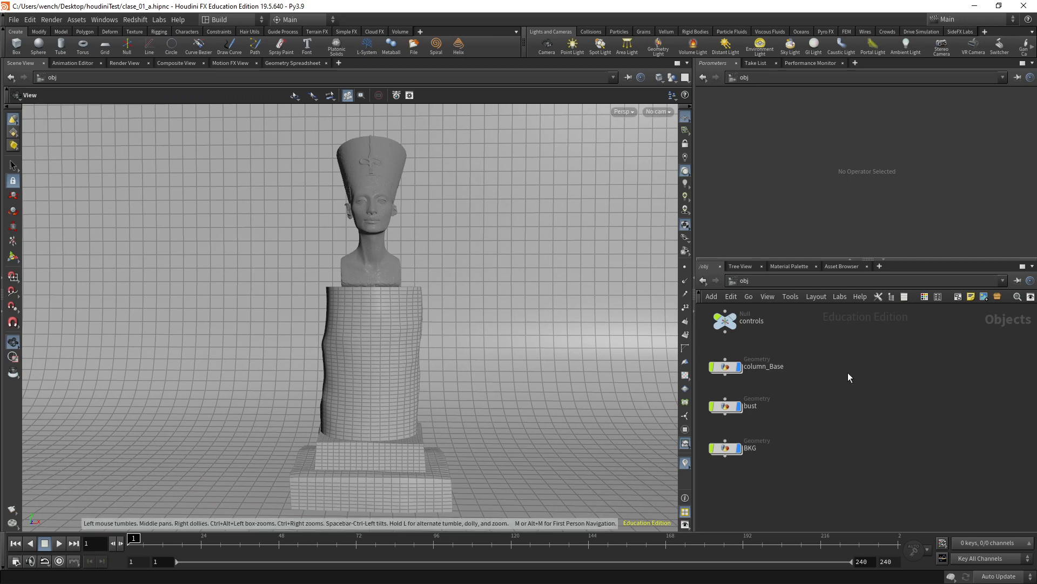
{"action": "middle_click_drag", "start_coordinate": [848, 373], "coordinate": [811, 395]}
{"action": "middle_click_drag", "start_coordinate": [806, 348], "coordinate": [797, 336]}
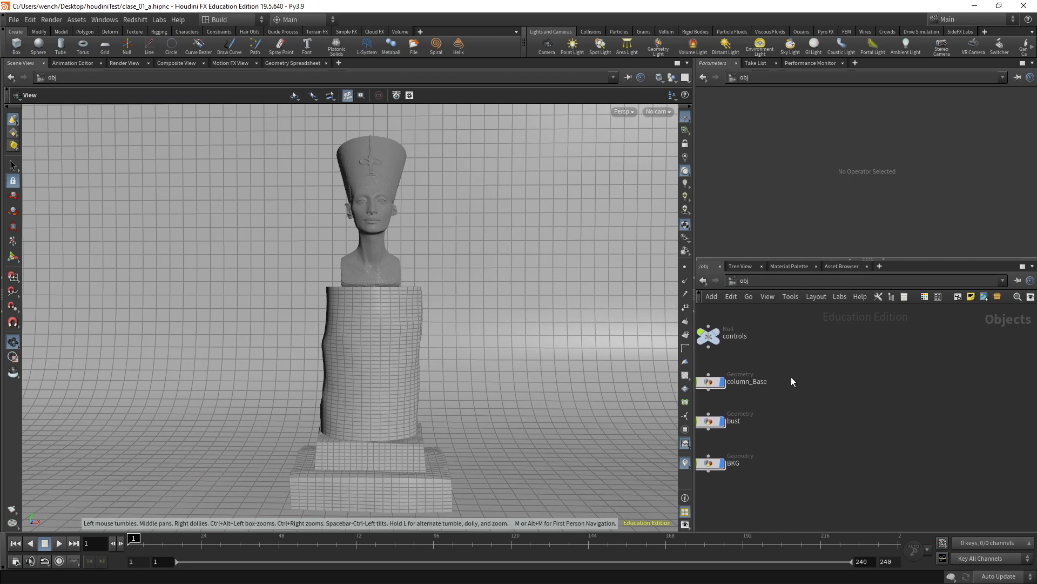
{"action": "key", "text": "Tab"}
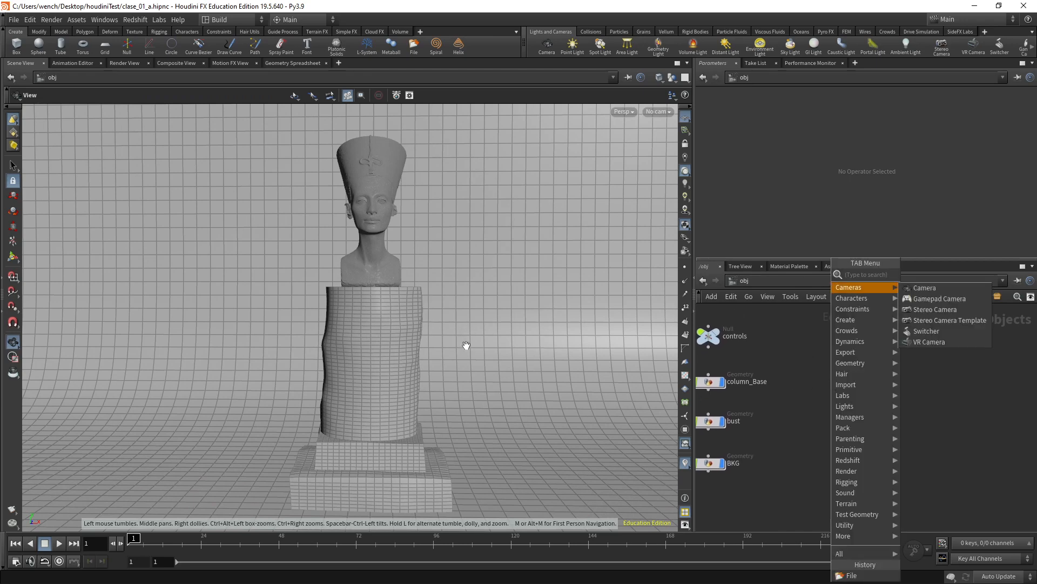
{"action": "key", "text": "Escape"}
{"action": "left_click_drag", "start_coordinate": [491, 343], "coordinate": [465, 413]}
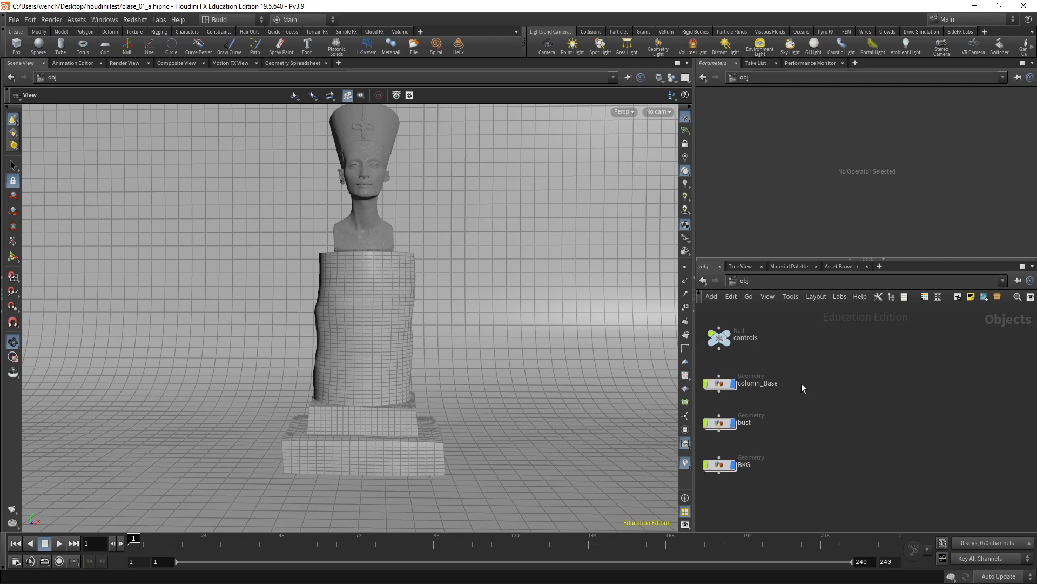
- Add a Geometry object beside column_Base in the object network and enter its empty network
{"action": "key", "text": "Tab"}
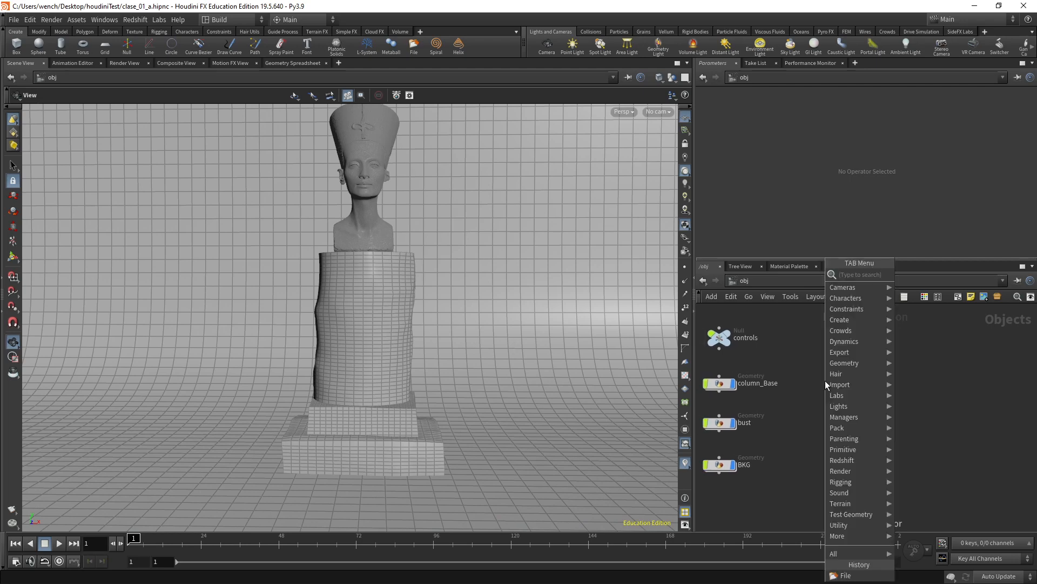
{"action": "type", "text": "geo"}
{"action": "key", "text": "Return"}
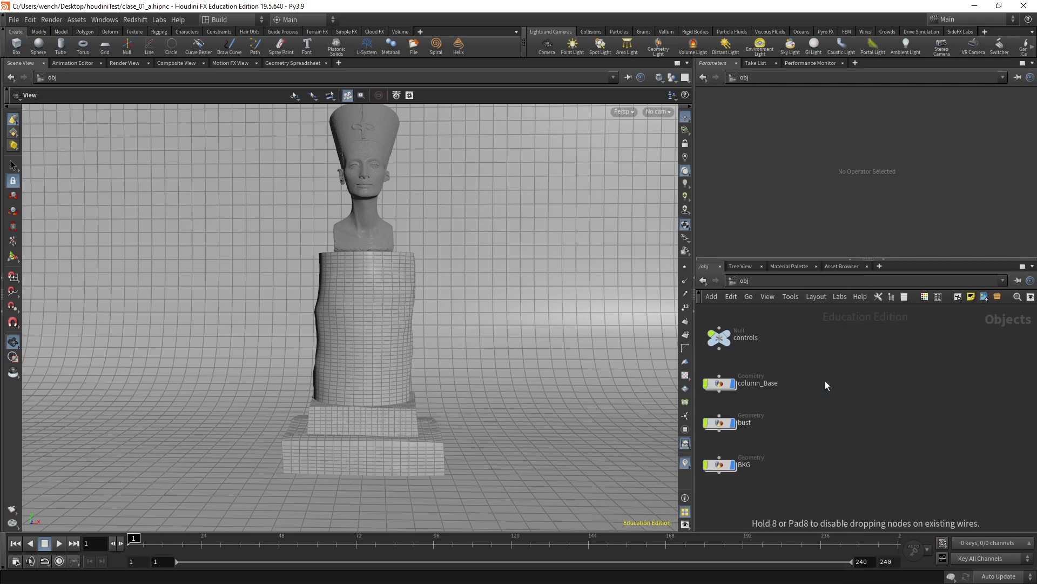
{"action": "left_click", "coordinate": [825, 380]}
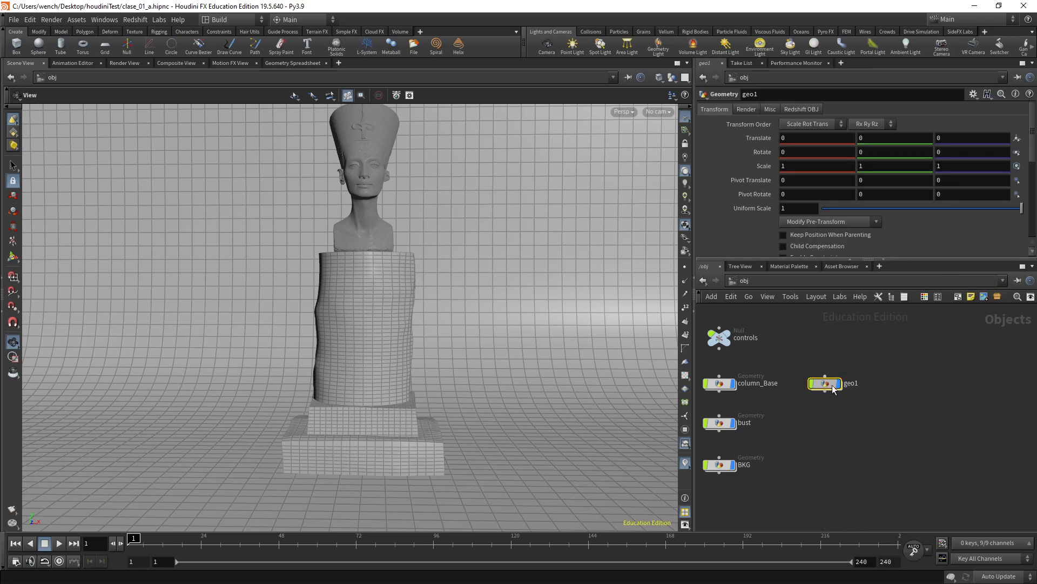
{"action": "left_click_drag", "start_coordinate": [831, 383], "coordinate": [837, 386]}
{"action": "double_click", "coordinate": [832, 385]}
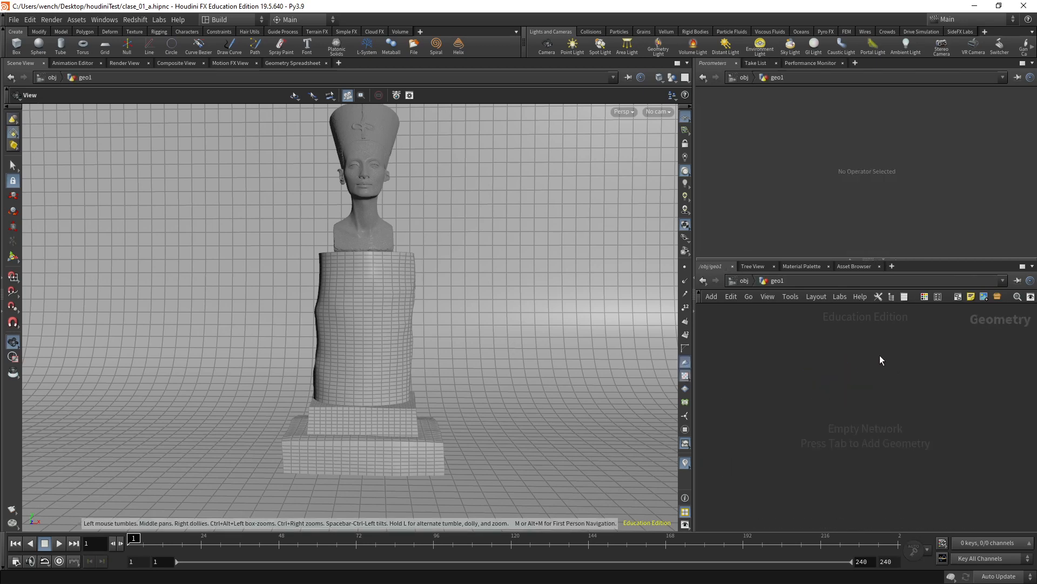
- Hide the other objects while working inside geo1, and compare the object-level view before re-entering geo1
{"action": "left_click", "coordinate": [677, 80]}
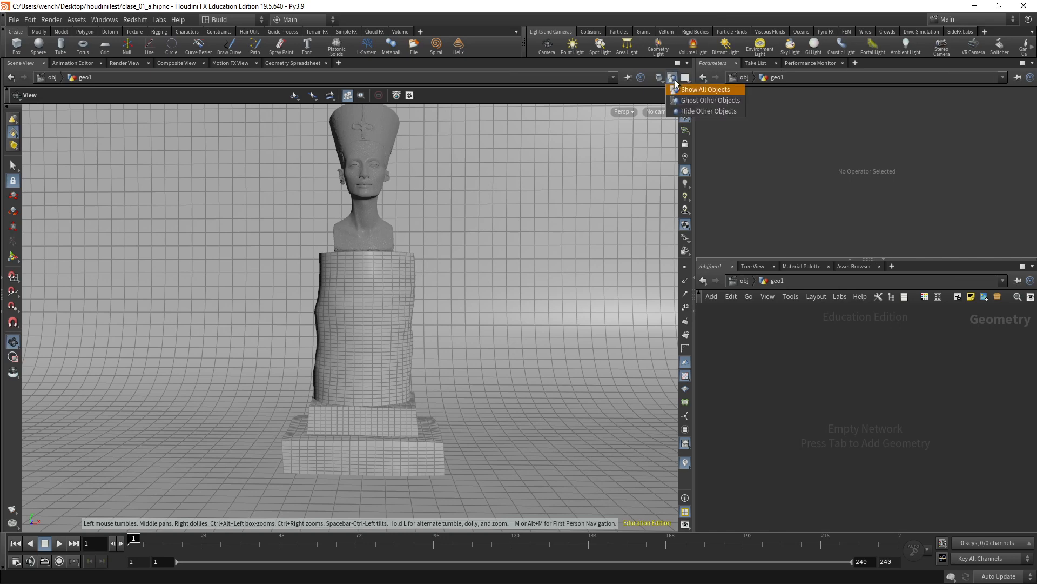
{"action": "left_click", "coordinate": [701, 112]}
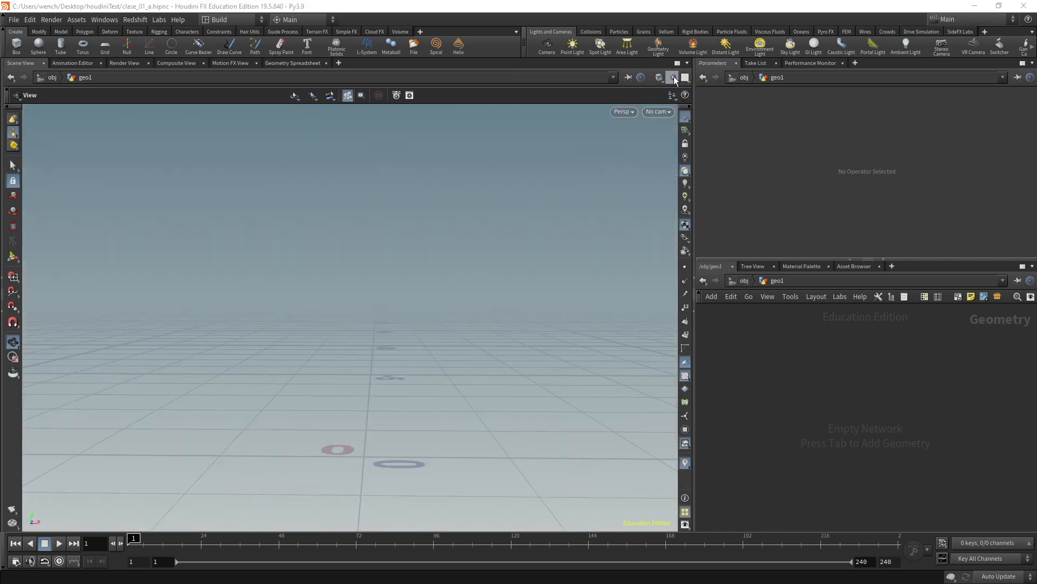
{"action": "left_click", "coordinate": [737, 281]}
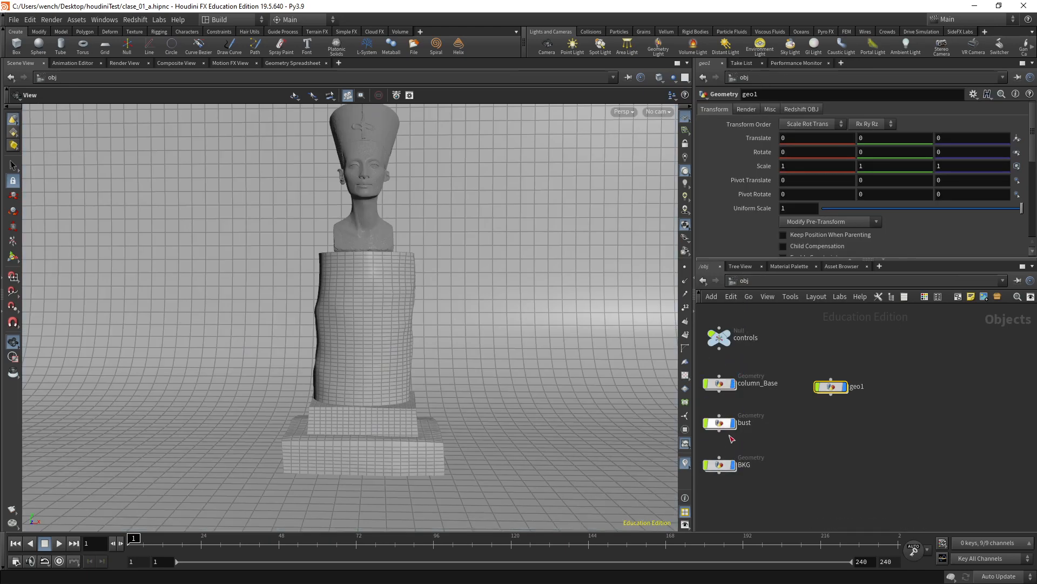
{"action": "double_click", "coordinate": [831, 387]}
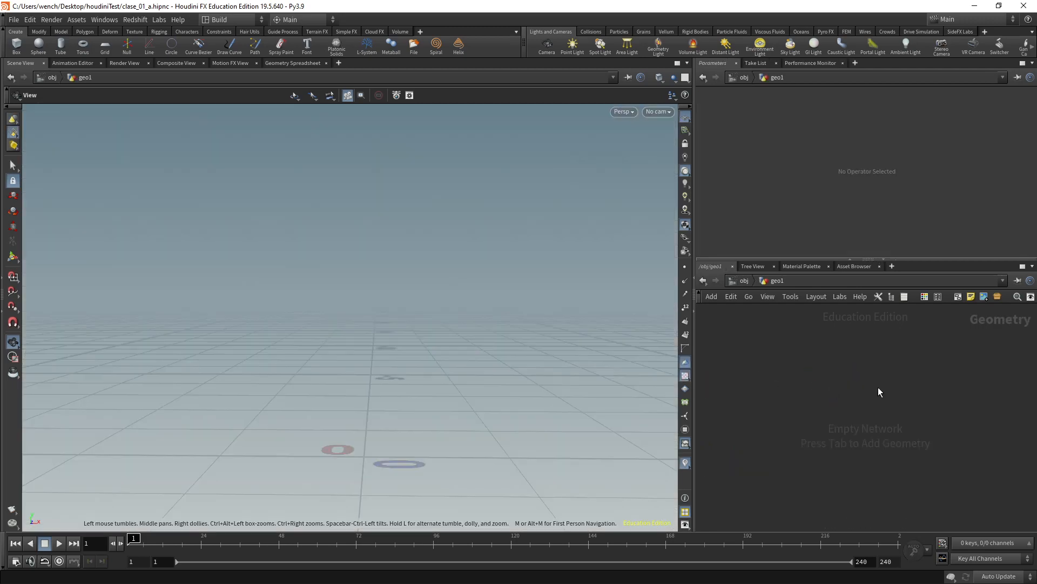
- Create a Sphere node inside geo1 and set its primitive type to Polygon
{"action": "key", "text": "Tab"}
{"action": "type", "text": "sph"}
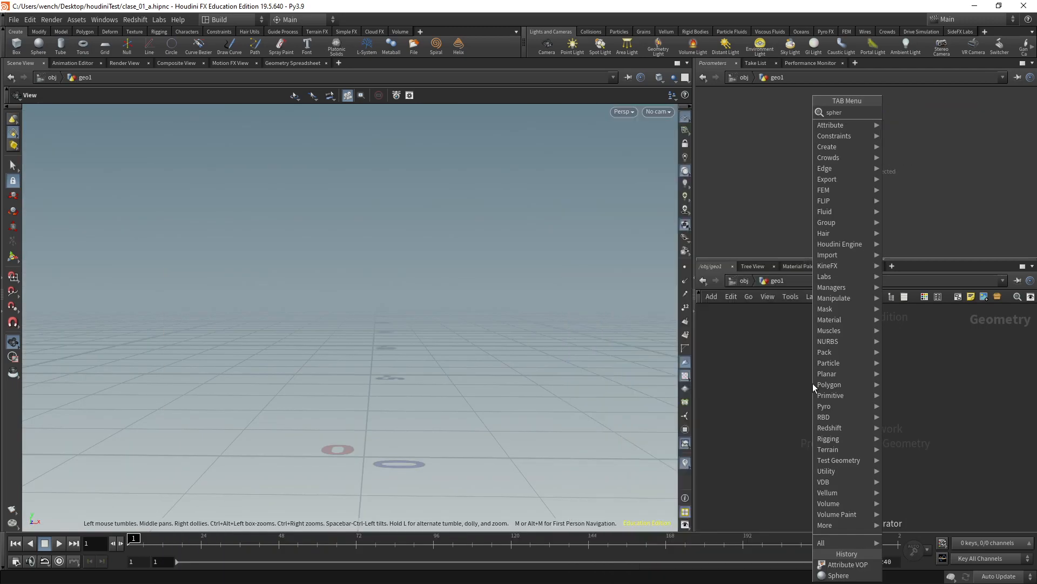
{"action": "key", "text": "Return"}
{"action": "left_click", "coordinate": [812, 384]}
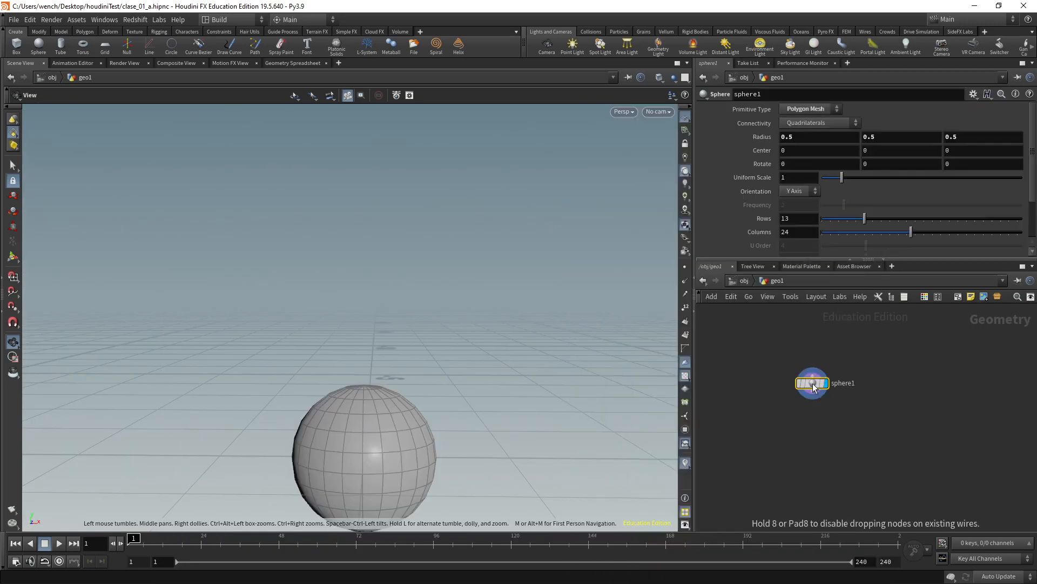
{"action": "left_click", "coordinate": [809, 110]}
{"action": "left_click", "coordinate": [810, 133]}
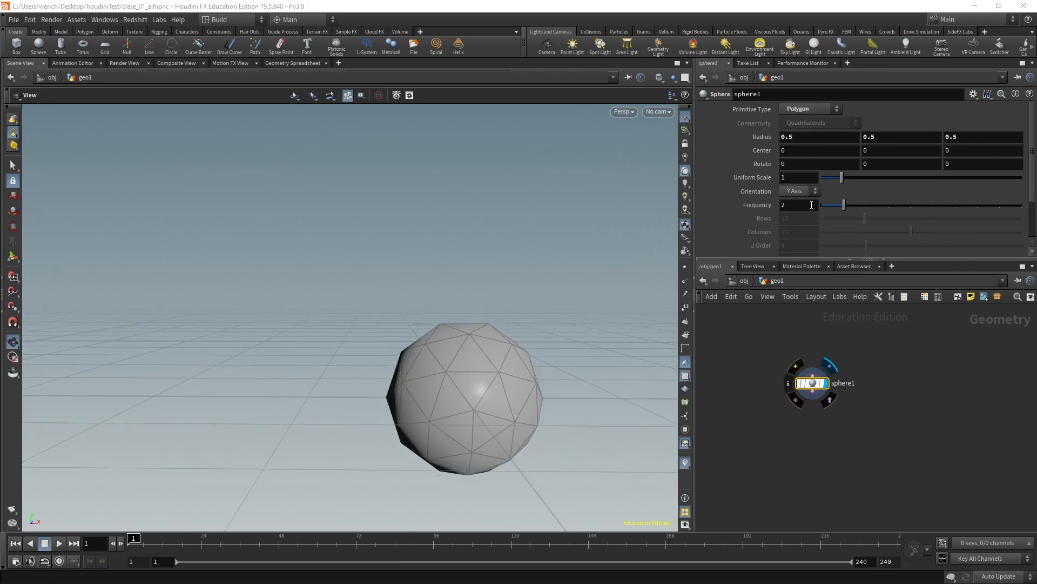
- Try Frequency values of 10 and 50 on the polygon sphere
{"action": "double_click", "coordinate": [811, 204]}
{"action": "type", "text": "10"}
{"action": "key", "text": "Return"}
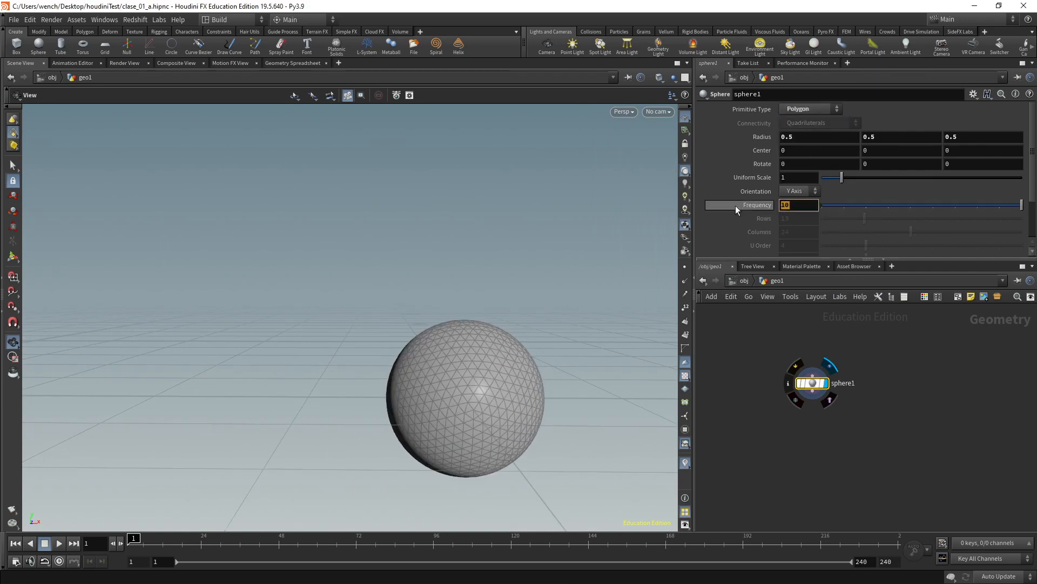
{"action": "type", "text": "50"}
{"action": "key", "text": "Return"}
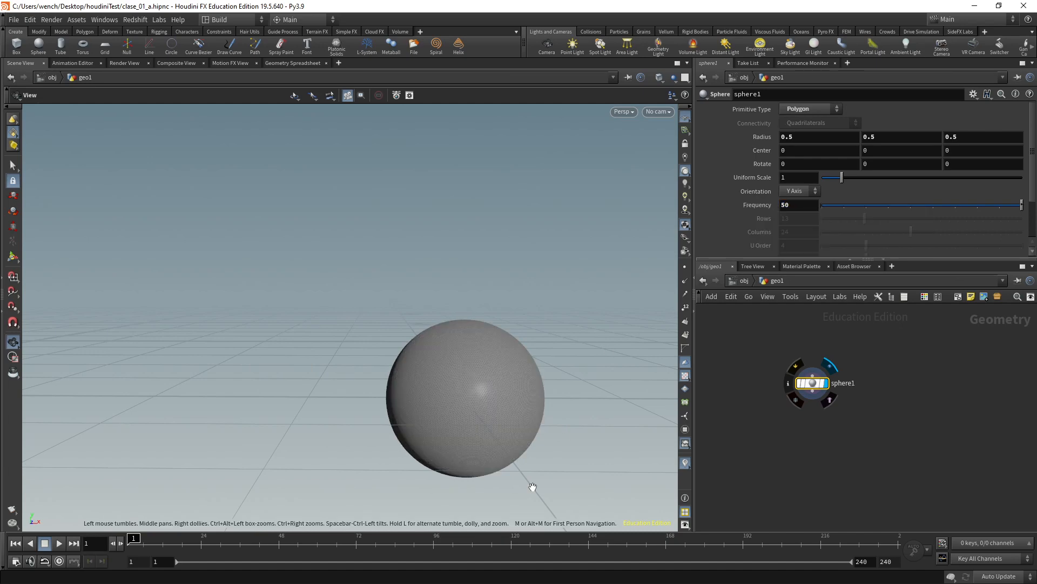
{"action": "scroll", "coordinate": [428, 347], "scroll_direction": "up", "scroll_amount": 5}
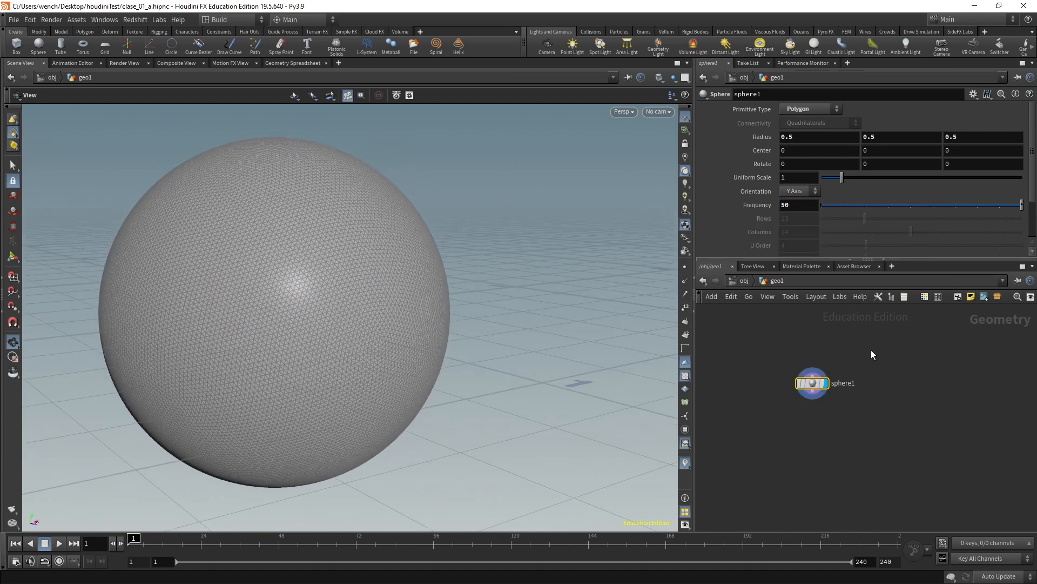
- Set the sphere's Frequency to 64 and check the density of its mesh up close
{"action": "middle_click_drag", "start_coordinate": [871, 355], "coordinate": [827, 365]}
{"action": "left_click", "coordinate": [802, 205]}
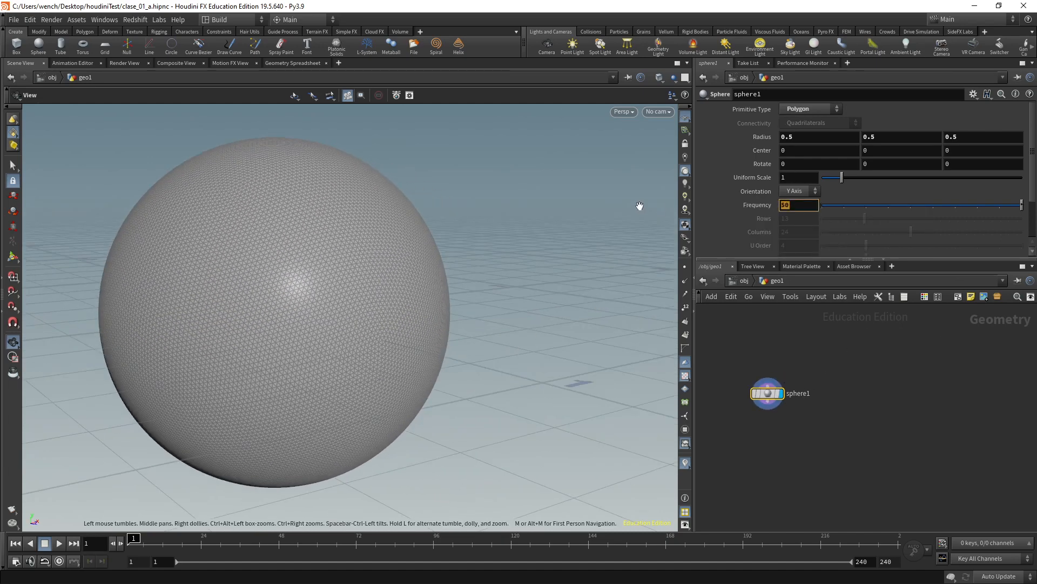
{"action": "type", "text": "64"}
{"action": "key", "text": "Return"}
{"action": "left_click_drag", "start_coordinate": [260, 271], "coordinate": [373, 271]}
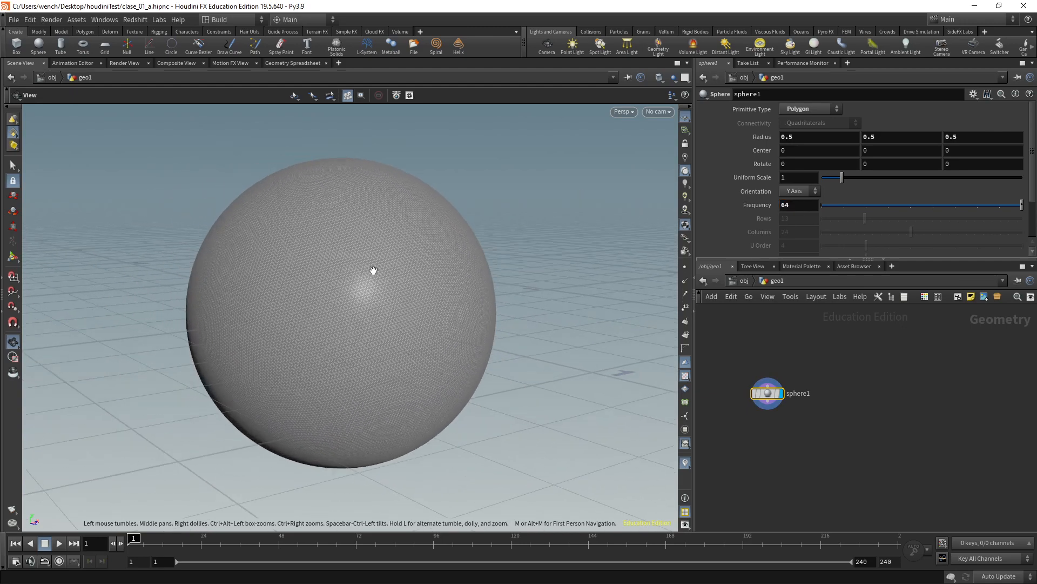
{"action": "scroll", "coordinate": [638, 255], "scroll_direction": "up", "scroll_amount": 6}
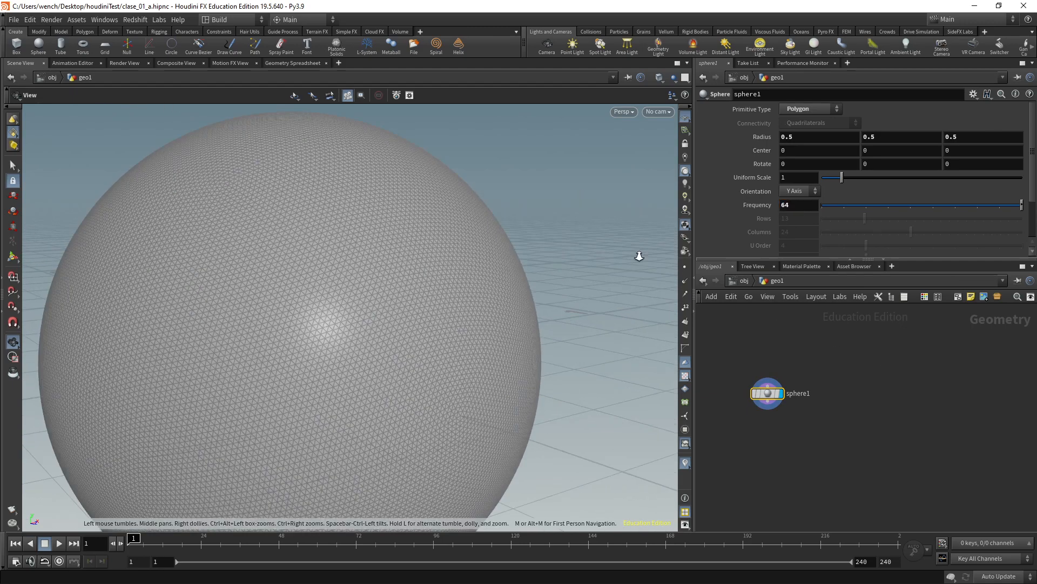
{"action": "middle_click_drag", "start_coordinate": [470, 254], "coordinate": [432, 256]}
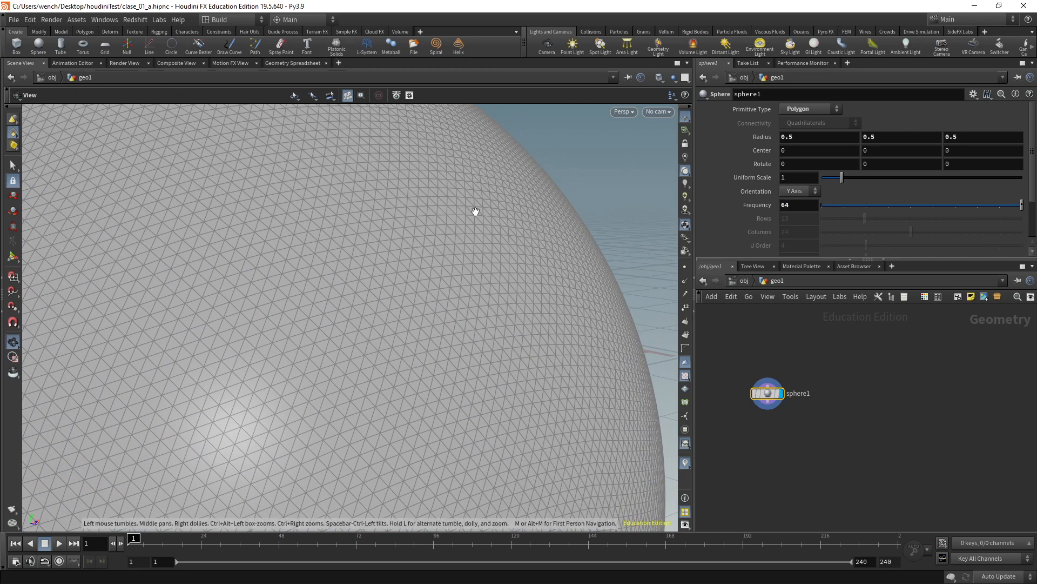
- Examine the sphere's point positions in the Geometry Spreadsheet and its point numbers in the 3D view
{"action": "left_click", "coordinate": [298, 64]}
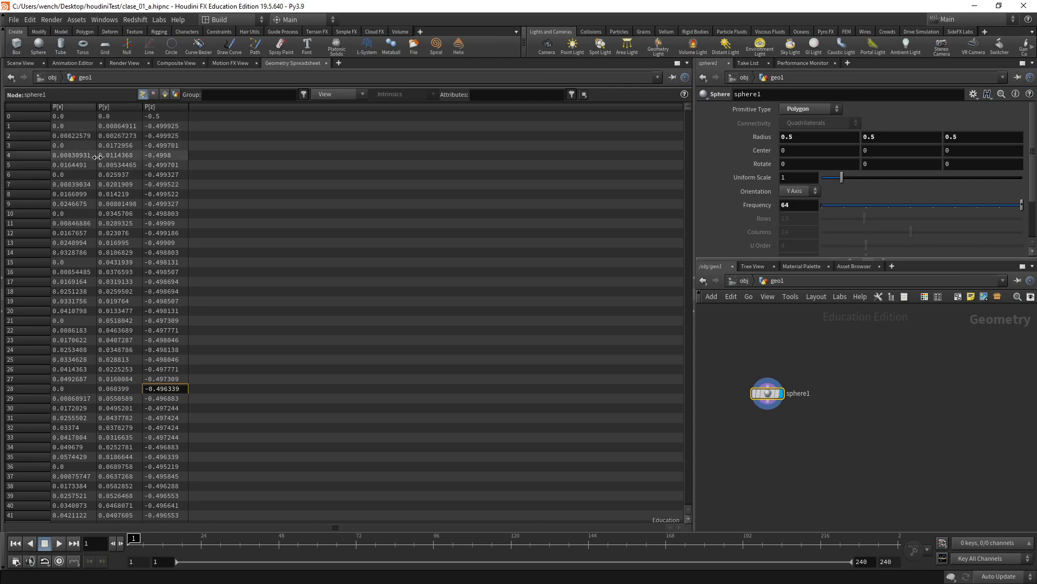
{"action": "left_click", "coordinate": [20, 63]}
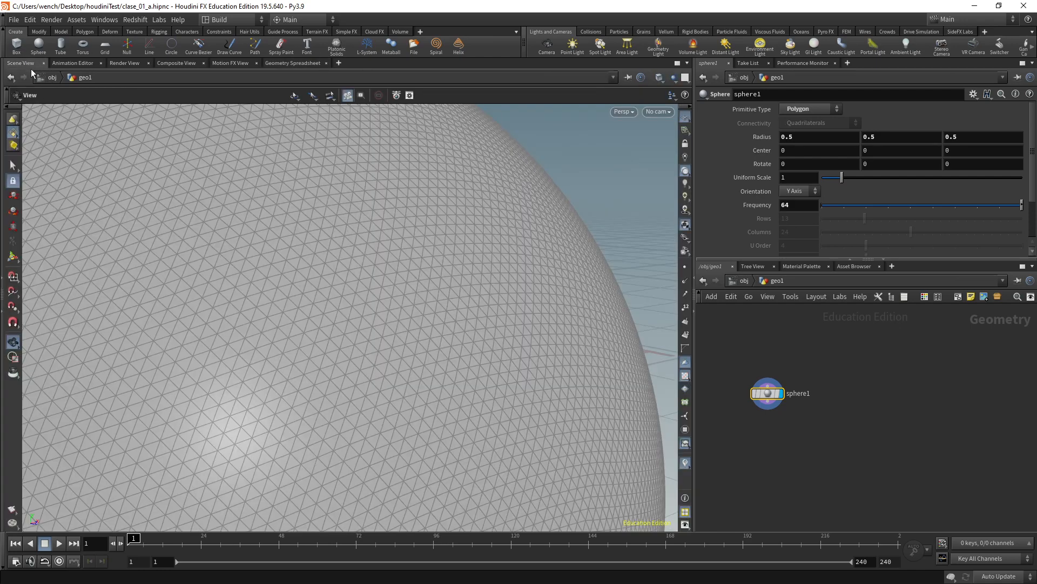
{"action": "left_click", "coordinate": [685, 307]}
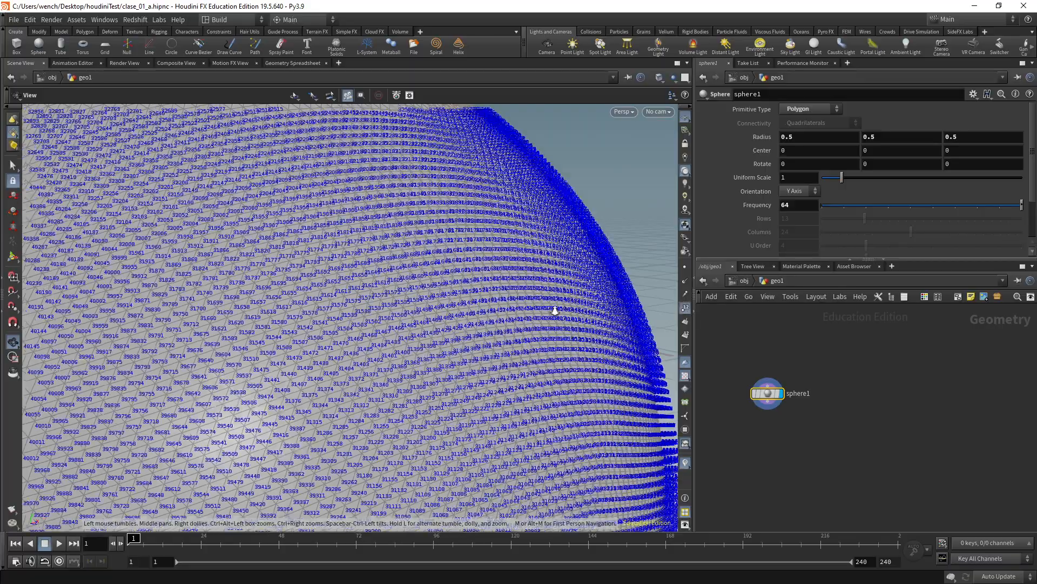
{"action": "scroll", "coordinate": [336, 313], "scroll_direction": "down", "scroll_amount": 10}
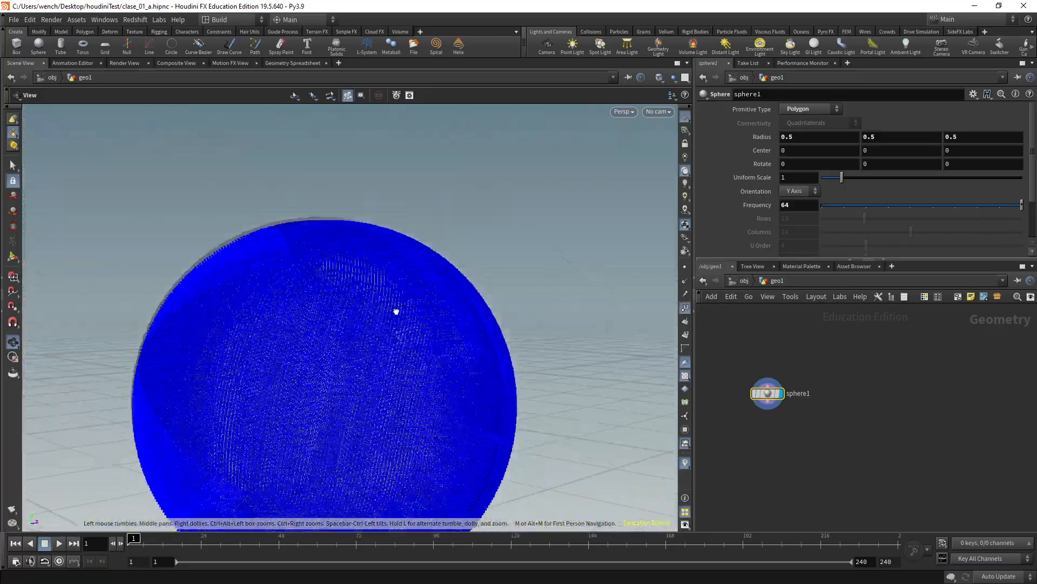
{"action": "left_click", "coordinate": [685, 307]}
{"action": "scroll", "coordinate": [341, 351], "scroll_direction": "up", "scroll_amount": 5}
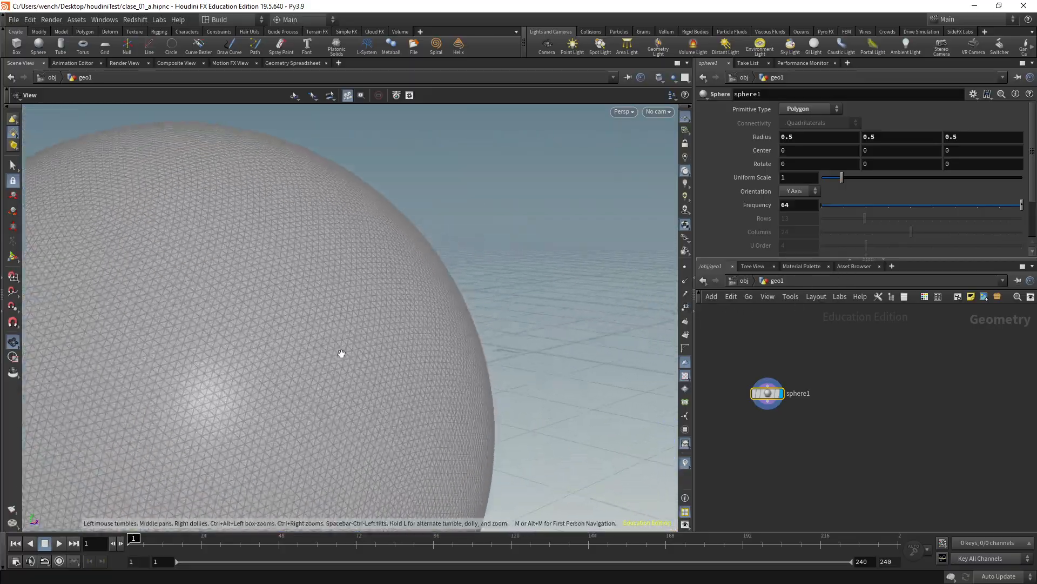
{"action": "left_click_drag", "start_coordinate": [382, 308], "coordinate": [599, 283]}
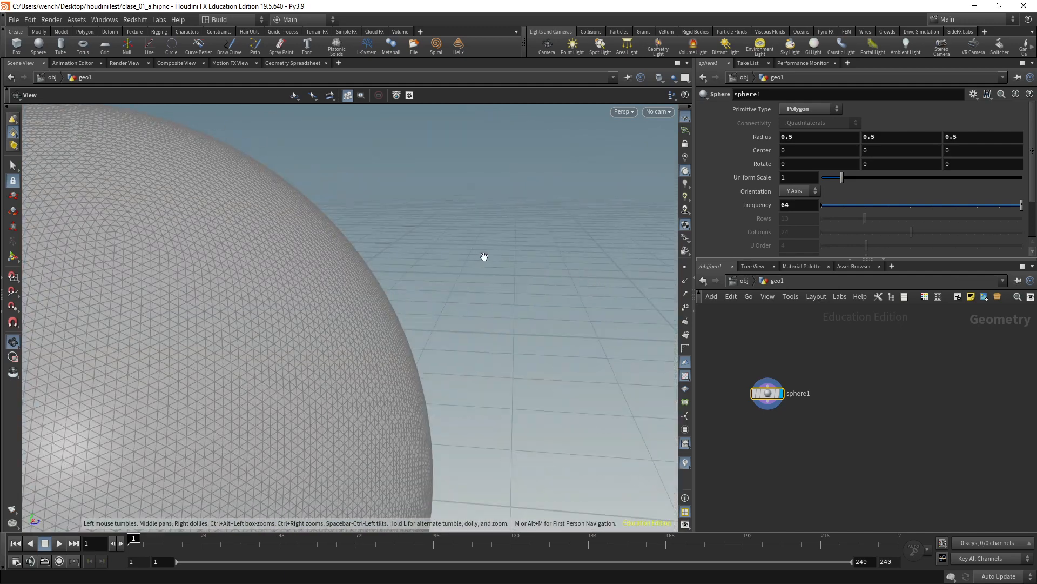
{"action": "scroll", "coordinate": [423, 264], "scroll_direction": "down", "scroll_amount": 6}
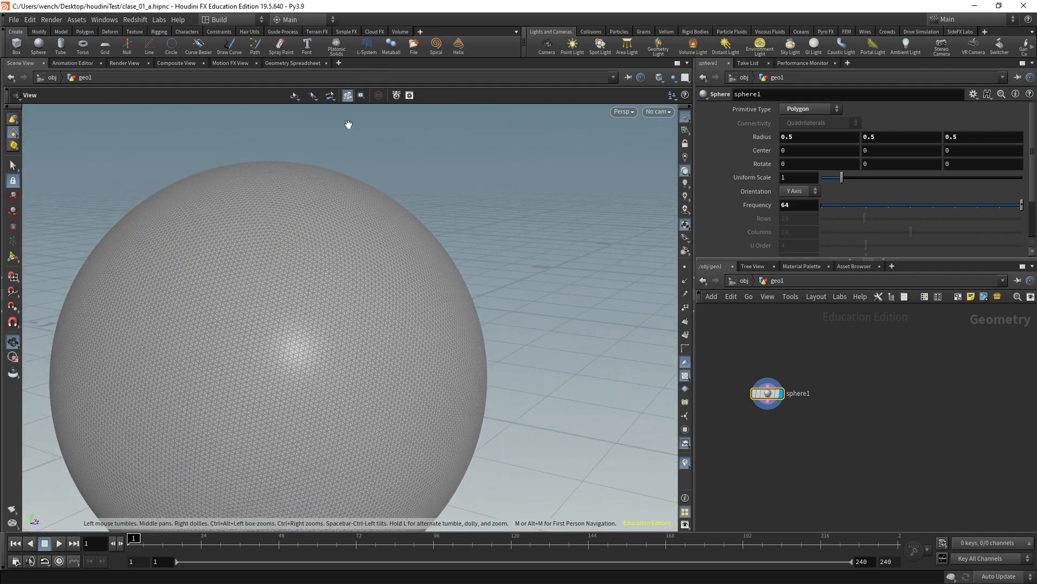
{"action": "middle_click_drag", "start_coordinate": [815, 448], "coordinate": [825, 436]}
{"action": "scroll", "coordinate": [346, 315], "scroll_direction": "down", "scroll_amount": 1}
{"action": "middle_click_drag", "start_coordinate": [345, 315], "coordinate": [359, 254]}
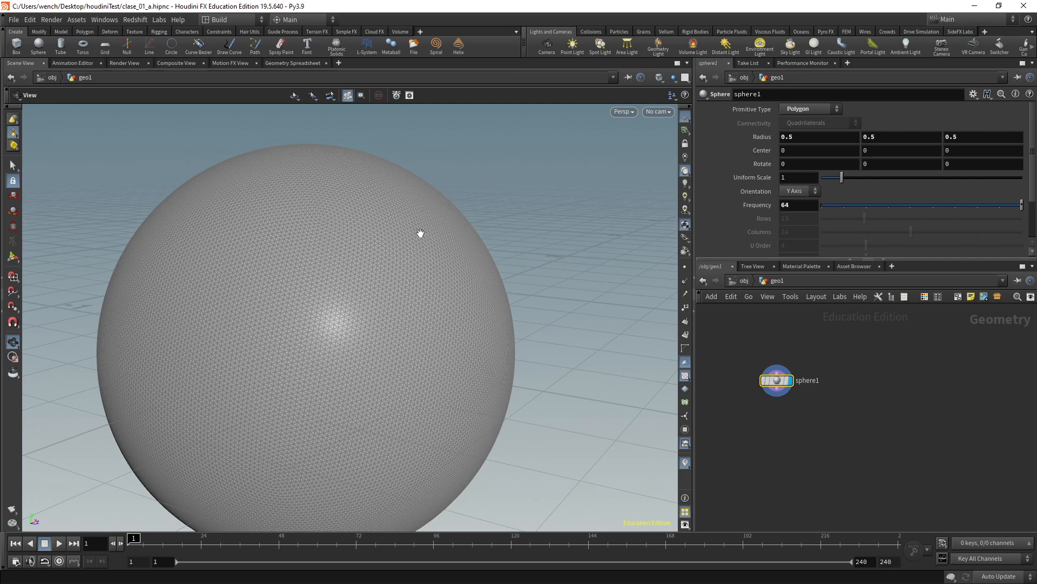
{"action": "left_click_drag", "start_coordinate": [419, 234], "coordinate": [541, 292]}
{"action": "scroll", "coordinate": [863, 359], "scroll_direction": "down", "scroll_amount": 2}
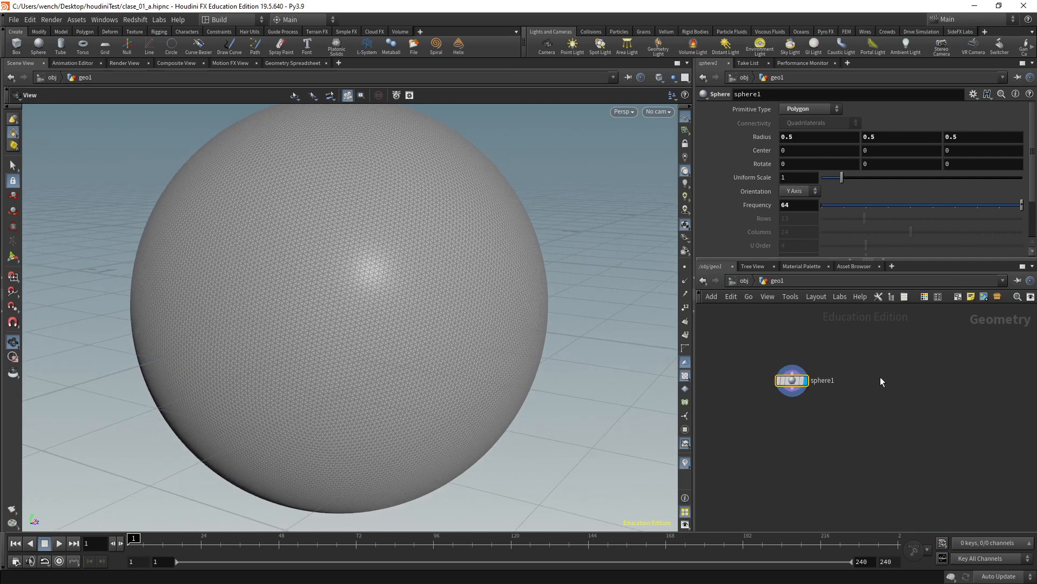
- Add an Attribute VOP node below sphere1 in the geo1 network
{"action": "key", "text": "Tab"}
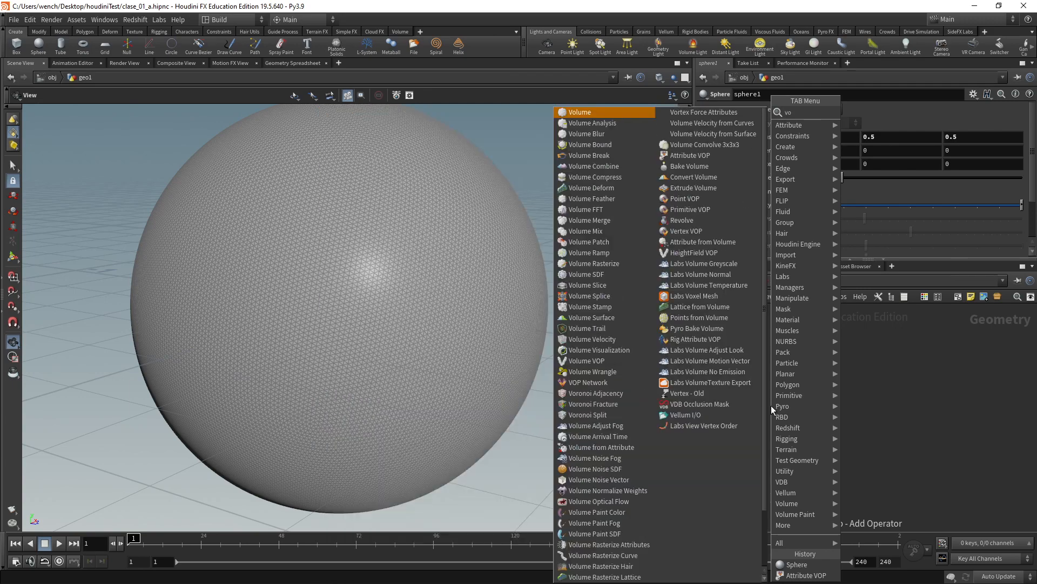
{"action": "type", "text": "vop"}
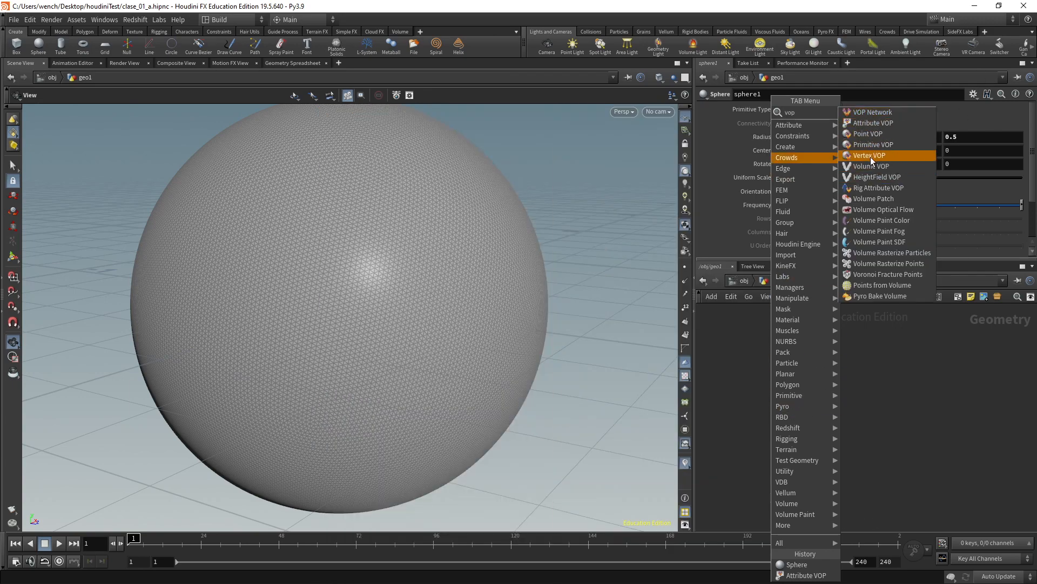
{"action": "left_click", "coordinate": [880, 123]}
{"action": "left_click", "coordinate": [794, 416]}
{"action": "scroll", "coordinate": [795, 391], "scroll_direction": "up", "scroll_amount": 3}
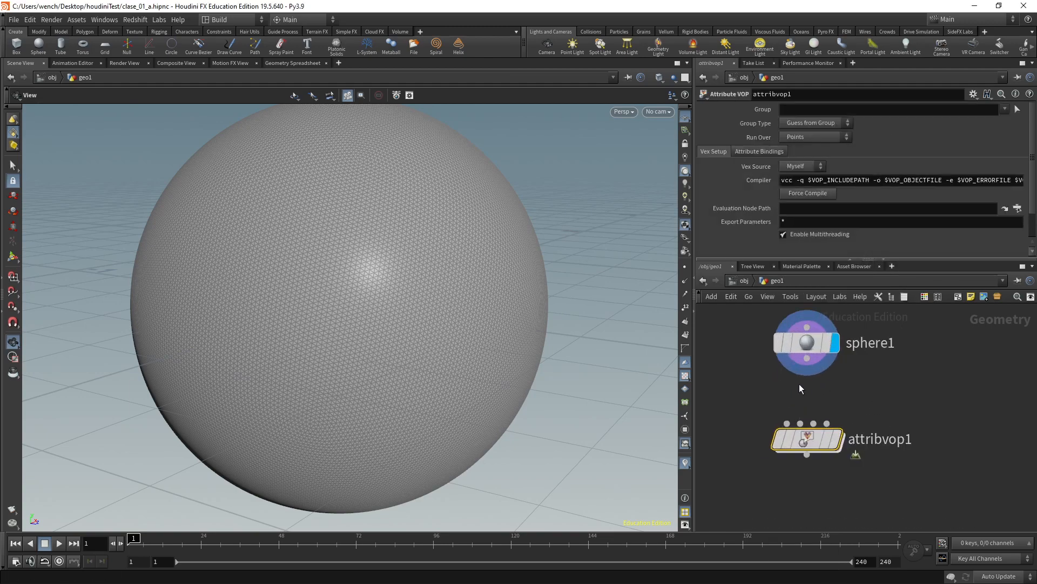
- Connect sphere1's output to the first input of attribvop1 and make attribvop1 the displayed node
{"action": "left_click_drag", "start_coordinate": [809, 367], "coordinate": [883, 442]}
{"action": "scroll", "coordinate": [880, 443], "scroll_direction": "up", "scroll_amount": 3}
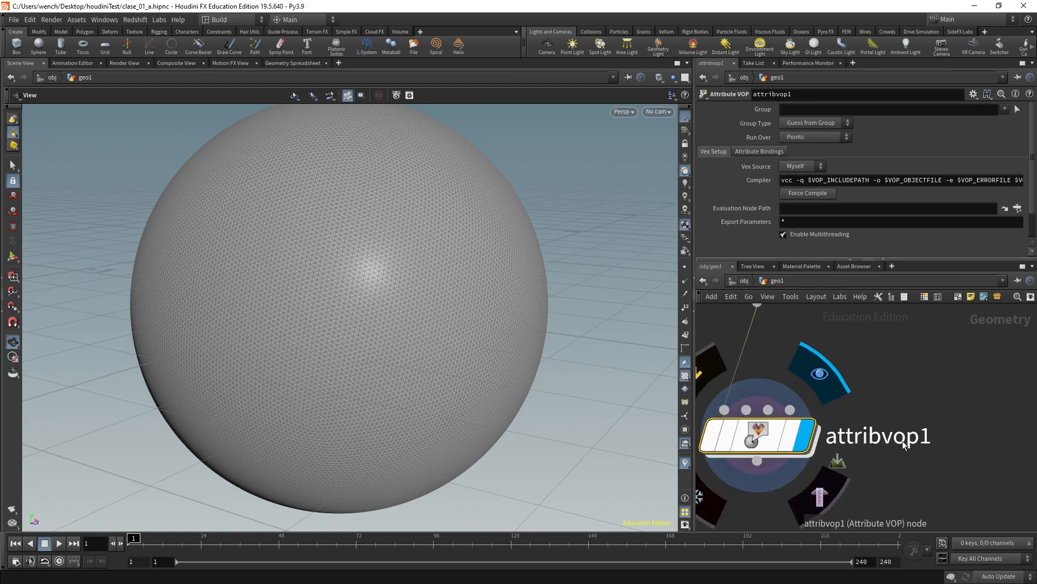
{"action": "scroll", "coordinate": [855, 399], "scroll_direction": "down", "scroll_amount": 3}
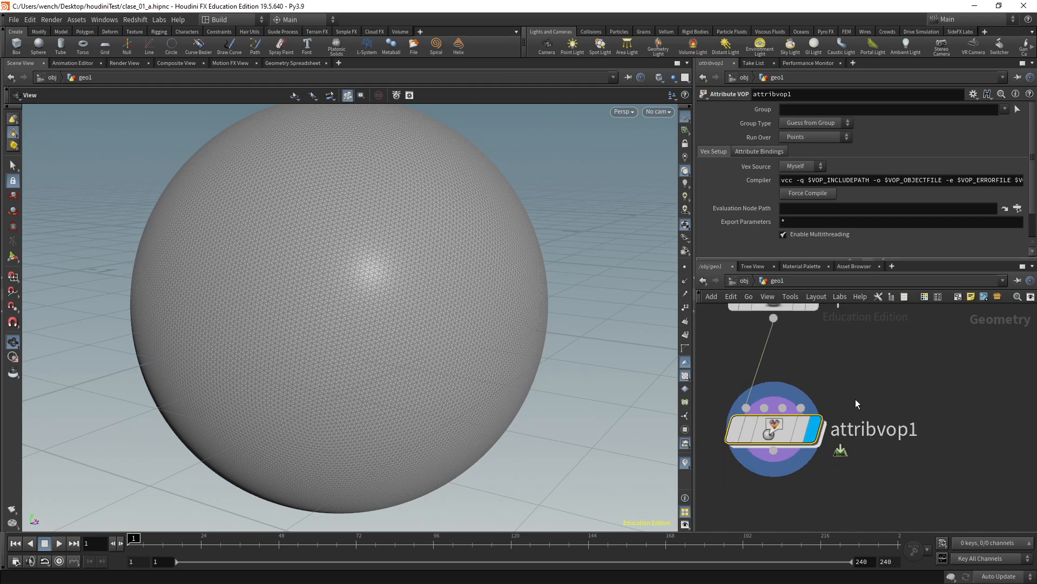
- Enter the attribvop1 network and move geometryvopoutput1 farther away from geometryvopglobal1 to leave working space between them
{"action": "double_click", "coordinate": [799, 425]}
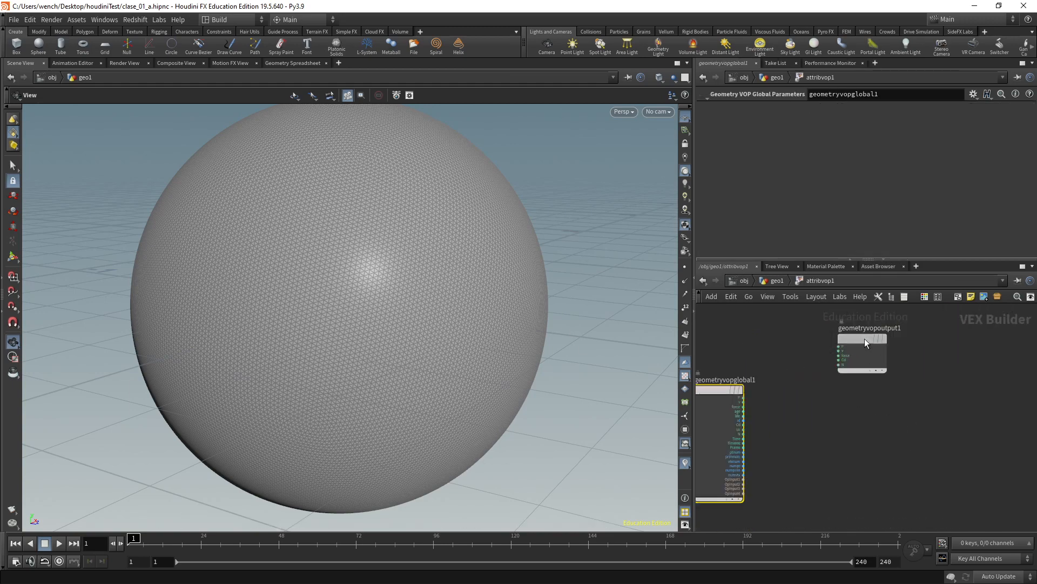
{"action": "left_click_drag", "start_coordinate": [865, 340], "coordinate": [887, 367]}
{"action": "middle_click_drag", "start_coordinate": [793, 361], "coordinate": [845, 361]}
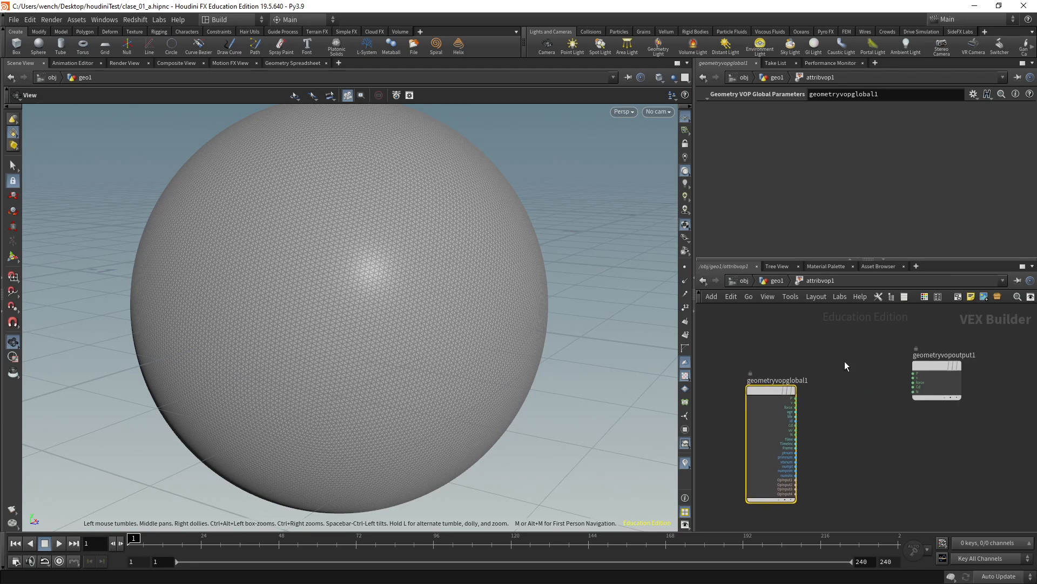
{"action": "left_click", "coordinate": [935, 378]}
{"action": "scroll", "coordinate": [800, 372], "scroll_direction": "up", "scroll_amount": 2}
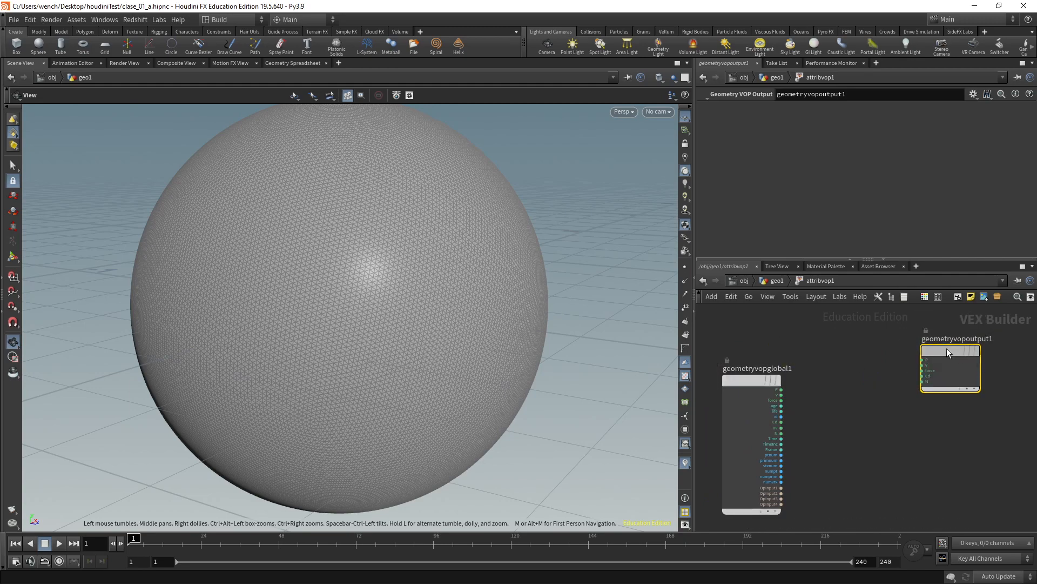
{"action": "left_click_drag", "start_coordinate": [947, 350], "coordinate": [981, 376]}
{"action": "middle_click_drag", "start_coordinate": [843, 377], "coordinate": [779, 368]}
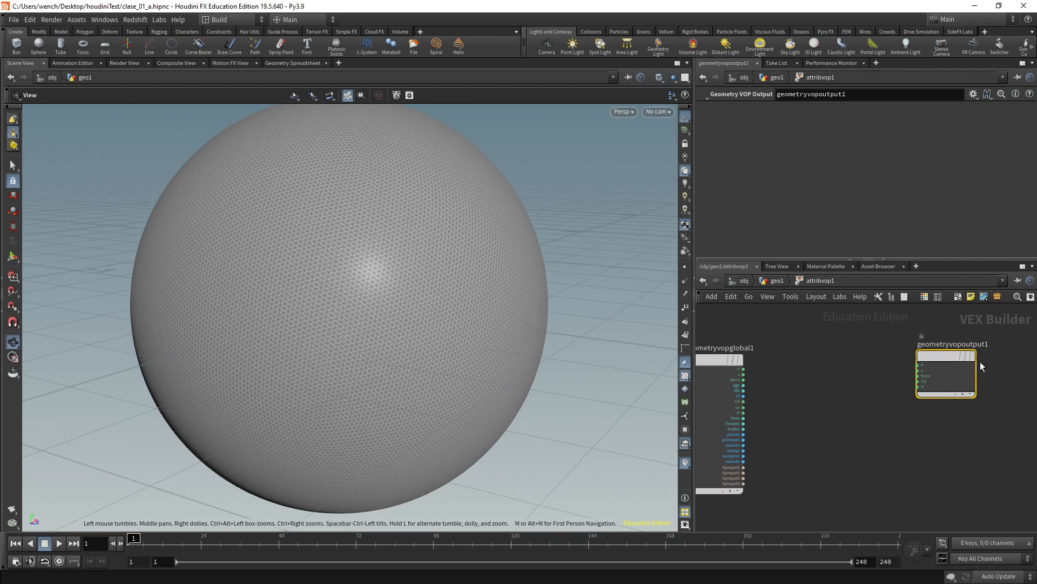
{"action": "left_click_drag", "start_coordinate": [973, 361], "coordinate": [995, 360]}
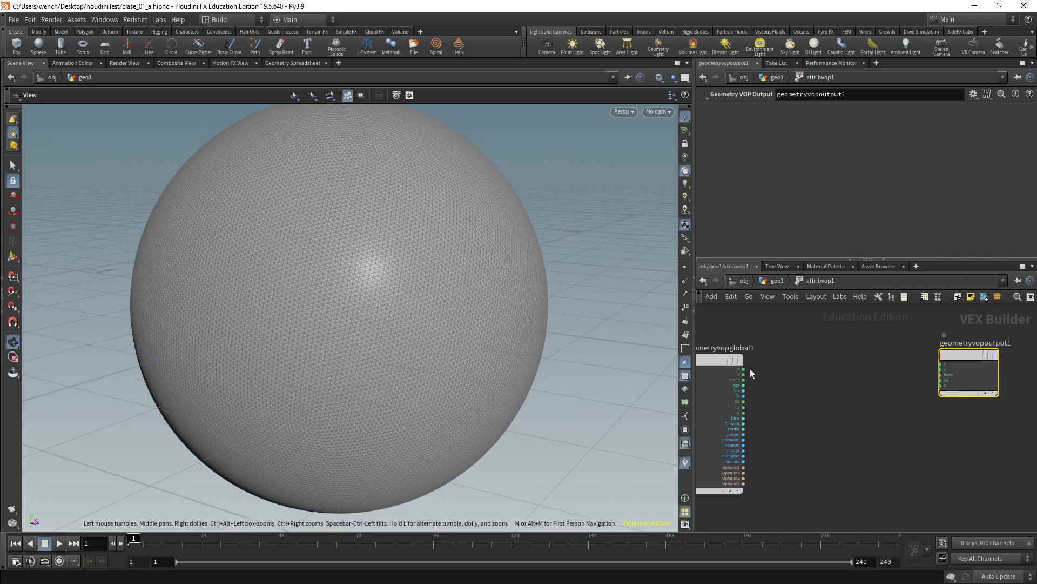
- Examine the outputs of geometryvopglobal1 and the inputs of geometryvopoutput1 up close, especially P
{"action": "scroll", "coordinate": [751, 371], "scroll_direction": "up", "scroll_amount": 4}
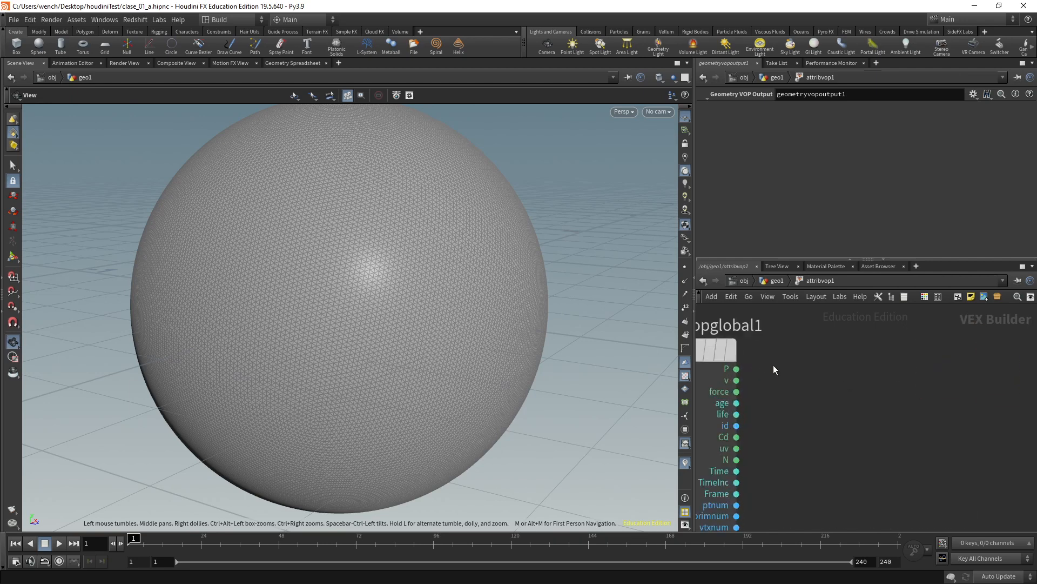
{"action": "scroll", "coordinate": [926, 374], "scroll_direction": "down", "scroll_amount": 3}
{"action": "middle_click_drag", "start_coordinate": [926, 374], "coordinate": [794, 388]}
{"action": "scroll", "coordinate": [797, 373], "scroll_direction": "down", "scroll_amount": 1}
{"action": "scroll", "coordinate": [840, 386], "scroll_direction": "up", "scroll_amount": 1}
{"action": "scroll", "coordinate": [790, 398], "scroll_direction": "down", "scroll_amount": 1}
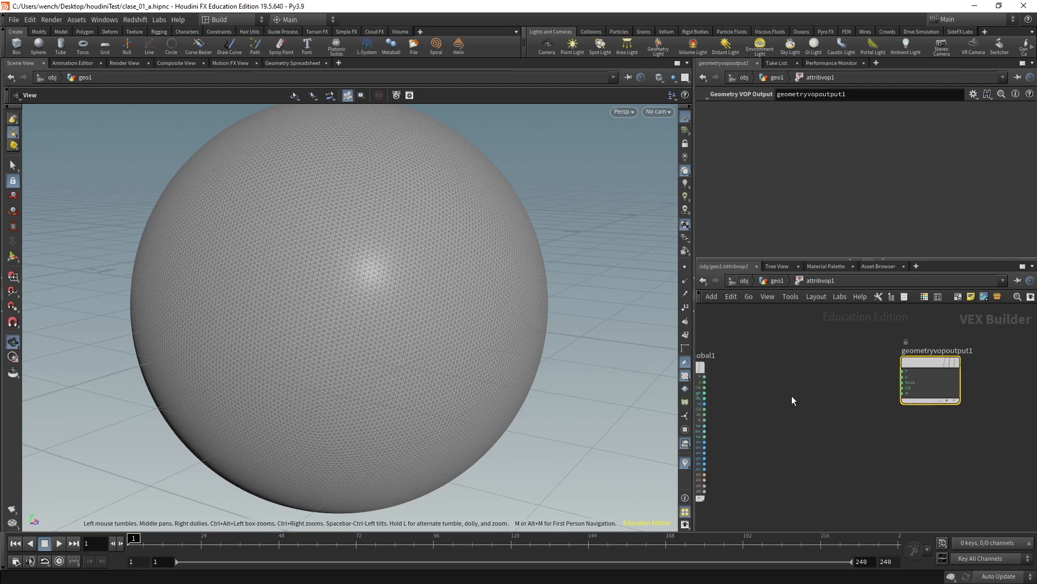
{"action": "scroll", "coordinate": [932, 370], "scroll_direction": "up", "scroll_amount": 2}
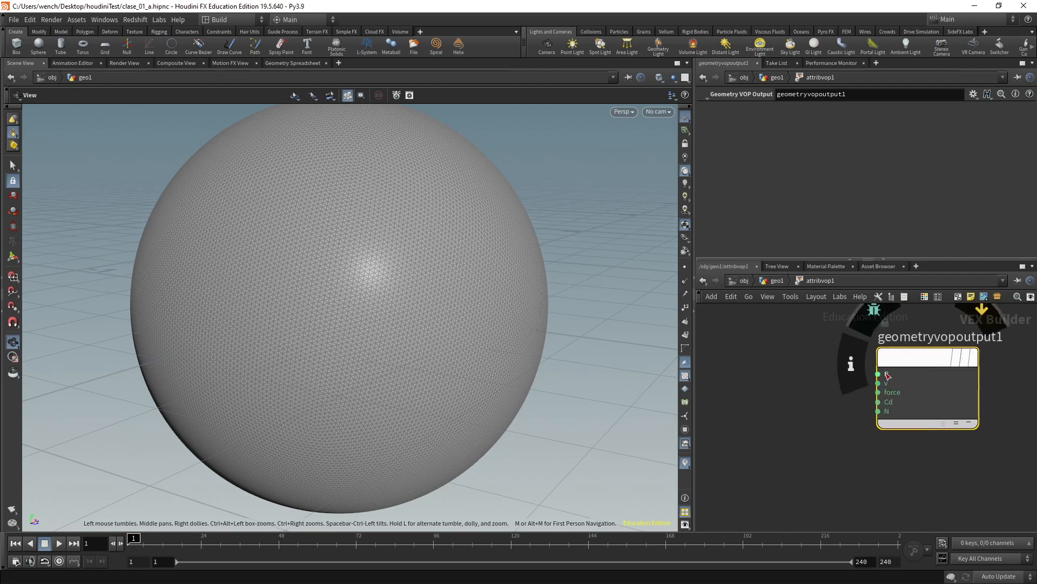
{"action": "scroll", "coordinate": [816, 377], "scroll_direction": "down", "scroll_amount": 2}
{"action": "middle_click_drag", "start_coordinate": [816, 377], "coordinate": [909, 369]}
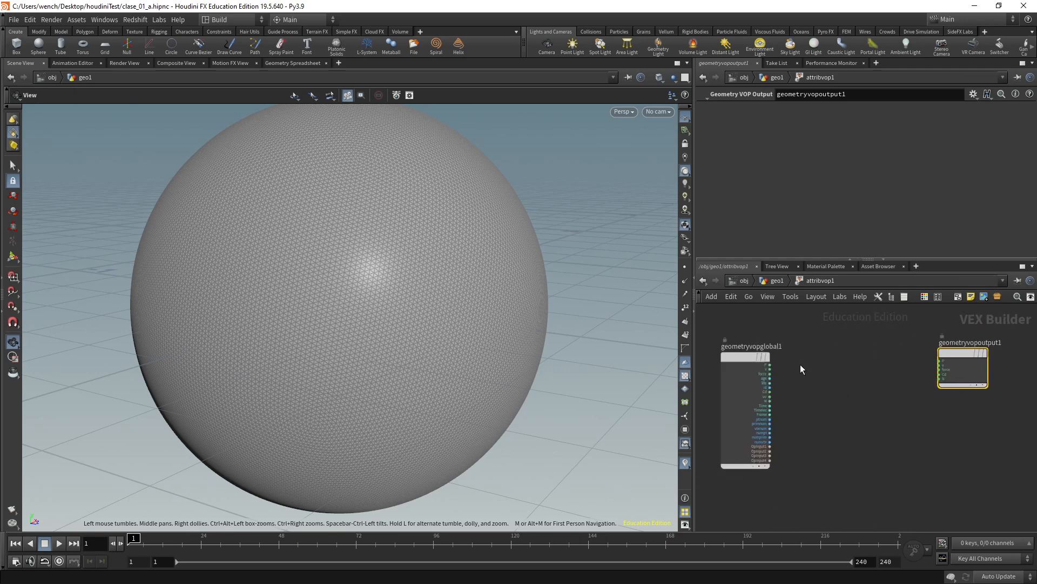
{"action": "scroll", "coordinate": [803, 369], "scroll_direction": "up", "scroll_amount": 1}
{"action": "middle_click_drag", "start_coordinate": [803, 369], "coordinate": [827, 336]}
{"action": "scroll", "coordinate": [816, 341], "scroll_direction": "up", "scroll_amount": 2}
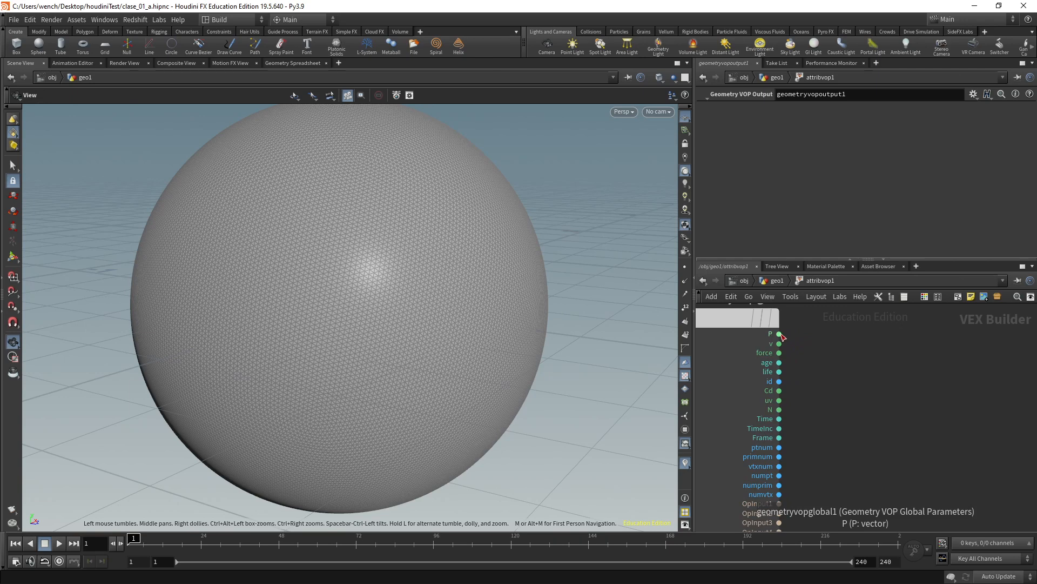
- Return to the geo1 network and compare the node info of sphere1 and attribvop1, including their point attributes
{"action": "left_click", "coordinate": [777, 281]}
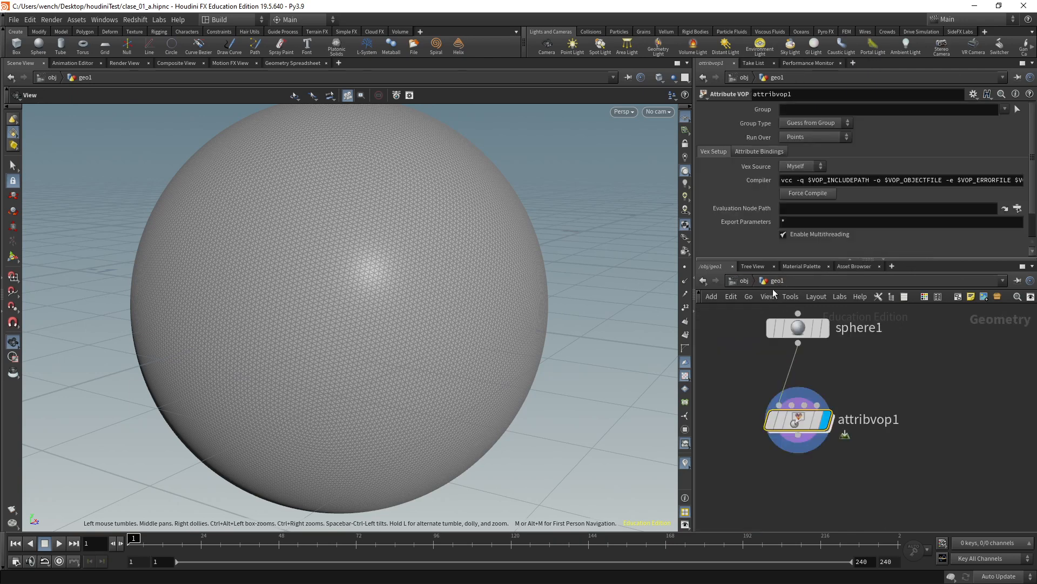
{"action": "mouse_move", "coordinate": [760, 365]}
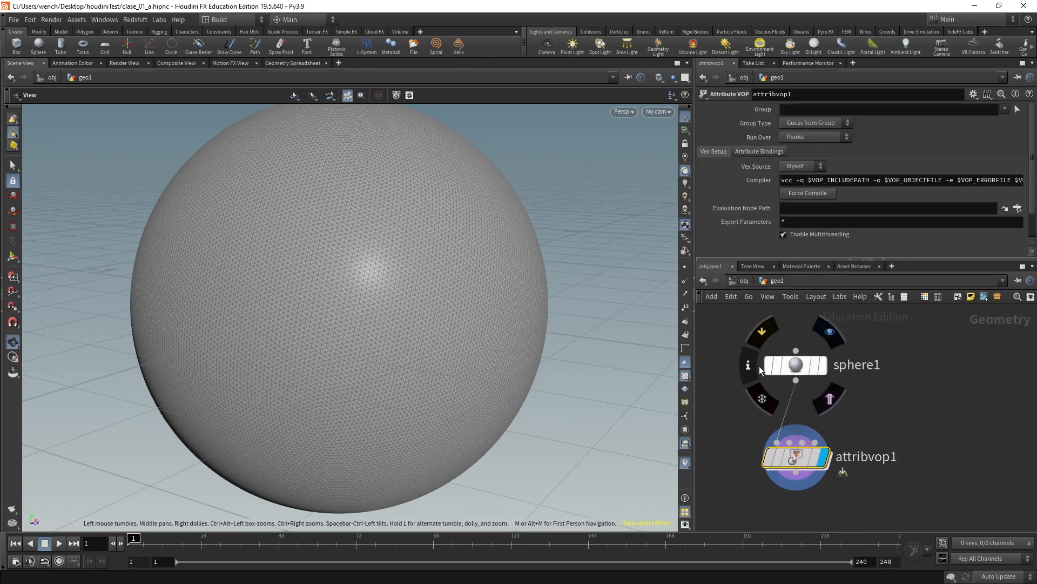
{"action": "left_click", "coordinate": [748, 365]}
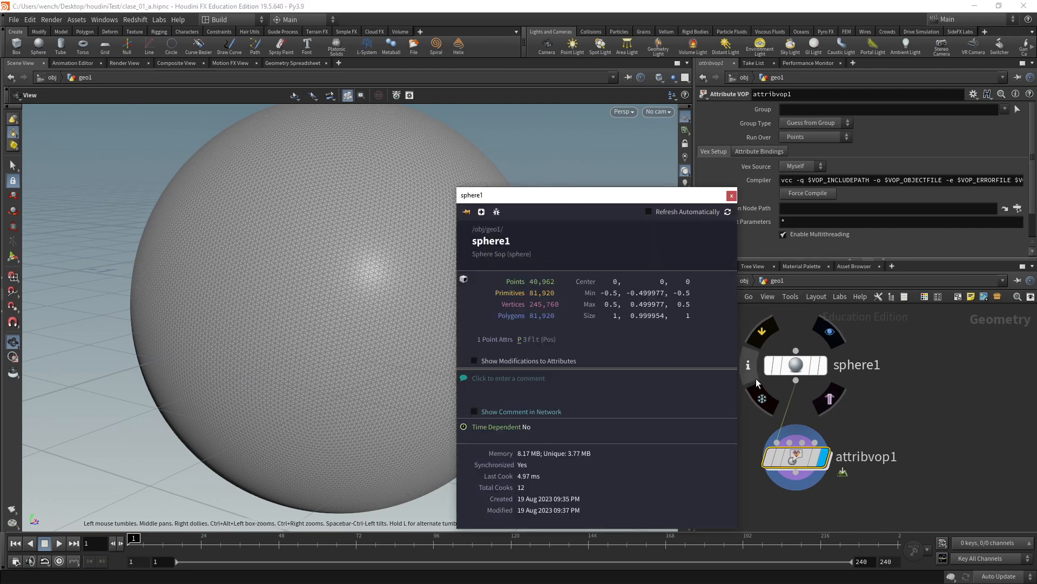
{"action": "left_click_drag", "start_coordinate": [611, 196], "coordinate": [599, 191]}
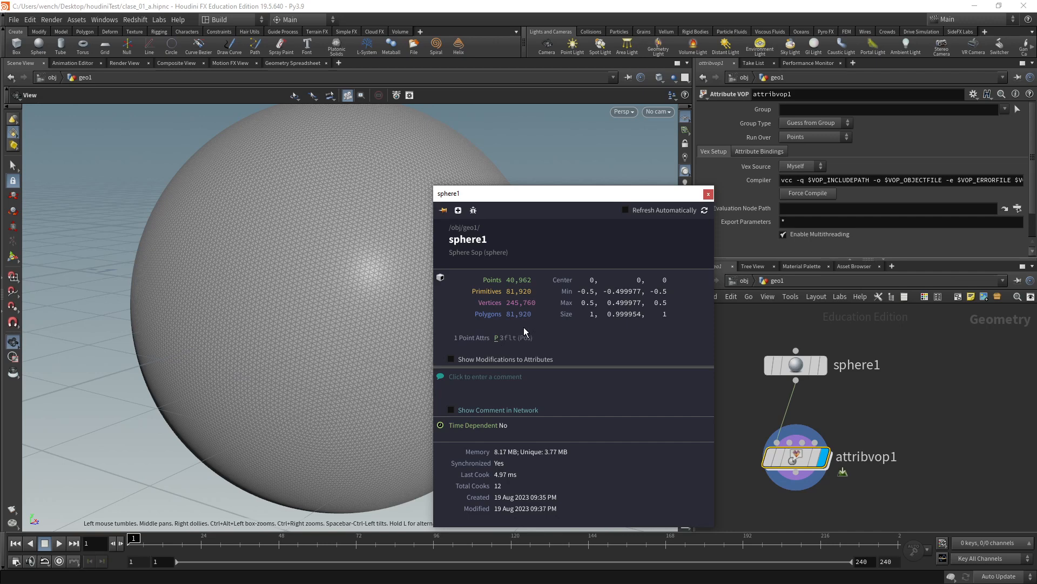
{"action": "left_click", "coordinate": [708, 194]}
{"action": "mouse_move", "coordinate": [794, 459]}
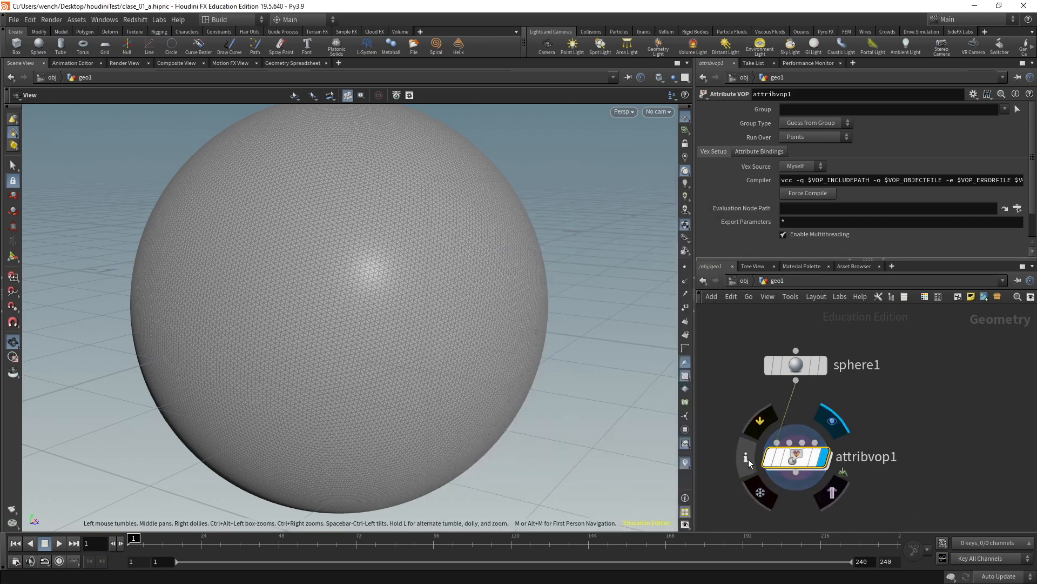
{"action": "left_click", "coordinate": [746, 459]}
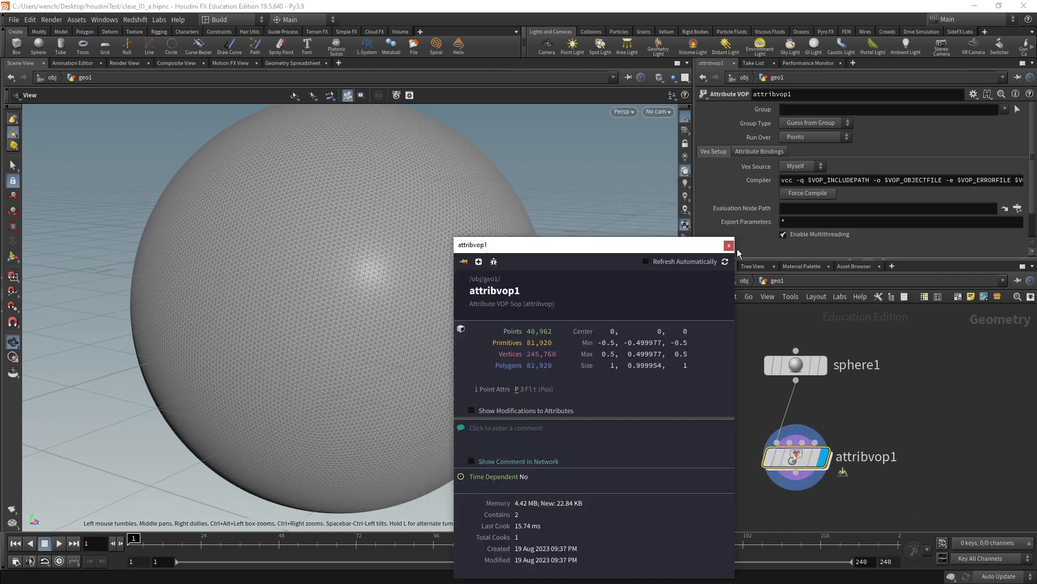
{"action": "mouse_move", "coordinate": [804, 372]}
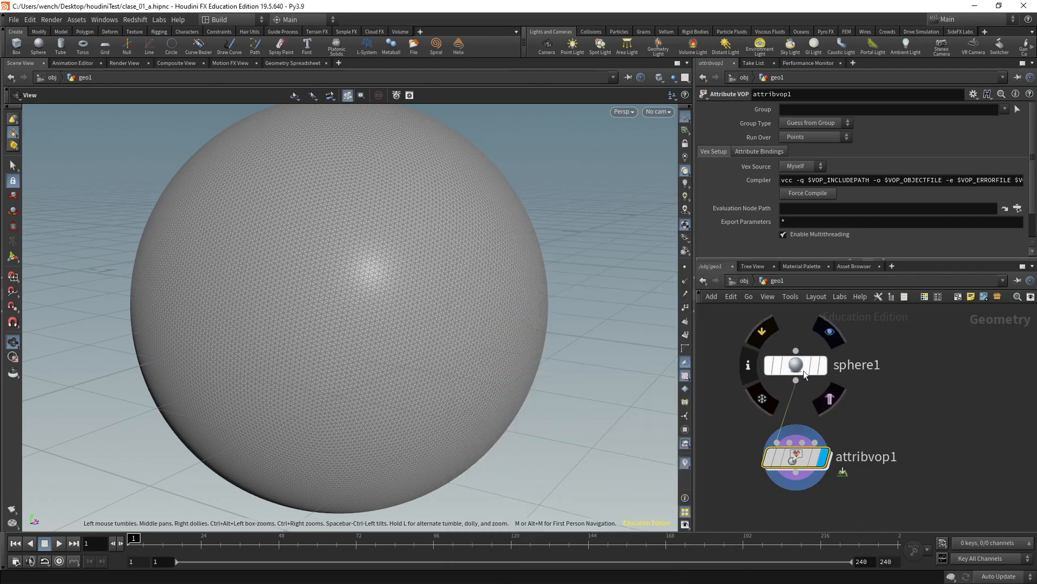
{"action": "mouse_move", "coordinate": [780, 460]}
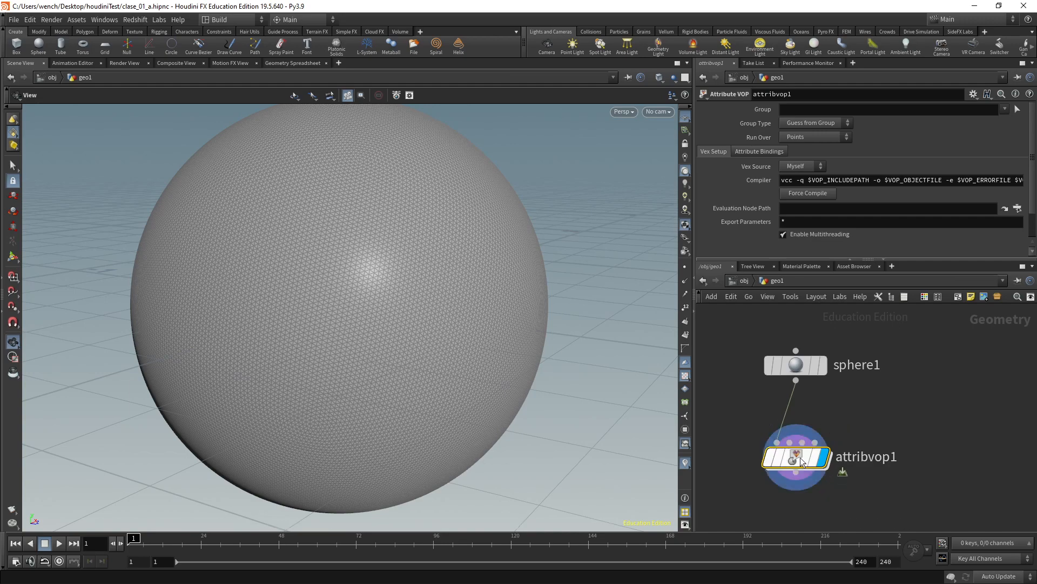
- Go back inside attribvop1, shift geometryvopglobal1 slightly toward the output node, and show a wider tool palette
{"action": "double_click", "coordinate": [800, 457]}
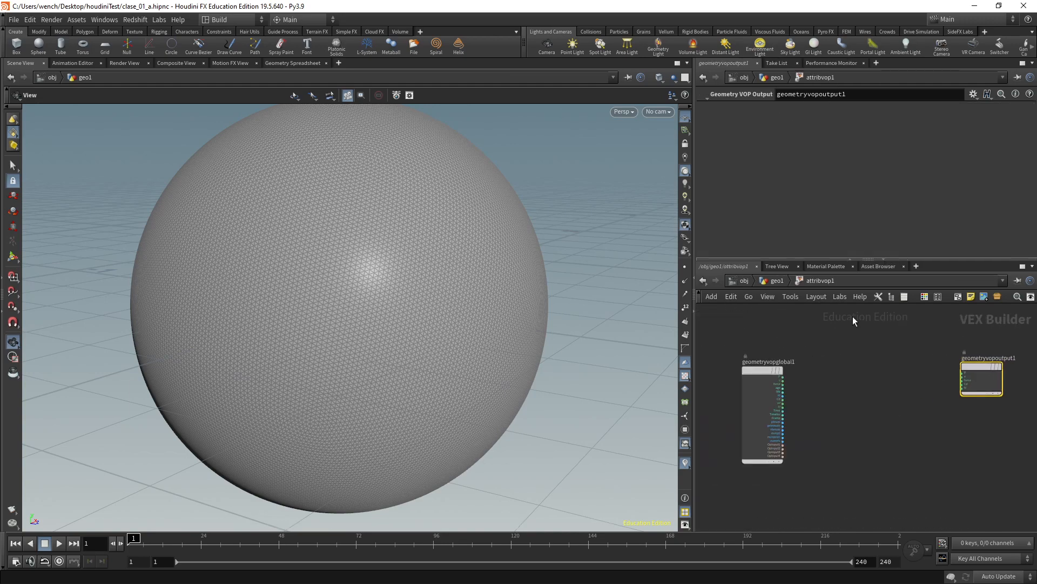
{"action": "left_click_drag", "start_coordinate": [753, 372], "coordinate": [770, 372]}
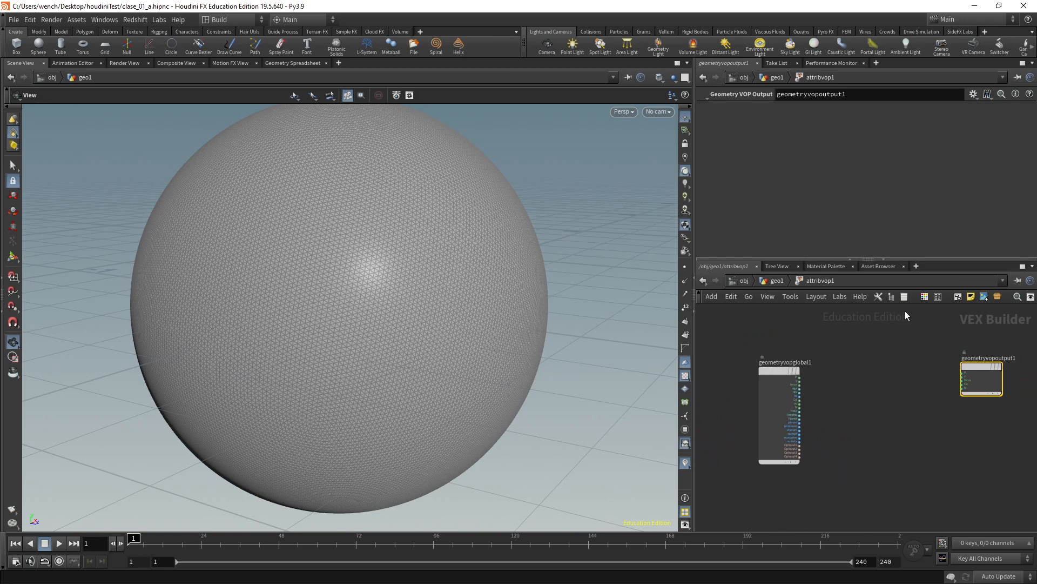
{"action": "left_click", "coordinate": [877, 297]}
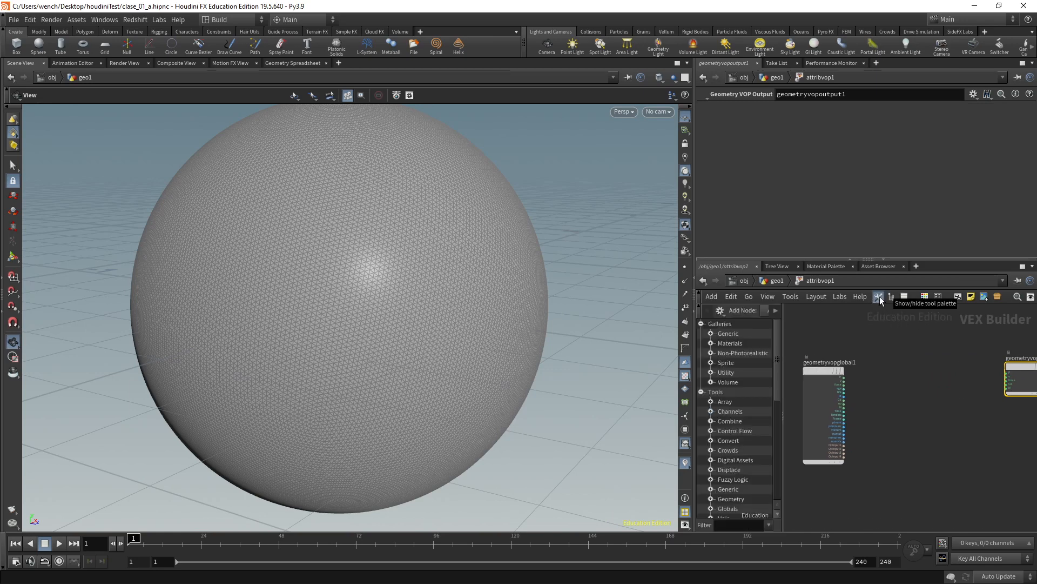
{"action": "left_click_drag", "start_coordinate": [782, 352], "coordinate": [801, 357]}
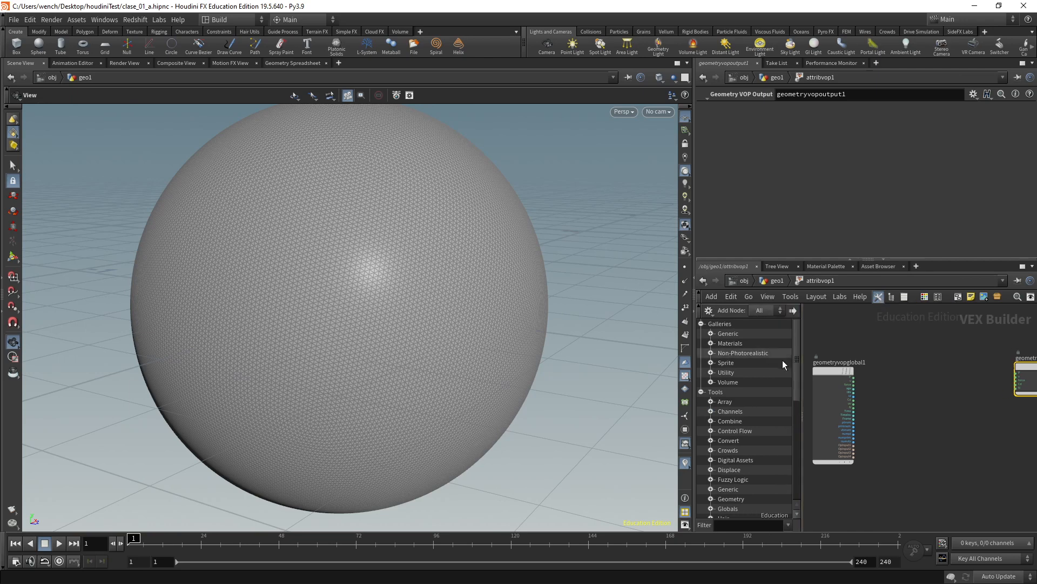
- Expand the Noise category in the tool palette and widen the palette so the node names fit
{"action": "scroll", "coordinate": [720, 452], "scroll_direction": "down", "scroll_amount": 5}
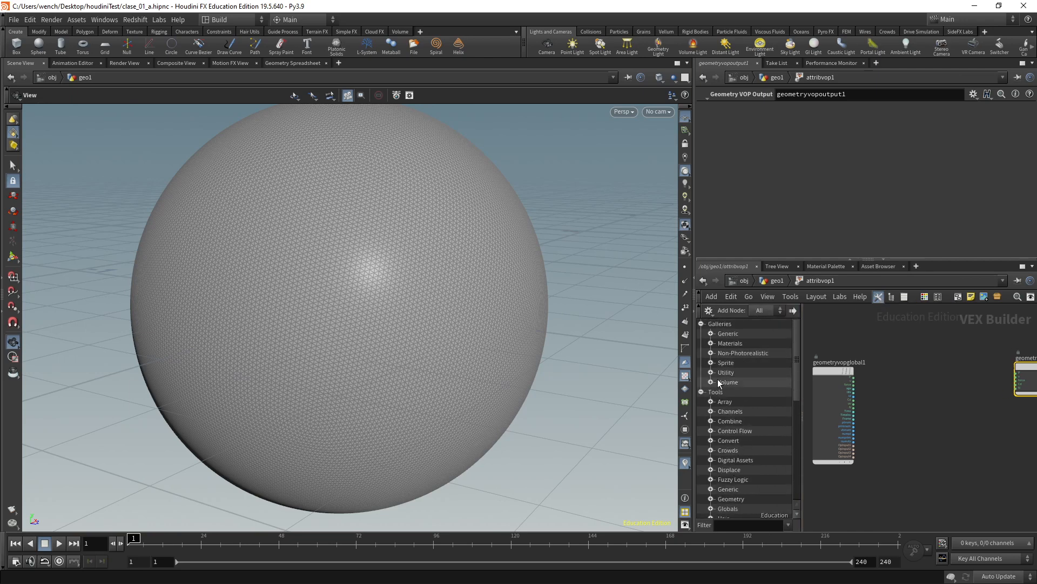
{"action": "scroll", "coordinate": [724, 381], "scroll_direction": "down", "scroll_amount": 3}
{"action": "scroll", "coordinate": [750, 394], "scroll_direction": "down", "scroll_amount": 1}
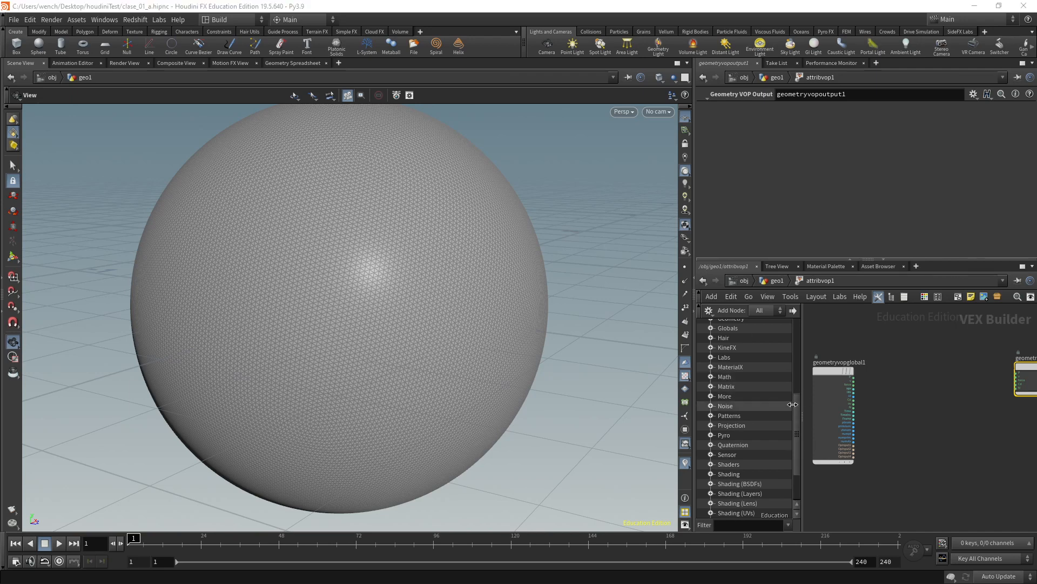
{"action": "scroll", "coordinate": [797, 414], "scroll_direction": "down", "scroll_amount": 1}
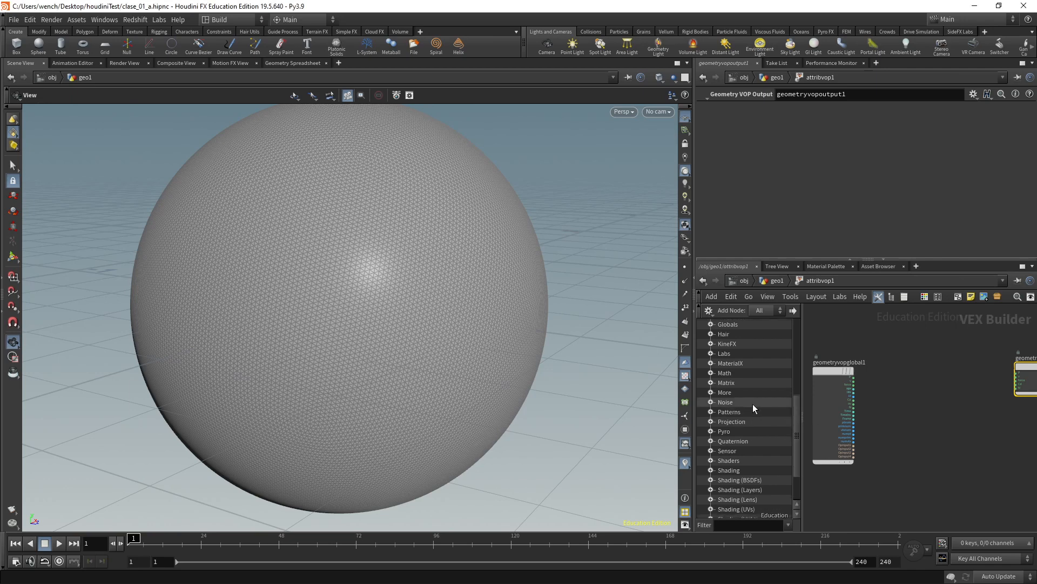
{"action": "left_click", "coordinate": [712, 403]}
{"action": "left_click", "coordinate": [711, 403]}
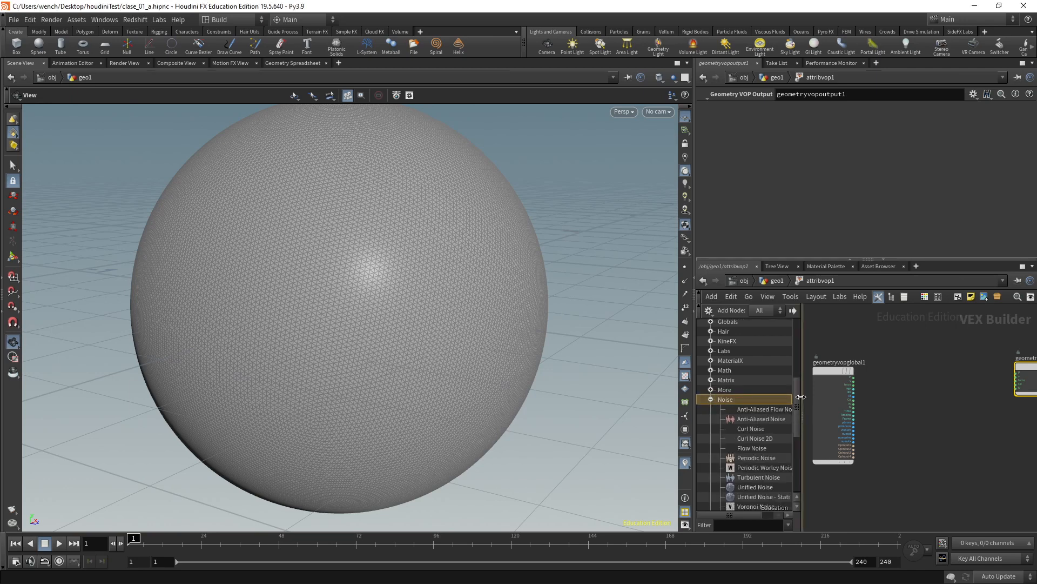
{"action": "left_click_drag", "start_coordinate": [798, 397], "coordinate": [827, 404]}
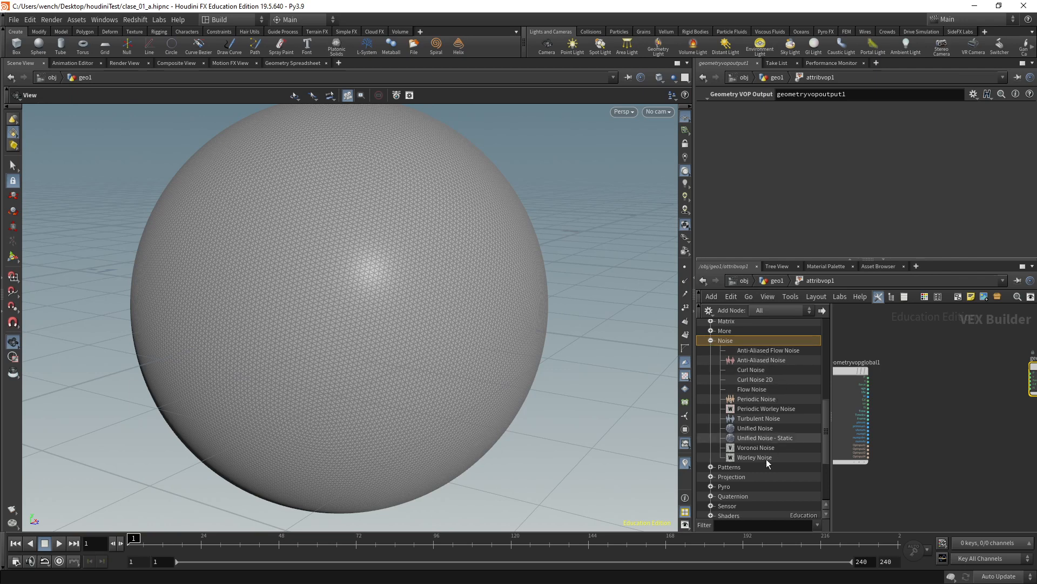
- Add a Periodic Noise node between geometryvopglobal1 and geometryvopoutput1
{"action": "left_click", "coordinate": [762, 400]}
{"action": "left_click_drag", "start_coordinate": [755, 404], "coordinate": [952, 375]}
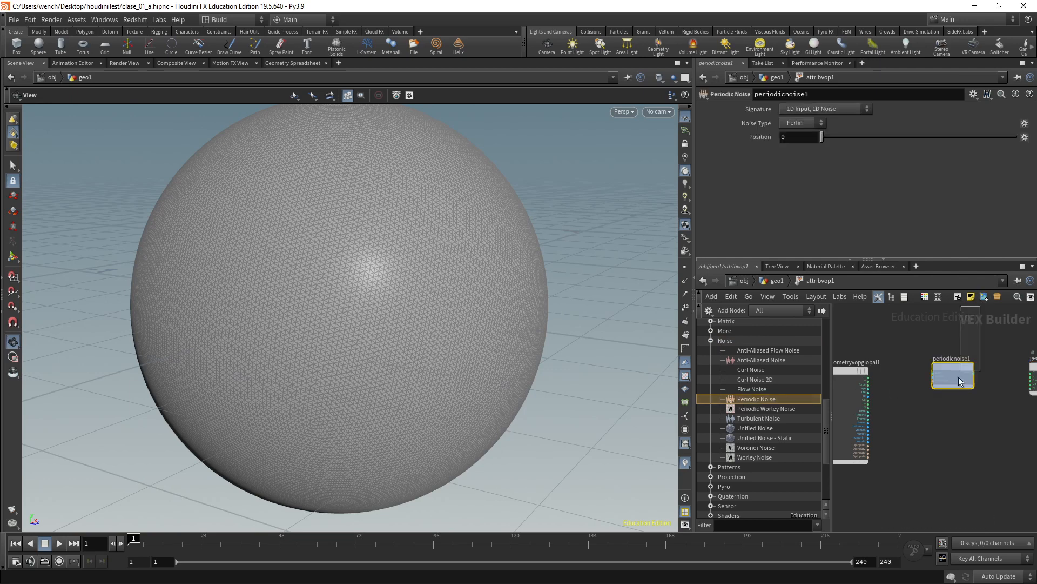
{"action": "scroll", "coordinate": [974, 357], "scroll_direction": "up", "scroll_amount": 2}
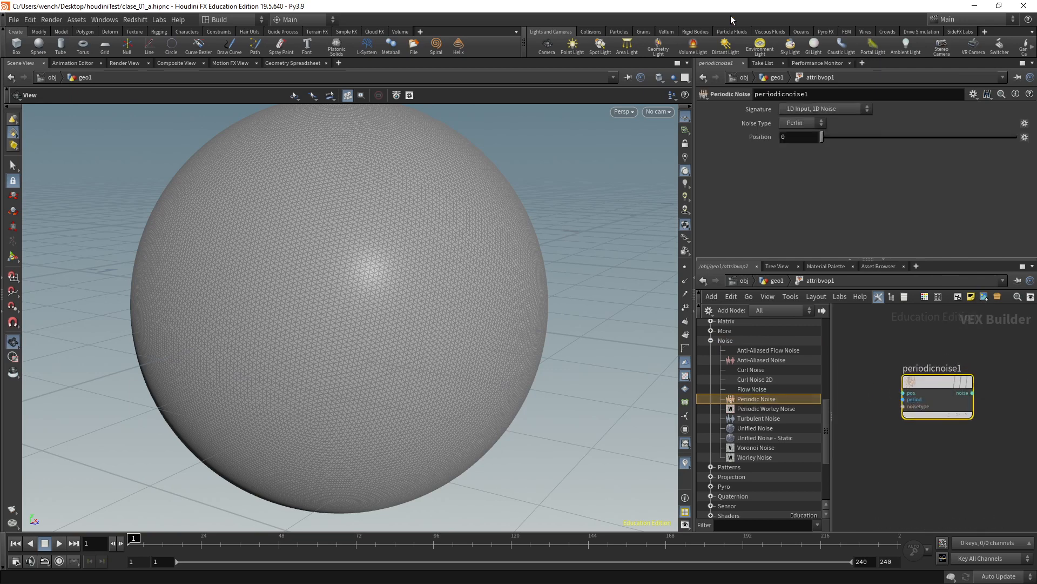
- Look through the Periodic Noise node's Signature and Noise Type options and delete the node
{"action": "left_click", "coordinate": [820, 112]}
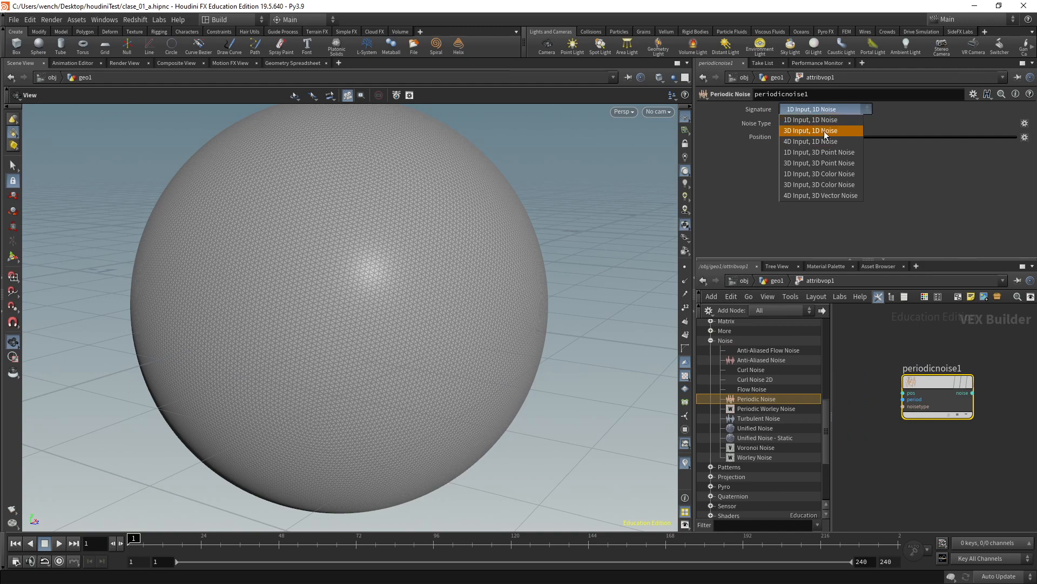
{"action": "left_click", "coordinate": [904, 126]}
{"action": "left_click", "coordinate": [805, 123]}
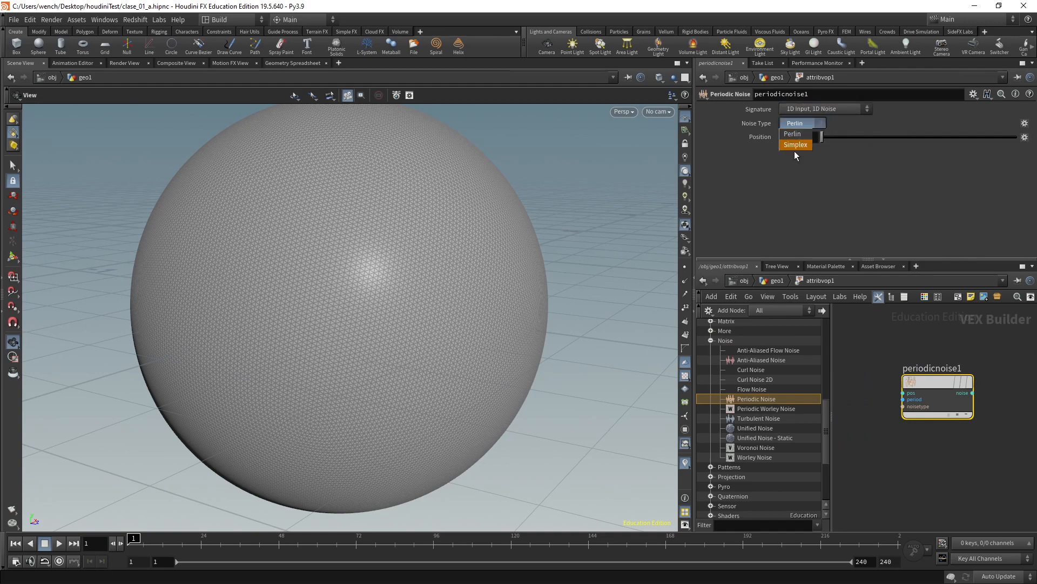
{"action": "left_click", "coordinate": [964, 394]}
{"action": "key", "text": "Delete"}
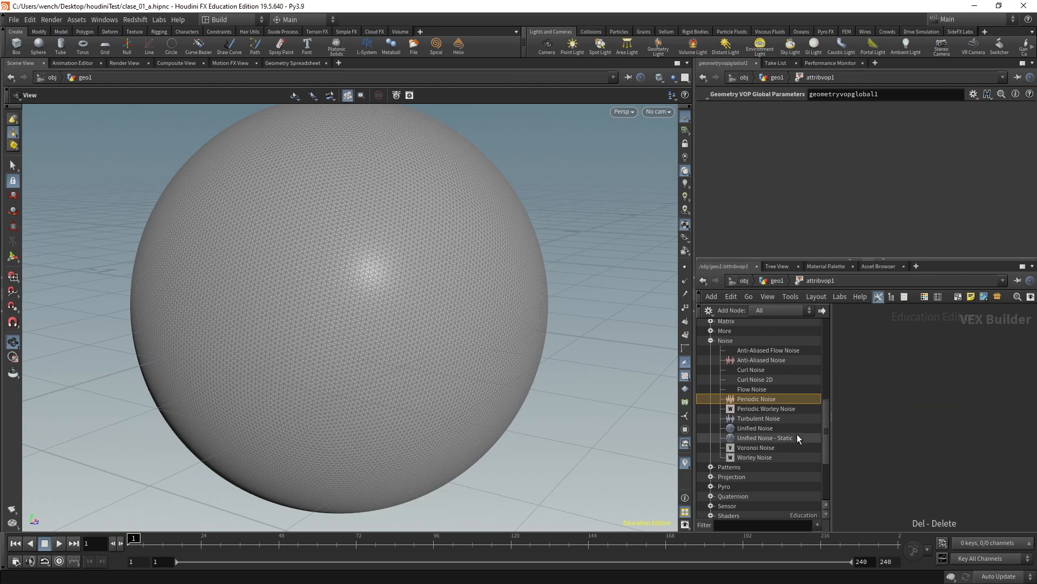
- Add a Unified Noise node between geometryvopglobal1 and geometryvopoutput1
{"action": "left_click", "coordinate": [767, 437]}
{"action": "left_click", "coordinate": [762, 428]}
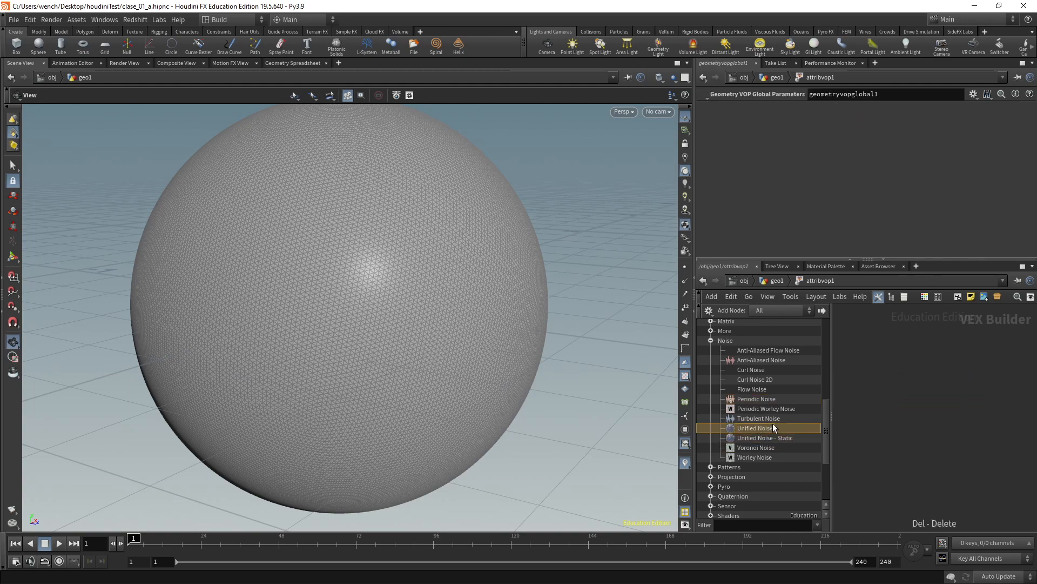
{"action": "left_click_drag", "start_coordinate": [762, 428], "coordinate": [911, 357]}
{"action": "scroll", "coordinate": [912, 356], "scroll_direction": "down", "scroll_amount": 2}
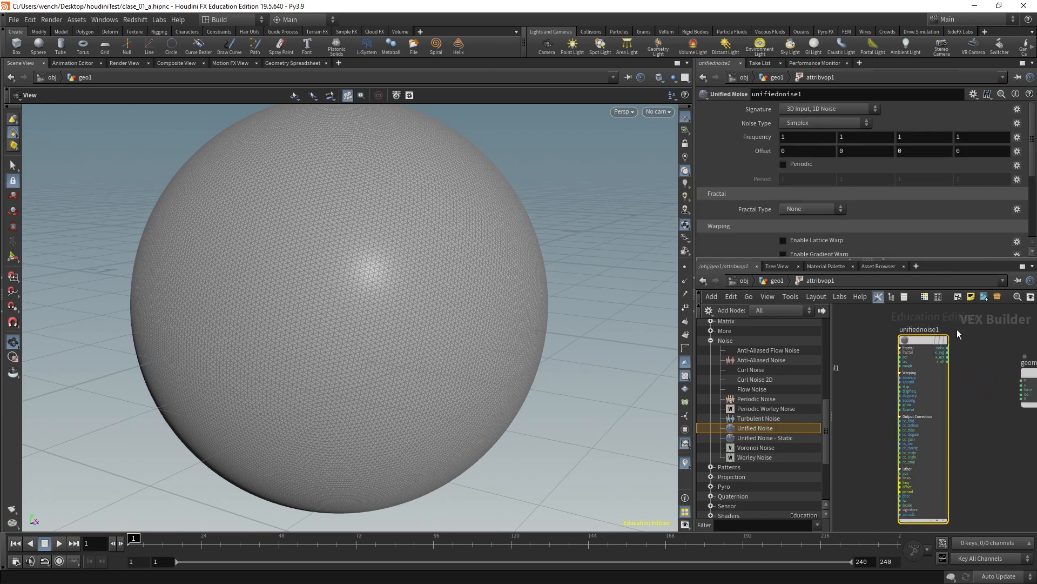
- Look through the Unified Noise node's Noise Type options and its fractal, warping and output correction settings, and delete the node
{"action": "left_click", "coordinate": [808, 125]}
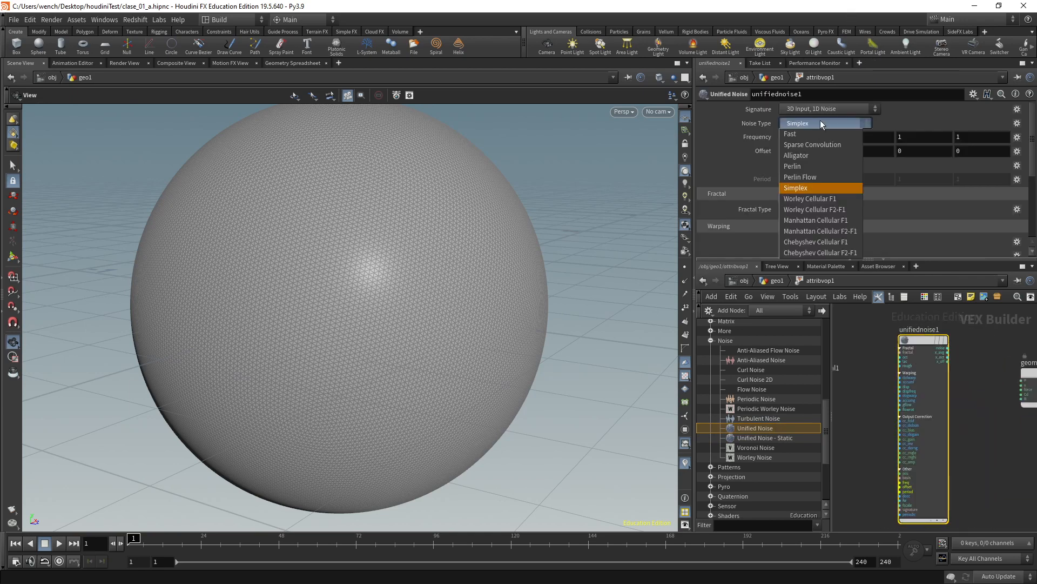
{"action": "left_click", "coordinate": [735, 147]}
{"action": "scroll", "coordinate": [874, 184], "scroll_direction": "down", "scroll_amount": 5}
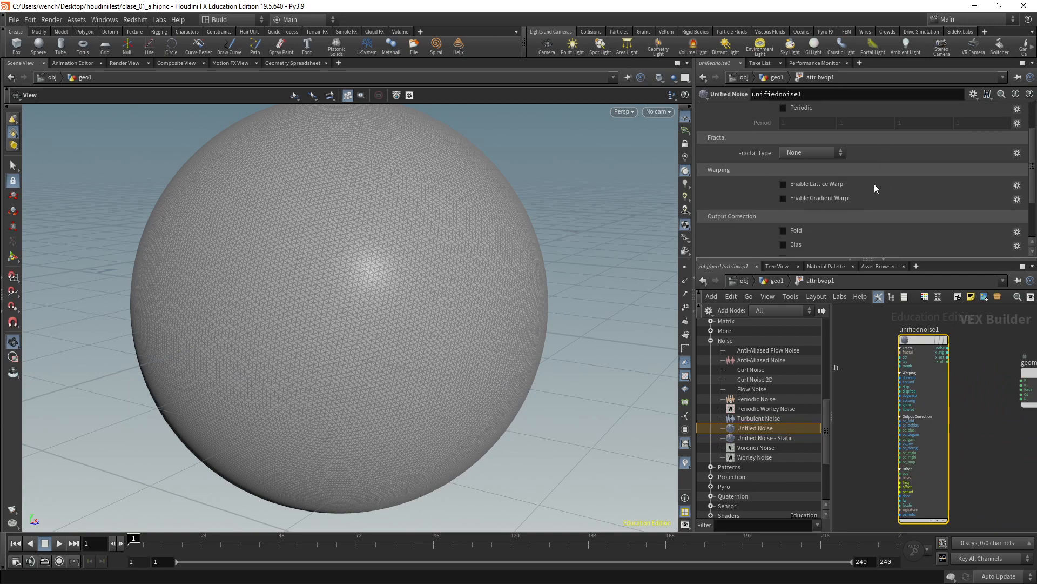
{"action": "scroll", "coordinate": [828, 203], "scroll_direction": "up", "scroll_amount": 1}
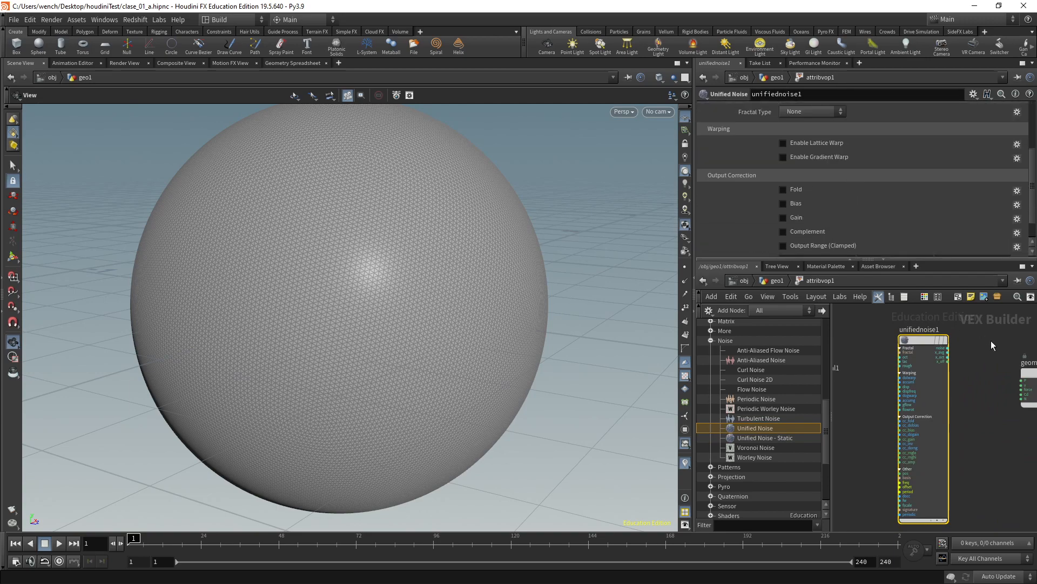
{"action": "scroll", "coordinate": [991, 340], "scroll_direction": "up", "scroll_amount": 1}
{"action": "scroll", "coordinate": [961, 350], "scroll_direction": "down", "scroll_amount": 2}
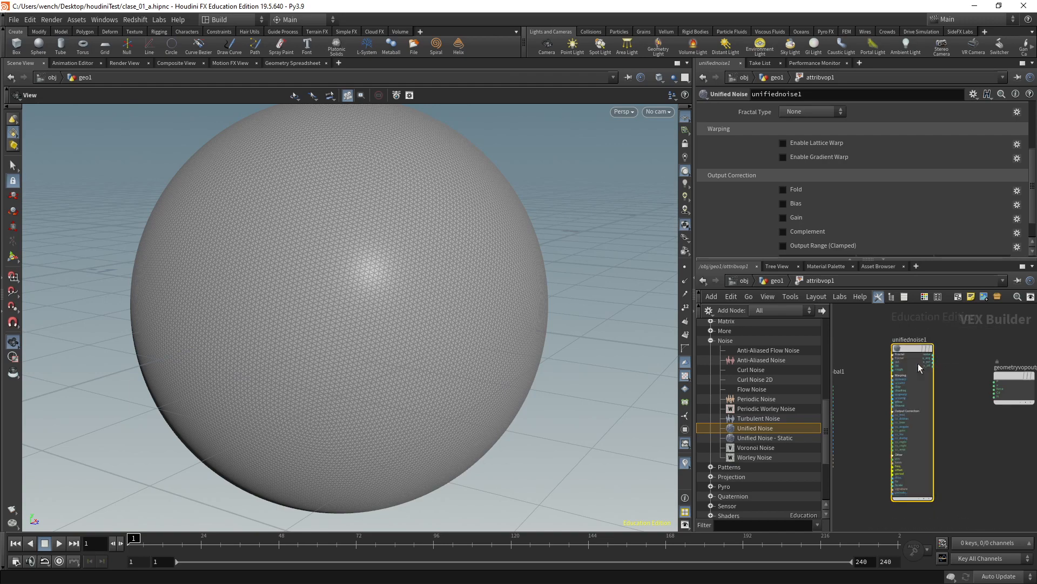
{"action": "key", "text": "Delete"}
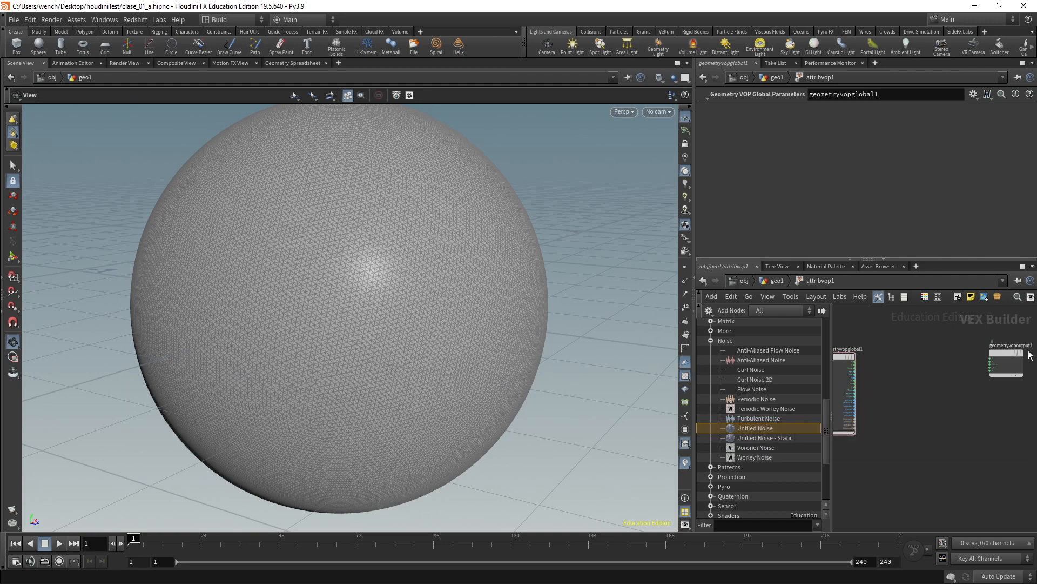
- Add a Worley Noise node between geometryvopglobal1 and geometryvopoutput1 and leave it selected
{"action": "left_click", "coordinate": [749, 449]}
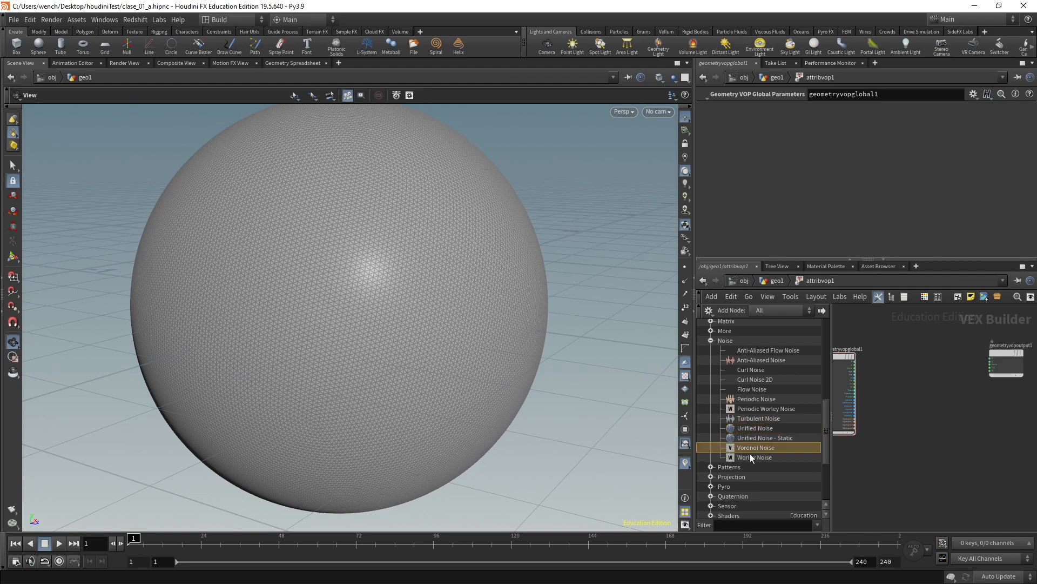
{"action": "left_click", "coordinate": [746, 457]}
{"action": "left_click_drag", "start_coordinate": [746, 458], "coordinate": [921, 362]}
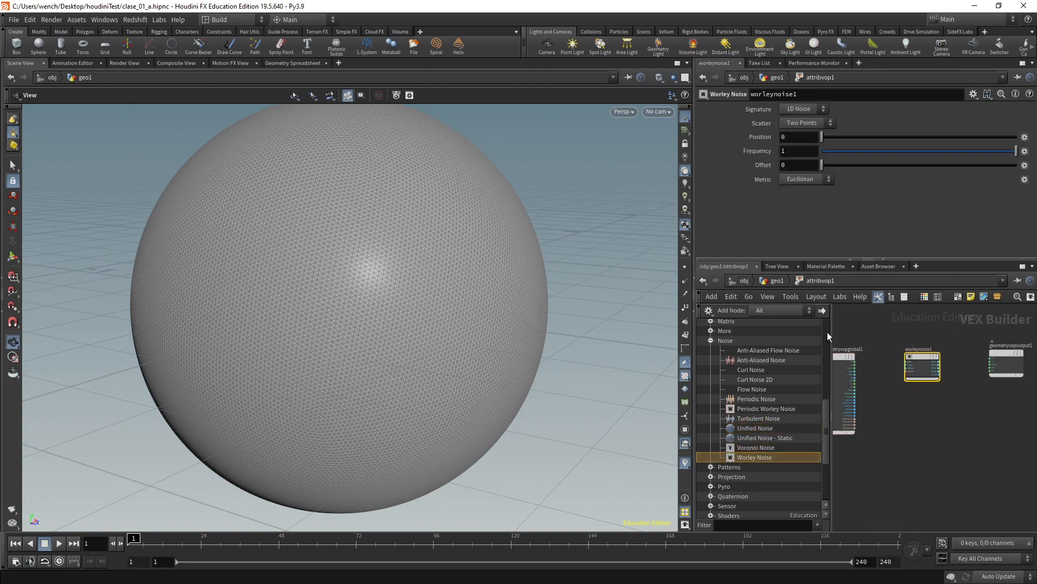
{"action": "middle_click_drag", "start_coordinate": [1007, 333], "coordinate": [987, 335]}
{"action": "left_click", "coordinate": [987, 363]}
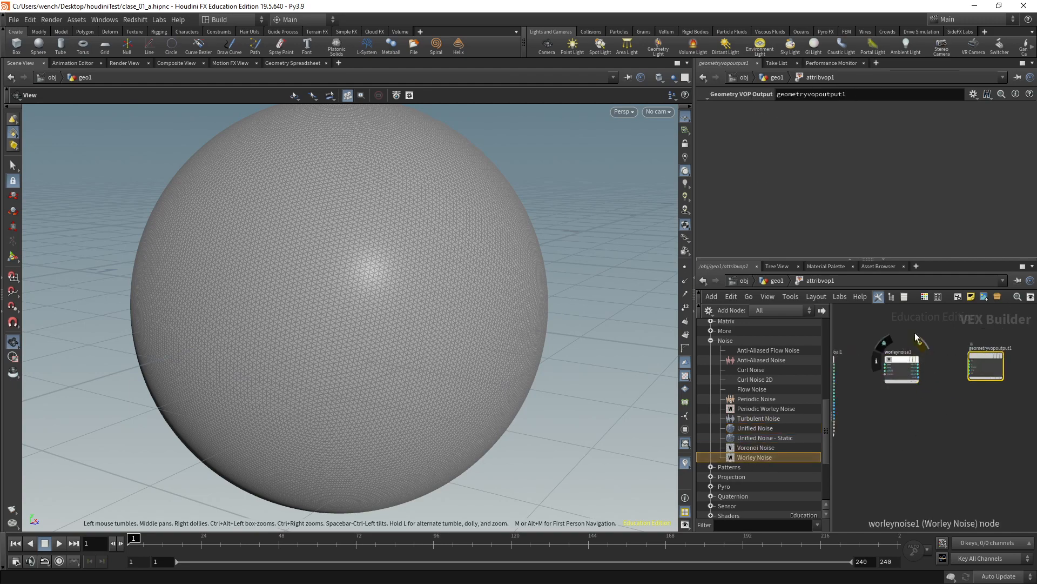
{"action": "left_click", "coordinate": [901, 373]}
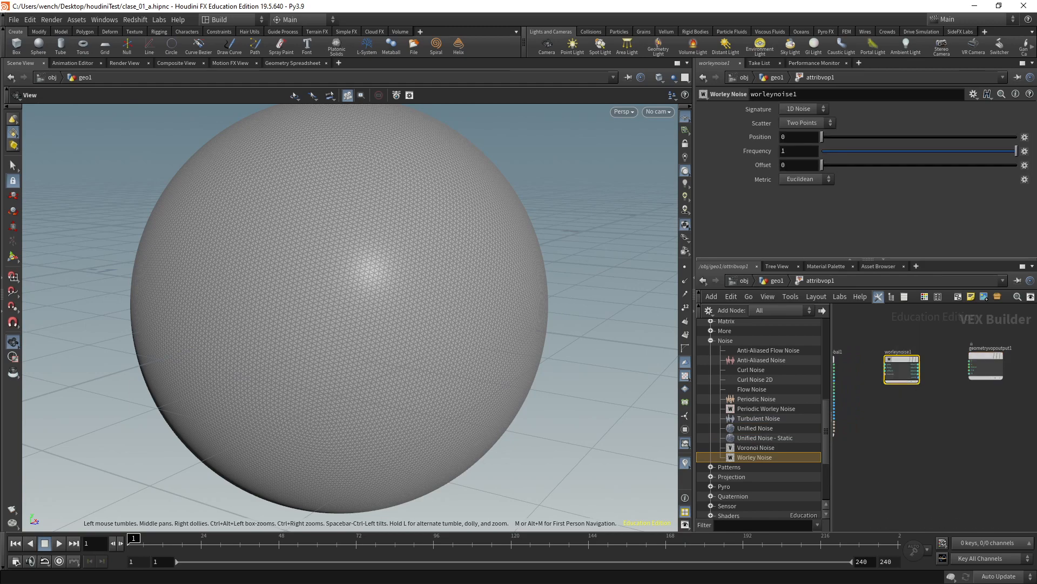
- Switch to the Firefox browser, maximize its window, and examine the perlin noise and voronoi noise image results
{"action": "key", "text": "alt+Tab"}
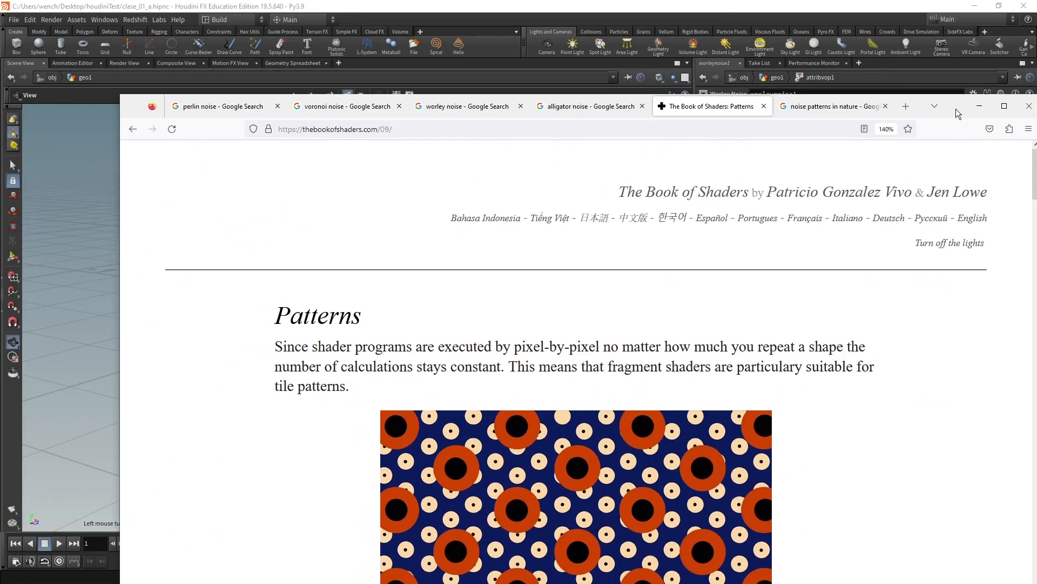
{"action": "double_click", "coordinate": [912, 106]}
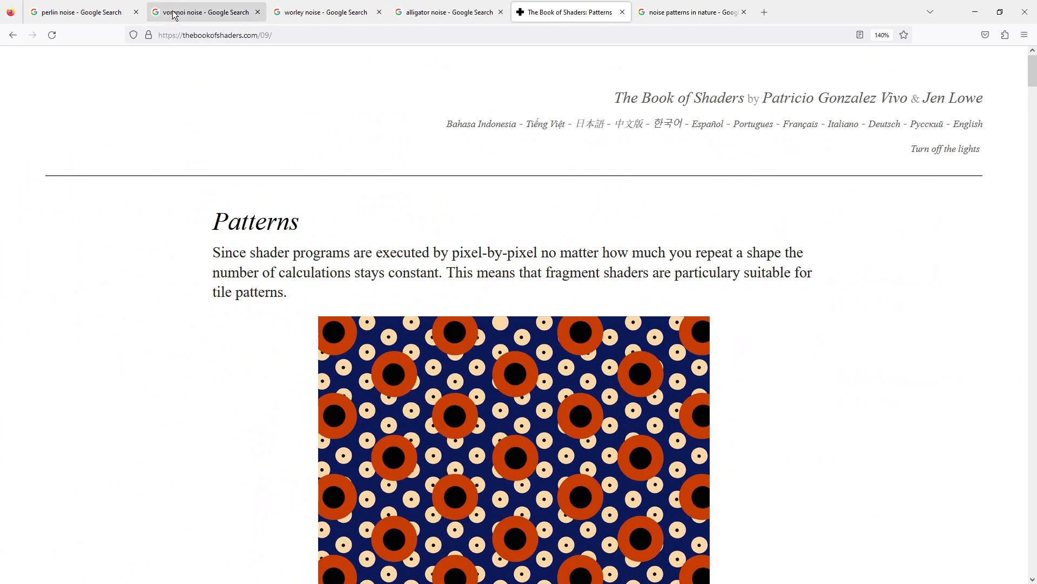
{"action": "left_click", "coordinate": [96, 13]}
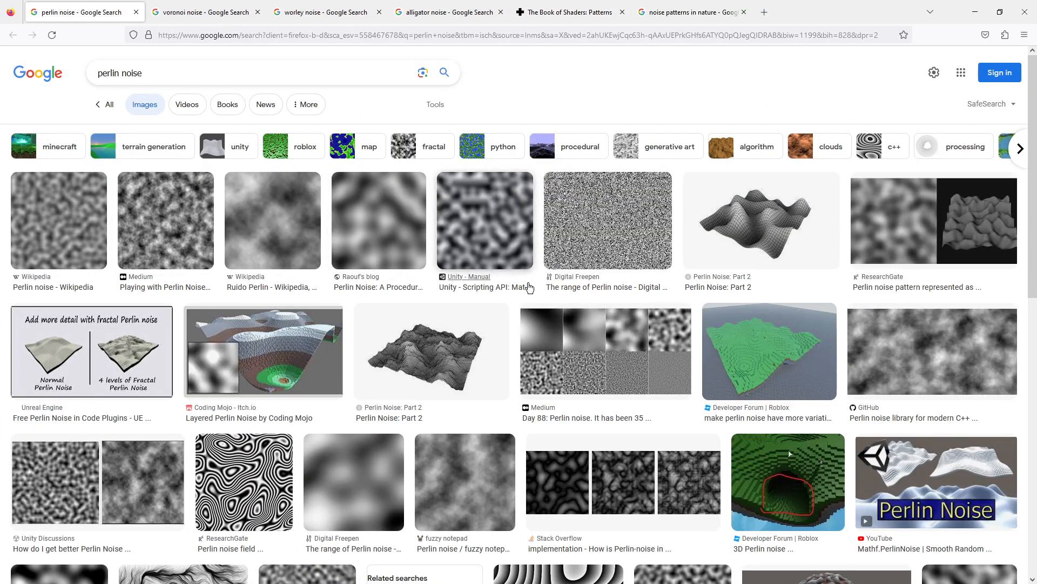
{"action": "left_click", "coordinate": [200, 13]}
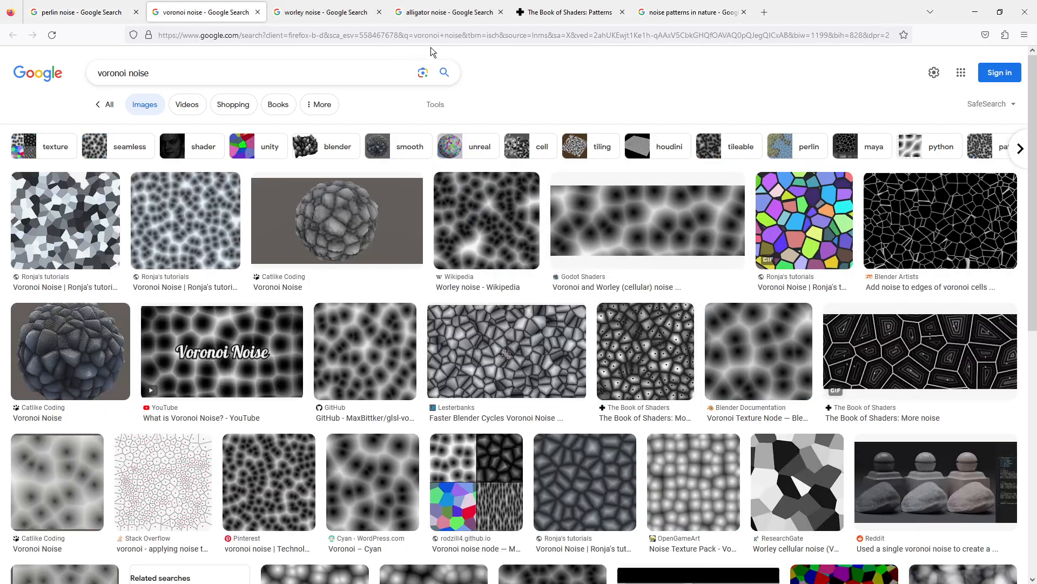
- Examine the worley noise image results, previewing deconbatch's Worley and Perlin example and the related Generative Art #1 Perlin Noise image
{"action": "left_click", "coordinate": [331, 13]}
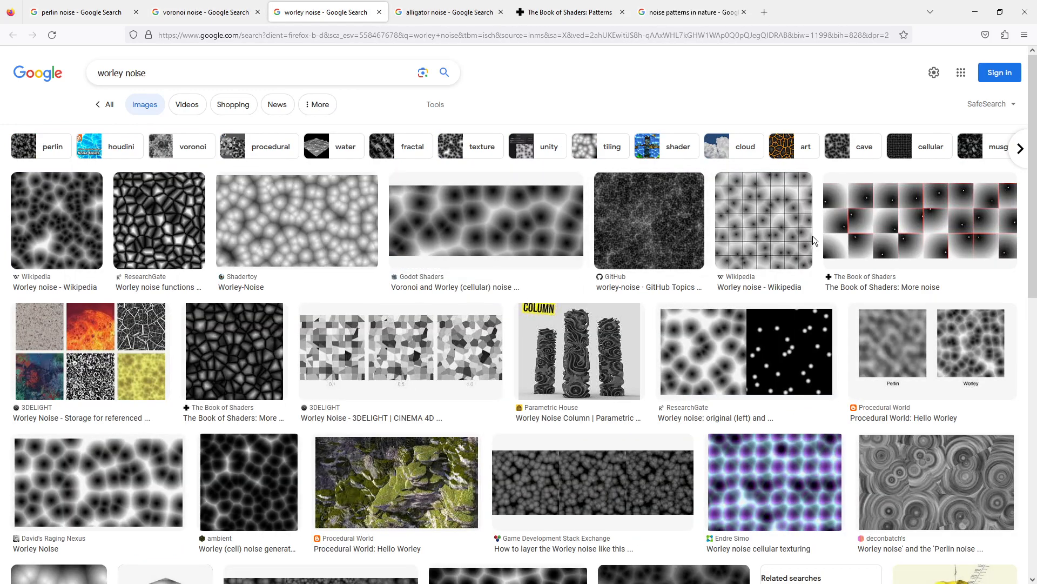
{"action": "left_click", "coordinate": [908, 487]}
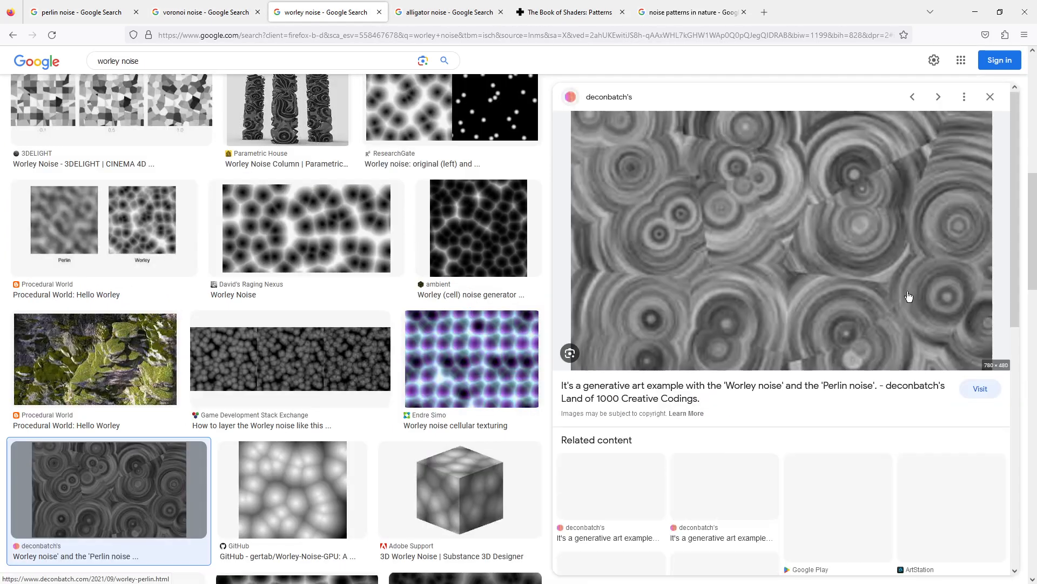
{"action": "scroll", "coordinate": [871, 406], "scroll_direction": "down", "scroll_amount": 2}
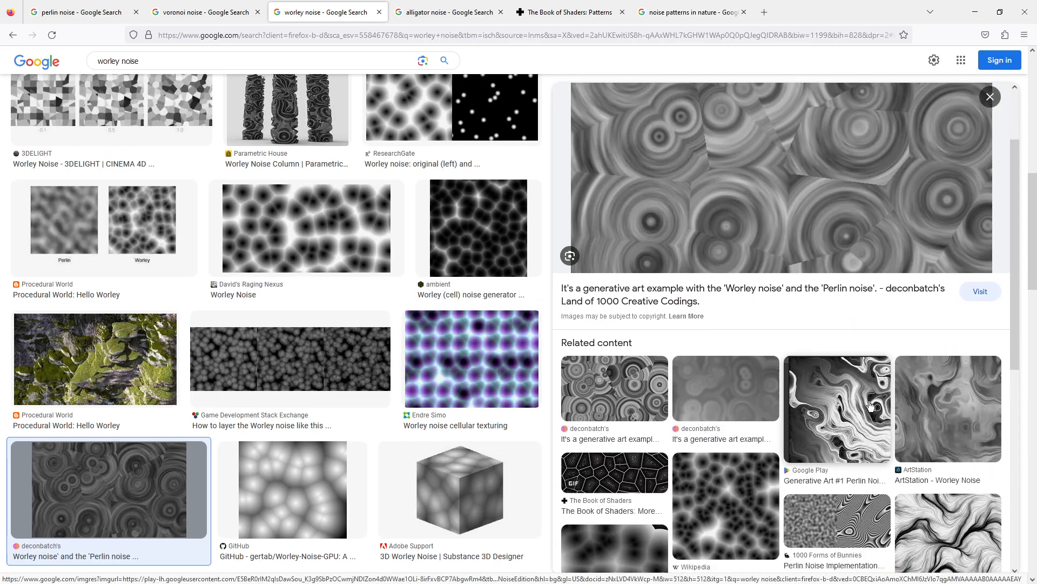
{"action": "left_click", "coordinate": [871, 406]}
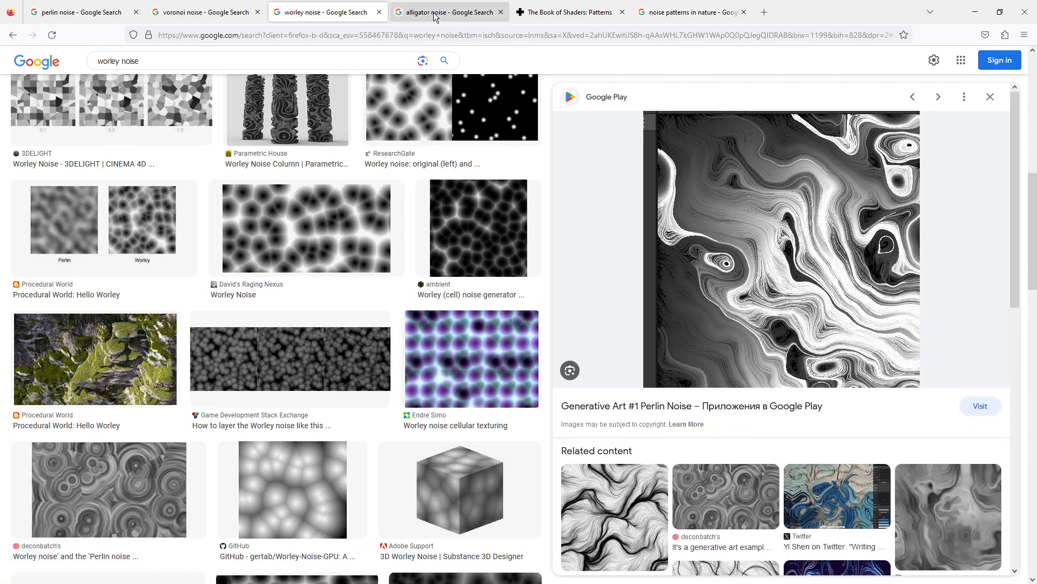
- Examine the alligator noise image results and the images related to the V-Ray noise textures preview
{"action": "left_click", "coordinate": [434, 15]}
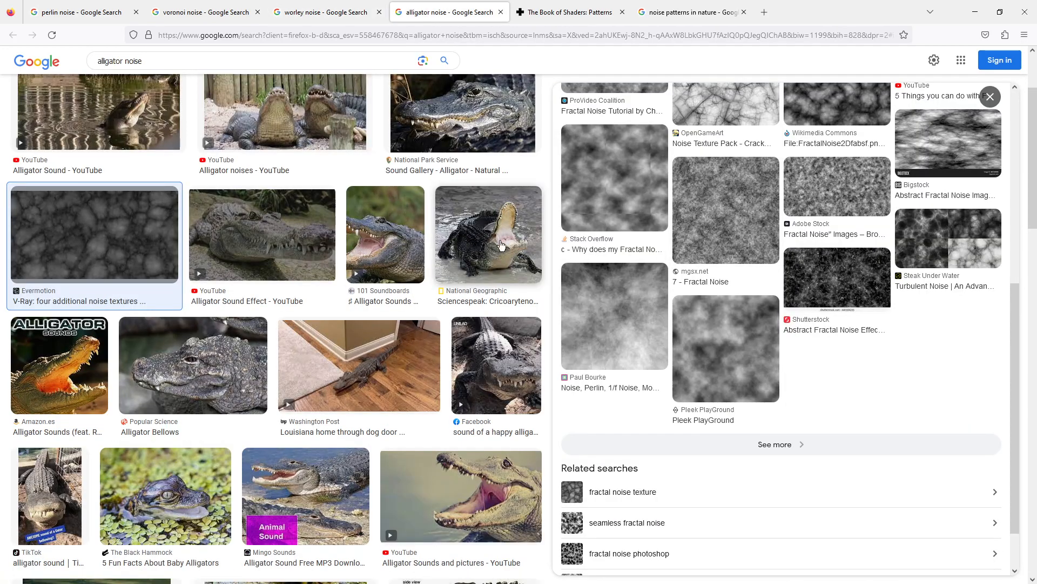
{"action": "scroll", "coordinate": [508, 273], "scroll_direction": "up", "scroll_amount": 2}
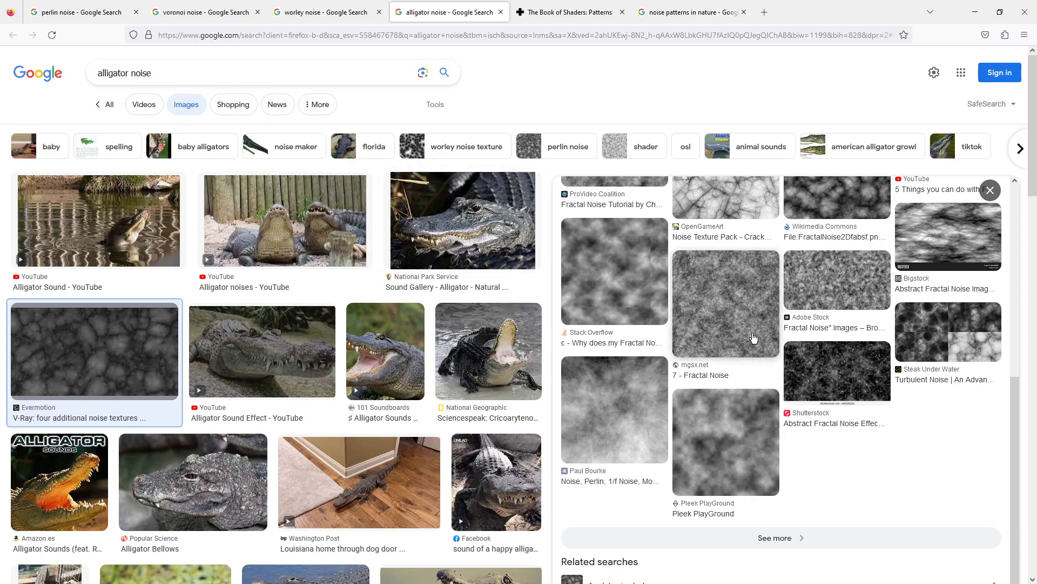
{"action": "scroll", "coordinate": [751, 306], "scroll_direction": "down", "scroll_amount": 1}
{"action": "scroll", "coordinate": [751, 306], "scroll_direction": "up", "scroll_amount": 4}
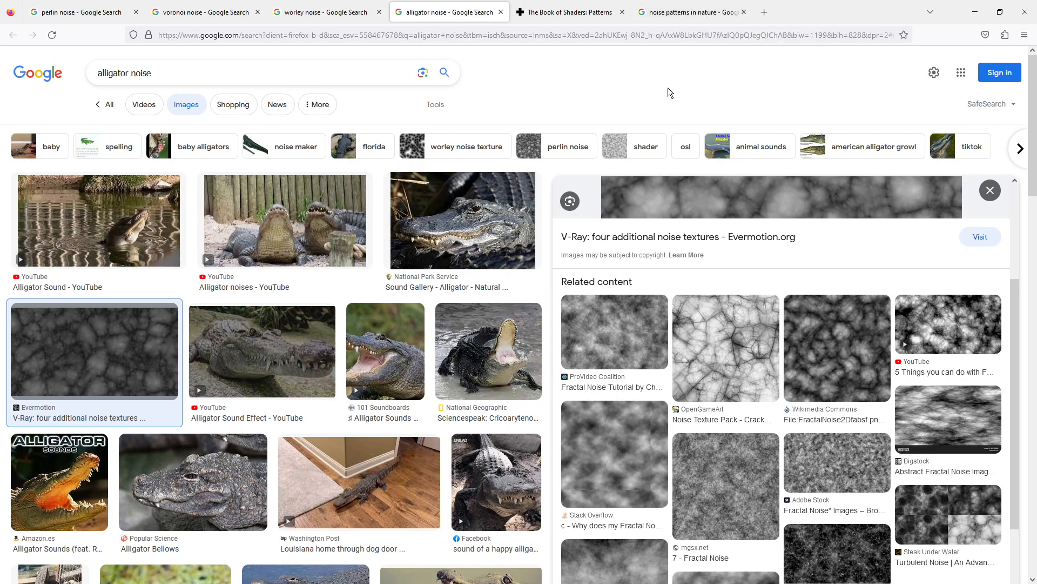
- Browse the noise patterns in nature image results and the leaf images related to the Science World fractals preview
{"action": "left_click", "coordinate": [684, 20]}
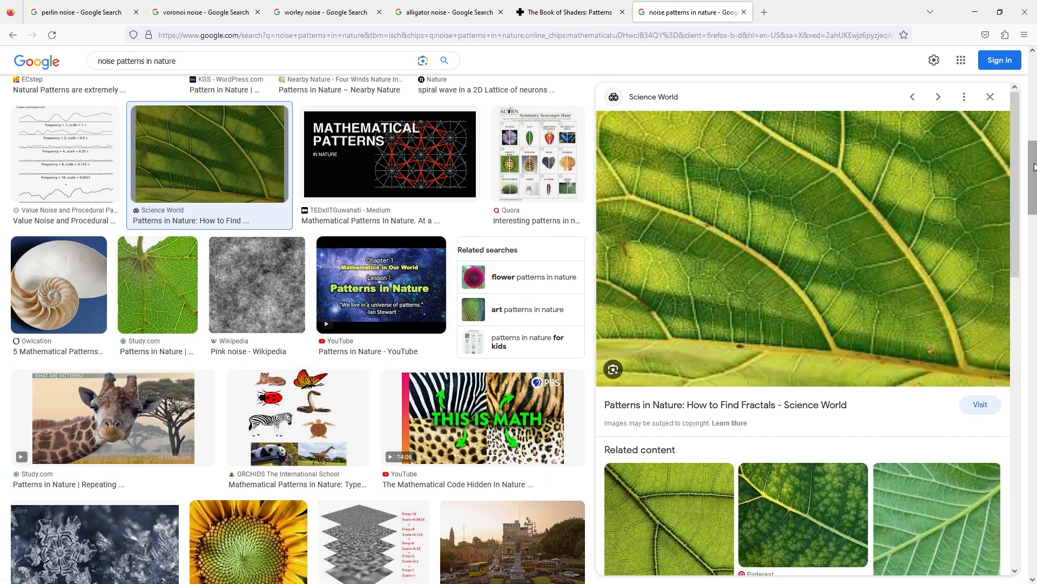
{"action": "scroll", "coordinate": [1036, 159], "scroll_direction": "up", "scroll_amount": 1}
{"action": "scroll", "coordinate": [1036, 159], "scroll_direction": "up", "scroll_amount": 1}
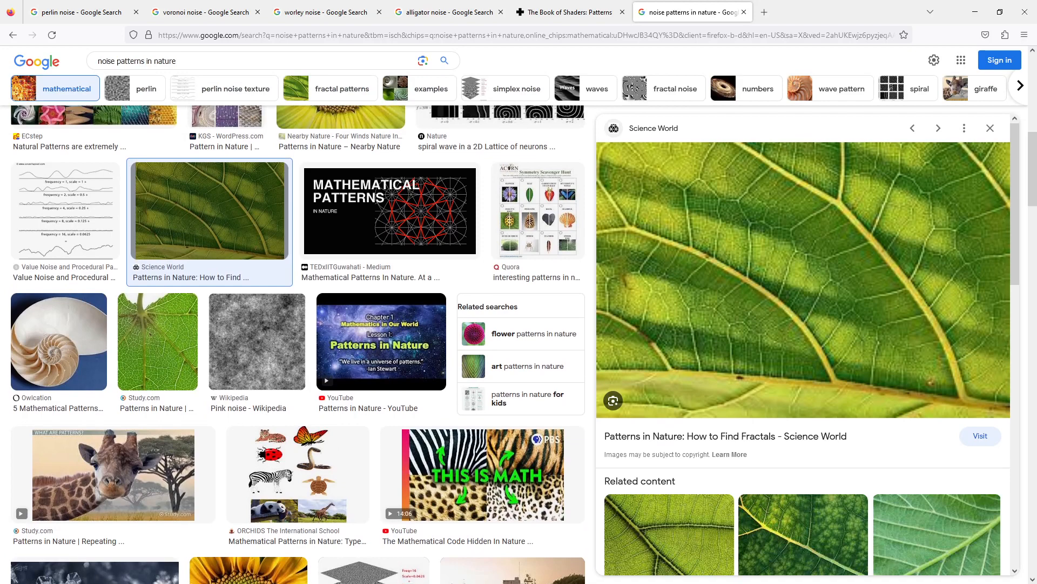
{"action": "key", "text": "alt+Tab"}
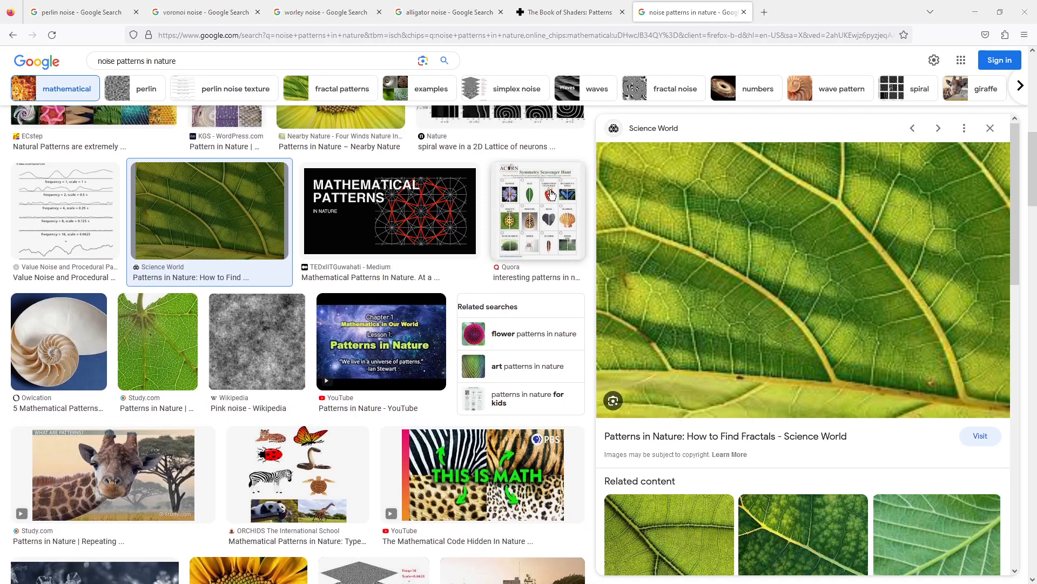
{"action": "scroll", "coordinate": [593, 152], "scroll_direction": "up", "scroll_amount": 6}
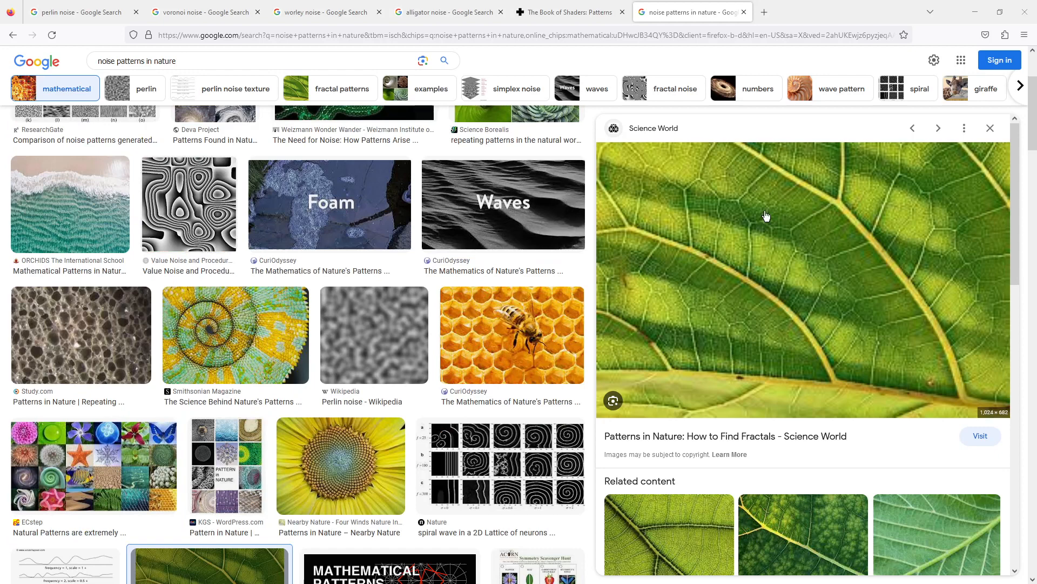
{"action": "scroll", "coordinate": [835, 294], "scroll_direction": "down", "scroll_amount": 7}
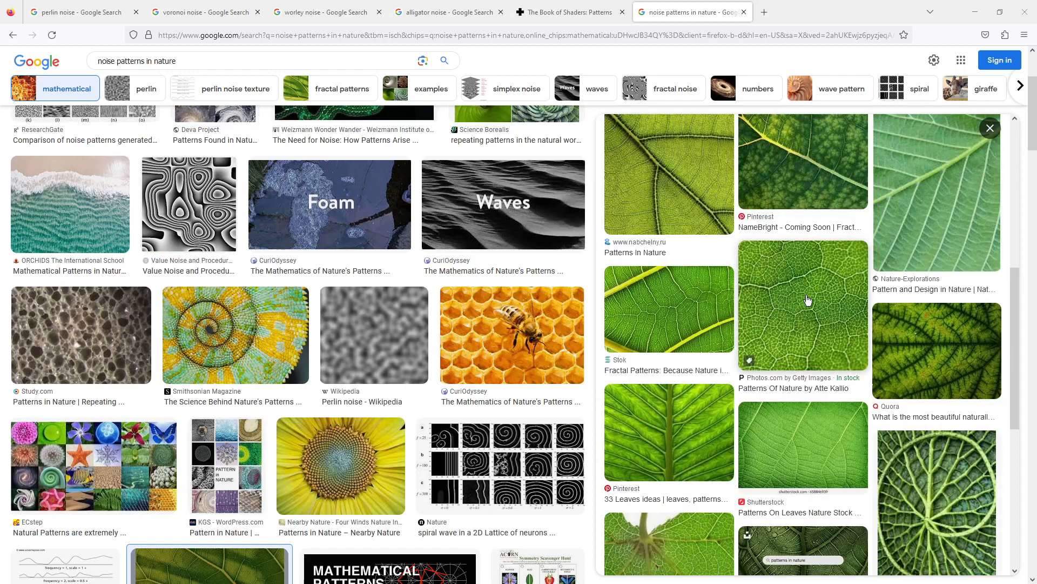
{"action": "left_click", "coordinate": [446, 17]}
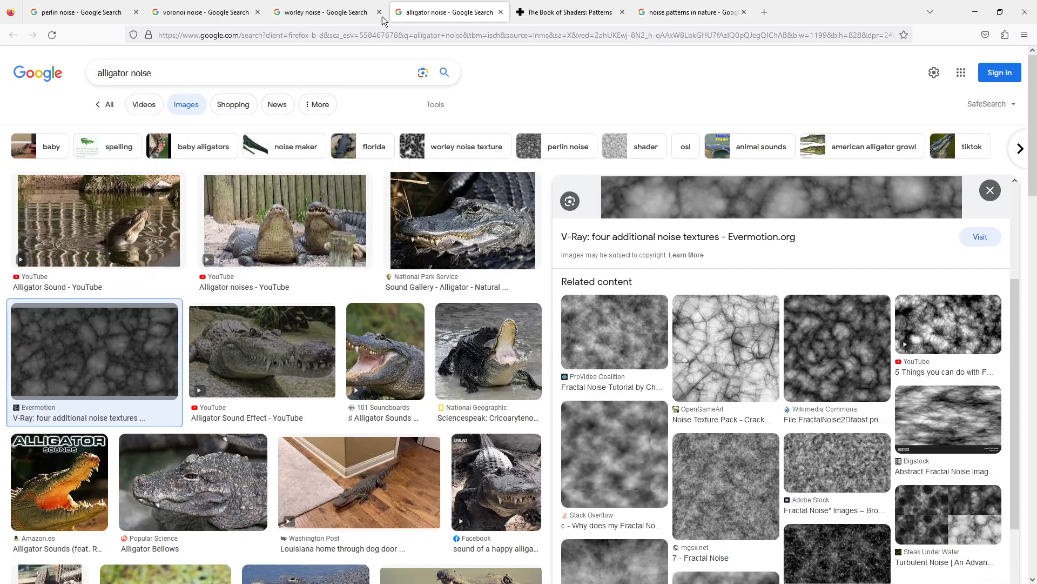
{"action": "left_click", "coordinate": [688, 12]}
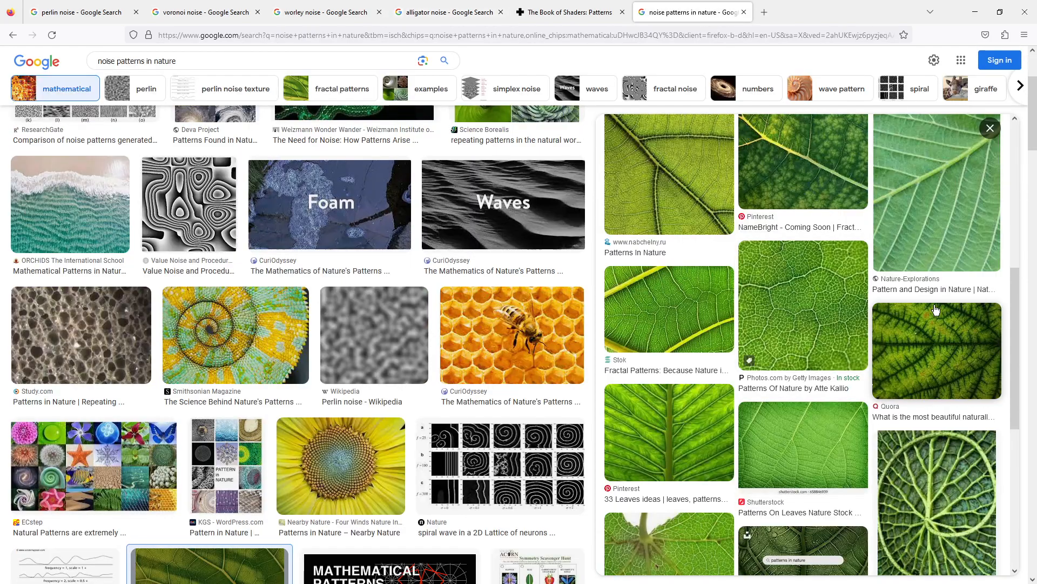
{"action": "scroll", "coordinate": [805, 270], "scroll_direction": "down", "scroll_amount": 3}
{"action": "scroll", "coordinate": [360, 308], "scroll_direction": "down", "scroll_amount": 3}
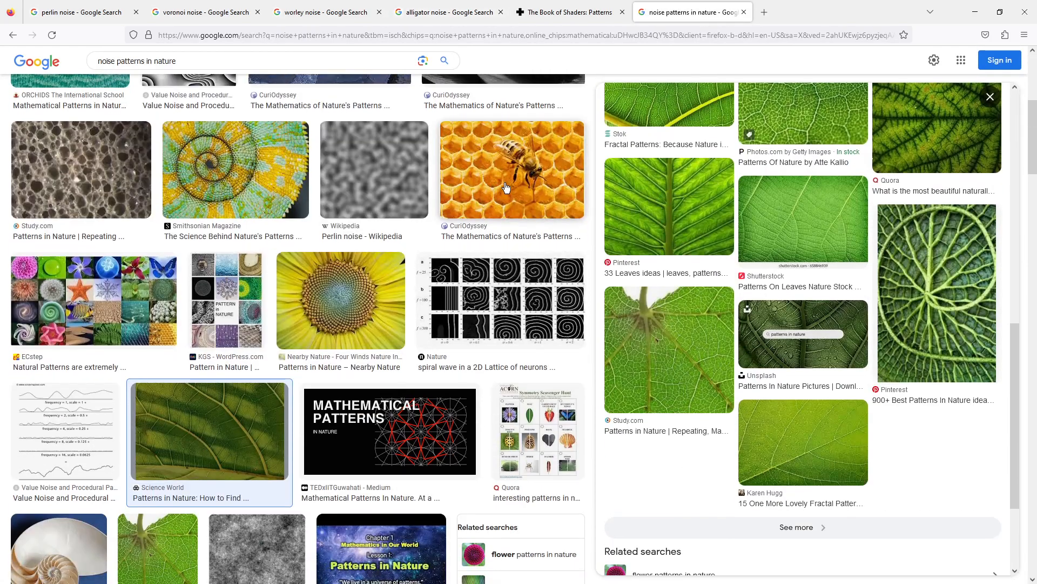
{"action": "scroll", "coordinate": [378, 317], "scroll_direction": "down", "scroll_amount": 2}
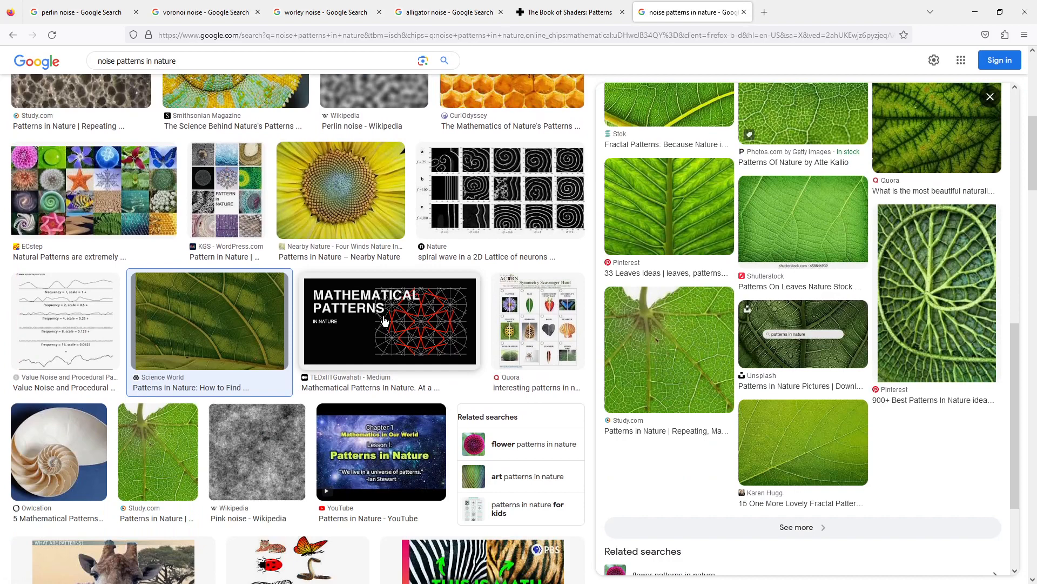
- Preview several pattern images: Pink noise, Mathematical Patterns In Nature, The Mathematical Code Hidden In Nature, and the layered Value Noise and Procedural Patterns diagram
{"action": "left_click", "coordinate": [282, 419]}
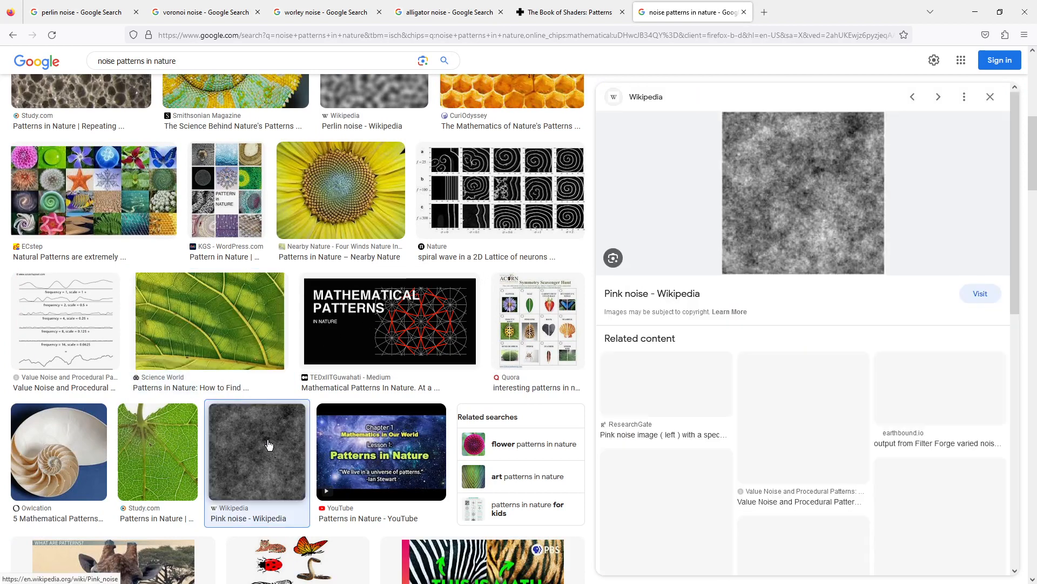
{"action": "scroll", "coordinate": [399, 335], "scroll_direction": "down", "scroll_amount": 3}
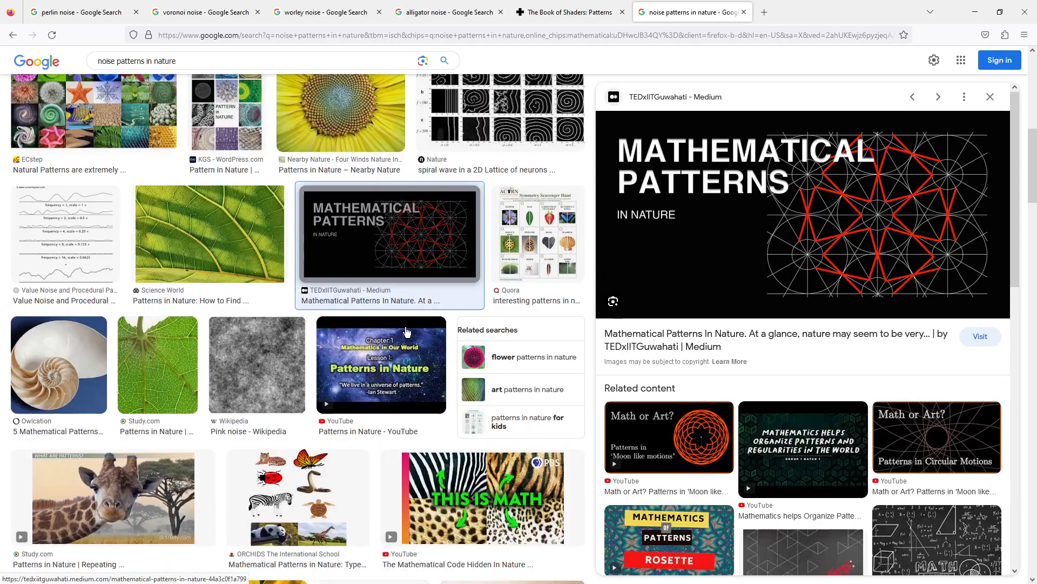
{"action": "left_click", "coordinate": [443, 383]}
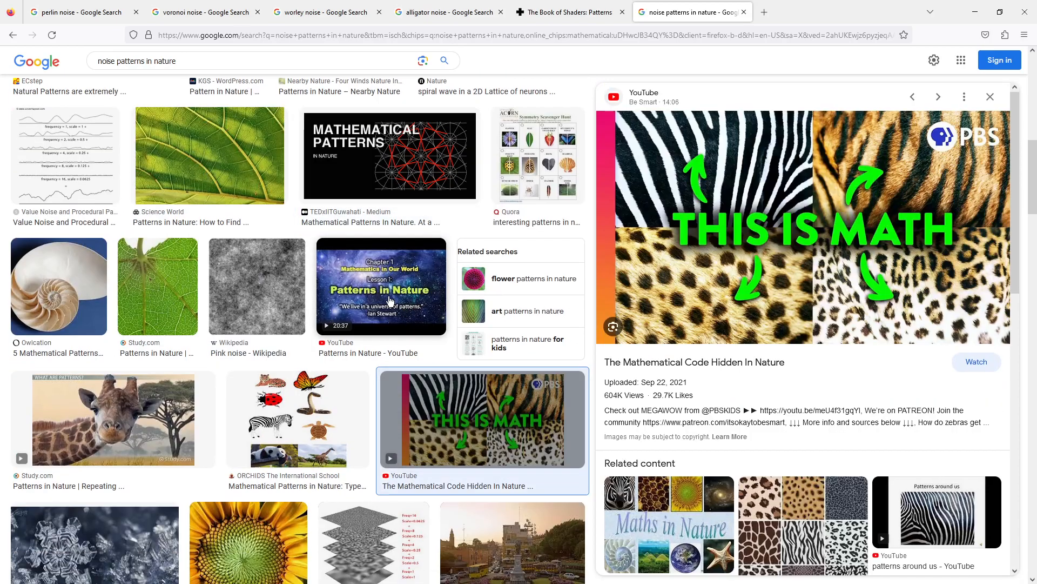
{"action": "left_click", "coordinate": [381, 286]}
{"action": "scroll", "coordinate": [367, 393], "scroll_direction": "down", "scroll_amount": 3}
{"action": "left_click", "coordinate": [367, 393]}
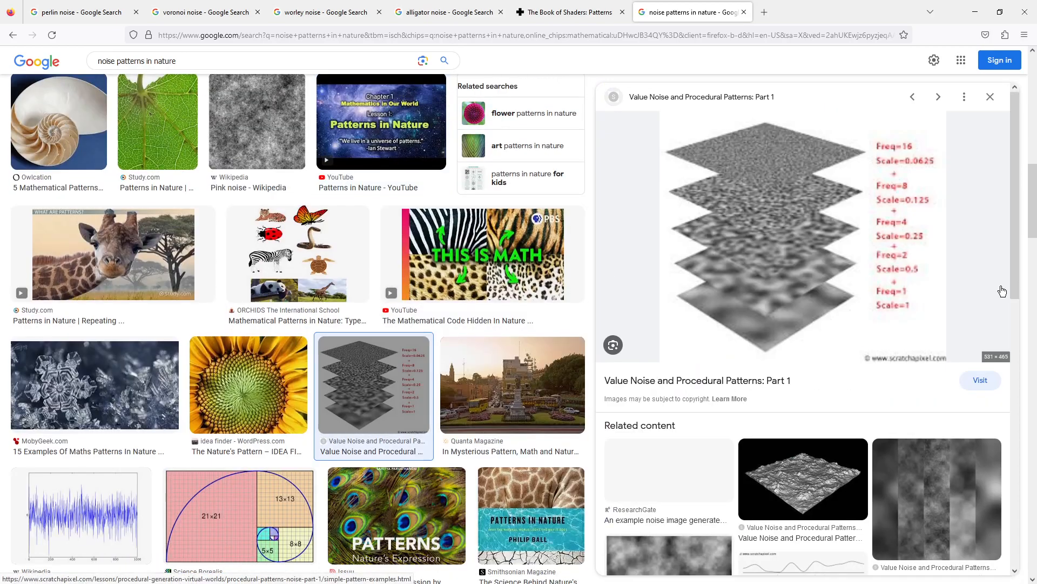
- Examine the related images of the Value Noise and Procedural Patterns preview and the earlier noise patterns in nature results
{"action": "scroll", "coordinate": [949, 294], "scroll_direction": "down", "scroll_amount": 3}
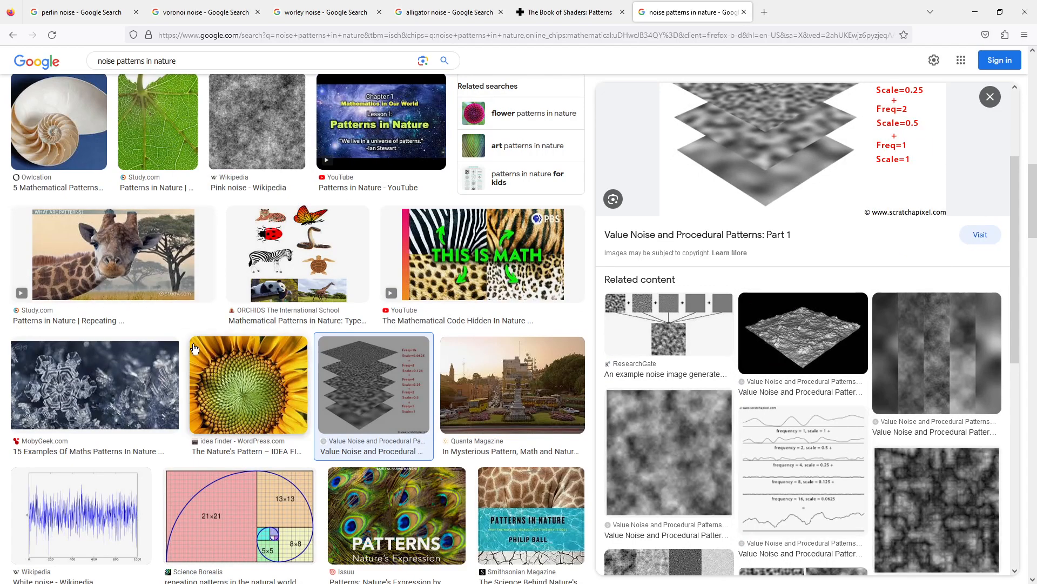
{"action": "scroll", "coordinate": [199, 349], "scroll_direction": "up", "scroll_amount": 10}
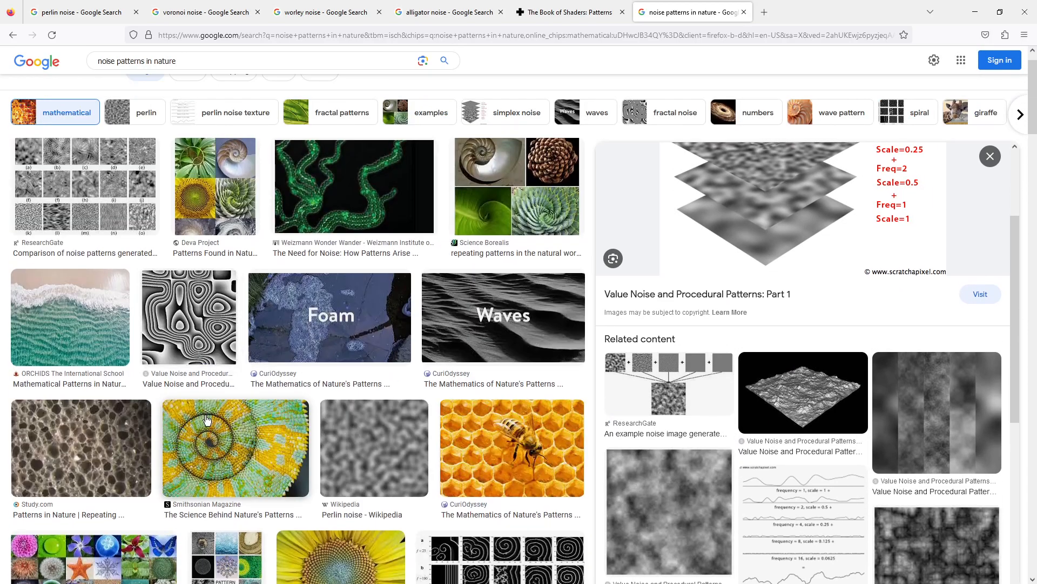
- Switch to The Book of Shaders page, load the Patterns chapter in Spanish, and skim its brick tiling and Truchet Tiles sections
{"action": "left_click", "coordinate": [557, 11]}
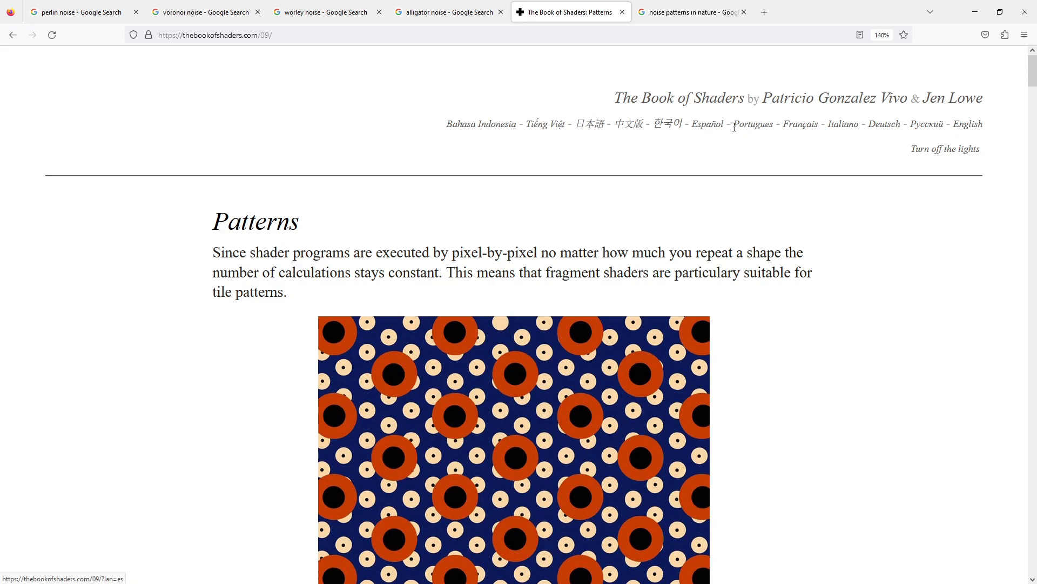
{"action": "left_click", "coordinate": [718, 133]}
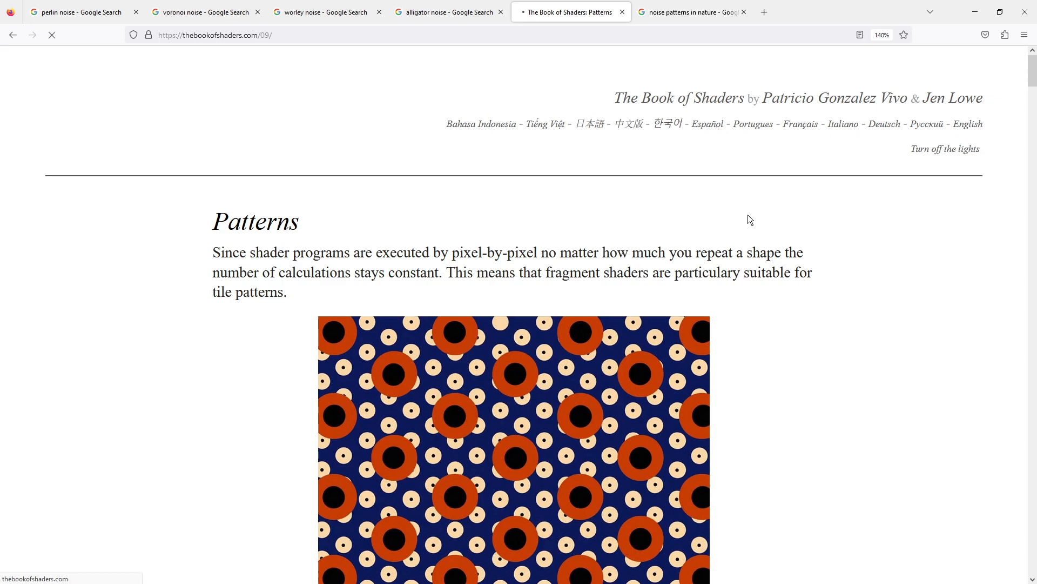
{"action": "scroll", "coordinate": [695, 215], "scroll_direction": "down", "scroll_amount": 15}
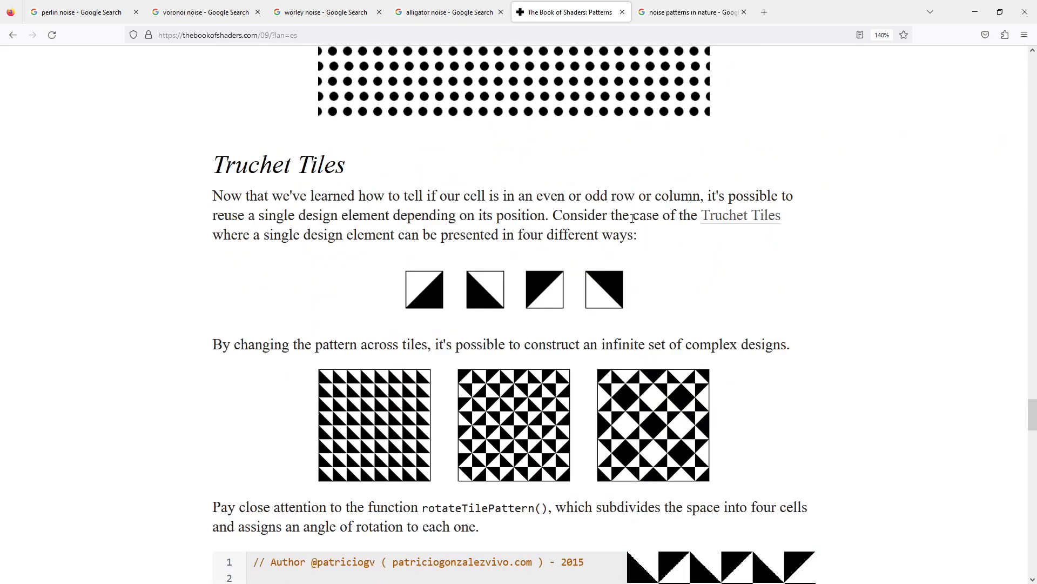
{"action": "scroll", "coordinate": [507, 236], "scroll_direction": "up", "scroll_amount": 3}
{"action": "scroll", "coordinate": [507, 236], "scroll_direction": "up", "scroll_amount": 5}
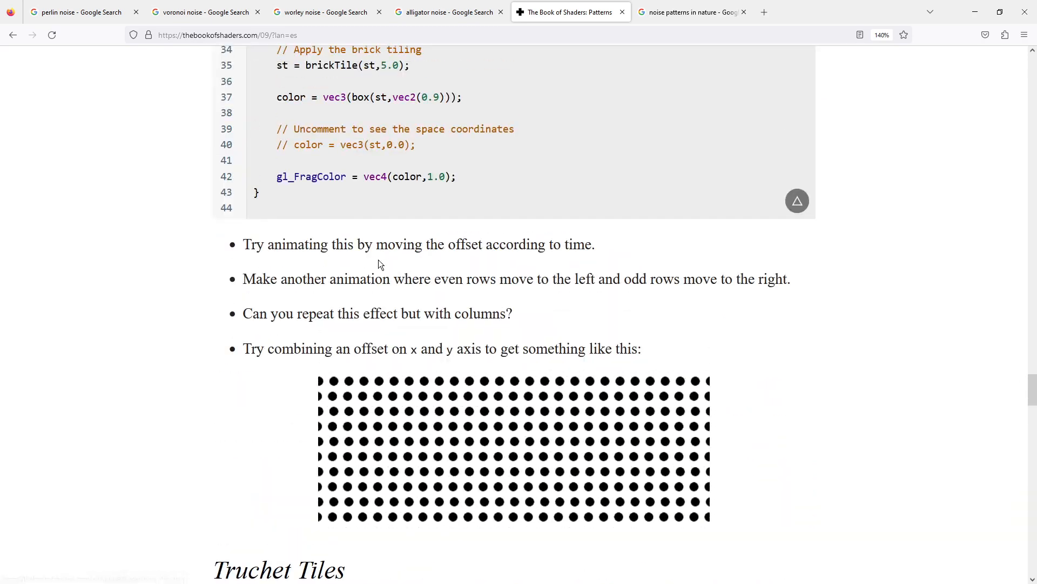
{"action": "middle_click", "coordinate": [986, 358]}
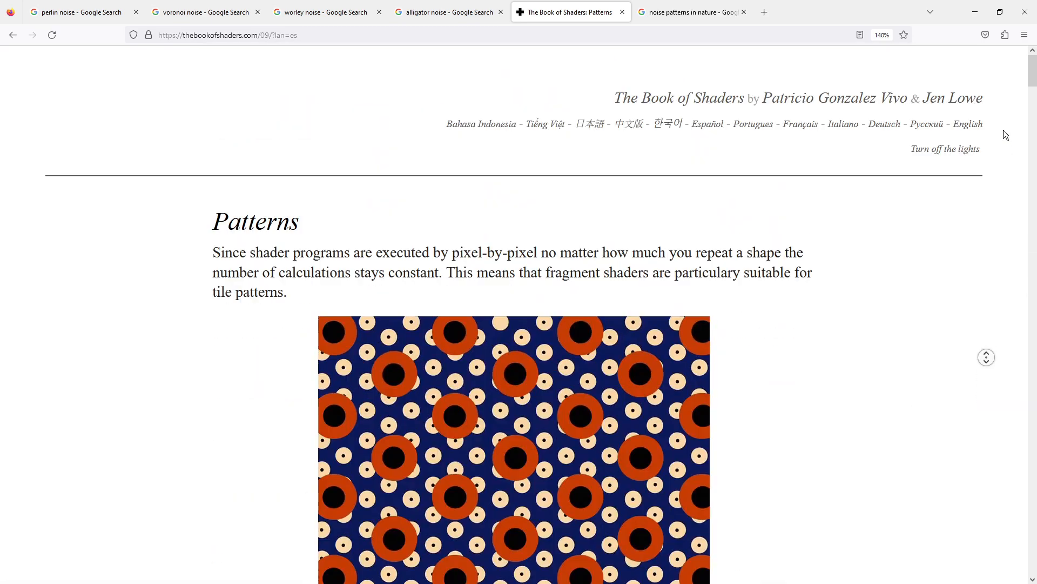
{"action": "left_click", "coordinate": [999, 135]}
- Open The Book of Shaders home page and review its table of contents and the About the Authors section
{"action": "left_click", "coordinate": [670, 102]}
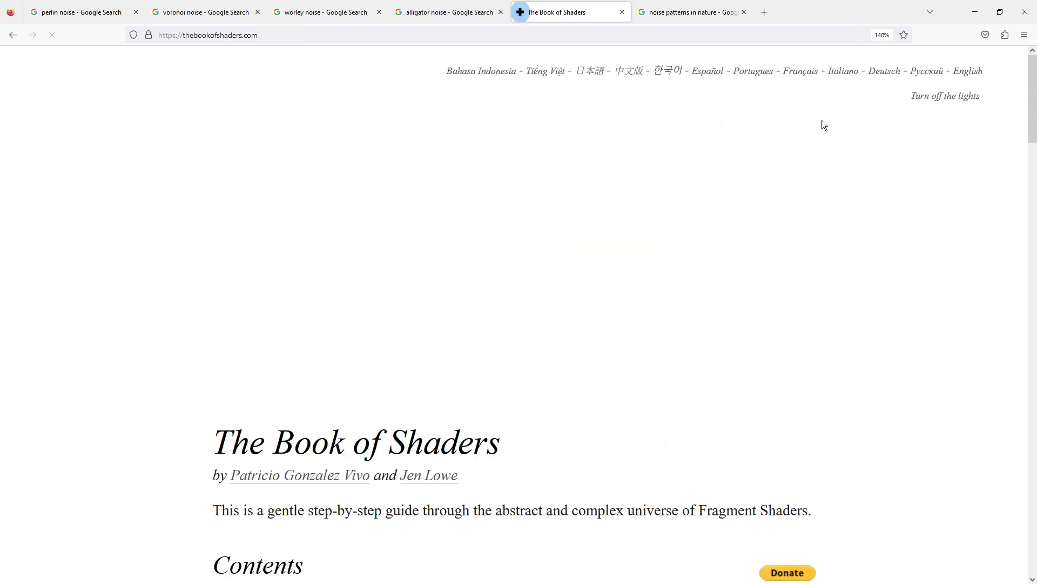
{"action": "scroll", "coordinate": [433, 420], "scroll_direction": "down", "scroll_amount": 8}
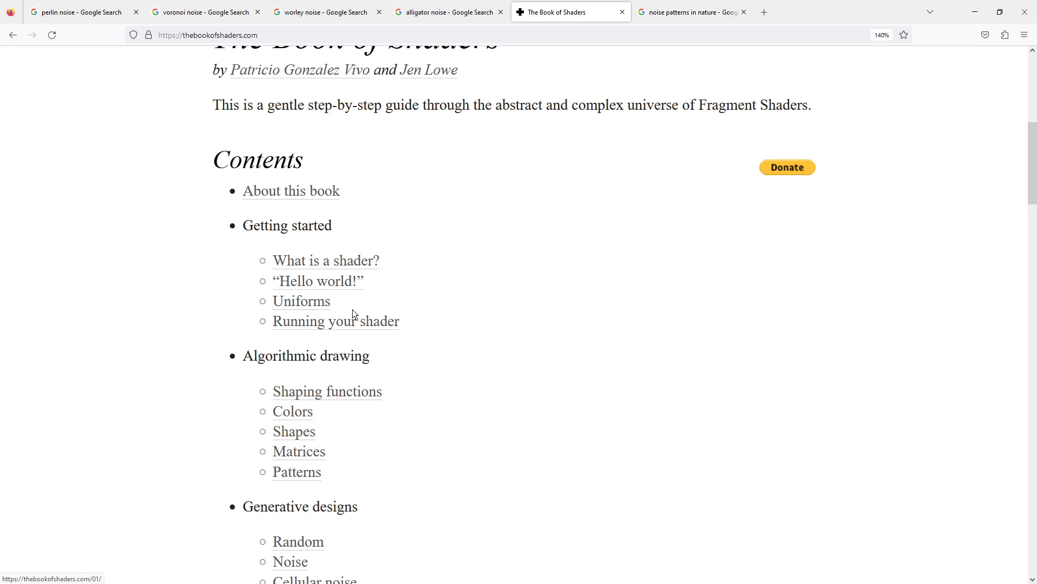
{"action": "scroll", "coordinate": [352, 310], "scroll_direction": "down", "scroll_amount": 2}
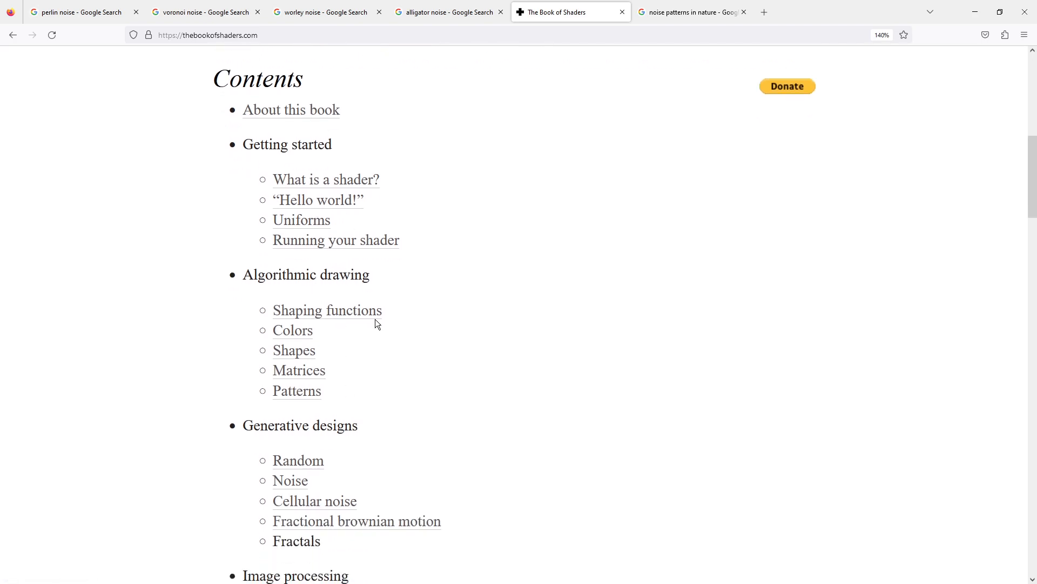
{"action": "scroll", "coordinate": [323, 401], "scroll_direction": "down", "scroll_amount": 10}
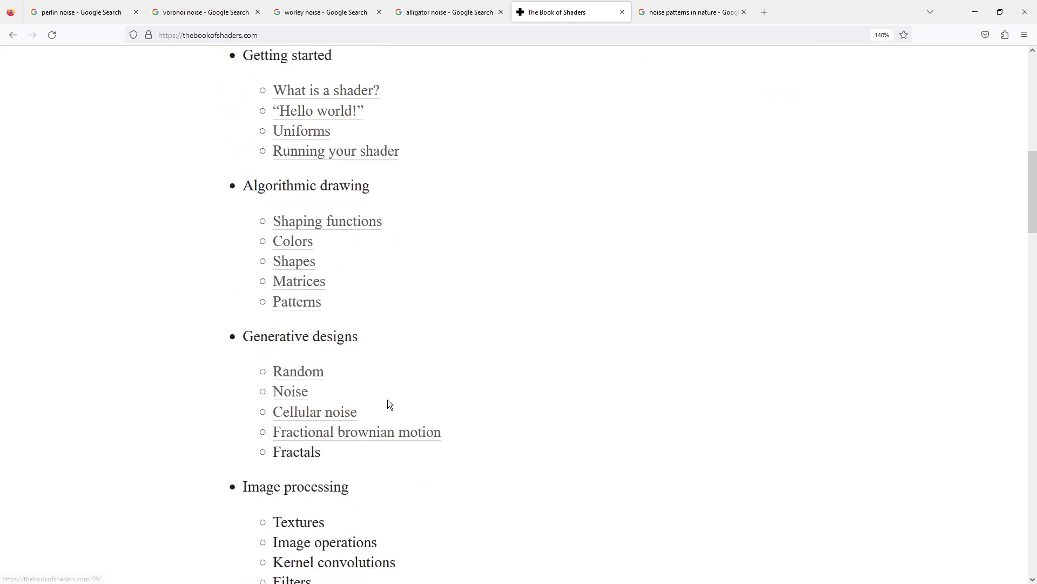
{"action": "scroll", "coordinate": [378, 374], "scroll_direction": "down", "scroll_amount": 16}
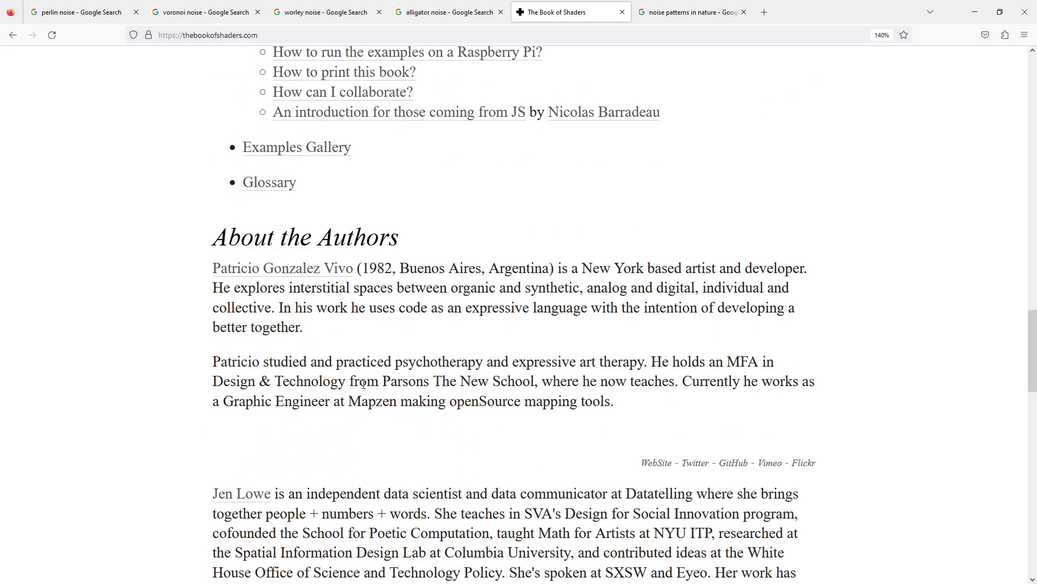
{"action": "scroll", "coordinate": [360, 386], "scroll_direction": "up", "scroll_amount": 7}
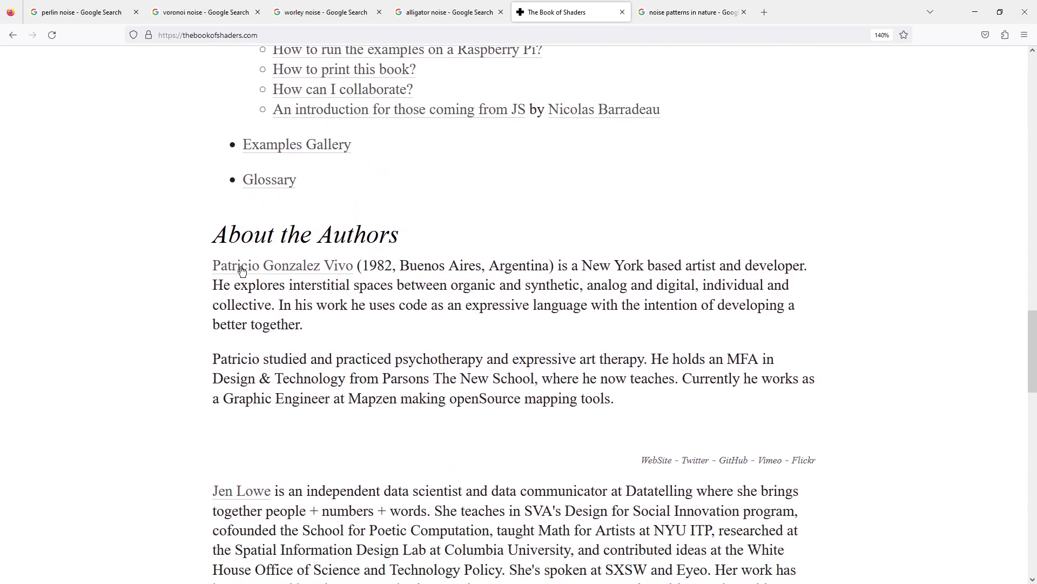
{"action": "left_click_drag", "start_coordinate": [184, 267], "coordinate": [637, 270]}
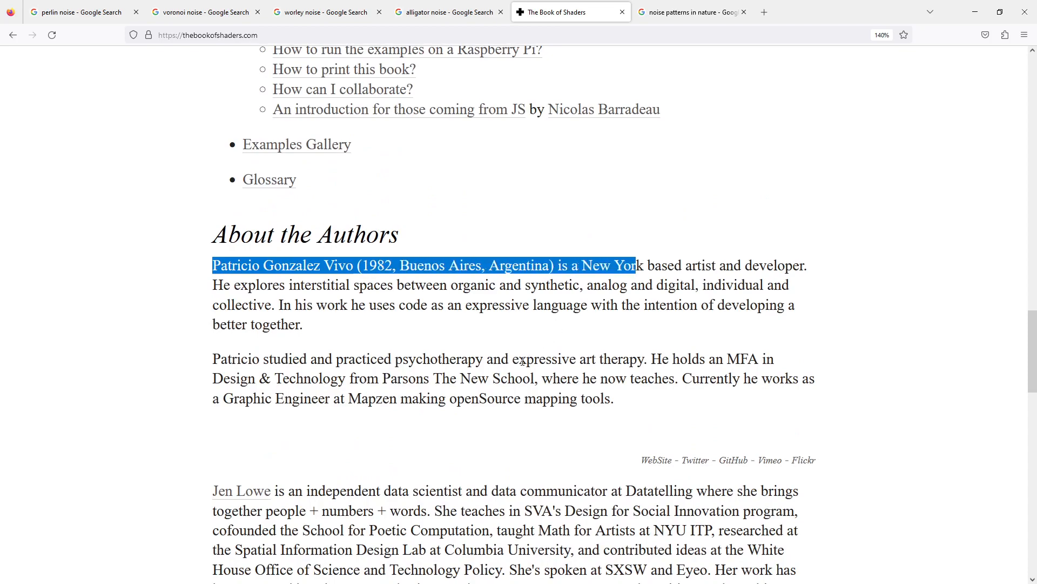
{"action": "scroll", "coordinate": [522, 361], "scroll_direction": "down", "scroll_amount": 7}
{"action": "key", "text": "Home"}
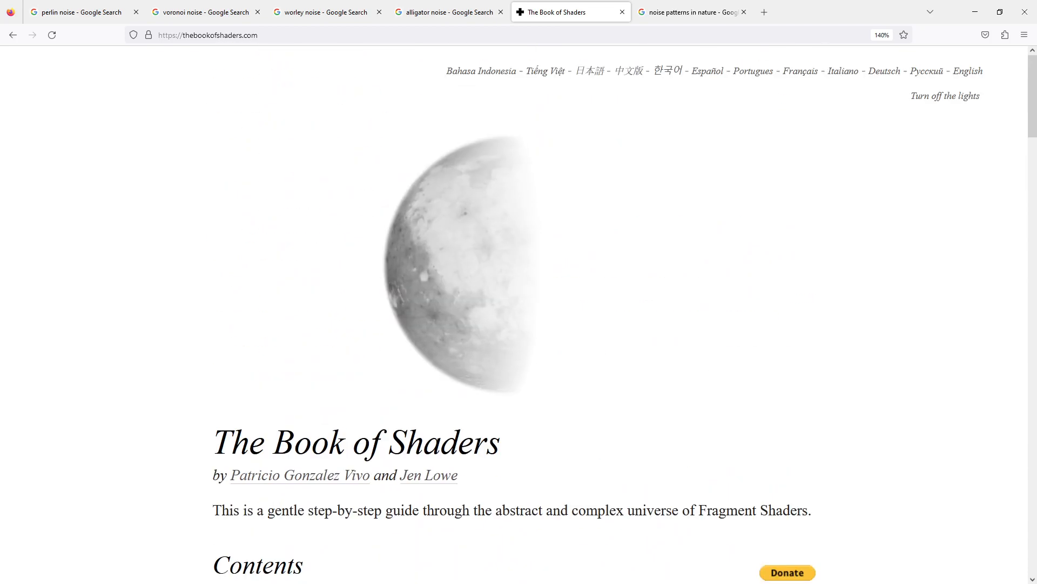
- Switch back to Houdini, widen the parameter and network panes, and hide the node palette in the attribvop1 network
{"action": "left_click", "coordinate": [973, 13]}
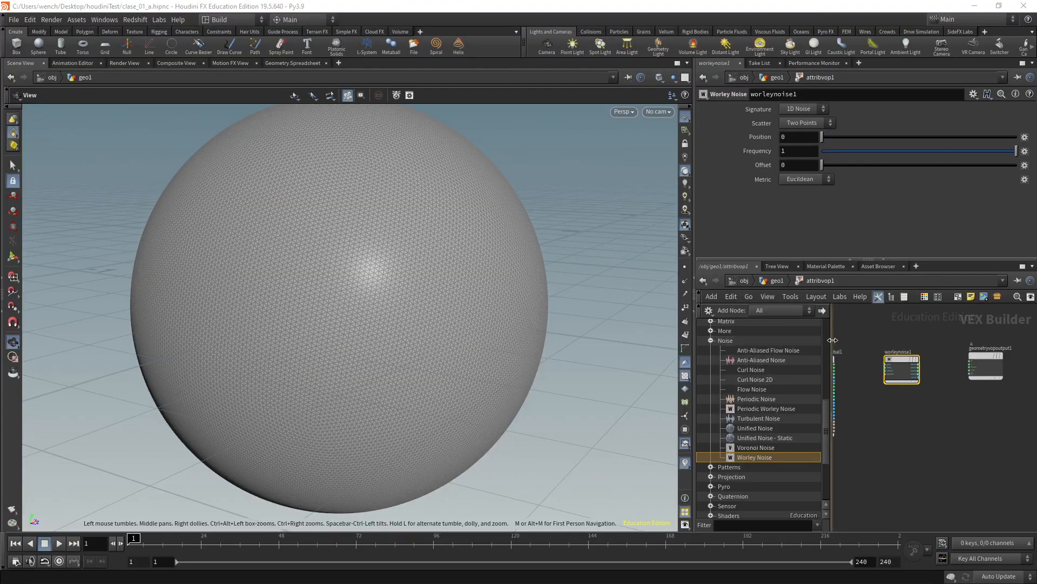
{"action": "left_click_drag", "start_coordinate": [832, 339], "coordinate": [819, 338]}
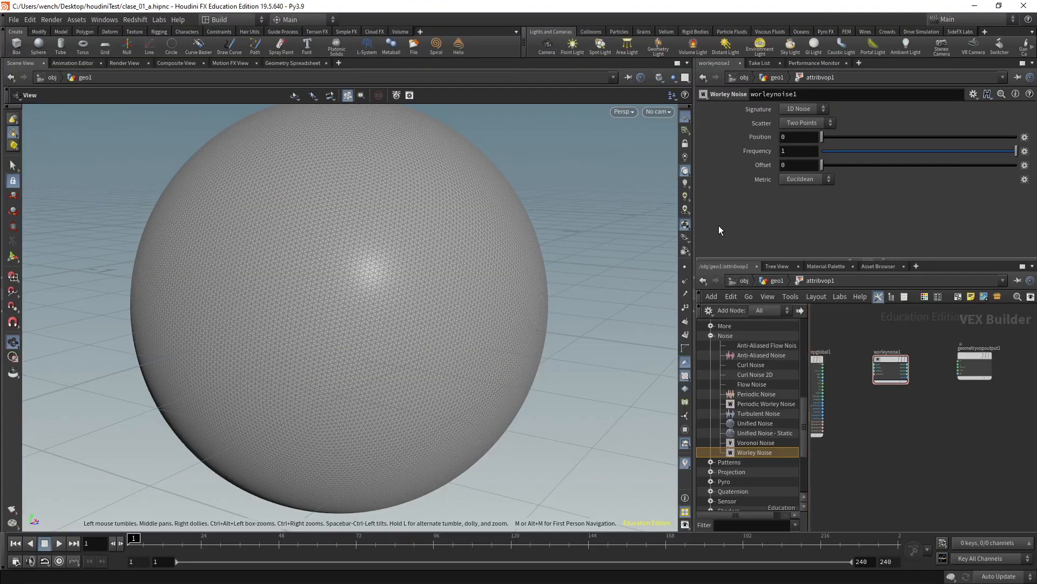
{"action": "left_click_drag", "start_coordinate": [694, 220], "coordinate": [621, 227]}
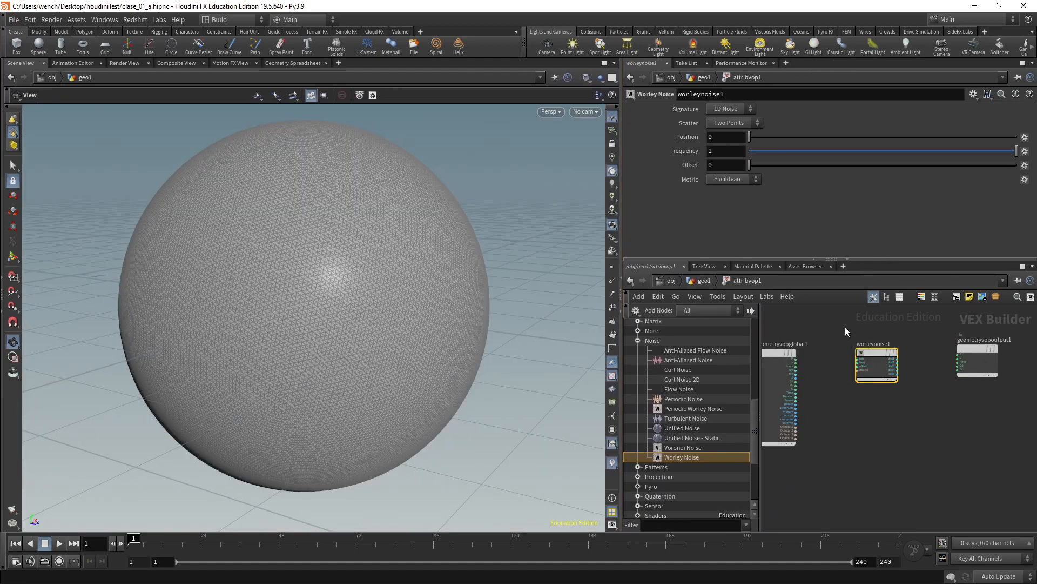
{"action": "left_click", "coordinate": [873, 297]}
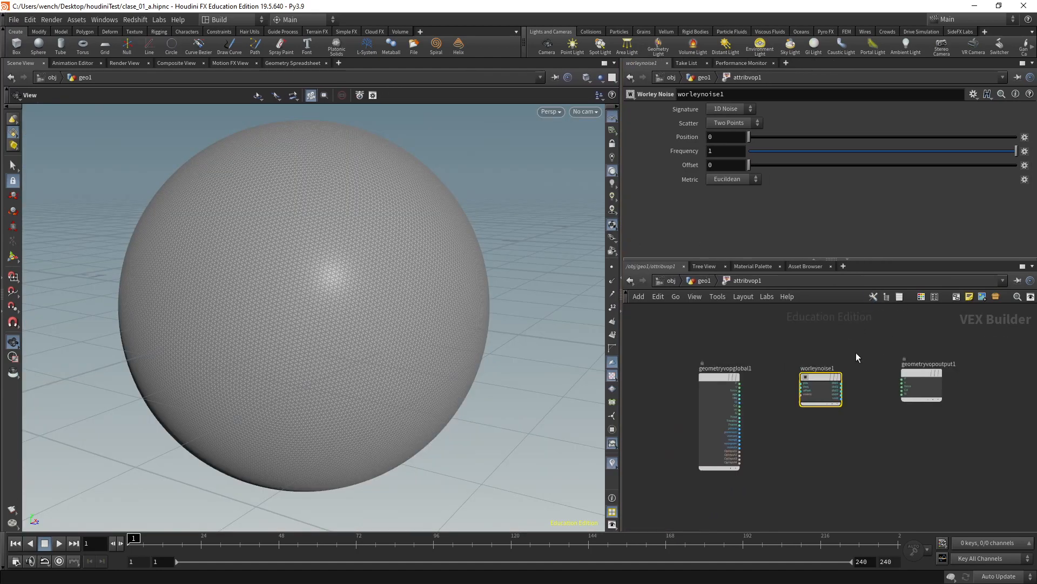
{"action": "left_click_drag", "start_coordinate": [830, 346], "coordinate": [770, 432]}
- Shift the worleynoise1 node slightly and inspect its inputs and outputs between the global and output nodes
{"action": "scroll", "coordinate": [754, 404], "scroll_direction": "up", "scroll_amount": 4}
{"action": "scroll", "coordinate": [754, 405], "scroll_direction": "down", "scroll_amount": 2}
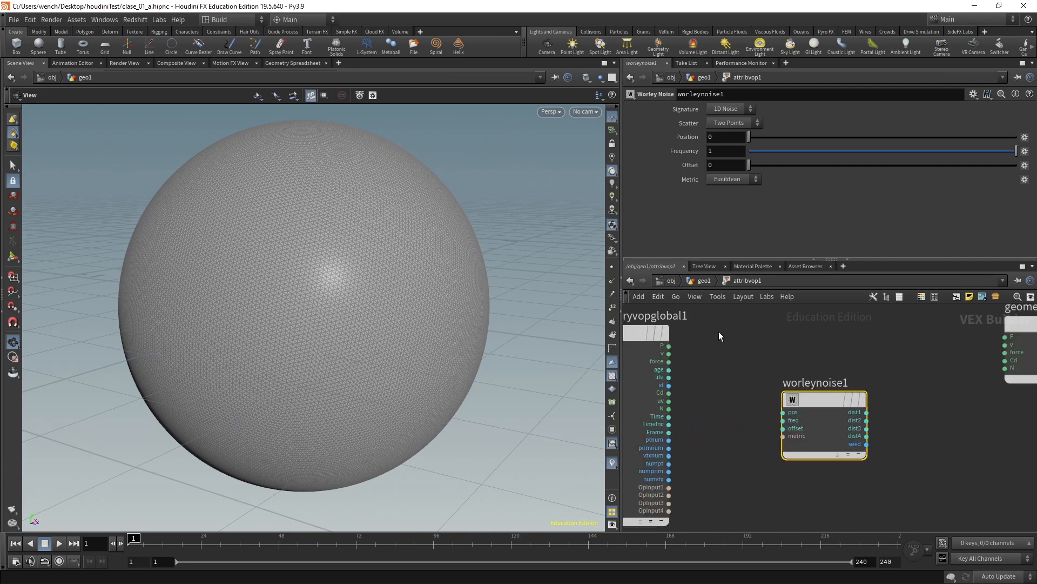
{"action": "scroll", "coordinate": [811, 371], "scroll_direction": "down", "scroll_amount": 2}
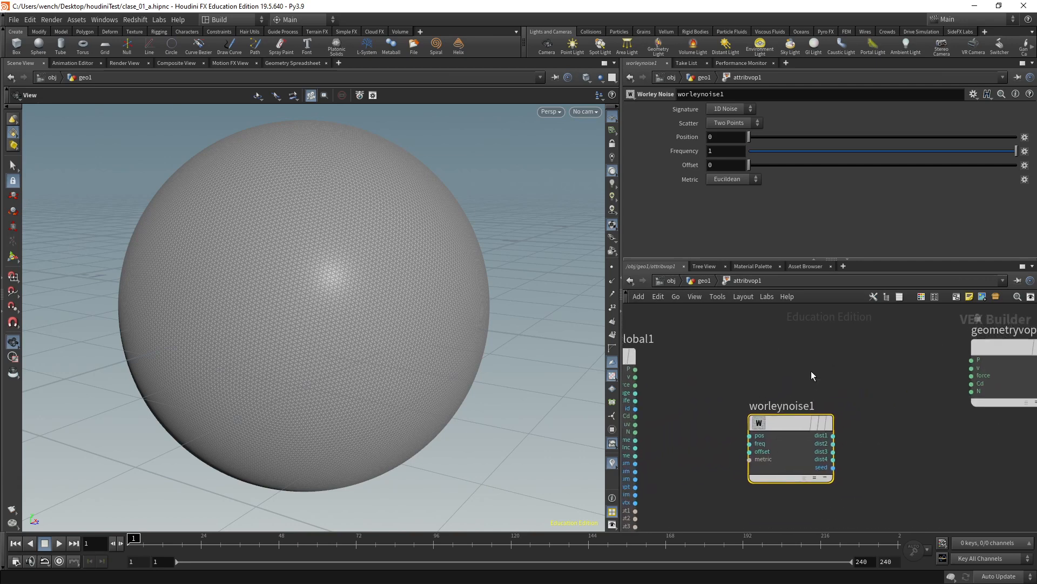
{"action": "scroll", "coordinate": [825, 377], "scroll_direction": "up", "scroll_amount": 1}
{"action": "scroll", "coordinate": [825, 377], "scroll_direction": "up", "scroll_amount": 1}
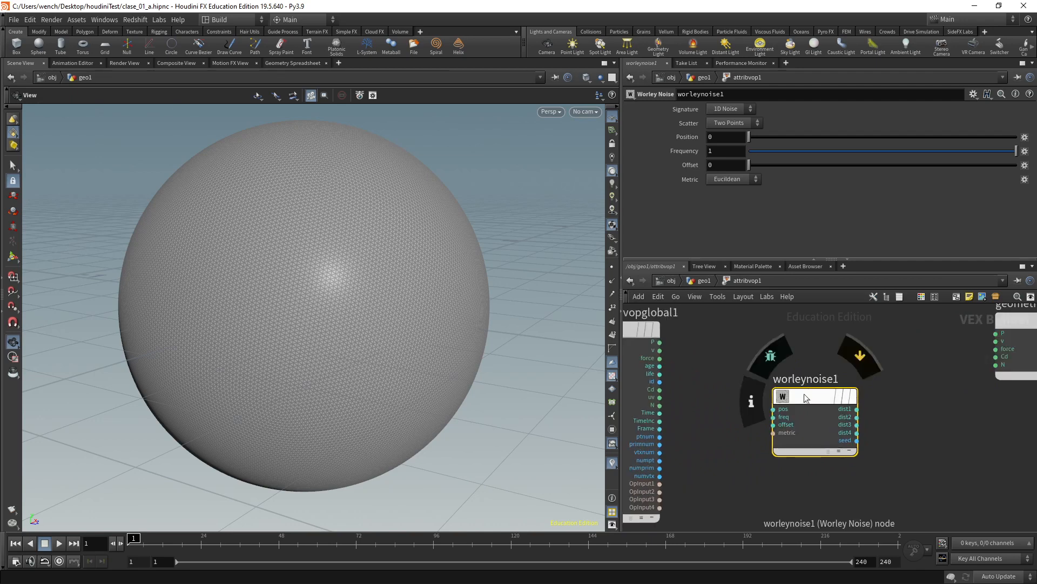
{"action": "left_click_drag", "start_coordinate": [819, 403], "coordinate": [828, 411]}
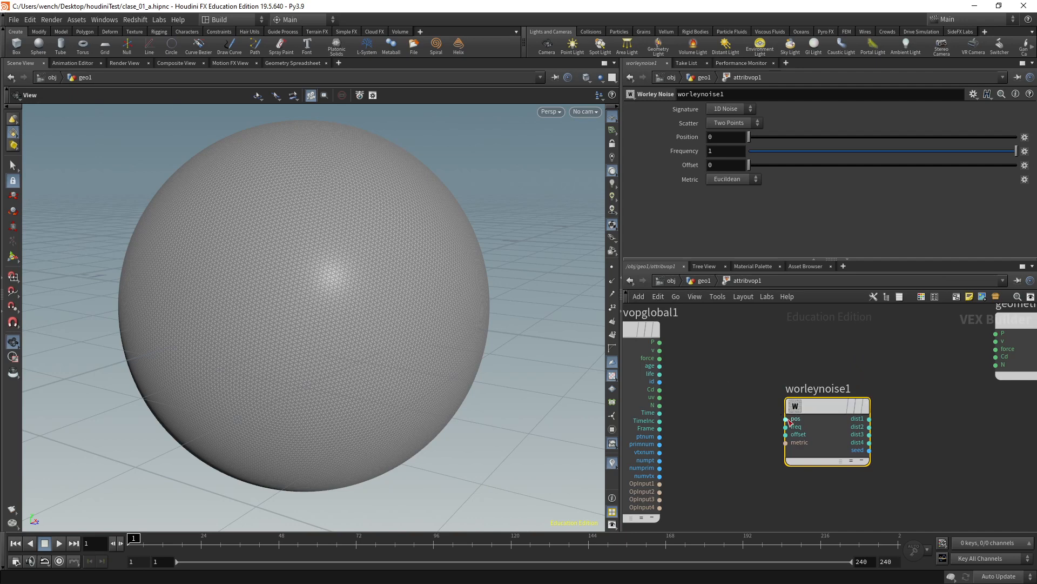
{"action": "mouse_move", "coordinate": [798, 426]}
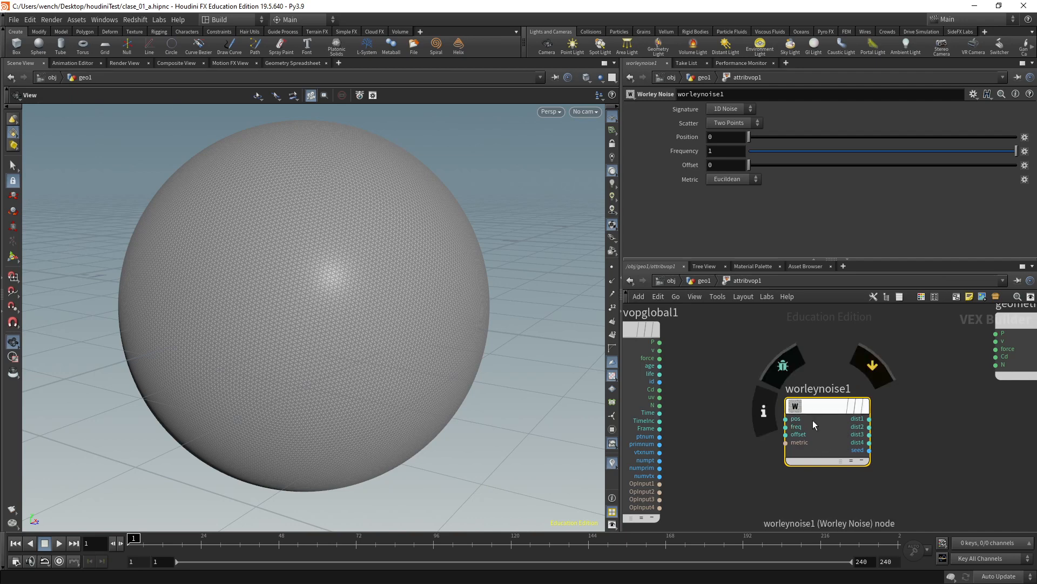
{"action": "middle_click_drag", "start_coordinate": [936, 406], "coordinate": [871, 419]}
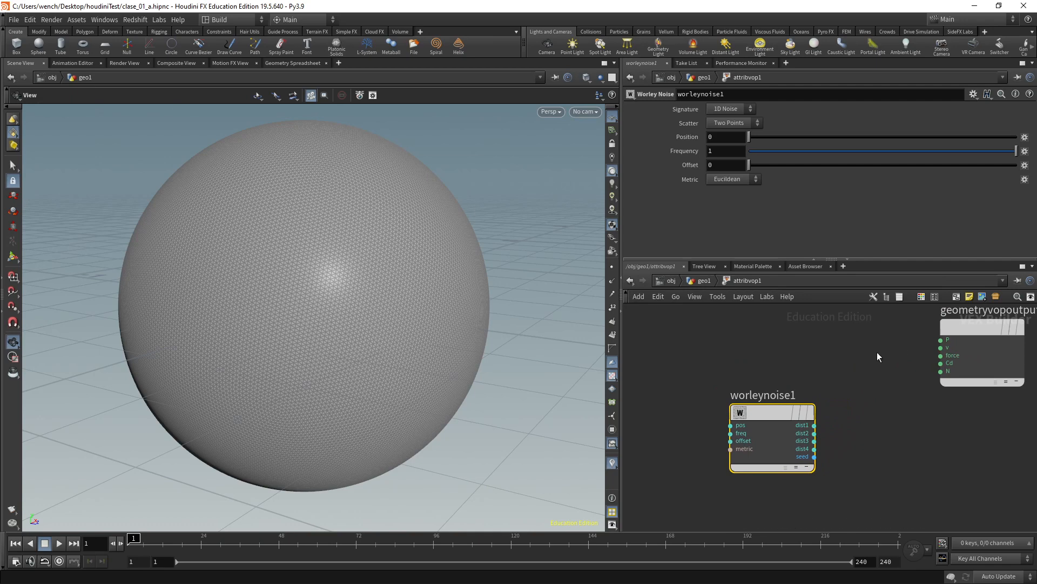
{"action": "scroll", "coordinate": [877, 352], "scroll_direction": "down", "scroll_amount": 3}
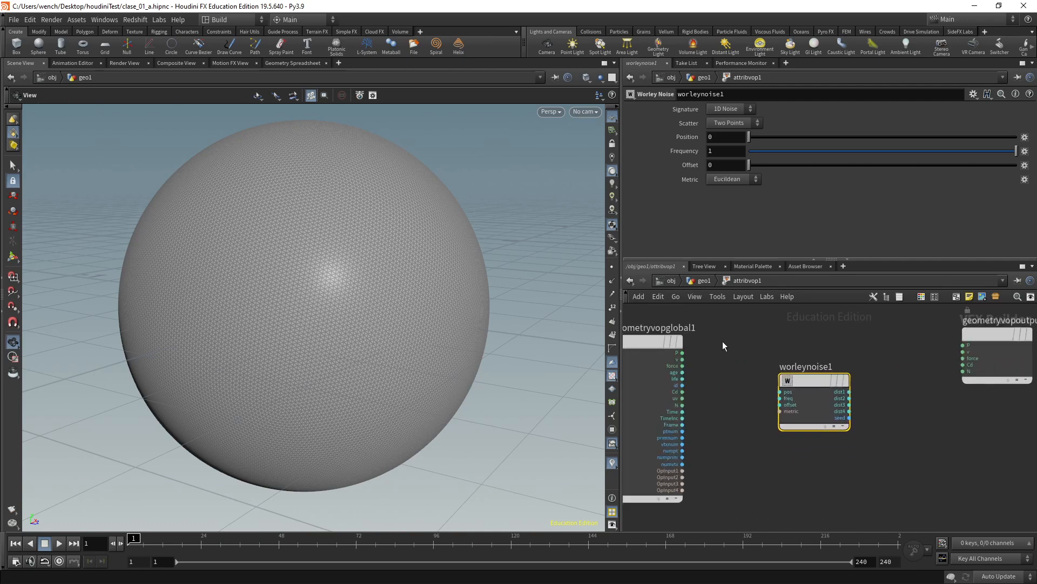
- Connect the P output of geometryvopglobal1 to the pos input of worleynoise1
{"action": "left_click", "coordinate": [672, 355]}
{"action": "scroll", "coordinate": [678, 357], "scroll_direction": "up", "scroll_amount": 4}
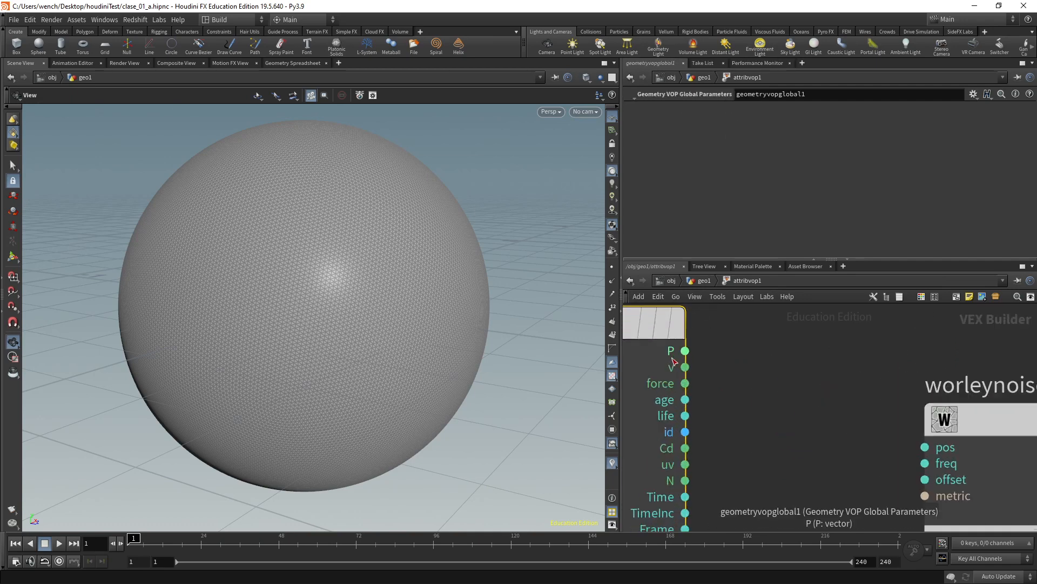
{"action": "scroll", "coordinate": [749, 358], "scroll_direction": "down", "scroll_amount": 4}
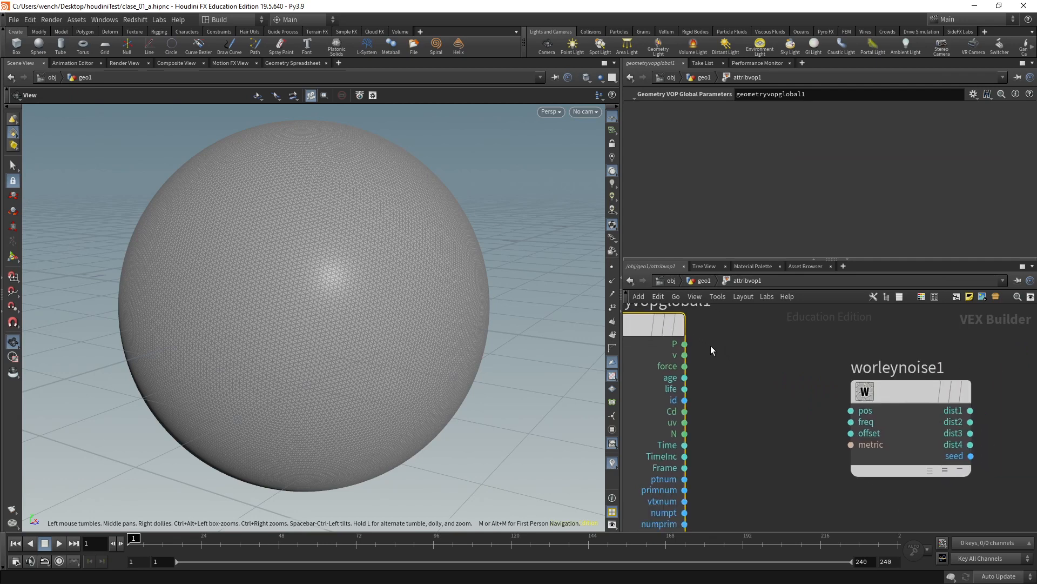
{"action": "scroll", "coordinate": [798, 374], "scroll_direction": "up", "scroll_amount": 2}
{"action": "left_click", "coordinate": [676, 341]}
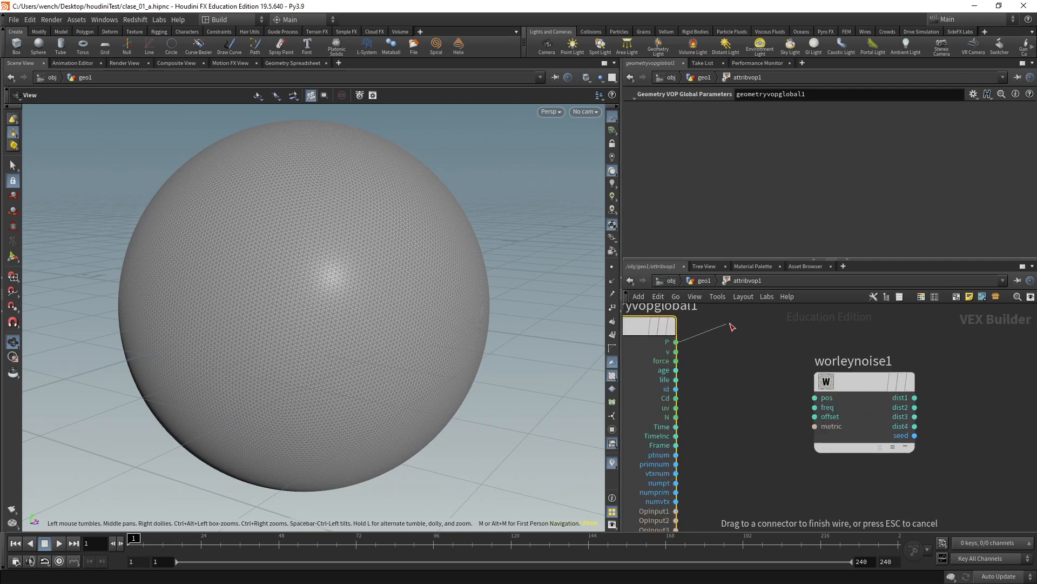
{"action": "left_click", "coordinate": [815, 399]}
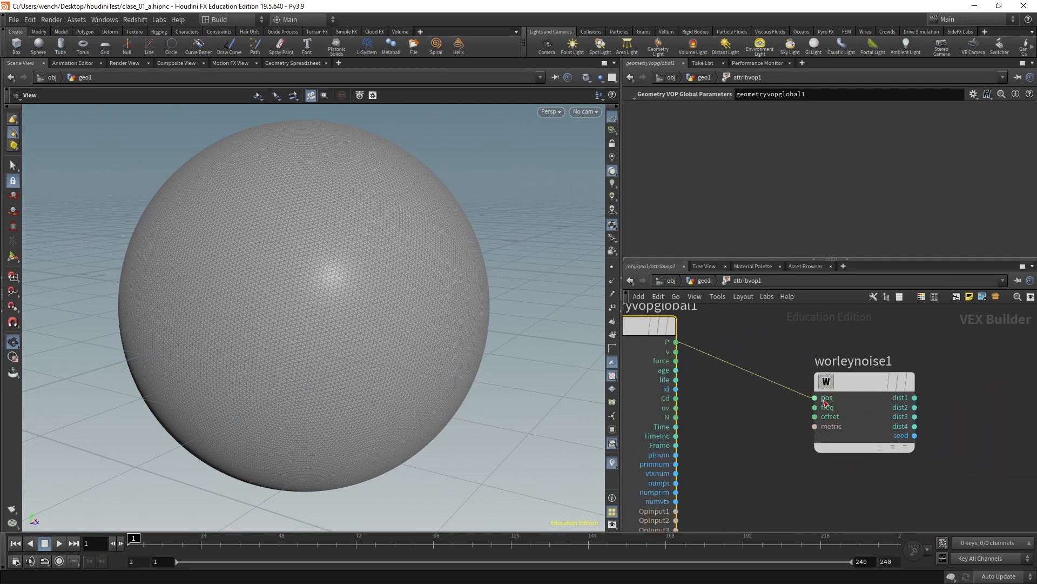
- Move the geometryvopoutput1 node slightly lower and shade the sphere in the viewport without its wireframe
{"action": "scroll", "coordinate": [817, 403], "scroll_direction": "down", "scroll_amount": 2}
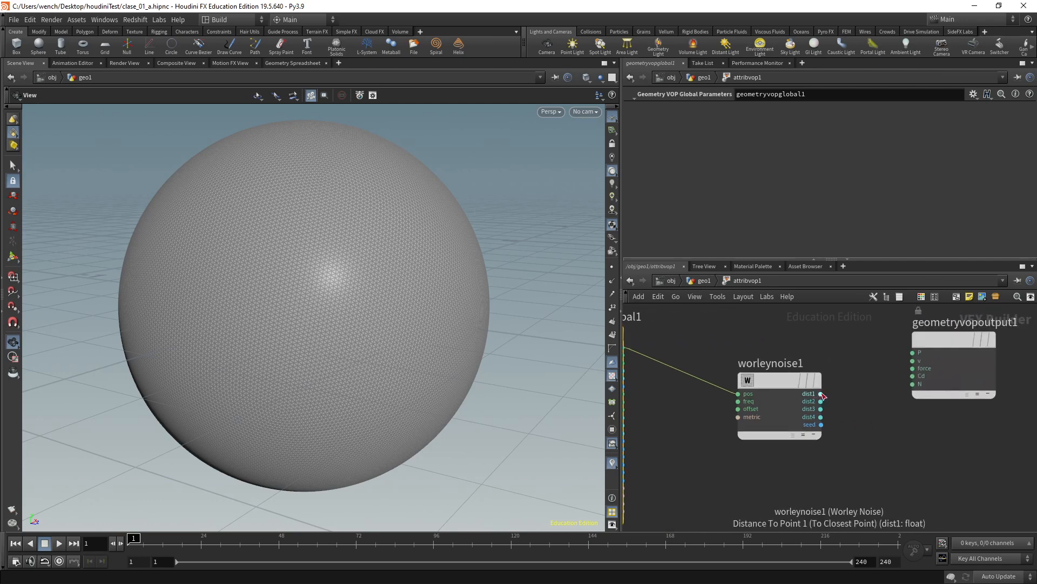
{"action": "left_click_drag", "start_coordinate": [915, 343], "coordinate": [923, 359]}
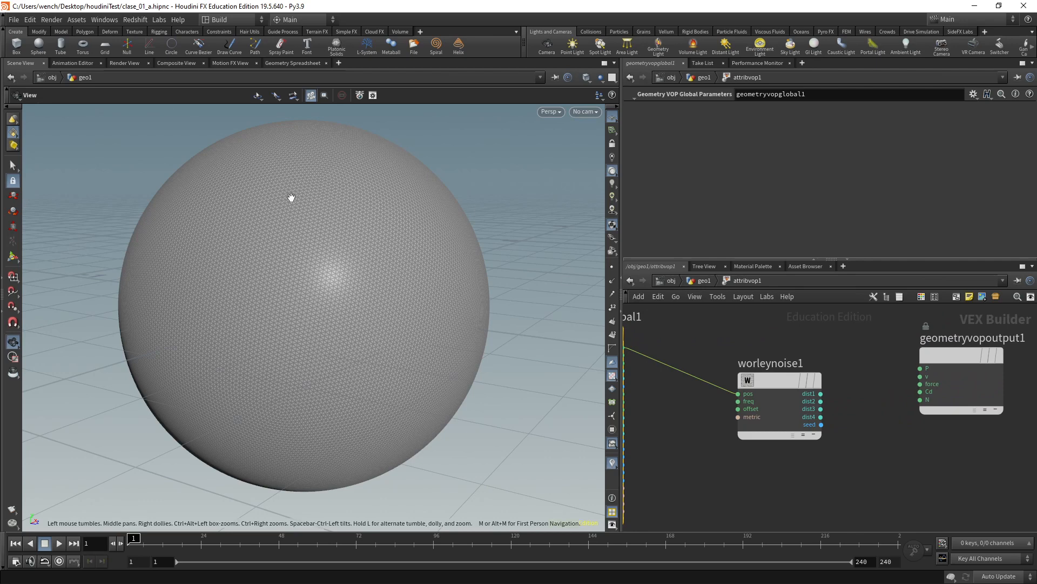
{"action": "key", "text": "shift+w"}
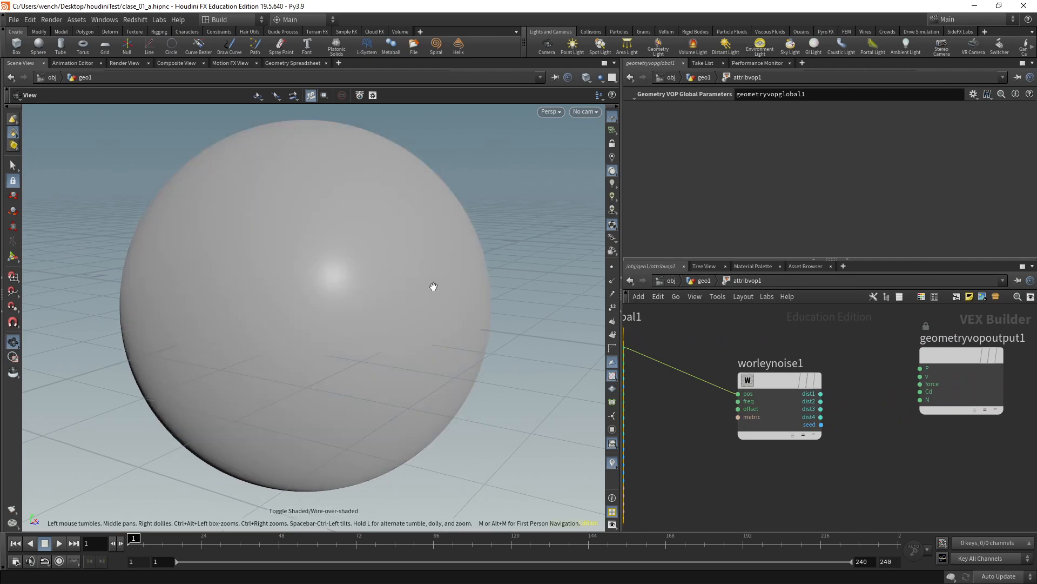
- Connect the dist1 output of worleynoise1 to the Cd input of geometryvopoutput1
{"action": "scroll", "coordinate": [861, 387], "scroll_direction": "up", "scroll_amount": 1}
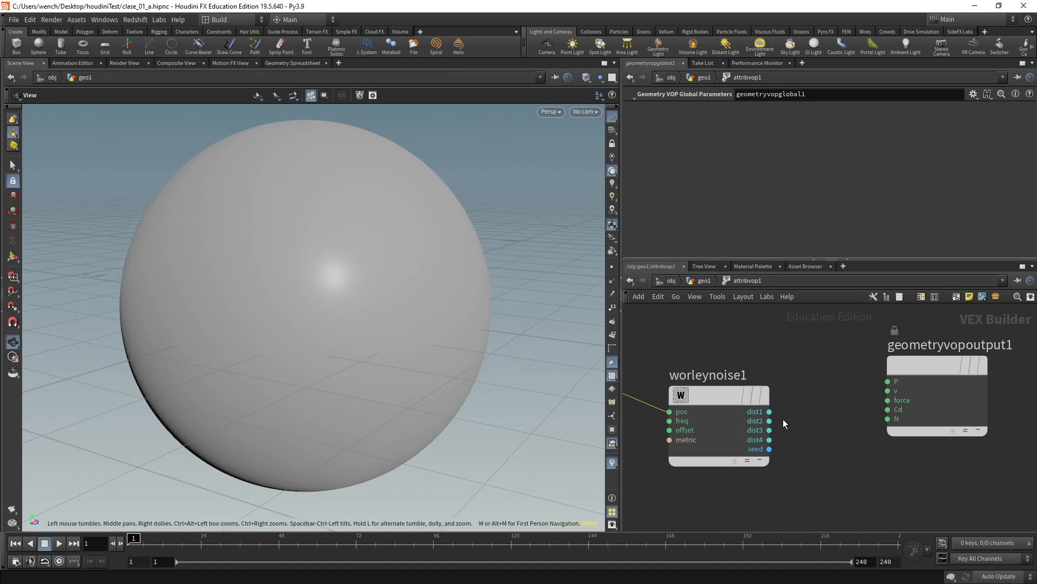
{"action": "left_click_drag", "start_coordinate": [769, 412], "coordinate": [889, 410]}
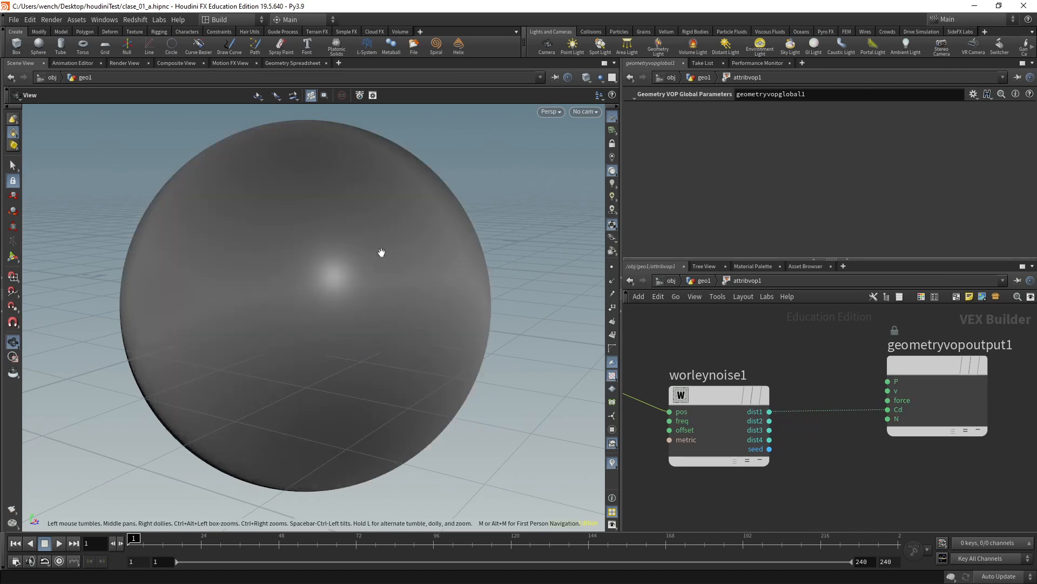
- Set the frequency of worleynoise1 to 3.5 on all three axes
{"action": "scroll", "coordinate": [348, 264], "scroll_direction": "down", "scroll_amount": 5}
{"action": "left_click_drag", "start_coordinate": [348, 264], "coordinate": [411, 300]}
{"action": "left_click", "coordinate": [697, 395]}
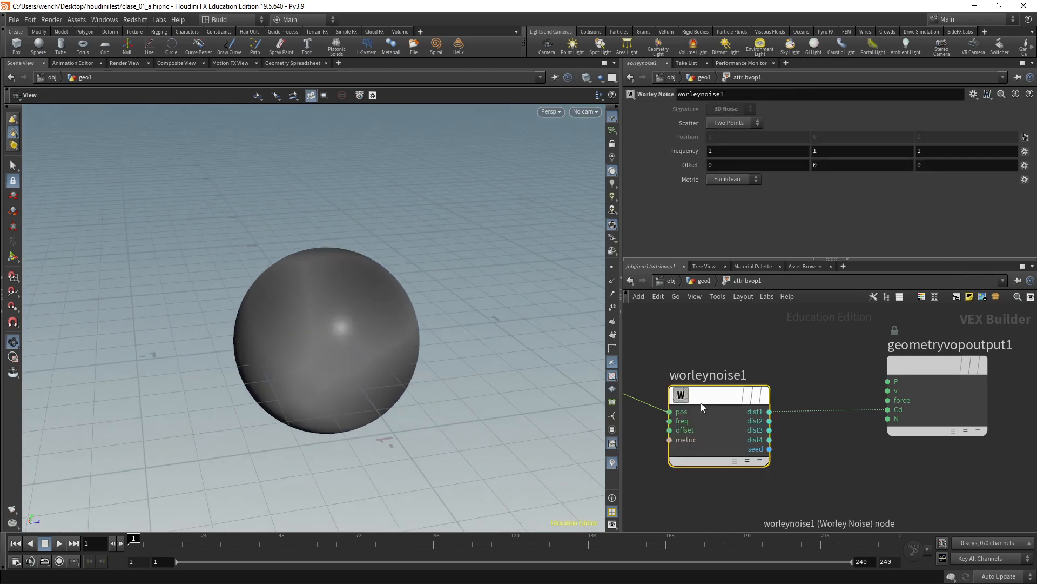
{"action": "middle_click_drag", "start_coordinate": [680, 157], "coordinate": [820, 144]}
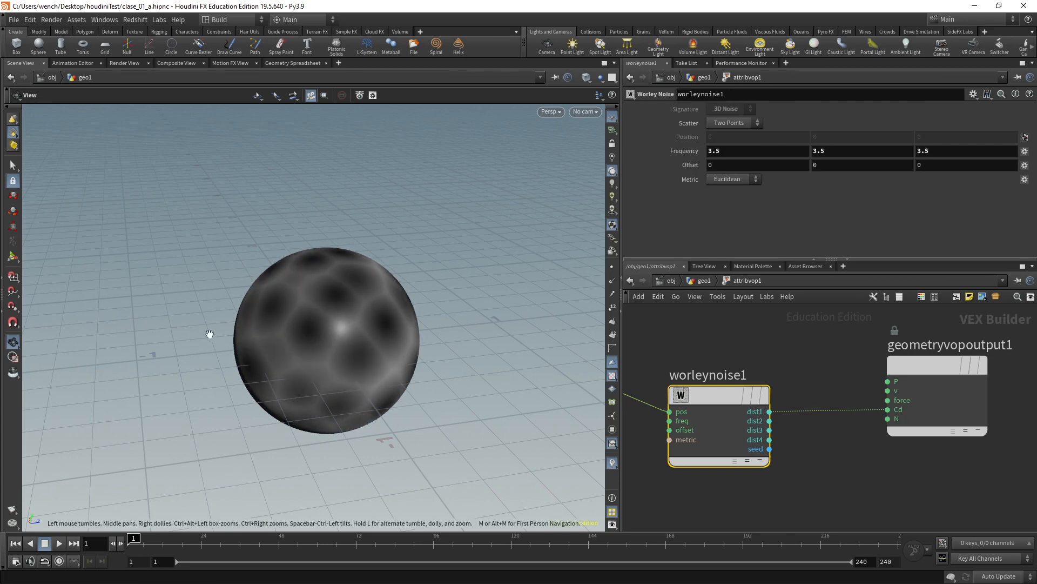
{"action": "left_click_drag", "start_coordinate": [208, 336], "coordinate": [403, 310]}
{"action": "key", "text": "f"}
{"action": "left_click_drag", "start_coordinate": [323, 267], "coordinate": [475, 296]}
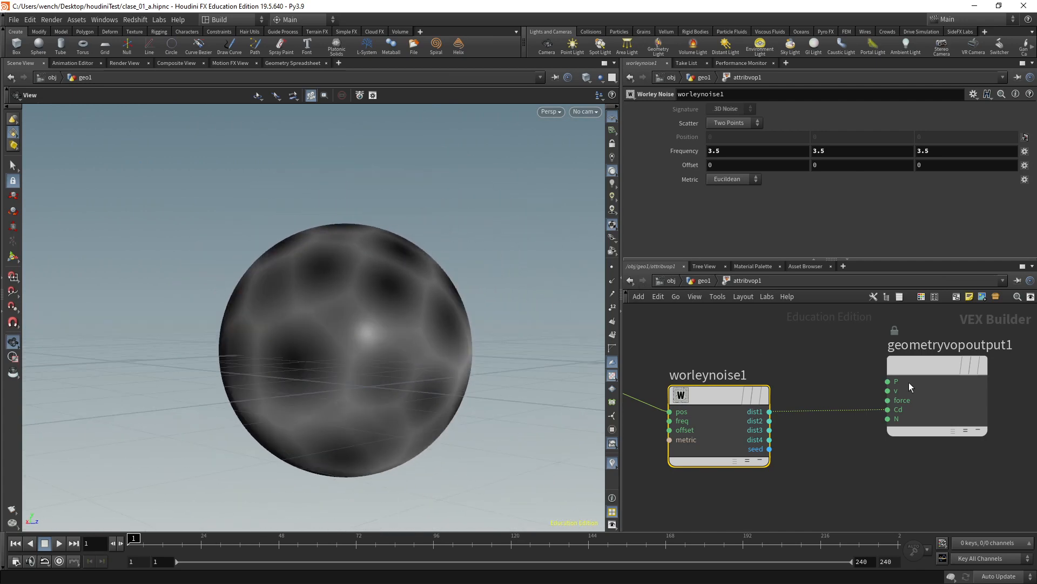
{"action": "key", "text": "h"}
{"action": "scroll", "coordinate": [416, 287], "scroll_direction": "up", "scroll_amount": 5}
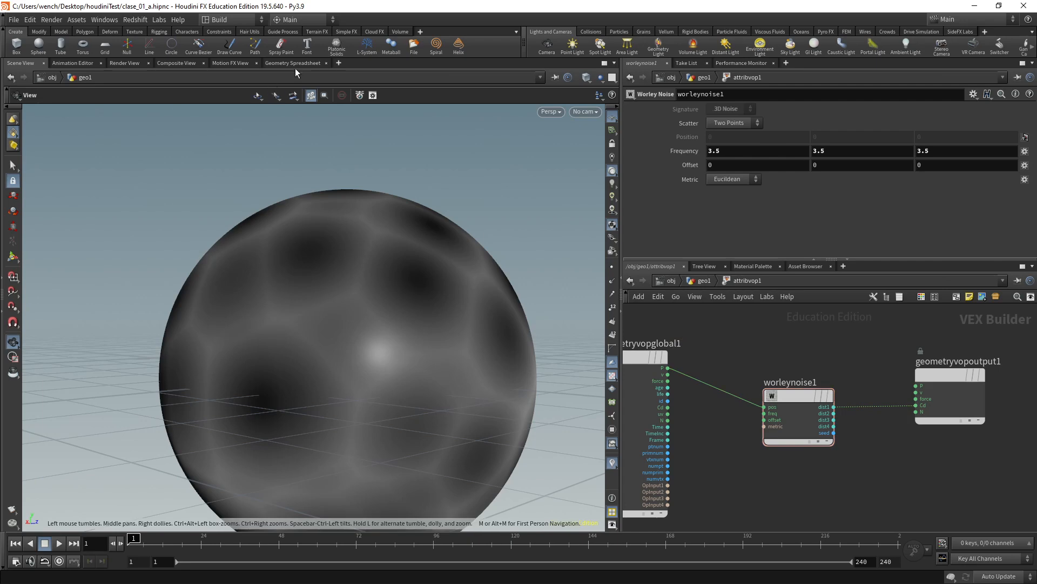
- Examine the lowest and highest Cd[r] point values in the geometry spreadsheet by sorting that column in both directions
{"action": "left_click", "coordinate": [295, 63]}
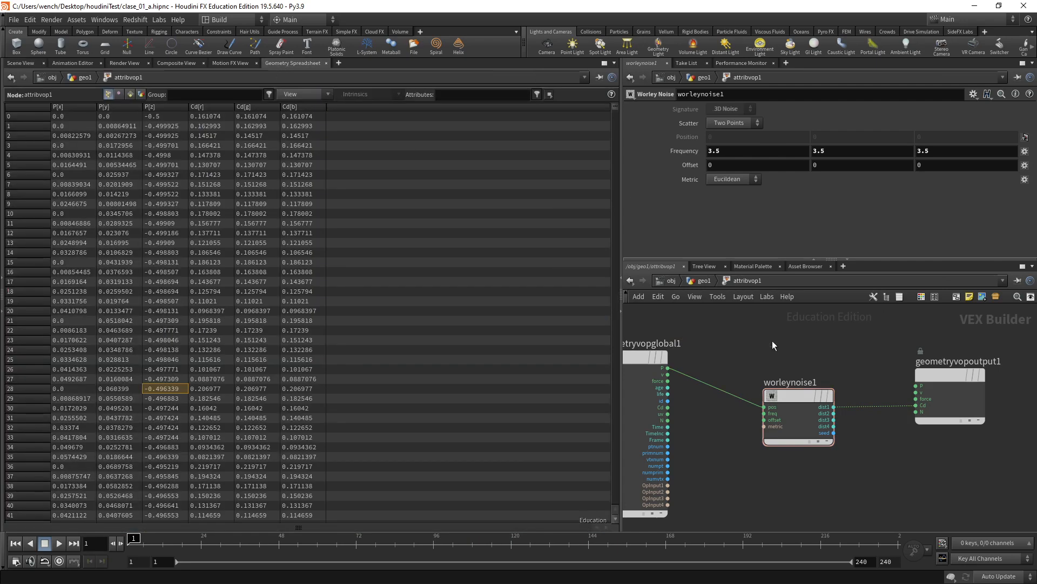
{"action": "left_click", "coordinate": [225, 106]}
{"action": "left_click", "coordinate": [220, 106]}
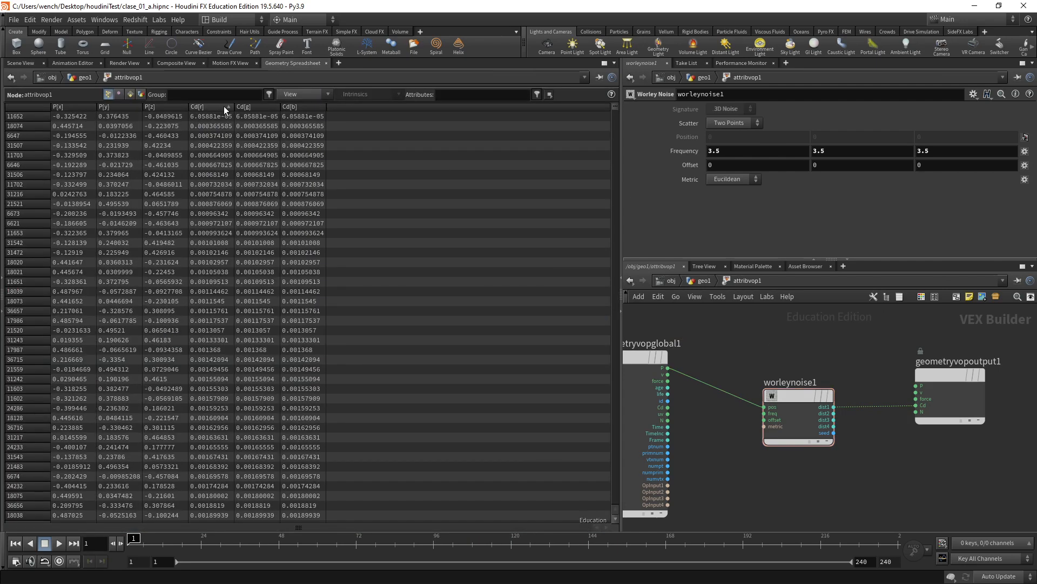
{"action": "left_click", "coordinate": [223, 106]}
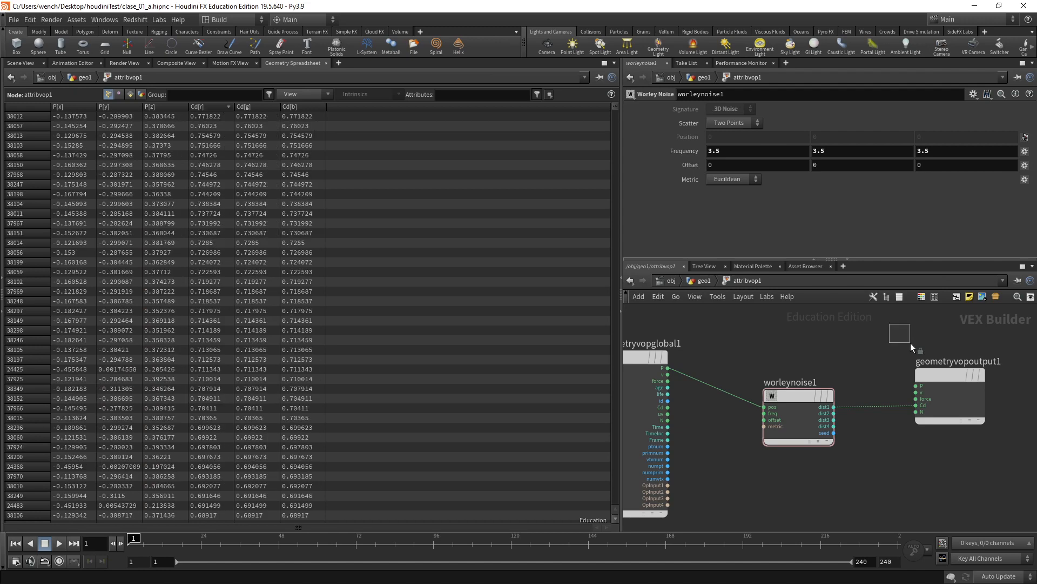
{"action": "left_click", "coordinate": [983, 397]}
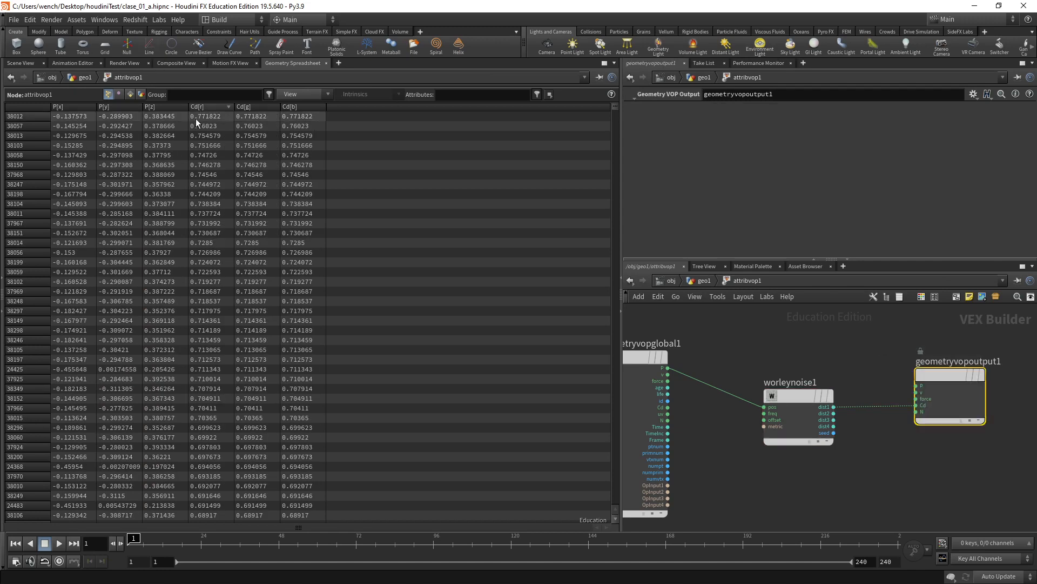
{"action": "left_click", "coordinate": [209, 106]}
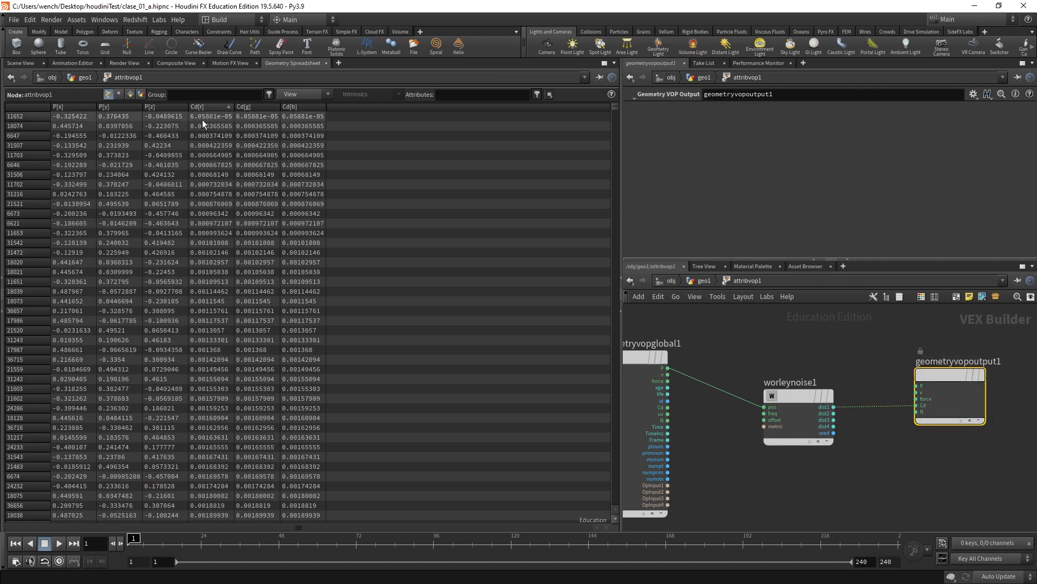
{"action": "left_click", "coordinate": [204, 107]}
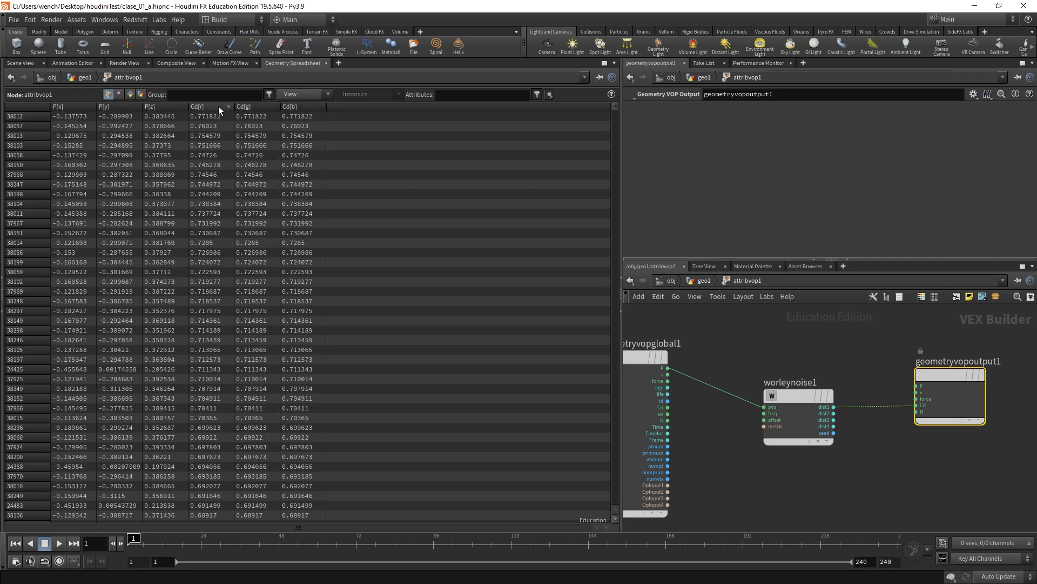
{"action": "left_click", "coordinate": [301, 107]}
{"action": "left_click", "coordinate": [211, 108]}
{"action": "left_click", "coordinate": [210, 109]}
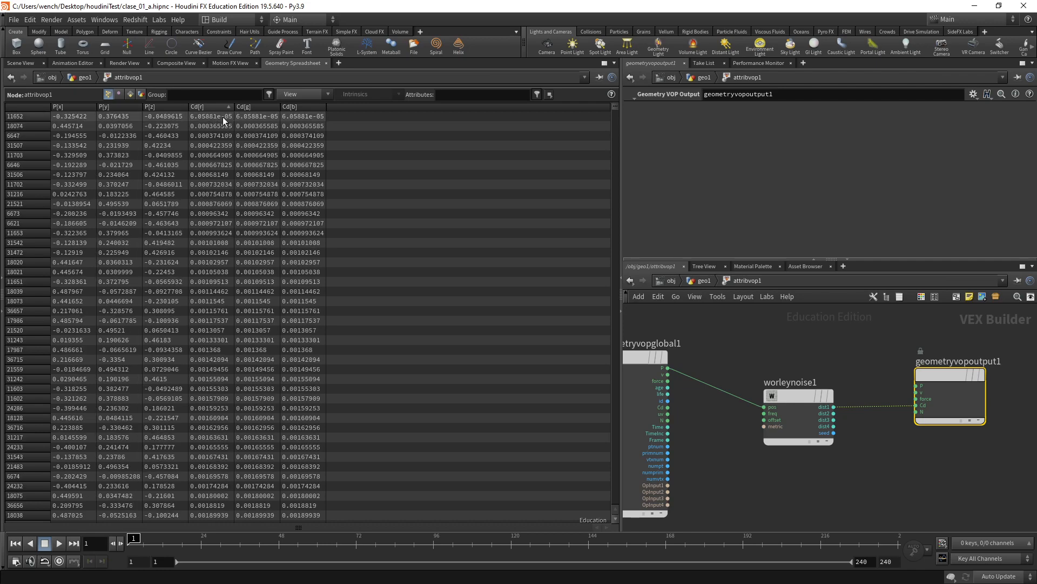
{"action": "left_click", "coordinate": [209, 108]}
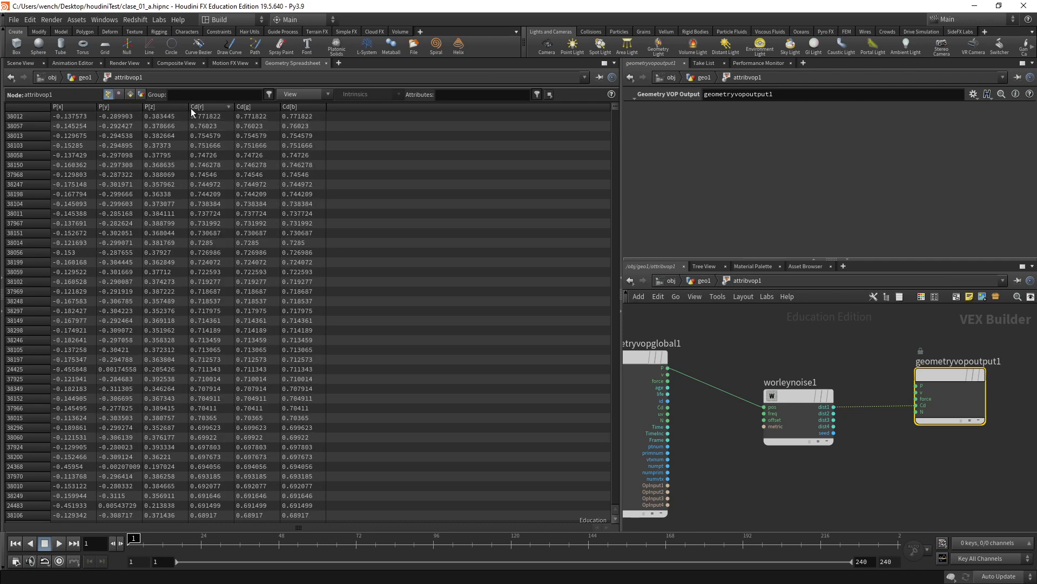
{"action": "left_click", "coordinate": [199, 109]}
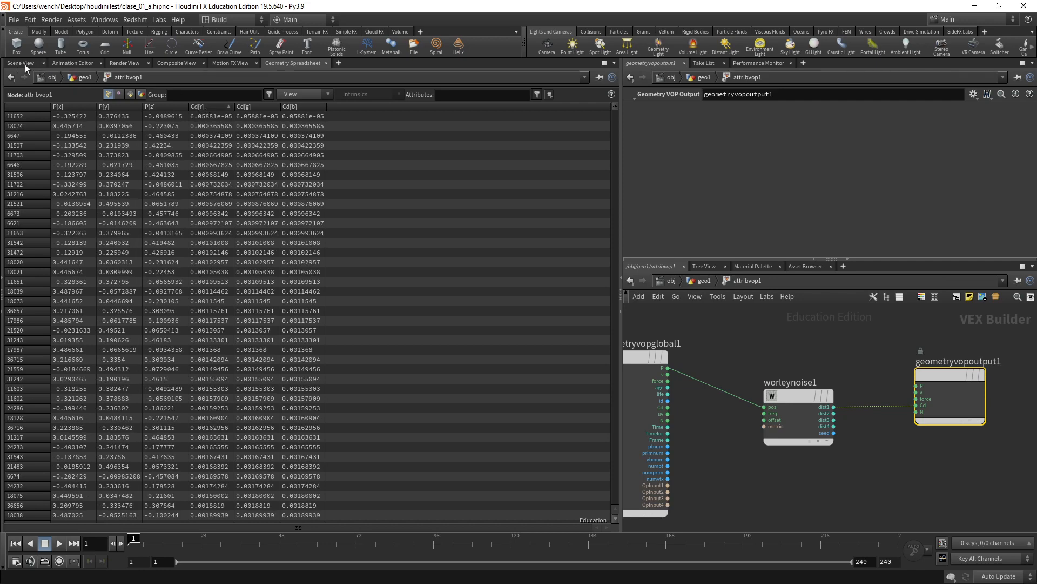
- Return to the 3D scene view and spread out the network, with worleynoise1 lower and geometryvopoutput1 higher
{"action": "left_click", "coordinate": [20, 63]}
{"action": "left_click_drag", "start_coordinate": [409, 315], "coordinate": [373, 304]}
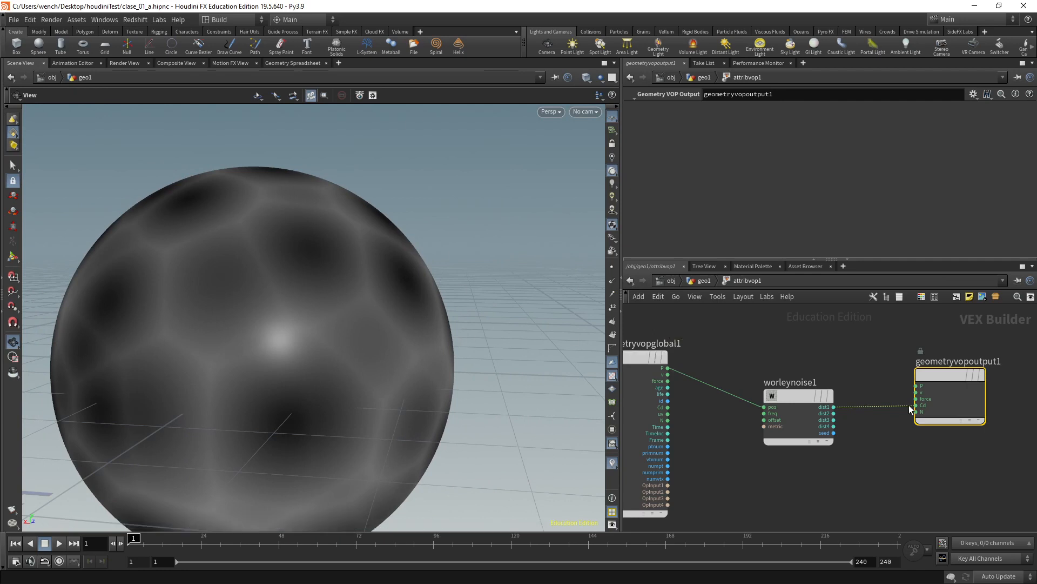
{"action": "left_click_drag", "start_coordinate": [795, 396], "coordinate": [790, 430]}
{"action": "left_click_drag", "start_coordinate": [949, 378], "coordinate": [966, 355]}
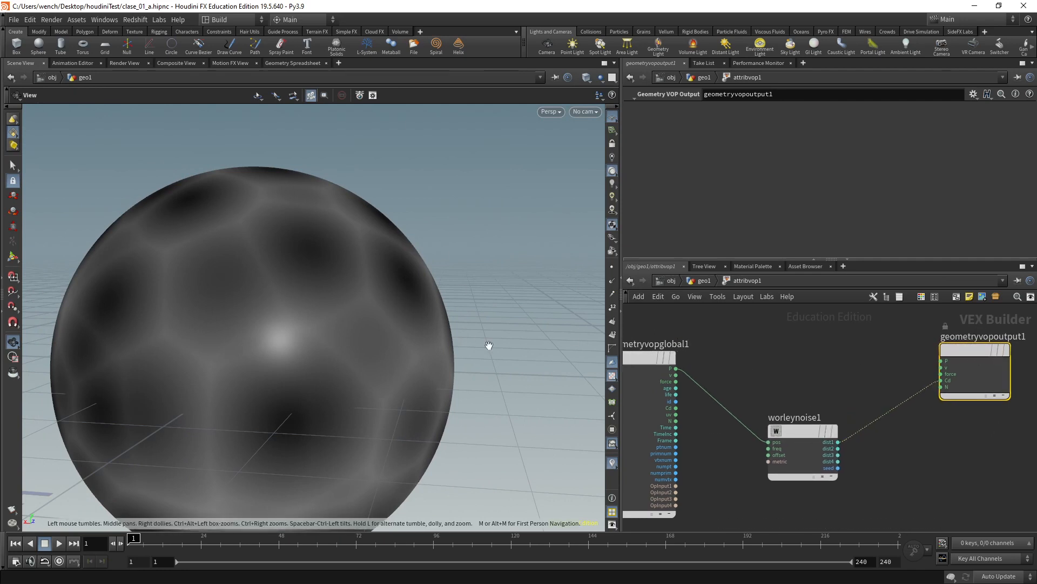
{"action": "left_click_drag", "start_coordinate": [807, 436], "coordinate": [790, 436]}
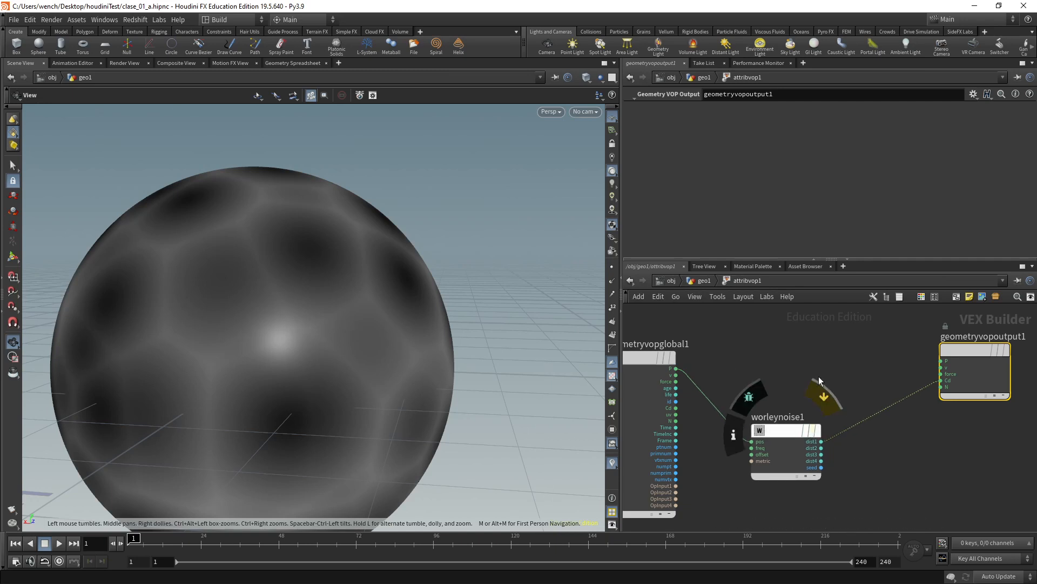
- Replace the Cd connection with one from worleynoise1's dist1 to geometryvopoutput1's P input, and display the points in the viewport
{"action": "scroll", "coordinate": [746, 347], "scroll_direction": "up", "scroll_amount": 2}
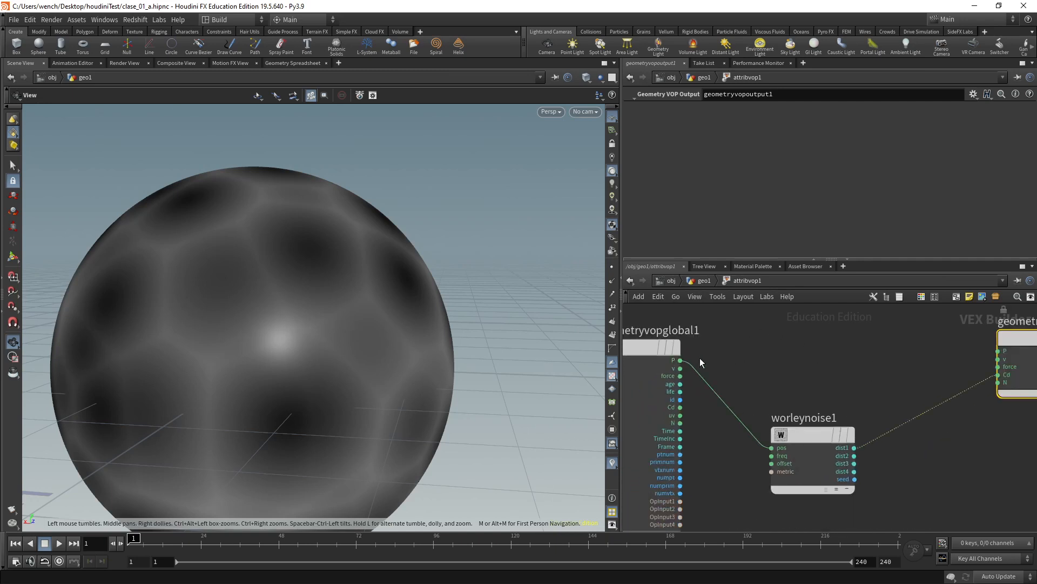
{"action": "scroll", "coordinate": [794, 365], "scroll_direction": "down", "scroll_amount": 3}
{"action": "scroll", "coordinate": [806, 381], "scroll_direction": "up", "scroll_amount": 2}
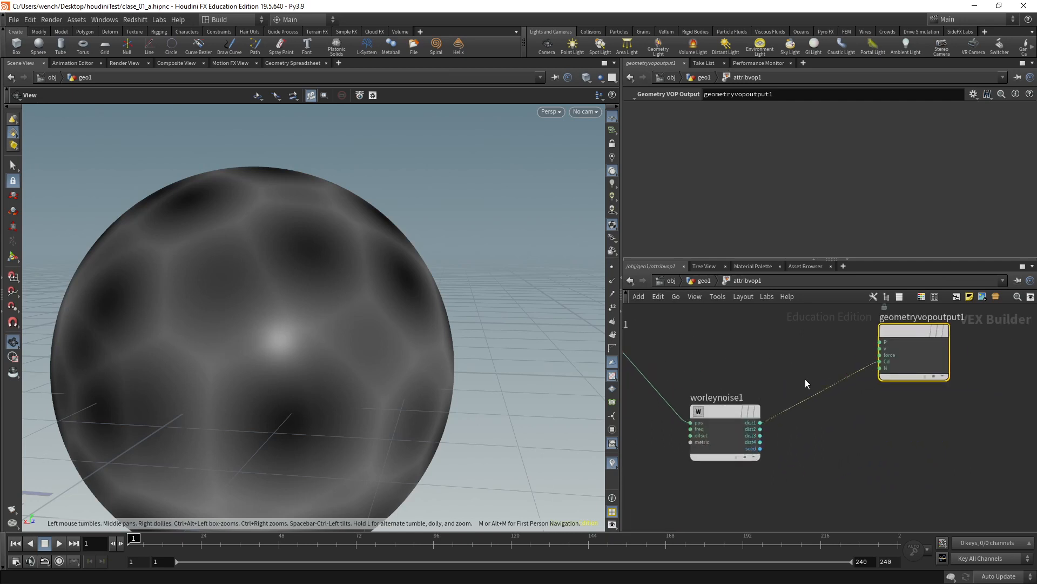
{"action": "key", "text": "Delete"}
{"action": "left_click_drag", "start_coordinate": [760, 422], "coordinate": [882, 341]}
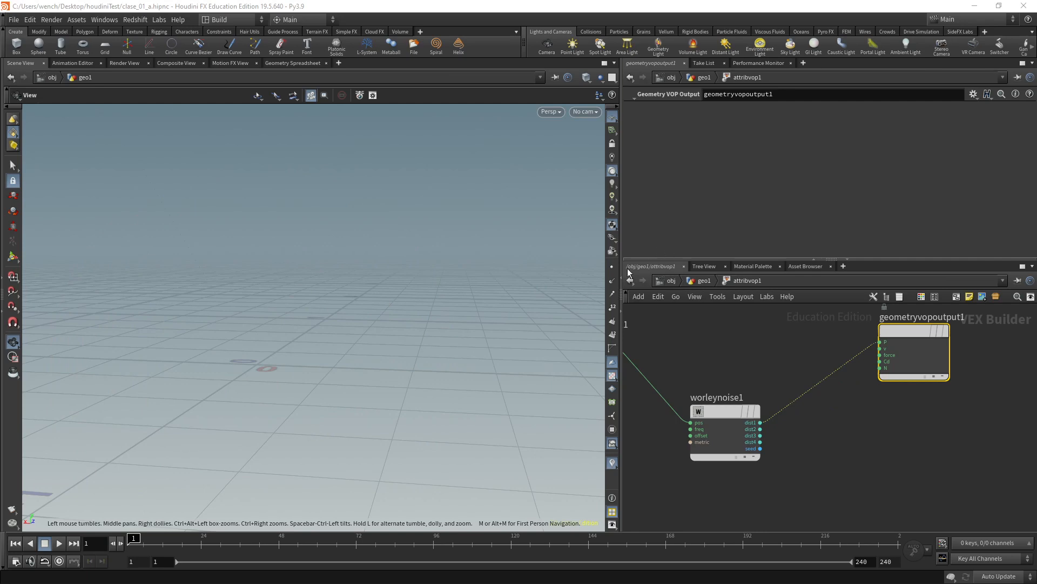
{"action": "left_click_drag", "start_coordinate": [312, 333], "coordinate": [540, 313]}
{"action": "middle_click_drag", "start_coordinate": [760, 334], "coordinate": [836, 365]}
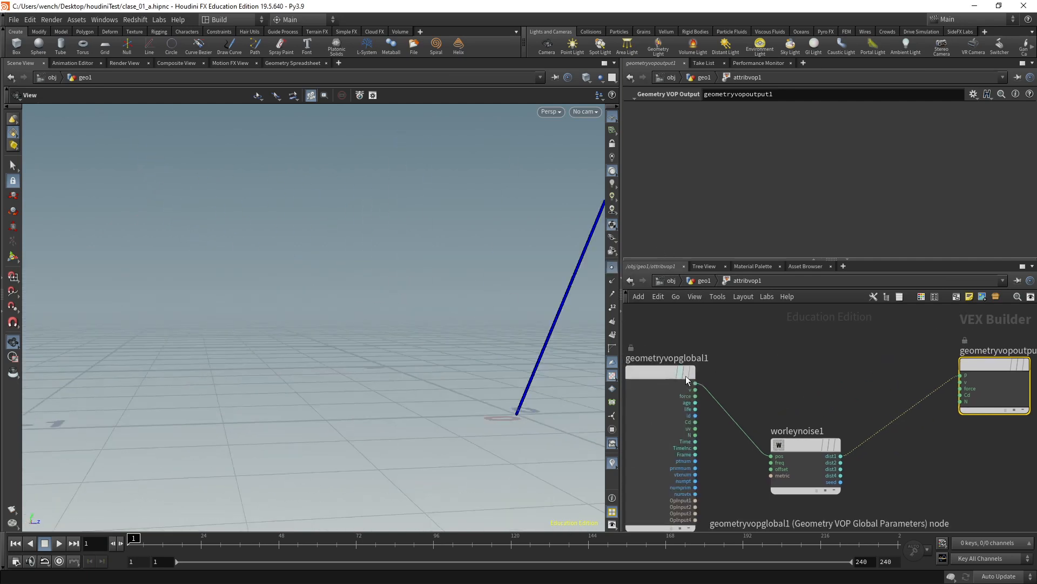
{"action": "left_click_drag", "start_coordinate": [524, 310], "coordinate": [392, 341]}
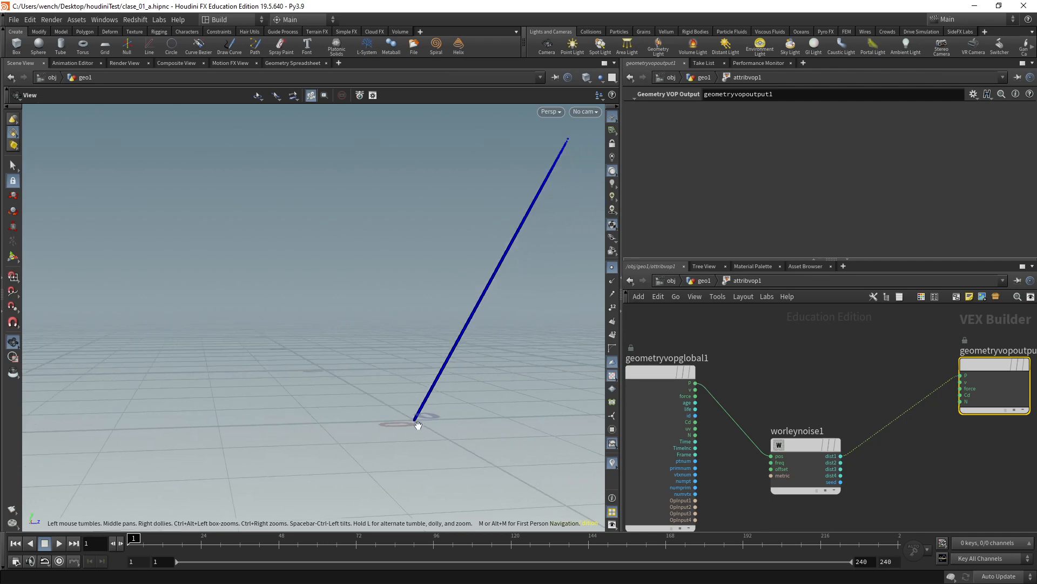
{"action": "left_click_drag", "start_coordinate": [417, 422], "coordinate": [276, 358]}
{"action": "left_click_drag", "start_coordinate": [337, 404], "coordinate": [281, 432]}
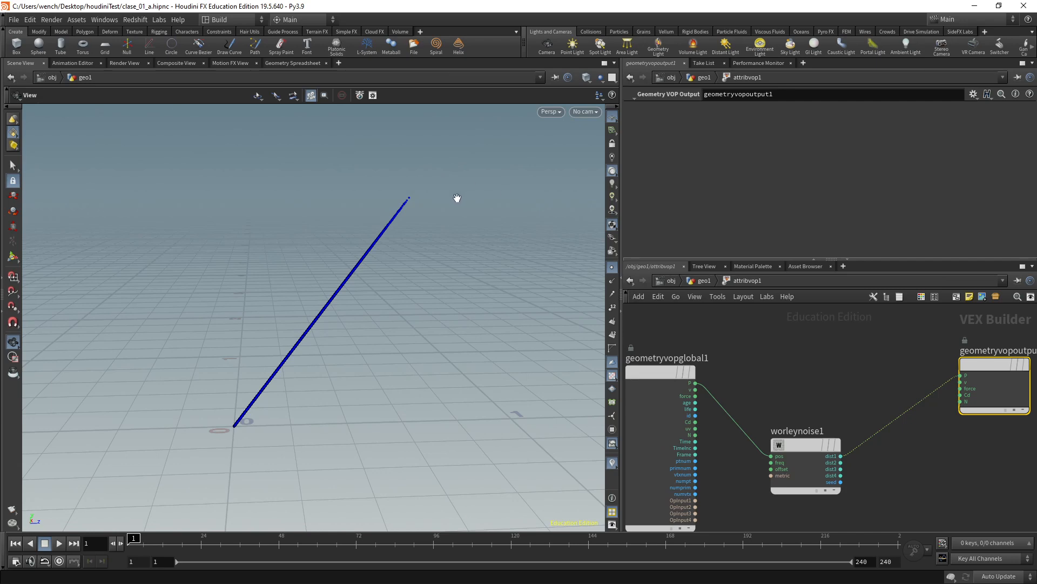
- Create an Add node between worleynoise1 and geometryvopoutput1, placed slightly above the existing wire
{"action": "left_click", "coordinate": [803, 465]}
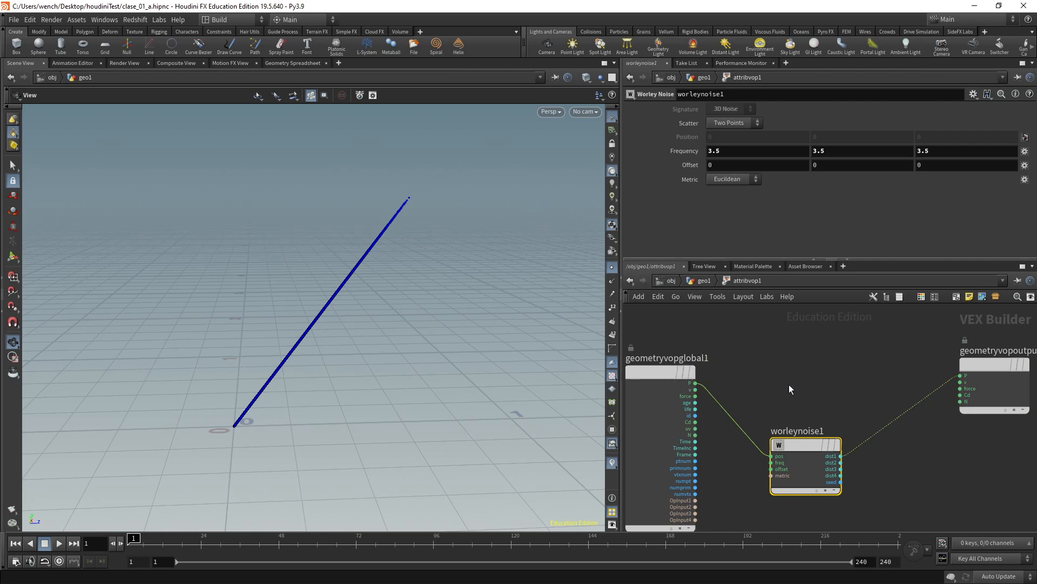
{"action": "left_click_drag", "start_coordinate": [814, 448], "coordinate": [813, 450]}
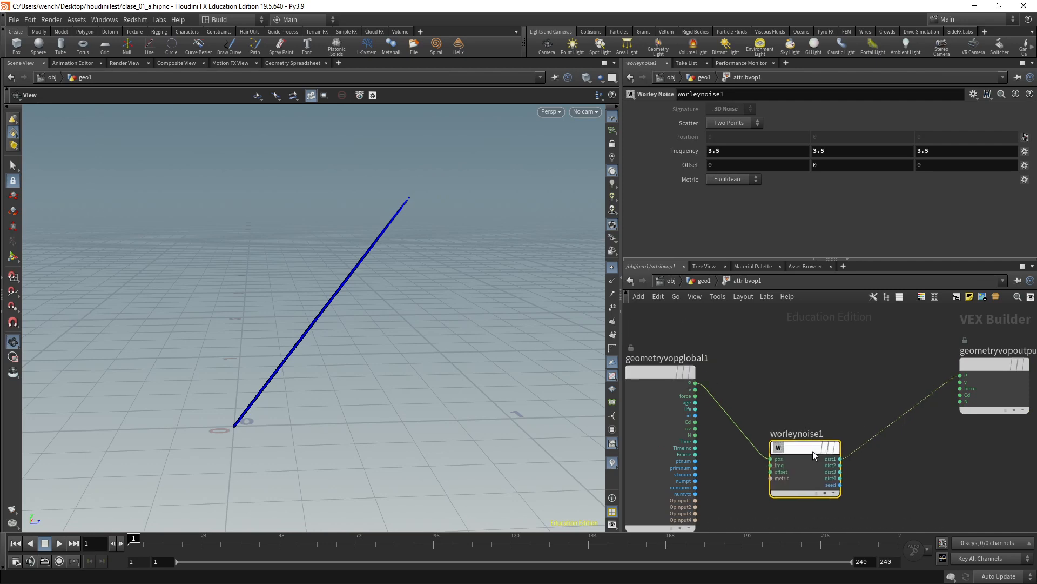
{"action": "middle_click_drag", "start_coordinate": [851, 395], "coordinate": [801, 394]}
{"action": "left_click_drag", "start_coordinate": [934, 366], "coordinate": [965, 373]}
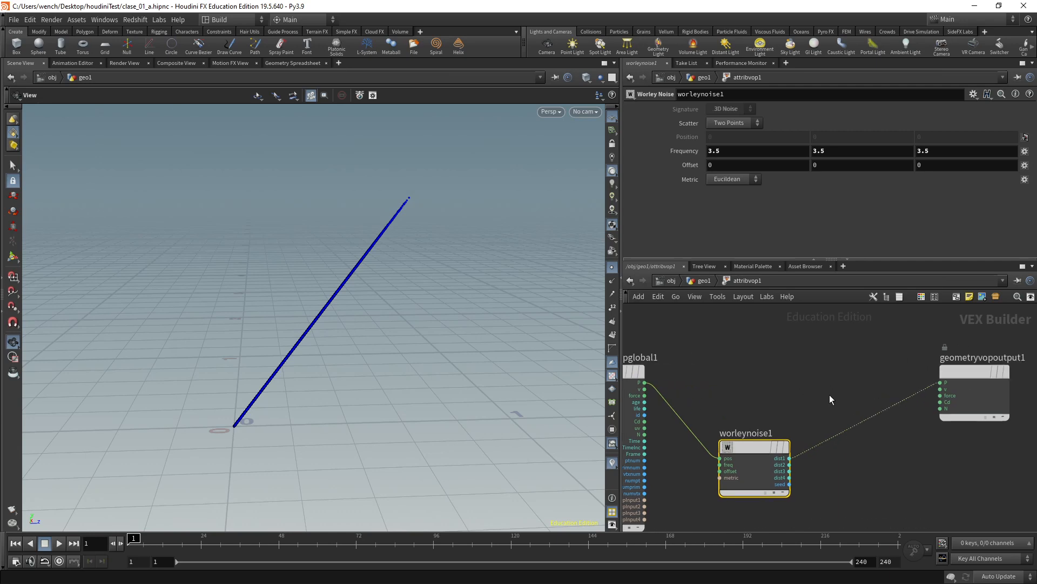
{"action": "key", "text": "Tab"}
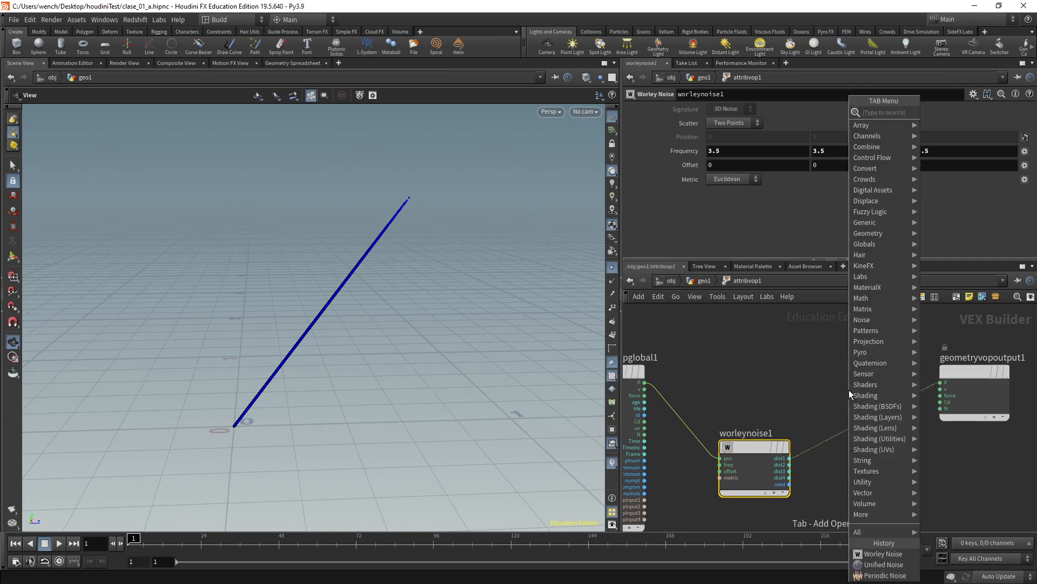
{"action": "type", "text": "add"}
{"action": "key", "text": "Return"}
{"action": "left_click", "coordinate": [849, 392]}
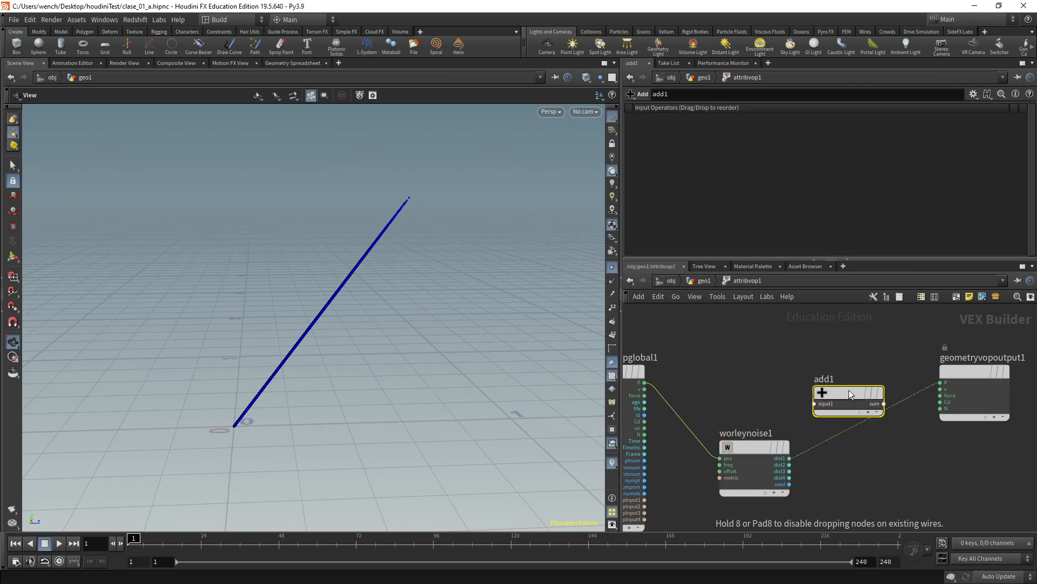
{"action": "left_click_drag", "start_coordinate": [849, 393], "coordinate": [871, 371]}
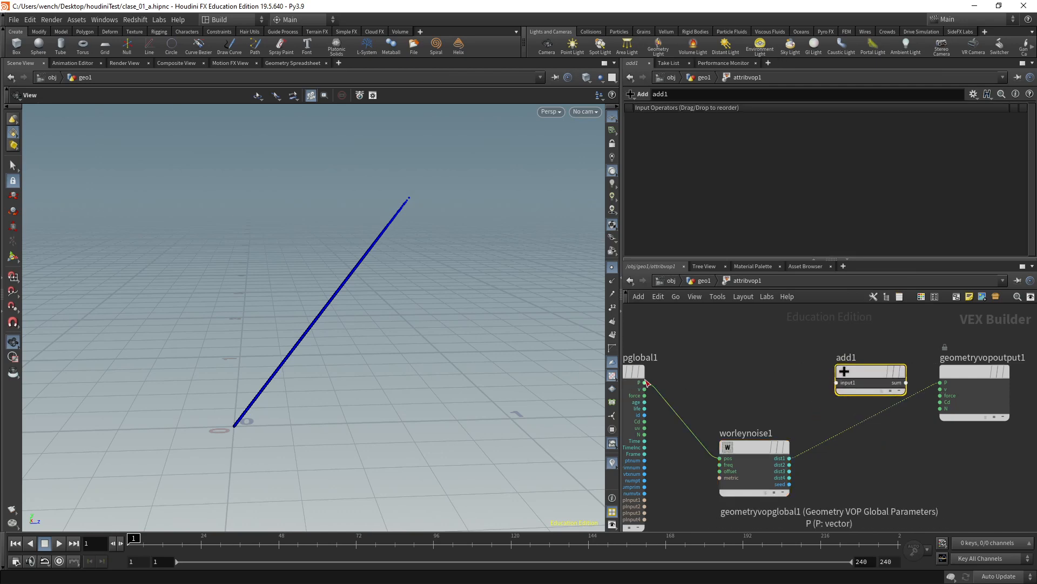
- Feed geometryvopglobal1's P and worleynoise1's dist1 into add1, and connect its sum to geometryvopoutput1's P input
{"action": "left_click_drag", "start_coordinate": [645, 382], "coordinate": [837, 383]}
{"action": "left_click_drag", "start_coordinate": [790, 459], "coordinate": [837, 389]}
{"action": "left_click_drag", "start_coordinate": [973, 372], "coordinate": [974, 421]}
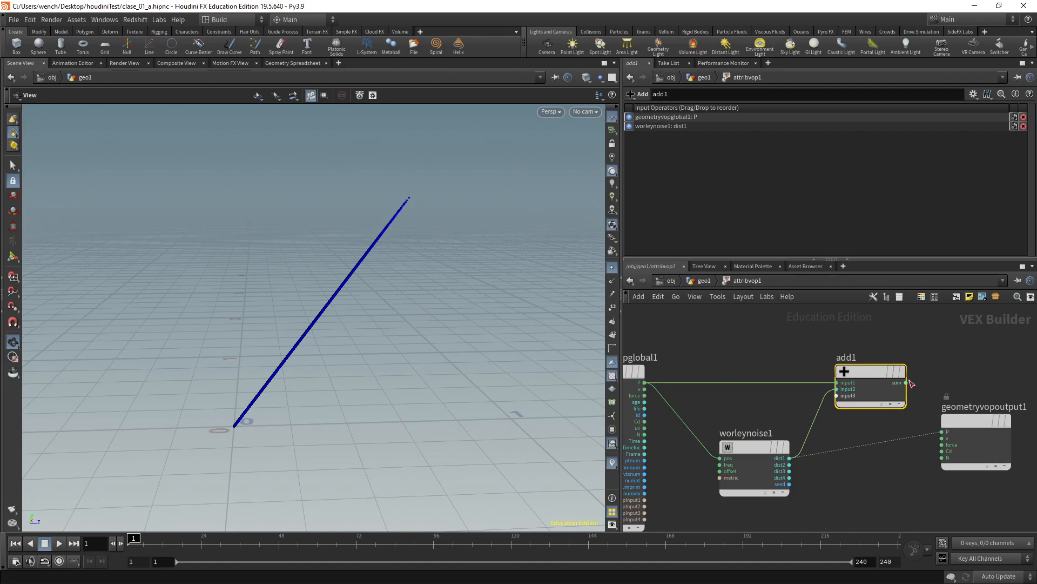
{"action": "left_click_drag", "start_coordinate": [908, 383], "coordinate": [942, 432]}
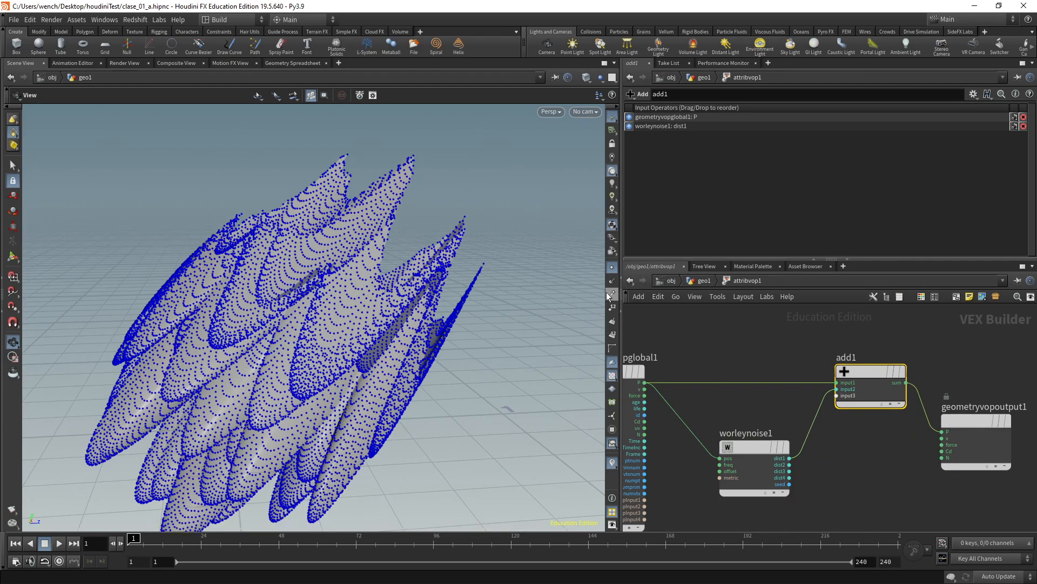
- Hide the points of the deformed sphere in the viewport and move geometryvopoutput1 slightly away from add1
{"action": "left_click", "coordinate": [612, 266]}
{"action": "mouse_move", "coordinate": [324, 281]}
{"action": "left_mouse_down"}
{"action": "mouse_move", "coordinate": [266, 301]}
{"action": "mouse_move", "coordinate": [410, 371]}
{"action": "mouse_move", "coordinate": [242, 265]}
{"action": "mouse_move", "coordinate": [250, 190]}
{"action": "mouse_move", "coordinate": [273, 294]}
{"action": "mouse_move", "coordinate": [302, 314]}
{"action": "left_mouse_up"}
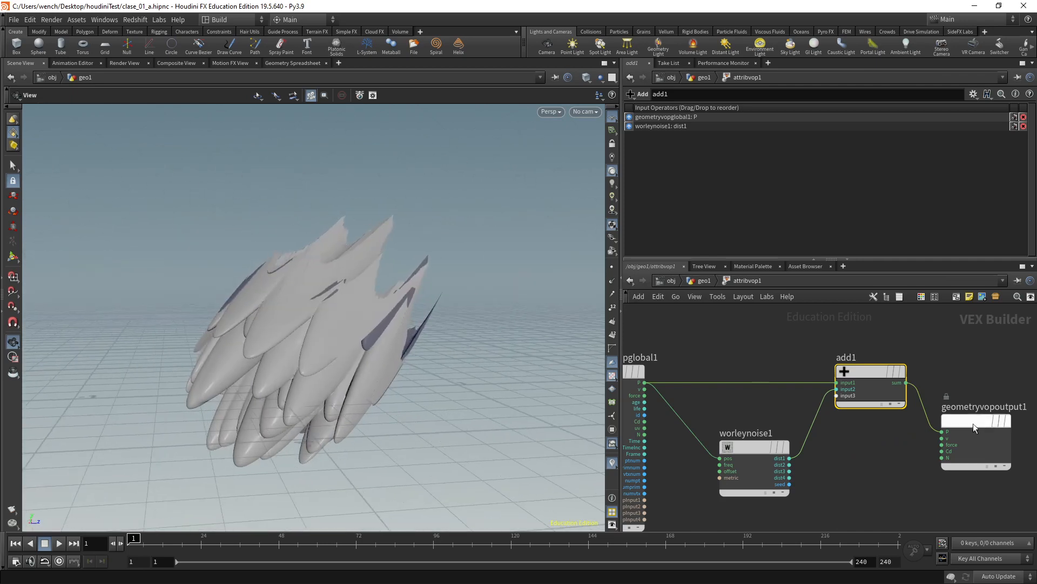
{"action": "left_click_drag", "start_coordinate": [974, 423], "coordinate": [996, 409]}
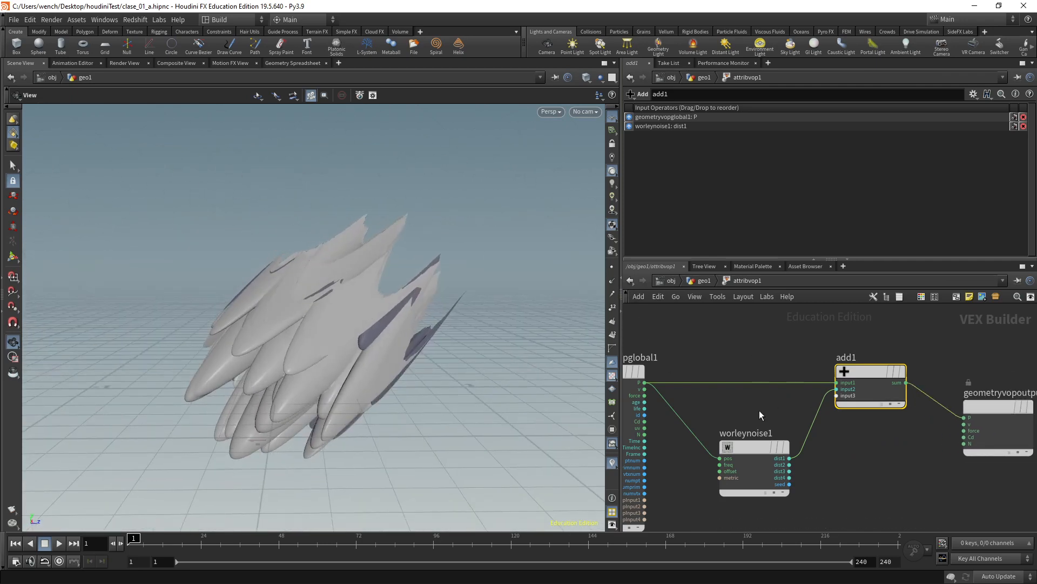
- Go up to the geo1 network, display sphere1 instead of attribvop1, and set the sphere's frequency to 3
{"action": "left_click", "coordinate": [704, 280]}
{"action": "left_click", "coordinate": [786, 365]}
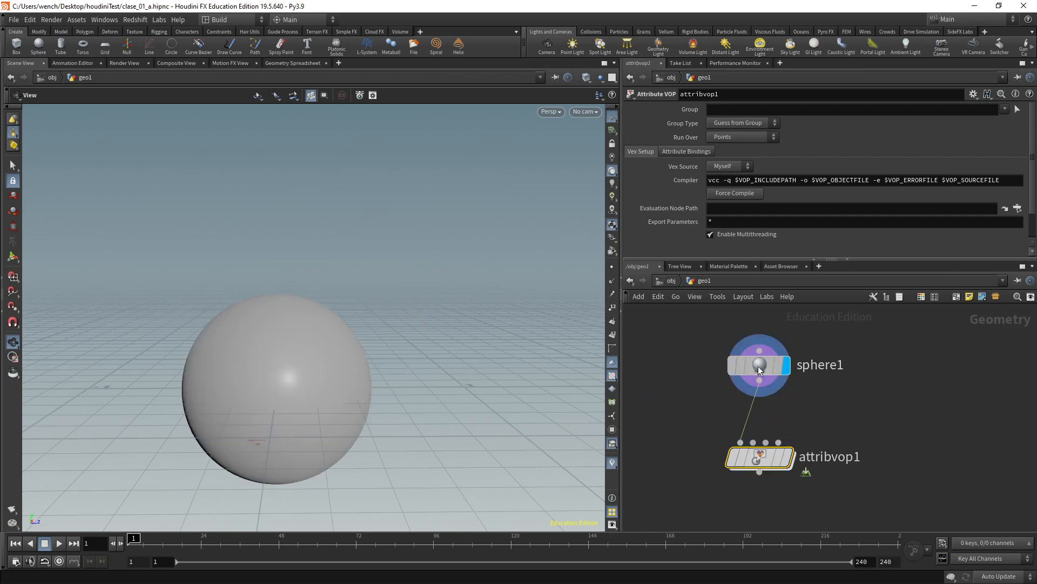
{"action": "left_click", "coordinate": [756, 365]}
{"action": "middle_click_drag", "start_coordinate": [229, 366], "coordinate": [408, 342]}
{"action": "left_click_drag", "start_coordinate": [789, 209], "coordinate": [809, 206]}
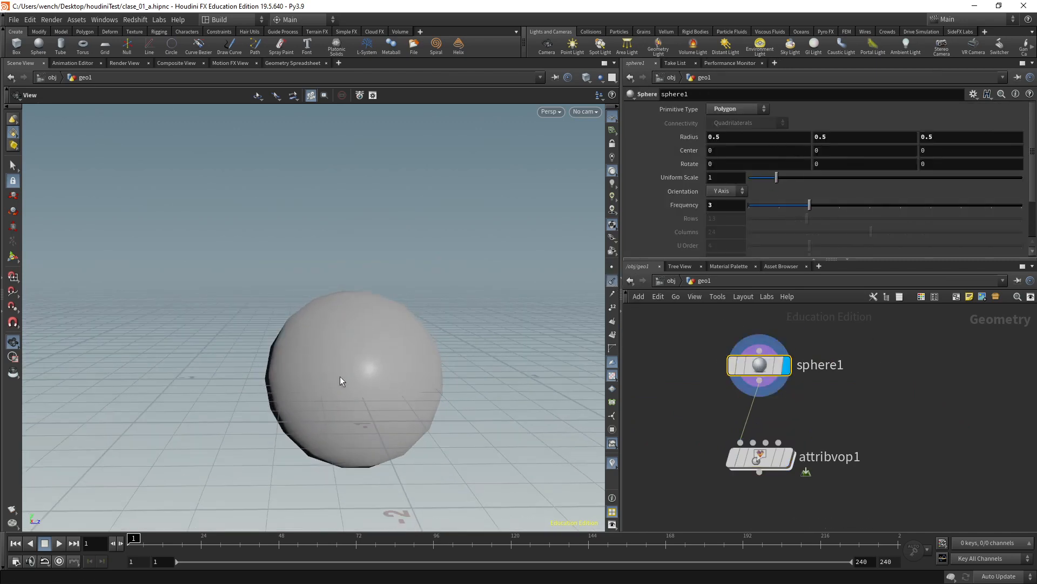
- Display the sphere's normals in the viewport and examine their directions up close
{"action": "right_click_drag", "start_coordinate": [341, 380], "coordinate": [461, 365]}
{"action": "left_click_drag", "start_coordinate": [465, 343], "coordinate": [446, 340]}
{"action": "right_click_drag", "start_coordinate": [447, 341], "coordinate": [459, 339]}
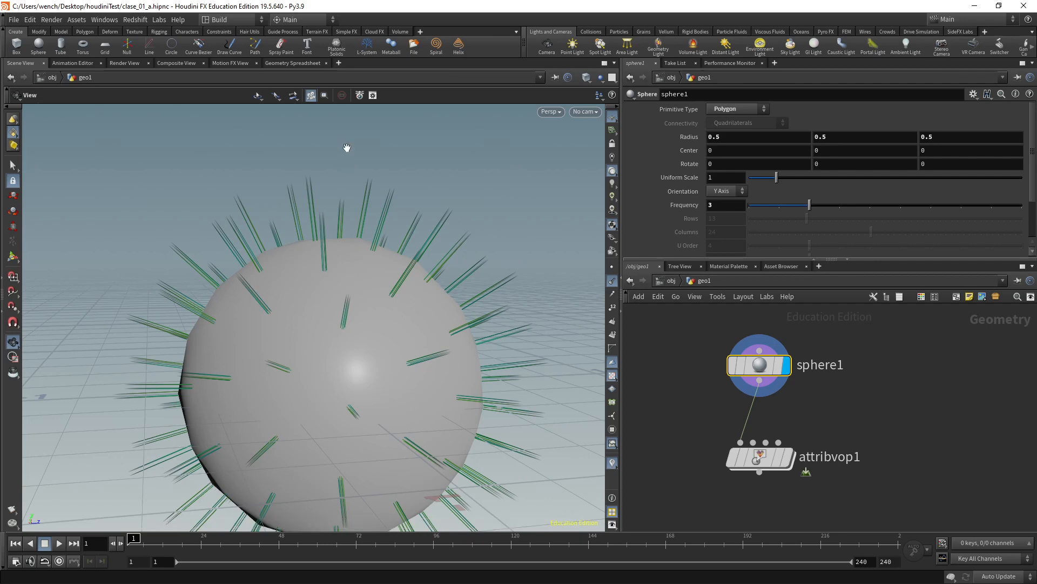
- Display attribvop1, open its network, and move geometryvopoutput1 and worleynoise1 away from add1 to make room
{"action": "left_click", "coordinate": [789, 456]}
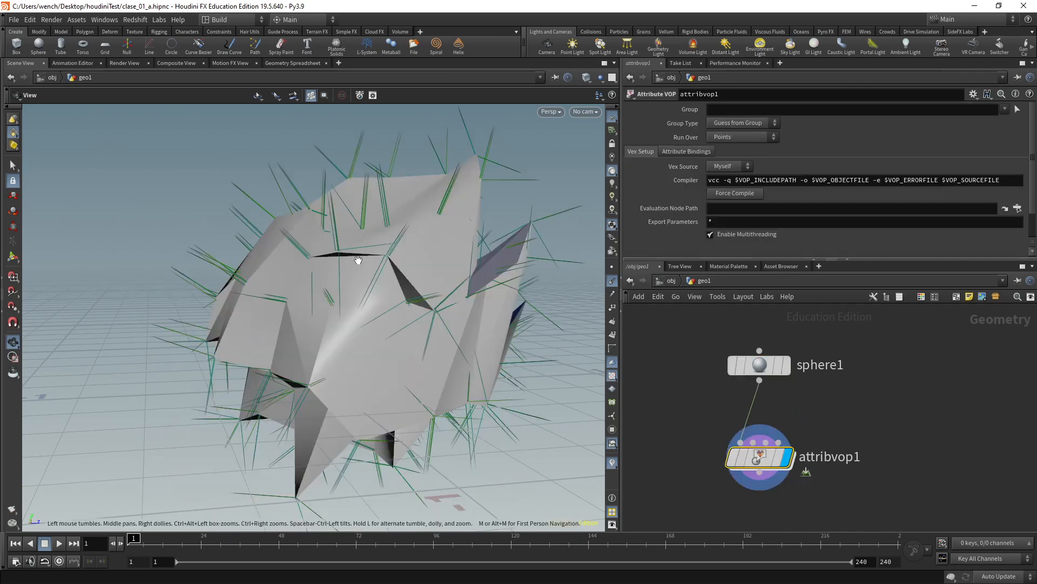
{"action": "double_click", "coordinate": [790, 460]}
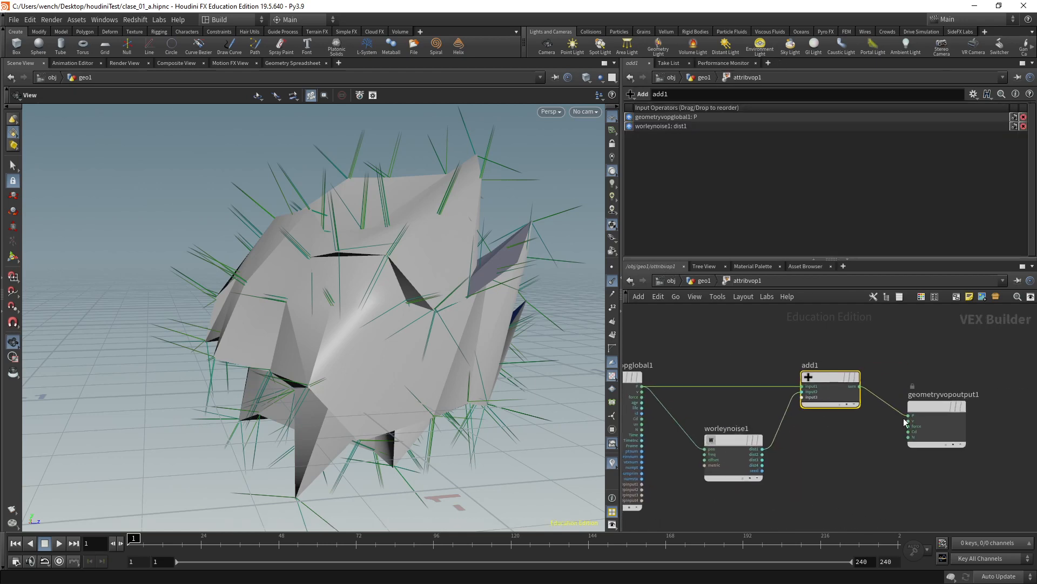
{"action": "left_click_drag", "start_coordinate": [931, 409], "coordinate": [978, 382]}
{"action": "scroll", "coordinate": [873, 385], "scroll_direction": "down", "scroll_amount": 3}
{"action": "middle_click_drag", "start_coordinate": [866, 423], "coordinate": [864, 406]}
{"action": "left_click_drag", "start_coordinate": [780, 406], "coordinate": [776, 426]}
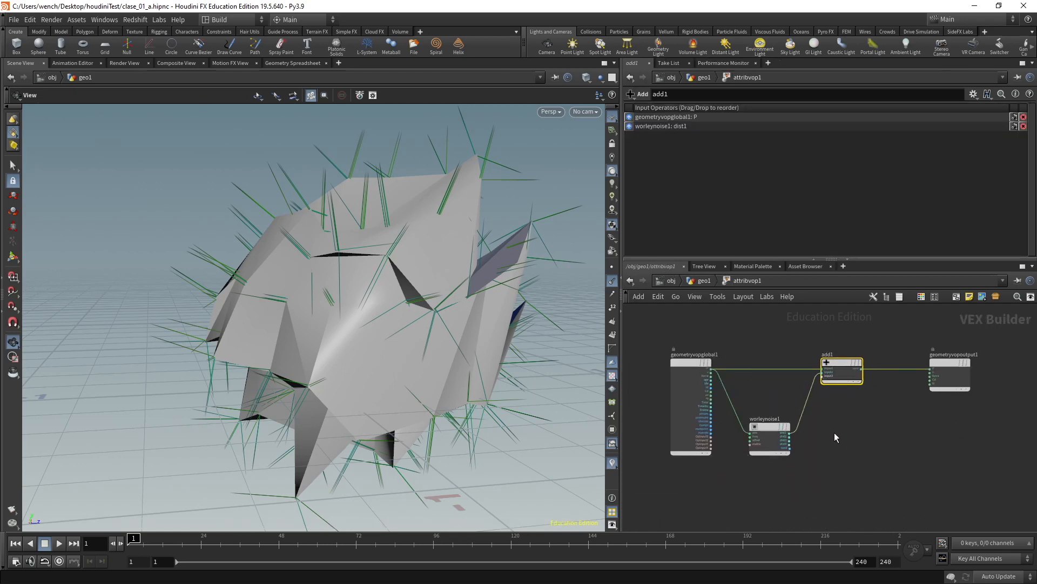
- Add a Displace Along Normal node in the empty area below add1
{"action": "left_click", "coordinate": [834, 432]}
{"action": "key", "text": "Tab"}
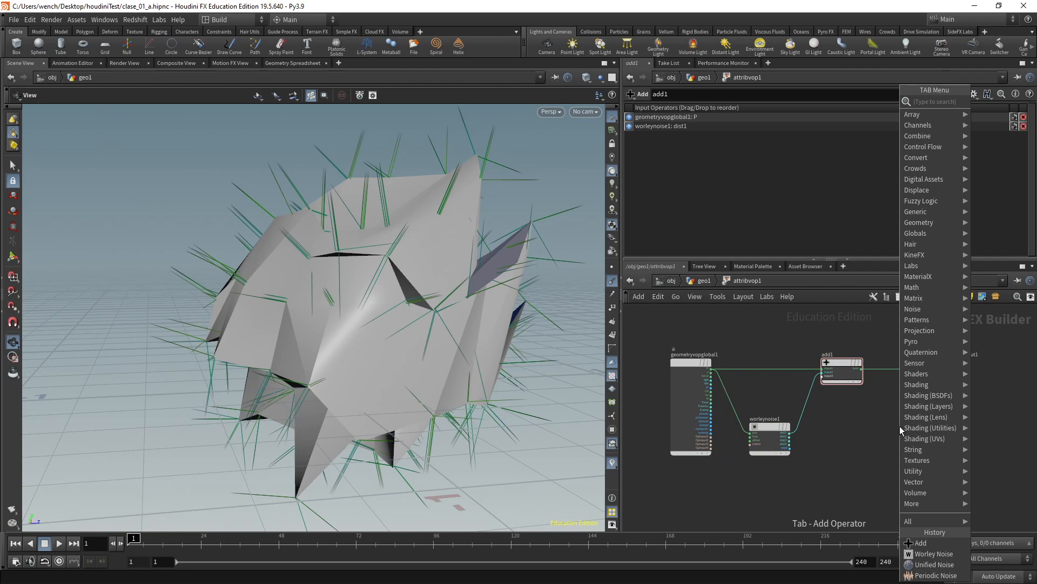
{"action": "type", "text": "displ"}
{"action": "key", "text": "Return"}
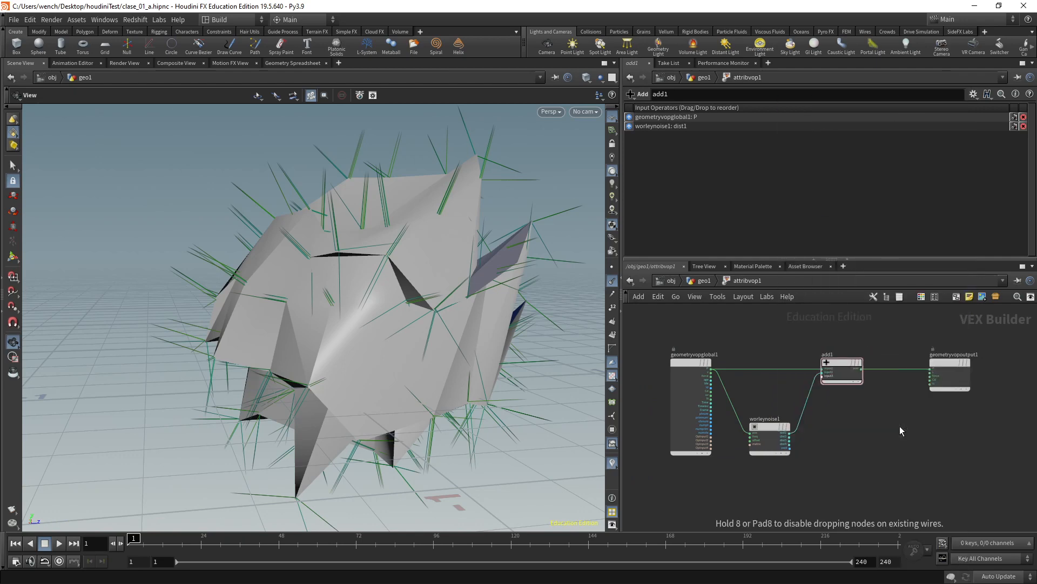
{"action": "left_click", "coordinate": [854, 459]}
{"action": "scroll", "coordinate": [853, 459], "scroll_direction": "up", "scroll_amount": 2}
{"action": "scroll", "coordinate": [853, 460], "scroll_direction": "up", "scroll_amount": 1}
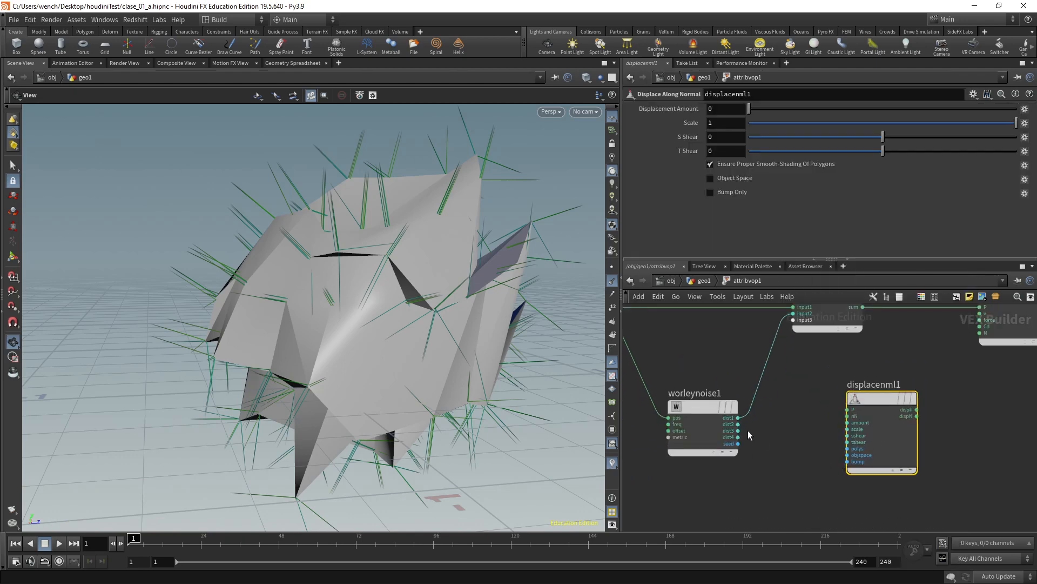
- Connect worleynoise1's dist1 to displacenml1's amount and displacenml1's dispP to add1's input2, shifting add1 towards geometryvopoutput1
{"action": "left_click_drag", "start_coordinate": [738, 417], "coordinate": [849, 422]}
{"action": "middle_click_drag", "start_coordinate": [961, 377], "coordinate": [865, 426]}
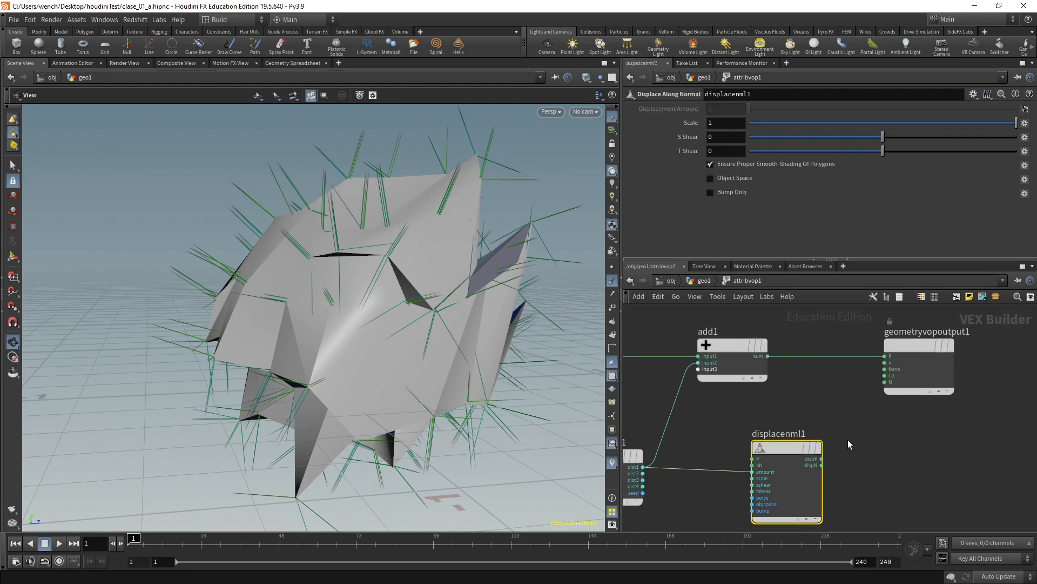
{"action": "left_click", "coordinate": [822, 459]}
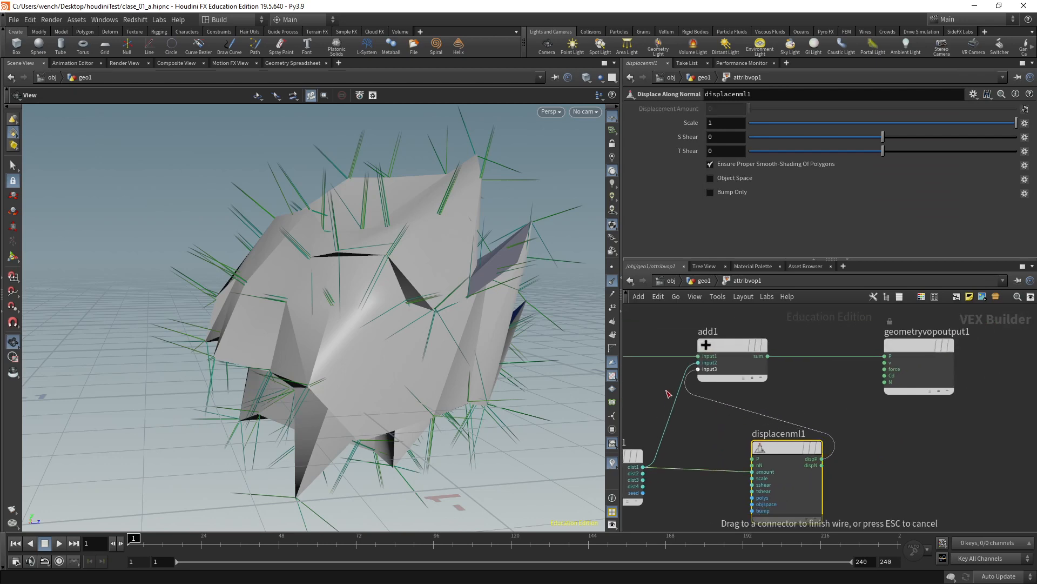
{"action": "left_click", "coordinate": [698, 362]}
{"action": "left_click_drag", "start_coordinate": [722, 349], "coordinate": [765, 349]}
{"action": "scroll", "coordinate": [270, 331], "scroll_direction": "down", "scroll_amount": 6}
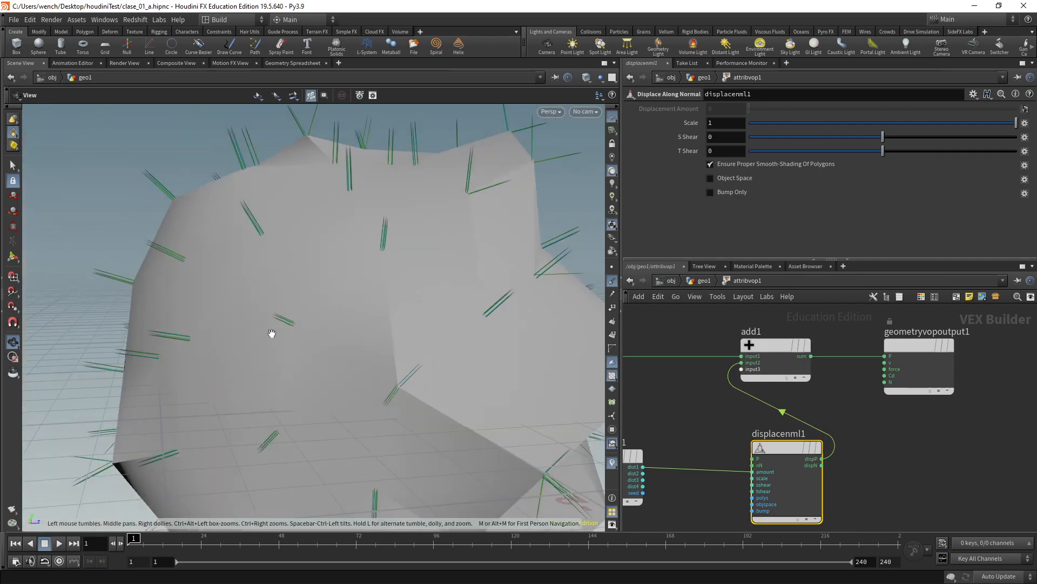
- Go up to the geo1 network and set sphere1's frequency to 64
{"action": "left_click", "coordinate": [686, 281]}
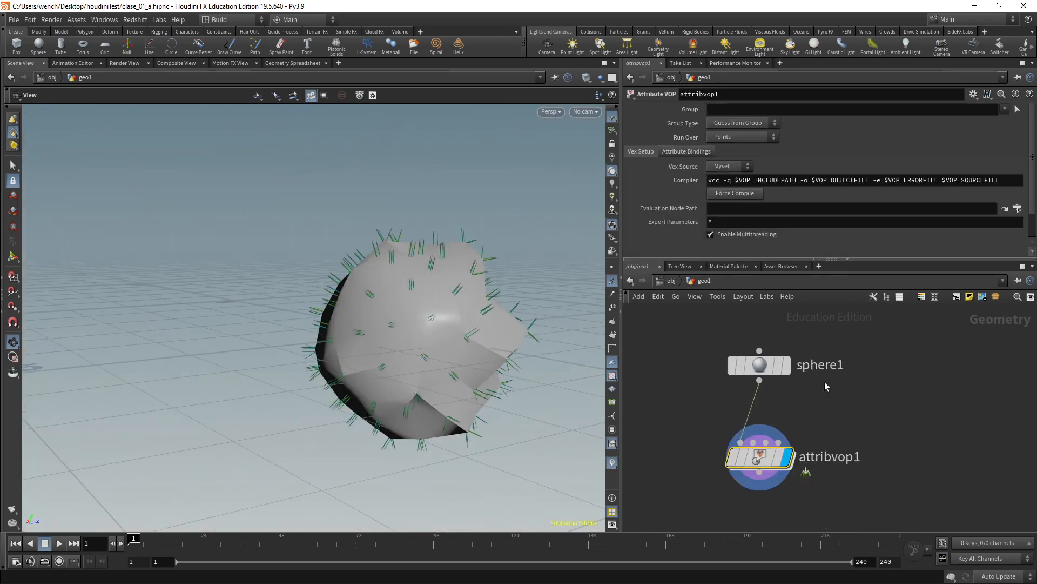
{"action": "left_click_drag", "start_coordinate": [825, 207], "coordinate": [1021, 205]}
{"action": "left_click", "coordinate": [708, 205]}
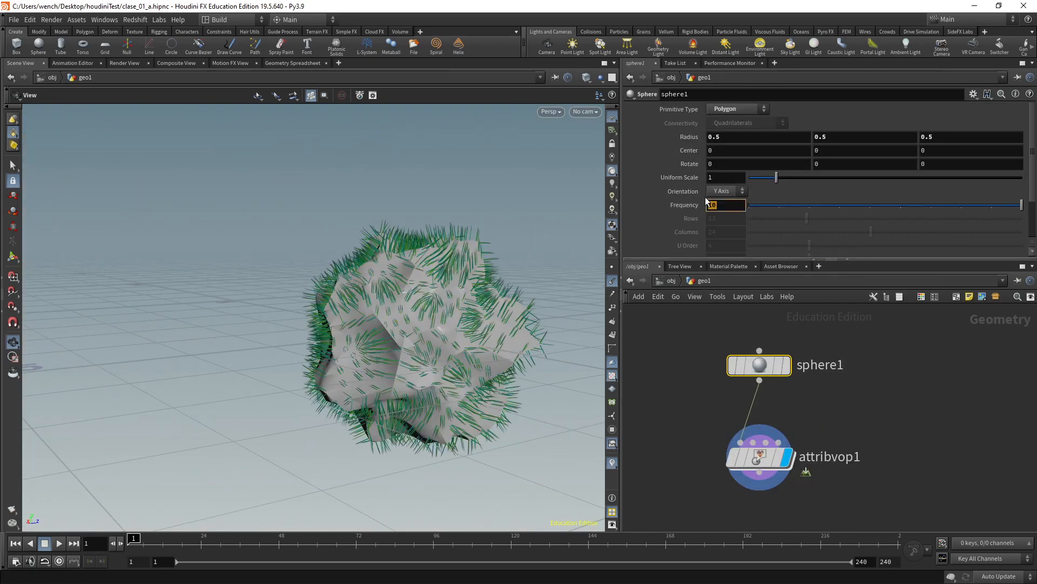
{"action": "type", "text": "64"}
{"action": "key", "text": "Return"}
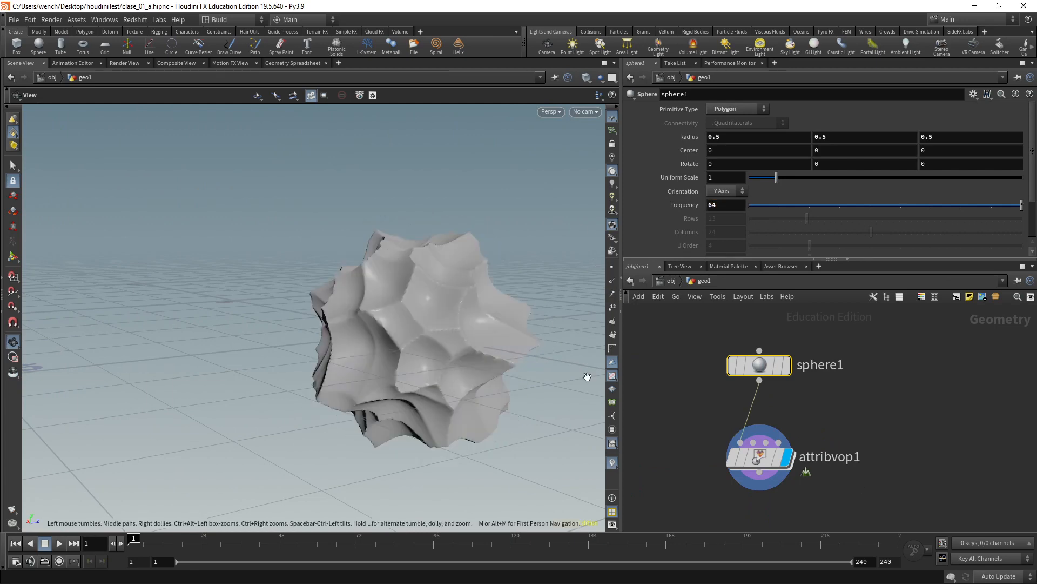
- Return inside attribvop1 and revert worleynoise1's Frequency to its default values, checking the displaced sphere from different angles
{"action": "double_click", "coordinate": [766, 460]}
{"action": "scroll", "coordinate": [327, 337], "scroll_direction": "up", "scroll_amount": 3}
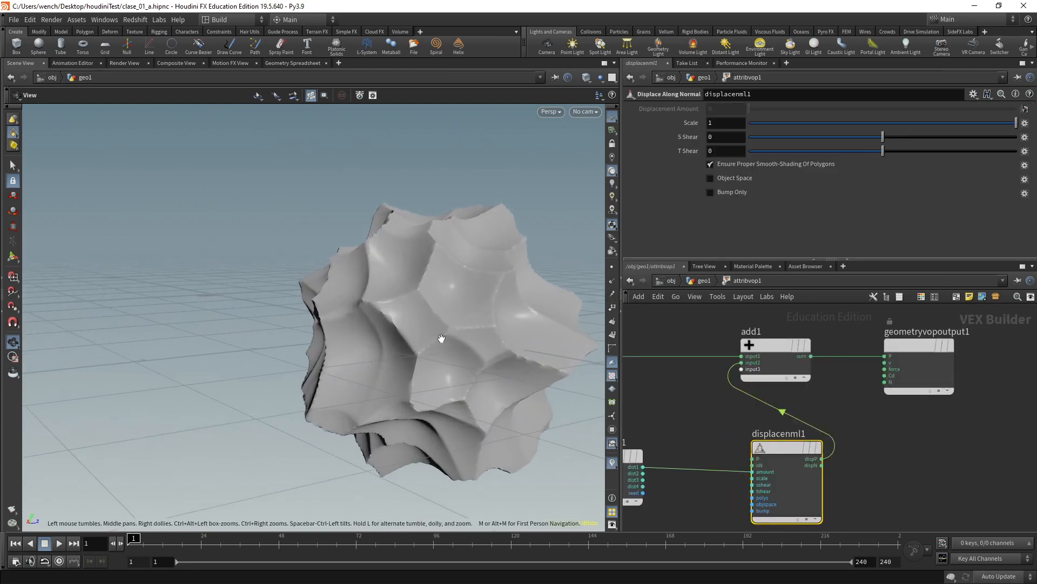
{"action": "left_click_drag", "start_coordinate": [376, 313], "coordinate": [440, 314]}
{"action": "scroll", "coordinate": [926, 436], "scroll_direction": "down", "scroll_amount": 3}
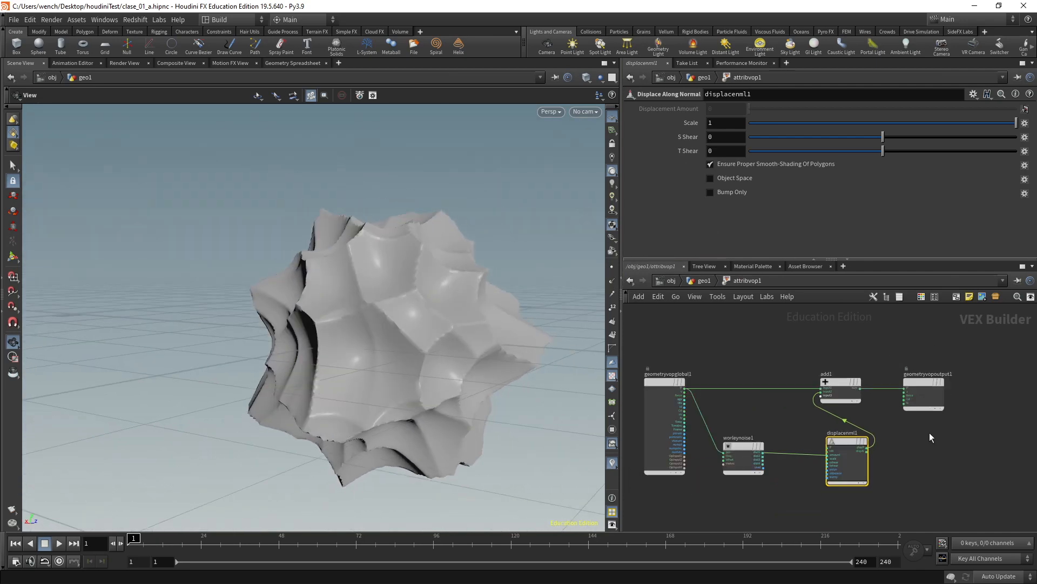
{"action": "scroll", "coordinate": [926, 435], "scroll_direction": "up", "scroll_amount": 2}
{"action": "left_click", "coordinate": [667, 450]}
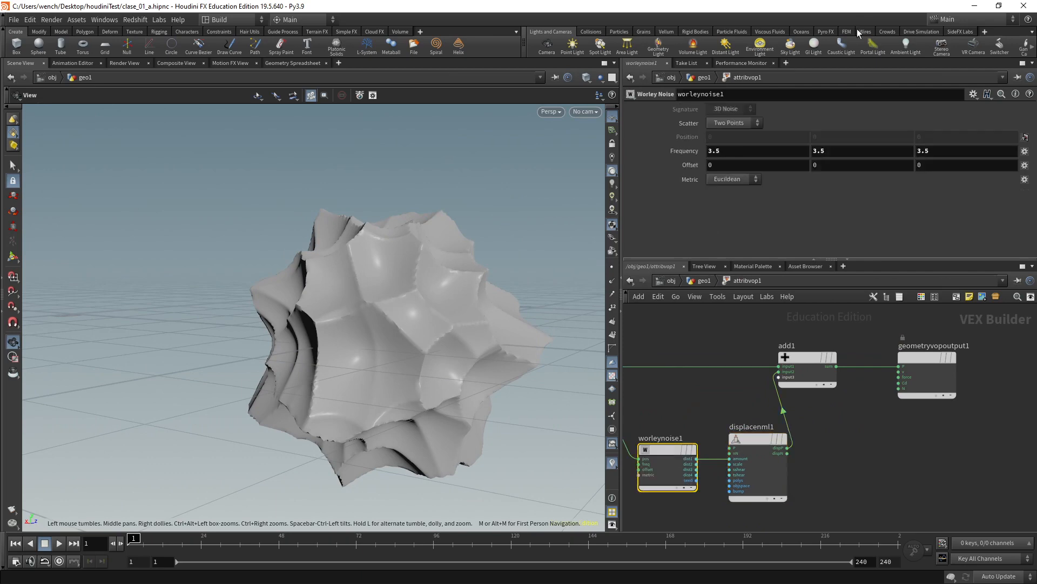
{"action": "left_click", "coordinate": [686, 151]}
{"action": "right_click", "coordinate": [687, 150]}
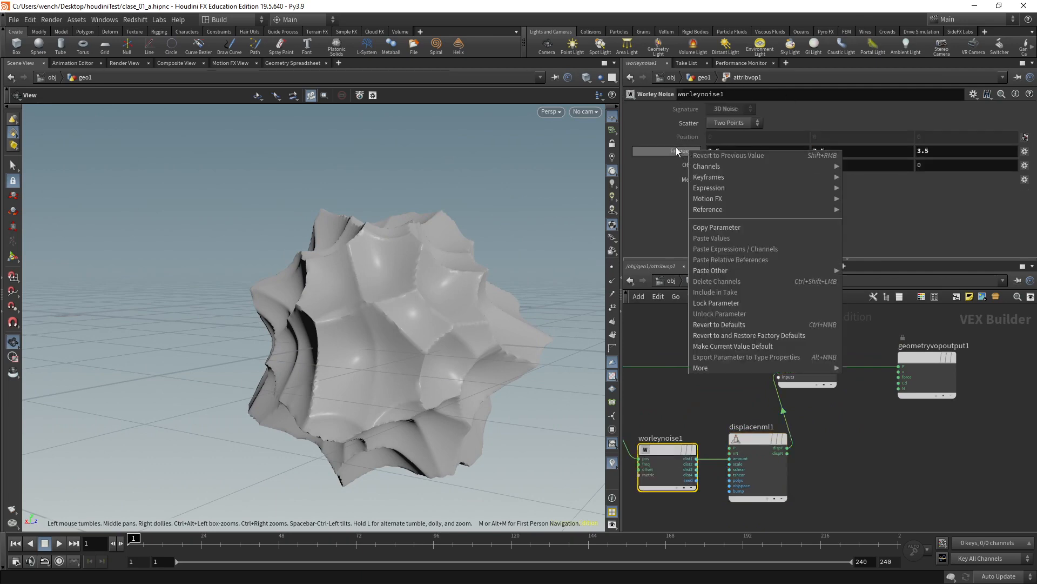
{"action": "left_click", "coordinate": [729, 324]}
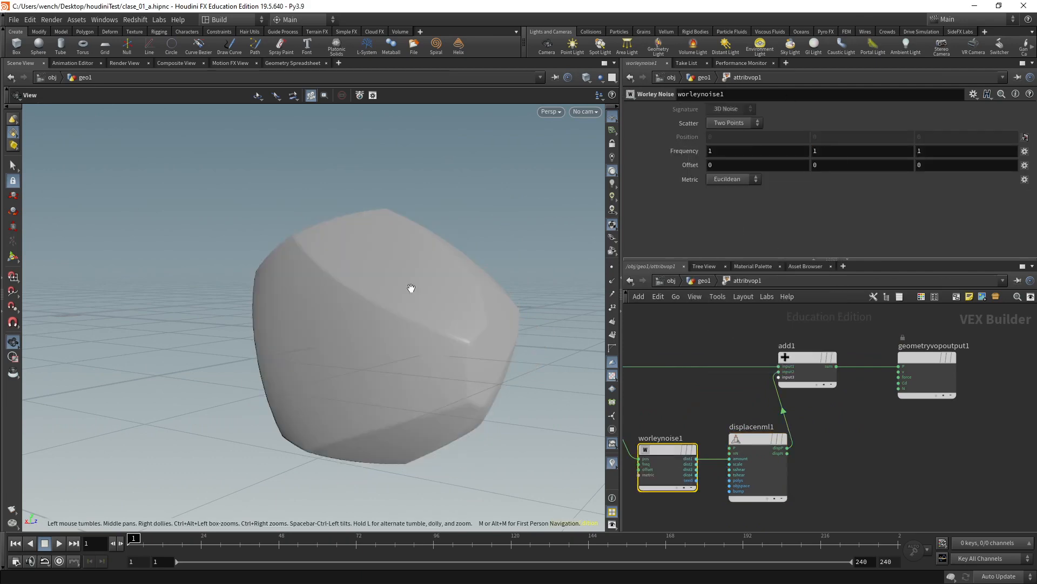
{"action": "left_click_drag", "start_coordinate": [412, 287], "coordinate": [1020, 328]}
- Move add1 and geometryvopoutput1 together further away from displacenml1, then select worleynoise1
{"action": "key", "text": "h"}
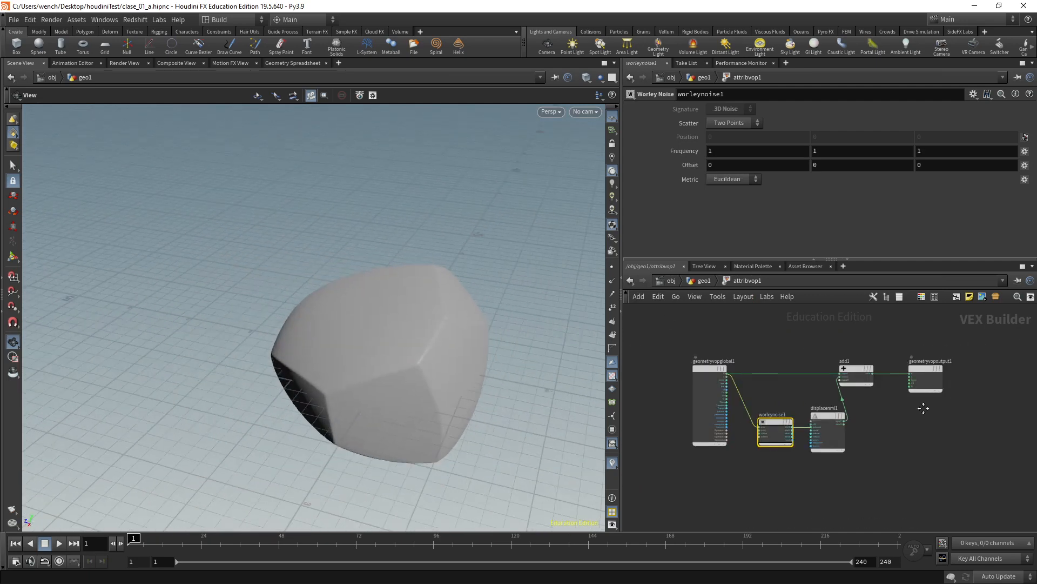
{"action": "left_click_drag", "start_coordinate": [942, 332], "coordinate": [870, 368]}
{"action": "scroll", "coordinate": [765, 398], "scroll_direction": "up", "scroll_amount": 2}
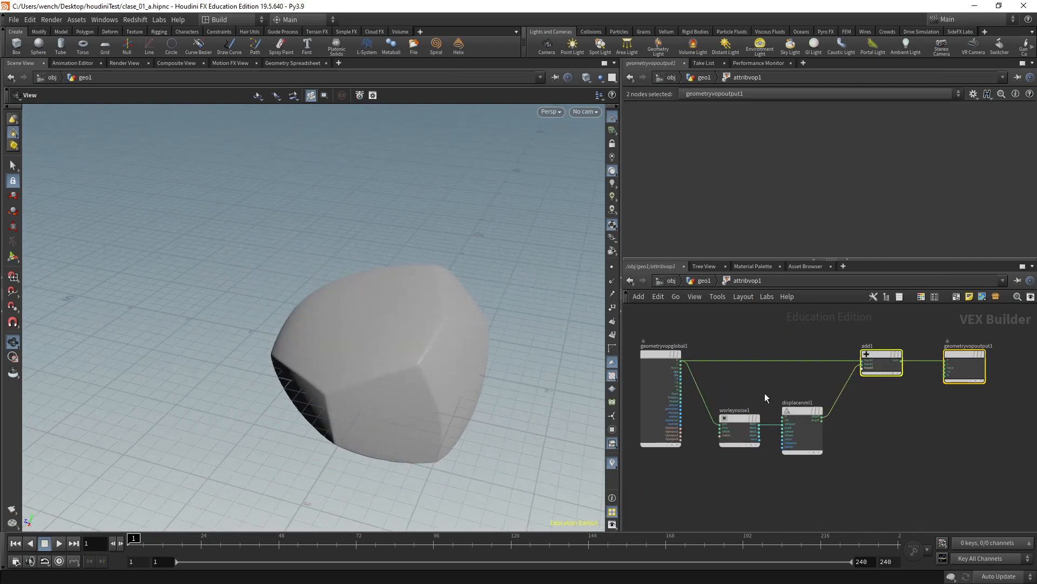
{"action": "left_click_drag", "start_coordinate": [731, 378], "coordinate": [811, 427]}
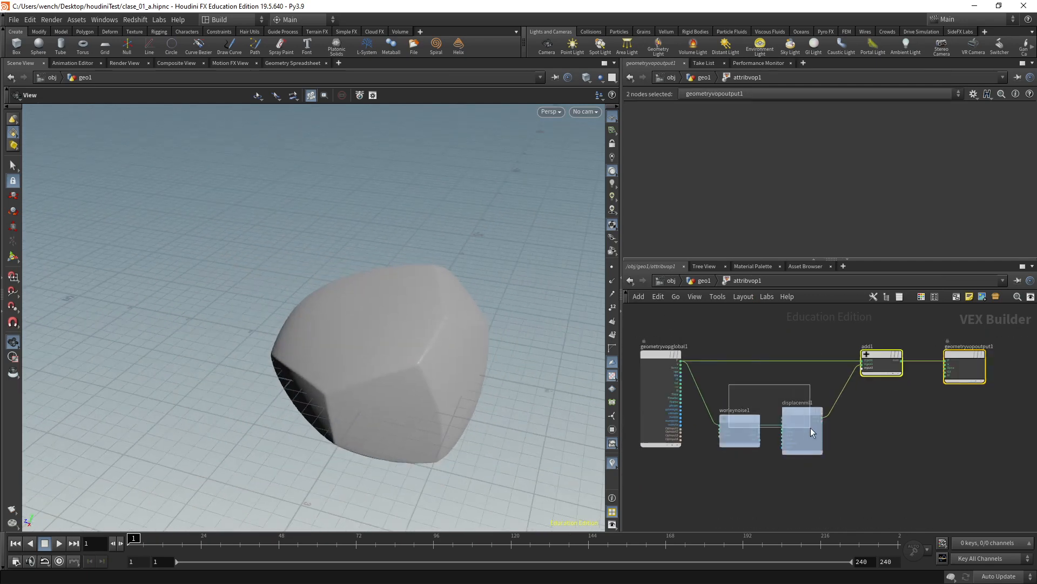
{"action": "left_click", "coordinate": [742, 430]}
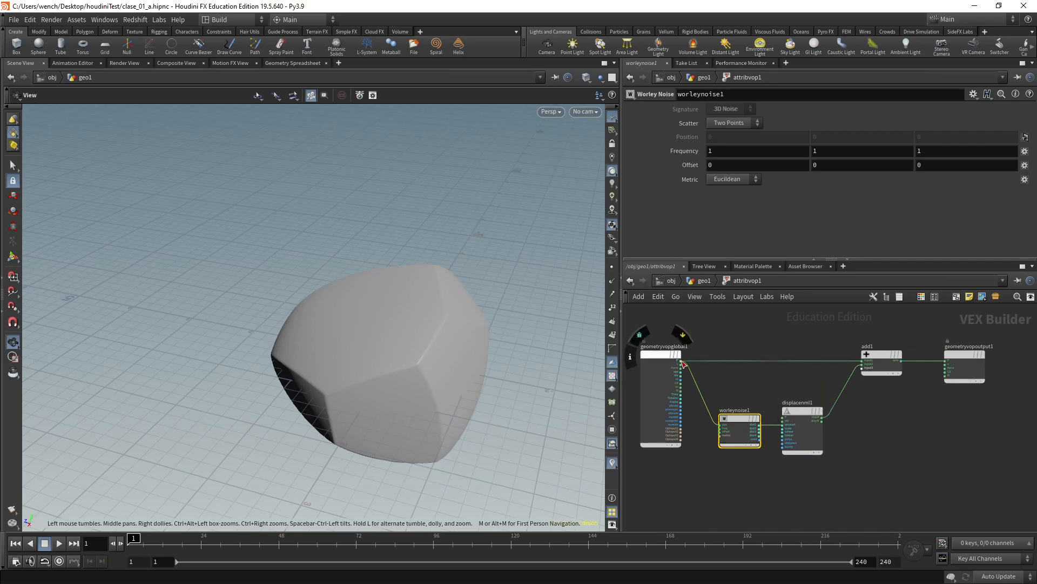
- Rearrange the network with displacenml1 raised, worleynoise1 beneath it, and geometryvopoutput1 lowered below add1
{"action": "scroll", "coordinate": [937, 366], "scroll_direction": "up", "scroll_amount": 5}
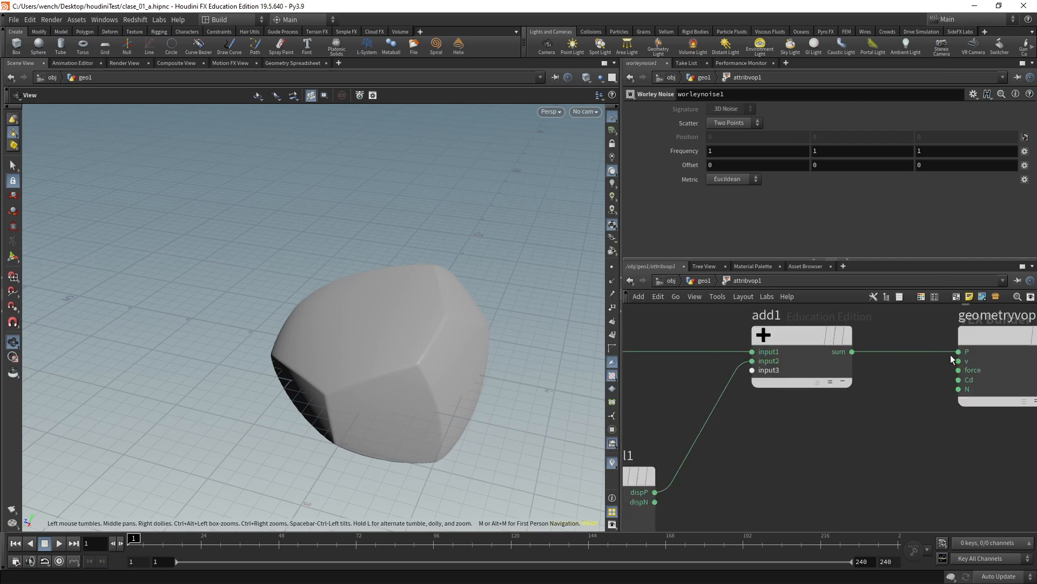
{"action": "middle_click_drag", "start_coordinate": [960, 354], "coordinate": [827, 410]}
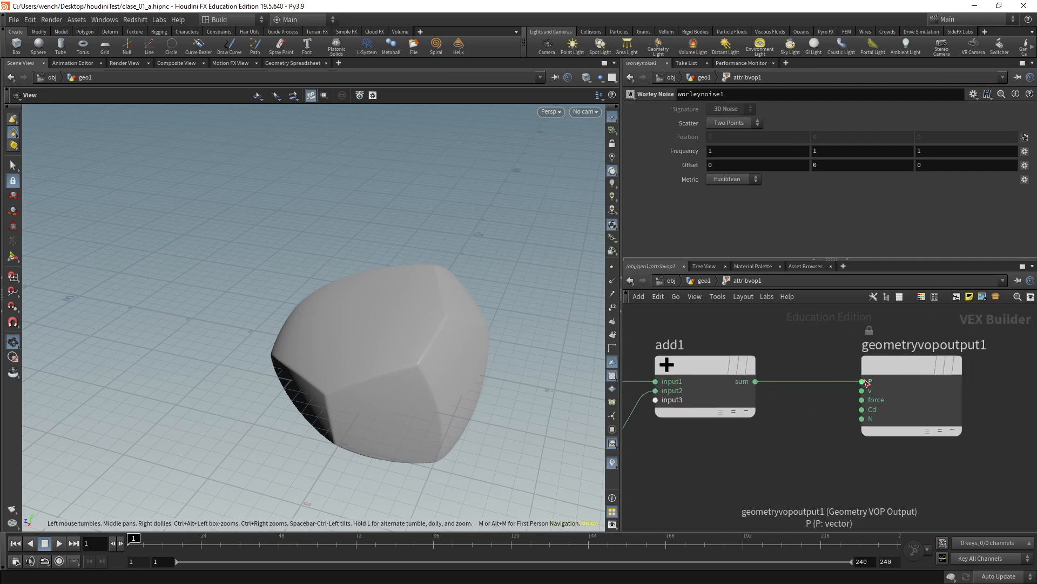
{"action": "scroll", "coordinate": [810, 416], "scroll_direction": "down", "scroll_amount": 4}
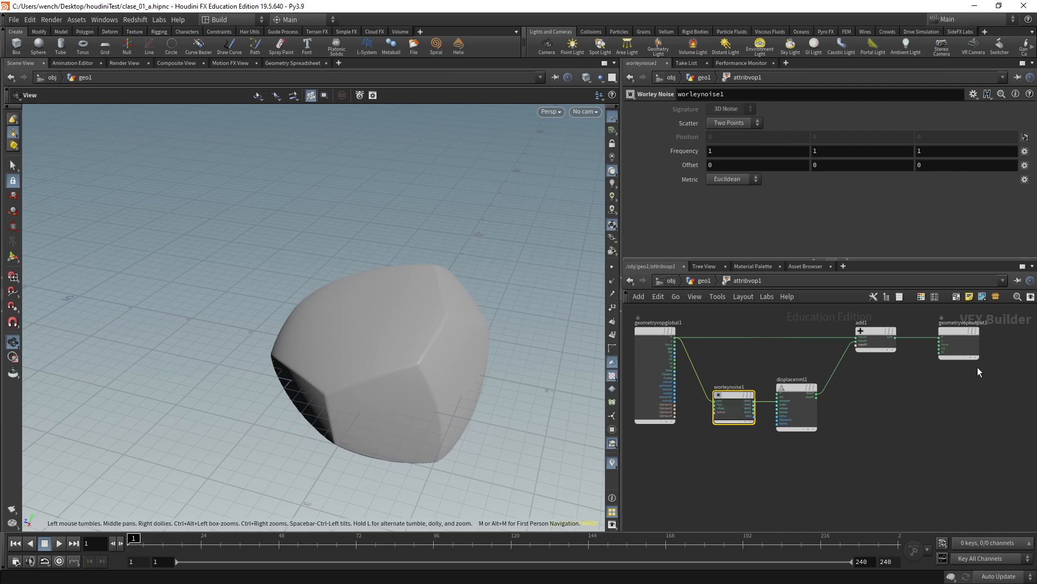
{"action": "scroll", "coordinate": [913, 367], "scroll_direction": "up", "scroll_amount": 2}
{"action": "left_click_drag", "start_coordinate": [968, 324], "coordinate": [932, 367]}
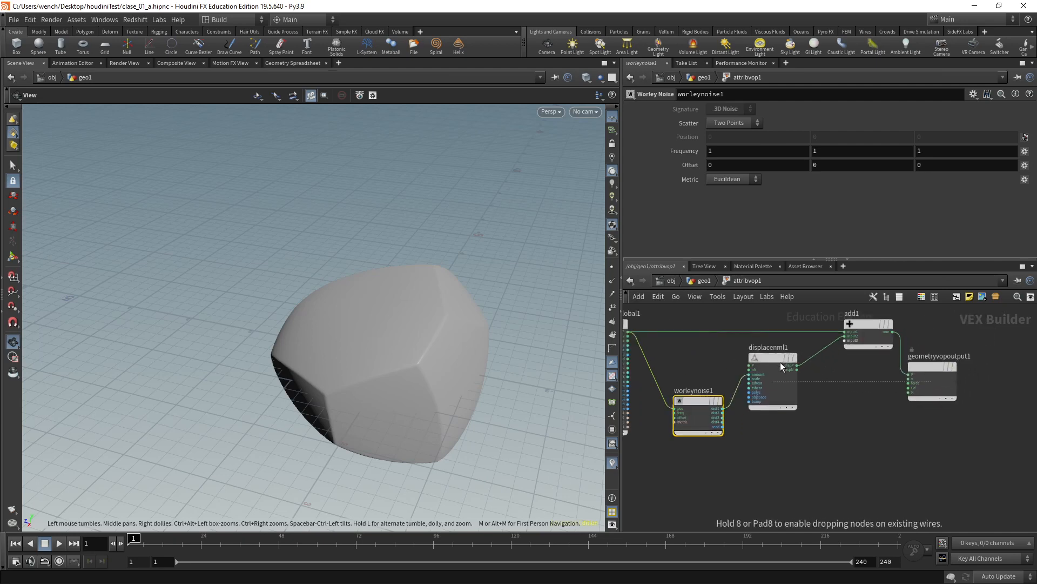
{"action": "left_click_drag", "start_coordinate": [780, 362], "coordinate": [780, 353]}
{"action": "left_click_drag", "start_coordinate": [703, 410], "coordinate": [708, 435]}
{"action": "left_click_drag", "start_coordinate": [944, 383], "coordinate": [944, 407]}
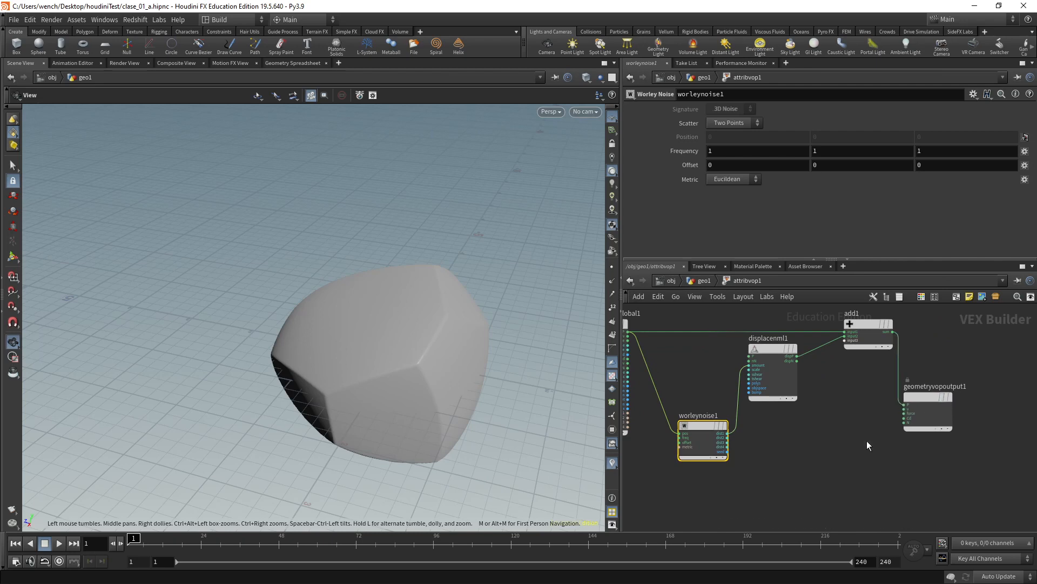
- Cut the wires from add1 to geometryvopoutput1 and from worleynoise1 to displacenml1
{"action": "mouse_move", "coordinate": [779, 438]}
{"action": "middle_mouse_down"}
{"action": "mouse_move", "coordinate": [734, 433]}
{"action": "mouse_move", "coordinate": [776, 440]}
{"action": "middle_mouse_up"}
{"action": "key", "text": "y"}
{"action": "left_click_drag", "start_coordinate": [907, 376], "coordinate": [870, 390]}
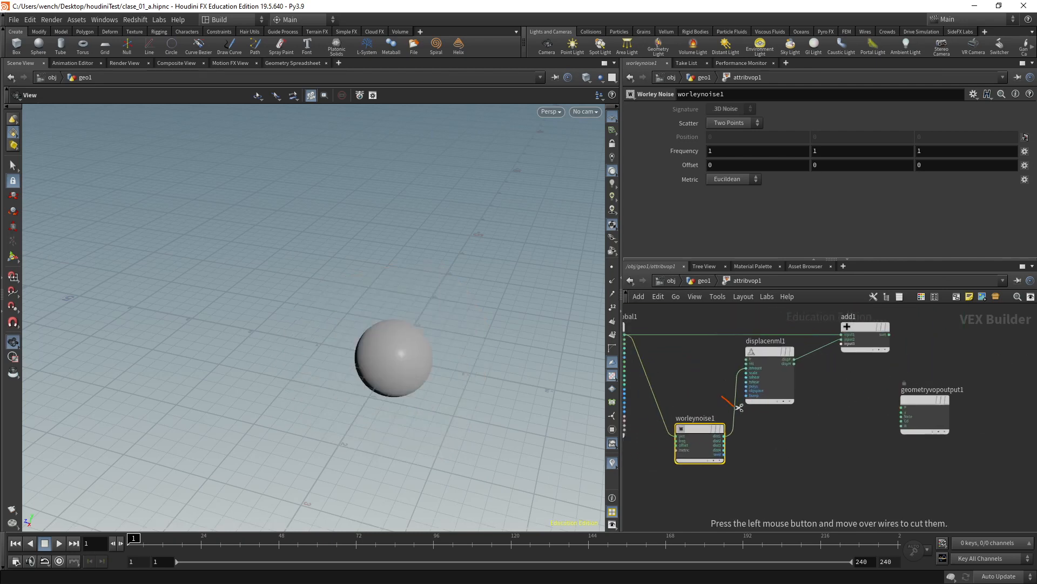
{"action": "left_click_drag", "start_coordinate": [739, 407], "coordinate": [742, 411]}
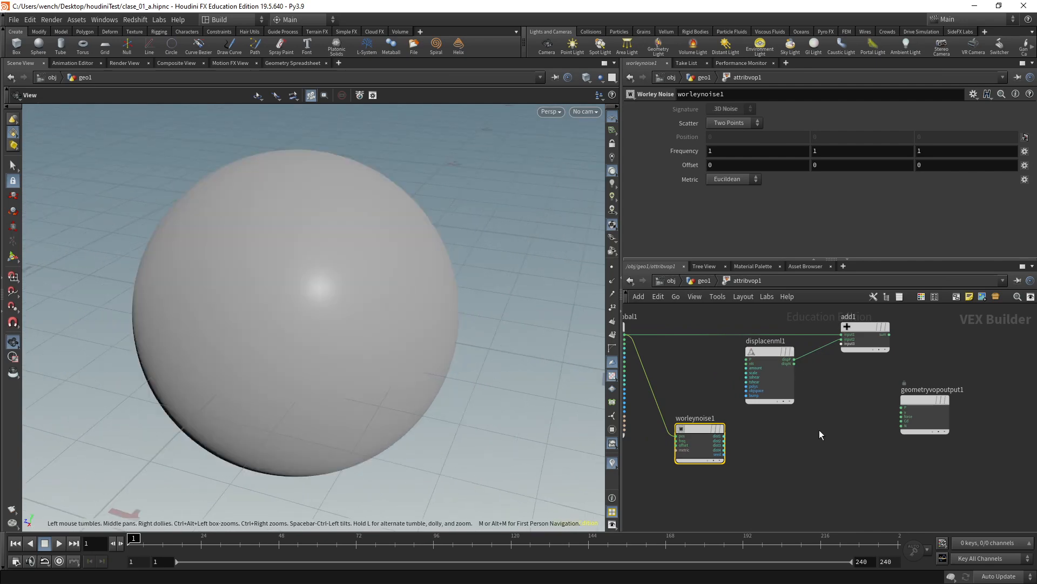
- Move geometryvopoutput1 closer to worleynoise1, connect dist2 to its Cd input, and inspect the sphere's colouring
{"action": "left_click_drag", "start_coordinate": [926, 414], "coordinate": [848, 434]}
{"action": "scroll", "coordinate": [776, 417], "scroll_direction": "up", "scroll_amount": 3}
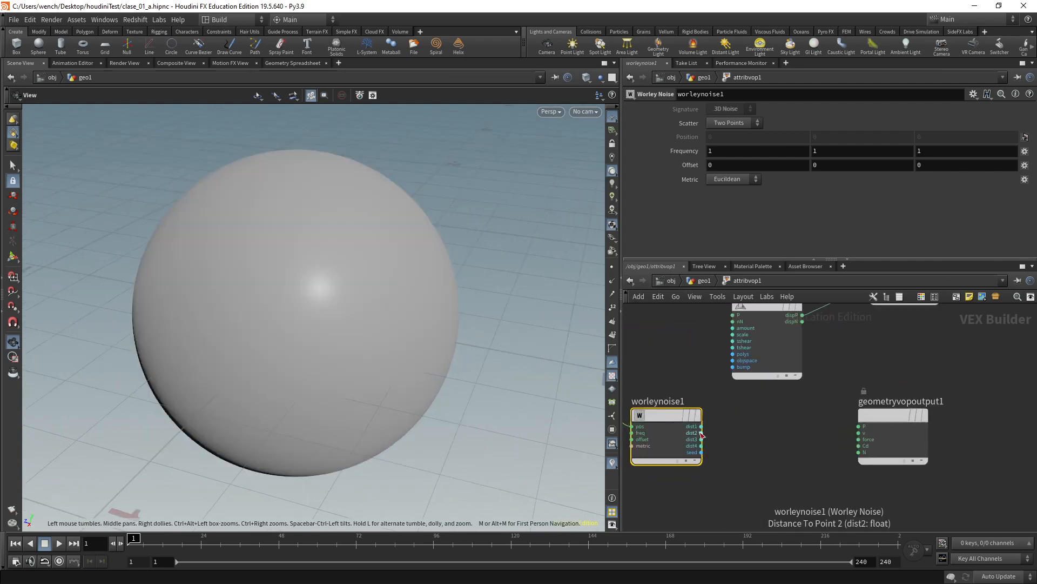
{"action": "left_click_drag", "start_coordinate": [701, 434], "coordinate": [859, 445]}
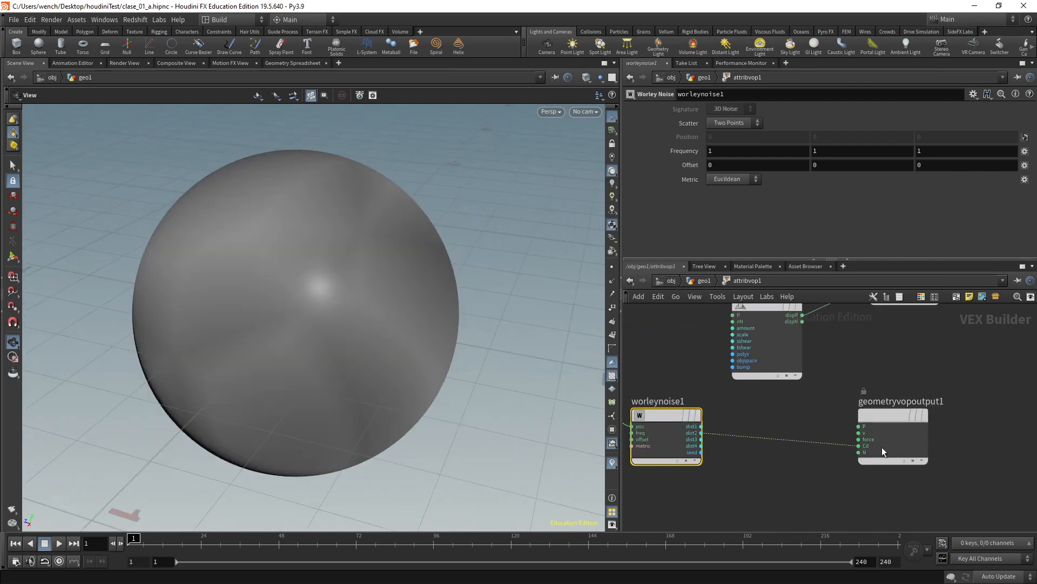
{"action": "left_click_drag", "start_coordinate": [326, 296], "coordinate": [704, 418]}
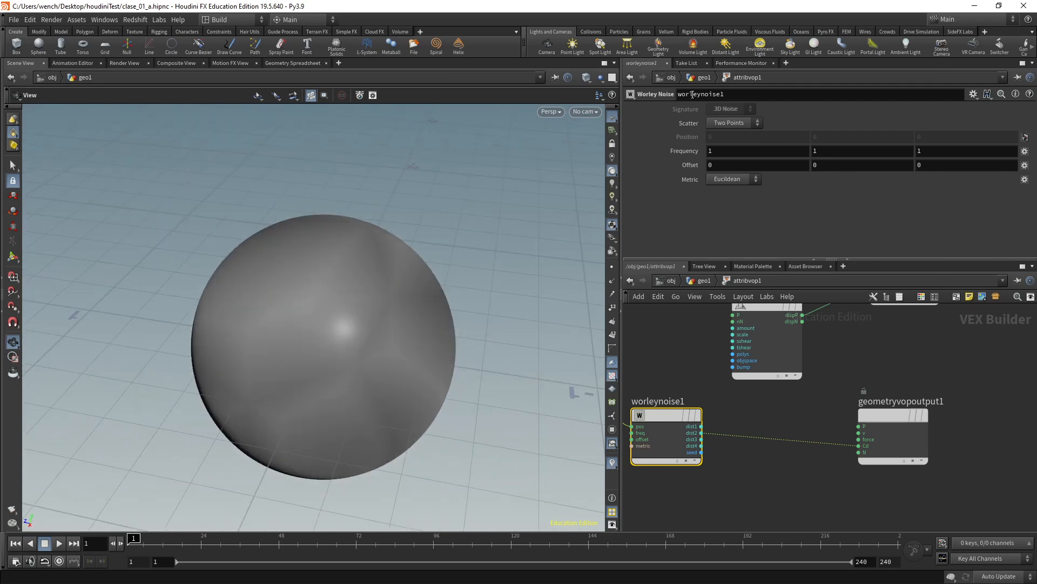
- Raise worleynoise1's Frequency to 4.6 on all axes, then try dist3 and connect dist4 to geometryvopoutput1's Cd
{"action": "middle_click_drag", "start_coordinate": [669, 157], "coordinate": [721, 149]}
{"action": "left_click_drag", "start_coordinate": [701, 439], "coordinate": [859, 446]}
{"action": "left_click_drag", "start_coordinate": [701, 445], "coordinate": [860, 446]}
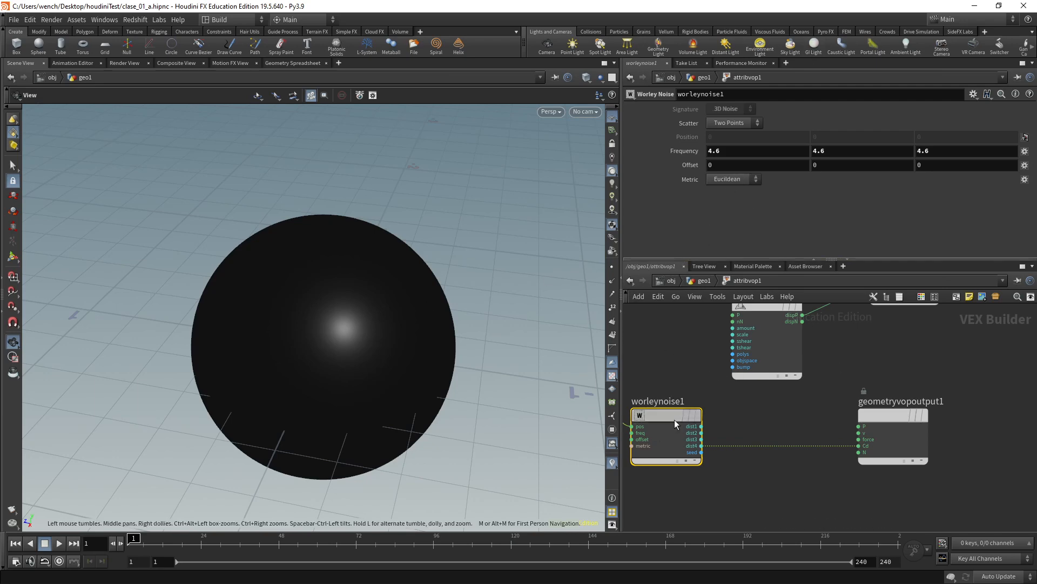
- Nudge worleynoise1 slightly towards geometryvopoutput1 and set its Scatter to Four Points
{"action": "left_click_drag", "start_coordinate": [674, 419], "coordinate": [682, 420]}
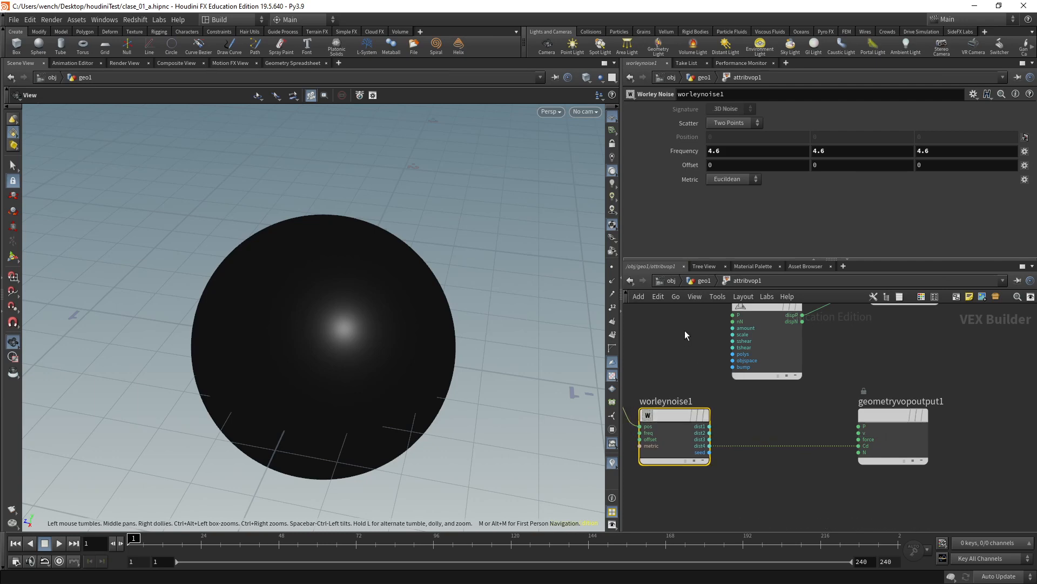
{"action": "left_click", "coordinate": [712, 124]}
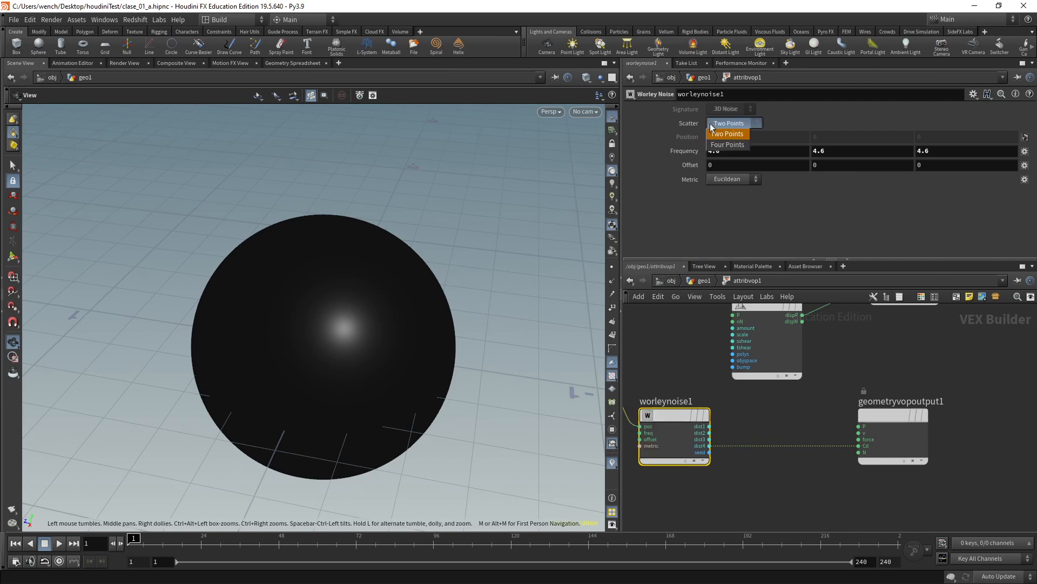
{"action": "left_click", "coordinate": [727, 145]}
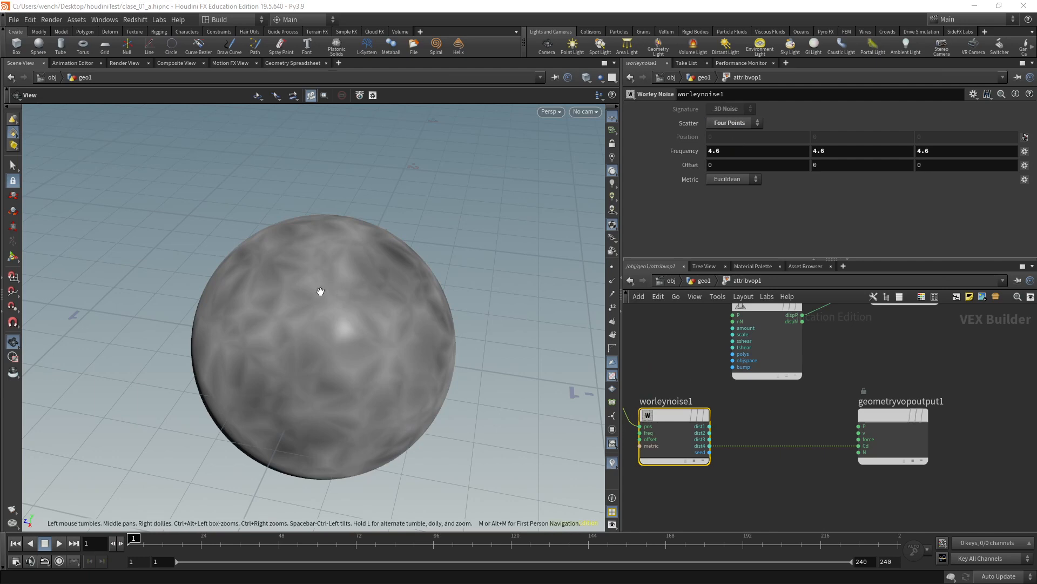
- Try worleynoise1's dist3 output on geometryvopoutput1's Cd input, then cut that wire
{"action": "left_click_drag", "start_coordinate": [709, 438], "coordinate": [864, 446]}
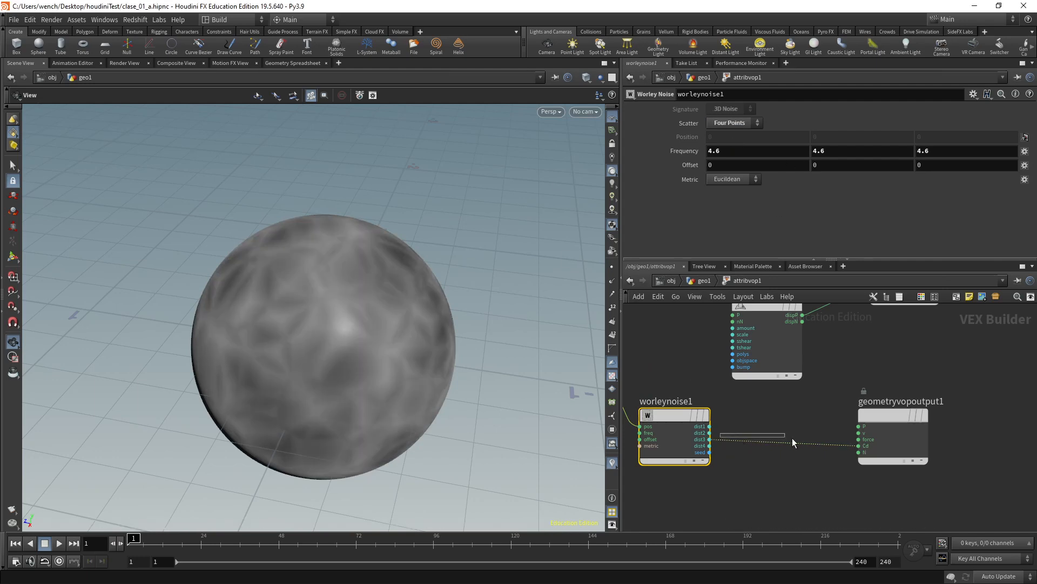
{"action": "left_click_drag", "start_coordinate": [713, 435], "coordinate": [846, 449]}
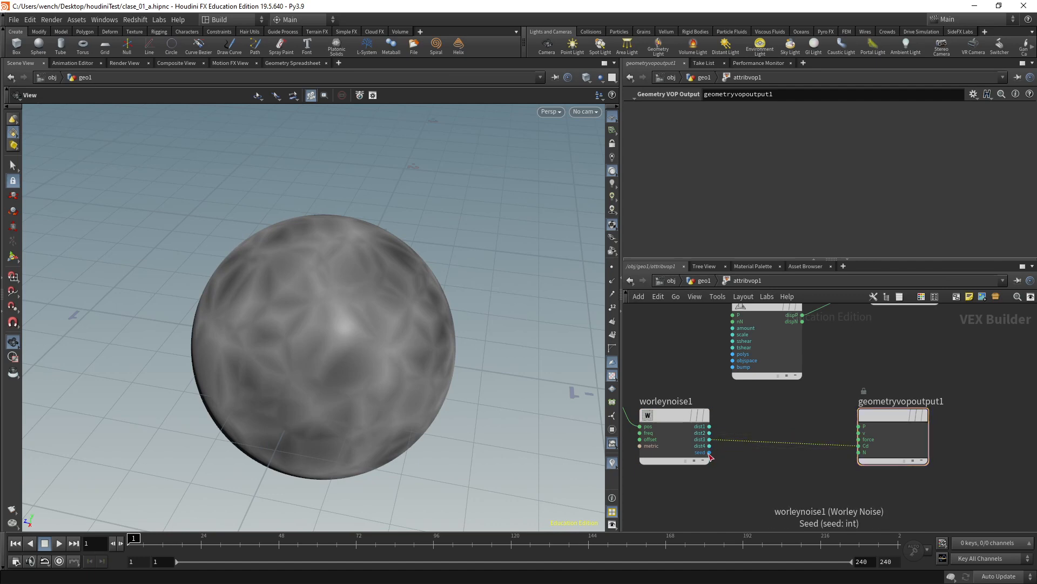
{"action": "key", "text": "y"}
{"action": "left_click_drag", "start_coordinate": [788, 431], "coordinate": [784, 453]}
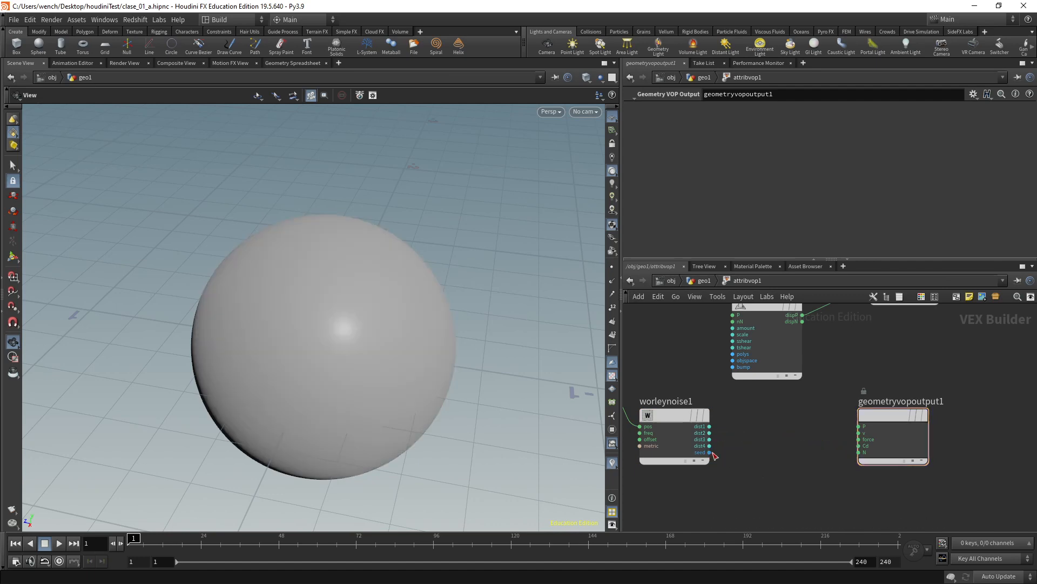
- Connect worleynoise1's seed output to geometryvopoutput1's Cd and inspect the sphere
{"action": "left_click_drag", "start_coordinate": [710, 452], "coordinate": [761, 451]}
{"action": "left_click_drag", "start_coordinate": [852, 448], "coordinate": [860, 446]}
{"action": "left_click_drag", "start_coordinate": [302, 270], "coordinate": [544, 236]}
{"action": "key", "text": "f"}
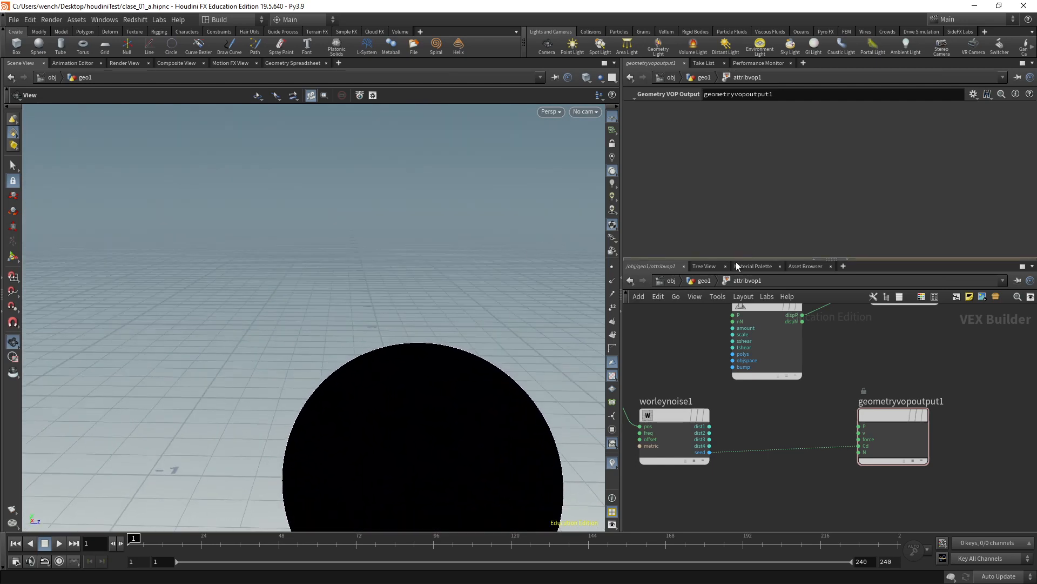
- Lower sphere1's Frequency for a coarser mesh, then return inside attribvop1 and inspect the sphere
{"action": "key", "text": "u"}
{"action": "left_click_drag", "start_coordinate": [895, 207], "coordinate": [833, 213]}
{"action": "middle_click_drag", "start_coordinate": [380, 461], "coordinate": [283, 351]}
{"action": "double_click", "coordinate": [761, 456]}
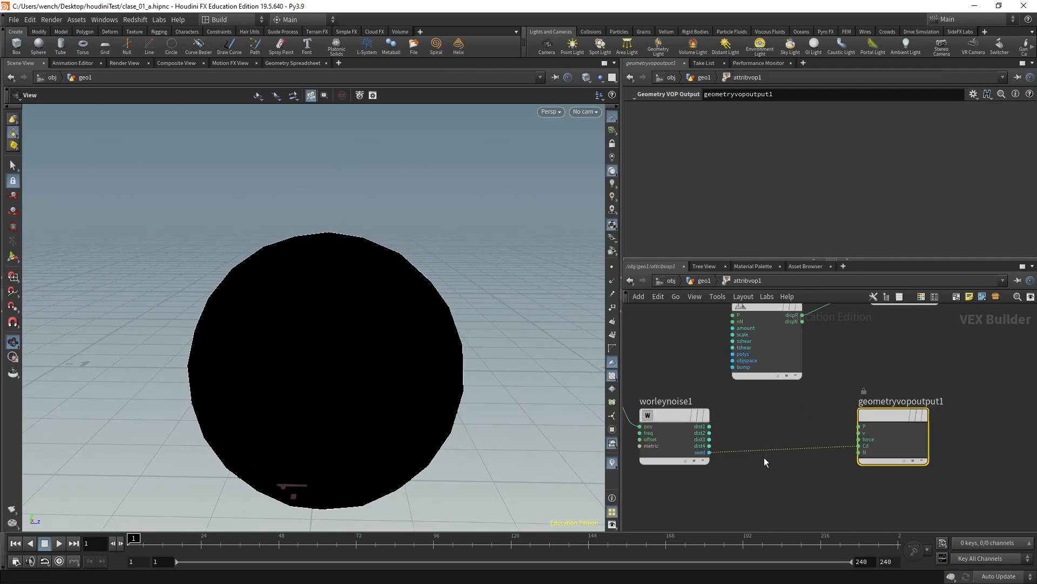
{"action": "left_click_drag", "start_coordinate": [356, 376], "coordinate": [434, 343]}
{"action": "key", "text": "f"}
{"action": "left_click_drag", "start_coordinate": [290, 354], "coordinate": [426, 307]}
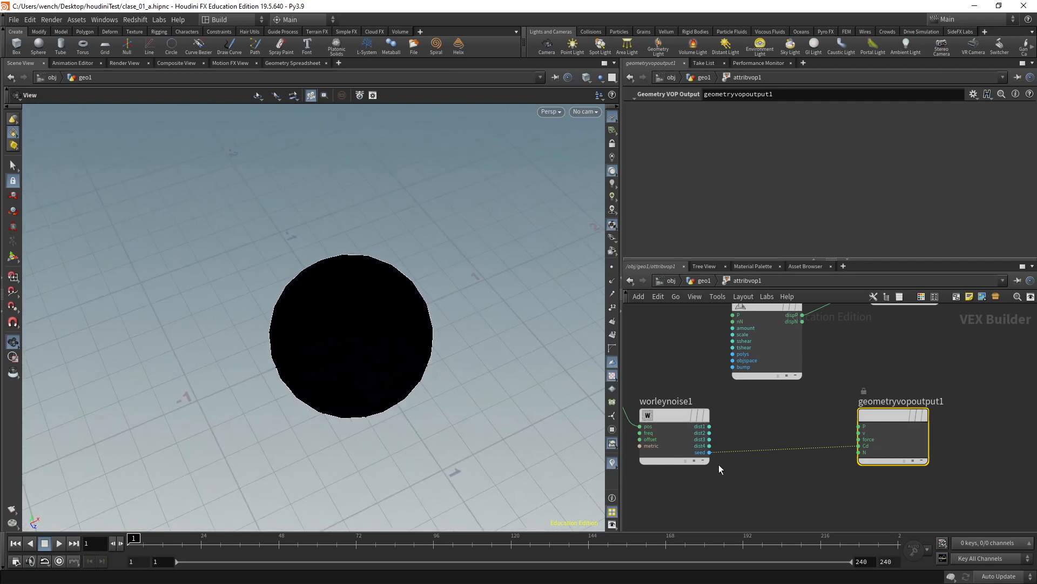
- Add a Random node and place it below and between worleynoise1 and geometryvopoutput1
{"action": "scroll", "coordinate": [732, 466], "scroll_direction": "up", "scroll_amount": 1}
{"action": "middle_click_drag", "start_coordinate": [747, 456], "coordinate": [727, 434]}
{"action": "left_click_drag", "start_coordinate": [906, 372], "coordinate": [964, 373]}
{"action": "mouse_move", "coordinate": [742, 442]}
{"action": "middle_mouse_down"}
{"action": "mouse_move", "coordinate": [774, 421]}
{"action": "mouse_move", "coordinate": [748, 445]}
{"action": "middle_mouse_up"}
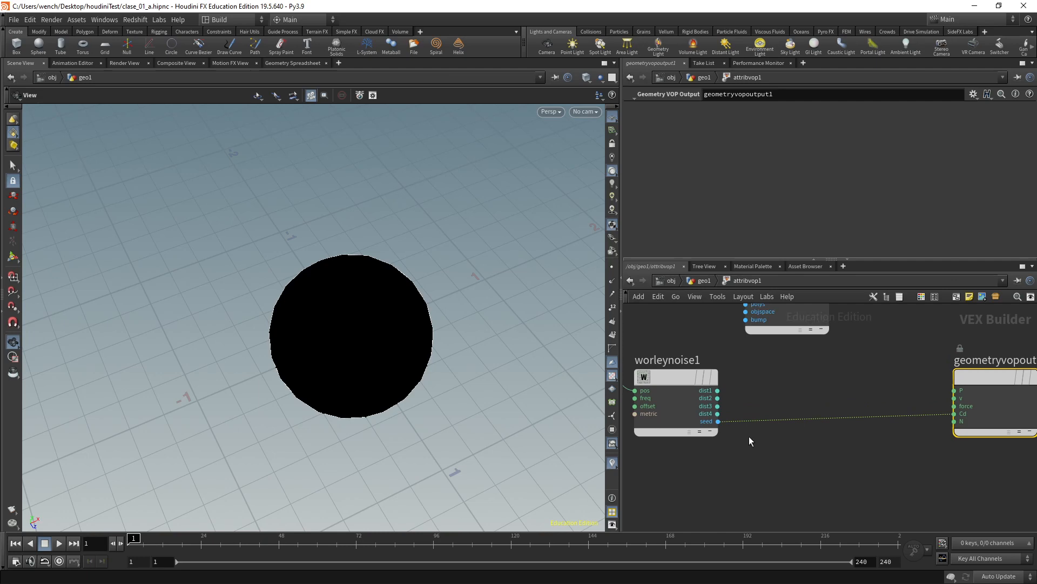
{"action": "middle_click_drag", "start_coordinate": [764, 449], "coordinate": [747, 443]}
{"action": "key", "text": "Tab"}
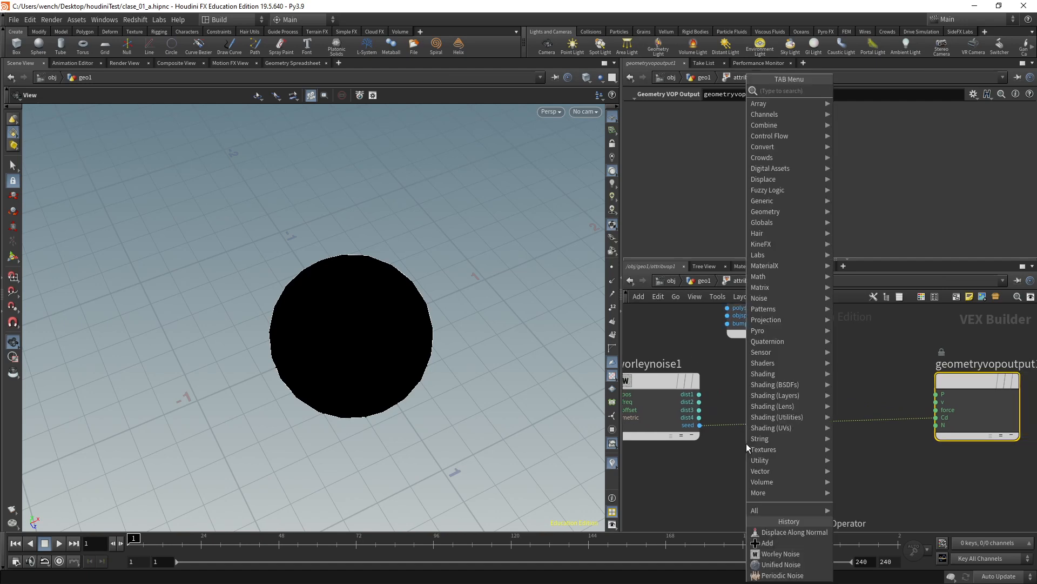
{"action": "type", "text": "rand"}
{"action": "key", "text": "Return"}
{"action": "left_click", "coordinate": [747, 443]}
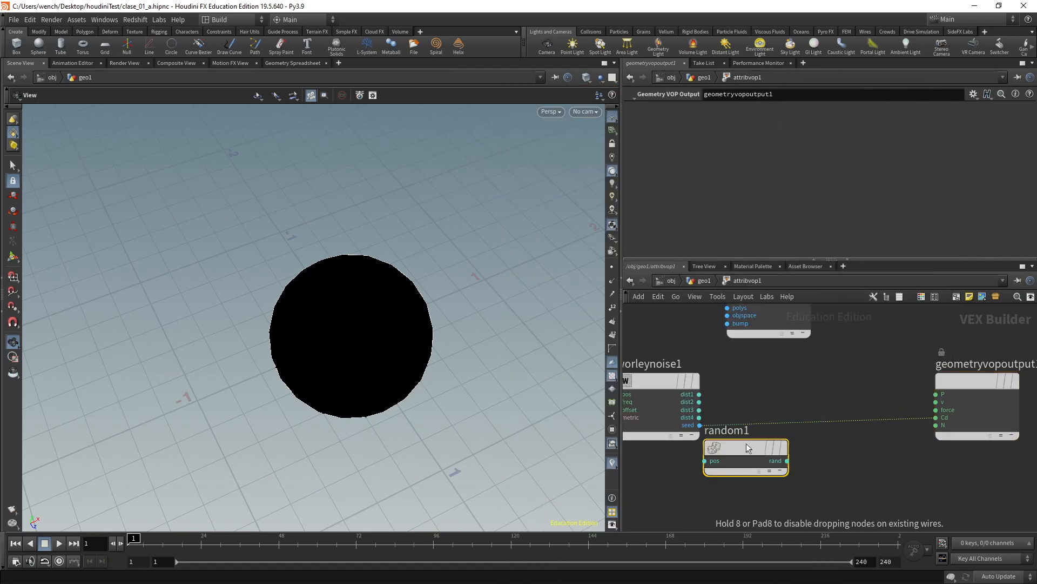
{"action": "left_click_drag", "start_coordinate": [747, 443], "coordinate": [806, 452]}
- Connect worleynoise1's seed to random1's pos and random1's rand to geometryvopoutput1's Cd
{"action": "mouse_move", "coordinate": [700, 425]}
{"action": "left_mouse_down"}
{"action": "mouse_move", "coordinate": [722, 456]}
{"action": "mouse_move", "coordinate": [764, 470]}
{"action": "left_mouse_up"}
{"action": "left_click_drag", "start_coordinate": [846, 469], "coordinate": [936, 417]}
{"action": "right_click_drag", "start_coordinate": [313, 288], "coordinate": [452, 327]}
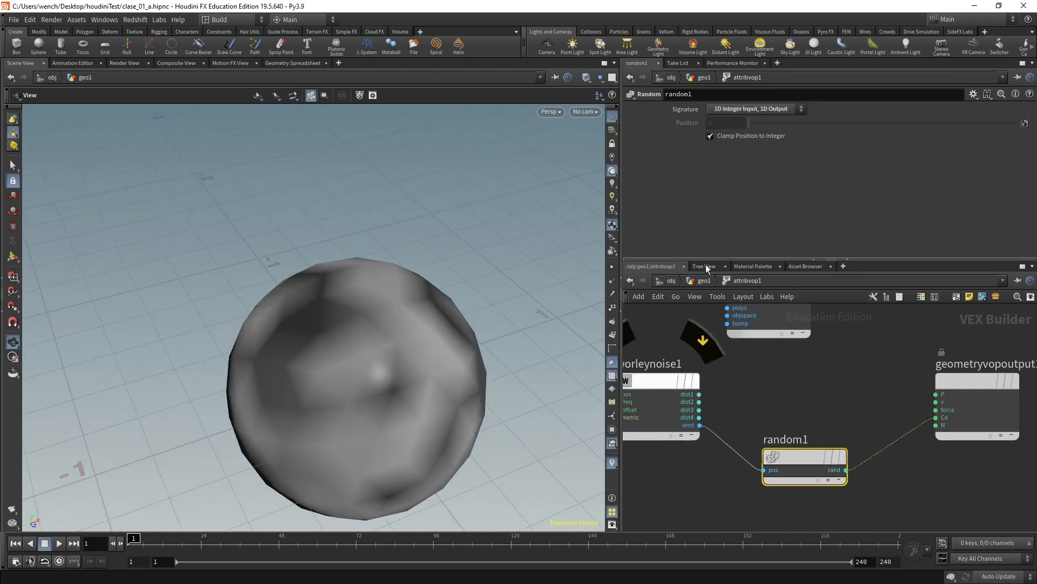
- Set sphere1's Frequency to 64 and go back inside attribvop1
{"action": "key", "text": "u"}
{"action": "key", "text": "Up"}
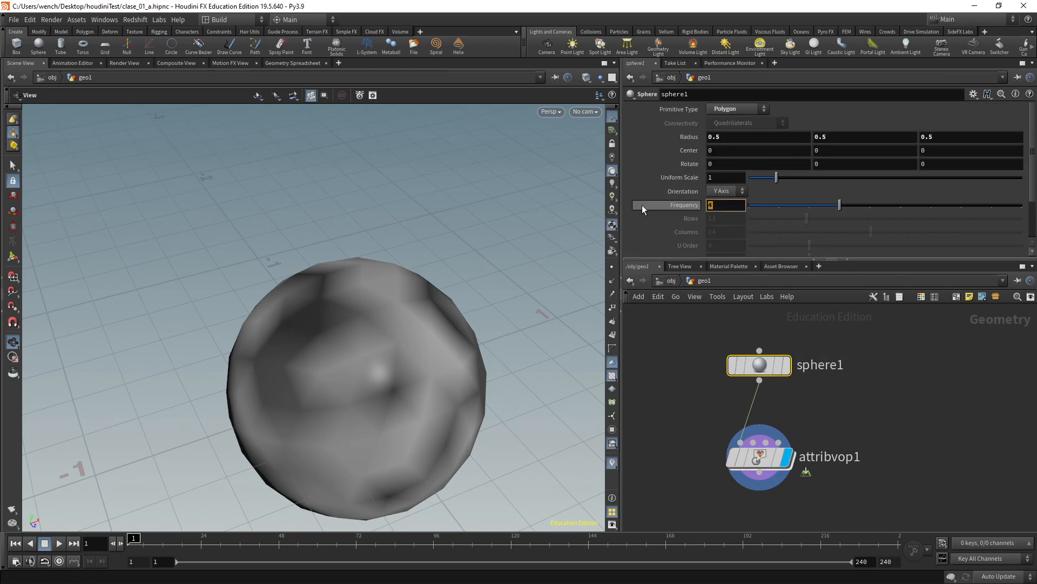
{"action": "type", "text": "64"}
{"action": "key", "text": "Return"}
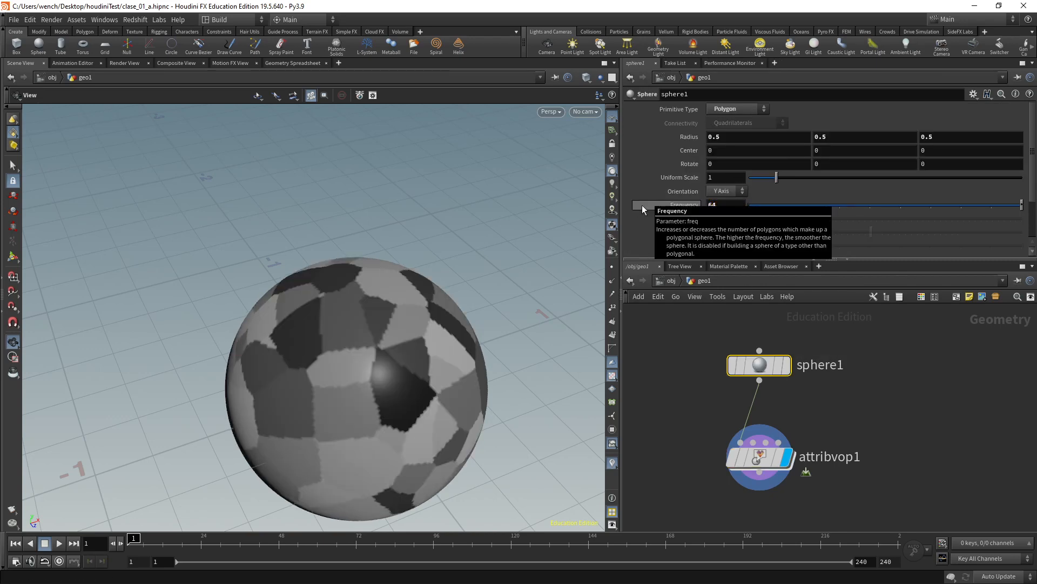
{"action": "double_click", "coordinate": [758, 462]}
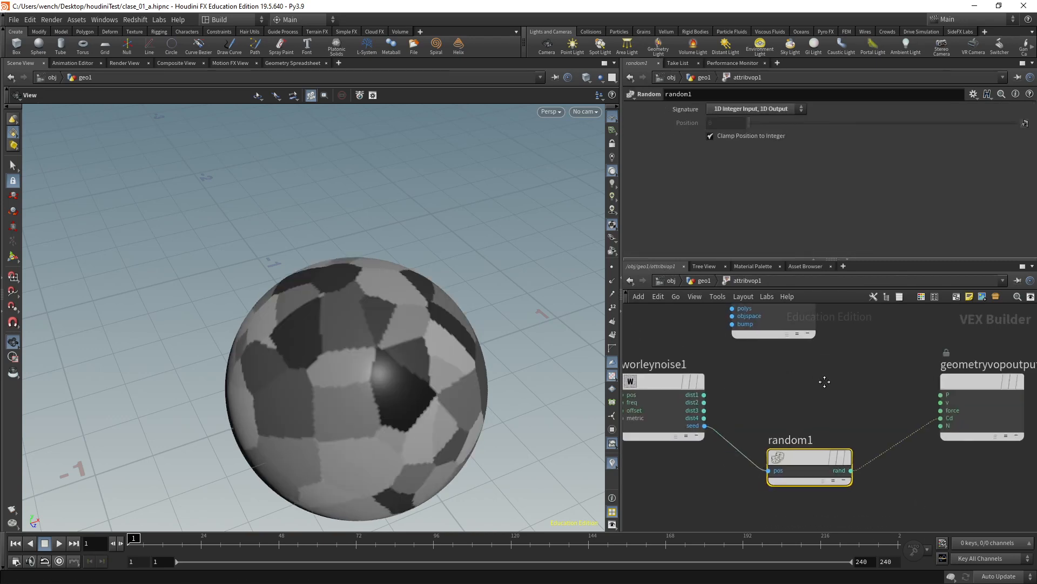
{"action": "key", "text": "u"}
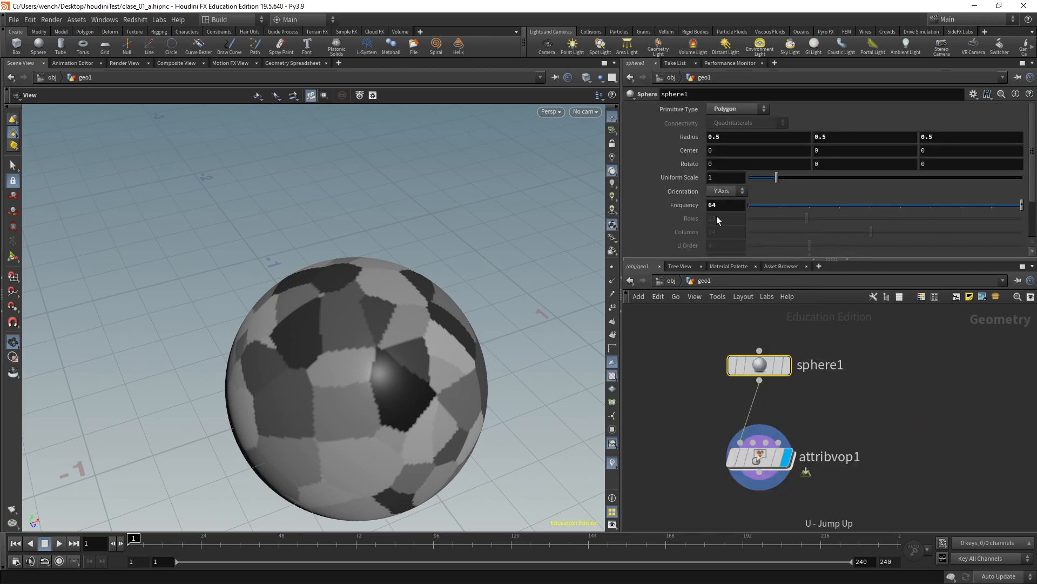
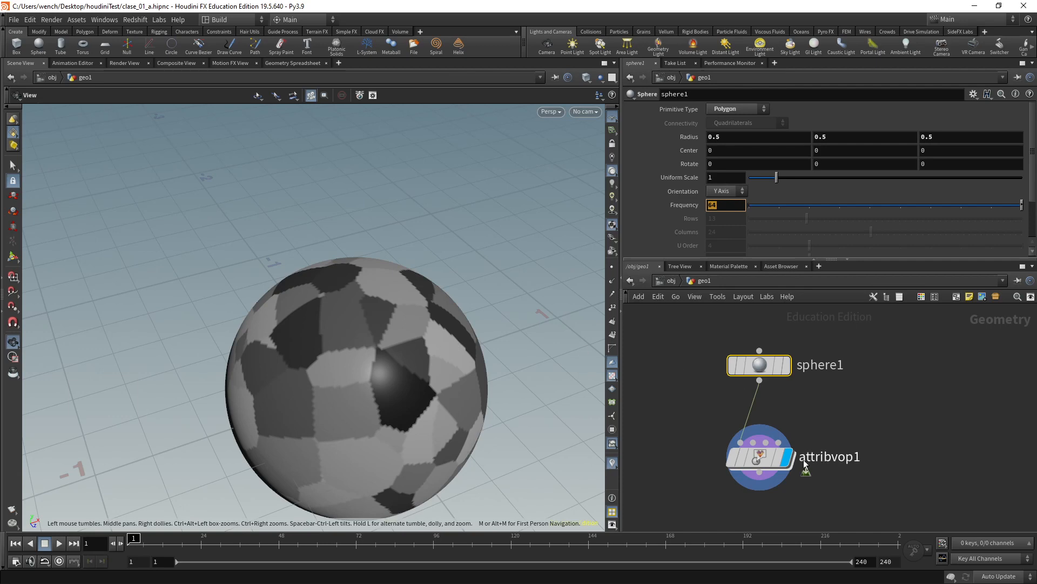
{"action": "double_click", "coordinate": [760, 458]}
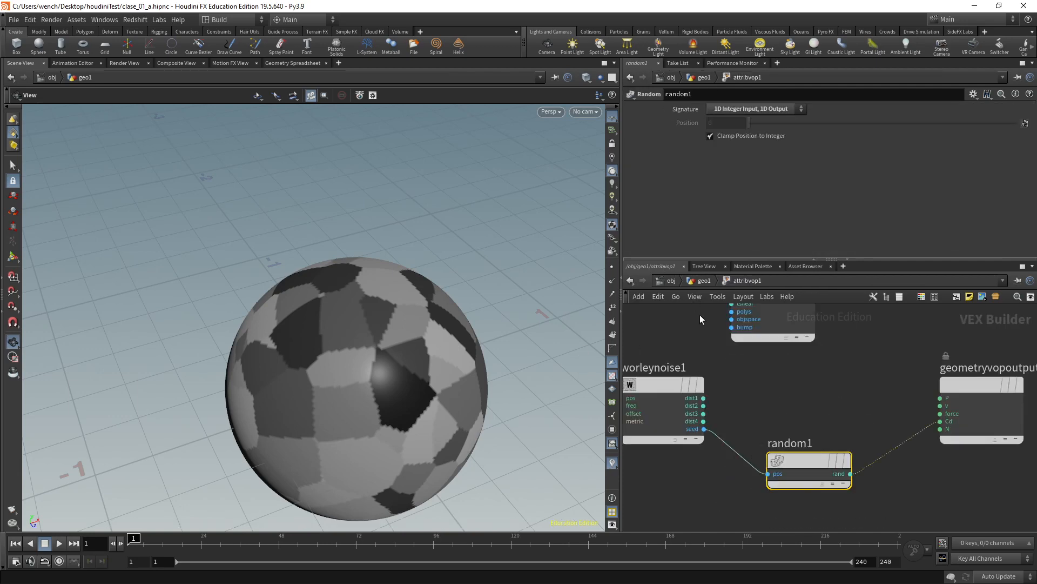
{"action": "key", "text": "u"}
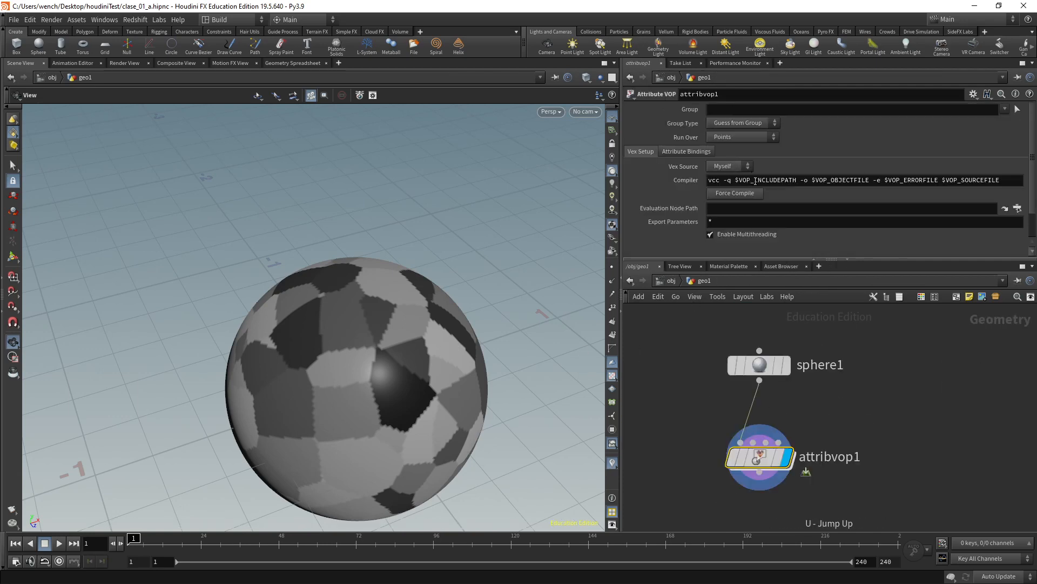
{"action": "left_click", "coordinate": [830, 367]}
{"action": "left_click", "coordinate": [757, 459]}
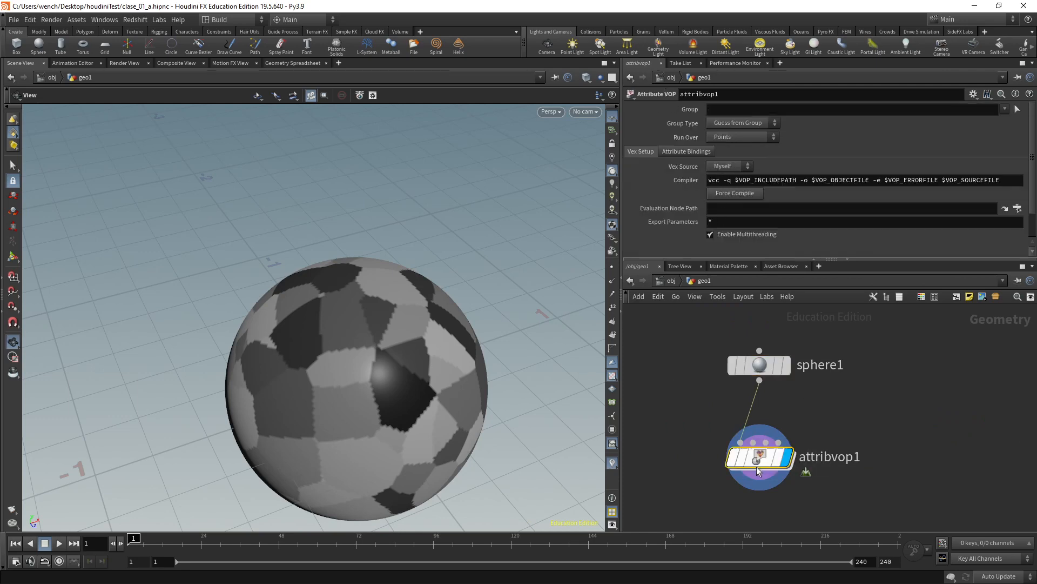
{"action": "double_click", "coordinate": [757, 459]}
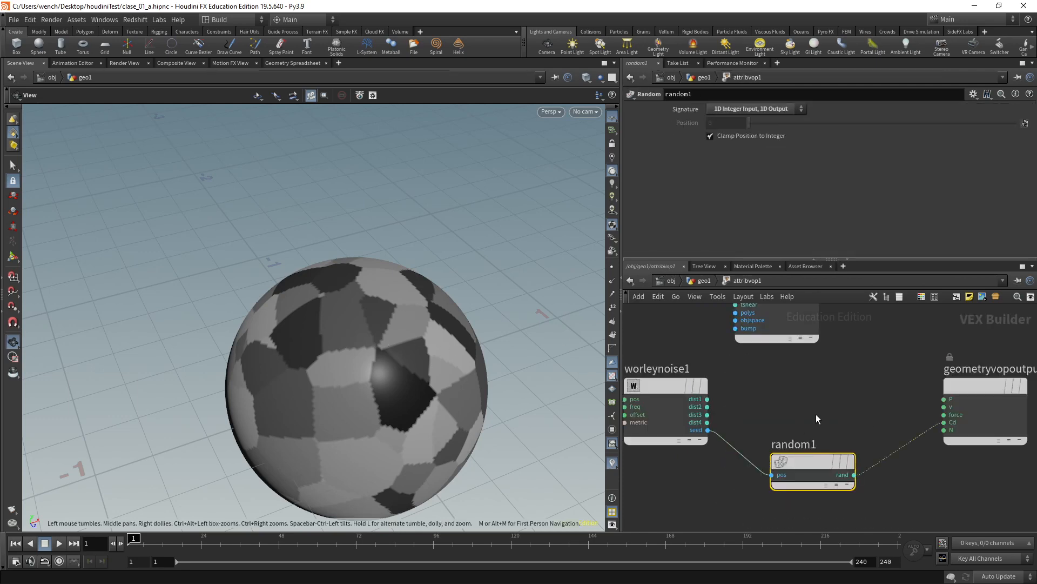
- Nudge random1 near worleynoise1 and examine the random cell colouring on the sphere up close
{"action": "left_click_drag", "start_coordinate": [818, 465], "coordinate": [791, 456]}
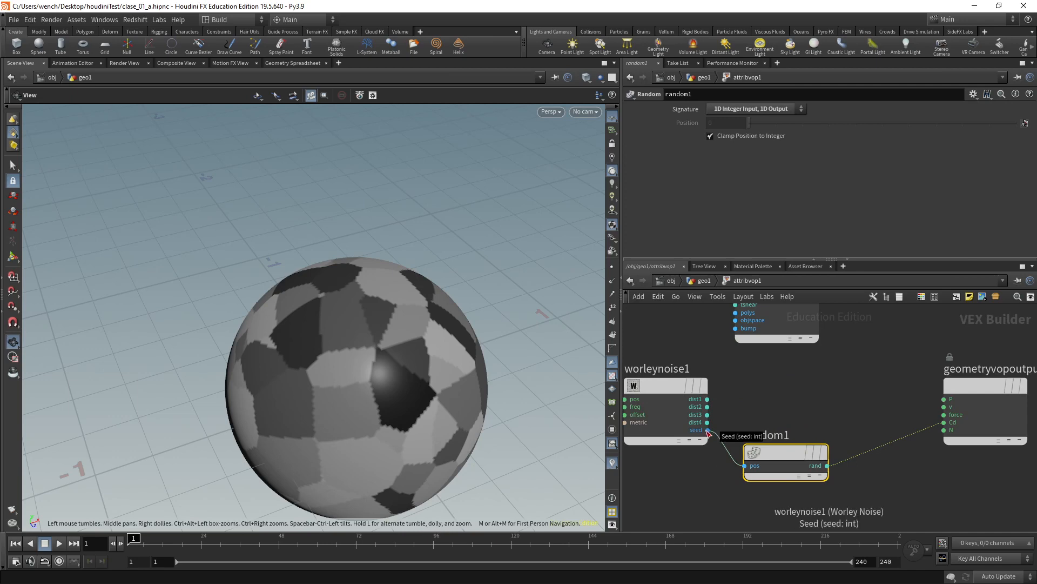
{"action": "left_click_drag", "start_coordinate": [771, 452], "coordinate": [785, 461]}
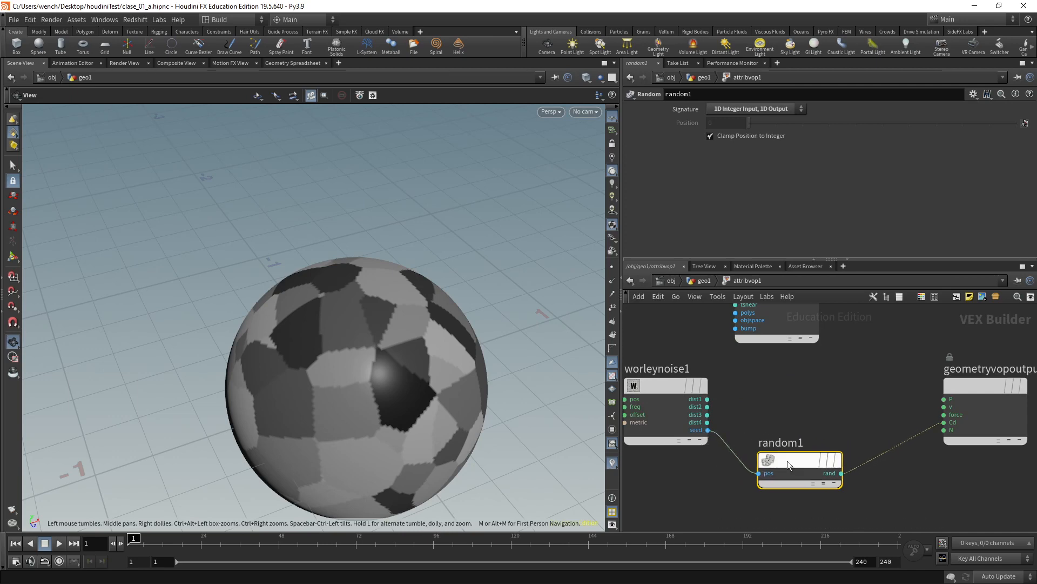
{"action": "scroll", "coordinate": [775, 459], "scroll_direction": "up", "scroll_amount": 4}
{"action": "scroll", "coordinate": [758, 459], "scroll_direction": "down", "scroll_amount": 7}
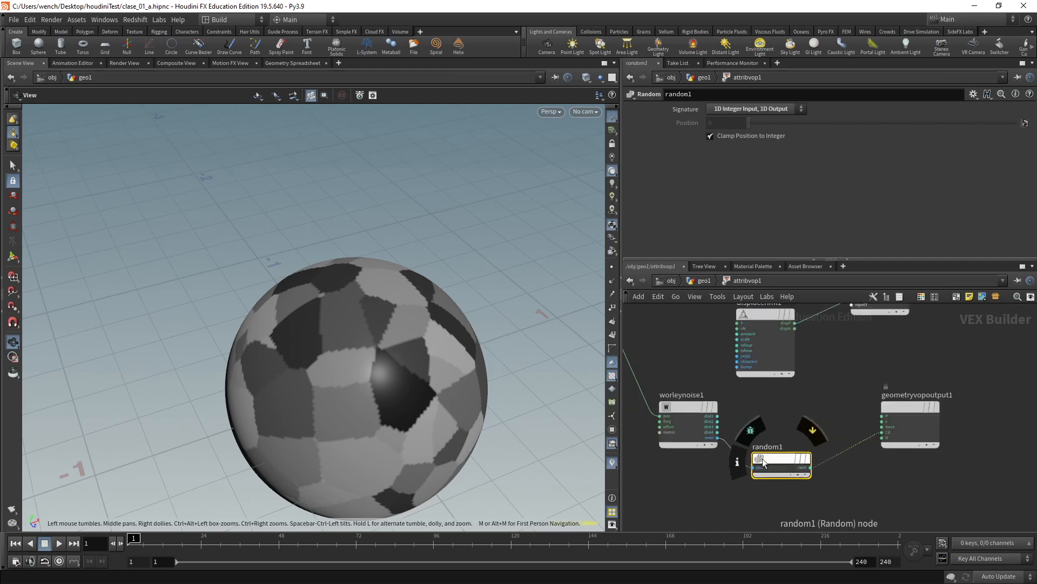
{"action": "scroll", "coordinate": [835, 465], "scroll_direction": "up", "scroll_amount": 4}
{"action": "mouse_move", "coordinate": [269, 318]}
{"action": "left_mouse_down"}
{"action": "mouse_move", "coordinate": [461, 417]}
{"action": "mouse_move", "coordinate": [301, 364]}
{"action": "mouse_move", "coordinate": [357, 389]}
{"action": "mouse_move", "coordinate": [348, 405]}
{"action": "mouse_move", "coordinate": [196, 382]}
{"action": "mouse_move", "coordinate": [400, 308]}
{"action": "mouse_move", "coordinate": [574, 371]}
{"action": "mouse_move", "coordinate": [324, 364]}
{"action": "mouse_move", "coordinate": [305, 351]}
{"action": "mouse_move", "coordinate": [314, 344]}
{"action": "left_mouse_up"}
{"action": "right_click_drag", "start_coordinate": [314, 344], "coordinate": [405, 340]}
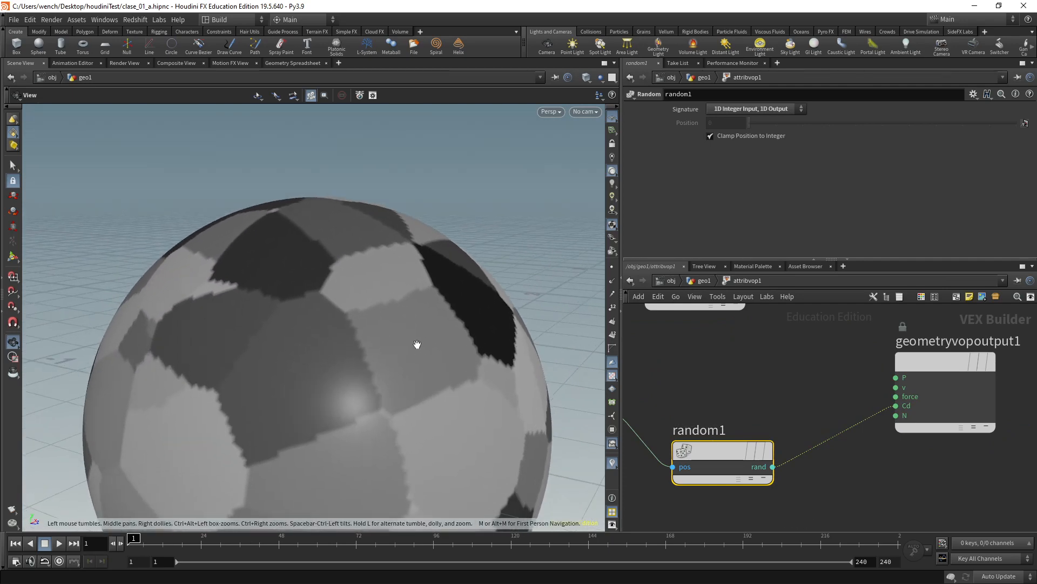
{"action": "left_click_drag", "start_coordinate": [475, 316], "coordinate": [490, 310]}
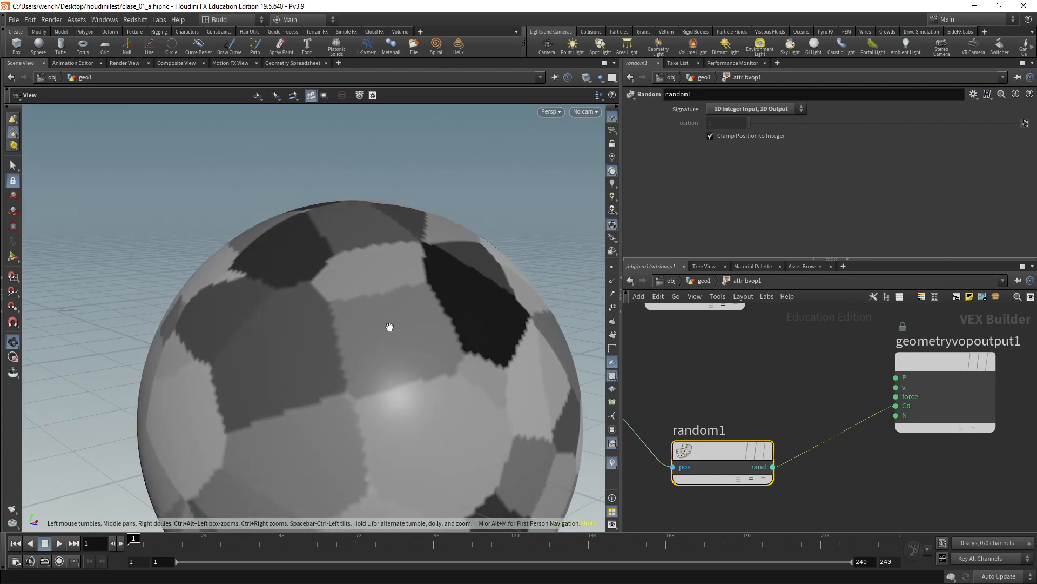
{"action": "scroll", "coordinate": [909, 462], "scroll_direction": "down", "scroll_amount": 5}
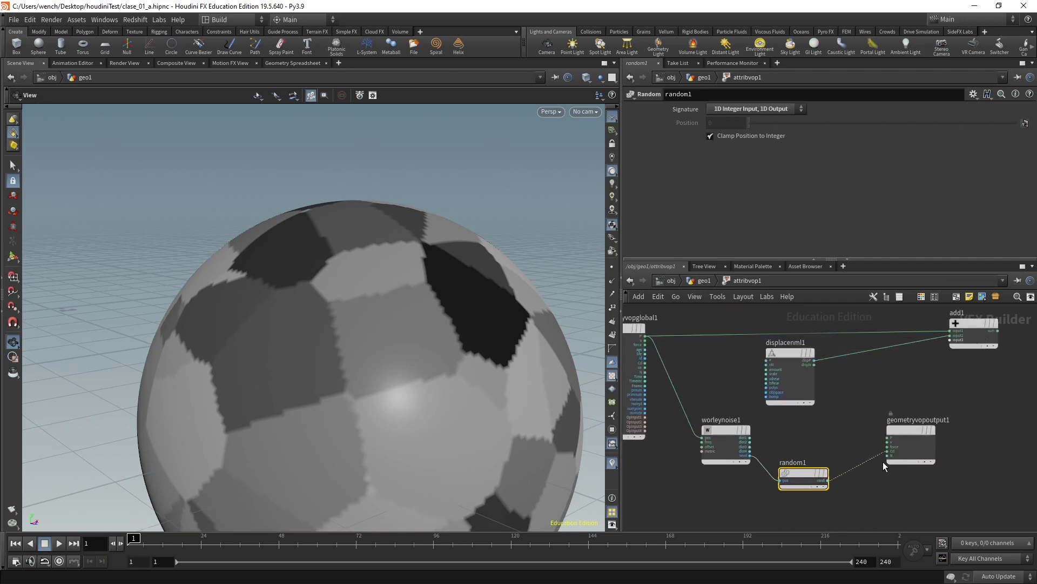
- Detach random1 and park it above the network, then move geometryvopoutput1 farther away and displacenml1 beside worleynoise1
{"action": "mouse_move", "coordinate": [843, 447]}
{"action": "left_mouse_down"}
{"action": "mouse_move", "coordinate": [786, 458]}
{"action": "mouse_move", "coordinate": [763, 476]}
{"action": "mouse_move", "coordinate": [859, 524]}
{"action": "mouse_move", "coordinate": [776, 494]}
{"action": "mouse_move", "coordinate": [744, 307]}
{"action": "left_mouse_up"}
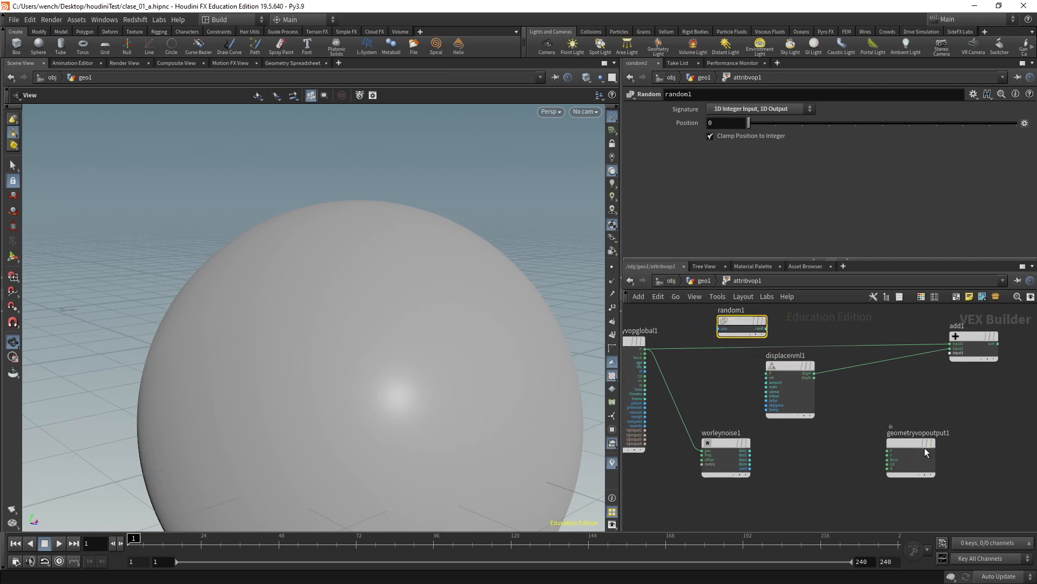
{"action": "left_click_drag", "start_coordinate": [927, 452], "coordinate": [1033, 455]}
{"action": "left_click_drag", "start_coordinate": [776, 372], "coordinate": [805, 425]}
- Connect worleynoise1's dist1 output to displacenml1's amount input
{"action": "scroll", "coordinate": [766, 453], "scroll_direction": "up", "scroll_amount": 2}
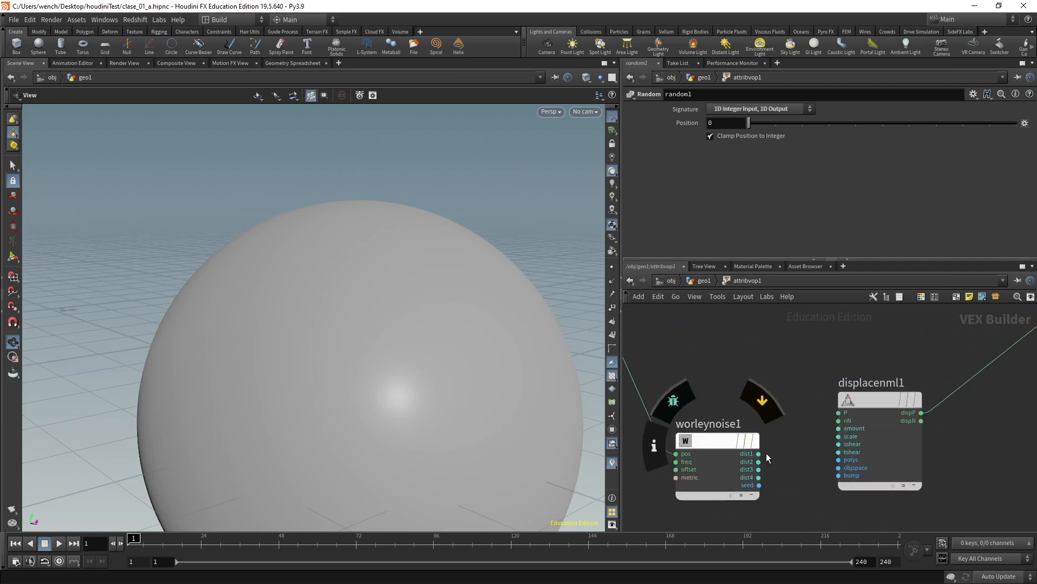
{"action": "left_click_drag", "start_coordinate": [766, 453], "coordinate": [832, 431]}
{"action": "scroll", "coordinate": [789, 398], "scroll_direction": "down", "scroll_amount": 2}
- Reposition add1, connect its sum to geometryvopoutput1's P input, and inspect the displaced sphere
{"action": "scroll", "coordinate": [789, 397], "scroll_direction": "down", "scroll_amount": 2}
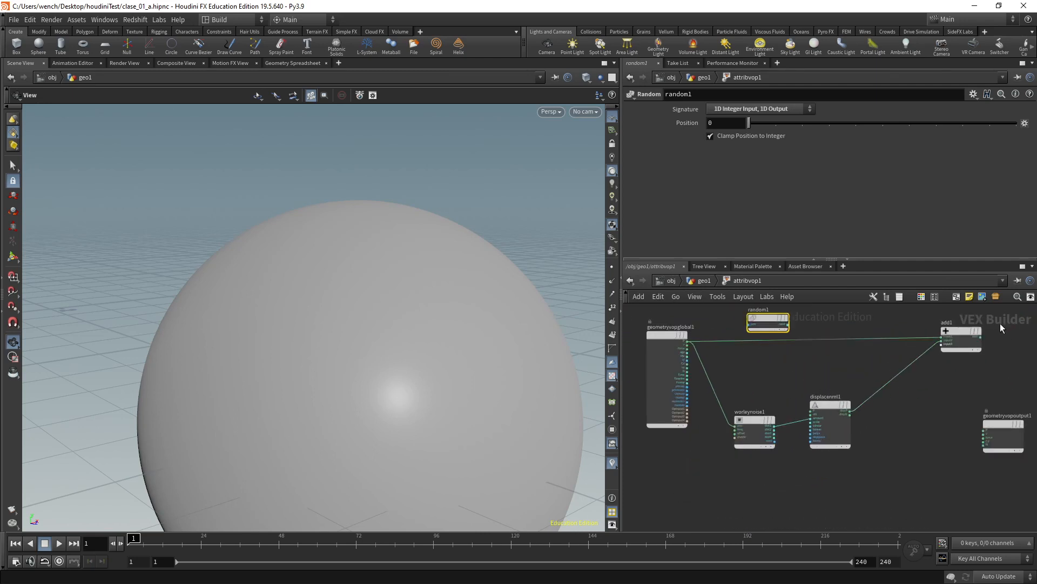
{"action": "left_click_drag", "start_coordinate": [963, 331], "coordinate": [939, 350]}
{"action": "scroll", "coordinate": [967, 360], "scroll_direction": "up", "scroll_amount": 3}
{"action": "left_click_drag", "start_coordinate": [1002, 415], "coordinate": [1008, 350]}
{"action": "scroll", "coordinate": [456, 313], "scroll_direction": "down", "scroll_amount": 6}
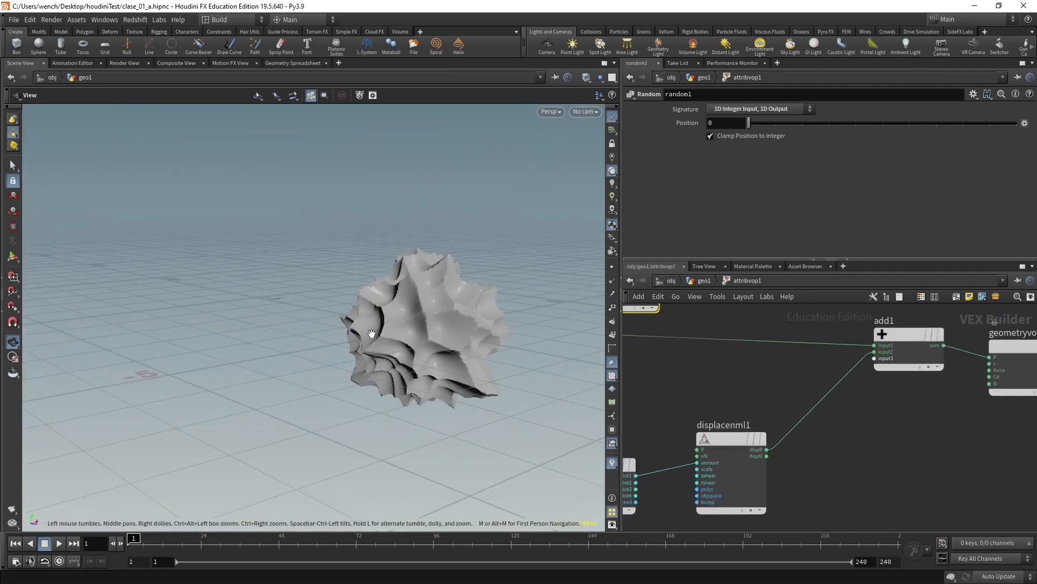
{"action": "scroll", "coordinate": [835, 373], "scroll_direction": "down", "scroll_amount": 2}
- Reset worleynoise1's Frequency to its default of 1 on all axes and inspect the displaced shape
{"action": "left_click", "coordinate": [743, 430]}
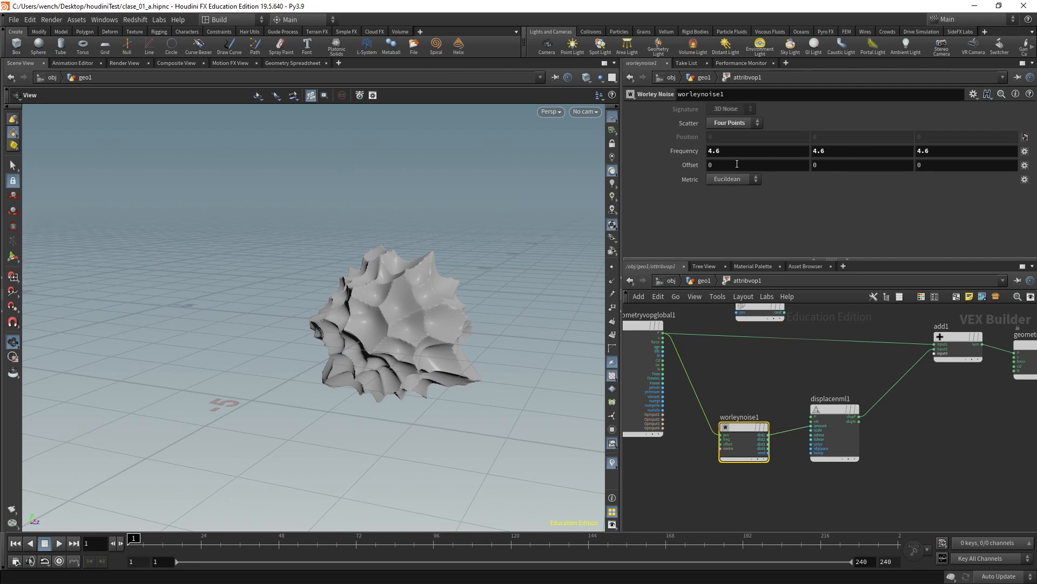
{"action": "right_click", "coordinate": [689, 151]}
{"action": "left_click", "coordinate": [719, 325]}
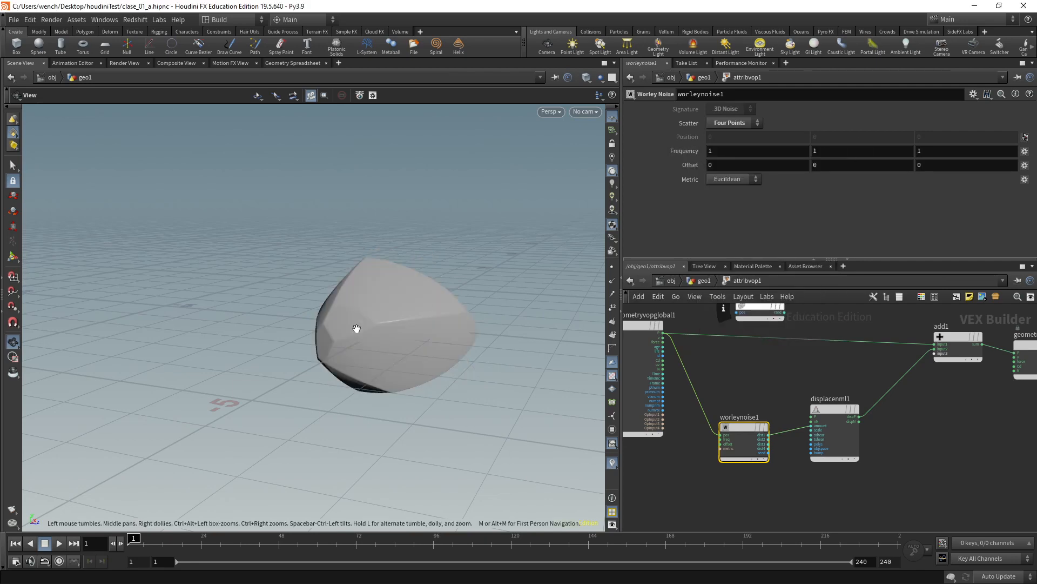
{"action": "left_click_drag", "start_coordinate": [357, 329], "coordinate": [308, 338]}
{"action": "scroll", "coordinate": [832, 362], "scroll_direction": "down", "scroll_amount": 2}
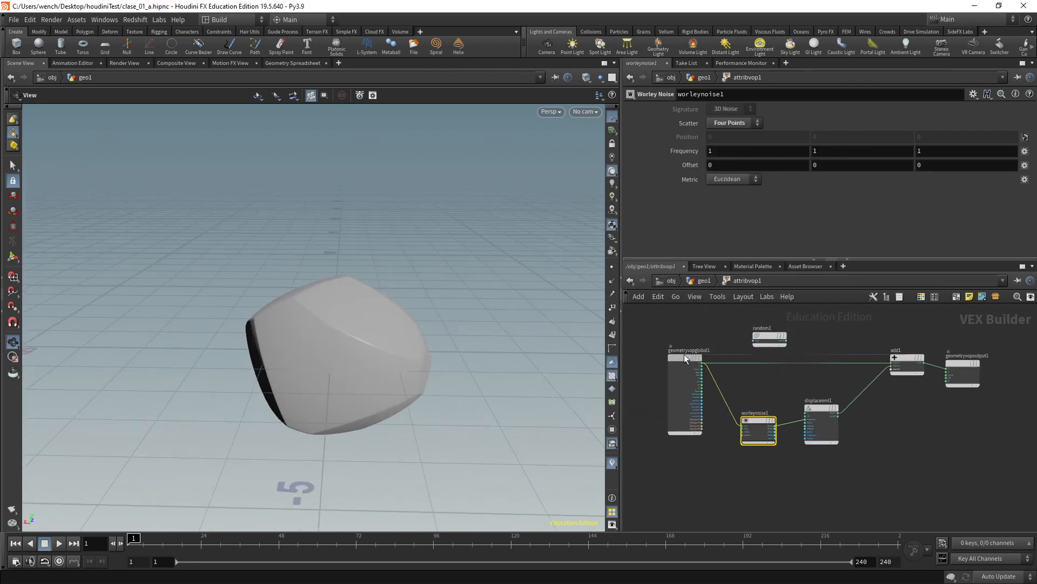
- Tidy the placement of geometryvopglobal1 and add1 in the network, then select displacenml1
{"action": "left_click_drag", "start_coordinate": [684, 354], "coordinate": [684, 360]}
{"action": "left_click_drag", "start_coordinate": [908, 358], "coordinate": [906, 364]}
{"action": "left_click", "coordinate": [822, 407]}
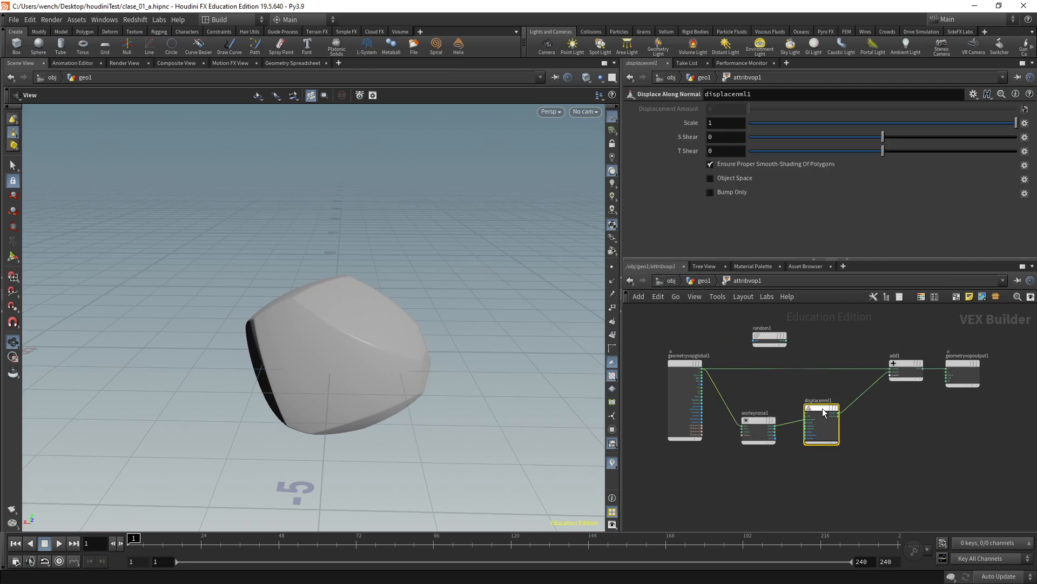
- Show the list of available VOP nodes beside the network to view the Noise operators
{"action": "scroll", "coordinate": [372, 350], "scroll_direction": "up", "scroll_amount": 3}
{"action": "middle_click_drag", "start_coordinate": [733, 435], "coordinate": [767, 473]}
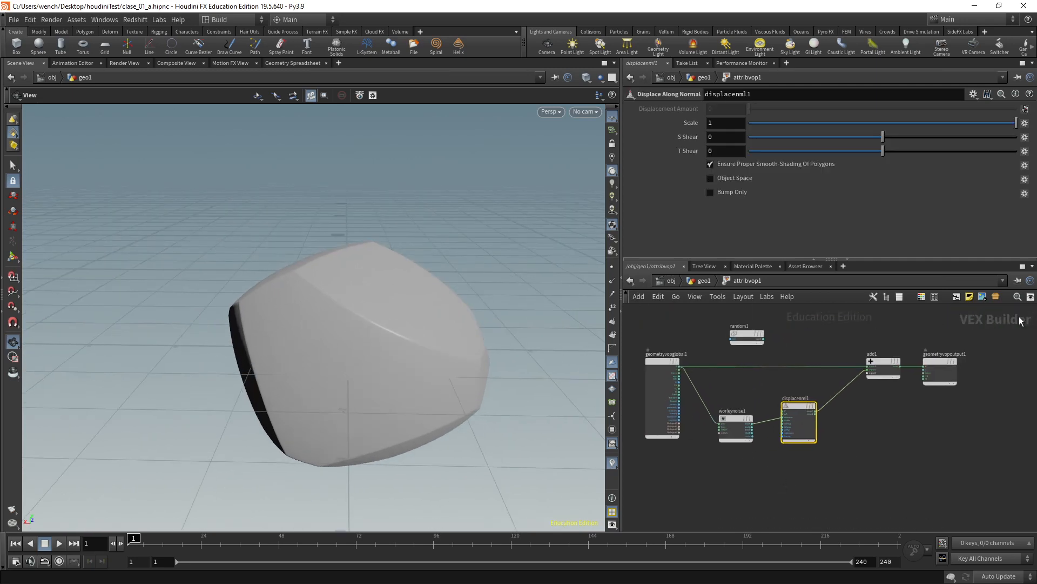
{"action": "left_click", "coordinate": [877, 297]}
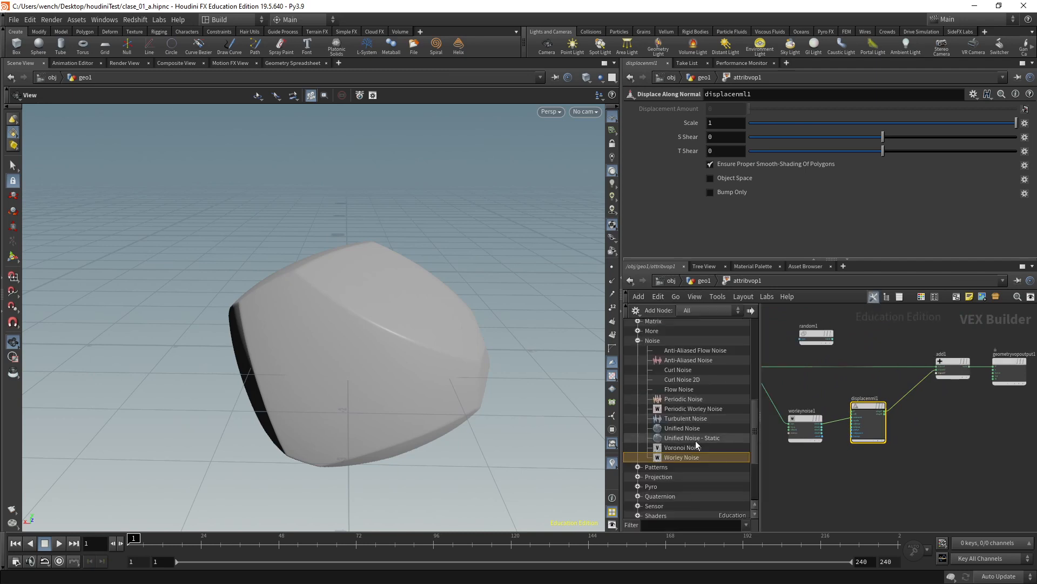
- Add a Turbulent Noise node below worleynoise1 from the Noise operators, then hide the node list
{"action": "left_click", "coordinate": [692, 371]}
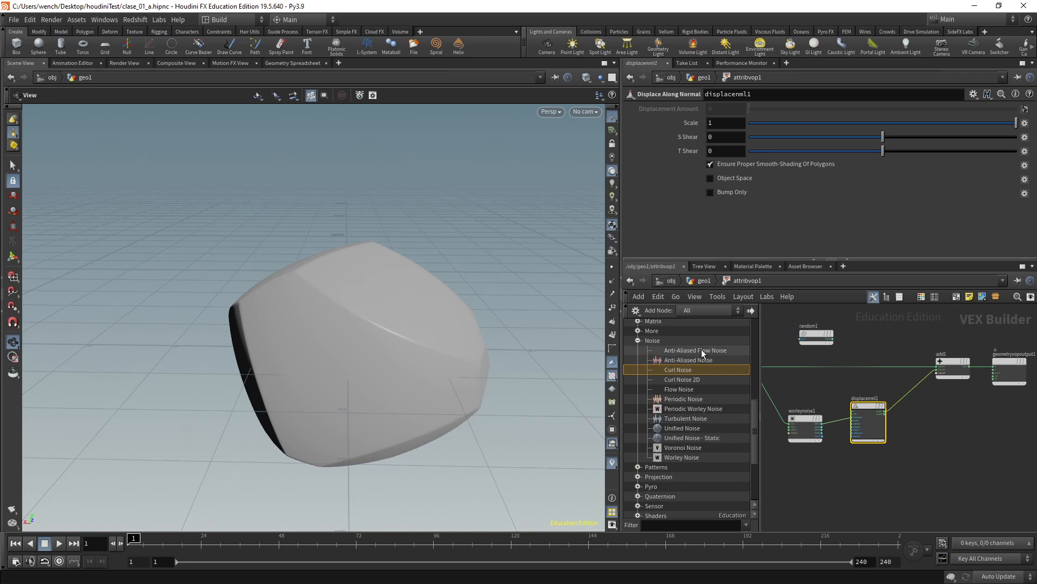
{"action": "left_click", "coordinate": [694, 419]}
{"action": "left_click_drag", "start_coordinate": [683, 420], "coordinate": [820, 469]}
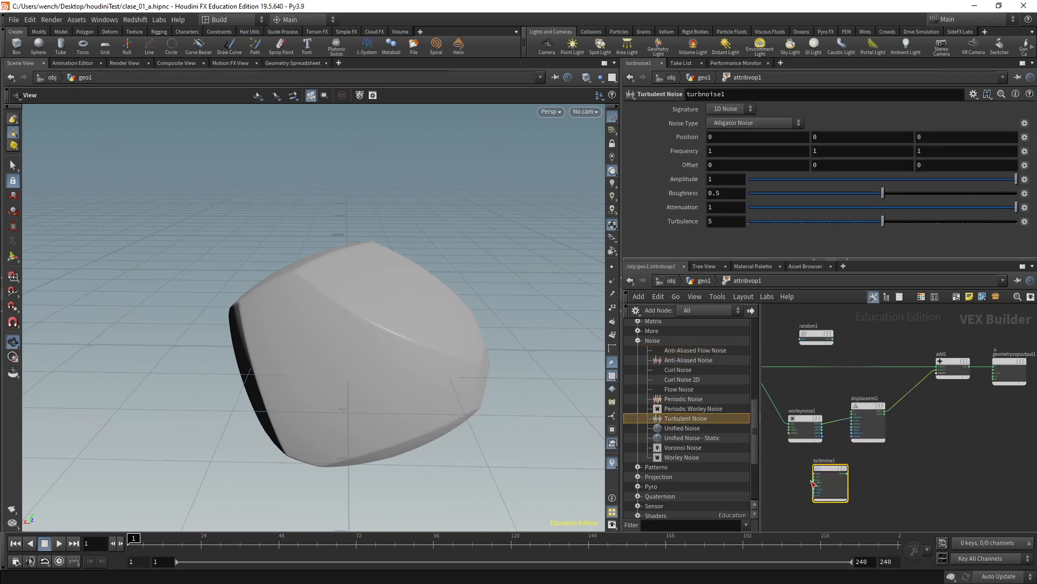
{"action": "left_click", "coordinate": [874, 298]}
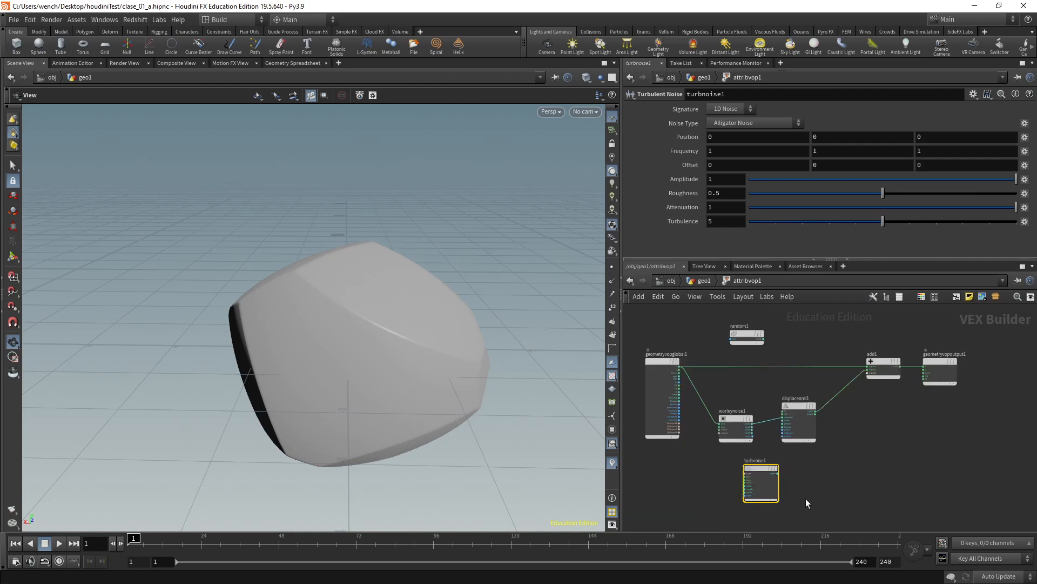
- Connect geometryvopglobal1's P output to turbnoise1's pos input
{"action": "scroll", "coordinate": [805, 498], "scroll_direction": "up", "scroll_amount": 2}
{"action": "scroll", "coordinate": [702, 399], "scroll_direction": "up", "scroll_amount": 2}
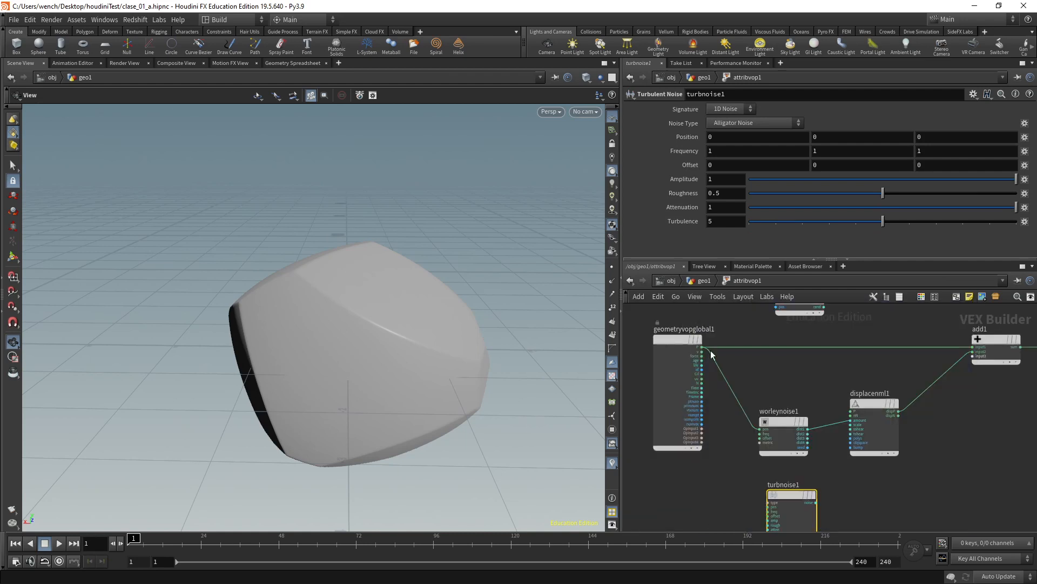
{"action": "middle_click_drag", "start_coordinate": [694, 389], "coordinate": [696, 367]}
{"action": "left_click_drag", "start_coordinate": [704, 328], "coordinate": [769, 484]}
{"action": "scroll", "coordinate": [793, 481], "scroll_direction": "up", "scroll_amount": 2}
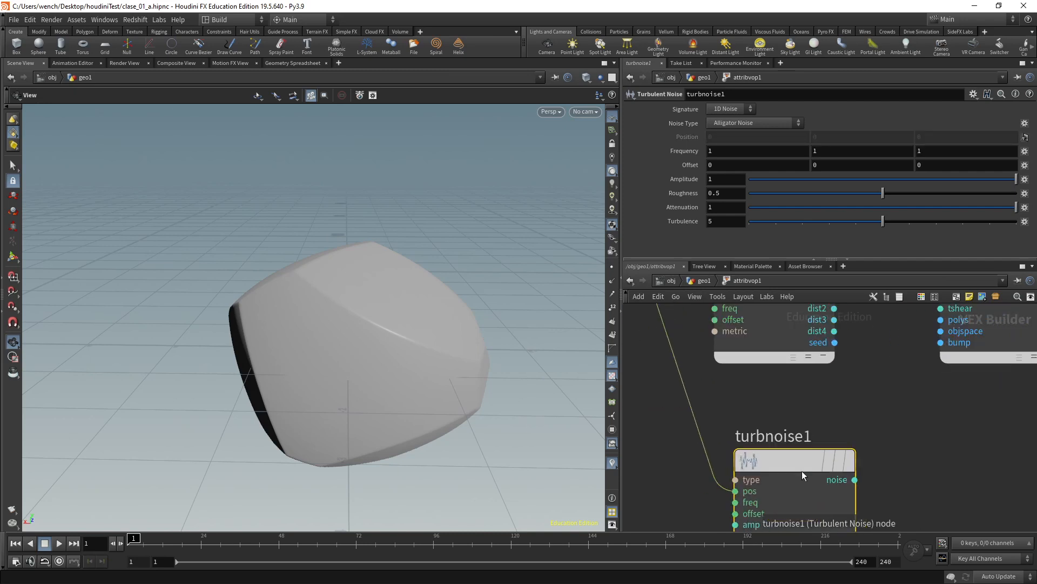
- Duplicate displacenml1 next to turbnoise1 and connect turbnoise1's noise output to the copy's amount input
{"action": "scroll", "coordinate": [782, 458], "scroll_direction": "down", "scroll_amount": 4}
{"action": "left_click_drag", "start_coordinate": [793, 443], "coordinate": [804, 471]}
{"action": "left_click_drag", "start_coordinate": [847, 380], "coordinate": [877, 461], "text": "alt"}
{"action": "scroll", "coordinate": [892, 444], "scroll_direction": "up", "scroll_amount": 2}
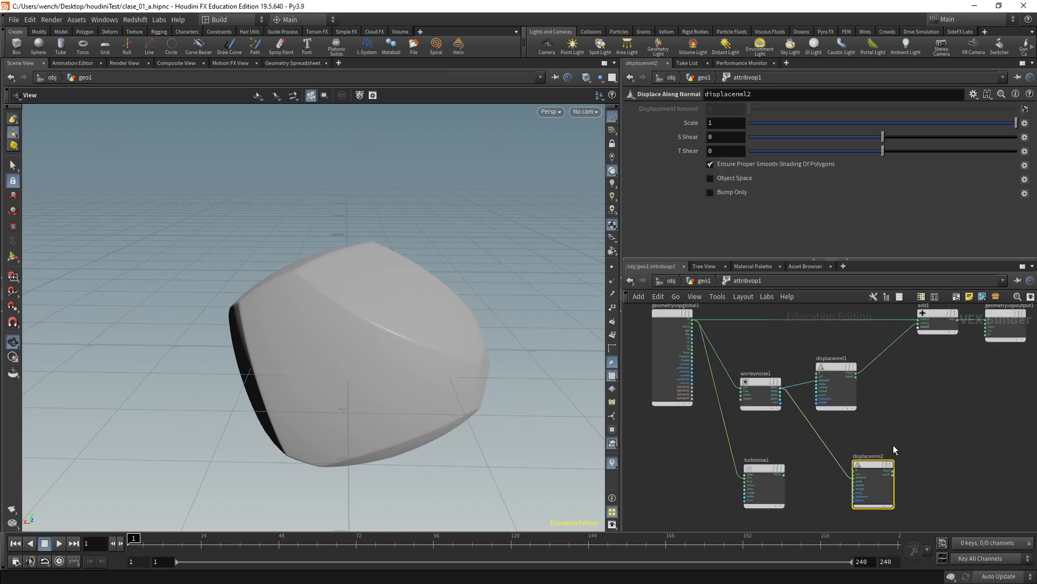
{"action": "middle_click_drag", "start_coordinate": [893, 445], "coordinate": [883, 417]}
{"action": "left_click_drag", "start_coordinate": [773, 447], "coordinate": [843, 446]}
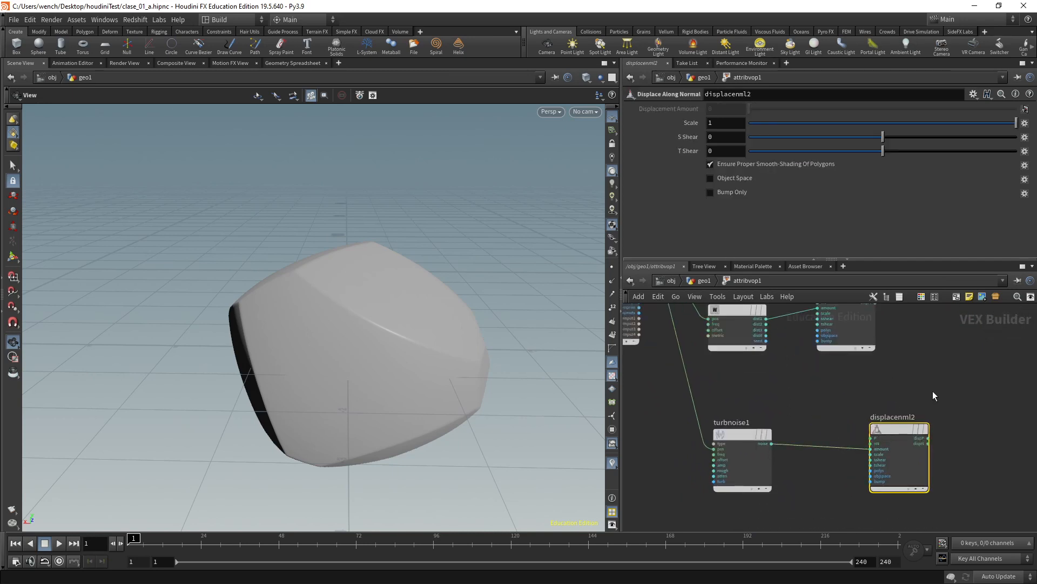
- Connect displacenml2's dispP output to the next free input of add1
{"action": "middle_click_drag", "start_coordinate": [885, 418], "coordinate": [847, 436]}
{"action": "scroll", "coordinate": [843, 439], "scroll_direction": "down", "scroll_amount": 2}
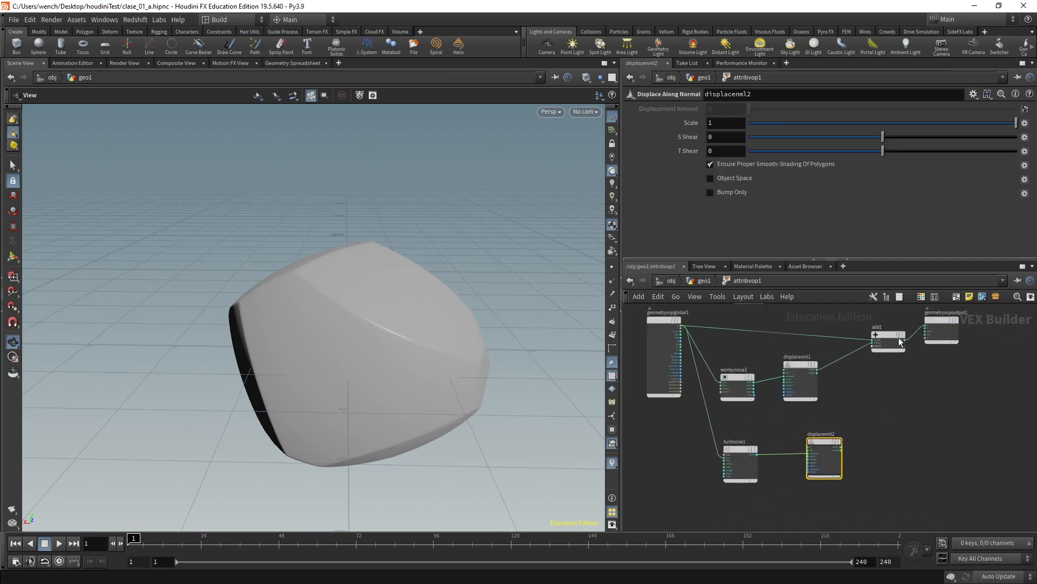
{"action": "scroll", "coordinate": [845, 378], "scroll_direction": "up", "scroll_amount": 3}
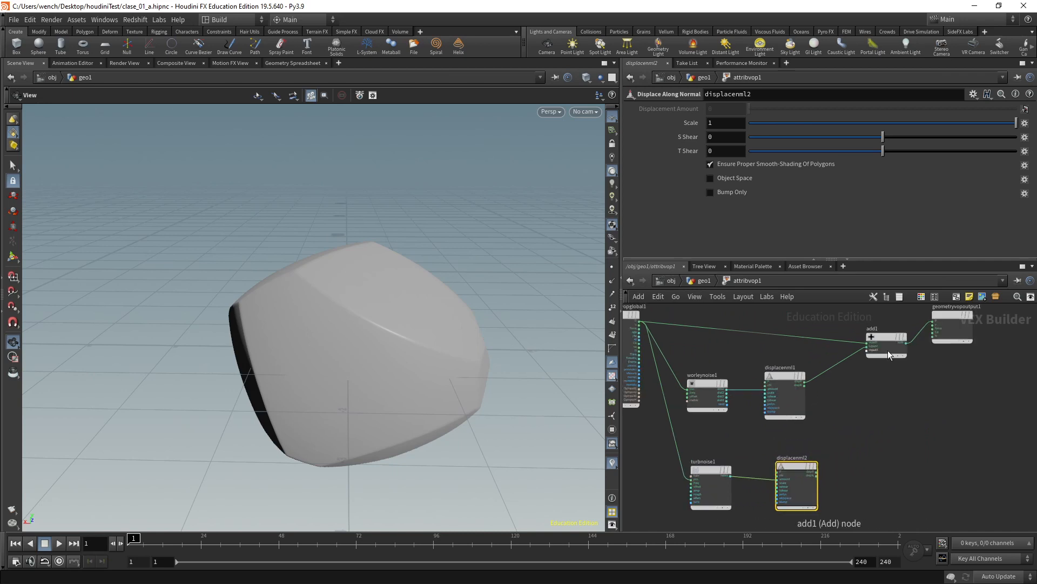
{"action": "left_click_drag", "start_coordinate": [790, 485], "coordinate": [851, 343]}
{"action": "scroll", "coordinate": [369, 369], "scroll_direction": "down", "scroll_amount": 3}
{"action": "scroll", "coordinate": [877, 403], "scroll_direction": "down", "scroll_amount": 2}
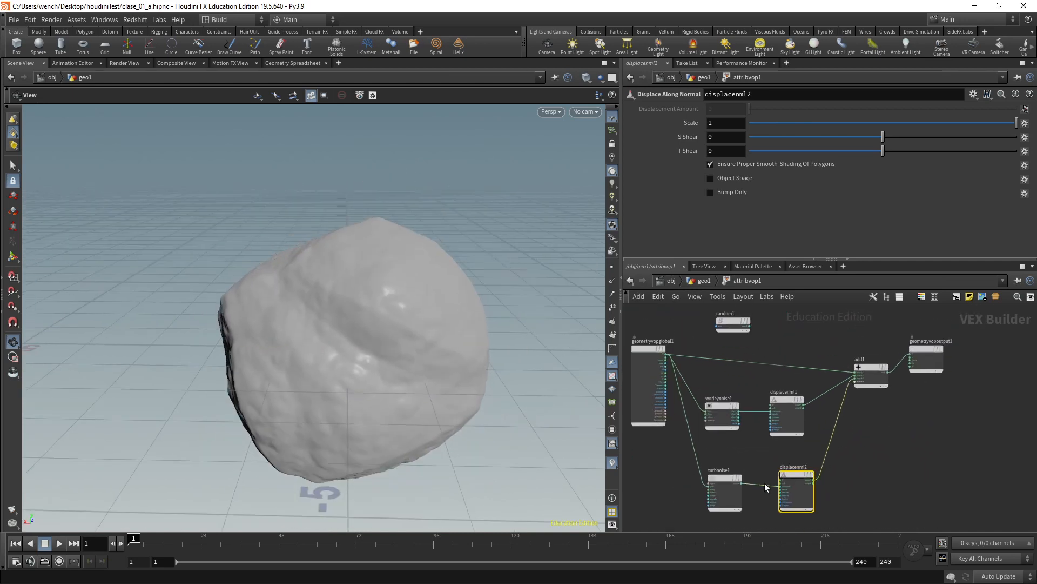
- Set turbnoise1's Amplitude to -1 and inspect the displaced shape
{"action": "left_click", "coordinate": [734, 496]}
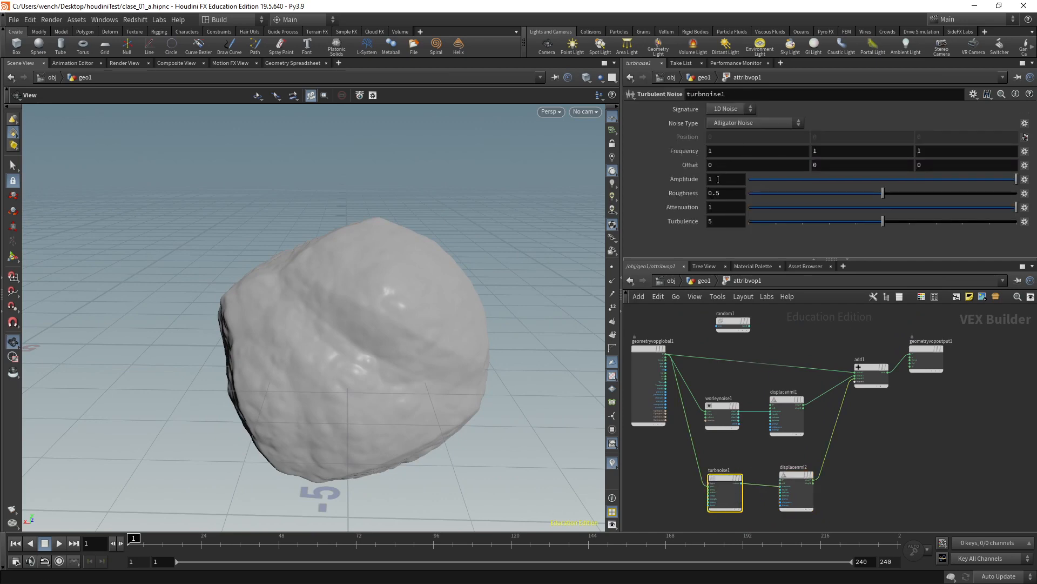
{"action": "left_click_drag", "start_coordinate": [912, 179], "coordinate": [698, 174]}
{"action": "left_click_drag", "start_coordinate": [411, 303], "coordinate": [546, 363]}
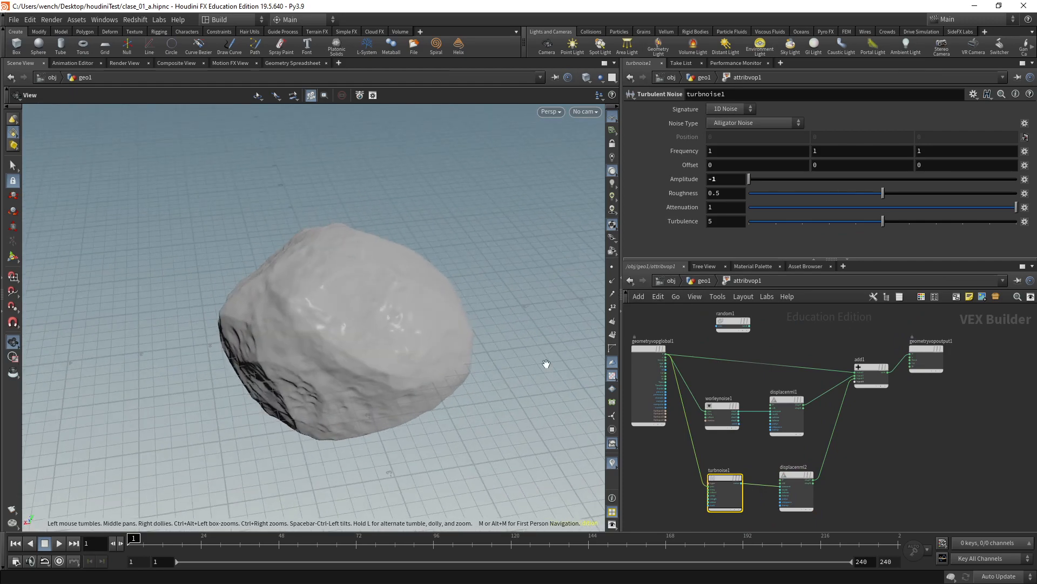
- Move turbnoise1 and displacenml2 further down together and disconnect displacenml2 from add1
{"action": "middle_click_drag", "start_coordinate": [817, 468], "coordinate": [799, 453]}
{"action": "left_click", "coordinate": [774, 456], "text": "shift"}
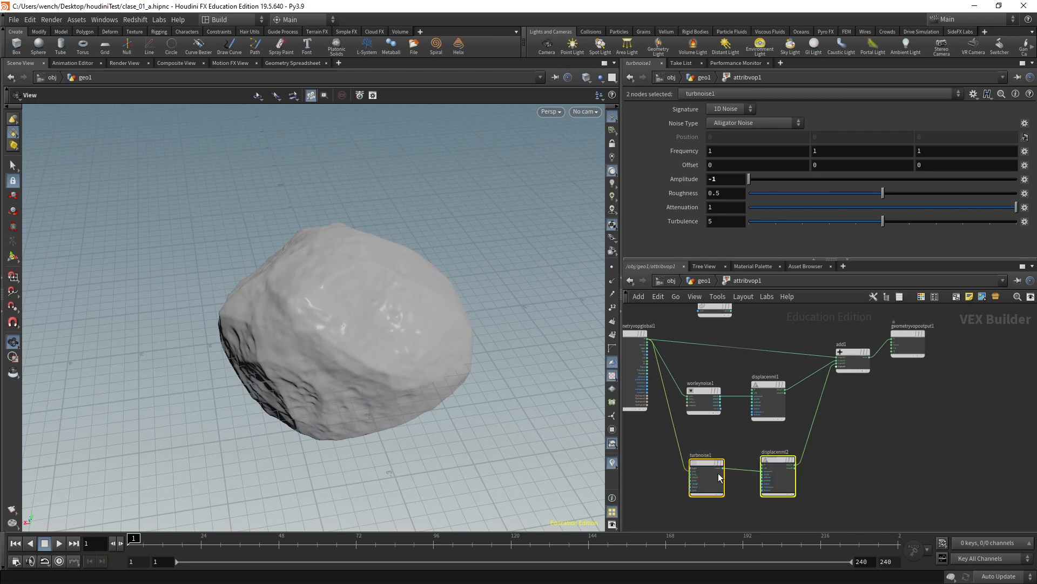
{"action": "left_click_drag", "start_coordinate": [774, 457], "coordinate": [769, 484]}
{"action": "middle_click_drag", "start_coordinate": [739, 420], "coordinate": [758, 410]}
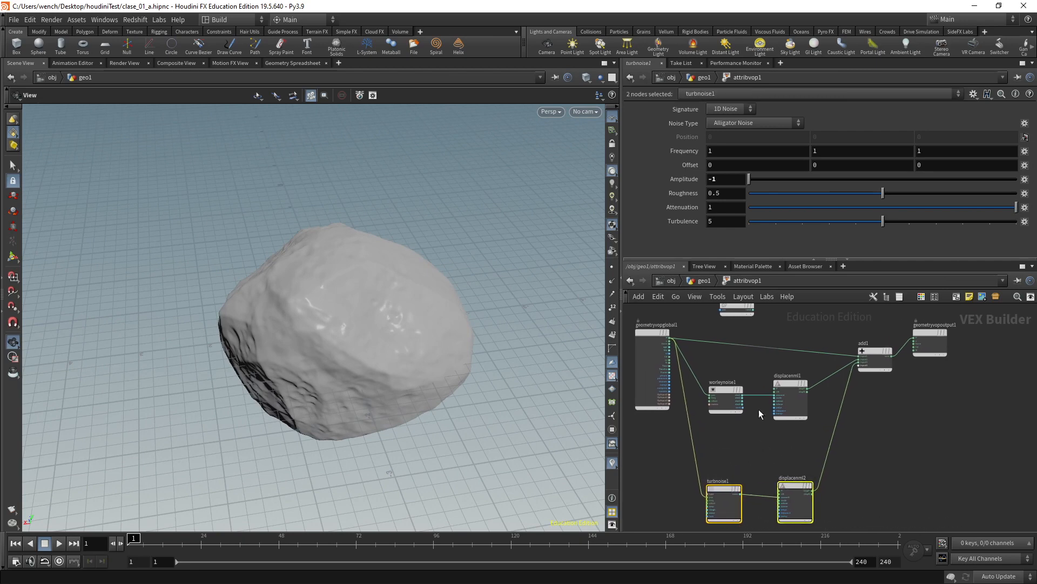
{"action": "left_click_drag", "start_coordinate": [830, 432], "coordinate": [840, 435]}
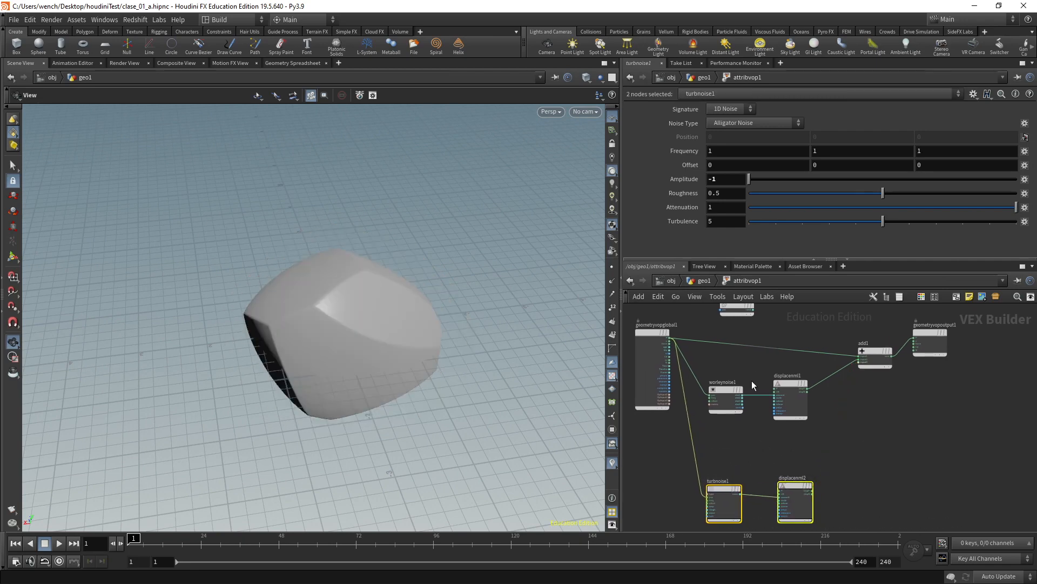
- View the Worley shape up close, try shifting worleynoise1's Offset, and undo the change
{"action": "right_click_drag", "start_coordinate": [324, 317], "coordinate": [425, 327]}
{"action": "middle_click_drag", "start_coordinate": [424, 327], "coordinate": [413, 272]}
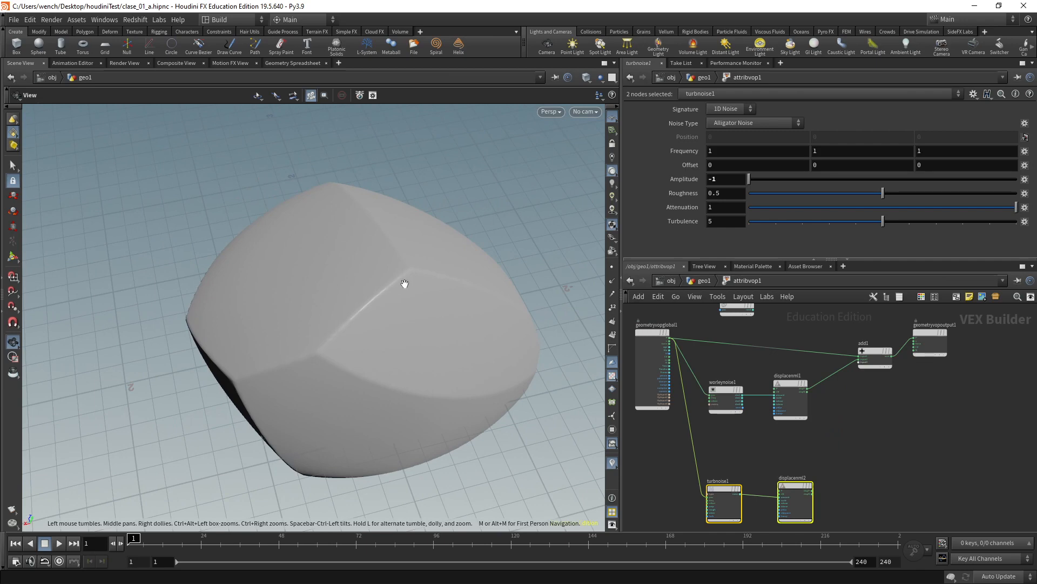
{"action": "left_click", "coordinate": [740, 397]}
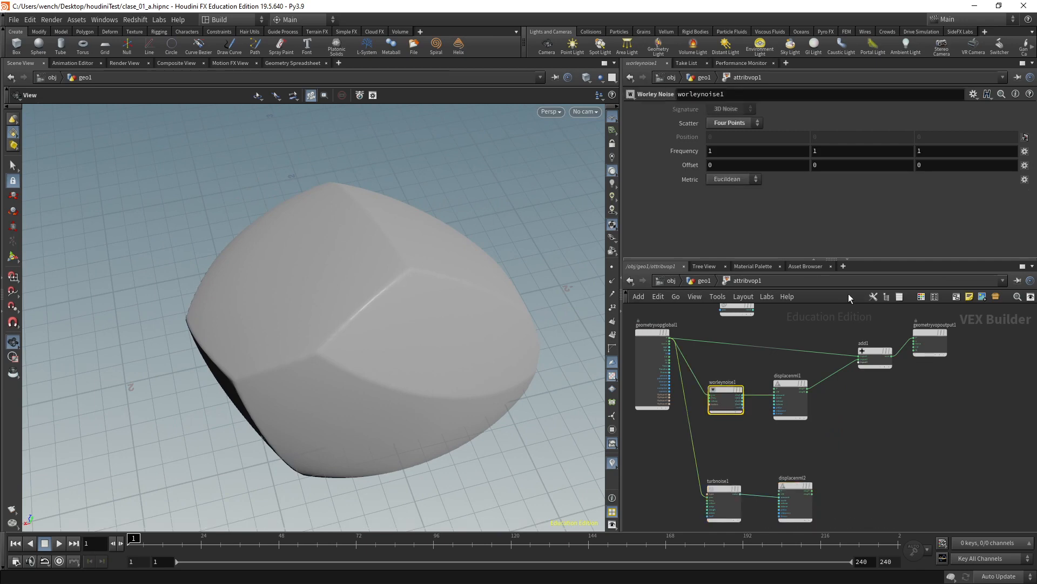
{"action": "mouse_move", "coordinate": [682, 164]}
{"action": "middle_mouse_down"}
{"action": "mouse_move", "coordinate": [846, 159]}
{"action": "mouse_move", "coordinate": [677, 170]}
{"action": "middle_mouse_up"}
{"action": "key", "text": "ctrl+z"}
{"action": "scroll", "coordinate": [744, 402], "scroll_direction": "down", "scroll_amount": 2}
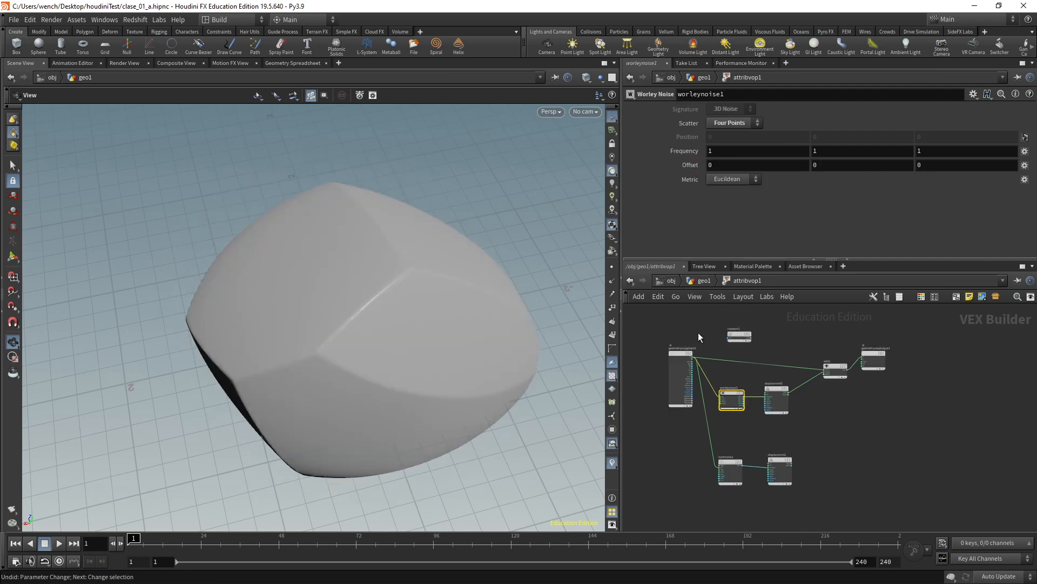
- Move geometryvopglobal1 farther away from worleynoise1 to make room between them
{"action": "left_click", "coordinate": [680, 367]}
{"action": "left_click_drag", "start_coordinate": [679, 368], "coordinate": [641, 357]}
{"action": "scroll", "coordinate": [691, 416], "scroll_direction": "up", "scroll_amount": 3}
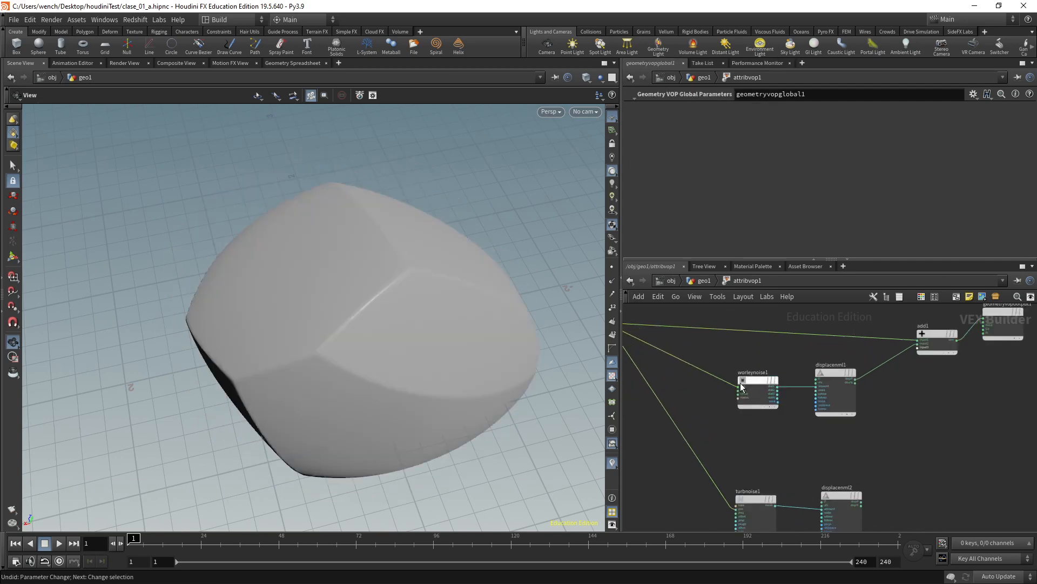
- Locate worleynoise1's offset input, scrub its Offset parameter once more, and undo the change
{"action": "scroll", "coordinate": [770, 379], "scroll_direction": "up", "scroll_amount": 4}
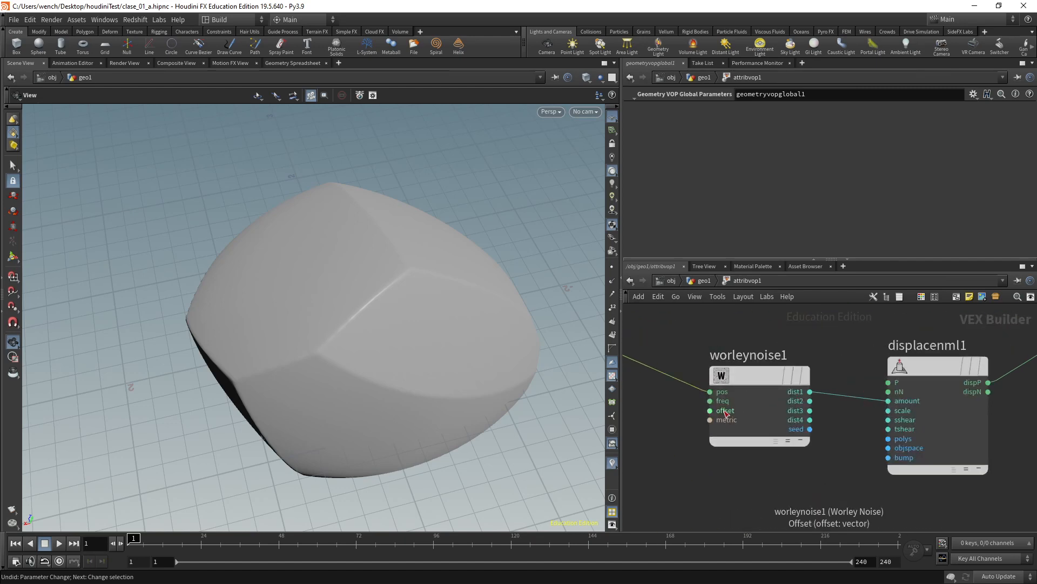
{"action": "left_click", "coordinate": [759, 378]}
{"action": "middle_click_drag", "start_coordinate": [716, 164], "coordinate": [729, 162]}
{"action": "key", "text": "ctrl+z"}
{"action": "scroll", "coordinate": [685, 424], "scroll_direction": "down", "scroll_amount": 4}
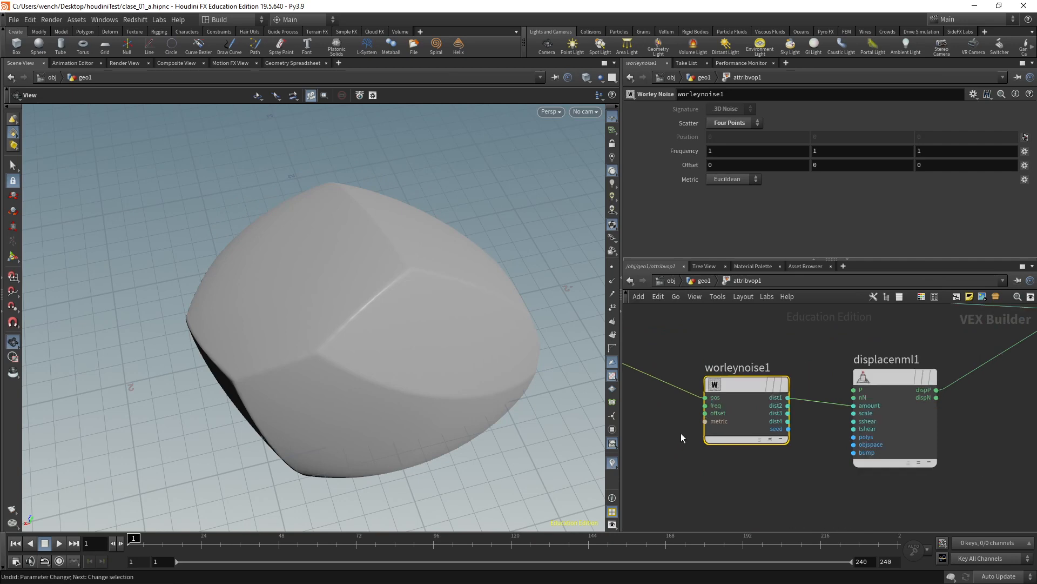
- Place turbnoise1 ahead of worleynoise1 and set its Signature to 3D Noise to match the three-component Offset
{"action": "left_click_drag", "start_coordinate": [780, 510], "coordinate": [683, 431]}
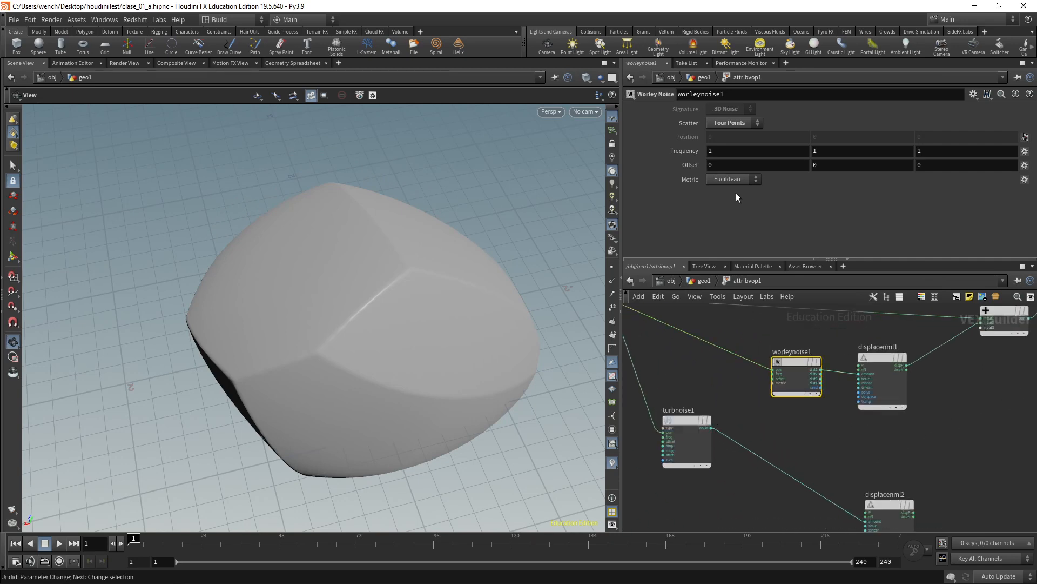
{"action": "left_click", "coordinate": [834, 165]}
{"action": "left_click", "coordinate": [939, 165]}
{"action": "left_click", "coordinate": [693, 440]}
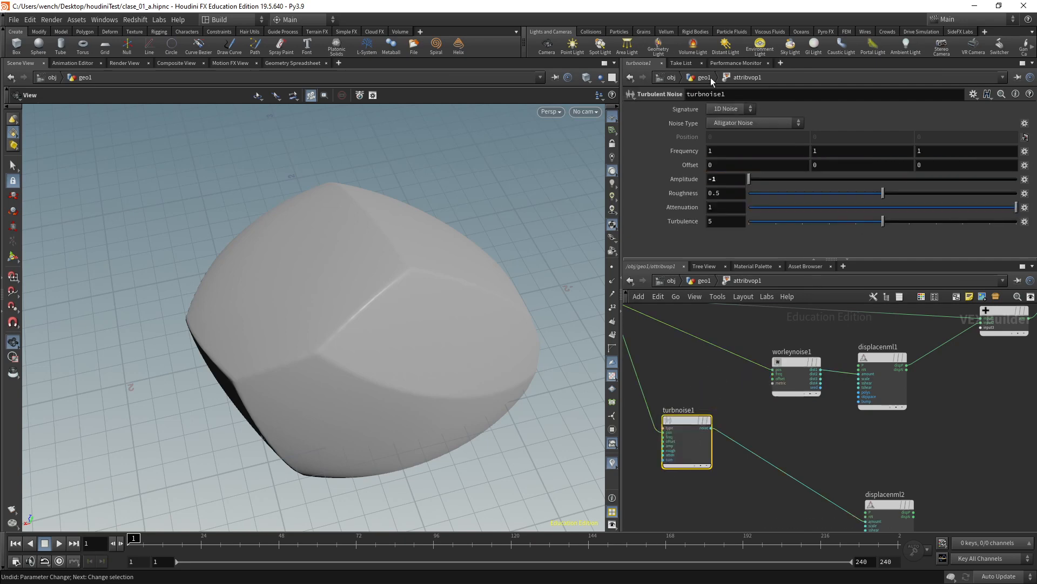
{"action": "left_click", "coordinate": [715, 109]}
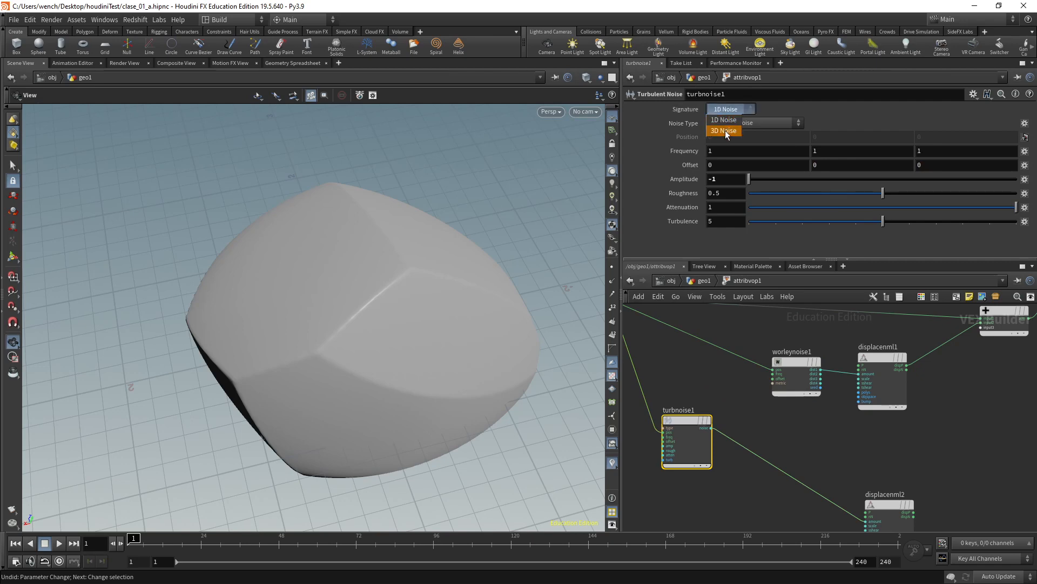
{"action": "left_click", "coordinate": [792, 391]}
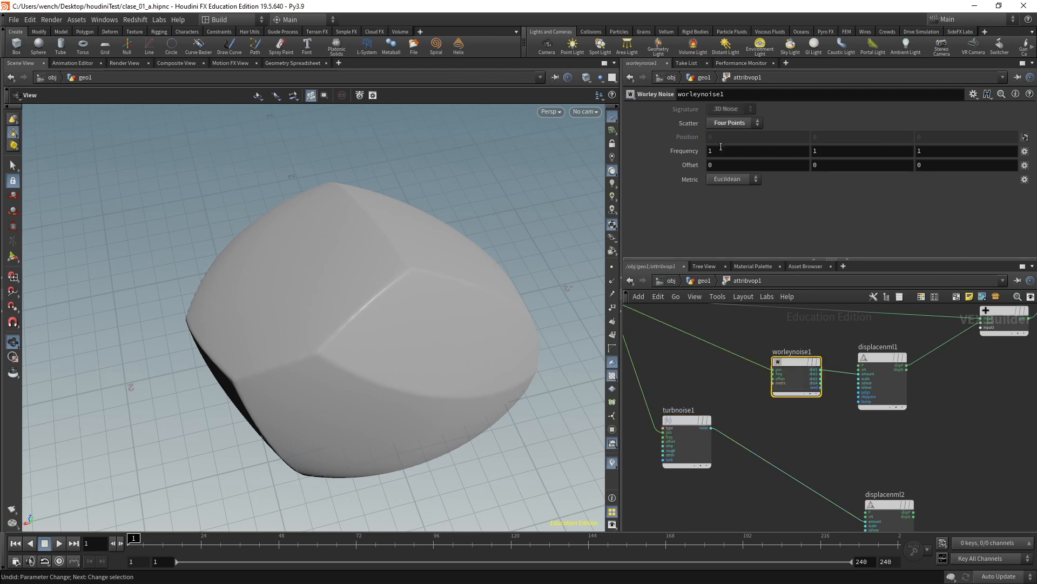
{"action": "left_click", "coordinate": [919, 164]}
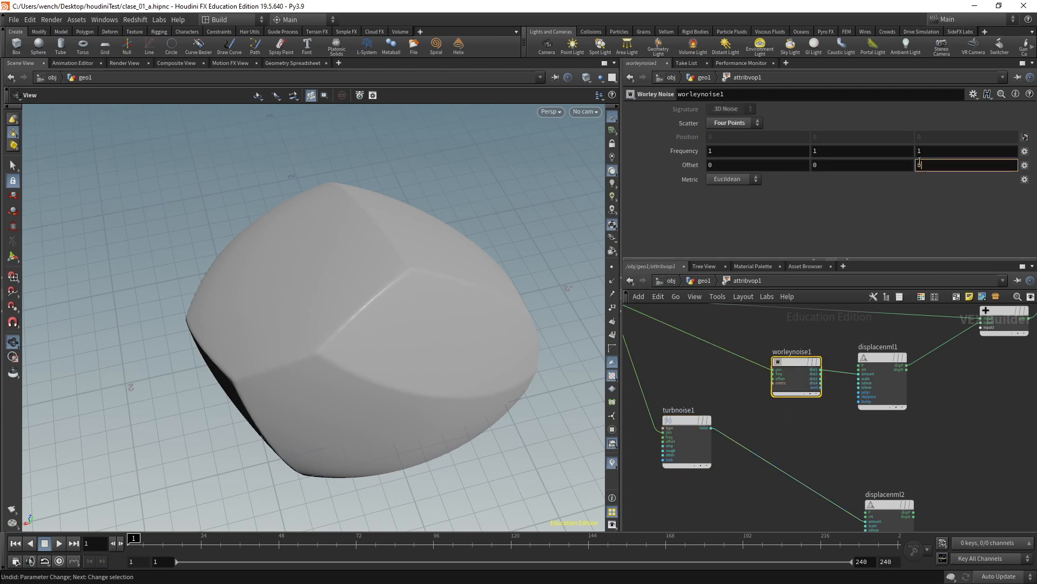
{"action": "left_click", "coordinate": [664, 425]}
{"action": "left_click", "coordinate": [724, 130]}
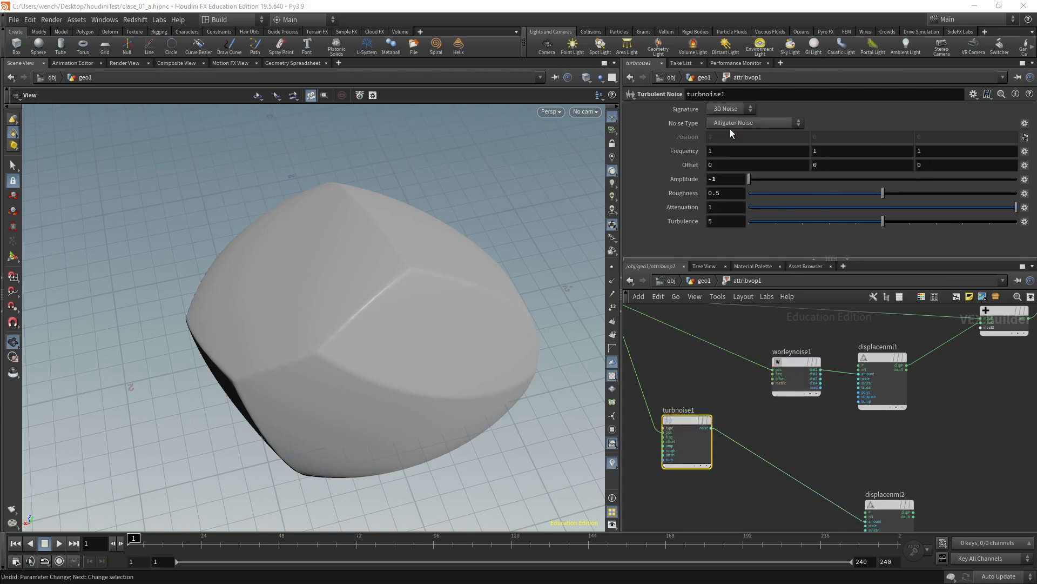
- Connect turbnoise1's noise output to worleynoise1's offset input and inspect the distorted shape
{"action": "scroll", "coordinate": [746, 438], "scroll_direction": "up", "scroll_amount": 3}
{"action": "left_click", "coordinate": [705, 431]}
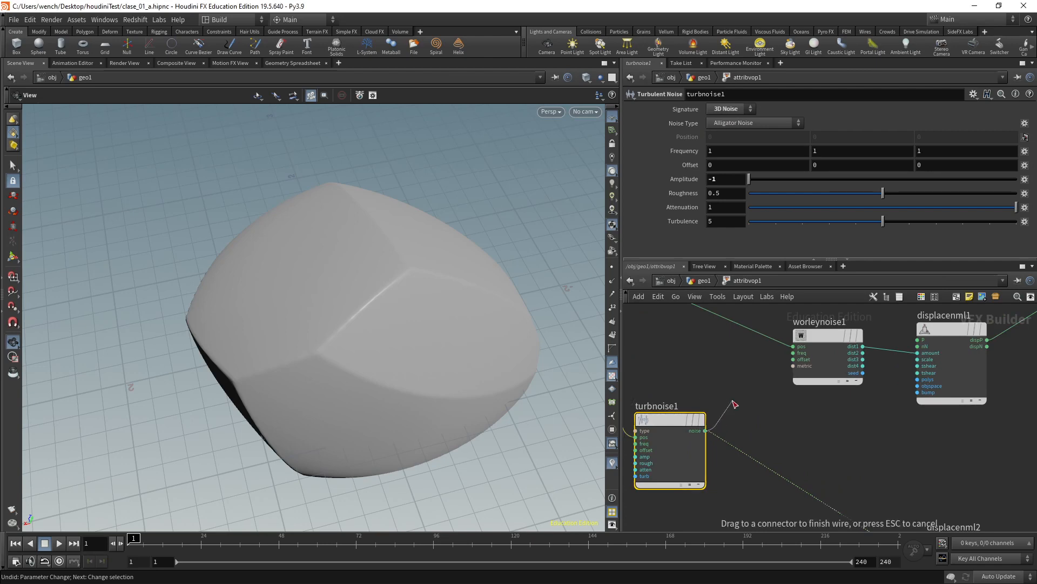
{"action": "left_click", "coordinate": [793, 360]}
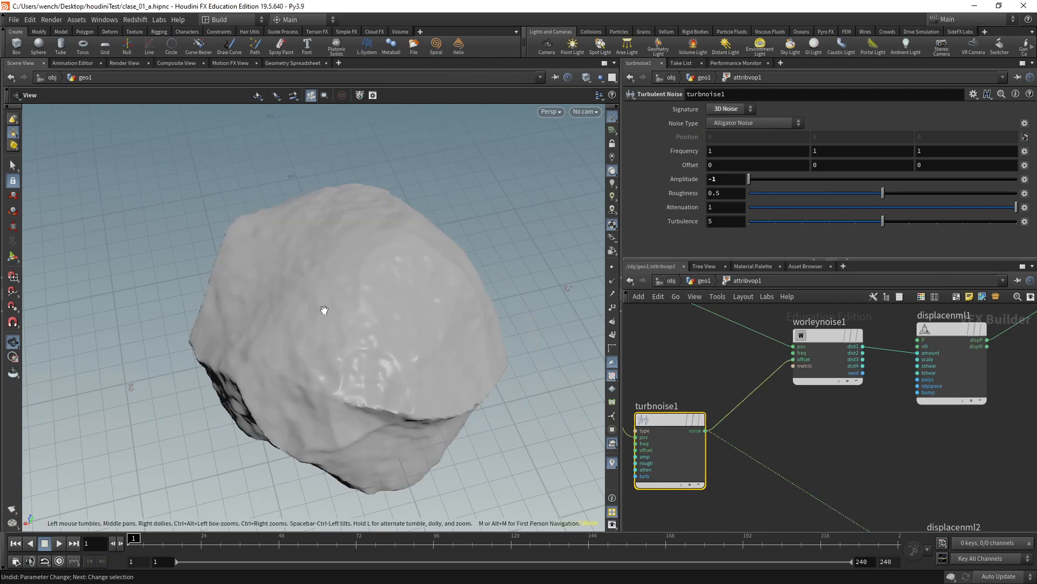
{"action": "left_click_drag", "start_coordinate": [420, 292], "coordinate": [381, 233]}
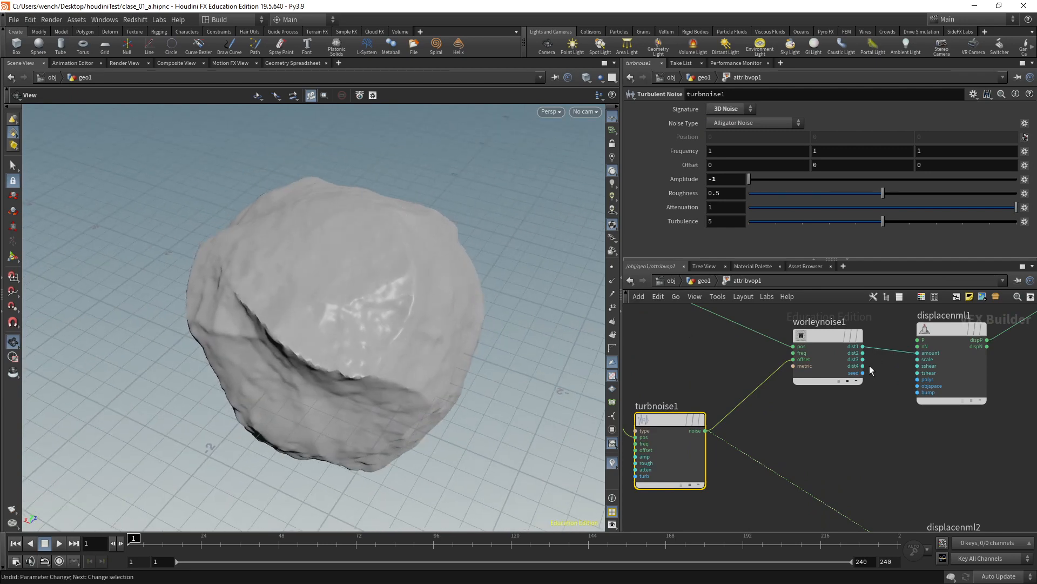
- Try turbnoise1's Amplitude at 0.996, then scrub its Frequency and undo that Frequency change
{"action": "left_click_drag", "start_coordinate": [750, 179], "coordinate": [1004, 167]}
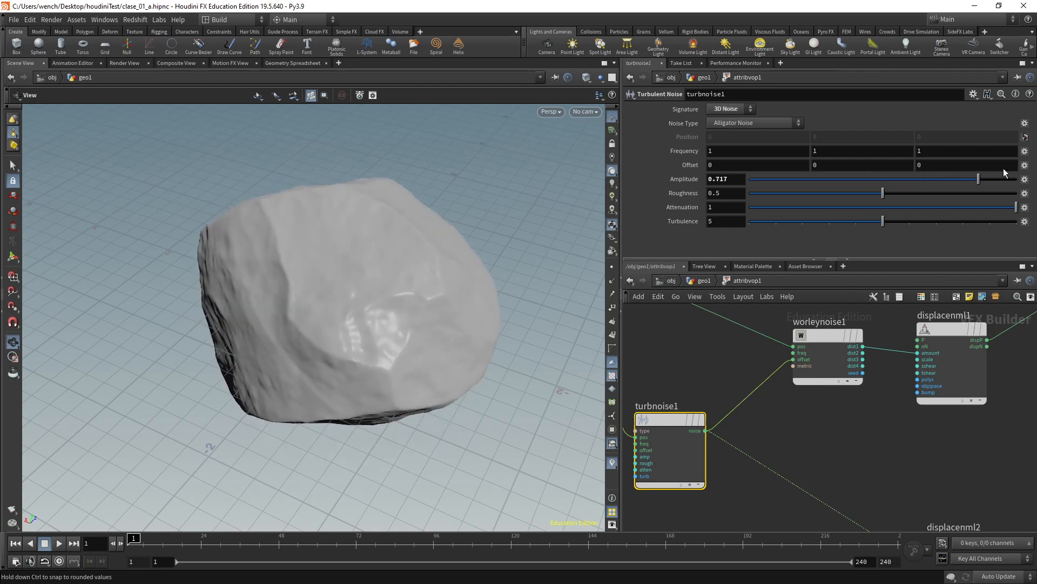
{"action": "left_click_drag", "start_coordinate": [411, 224], "coordinate": [405, 253]}
{"action": "middle_click_drag", "start_coordinate": [674, 150], "coordinate": [702, 148]}
{"action": "key", "text": "ctrl+z"}
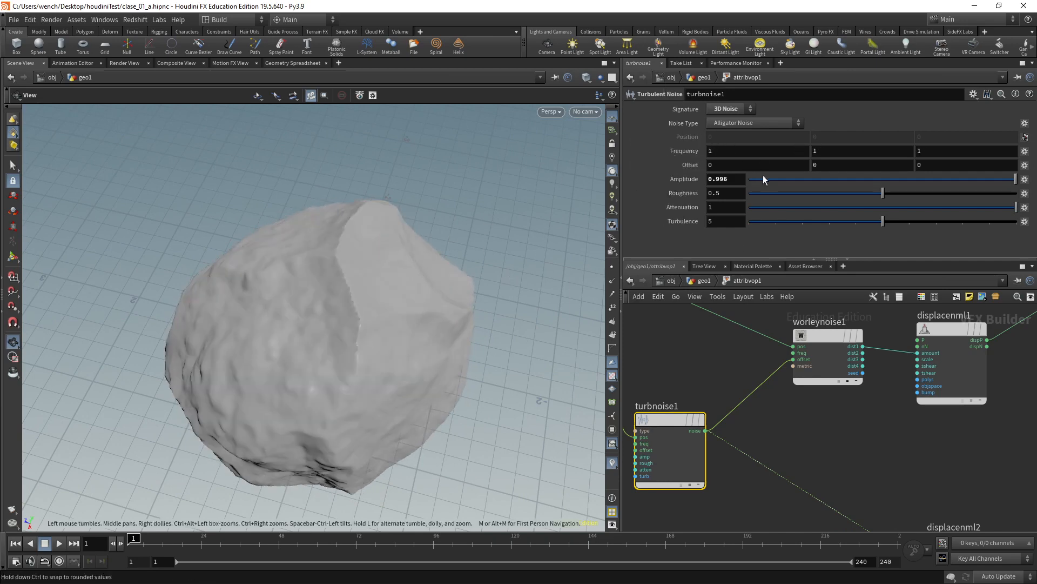
- Set turbnoise1's Amplitude to 1, then inspect the resulting rock shape and the unused displacenml2 branch
{"action": "left_click_drag", "start_coordinate": [763, 178], "coordinate": [838, 172]}
{"action": "left_click", "coordinate": [737, 178]}
{"action": "double_click", "coordinate": [737, 177]}
{"action": "type", "text": "1"}
{"action": "key", "text": "Return"}
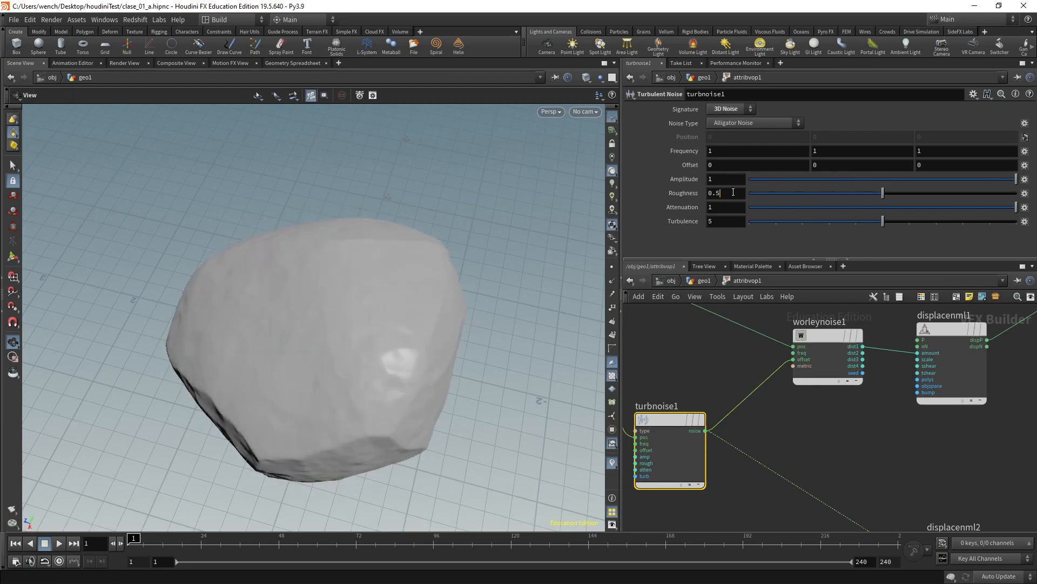
{"action": "left_click_drag", "start_coordinate": [408, 254], "coordinate": [563, 347]}
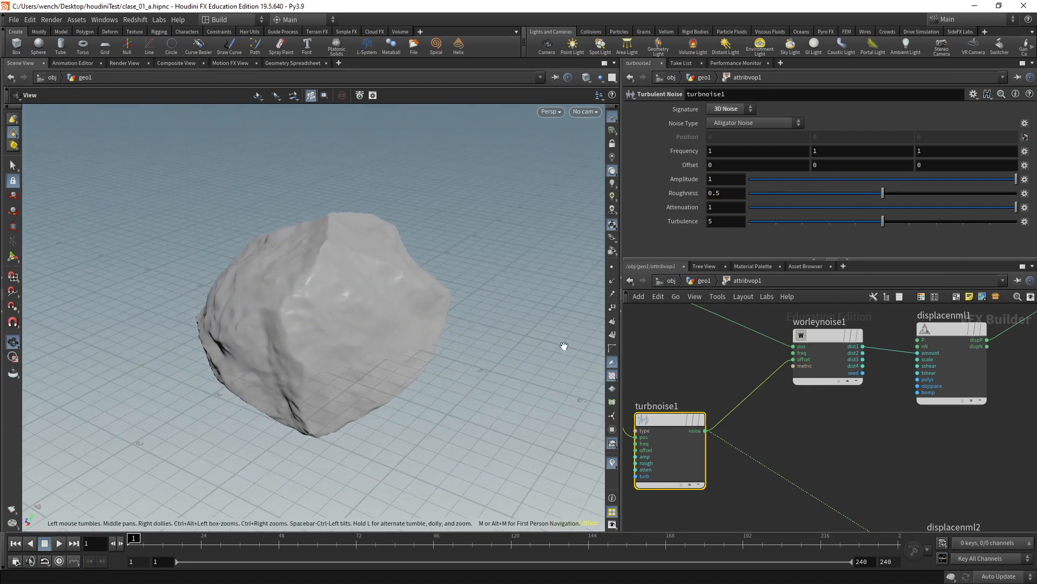
{"action": "scroll", "coordinate": [774, 416], "scroll_direction": "down", "scroll_amount": 3}
{"action": "middle_click_drag", "start_coordinate": [921, 434], "coordinate": [812, 440]}
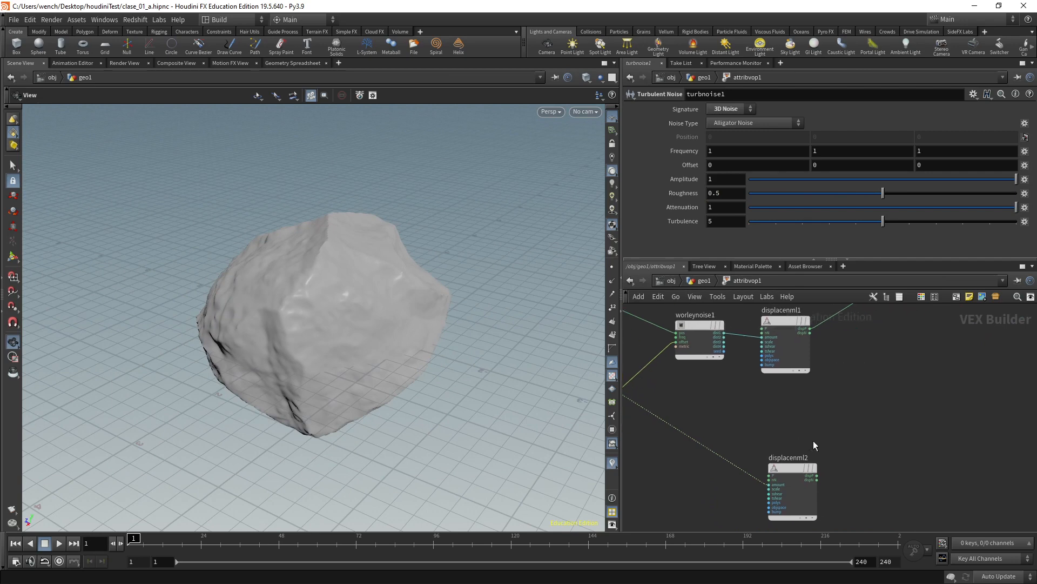
- Tidy the Worley branch by repositioning worleynoise1 and displacenml1 beside turbnoise1
{"action": "left_click_drag", "start_coordinate": [802, 466], "coordinate": [818, 430]}
{"action": "middle_click_drag", "start_coordinate": [758, 417], "coordinate": [826, 441]}
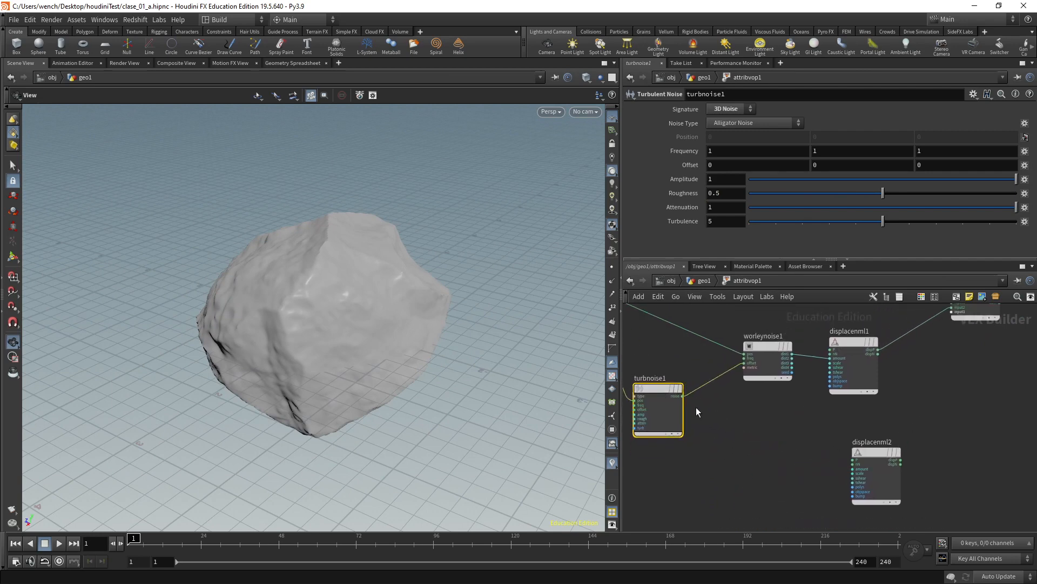
{"action": "scroll", "coordinate": [729, 411], "scroll_direction": "down", "scroll_amount": 2}
{"action": "left_click_drag", "start_coordinate": [367, 302], "coordinate": [420, 204]}
{"action": "scroll", "coordinate": [839, 385], "scroll_direction": "up", "scroll_amount": 2}
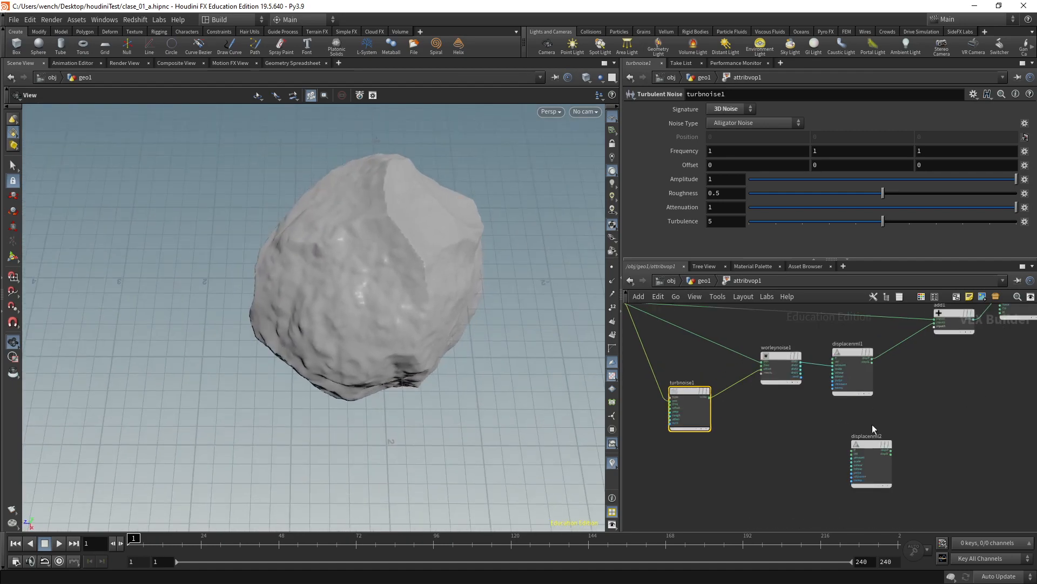
{"action": "middle_click_drag", "start_coordinate": [930, 378], "coordinate": [913, 400]}
{"action": "left_click_drag", "start_coordinate": [761, 377], "coordinate": [757, 362]}
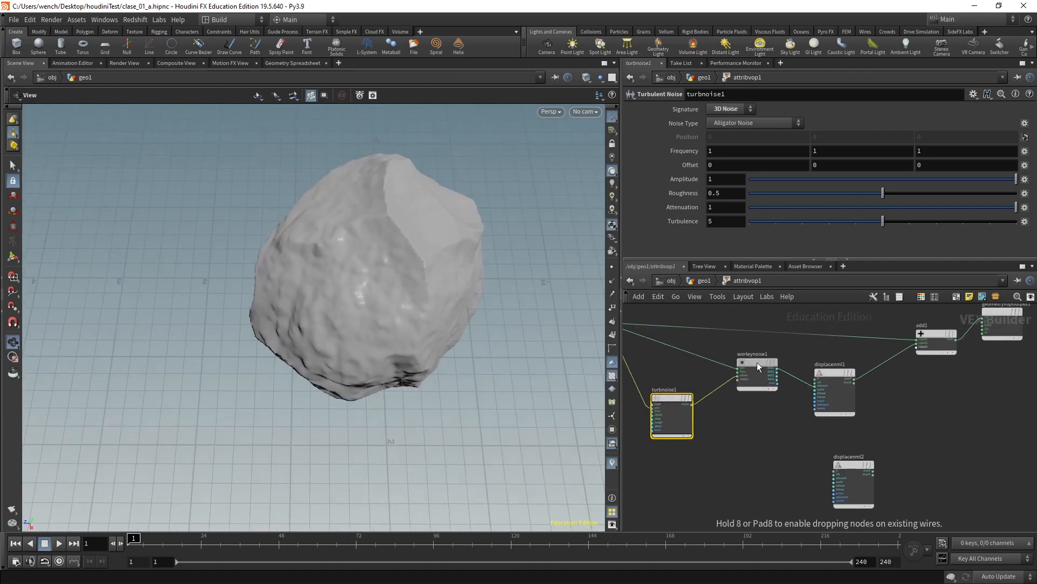
{"action": "left_click_drag", "start_coordinate": [839, 371], "coordinate": [837, 361]}
{"action": "left_click_drag", "start_coordinate": [746, 360], "coordinate": [733, 358]}
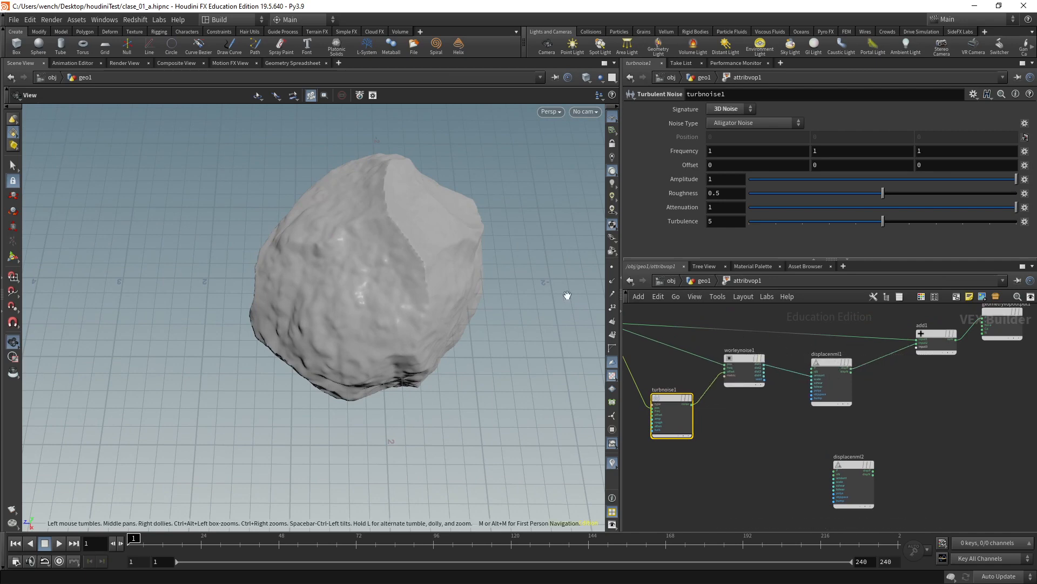
- Move the unused displacenml2 node lower, directly beneath displacenml1
{"action": "scroll", "coordinate": [773, 387], "scroll_direction": "up", "scroll_amount": 2}
{"action": "scroll", "coordinate": [776, 397], "scroll_direction": "down", "scroll_amount": 2}
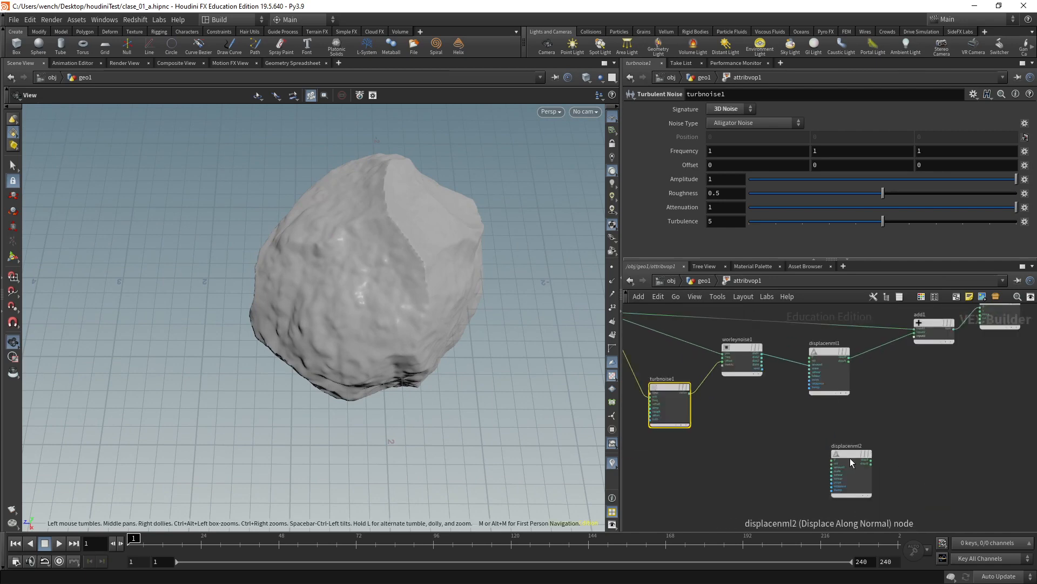
{"action": "left_click_drag", "start_coordinate": [850, 458], "coordinate": [831, 484]}
{"action": "scroll", "coordinate": [781, 403], "scroll_direction": "up", "scroll_amount": 3}
{"action": "scroll", "coordinate": [776, 376], "scroll_direction": "down", "scroll_amount": 3}
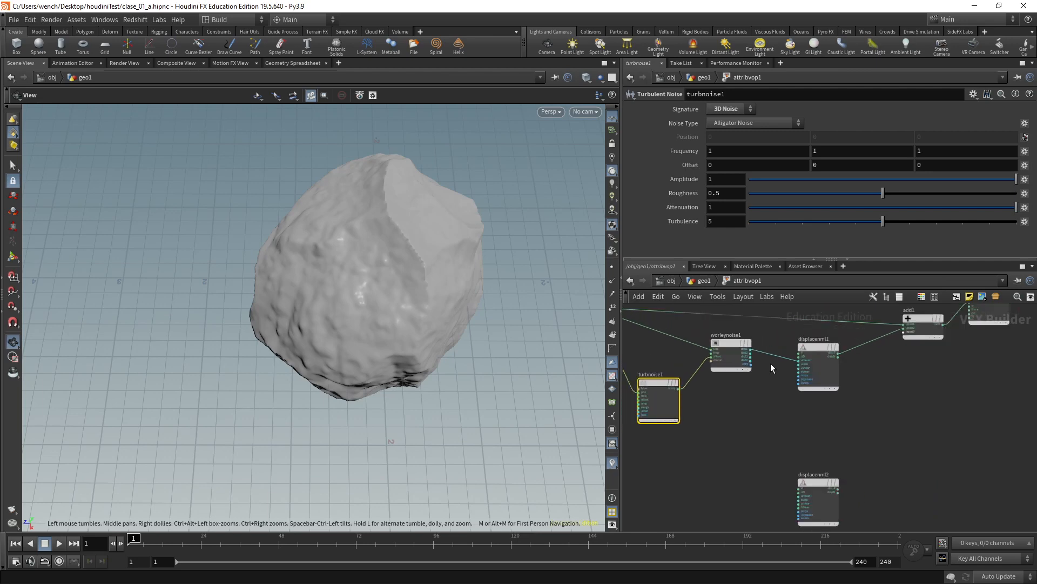
- Connect worleynoise1's dist1 output to geometryvopoutput1's Cd input to visualise the distance as colour on the rock
{"action": "scroll", "coordinate": [761, 345], "scroll_direction": "up", "scroll_amount": 2}
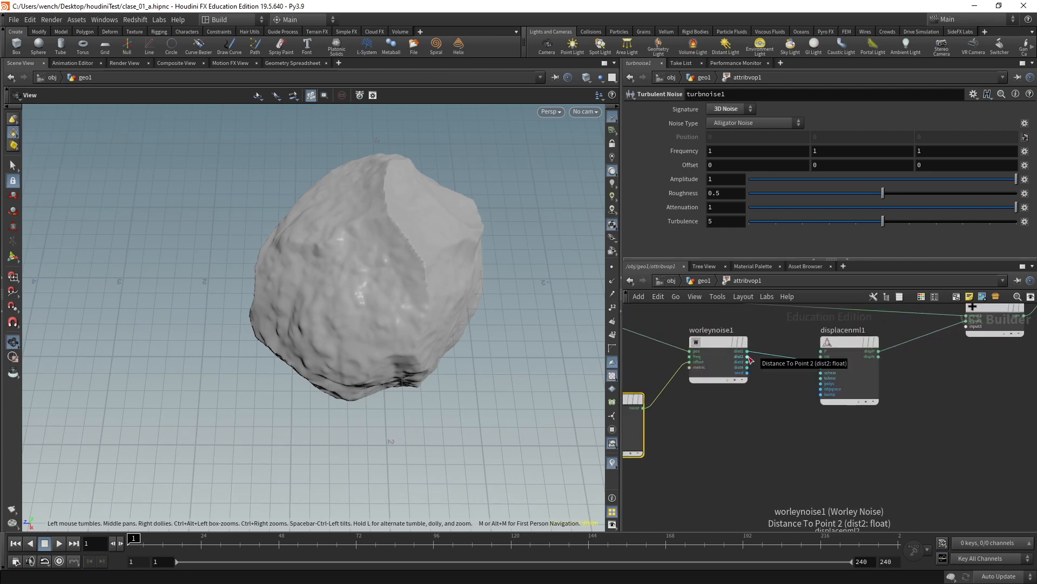
{"action": "scroll", "coordinate": [786, 404], "scroll_direction": "down", "scroll_amount": 3}
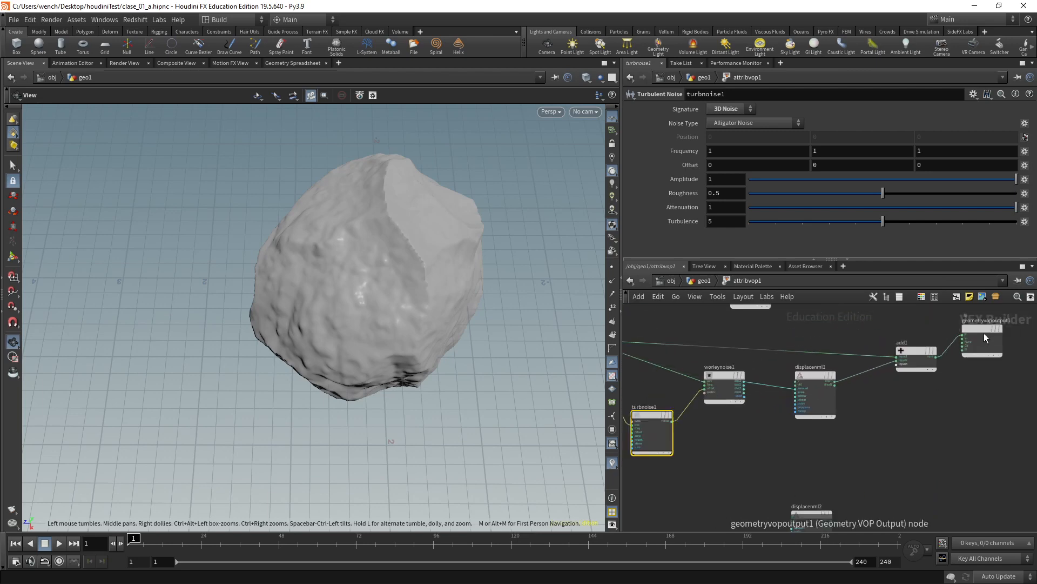
{"action": "scroll", "coordinate": [756, 390], "scroll_direction": "up", "scroll_amount": 3}
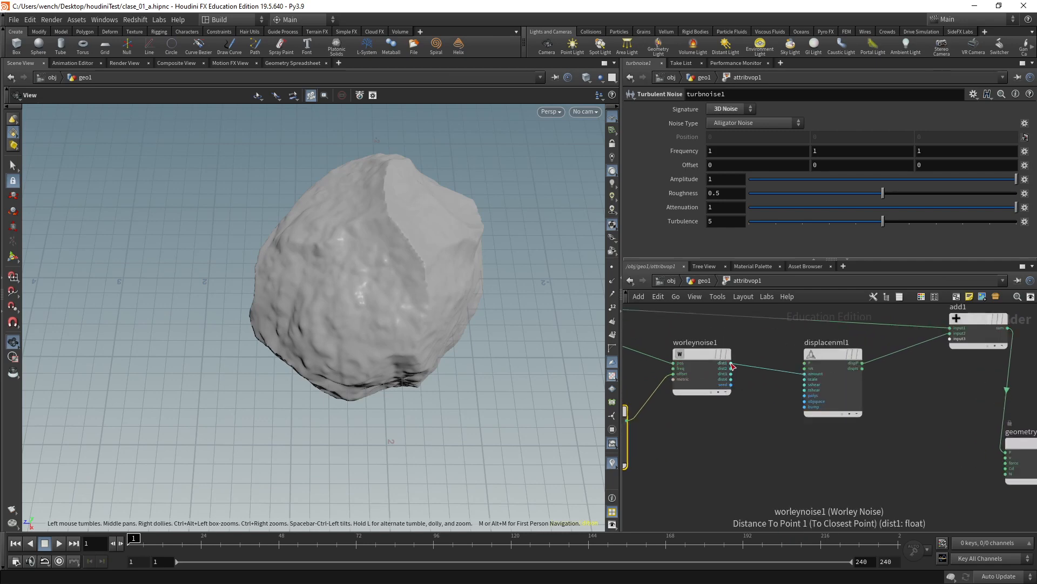
{"action": "left_click_drag", "start_coordinate": [861, 453], "coordinate": [976, 457]}
{"action": "left_click_drag", "start_coordinate": [403, 250], "coordinate": [478, 222]}
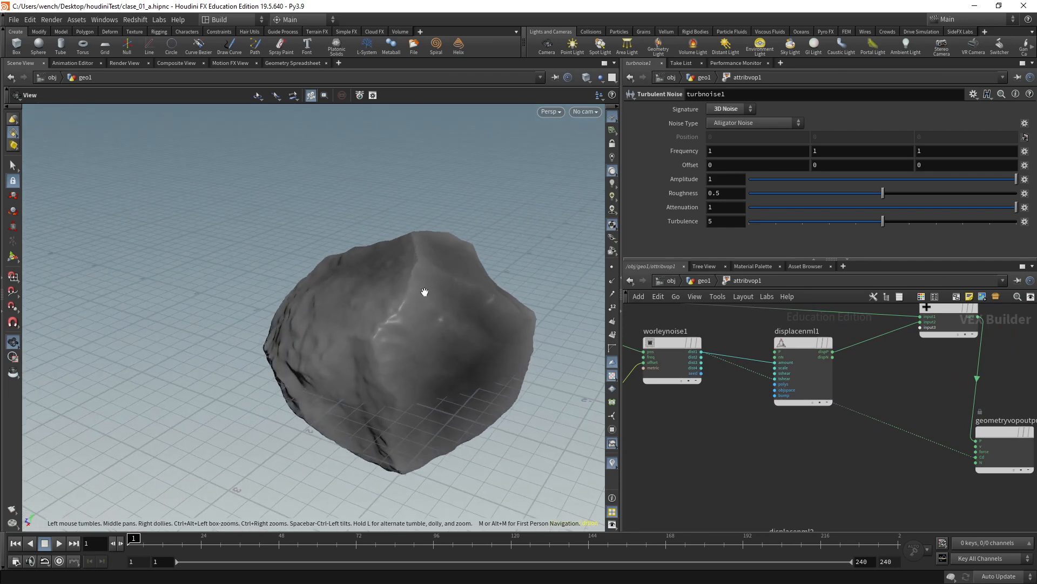
{"action": "scroll", "coordinate": [708, 355], "scroll_direction": "up", "scroll_amount": 3}
{"action": "scroll", "coordinate": [704, 356], "scroll_direction": "down", "scroll_amount": 5}
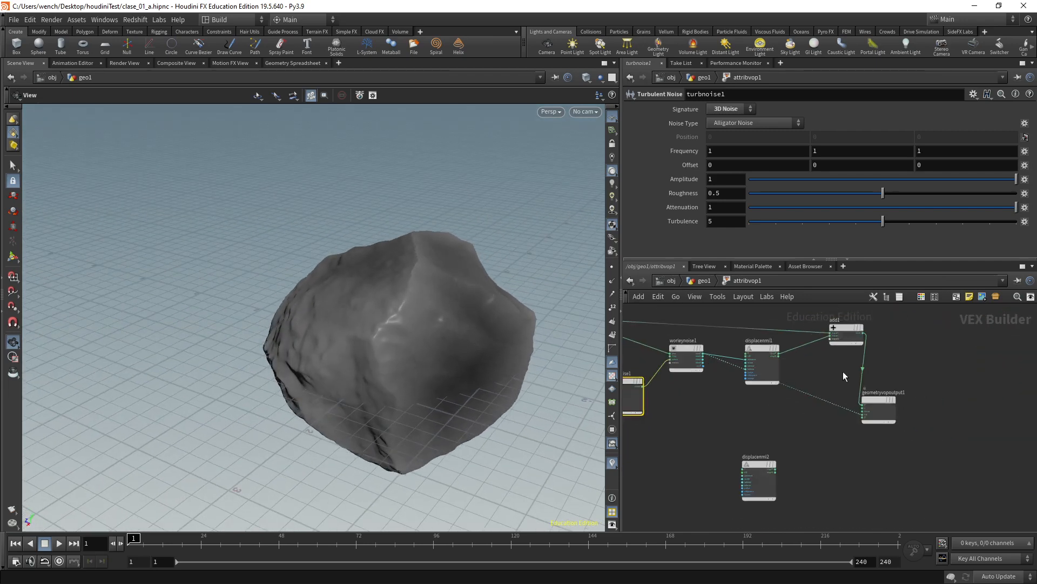
- Reposition geometryvopoutput1 below add1 and inspect the greyscale Worley colouring on the rock from several angles
{"action": "left_click_drag", "start_coordinate": [894, 376], "coordinate": [878, 413]}
{"action": "middle_click_drag", "start_coordinate": [761, 409], "coordinate": [777, 409]}
{"action": "left_click_drag", "start_coordinate": [420, 268], "coordinate": [418, 198]}
{"action": "left_click_drag", "start_coordinate": [339, 225], "coordinate": [410, 307]}
{"action": "left_click_drag", "start_coordinate": [373, 366], "coordinate": [335, 360]}
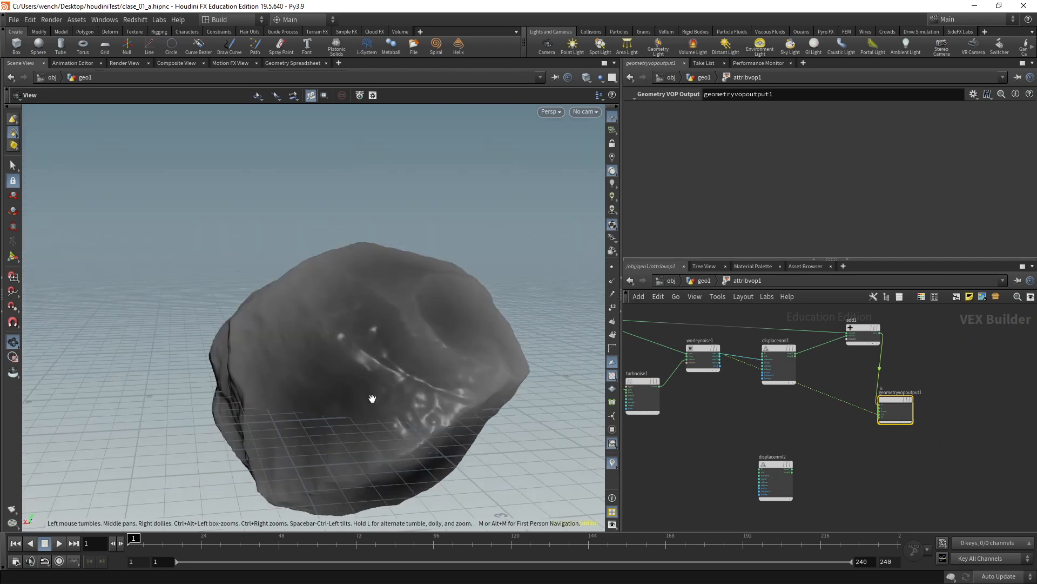
{"action": "left_click_drag", "start_coordinate": [372, 398], "coordinate": [437, 324]}
{"action": "mouse_move", "coordinate": [325, 427]}
{"action": "left_mouse_down"}
{"action": "mouse_move", "coordinate": [391, 419]}
{"action": "mouse_move", "coordinate": [378, 407]}
{"action": "mouse_move", "coordinate": [323, 430]}
{"action": "left_mouse_up"}
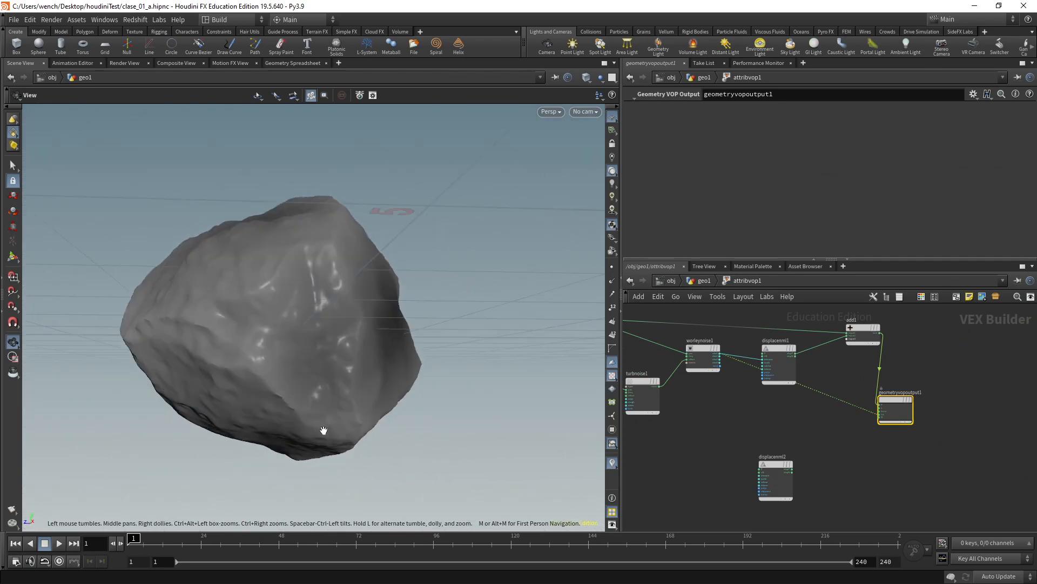
{"action": "left_click_drag", "start_coordinate": [201, 336], "coordinate": [599, 372]}
{"action": "left_click_drag", "start_coordinate": [890, 406], "coordinate": [872, 417]}
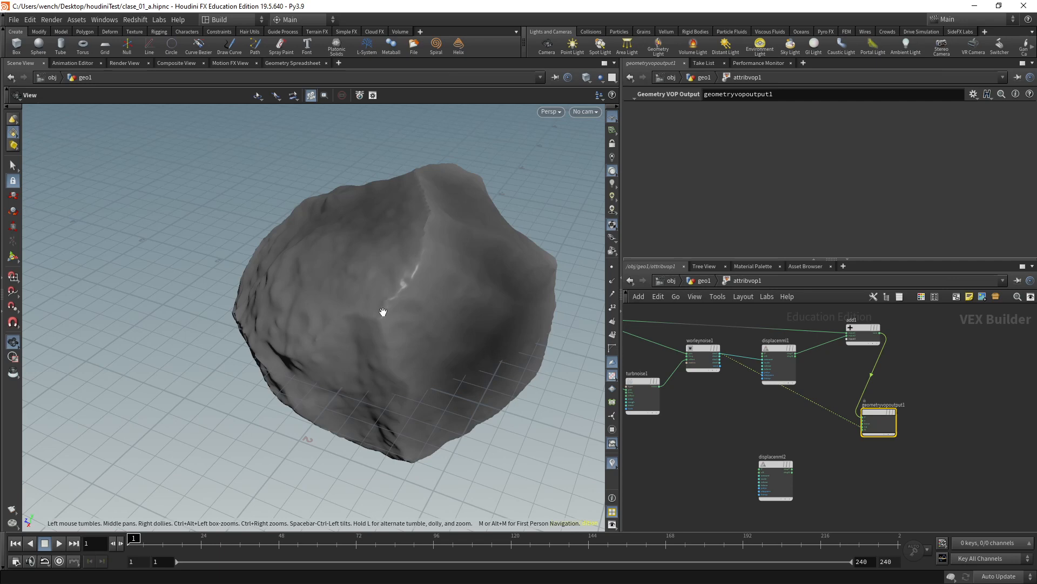
{"action": "left_click_drag", "start_coordinate": [363, 228], "coordinate": [331, 196]}
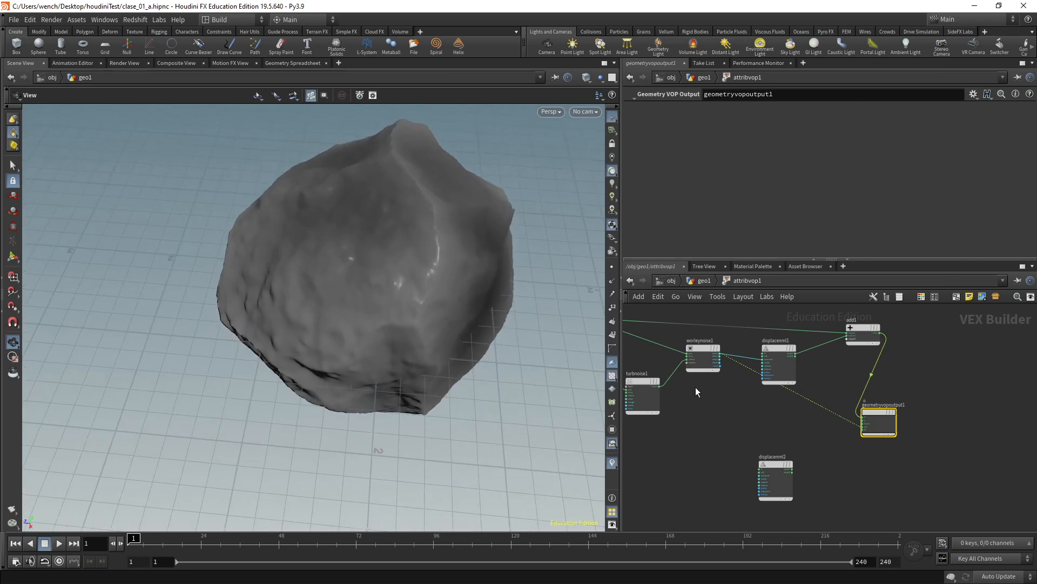
- Add a second Turbulent Noise node below turbnoise1
{"action": "scroll", "coordinate": [695, 387], "scroll_direction": "up", "scroll_amount": 3}
{"action": "key", "text": "Tab"}
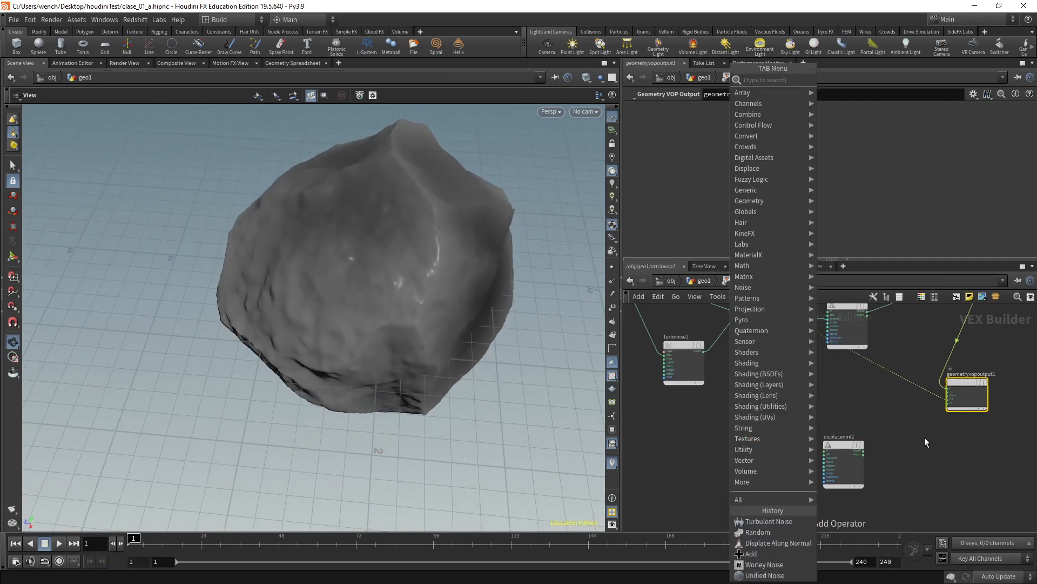
{"action": "key", "text": "Escape"}
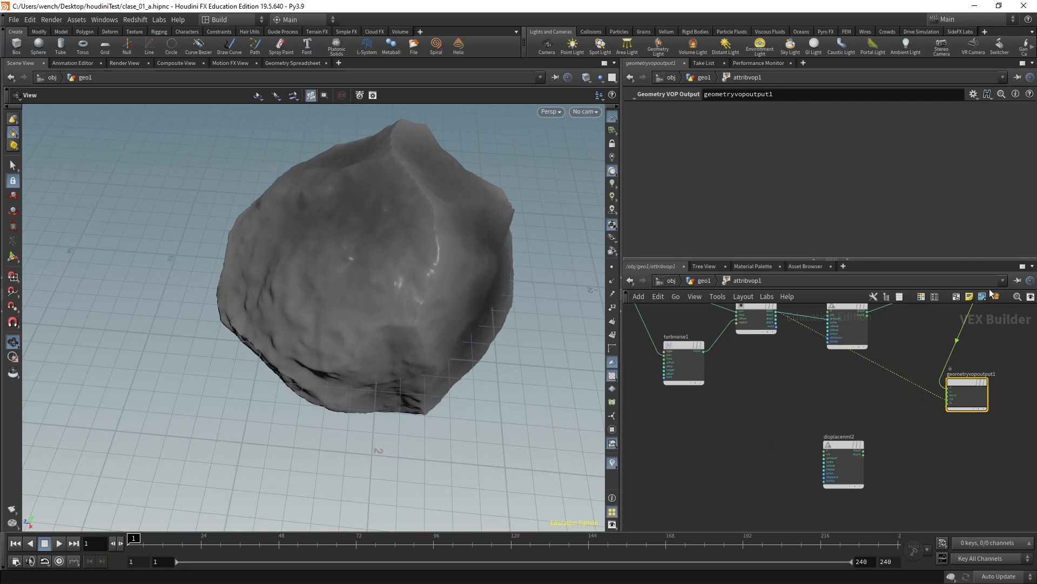
{"action": "key", "text": "Tab"}
{"action": "type", "text": "turb"}
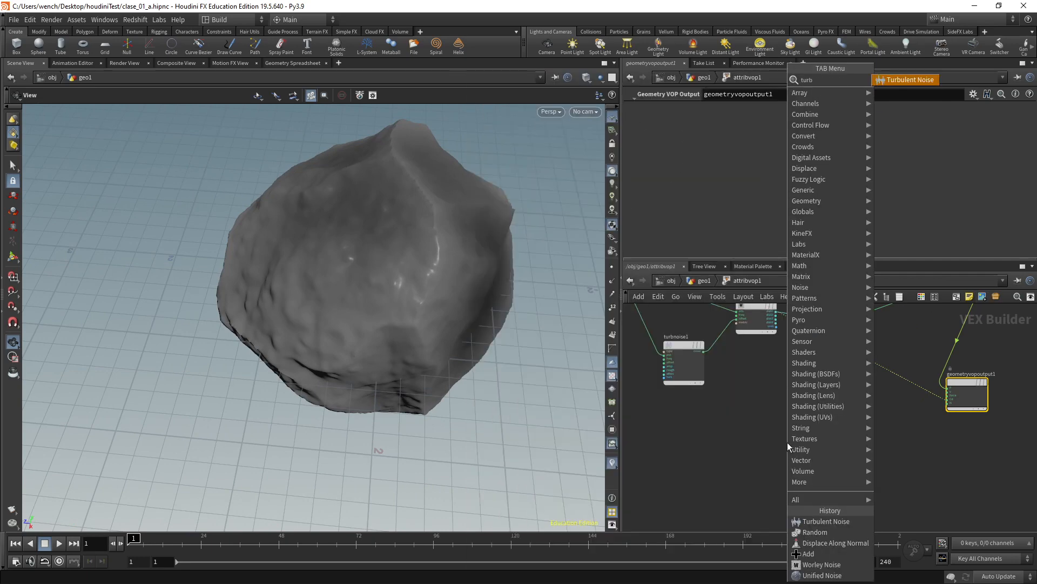
{"action": "key", "text": "Return"}
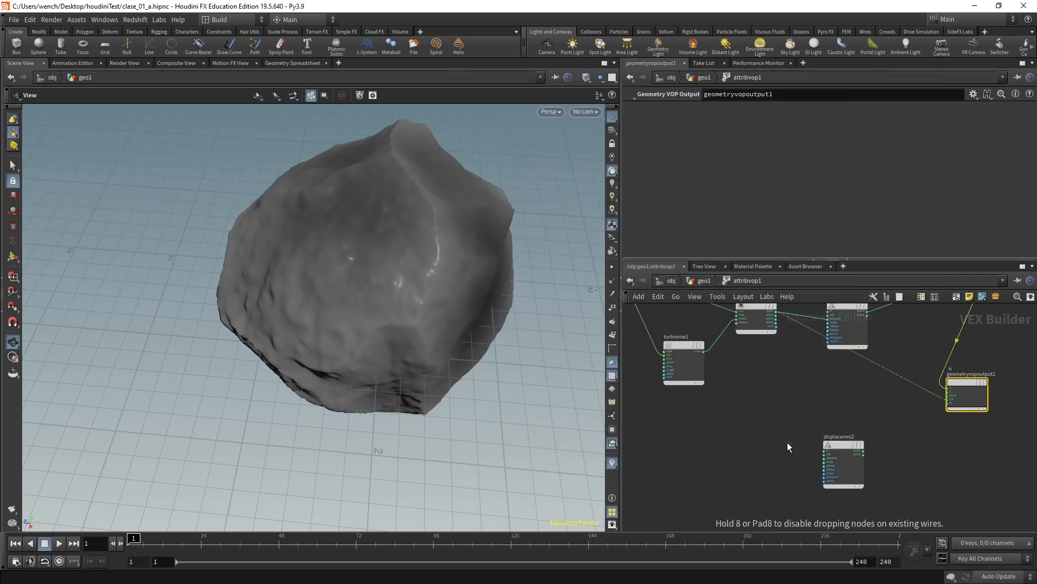
{"action": "left_click", "coordinate": [679, 422]}
{"action": "middle_click_drag", "start_coordinate": [653, 313], "coordinate": [734, 370]}
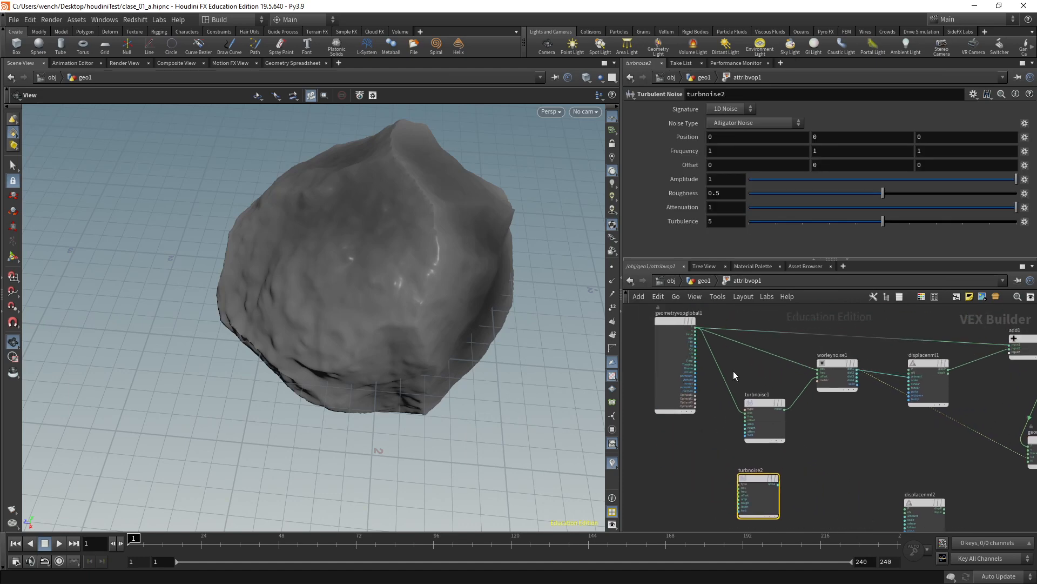
- Connect geometryvopglobal1's P output to turbnoise2's pos input and space turbnoise2 and displacenml2 apart
{"action": "left_click_drag", "start_coordinate": [694, 328], "coordinate": [744, 488]}
{"action": "scroll", "coordinate": [748, 491], "scroll_direction": "up", "scroll_amount": 5}
{"action": "scroll", "coordinate": [747, 491], "scroll_direction": "down", "scroll_amount": 5}
{"action": "scroll", "coordinate": [692, 459], "scroll_direction": "up", "scroll_amount": 1}
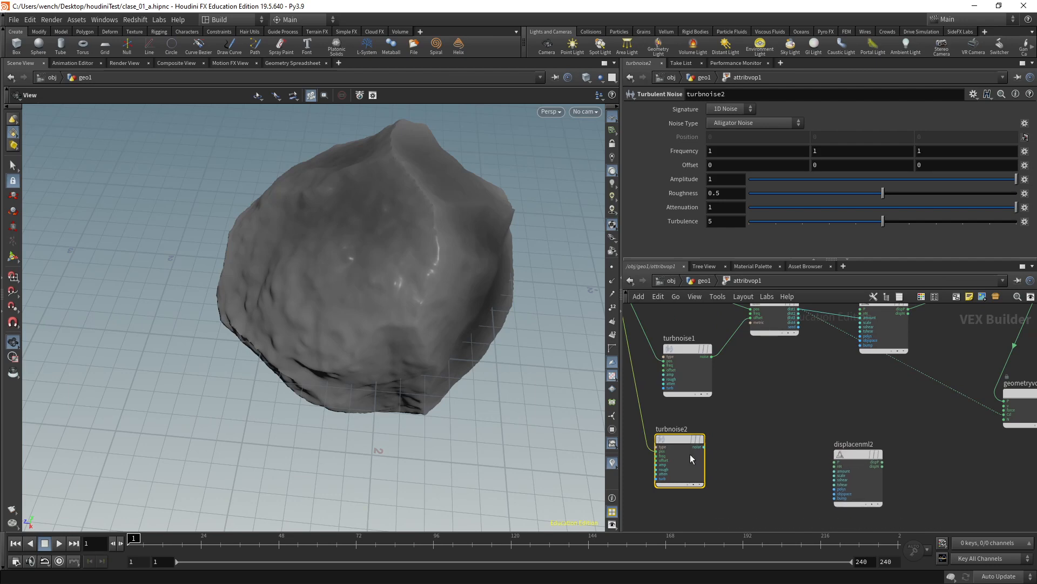
{"action": "left_click_drag", "start_coordinate": [690, 458], "coordinate": [707, 465]}
{"action": "left_click_drag", "start_coordinate": [849, 452], "coordinate": [861, 464]}
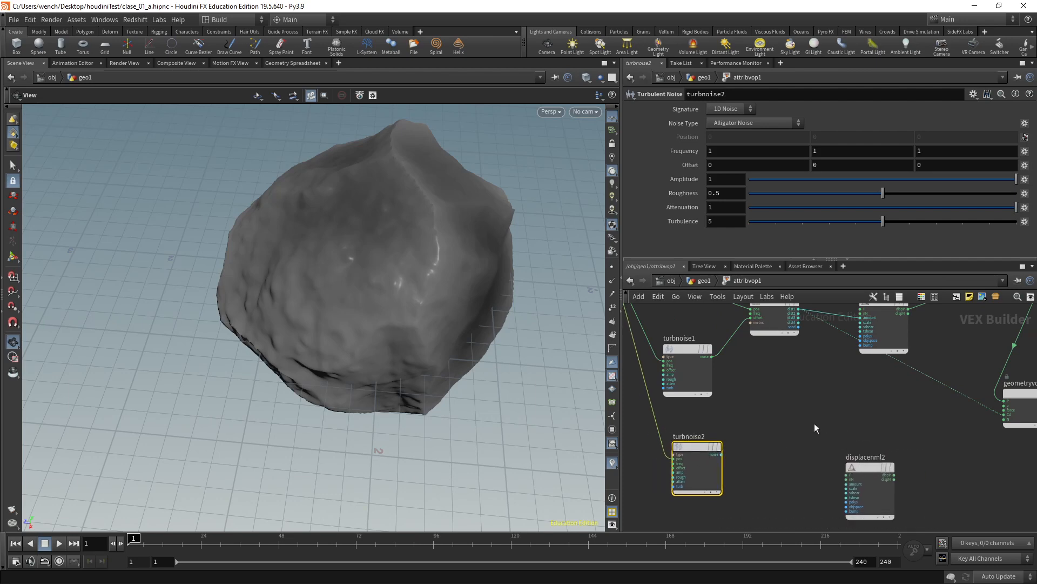
- Shift displacenml2 to make room and add a Multiply node between turbnoise2 and geometryvopoutput1
{"action": "scroll", "coordinate": [814, 423], "scroll_direction": "up", "scroll_amount": 2}
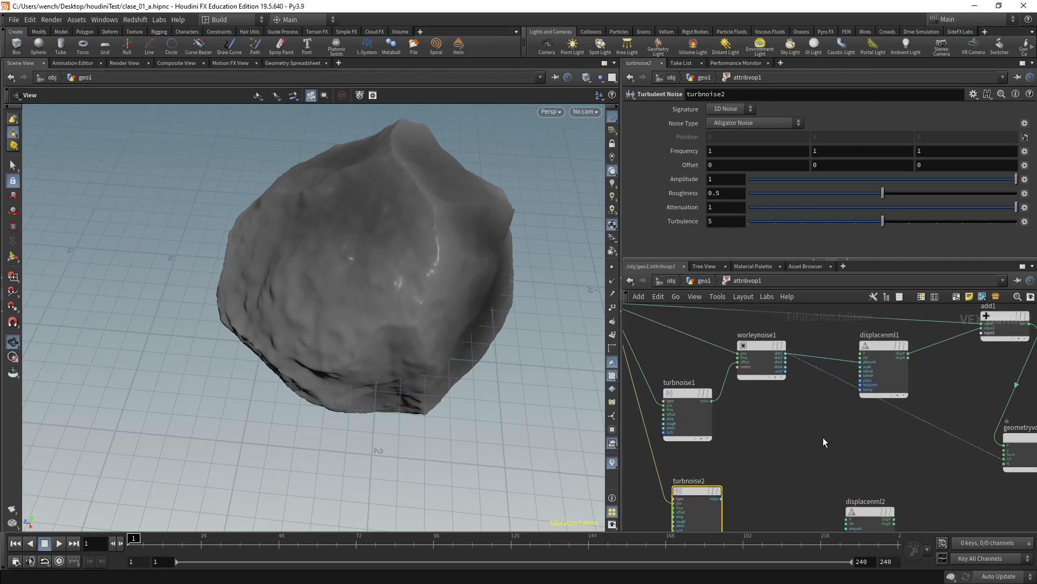
{"action": "middle_click_drag", "start_coordinate": [822, 436], "coordinate": [791, 405]}
{"action": "left_click_drag", "start_coordinate": [835, 475], "coordinate": [855, 479]}
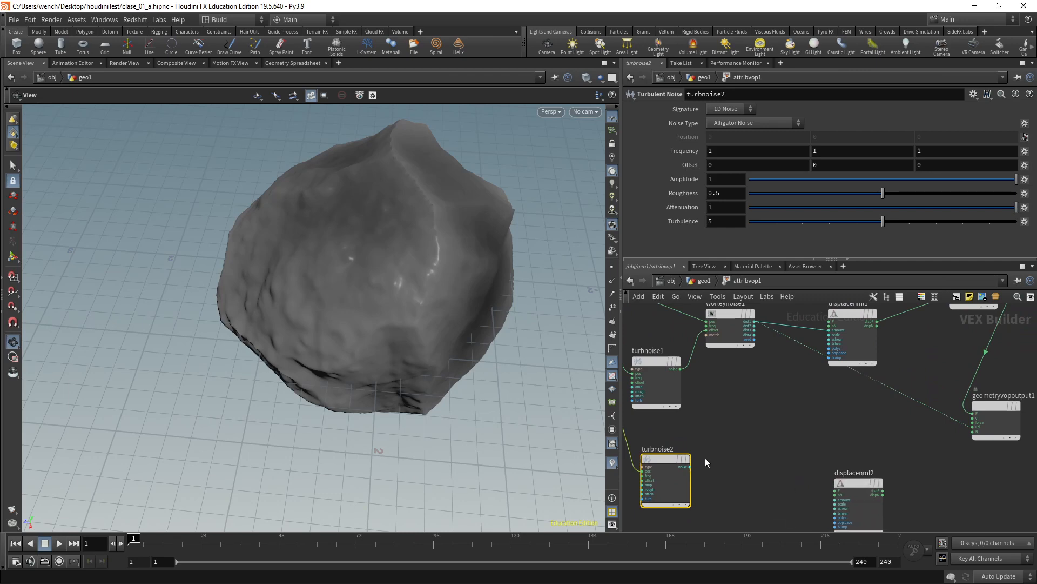
{"action": "key", "text": "Tab"}
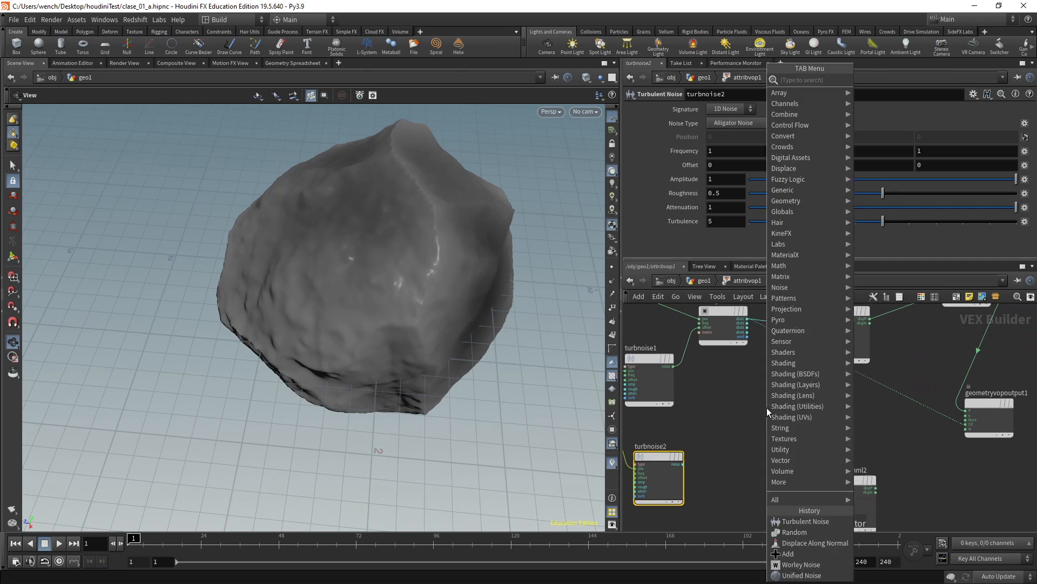
{"action": "type", "text": "mult"}
{"action": "key", "text": "Return"}
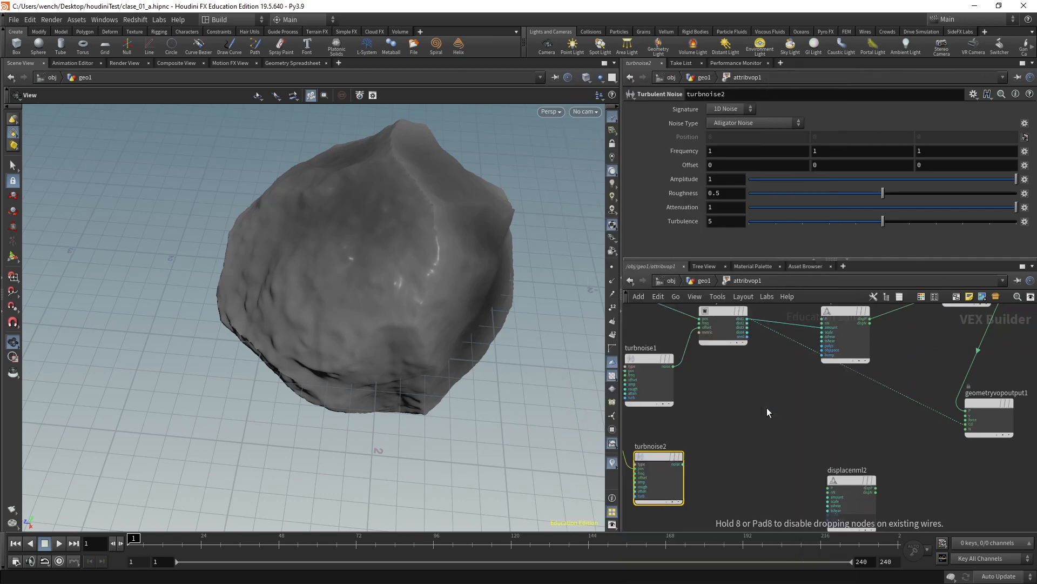
{"action": "left_click", "coordinate": [798, 425]}
- Connect worleynoise1's dist1 and turbnoise2's noise outputs to the inputs of multiply1
{"action": "scroll", "coordinate": [766, 320], "scroll_direction": "up", "scroll_amount": 2}
{"action": "left_click_drag", "start_coordinate": [744, 319], "coordinate": [762, 375]}
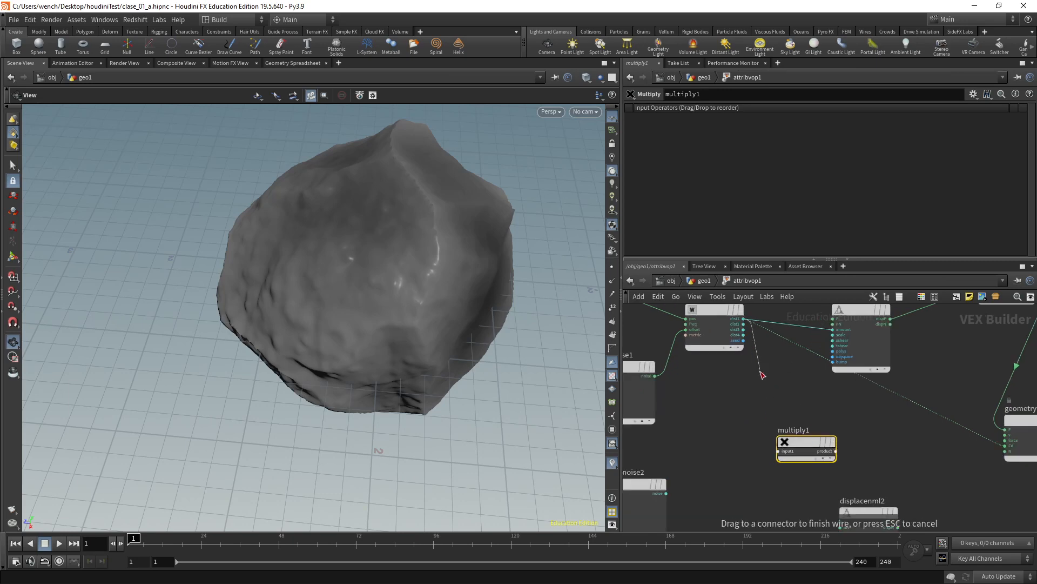
{"action": "left_click_drag", "start_coordinate": [766, 448], "coordinate": [777, 451]}
{"action": "scroll", "coordinate": [777, 451], "scroll_direction": "down", "scroll_amount": 1}
{"action": "left_click_drag", "start_coordinate": [673, 460], "coordinate": [766, 429]}
{"action": "middle_click_drag", "start_coordinate": [866, 425], "coordinate": [787, 423]}
{"action": "scroll", "coordinate": [747, 429], "scroll_direction": "down", "scroll_amount": 1}
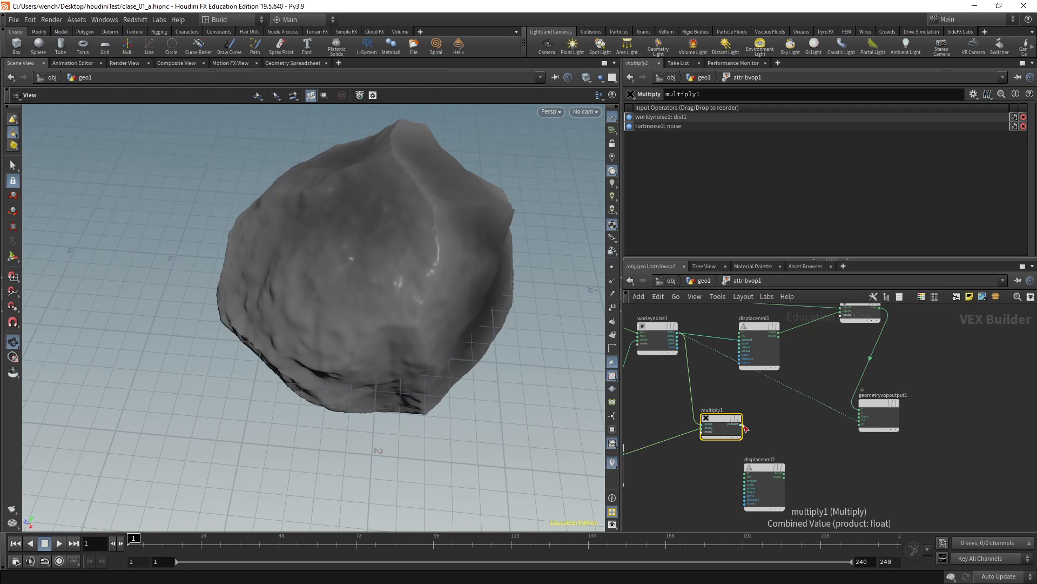
- Preview multiply1's product through the output's Cd input, then reconnect worleynoise1's dist1 to Cd and compare the colouring
{"action": "left_click_drag", "start_coordinate": [745, 427], "coordinate": [860, 422]}
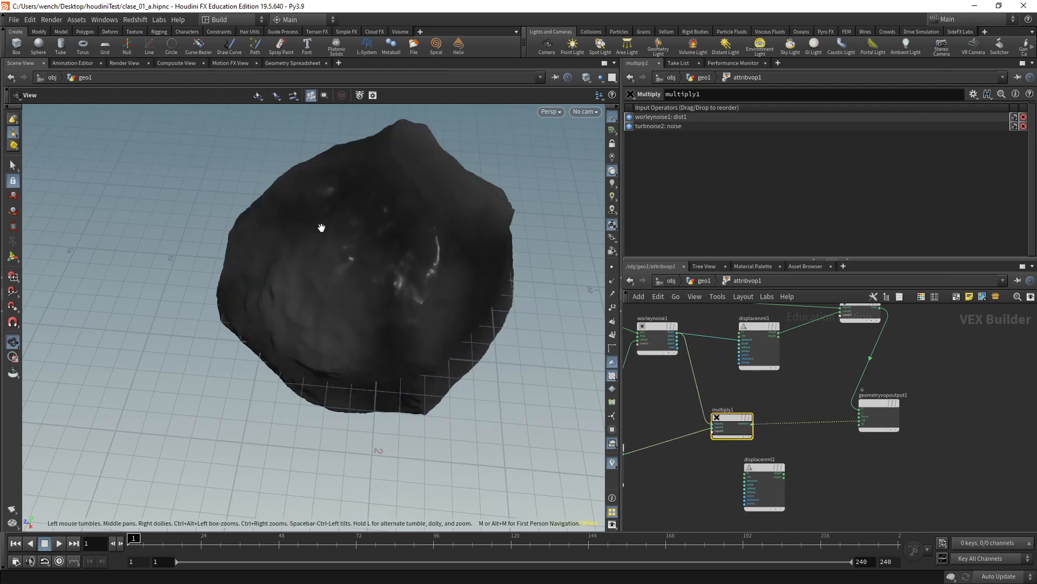
{"action": "mouse_move", "coordinate": [322, 225]}
{"action": "left_mouse_down"}
{"action": "mouse_move", "coordinate": [371, 301]}
{"action": "mouse_move", "coordinate": [334, 240]}
{"action": "mouse_move", "coordinate": [343, 204]}
{"action": "mouse_move", "coordinate": [319, 237]}
{"action": "left_mouse_up"}
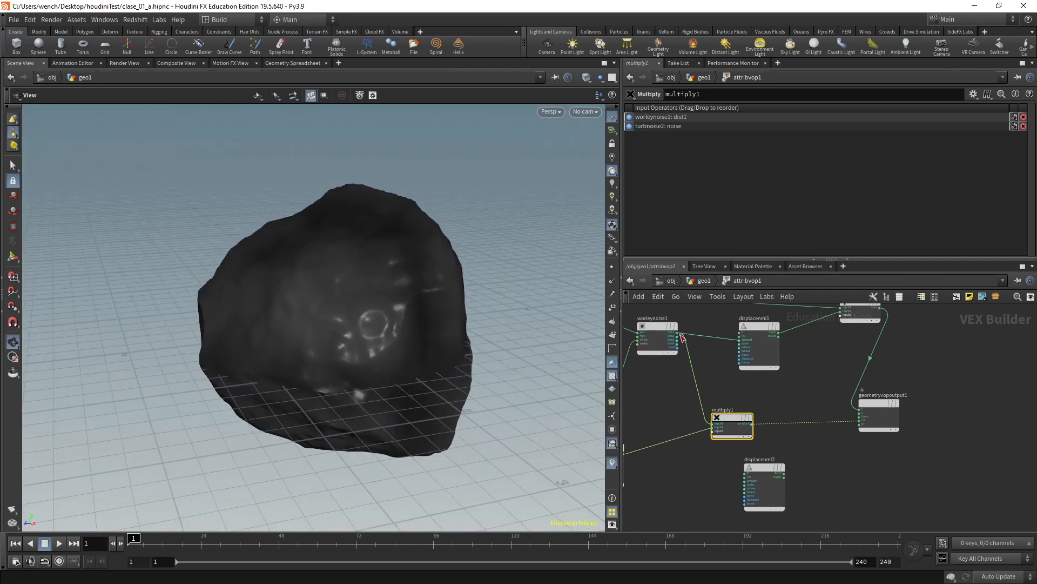
{"action": "left_click_drag", "start_coordinate": [678, 333], "coordinate": [857, 424]}
{"action": "left_click_drag", "start_coordinate": [330, 271], "coordinate": [384, 218]}
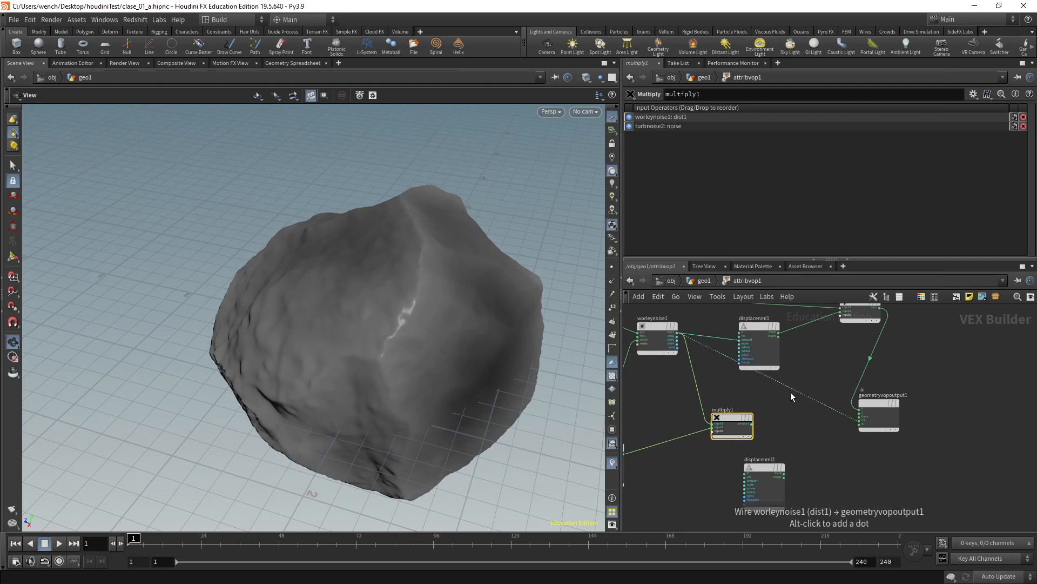
{"action": "mouse_move", "coordinate": [472, 344]}
{"action": "left_mouse_down"}
{"action": "mouse_move", "coordinate": [426, 332]}
{"action": "mouse_move", "coordinate": [475, 346]}
{"action": "left_mouse_up"}
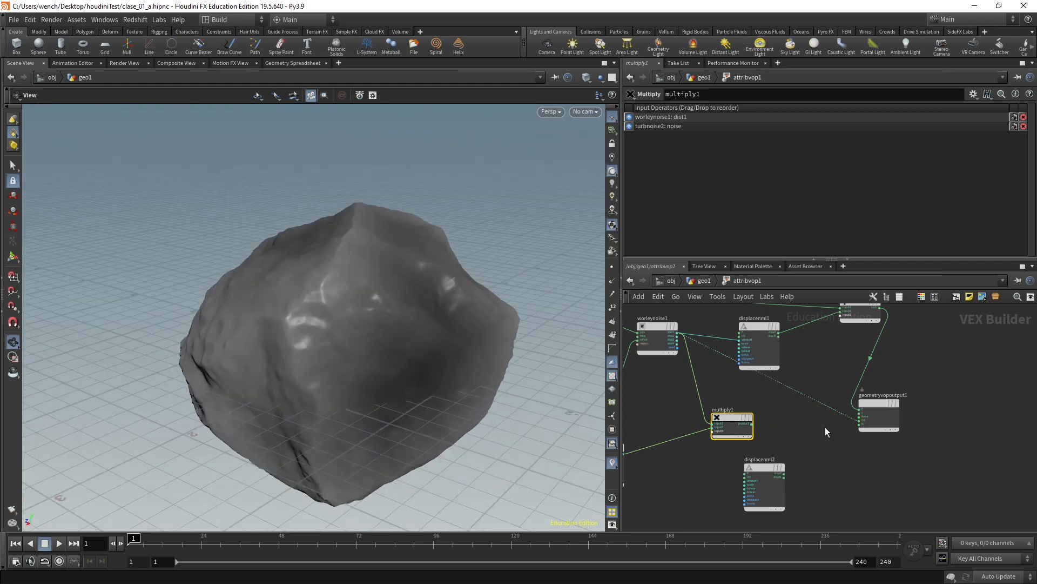
- Add a Complement node in the gap between worleynoise1 and geometryvopoutput1, above multiply1
{"action": "key", "text": "Tab"}
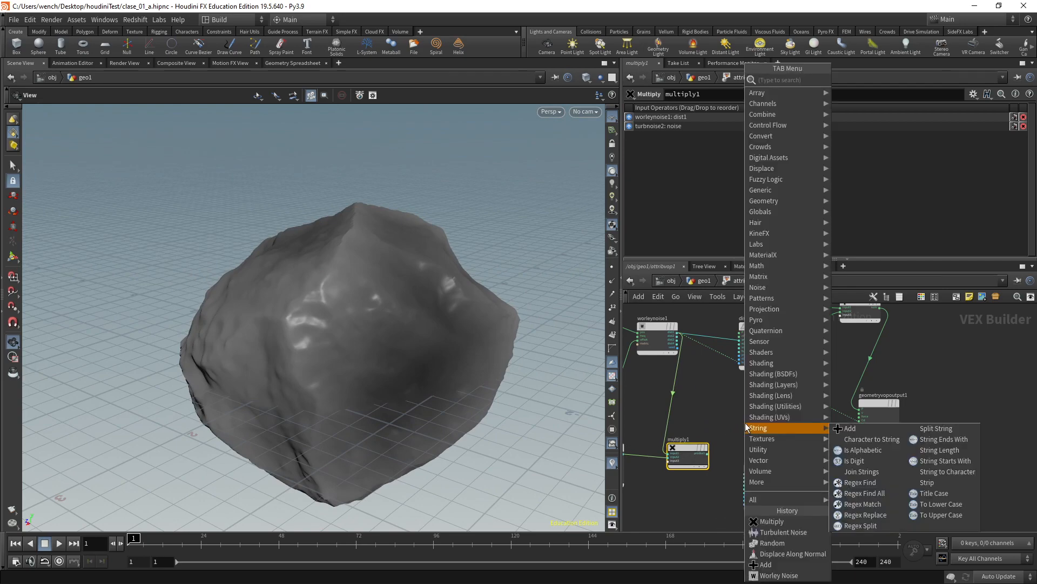
{"action": "type", "text": "com"}
{"action": "type", "text": "o"}
{"action": "key", "text": "BackSpace"}
{"action": "key", "text": "BackSpace"}
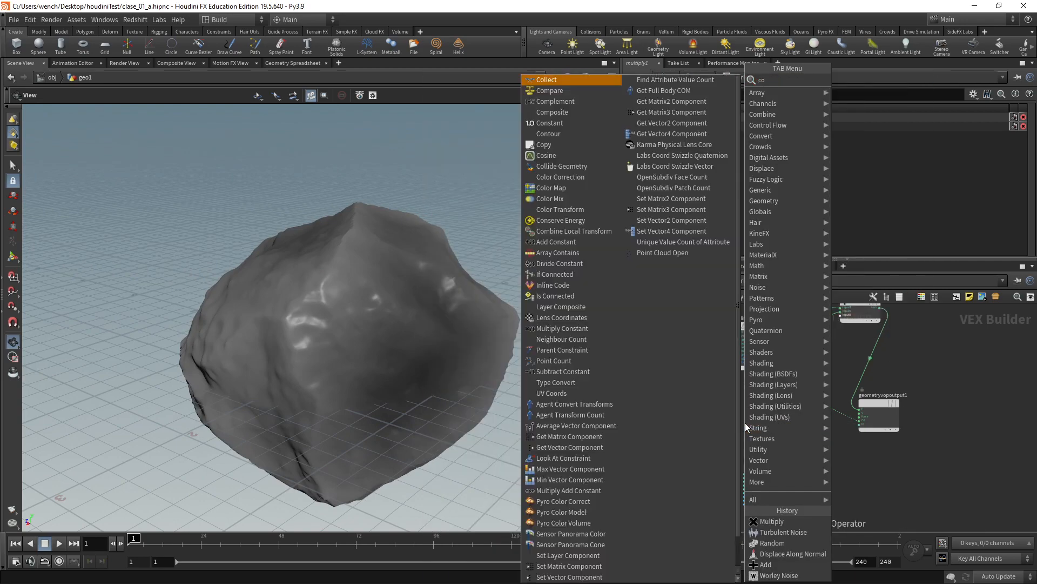
{"action": "type", "text": "mp"}
{"action": "key", "text": "Down"}
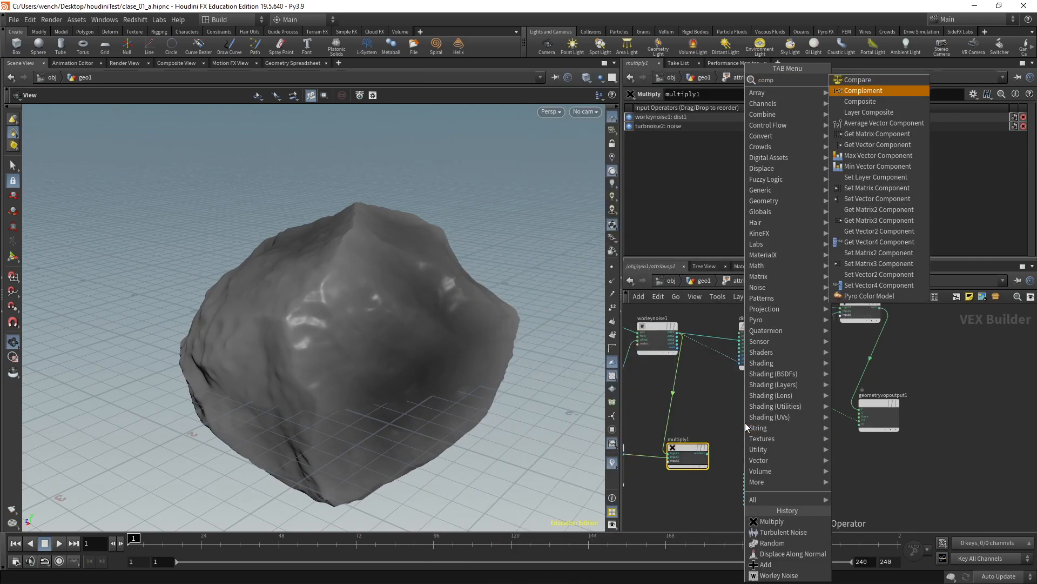
{"action": "key", "text": "Return"}
{"action": "left_click", "coordinate": [744, 423]}
- Route worleynoise1's dist1 through complement1 into the output's Cd input and view the inverted colouring on the rock
{"action": "scroll", "coordinate": [737, 378], "scroll_direction": "up", "scroll_amount": 2}
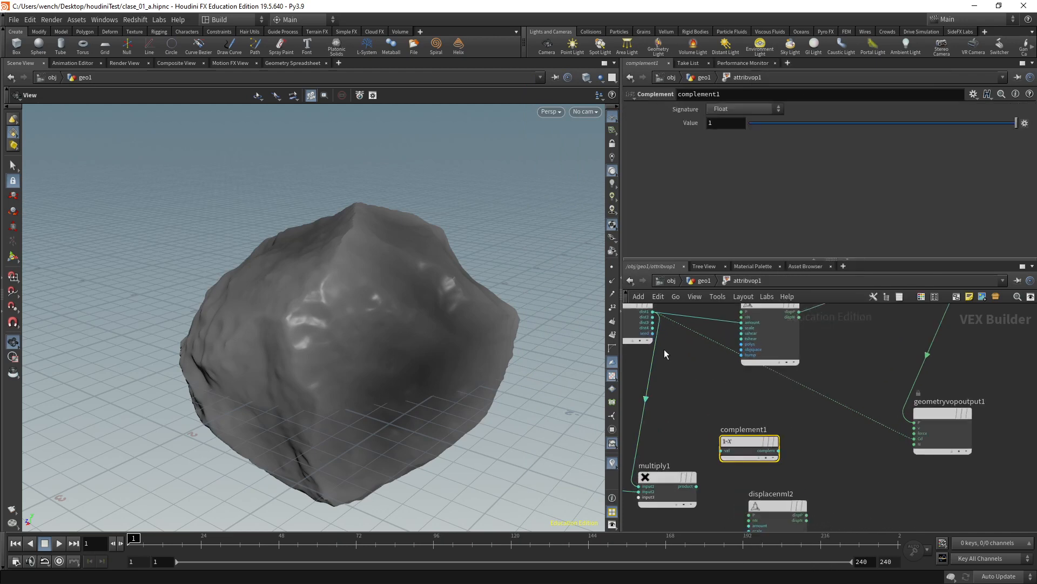
{"action": "mouse_move", "coordinate": [662, 313]}
{"action": "left_mouse_down"}
{"action": "mouse_move", "coordinate": [722, 451]}
{"action": "mouse_move", "coordinate": [914, 439]}
{"action": "left_mouse_up"}
{"action": "left_click_drag", "start_coordinate": [372, 233], "coordinate": [352, 215]}
{"action": "scroll", "coordinate": [780, 443], "scroll_direction": "down", "scroll_amount": 3}
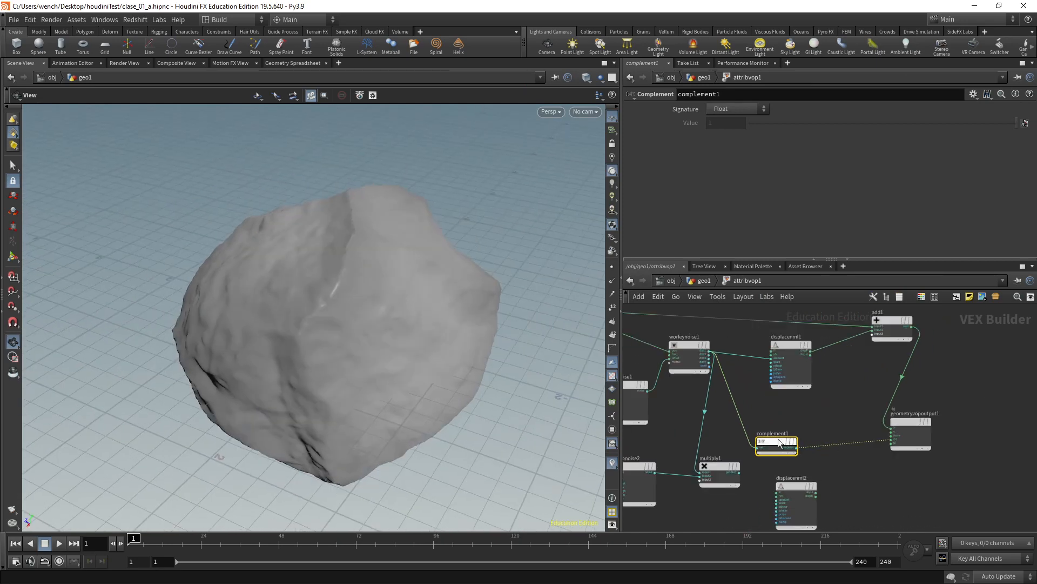
- Disconnect worleynoise1 from multiply1 and space turbnoise2, multiply1 and displacenml2 apart below complement1
{"action": "scroll", "coordinate": [792, 391], "scroll_direction": "down", "scroll_amount": 1}
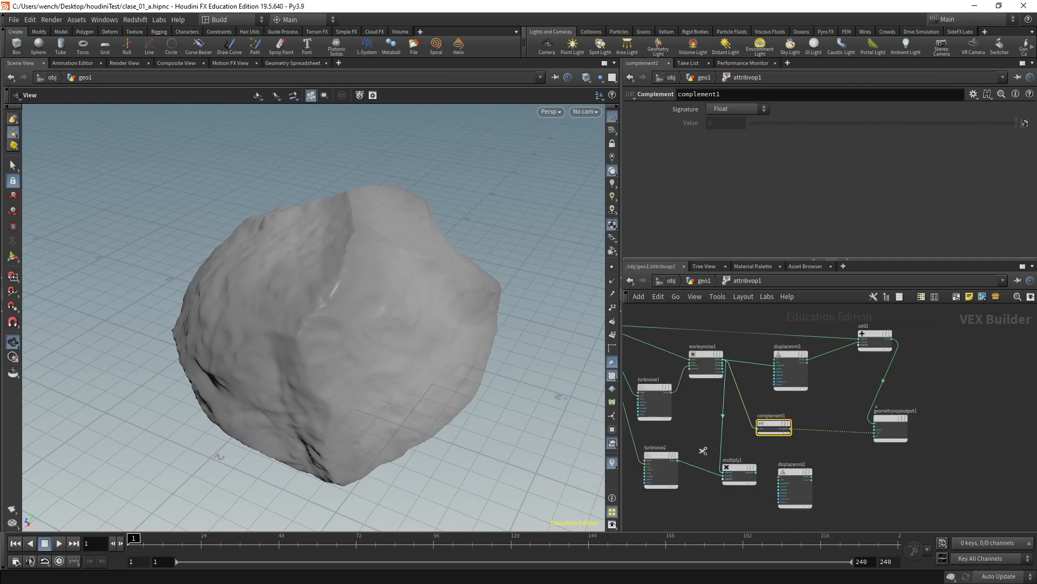
{"action": "left_click_drag", "start_coordinate": [673, 457], "coordinate": [674, 477]}
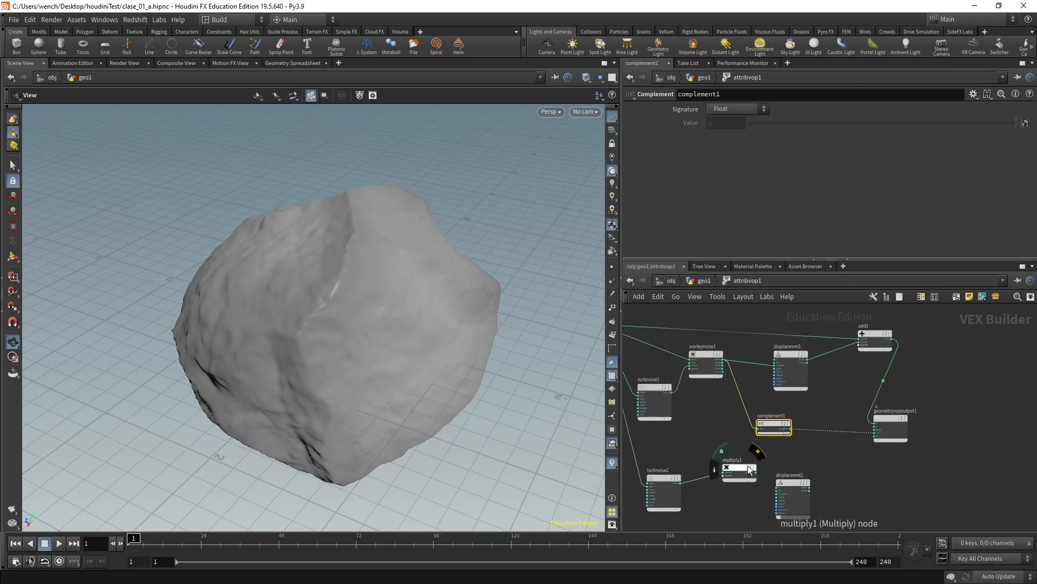
{"action": "middle_click_drag", "start_coordinate": [778, 480], "coordinate": [800, 469]}
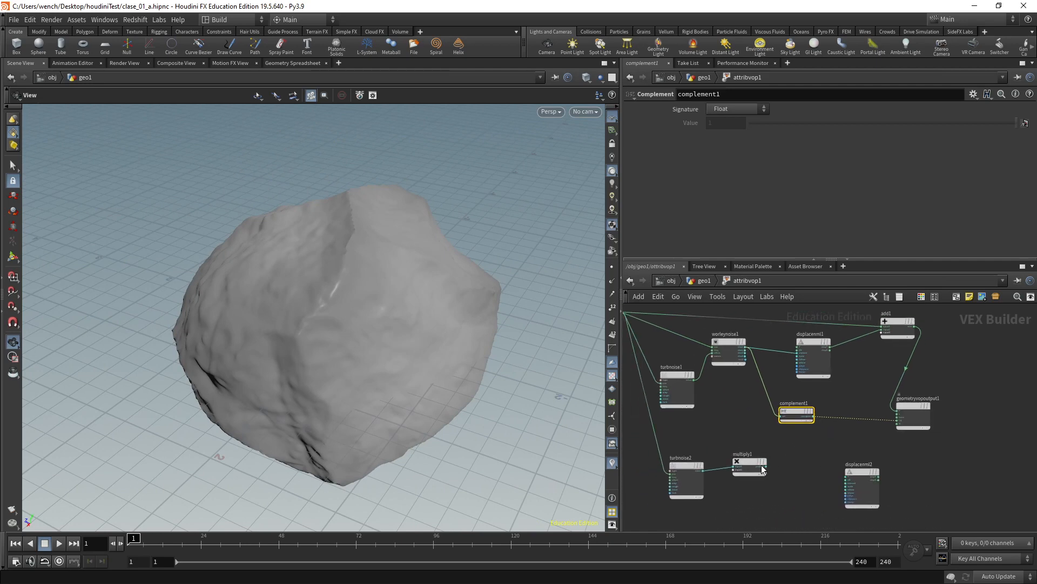
{"action": "left_click_drag", "start_coordinate": [763, 469], "coordinate": [822, 472]}
- Compare turbnoise2's settings with turbnoise1's and set turbnoise2's signature to 3D Noise
{"action": "left_click", "coordinate": [701, 474]}
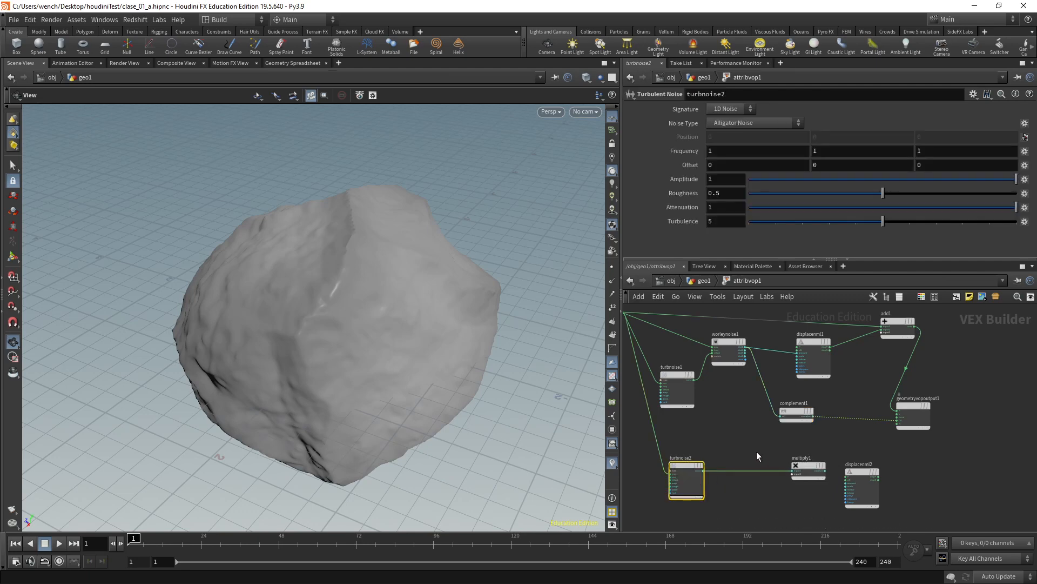
{"action": "left_click", "coordinate": [685, 381]}
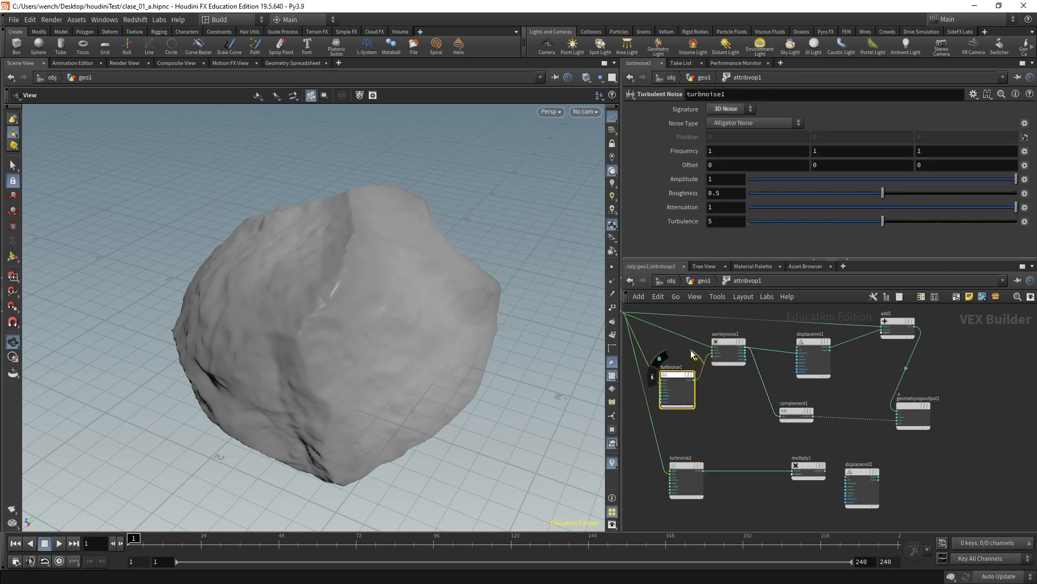
{"action": "left_click", "coordinate": [685, 478]}
{"action": "left_click", "coordinate": [731, 109]}
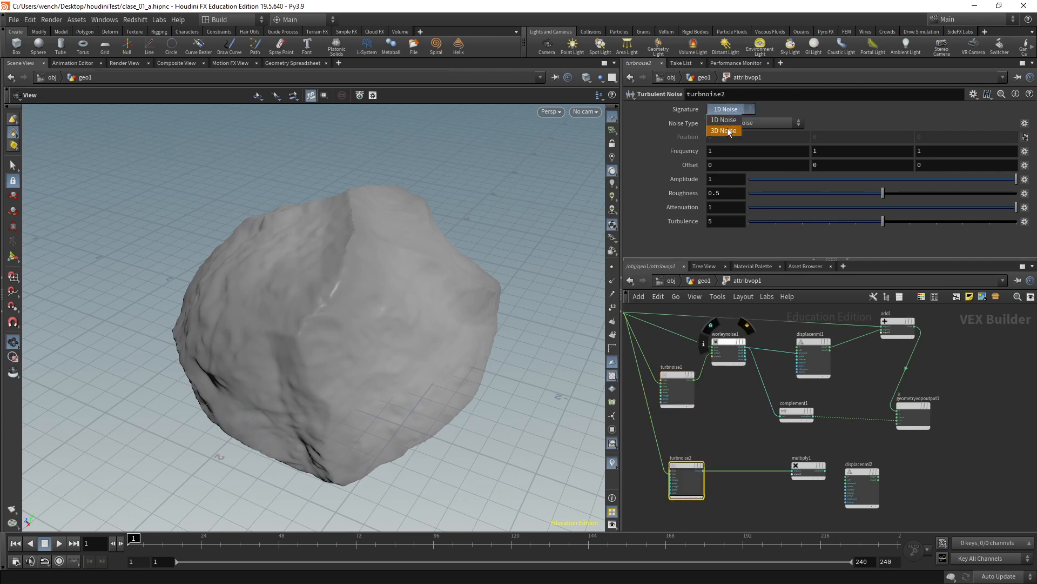
{"action": "left_click", "coordinate": [724, 131]}
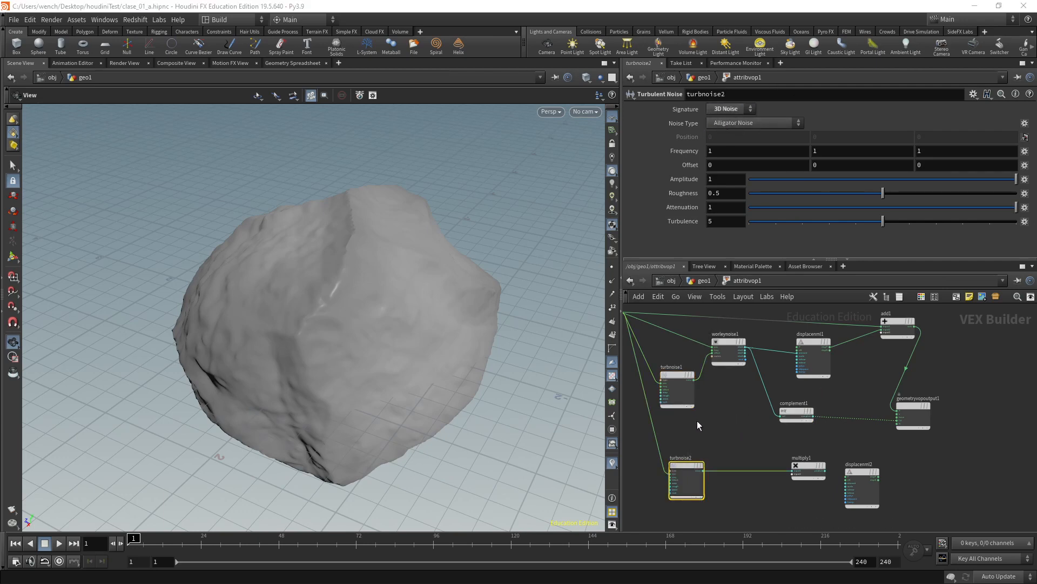
- Try Perlin Noise as turbnoise1's noise type and restore Alligator Noise
{"action": "left_click", "coordinate": [677, 388]}
{"action": "left_click", "coordinate": [764, 124]}
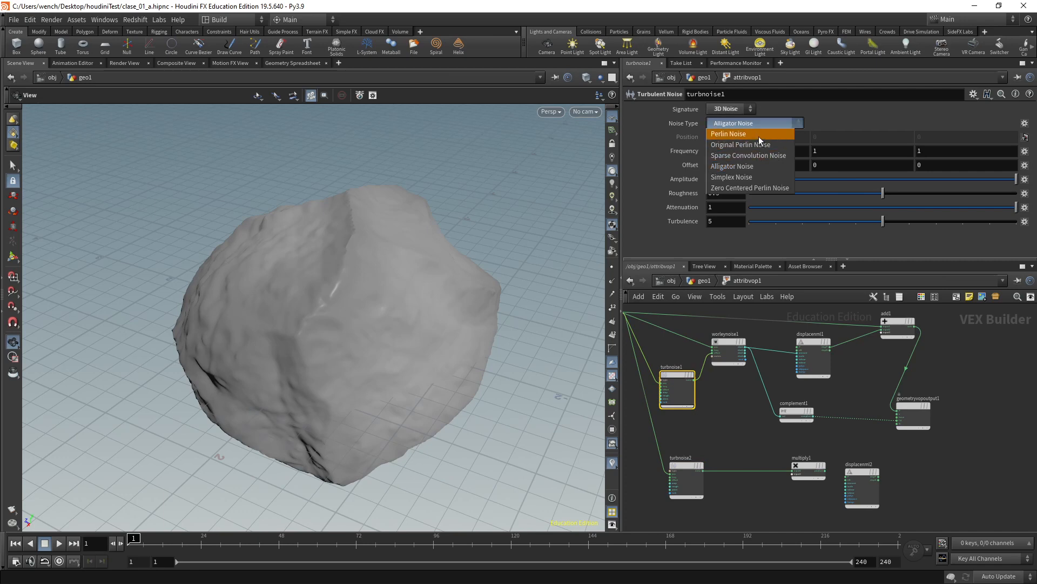
{"action": "left_click", "coordinate": [759, 136]}
{"action": "left_click", "coordinate": [760, 129]}
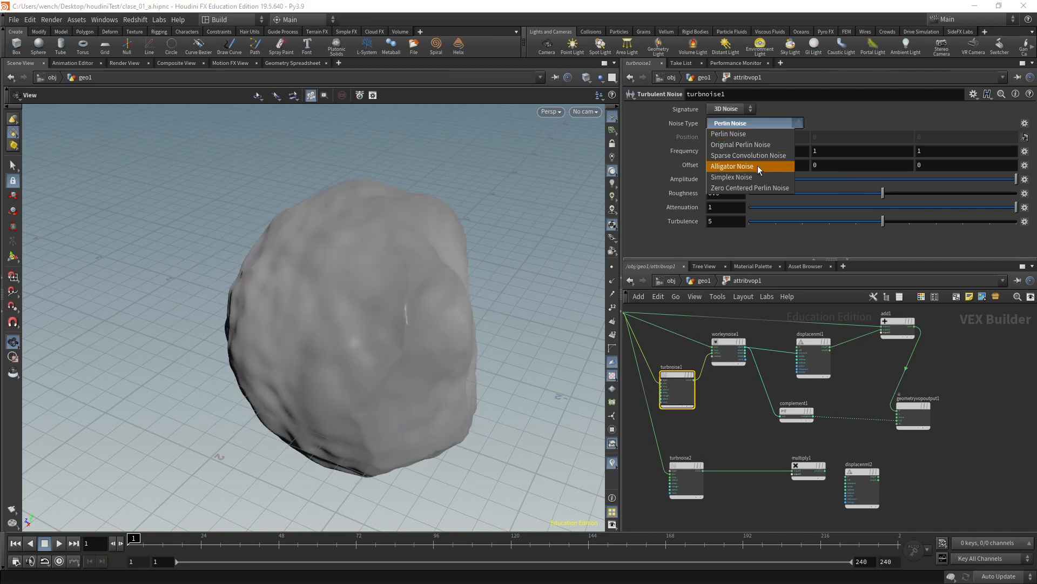
{"action": "left_click", "coordinate": [758, 166]}
- Set turbnoise2's noise type to Sparse Convolution Noise
{"action": "left_click", "coordinate": [689, 476]}
{"action": "left_click", "coordinate": [751, 124]}
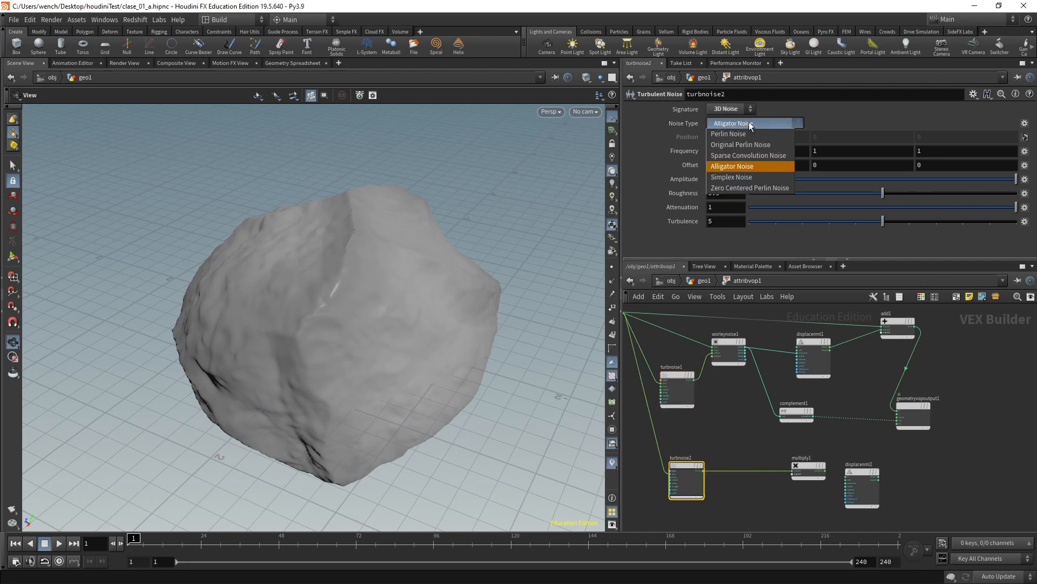
{"action": "left_click", "coordinate": [750, 156]}
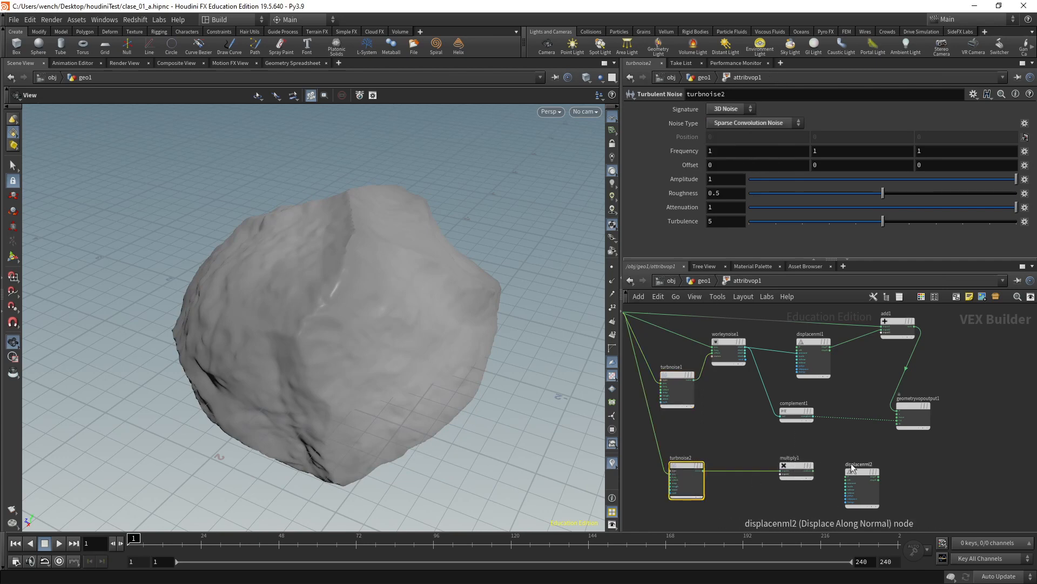
- Move multiply1 below the direct path to displacenml2 and connect turbnoise2's noise output to displacenml2's nN input
{"action": "scroll", "coordinate": [852, 468], "scroll_direction": "up", "scroll_amount": 2}
{"action": "left_click_drag", "start_coordinate": [794, 465], "coordinate": [758, 489]}
{"action": "left_click_drag", "start_coordinate": [870, 470], "coordinate": [843, 461]}
{"action": "left_click_drag", "start_coordinate": [678, 475], "coordinate": [756, 463]}
{"action": "scroll", "coordinate": [683, 465], "scroll_direction": "up", "scroll_amount": 1}
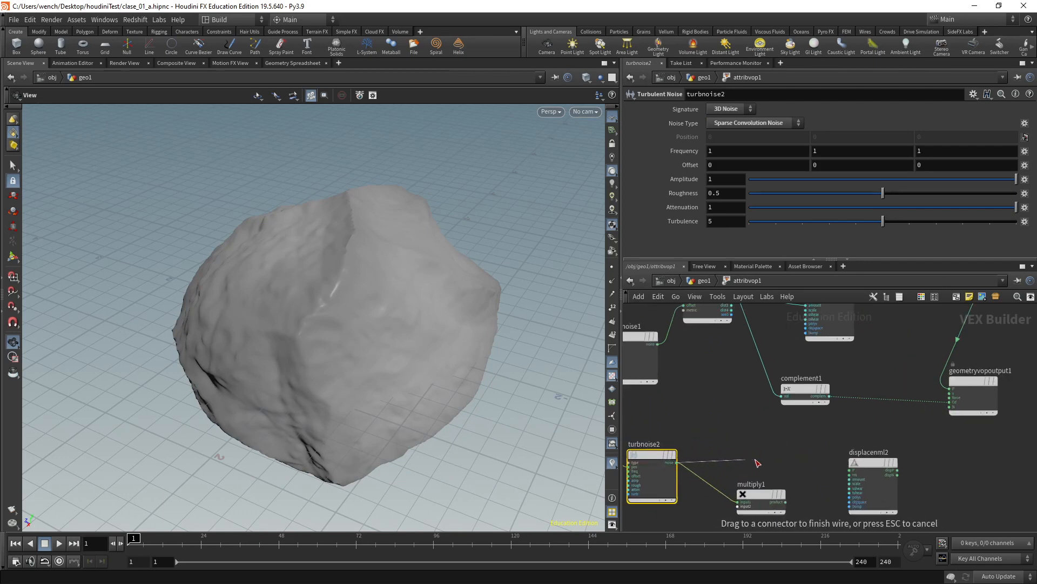
{"action": "left_click_drag", "start_coordinate": [848, 480], "coordinate": [848, 479]}
{"action": "scroll", "coordinate": [909, 449], "scroll_direction": "down", "scroll_amount": 2}
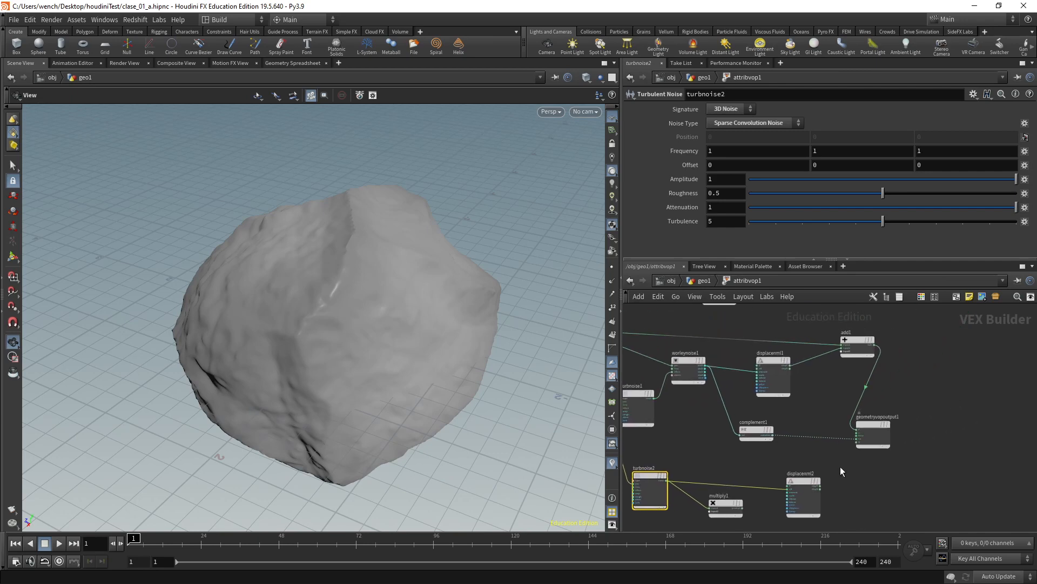
- Move geometryvopoutput1 farther from the other nodes and connect displacenml2's dispP output to add1
{"action": "scroll", "coordinate": [826, 485], "scroll_direction": "up", "scroll_amount": 4}
{"action": "scroll", "coordinate": [825, 485], "scroll_direction": "down", "scroll_amount": 2}
{"action": "middle_click_drag", "start_coordinate": [825, 485], "coordinate": [801, 494]}
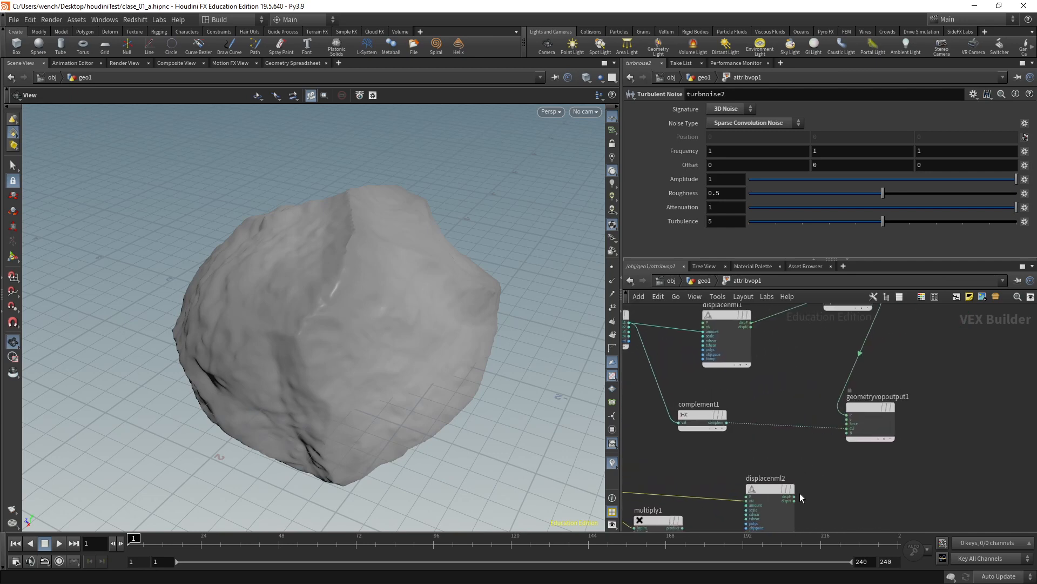
{"action": "scroll", "coordinate": [800, 494], "scroll_direction": "down", "scroll_amount": 3}
{"action": "scroll", "coordinate": [802, 458], "scroll_direction": "up", "scroll_amount": 1}
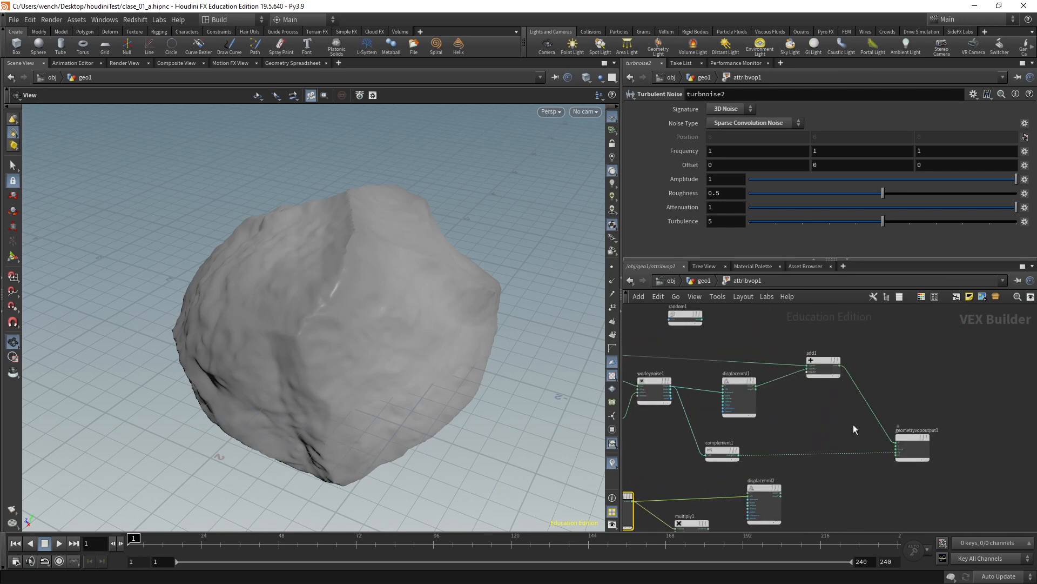
{"action": "scroll", "coordinate": [837, 433], "scroll_direction": "up", "scroll_amount": 2}
{"action": "middle_click_drag", "start_coordinate": [769, 512], "coordinate": [772, 496]}
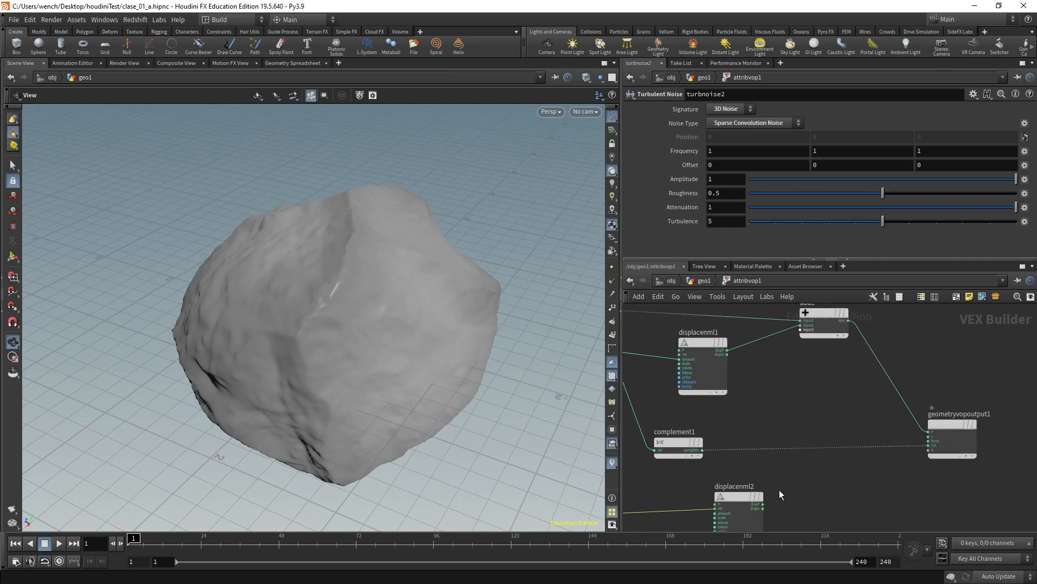
{"action": "left_click", "coordinate": [762, 504]}
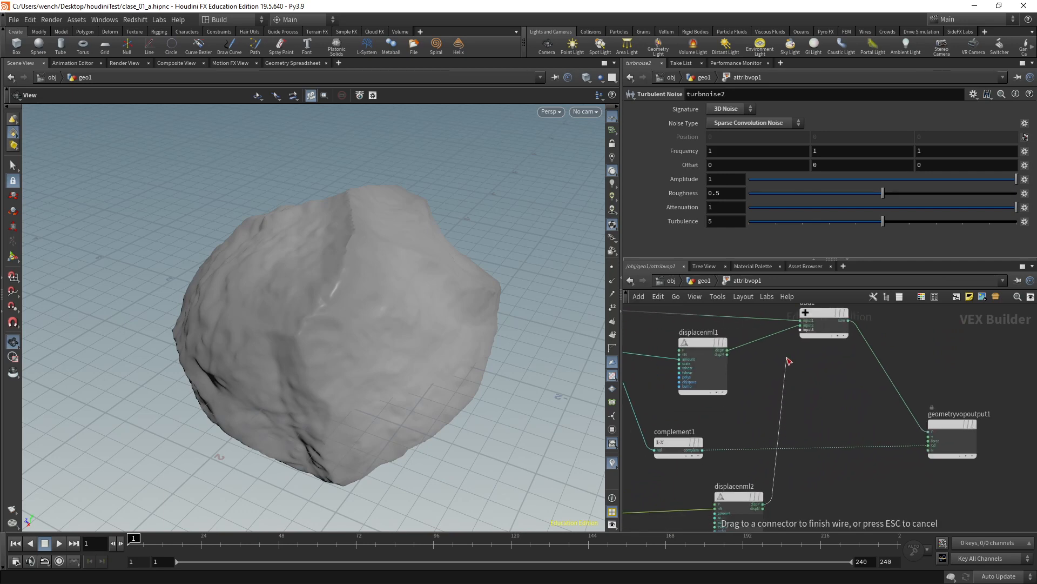
{"action": "left_click", "coordinate": [799, 330]}
- Cut the wires running from displacenml1 and displacenml2 into add1
{"action": "key", "text": "y"}
{"action": "left_click_drag", "start_coordinate": [790, 324], "coordinate": [811, 351]}
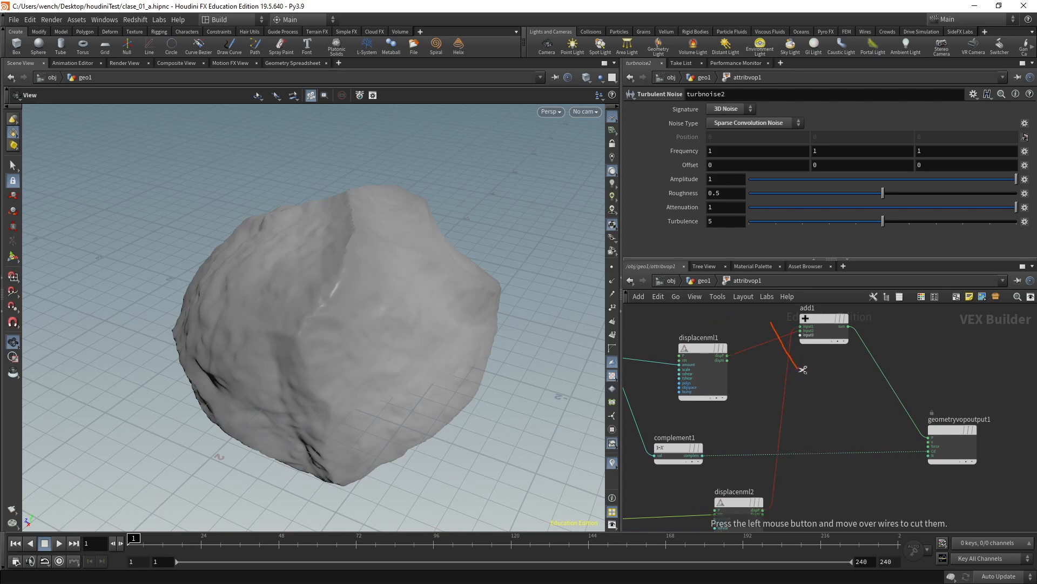
{"action": "scroll", "coordinate": [793, 403], "scroll_direction": "down", "scroll_amount": 2}
{"action": "scroll", "coordinate": [782, 482], "scroll_direction": "up", "scroll_amount": 2}
{"action": "middle_click_drag", "start_coordinate": [802, 412], "coordinate": [839, 471]}
{"action": "scroll", "coordinate": [838, 471], "scroll_direction": "down", "scroll_amount": 1}
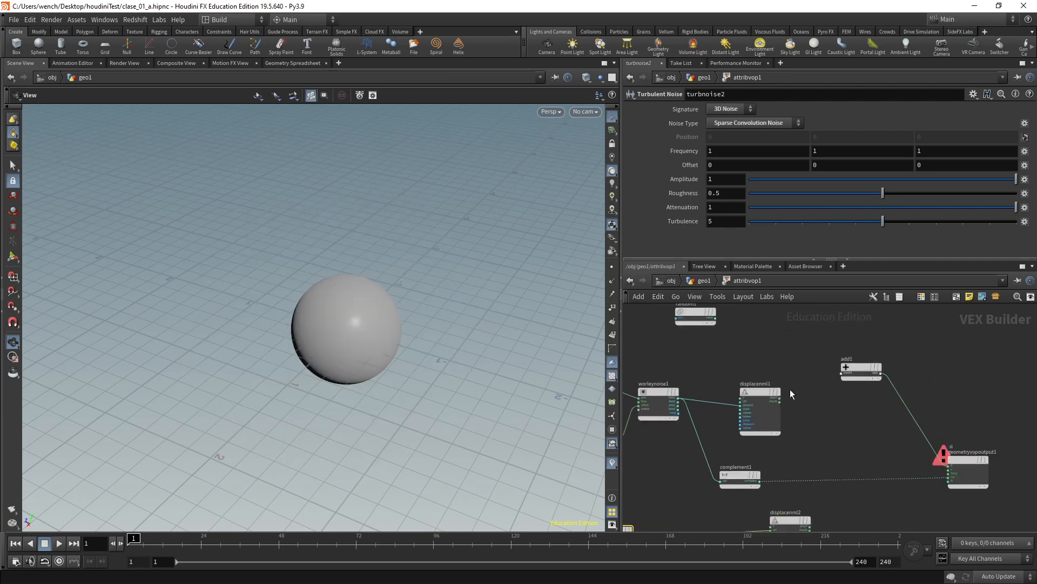
- Connect geometryvopglobal1's P and displacenml2's dispP outputs to add1's inputs and inspect the sphere
{"action": "middle_click_drag", "start_coordinate": [732, 357], "coordinate": [800, 365]}
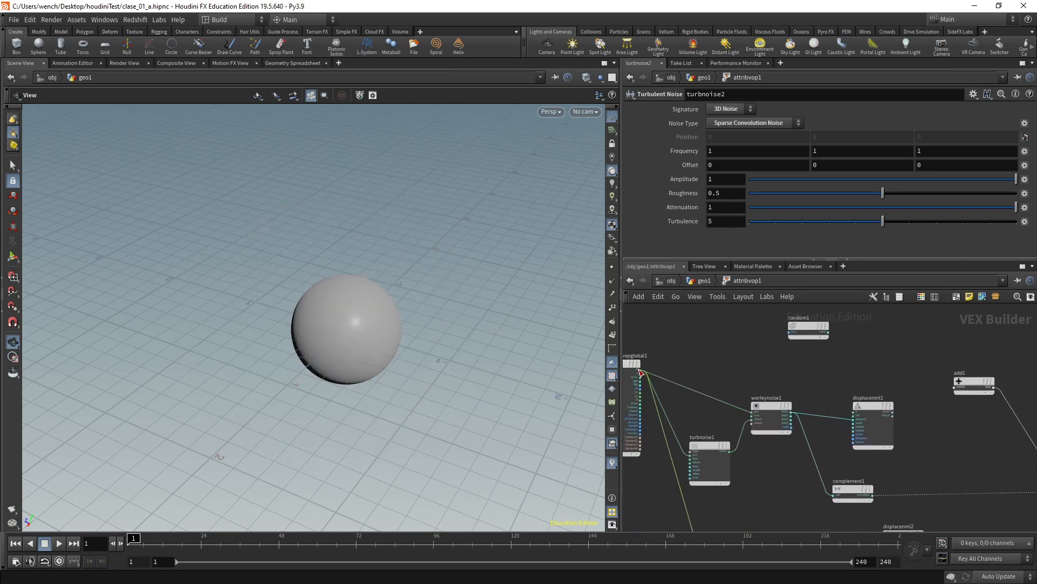
{"action": "left_click_drag", "start_coordinate": [633, 369], "coordinate": [955, 387]}
{"action": "middle_click_drag", "start_coordinate": [922, 424], "coordinate": [769, 390]}
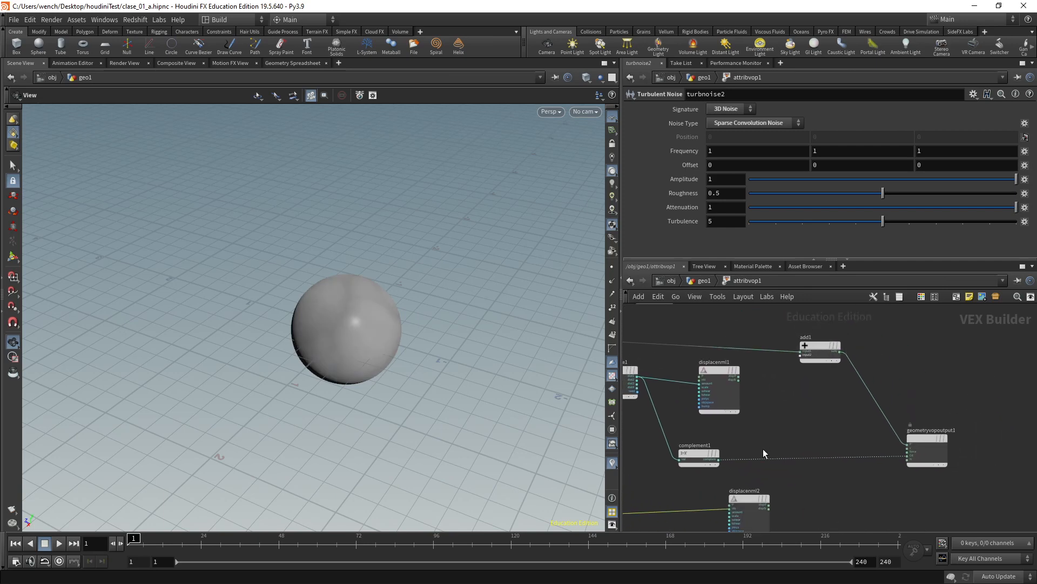
{"action": "left_click_drag", "start_coordinate": [768, 504], "coordinate": [809, 368]}
{"action": "left_click", "coordinate": [809, 366]}
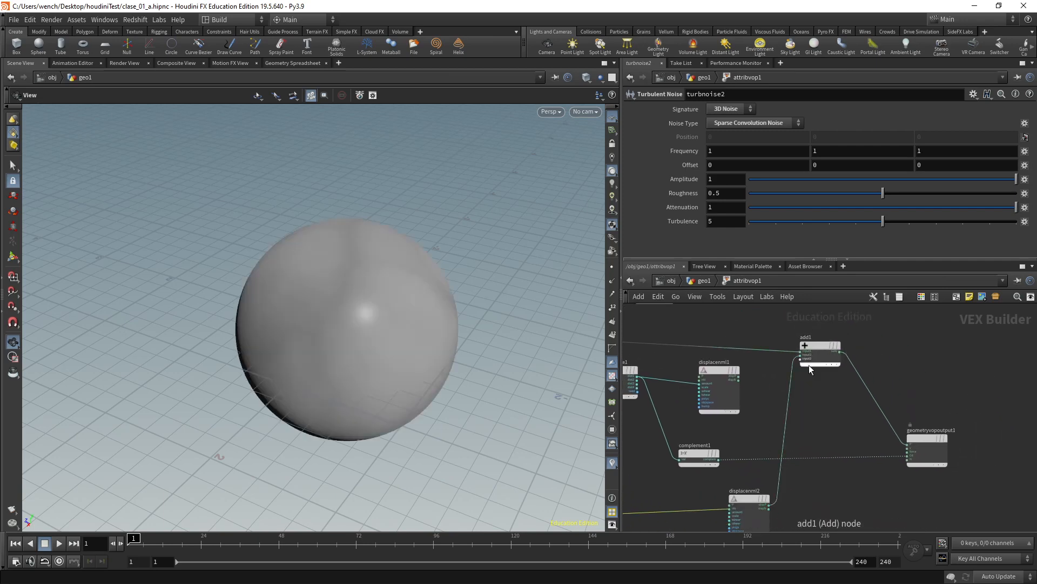
{"action": "right_click_drag", "start_coordinate": [461, 322], "coordinate": [581, 301]}
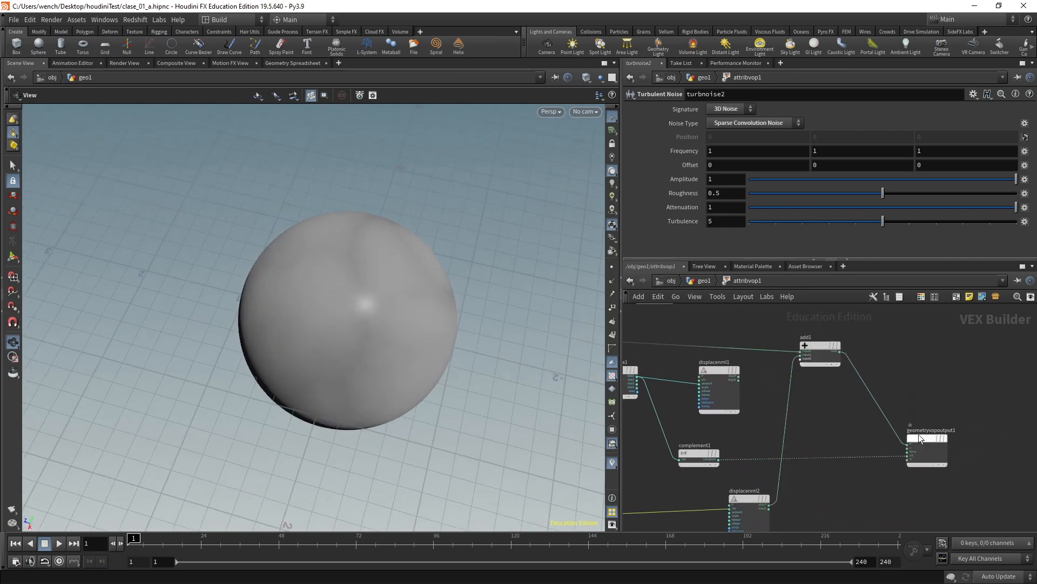
- Try adjusting turbnoise2's frequency, undo the change, and disconnect complement1 from the output's Cd input
{"action": "middle_click_drag", "start_coordinate": [801, 482], "coordinate": [871, 449]}
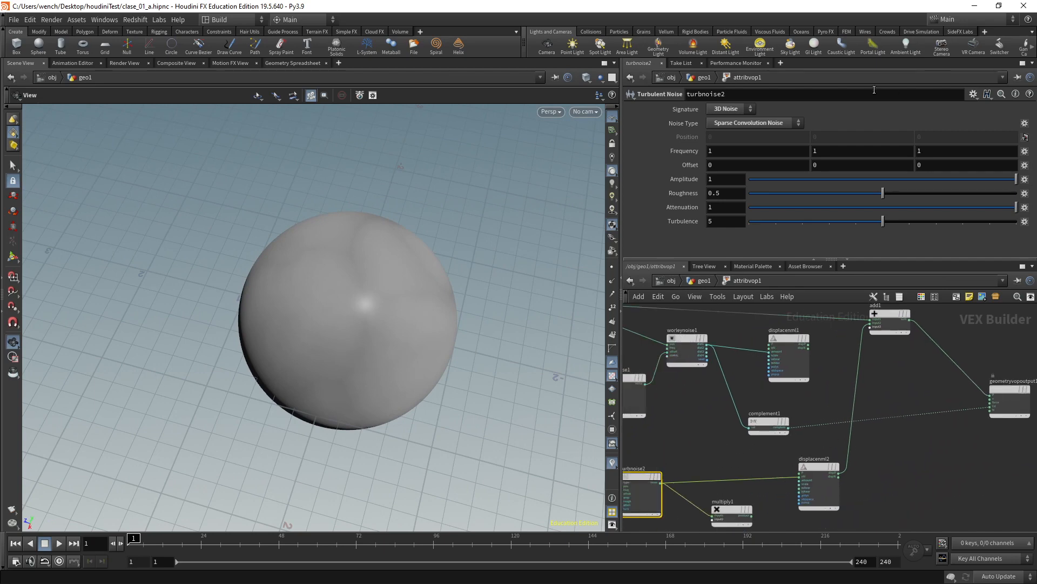
{"action": "middle_click_drag", "start_coordinate": [682, 151], "coordinate": [680, 153]}
{"action": "key", "text": "h"}
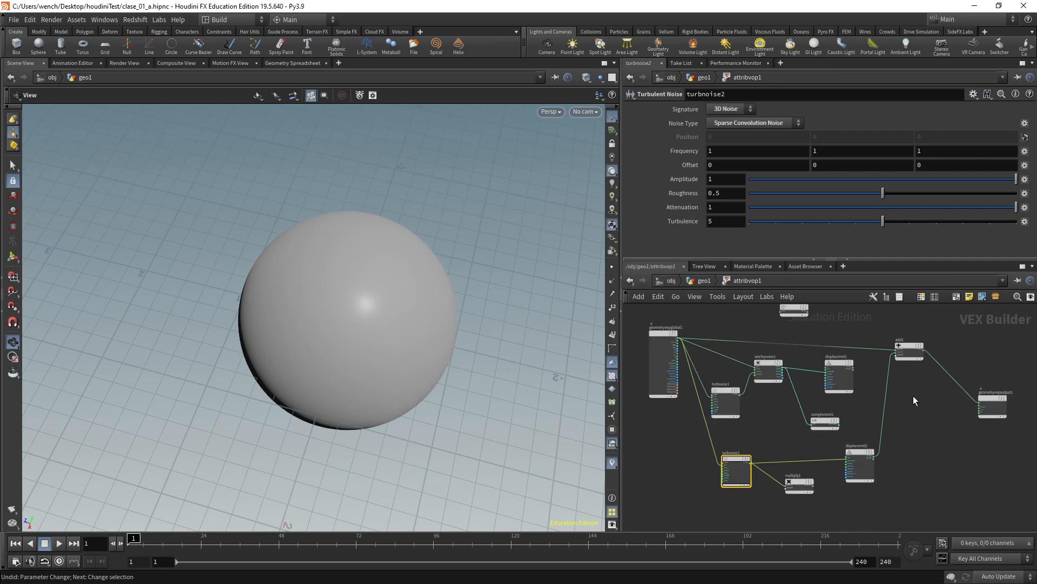
- Replace the wire into displacenml2's nN input with one from turbnoise2's noise output to its amount input, and inspect the rock
{"action": "left_click", "coordinate": [849, 479]}
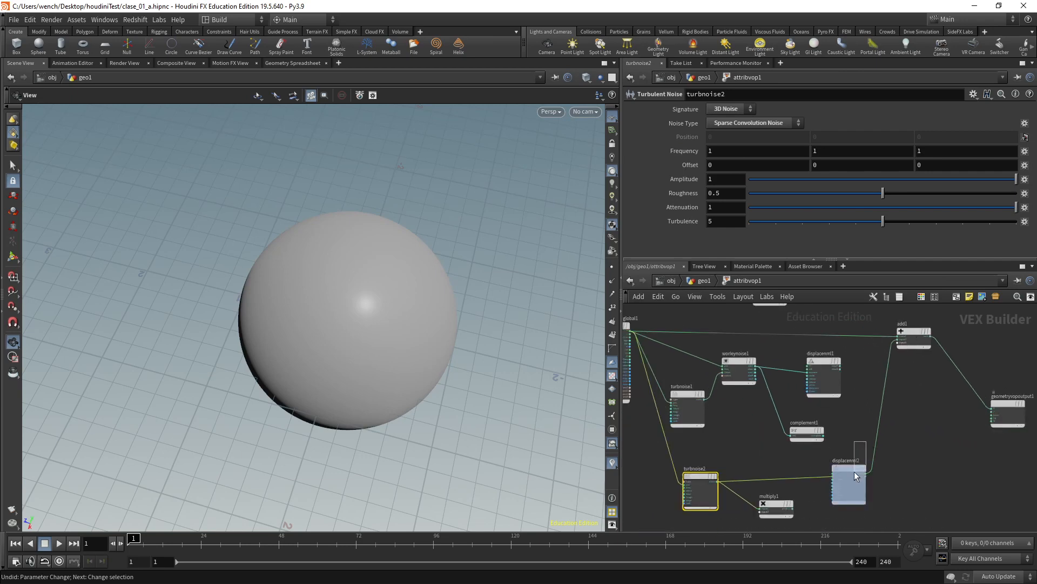
{"action": "scroll", "coordinate": [882, 475], "scroll_direction": "up", "scroll_amount": 3}
{"action": "scroll", "coordinate": [882, 475], "scroll_direction": "up", "scroll_amount": 2}
{"action": "middle_click_drag", "start_coordinate": [882, 475], "coordinate": [936, 424]}
{"action": "middle_click_drag", "start_coordinate": [783, 425], "coordinate": [861, 414]}
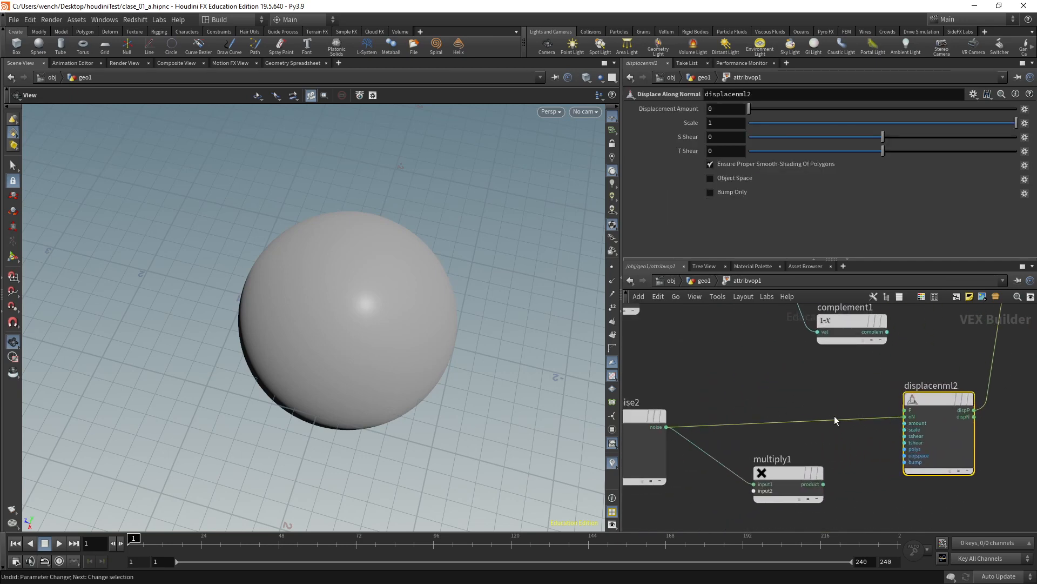
{"action": "key", "text": "y"}
{"action": "left_click_drag", "start_coordinate": [805, 439], "coordinate": [782, 402]}
{"action": "left_click_drag", "start_coordinate": [667, 427], "coordinate": [897, 425]}
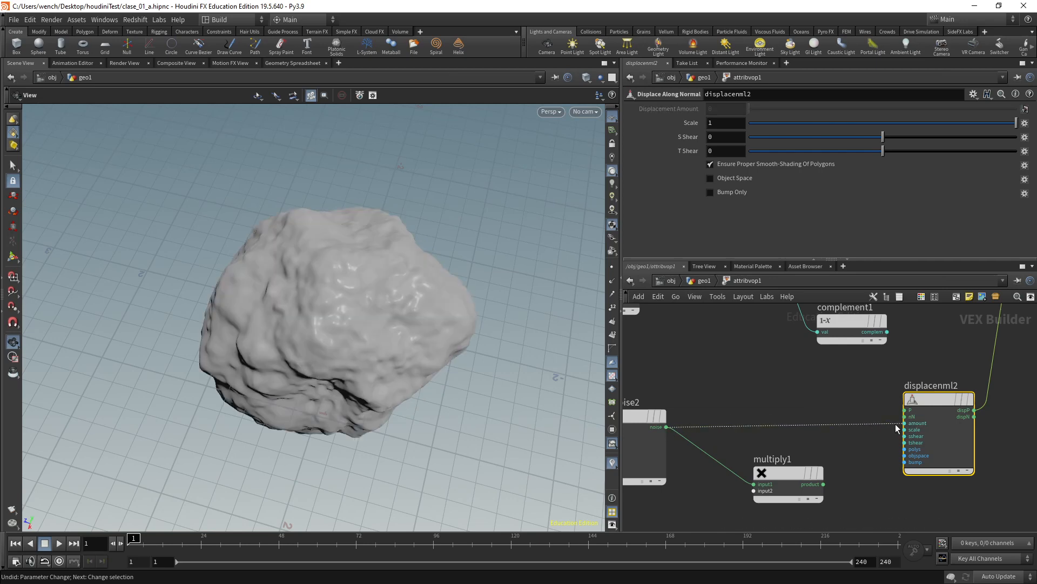
{"action": "left_click_drag", "start_coordinate": [344, 273], "coordinate": [398, 262]}
- Try the Simplex, Perlin and Original Perlin noise types on turbnoise2 and compare the resulting rock shapes
{"action": "scroll", "coordinate": [859, 364], "scroll_direction": "down", "scroll_amount": 3}
{"action": "middle_click_drag", "start_coordinate": [860, 364], "coordinate": [813, 386]}
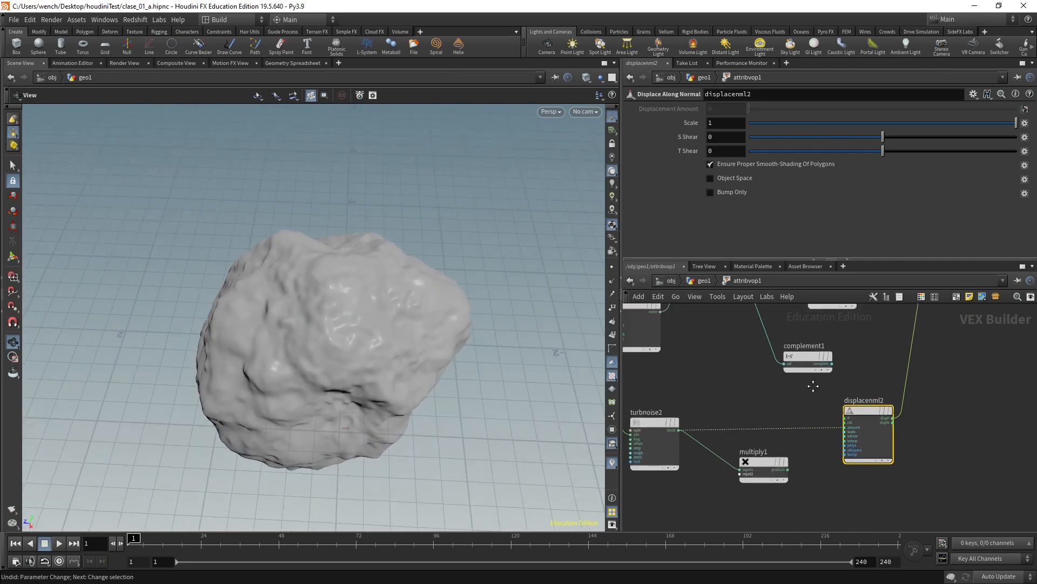
{"action": "left_click", "coordinate": [685, 432]}
{"action": "scroll", "coordinate": [727, 392], "scroll_direction": "down", "scroll_amount": 3}
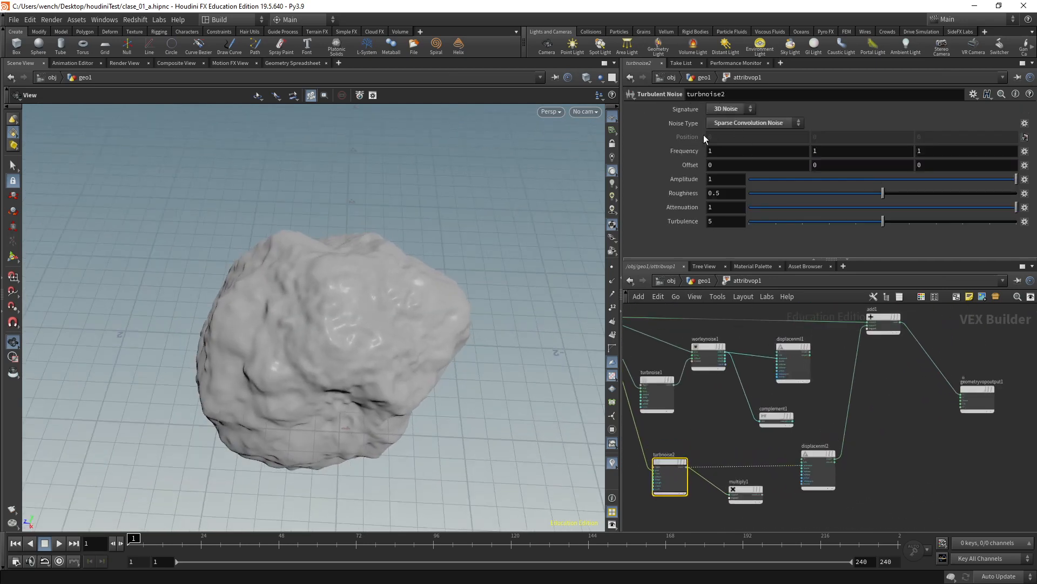
{"action": "left_click", "coordinate": [754, 122]}
{"action": "left_click", "coordinate": [748, 167]}
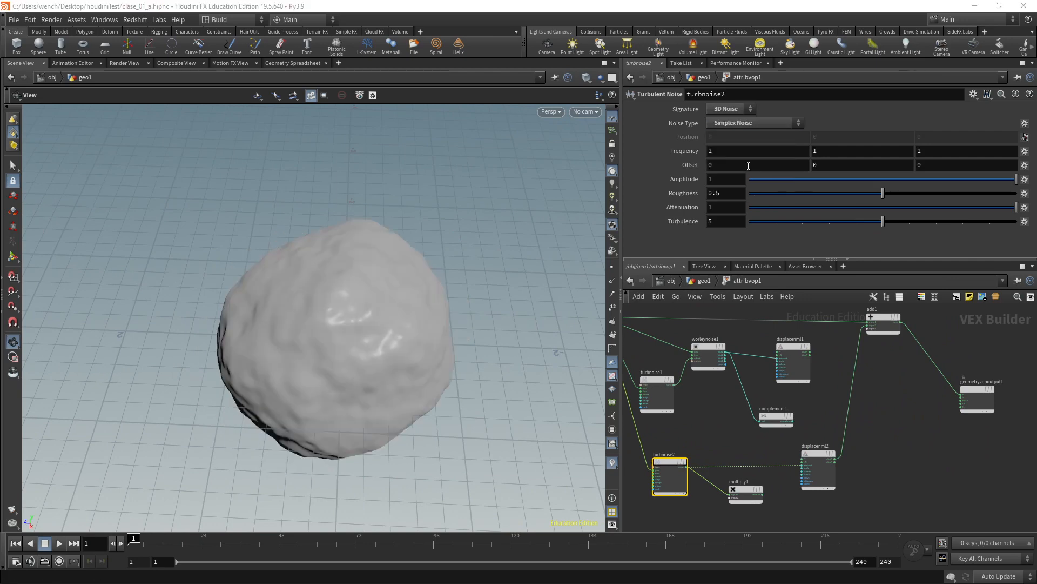
{"action": "left_click", "coordinate": [738, 121]}
{"action": "left_click", "coordinate": [743, 134]}
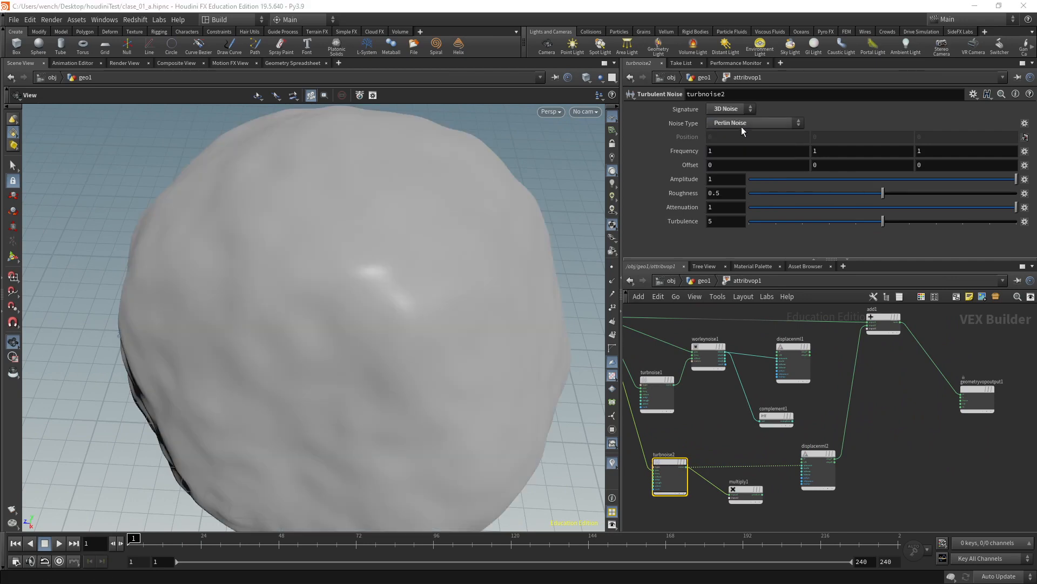
{"action": "left_click", "coordinate": [741, 124]}
{"action": "left_click", "coordinate": [736, 136]}
{"action": "left_click_drag", "start_coordinate": [427, 335], "coordinate": [427, 289]}
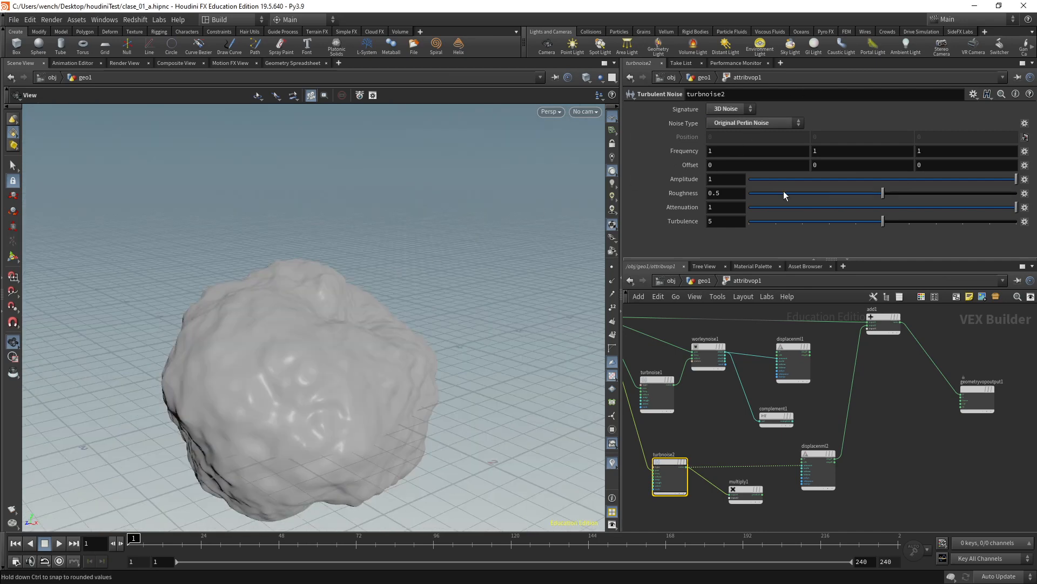
- Try an amplitude of -1 on turbnoise2 with Original Perlin Noise, undo it, and repeat the amplitude test with Simplex Noise
{"action": "left_click_drag", "start_coordinate": [833, 180], "coordinate": [698, 177]}
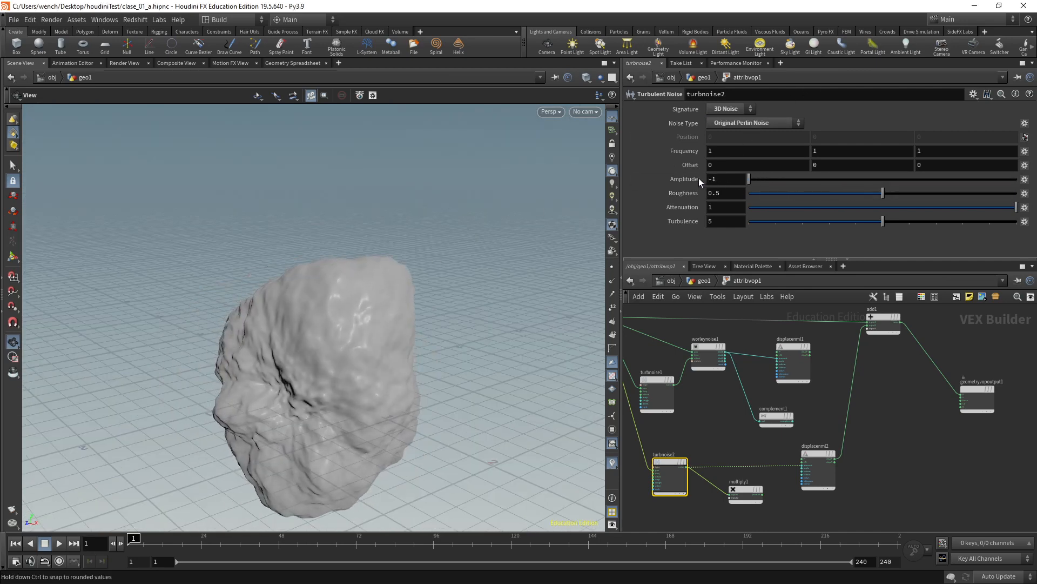
{"action": "key", "text": "ctrl+z"}
{"action": "key", "text": "ctrl+z"}
{"action": "left_click", "coordinate": [755, 120]}
{"action": "left_click", "coordinate": [732, 176]}
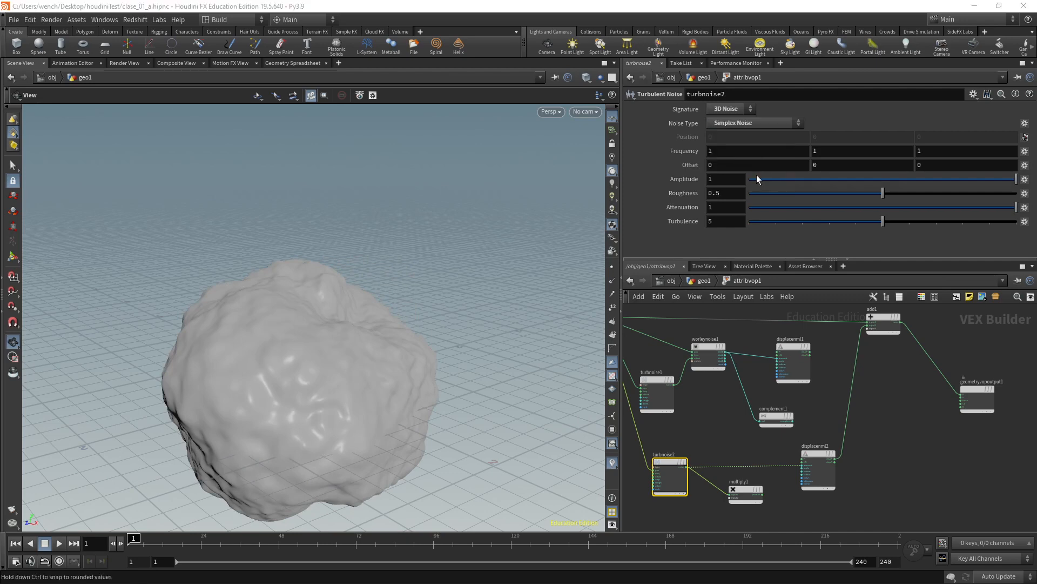
{"action": "left_click_drag", "start_coordinate": [784, 180], "coordinate": [669, 180]}
{"action": "key", "text": "ctrl+z"}
- Try Zero Centered Perlin Noise with an amplitude of -1 on turbnoise2, and undo the amplitude change
{"action": "left_click", "coordinate": [748, 124]}
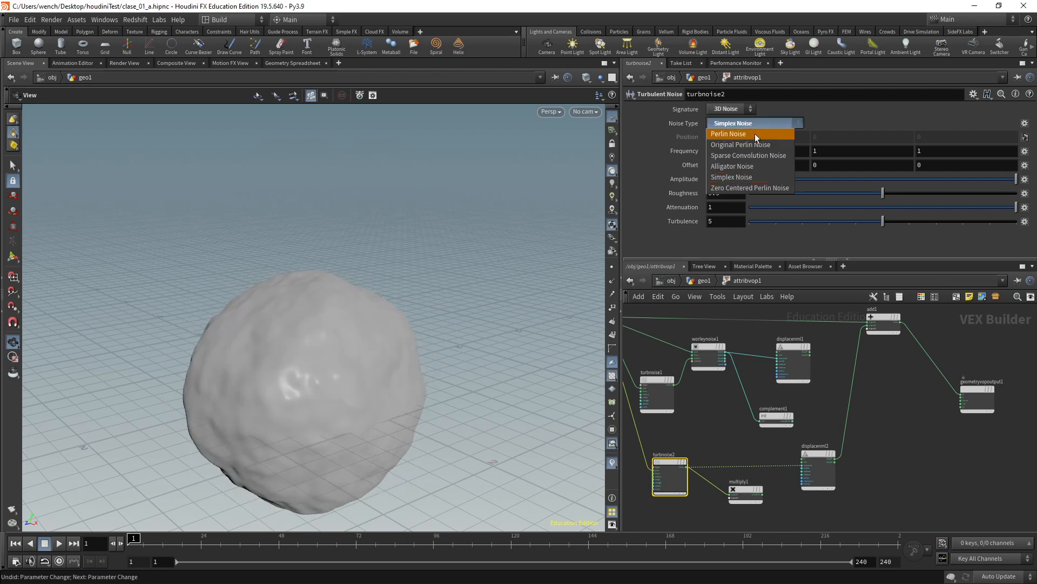
{"action": "left_click", "coordinate": [760, 187]}
{"action": "left_click_drag", "start_coordinate": [854, 180], "coordinate": [699, 182]}
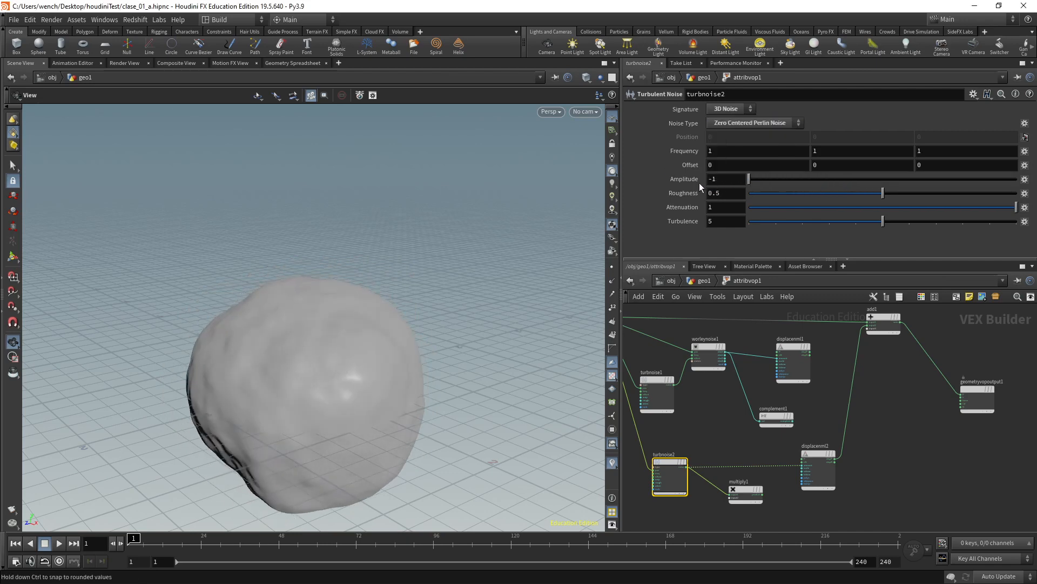
{"action": "left_click_drag", "start_coordinate": [362, 260], "coordinate": [540, 336]}
{"action": "key", "text": "ctrl+z"}
- Set turbnoise2's noise type to Alligator Noise and its amplitude to -1
{"action": "left_click", "coordinate": [759, 125]}
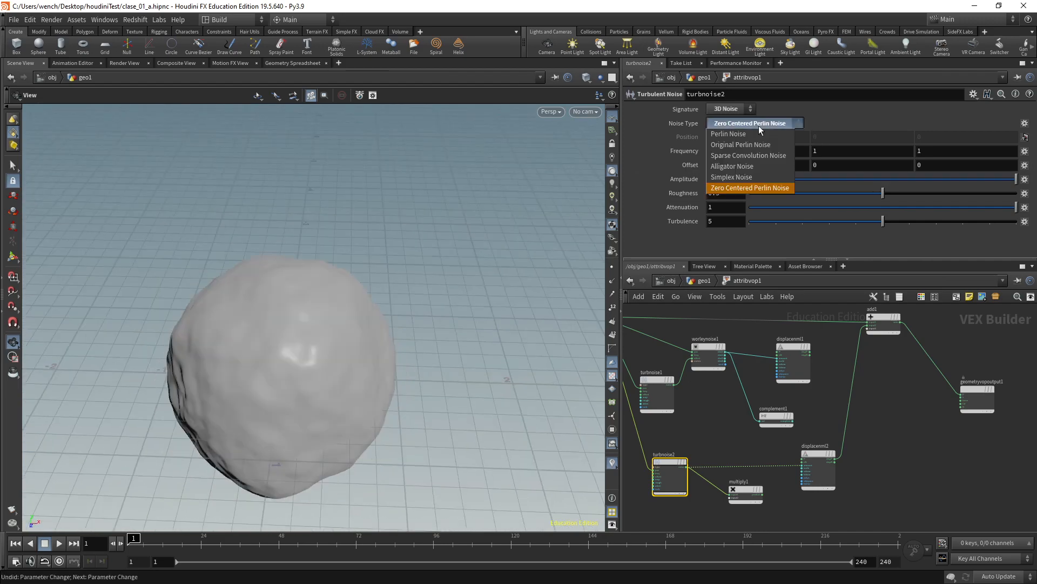
{"action": "left_click", "coordinate": [756, 167]}
{"action": "left_click_drag", "start_coordinate": [778, 184], "coordinate": [737, 181]}
{"action": "mouse_move", "coordinate": [346, 303]}
{"action": "left_mouse_down"}
{"action": "mouse_move", "coordinate": [378, 378]}
{"action": "mouse_move", "coordinate": [313, 330]}
{"action": "mouse_move", "coordinate": [266, 405]}
{"action": "mouse_move", "coordinate": [354, 305]}
{"action": "left_mouse_up"}
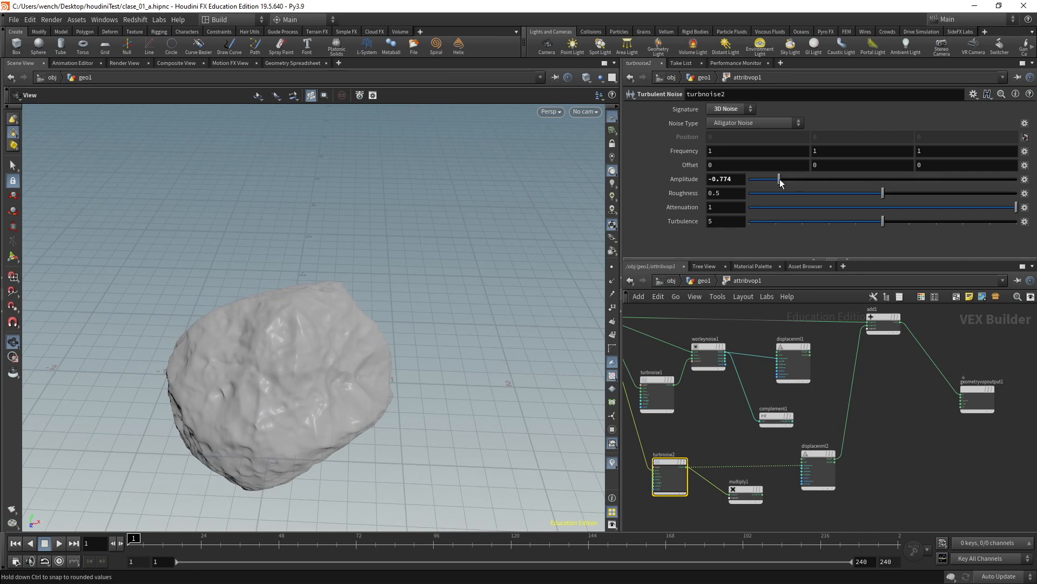
{"action": "left_click_drag", "start_coordinate": [780, 183], "coordinate": [600, 195]}
- Connect displacenml1's dispP output to add1's second input in place of displacenml2, and inspect the rock
{"action": "middle_click_drag", "start_coordinate": [729, 430], "coordinate": [762, 423]}
{"action": "scroll", "coordinate": [861, 339], "scroll_direction": "up", "scroll_amount": 1}
{"action": "middle_click_drag", "start_coordinate": [861, 338], "coordinate": [895, 363]}
{"action": "left_click", "coordinate": [788, 466]}
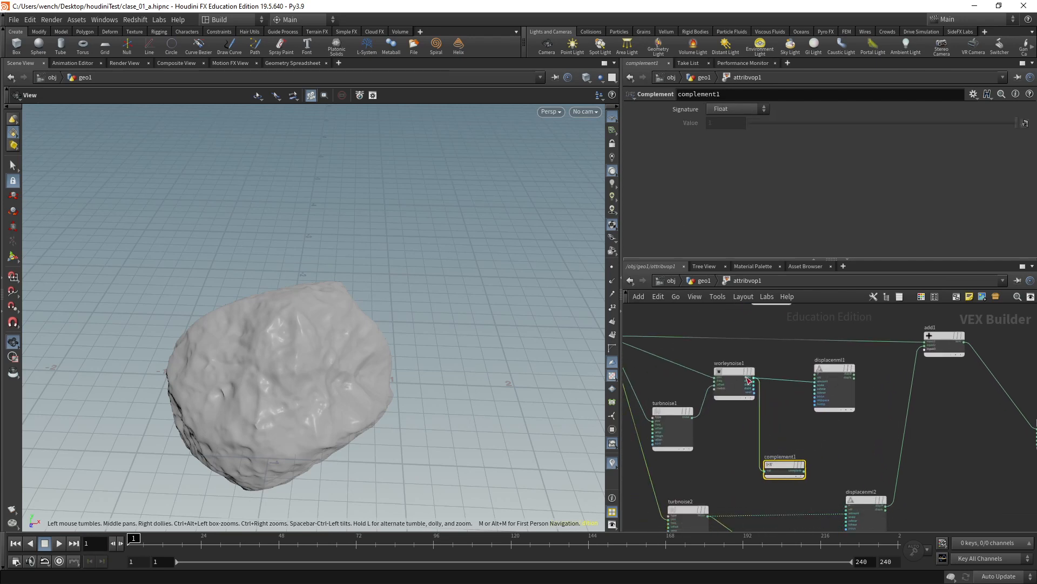
{"action": "left_click_drag", "start_coordinate": [733, 374], "coordinate": [735, 370]}
{"action": "left_click_drag", "start_coordinate": [671, 413], "coordinate": [671, 410]}
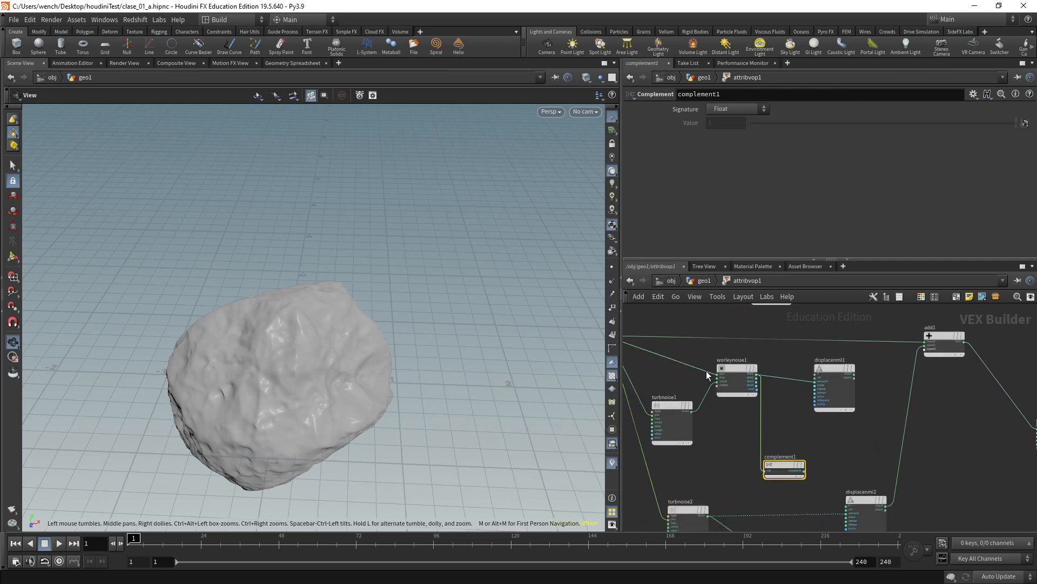
{"action": "mouse_move", "coordinate": [736, 369]}
{"action": "scroll", "coordinate": [734, 368], "scroll_direction": "up", "scroll_amount": 1}
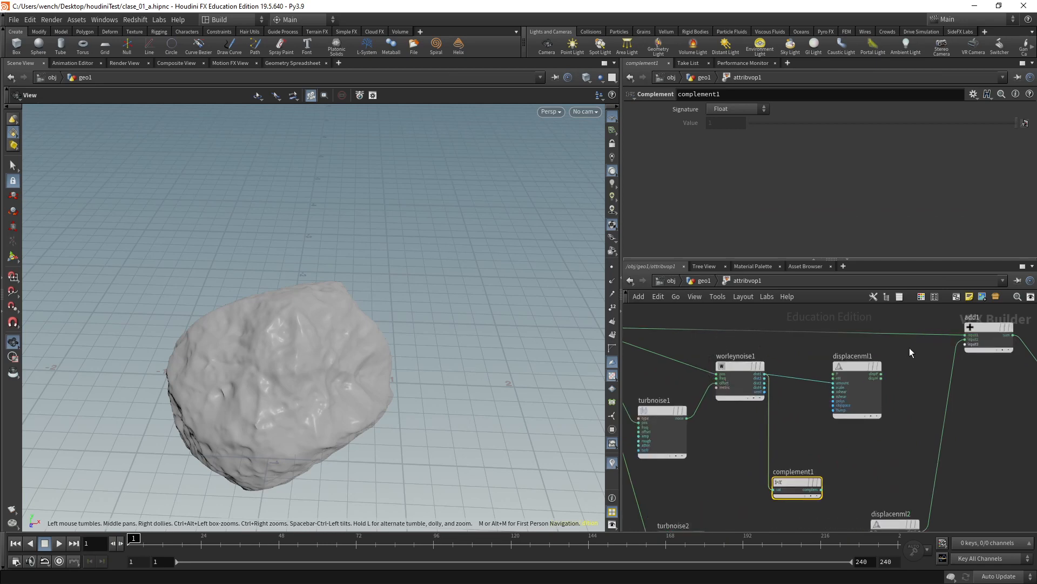
{"action": "middle_click_drag", "start_coordinate": [886, 375], "coordinate": [833, 380]}
{"action": "left_click_drag", "start_coordinate": [830, 379], "coordinate": [911, 346]}
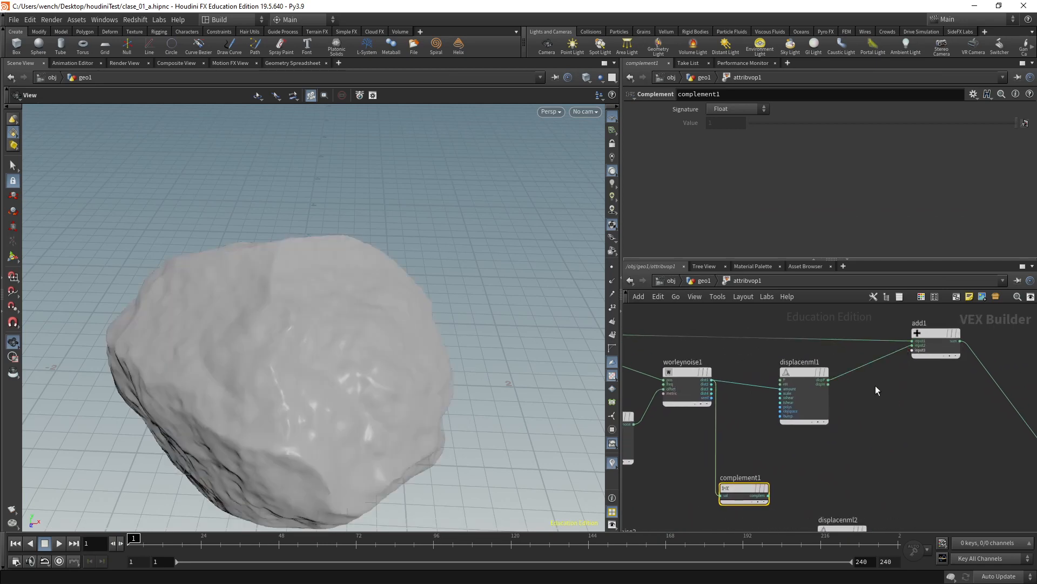
{"action": "scroll", "coordinate": [875, 385], "scroll_direction": "down", "scroll_amount": 1}
{"action": "left_click_drag", "start_coordinate": [308, 350], "coordinate": [359, 376]}
{"action": "scroll", "coordinate": [923, 426], "scroll_direction": "up", "scroll_amount": 2}
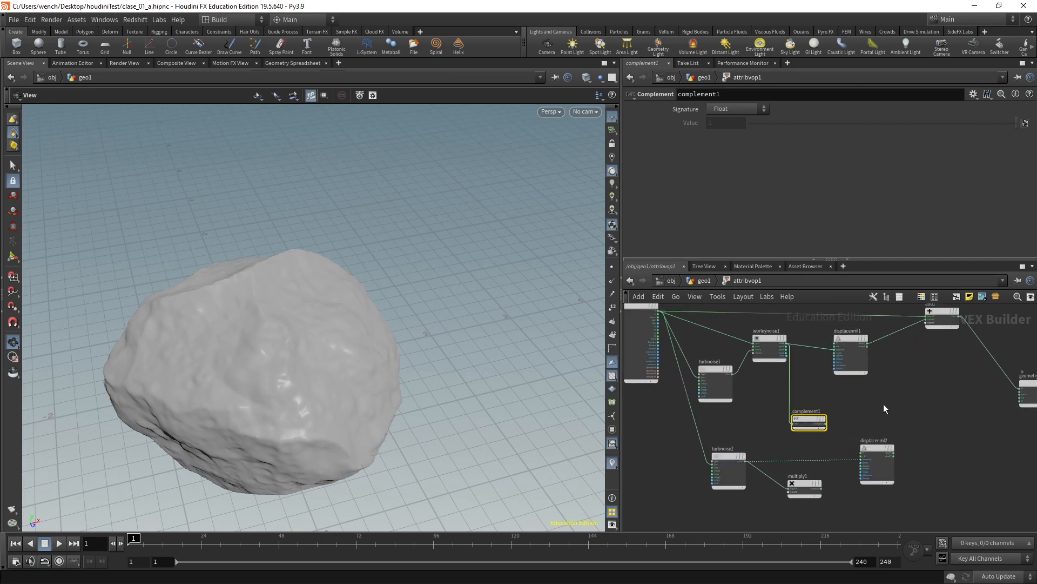
- Place multiply1 beside complement1 and wire complement1 into its first input and turbnoise2's noise into its second
{"action": "left_click", "coordinate": [727, 459]}
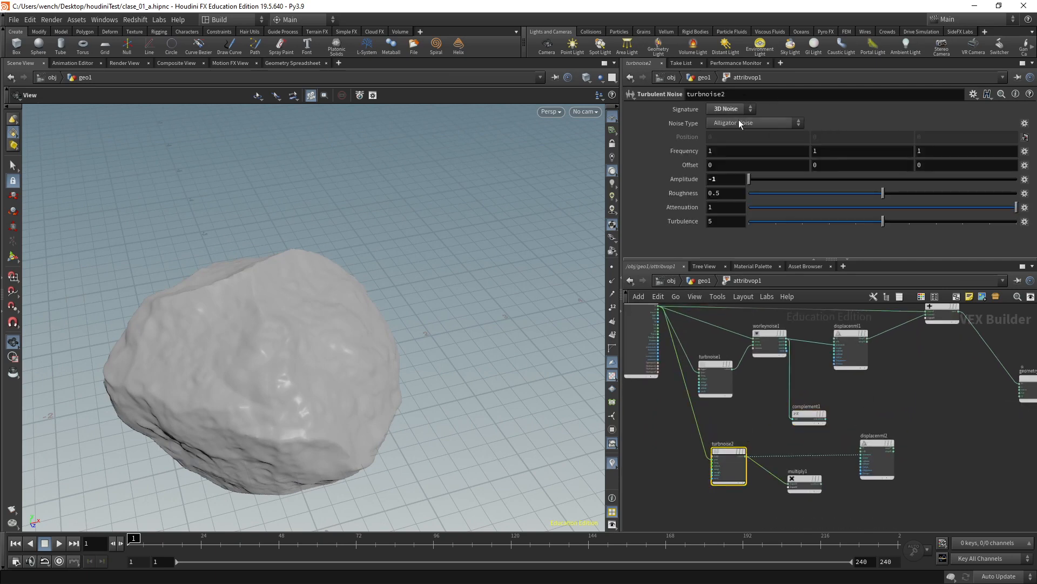
{"action": "middle_click_drag", "start_coordinate": [786, 445], "coordinate": [758, 435]}
{"action": "left_click_drag", "start_coordinate": [778, 467], "coordinate": [814, 469]}
{"action": "scroll", "coordinate": [752, 325], "scroll_direction": "up", "scroll_amount": 2}
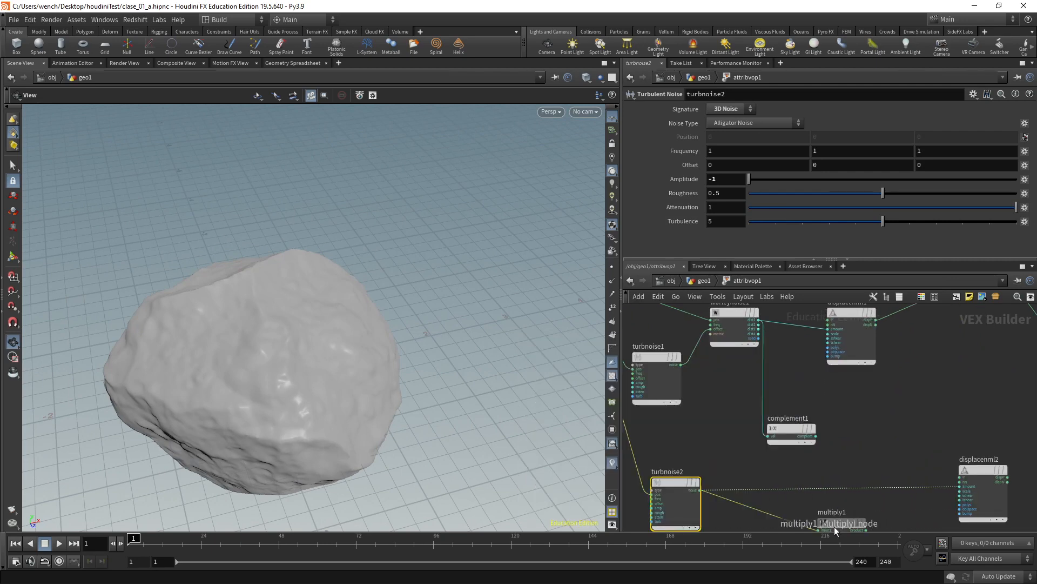
{"action": "left_click_drag", "start_coordinate": [834, 527], "coordinate": [859, 444]}
{"action": "left_click", "coordinate": [817, 436]}
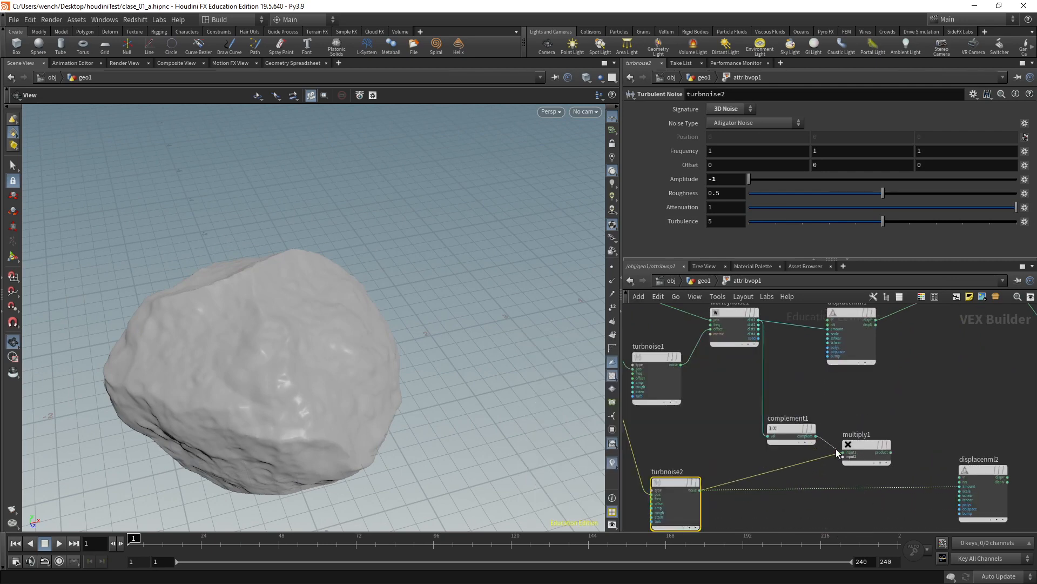
{"action": "left_click", "coordinate": [843, 453]}
{"action": "left_click", "coordinate": [701, 491]}
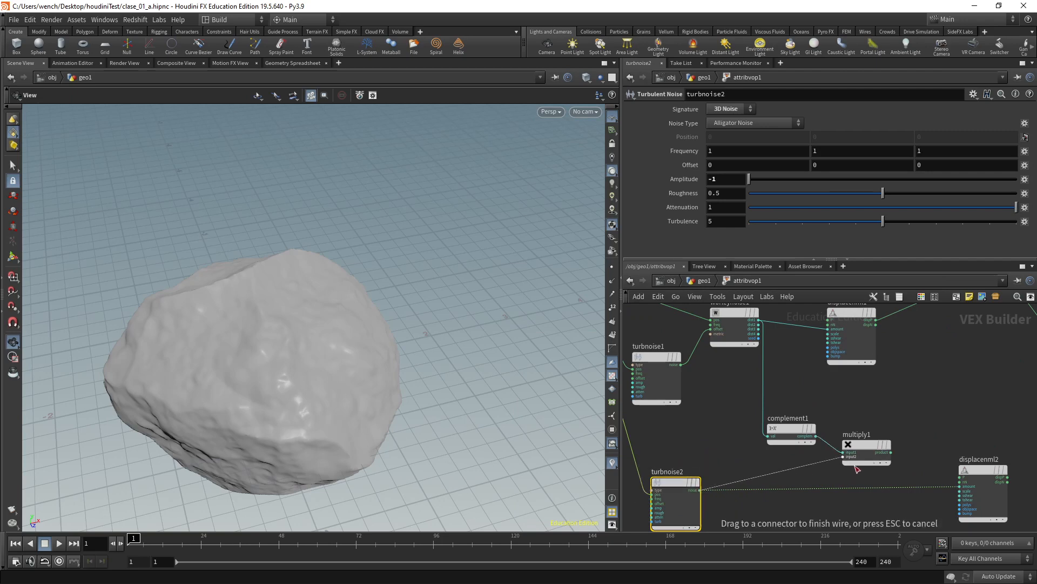
{"action": "left_click", "coordinate": [844, 457]}
- Connect multiply1's product output to displacenml2's amount input and move displacenml2 closer to multiply1
{"action": "middle_click_drag", "start_coordinate": [936, 432], "coordinate": [806, 417]}
{"action": "left_click", "coordinate": [761, 436]}
{"action": "left_click", "coordinate": [830, 462]}
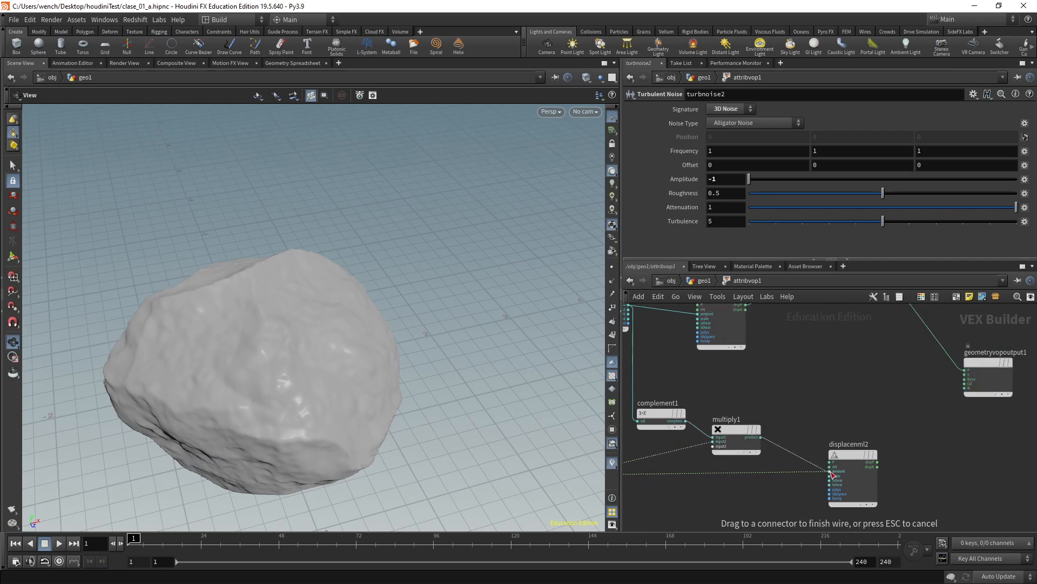
{"action": "left_click_drag", "start_coordinate": [863, 451], "coordinate": [820, 427]}
{"action": "scroll", "coordinate": [832, 397], "scroll_direction": "down", "scroll_amount": 4}
{"action": "scroll", "coordinate": [832, 397], "scroll_direction": "up", "scroll_amount": 2}
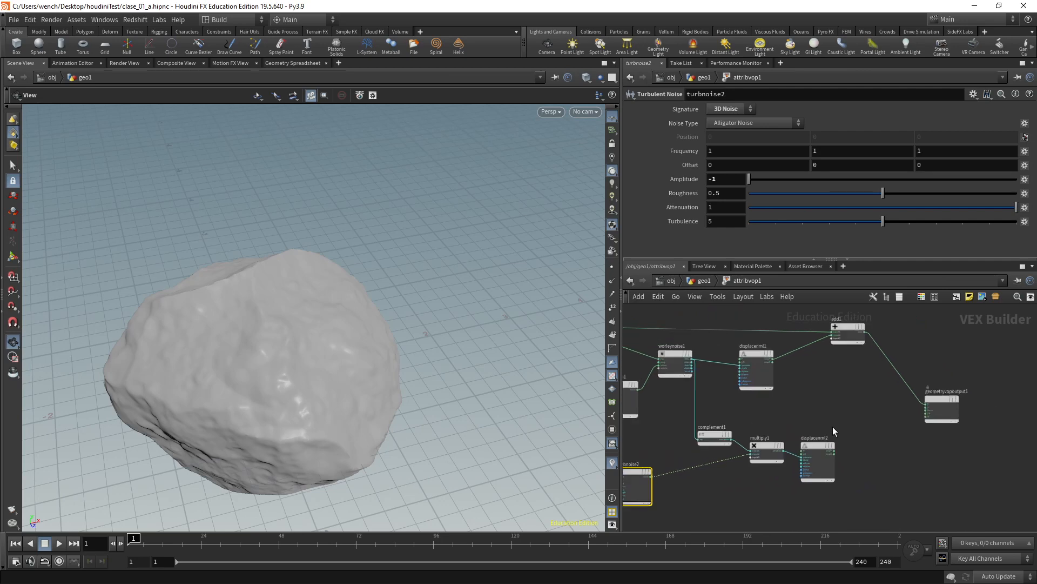
- Connect displacenml2's dispP output to add1's third input and inspect the combined displacement on the rock
{"action": "left_click", "coordinate": [833, 439]}
{"action": "scroll", "coordinate": [837, 450], "scroll_direction": "up", "scroll_amount": 3}
{"action": "middle_click_drag", "start_coordinate": [857, 436], "coordinate": [832, 482]}
{"action": "scroll", "coordinate": [832, 482], "scroll_direction": "down", "scroll_amount": 2}
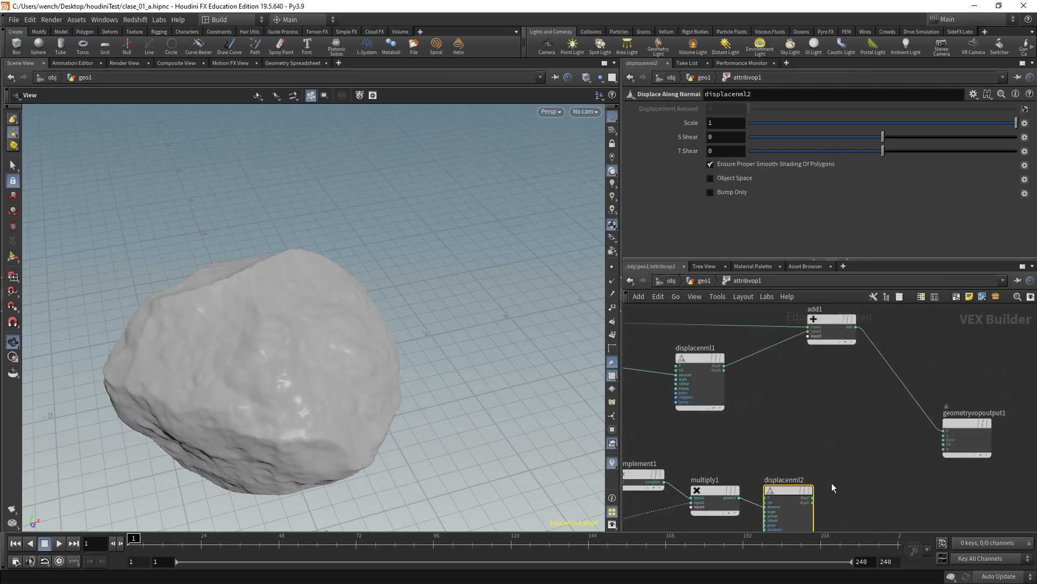
{"action": "left_click_drag", "start_coordinate": [831, 356], "coordinate": [848, 354]}
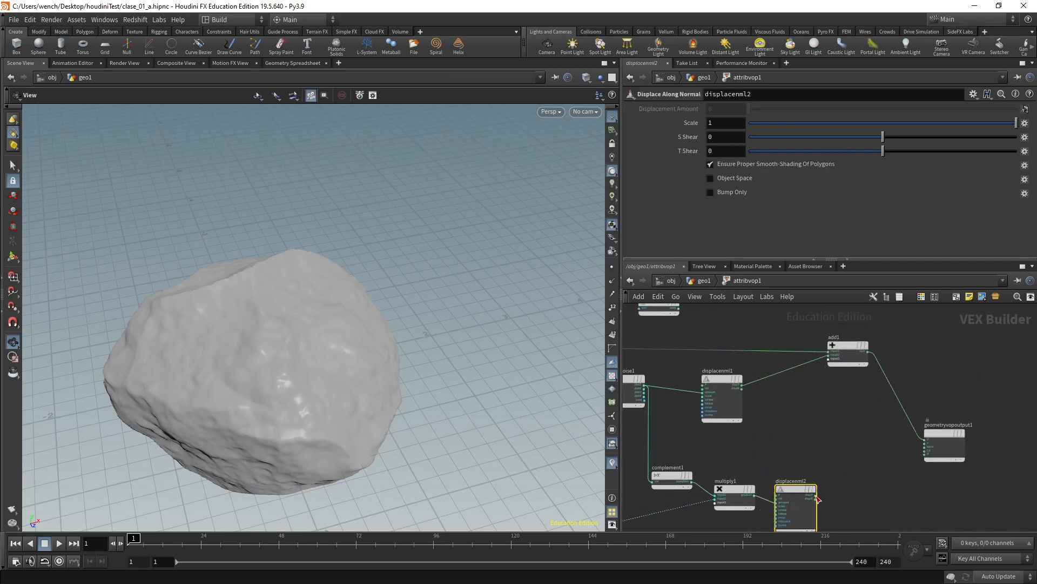
{"action": "left_click_drag", "start_coordinate": [815, 495], "coordinate": [837, 372]}
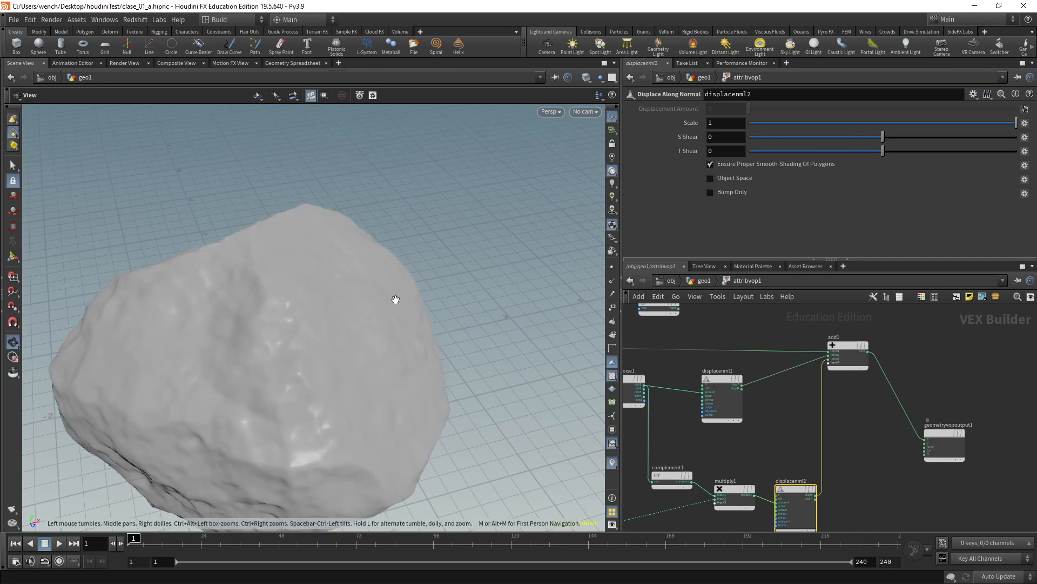
{"action": "left_click_drag", "start_coordinate": [395, 299], "coordinate": [472, 305]}
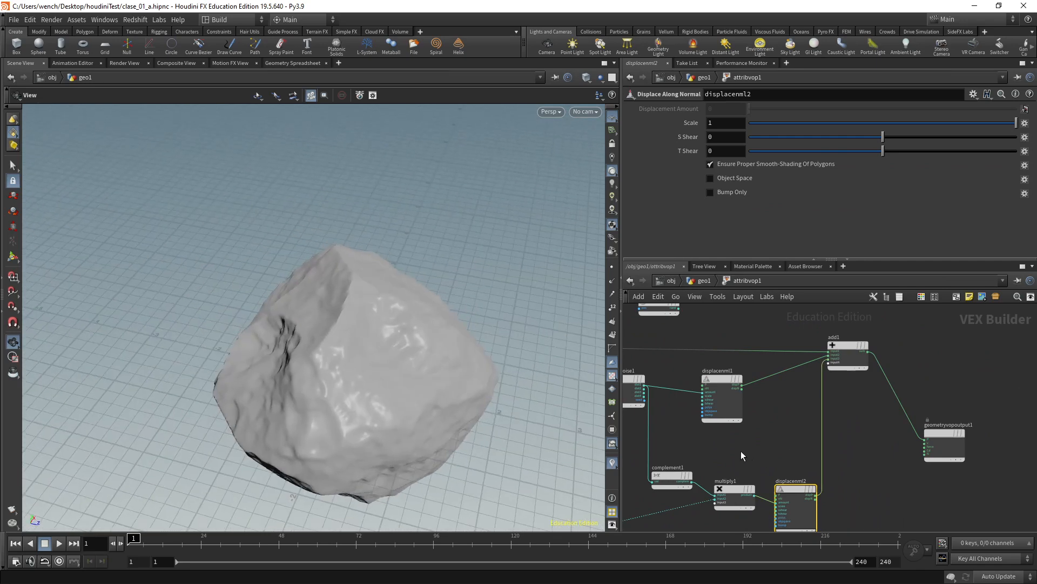
- Set turbnoise2's frequency to 2.7 on all three axes, undoing a trial value along the way
{"action": "middle_click_drag", "start_coordinate": [741, 455], "coordinate": [813, 409]}
{"action": "left_click", "coordinate": [669, 484]}
{"action": "middle_click_drag", "start_coordinate": [683, 153], "coordinate": [756, 147]}
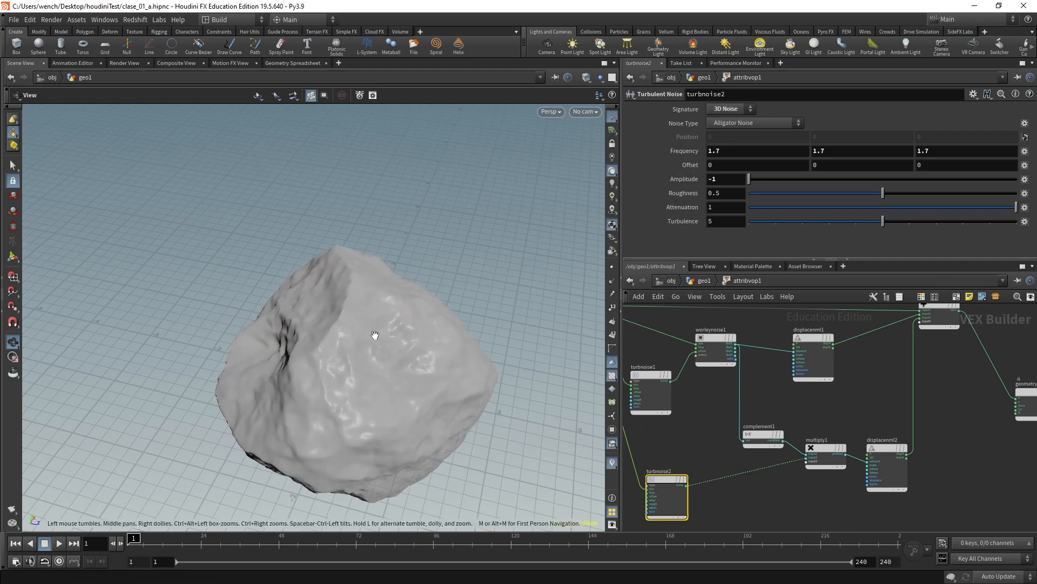
{"action": "scroll", "coordinate": [394, 304], "scroll_direction": "up", "scroll_amount": 3}
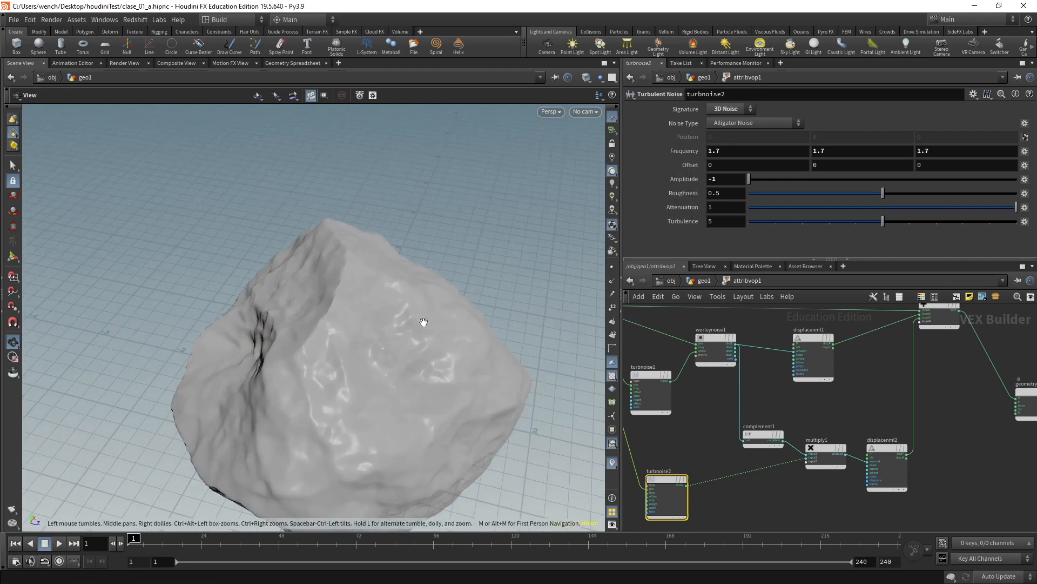
{"action": "middle_click_drag", "start_coordinate": [689, 153], "coordinate": [798, 137]}
{"action": "key", "text": "ctrl+z"}
{"action": "middle_click_drag", "start_coordinate": [677, 152], "coordinate": [686, 145]}
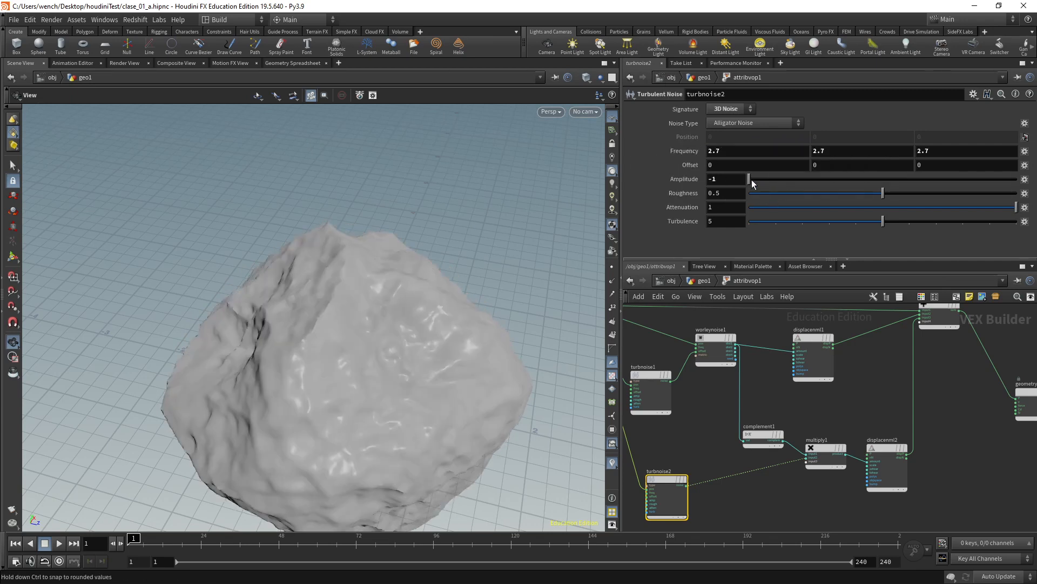
- Try other roughness and attenuation values on turbnoise2, return them to 0.5 and 1, and inspect the rock's surface up close
{"action": "mouse_move", "coordinate": [750, 179]}
{"action": "left_mouse_down"}
{"action": "mouse_move", "coordinate": [1010, 179]}
{"action": "mouse_move", "coordinate": [745, 177]}
{"action": "left_mouse_up"}
{"action": "mouse_move", "coordinate": [889, 193]}
{"action": "left_mouse_down"}
{"action": "mouse_move", "coordinate": [734, 190]}
{"action": "mouse_move", "coordinate": [890, 193]}
{"action": "left_mouse_up"}
{"action": "left_click_drag", "start_coordinate": [985, 193], "coordinate": [879, 208]}
{"action": "left_click_drag", "start_coordinate": [999, 207], "coordinate": [696, 210]}
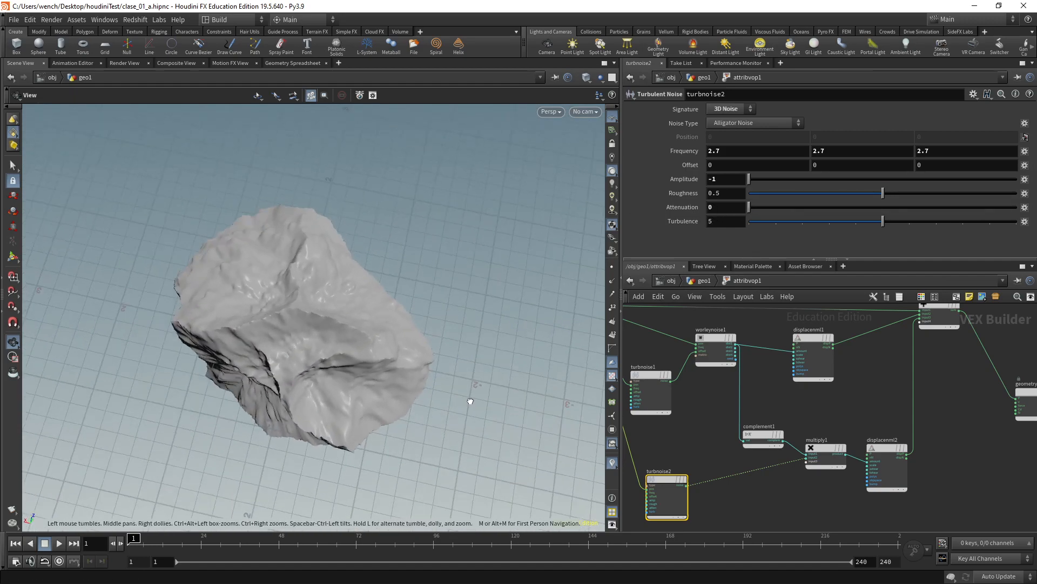
{"action": "left_click_drag", "start_coordinate": [789, 205], "coordinate": [1018, 205]}
{"action": "left_click_drag", "start_coordinate": [418, 275], "coordinate": [324, 303]}
{"action": "right_click_drag", "start_coordinate": [324, 303], "coordinate": [423, 287]}
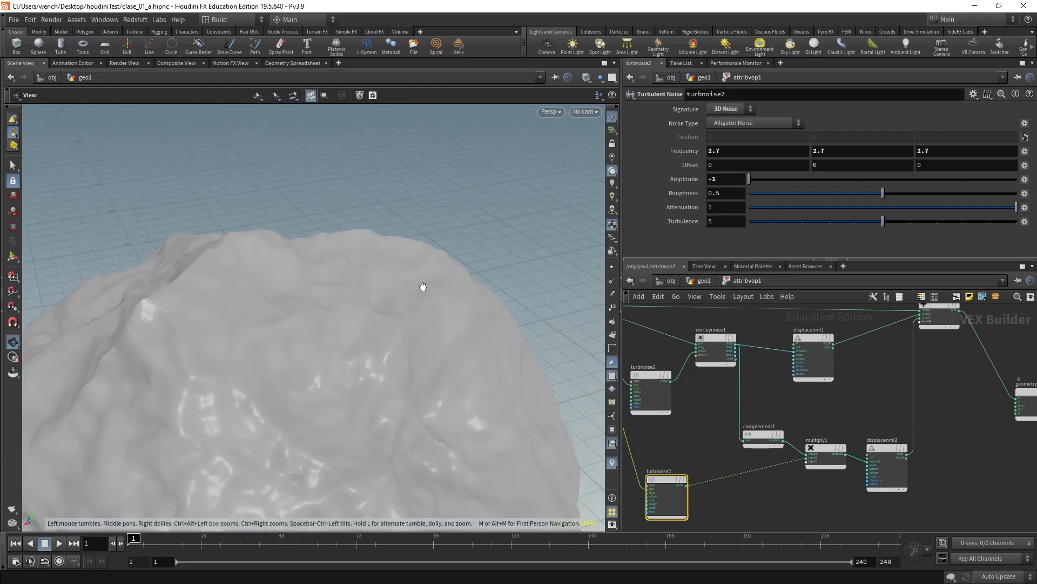
{"action": "left_click_drag", "start_coordinate": [424, 287], "coordinate": [299, 224]}
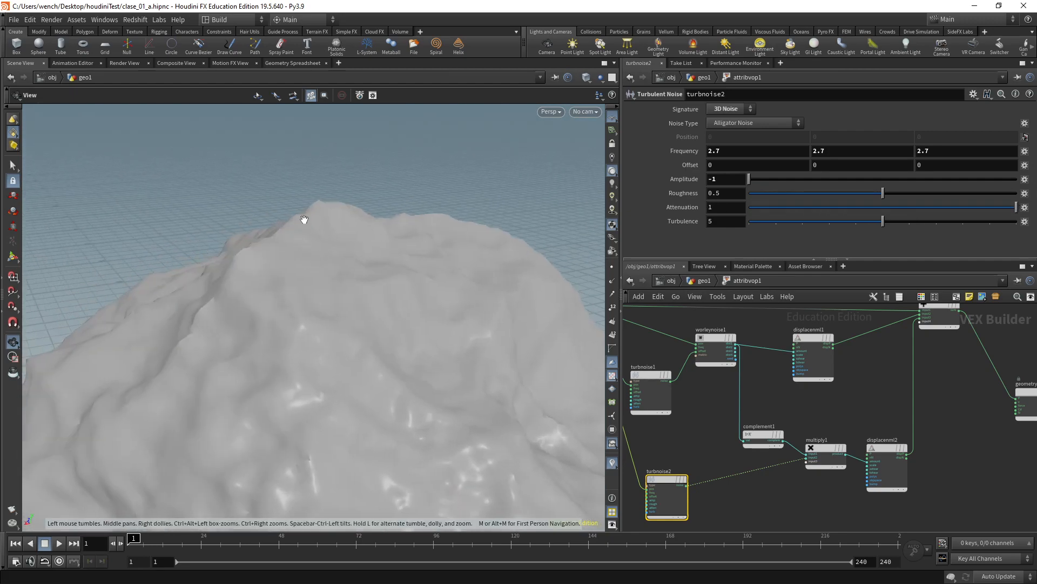
- Cut the wire from add1 into geometryvopoutput1 and move the output node beside turbnoise2
{"action": "left_click", "coordinate": [727, 344]}
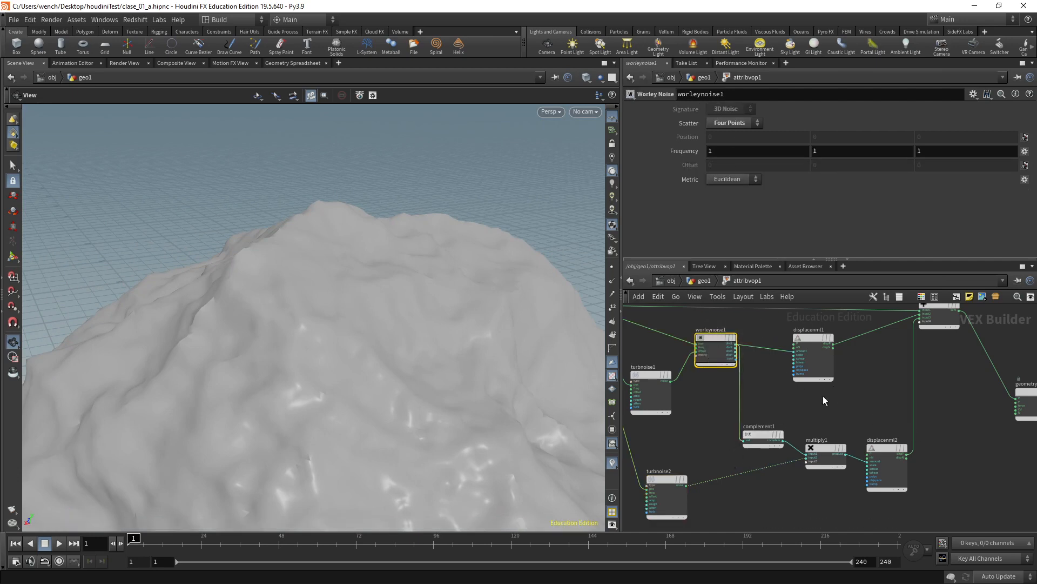
{"action": "scroll", "coordinate": [823, 396], "scroll_direction": "down", "scroll_amount": 2}
{"action": "left_click_drag", "start_coordinate": [692, 459], "coordinate": [669, 451]}
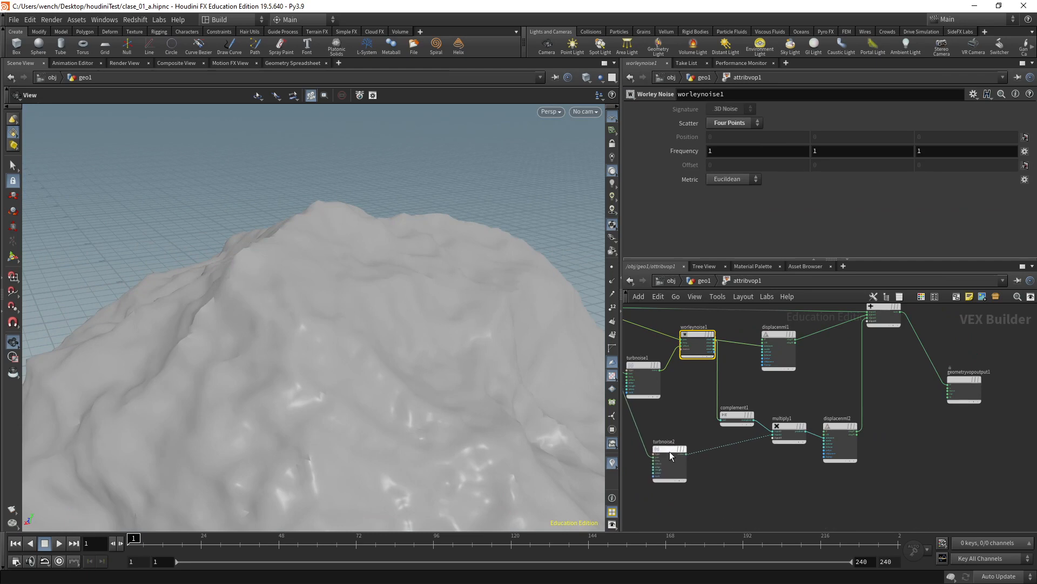
{"action": "left_click_drag", "start_coordinate": [967, 392], "coordinate": [942, 467]}
{"action": "key", "text": "y"}
{"action": "left_click_drag", "start_coordinate": [909, 413], "coordinate": [724, 465]}
- Connect turbnoise2's noise output to geometryvopoutput1's Cd input to preview it as colour, and select turbnoise2
{"action": "scroll", "coordinate": [722, 403], "scroll_direction": "up", "scroll_amount": 2}
{"action": "scroll", "coordinate": [724, 408], "scroll_direction": "down", "scroll_amount": 1}
{"action": "left_click_drag", "start_coordinate": [712, 402], "coordinate": [774, 459]}
{"action": "middle_click_drag", "start_coordinate": [331, 405], "coordinate": [351, 362]}
{"action": "left_click", "coordinate": [687, 417]}
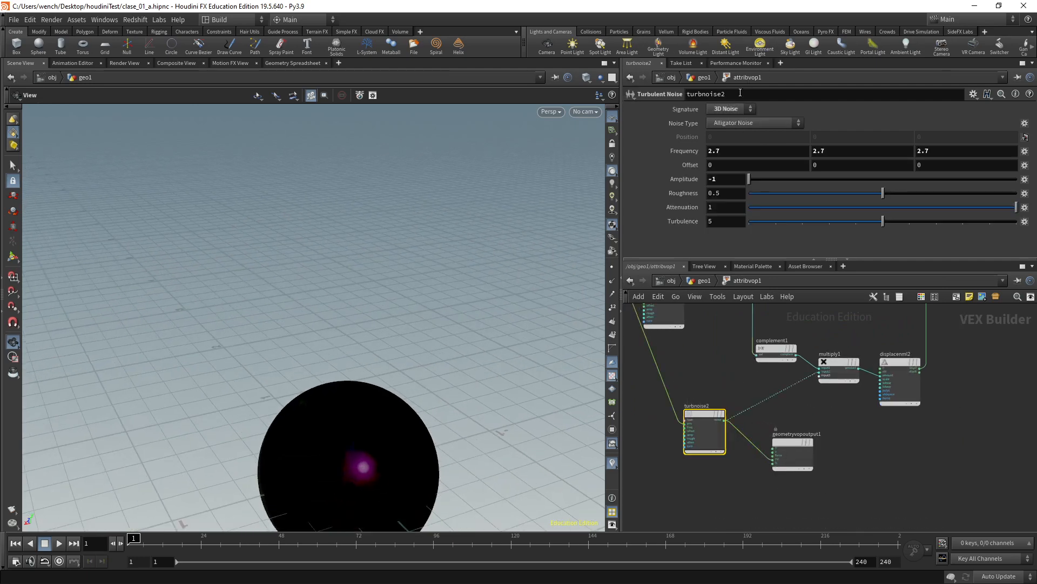
- Switch turbnoise2's signature to 1D Noise and revert its frequency to the default of 1 on all axes
{"action": "left_click", "coordinate": [723, 119]}
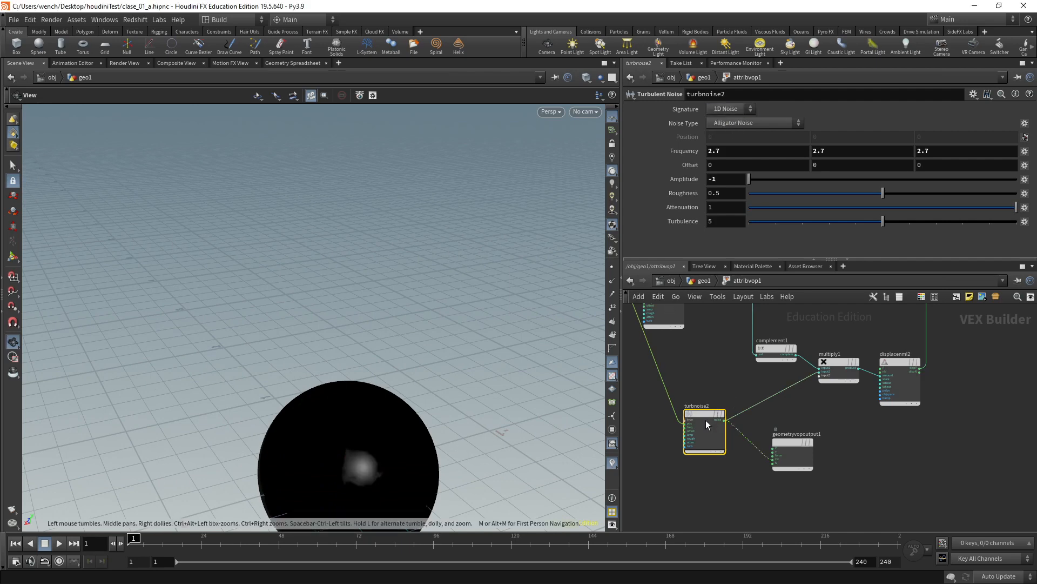
{"action": "right_click", "coordinate": [689, 153]}
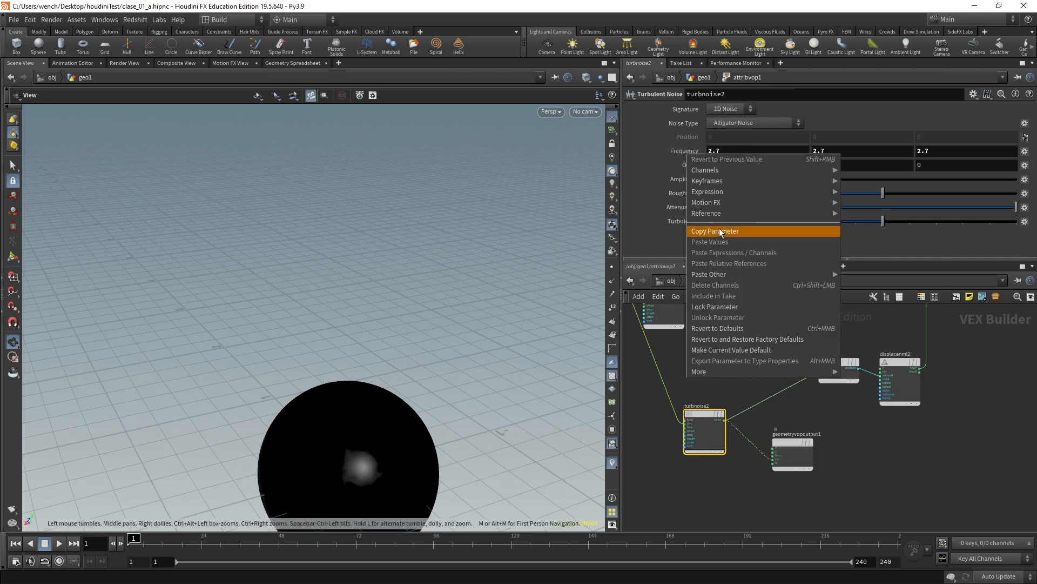
{"action": "left_click", "coordinate": [719, 328]}
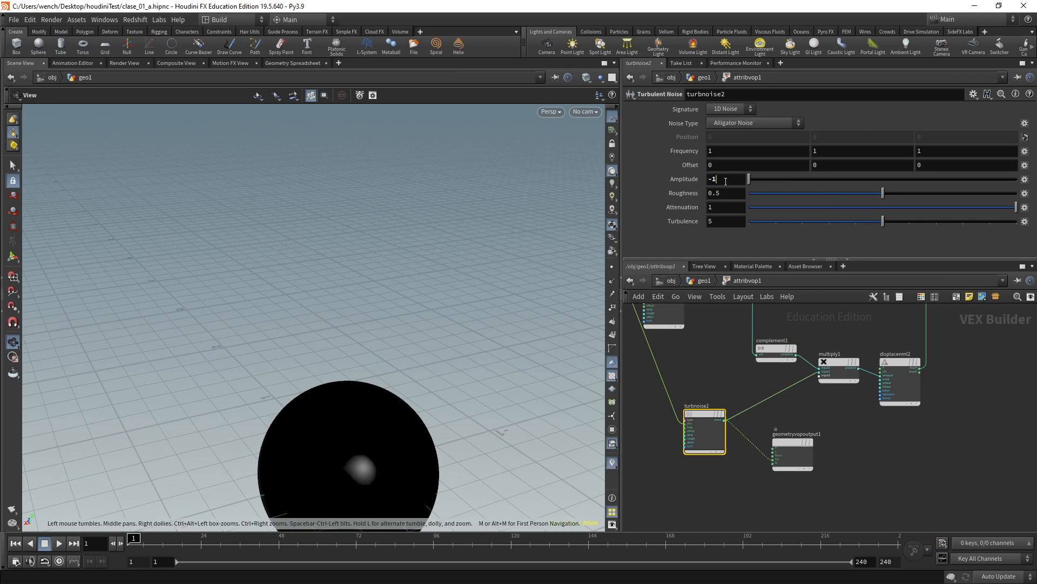
- Set turbnoise2's amplitude to 1
{"action": "key", "text": "Home"}
{"action": "key", "text": "Delete"}
{"action": "key", "text": "Return"}
- Try attenuation values of 0.867, 1 and 0.071 on turbnoise2 while inspecting the colour preview on the sphere
{"action": "left_click_drag", "start_coordinate": [364, 324], "coordinate": [884, 133]}
{"action": "mouse_move", "coordinate": [967, 211]}
{"action": "left_mouse_down"}
{"action": "mouse_move", "coordinate": [744, 209]}
{"action": "mouse_move", "coordinate": [1010, 203]}
{"action": "mouse_move", "coordinate": [981, 207]}
{"action": "left_mouse_up"}
{"action": "left_click_drag", "start_coordinate": [434, 295], "coordinate": [352, 301]}
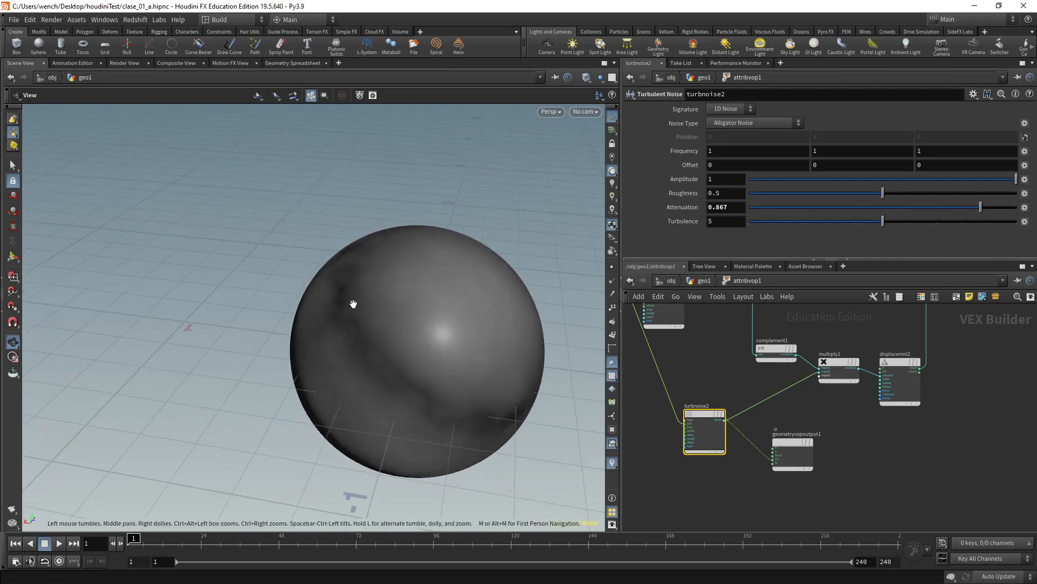
{"action": "right_click_drag", "start_coordinate": [352, 301], "coordinate": [394, 336]}
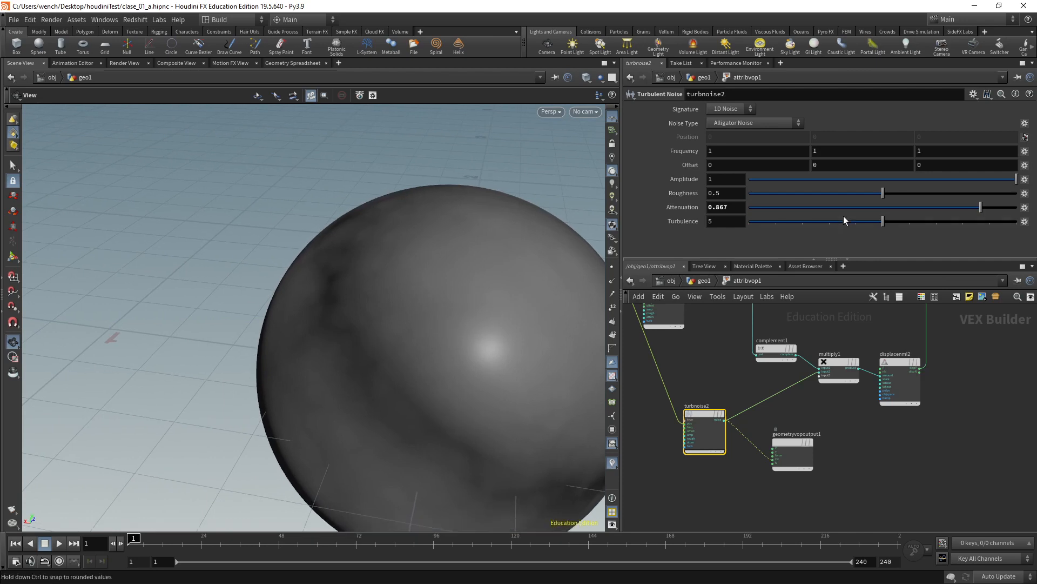
{"action": "left_click_drag", "start_coordinate": [843, 211], "coordinate": [1014, 199]}
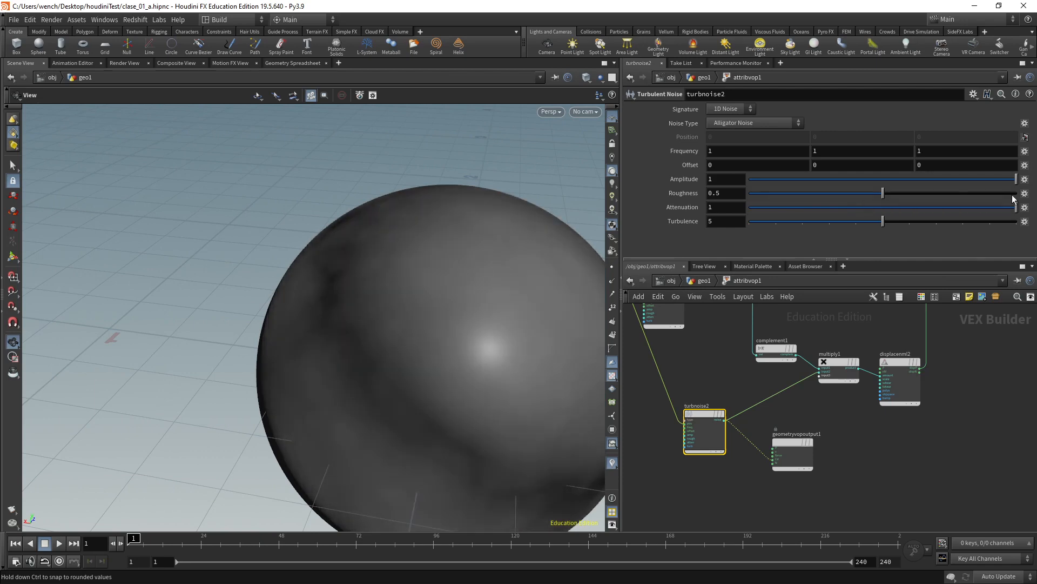
{"action": "left_click_drag", "start_coordinate": [785, 207], "coordinate": [768, 207]}
- Set turbnoise2's frequency to 5.7 on all three axes and return its attenuation to 1
{"action": "middle_click_drag", "start_coordinate": [678, 151], "coordinate": [902, 151]}
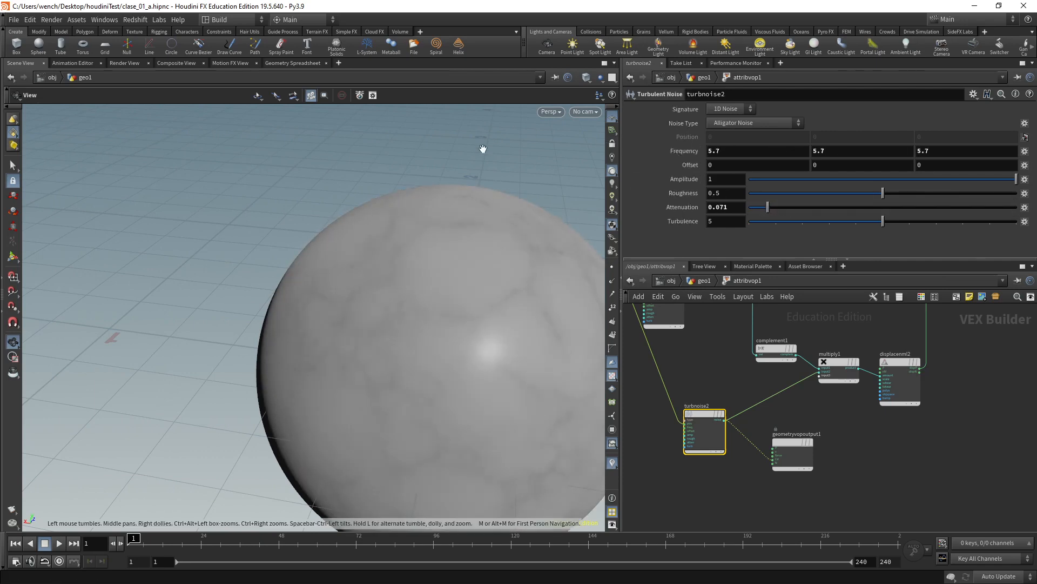
{"action": "left_click_drag", "start_coordinate": [372, 324], "coordinate": [398, 241]}
{"action": "right_click_drag", "start_coordinate": [398, 241], "coordinate": [454, 181]}
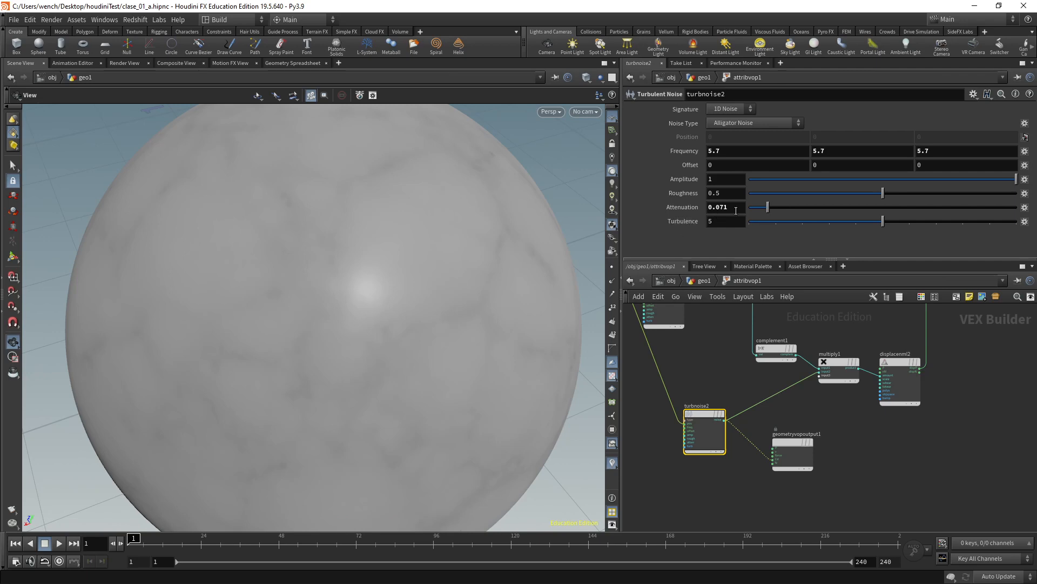
{"action": "key", "text": "Return"}
- Move geometryvopoutput1 back beside add1, wire add1's output into its P input and remove turbnoise2's colour wire
{"action": "scroll", "coordinate": [783, 448], "scroll_direction": "down", "scroll_amount": 3}
{"action": "left_click_drag", "start_coordinate": [708, 476], "coordinate": [862, 331]}
{"action": "scroll", "coordinate": [862, 331], "scroll_direction": "up", "scroll_amount": 3}
{"action": "left_click", "coordinate": [858, 381]}
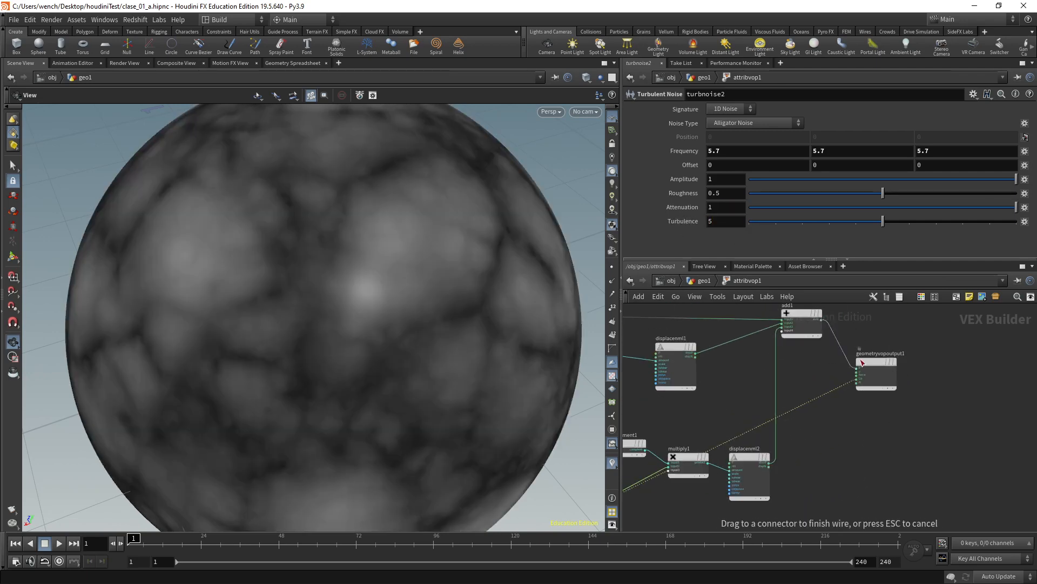
{"action": "left_click", "coordinate": [818, 378]}
{"action": "scroll", "coordinate": [826, 404], "scroll_direction": "down", "scroll_amount": 5}
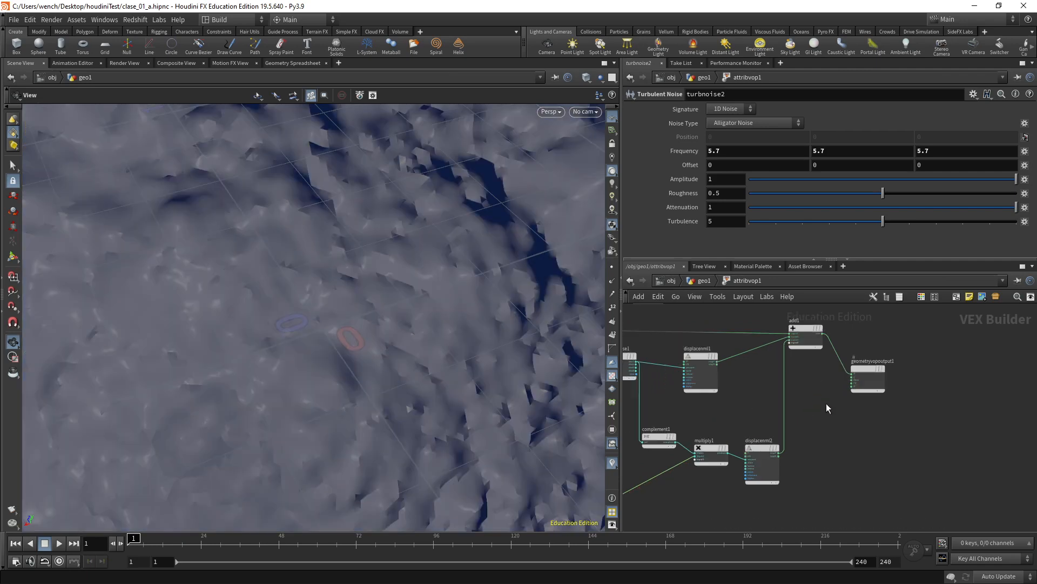
- Revert turbnoise2's frequency to the default of 1 and set its amplitude to -1
{"action": "scroll", "coordinate": [701, 443], "scroll_direction": "up", "scroll_amount": 2}
{"action": "scroll", "coordinate": [412, 290], "scroll_direction": "down", "scroll_amount": 3}
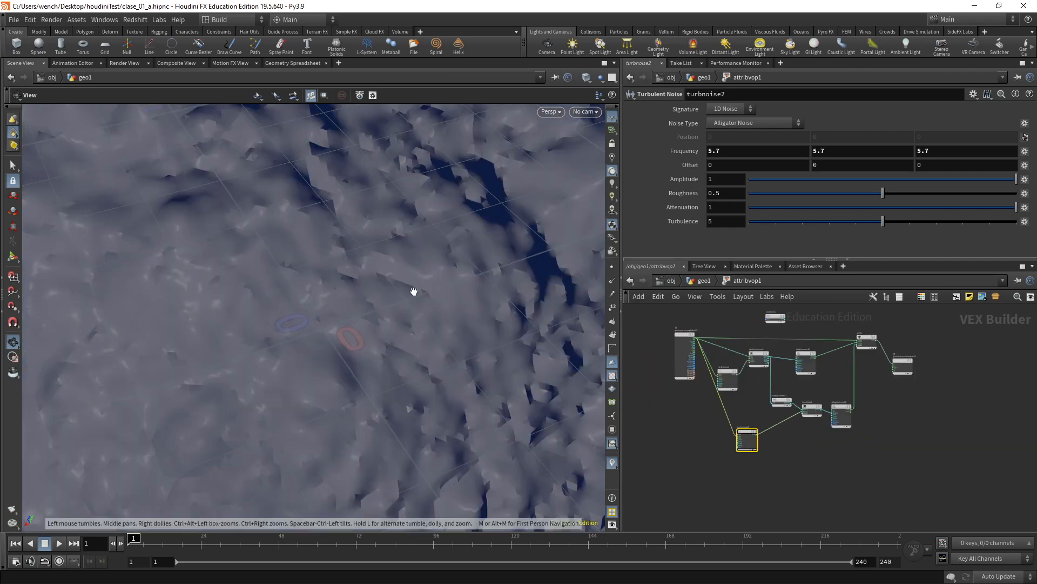
{"action": "right_click", "coordinate": [736, 151]}
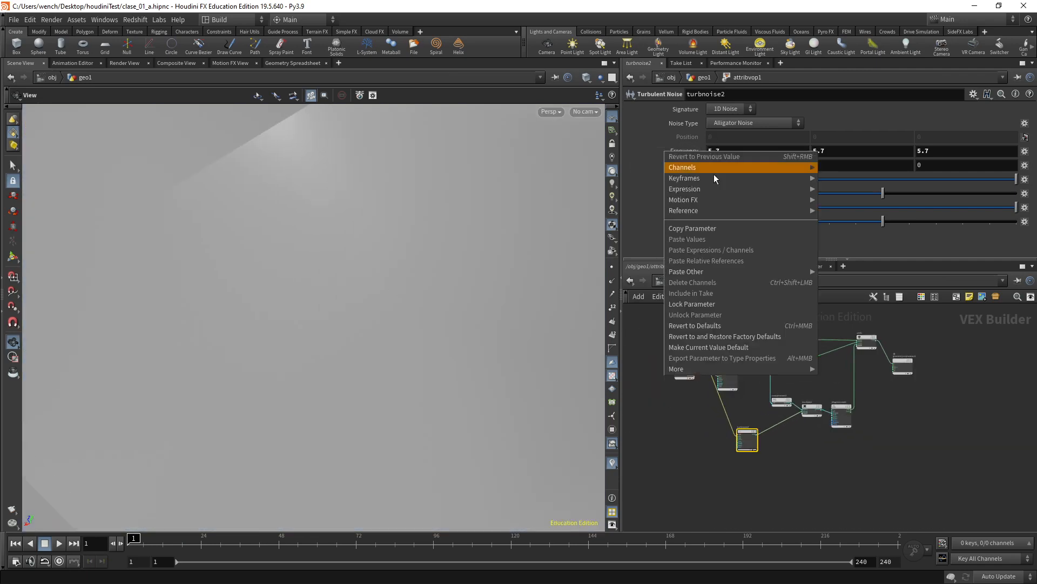
{"action": "left_click", "coordinate": [702, 326]}
{"action": "scroll", "coordinate": [365, 311], "scroll_direction": "down", "scroll_amount": 5}
{"action": "left_click_drag", "start_coordinate": [343, 294], "coordinate": [398, 270]}
{"action": "left_click_drag", "start_coordinate": [780, 181], "coordinate": [730, 182]}
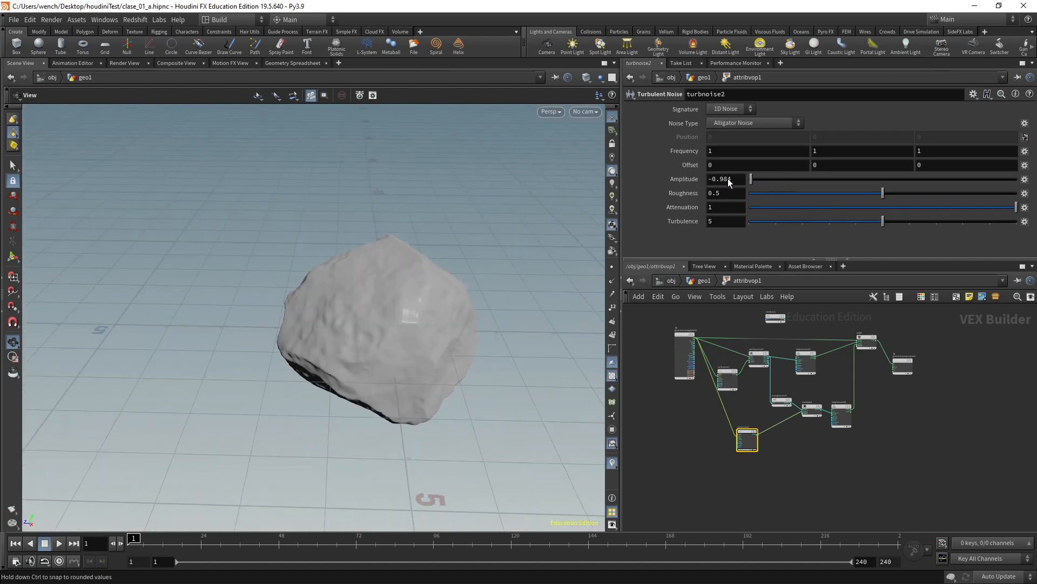
{"action": "left_click_drag", "start_coordinate": [421, 303], "coordinate": [335, 379]}
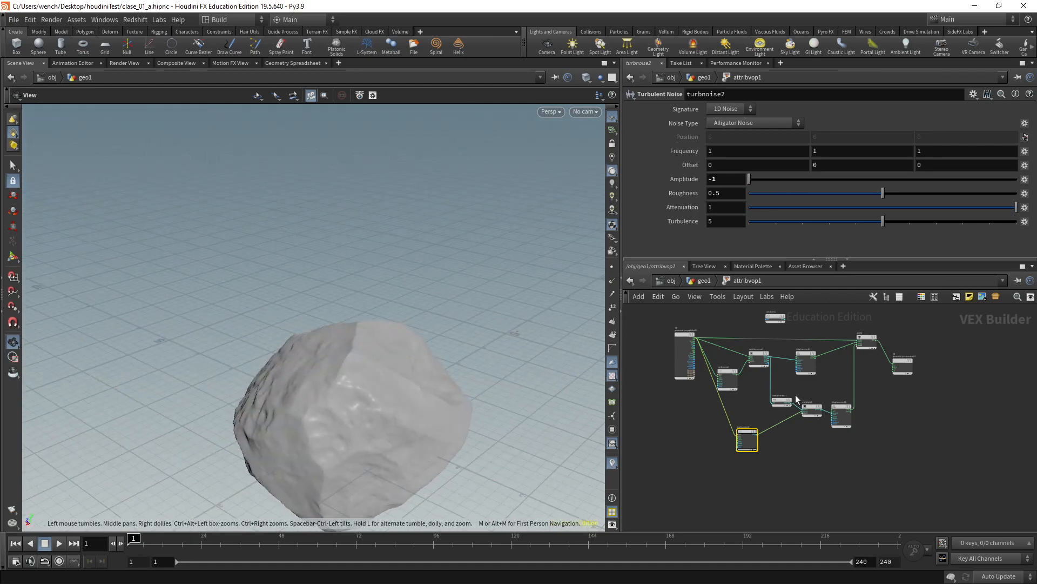
- Reposition turbnoise2, multiply1, displacenml1 and worleynoise1 in the VOP network to straighten the wires between them
{"action": "scroll", "coordinate": [864, 380], "scroll_direction": "up", "scroll_amount": 2}
{"action": "middle_click_drag", "start_coordinate": [920, 375], "coordinate": [961, 379]}
{"action": "left_click_drag", "start_coordinate": [773, 448], "coordinate": [755, 426]}
{"action": "left_click_drag", "start_coordinate": [851, 417], "coordinate": [852, 424]}
{"action": "left_click_drag", "start_coordinate": [849, 355], "coordinate": [841, 349]}
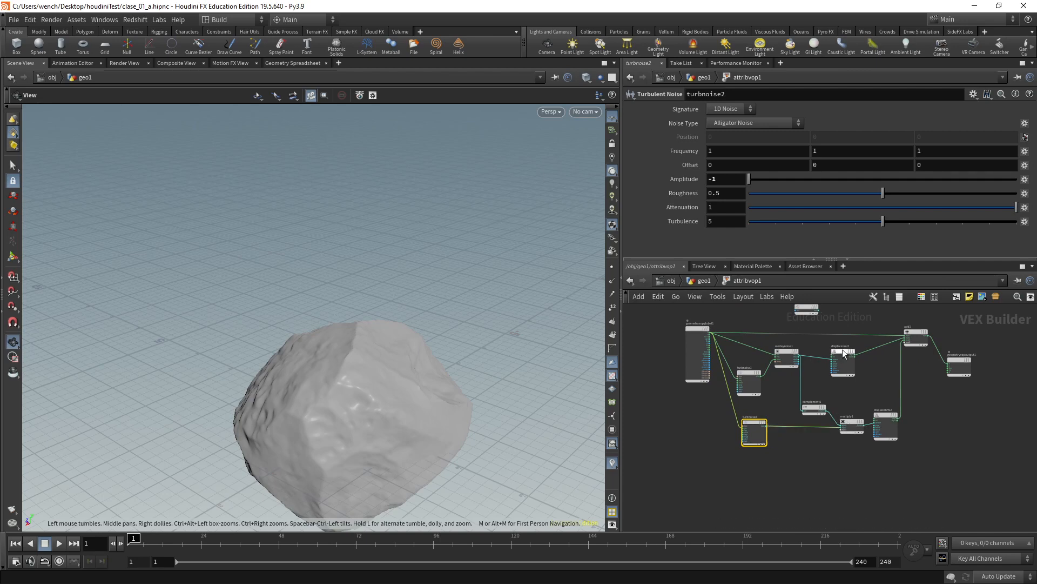
{"action": "scroll", "coordinate": [832, 359], "scroll_direction": "up", "scroll_amount": 3}
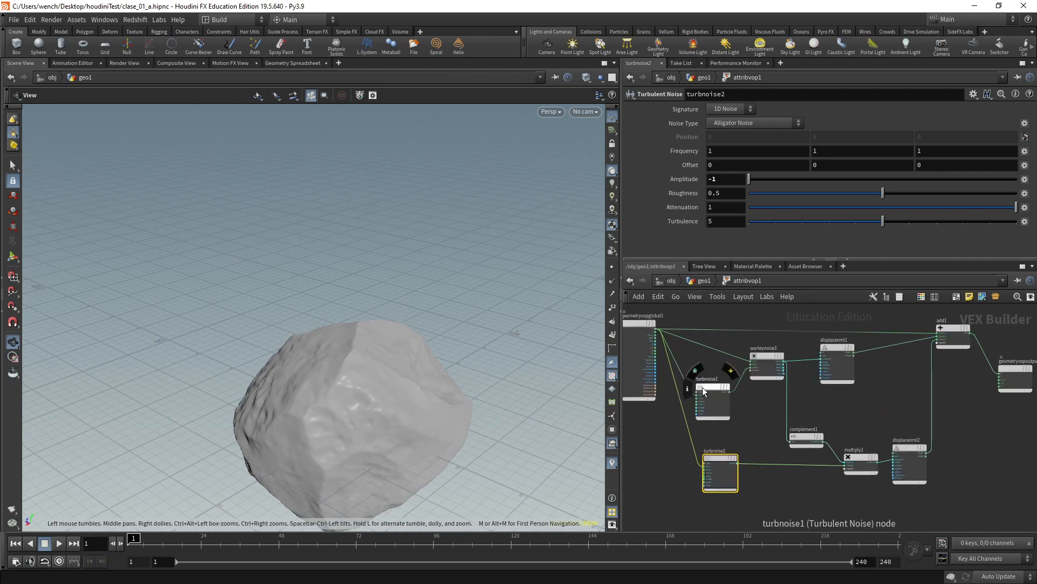
{"action": "left_click_drag", "start_coordinate": [772, 351], "coordinate": [767, 358]}
- Move complement1 up beneath worleynoise1 and align turbnoise2, multiply1 and displacenml2 in a lower row
{"action": "middle_click_drag", "start_coordinate": [803, 374], "coordinate": [755, 350]}
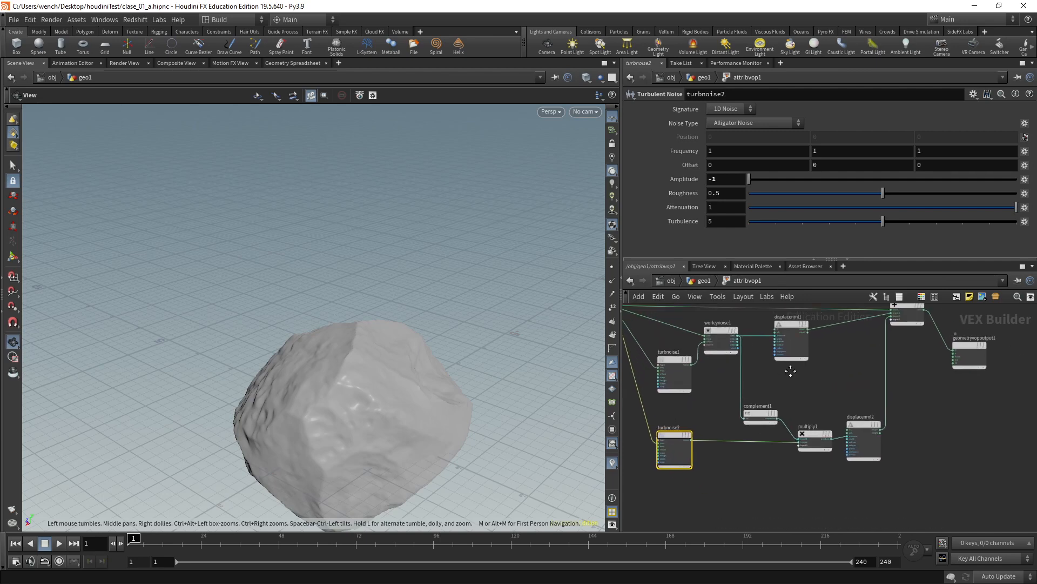
{"action": "left_click_drag", "start_coordinate": [755, 415], "coordinate": [763, 389]}
{"action": "left_click_drag", "start_coordinate": [808, 433], "coordinate": [806, 423]}
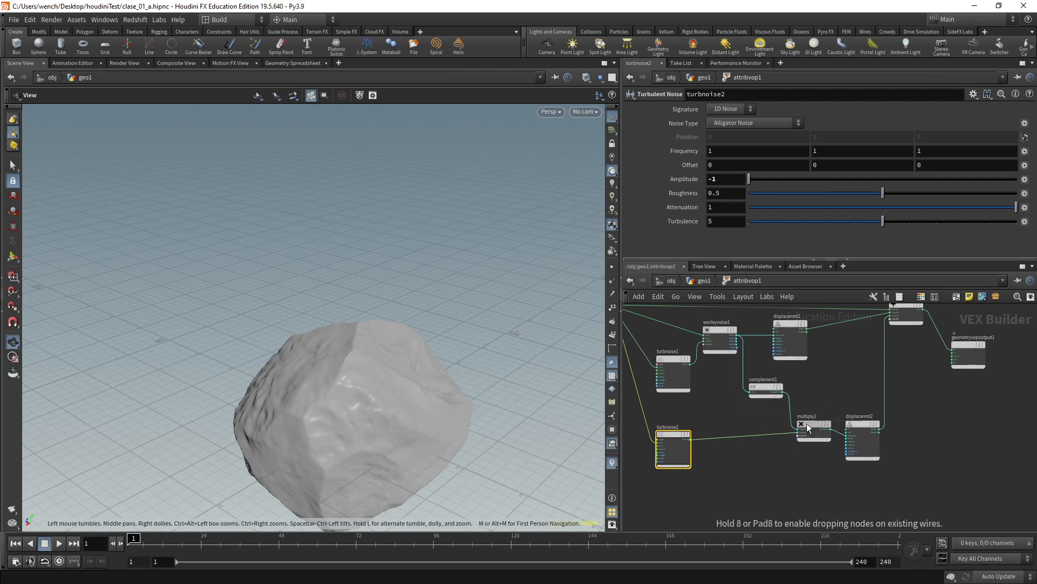
{"action": "left_click_drag", "start_coordinate": [872, 424], "coordinate": [880, 422]}
{"action": "left_click_drag", "start_coordinate": [671, 436], "coordinate": [670, 427]}
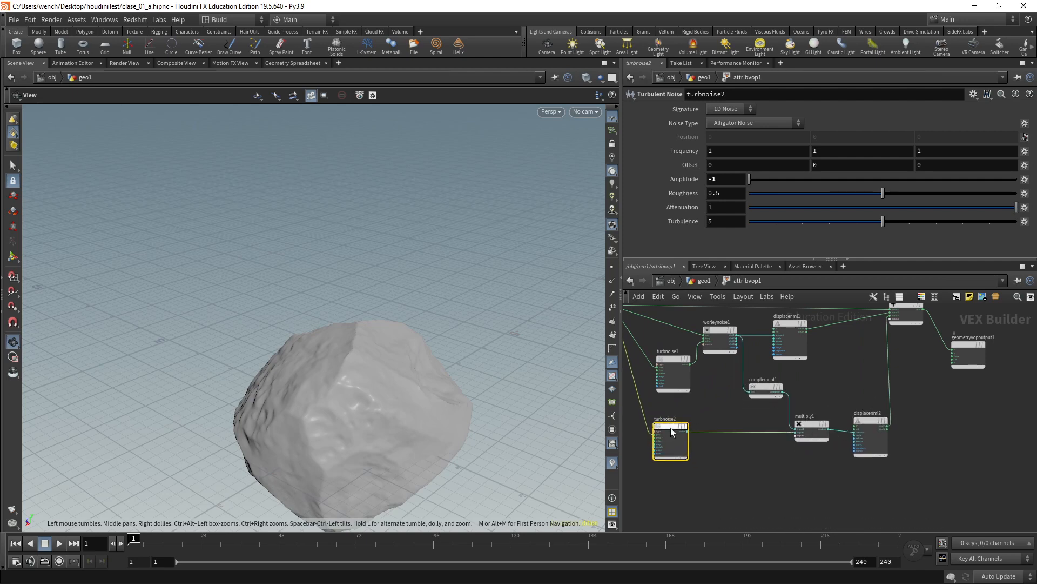
- Add a Random node to the network, placing it below multiply1
{"action": "scroll", "coordinate": [747, 347], "scroll_direction": "up", "scroll_amount": 3}
{"action": "scroll", "coordinate": [715, 419], "scroll_direction": "down", "scroll_amount": 3}
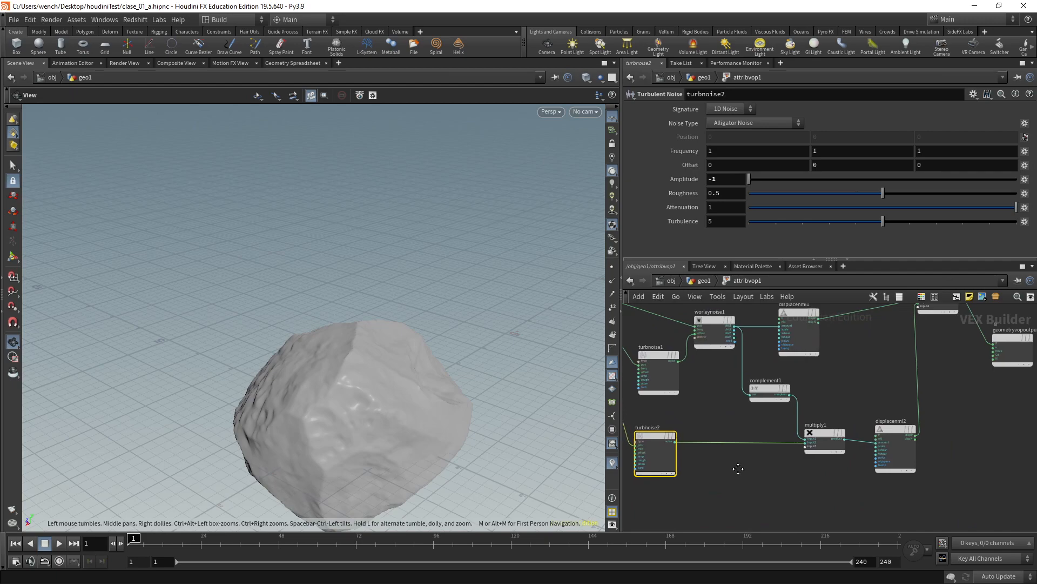
{"action": "key", "text": "Tab"}
{"action": "type", "text": "random"}
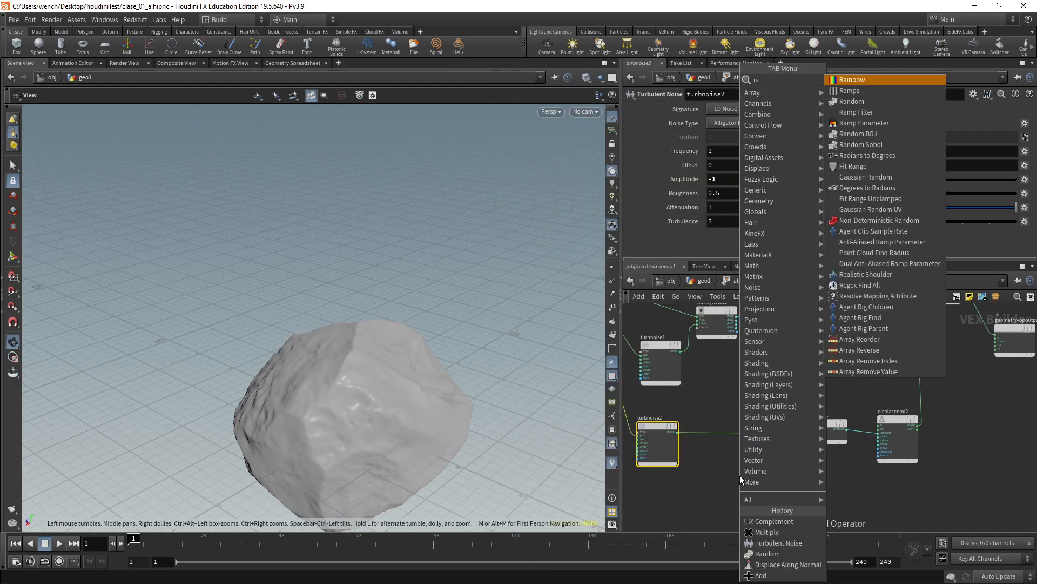
{"action": "key", "text": "Return"}
{"action": "left_click", "coordinate": [740, 475]}
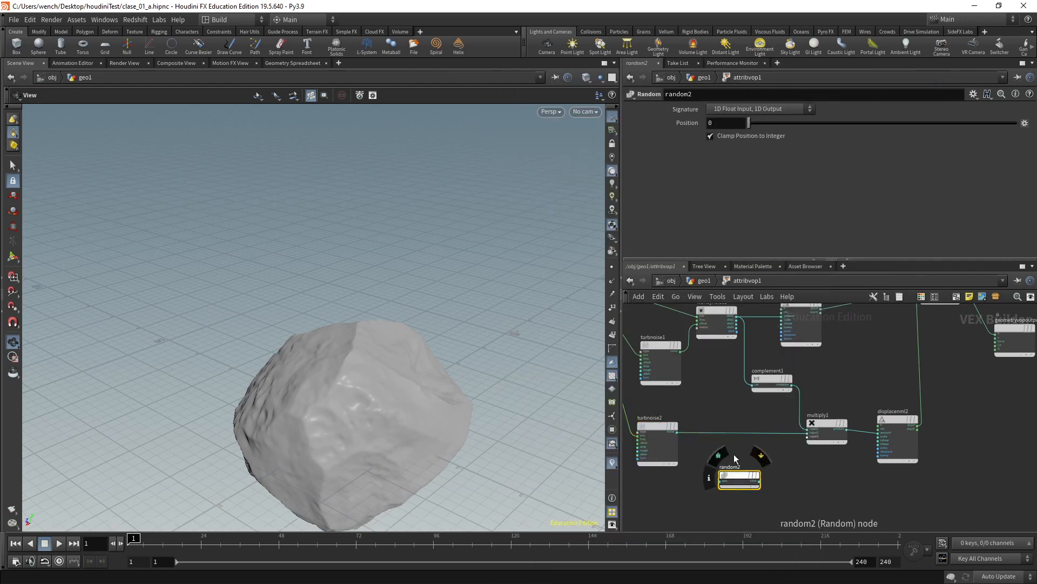
- Wire the integer output of worleynoise1 into the Random node's input and shift complement1 sideways to clear the wires
{"action": "middle_click_drag", "start_coordinate": [729, 336], "coordinate": [753, 345]}
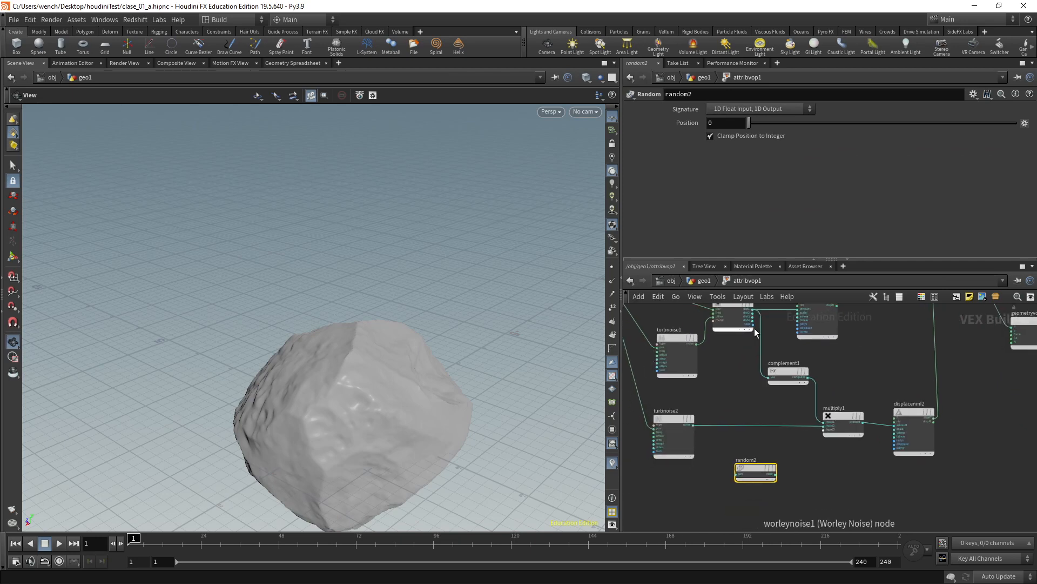
{"action": "mouse_move", "coordinate": [753, 324]}
{"action": "left_mouse_down"}
{"action": "mouse_move", "coordinate": [751, 469]}
{"action": "mouse_move", "coordinate": [800, 477]}
{"action": "left_mouse_up"}
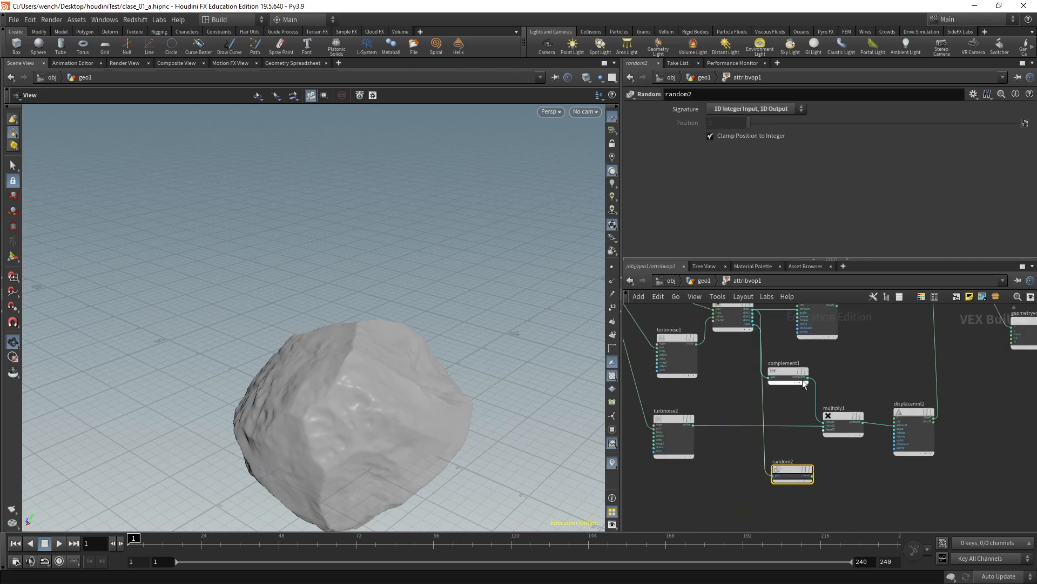
{"action": "left_click_drag", "start_coordinate": [786, 377], "coordinate": [825, 379]}
{"action": "middle_click_drag", "start_coordinate": [800, 428], "coordinate": [779, 419]}
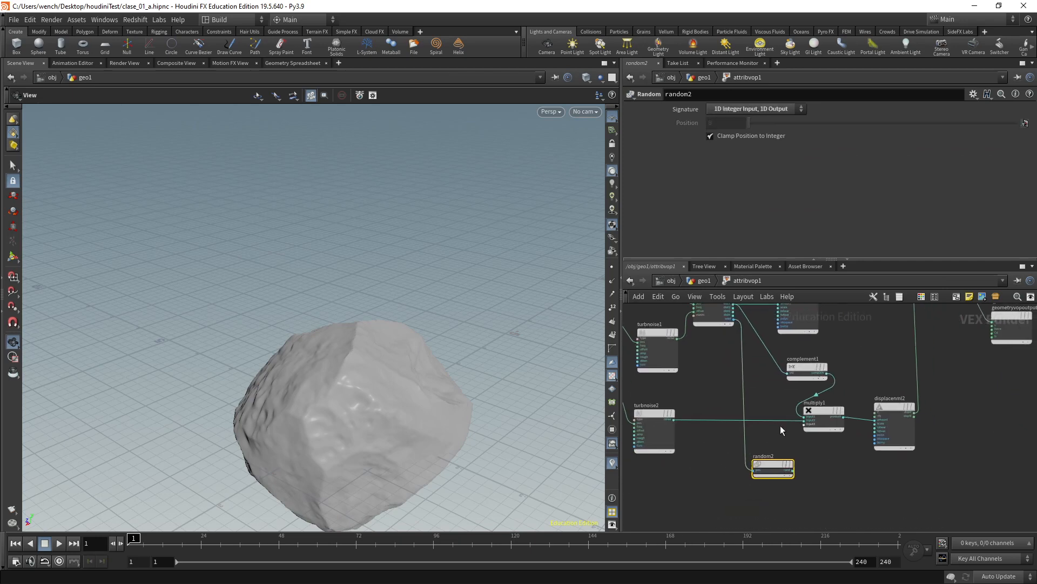
{"action": "left_click_drag", "start_coordinate": [773, 466], "coordinate": [775, 464]}
{"action": "scroll", "coordinate": [715, 475], "scroll_direction": "down", "scroll_amount": 3}
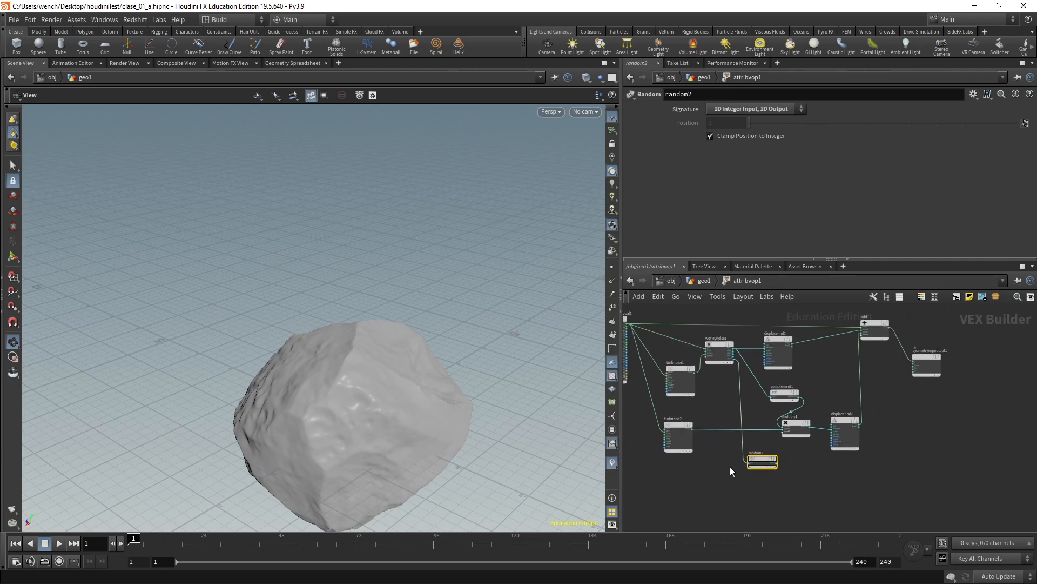
- Add a Turbulent Noise node below turbnoise2 and wire the global position P into its position input
{"action": "key", "text": "Tab"}
{"action": "type", "text": "tu"}
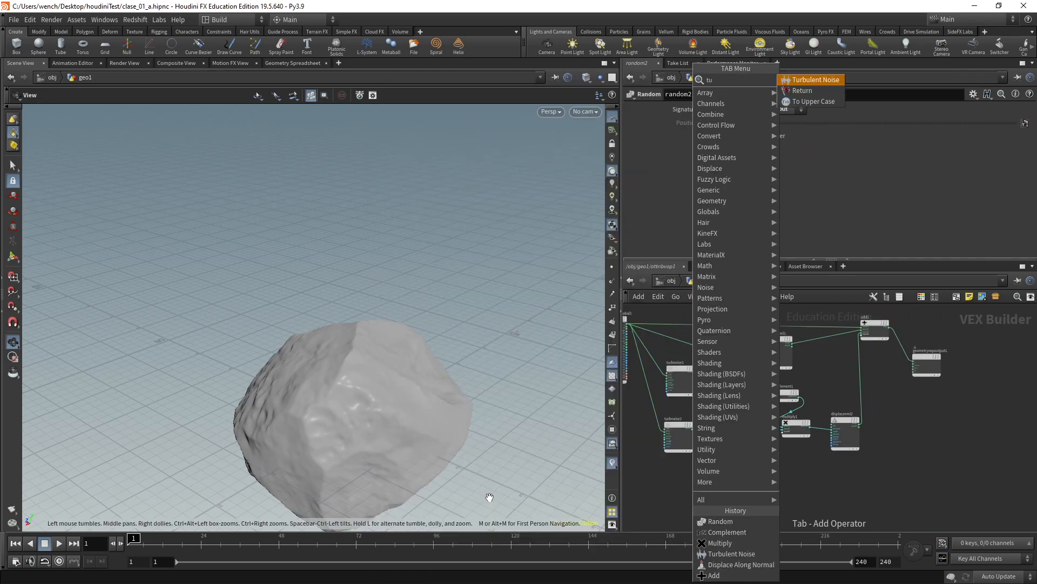
{"action": "key", "text": "Return"}
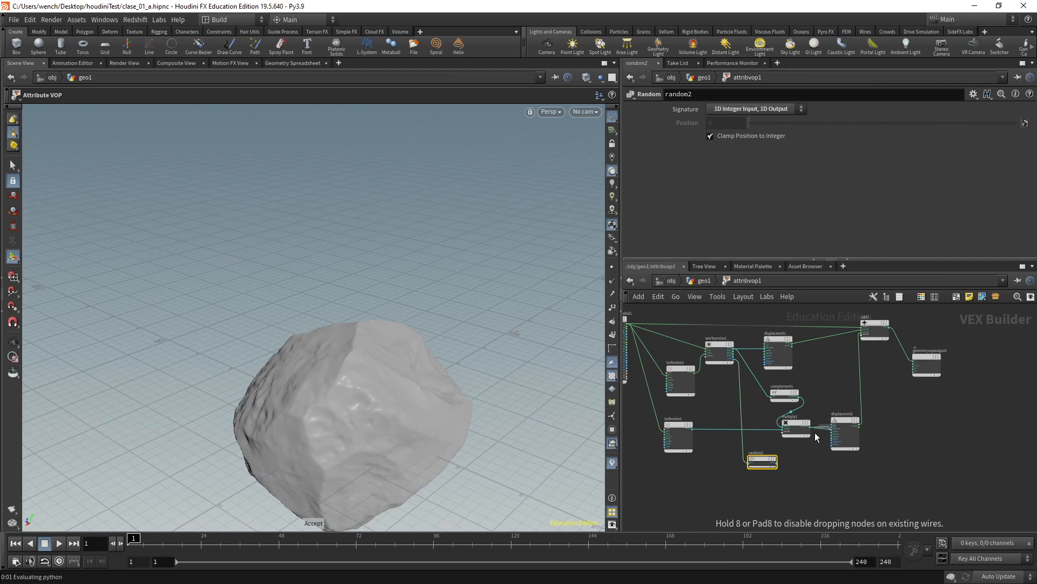
{"action": "left_click", "coordinate": [677, 499]}
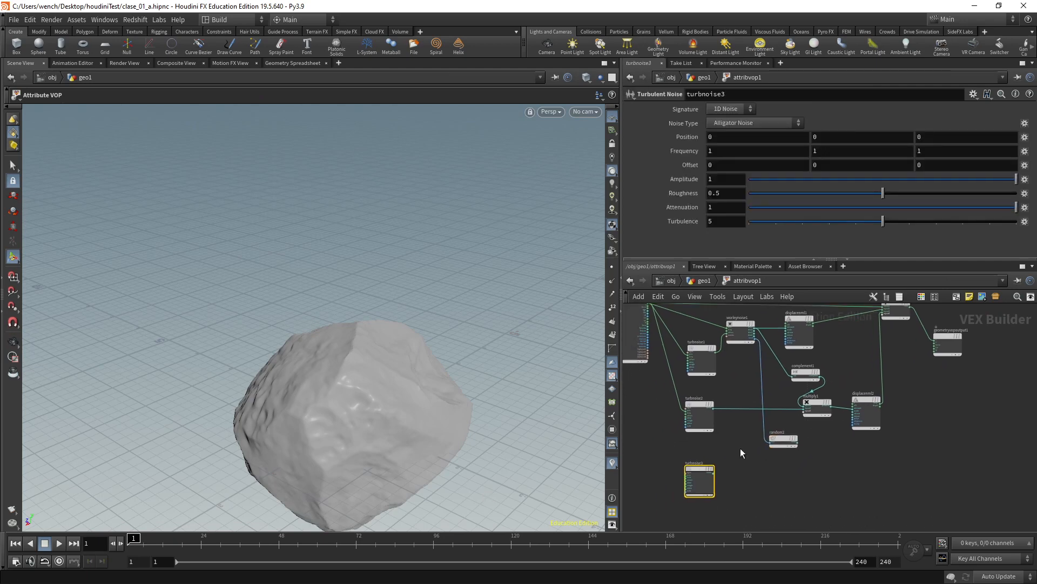
{"action": "left_click_drag", "start_coordinate": [702, 478], "coordinate": [693, 468]}
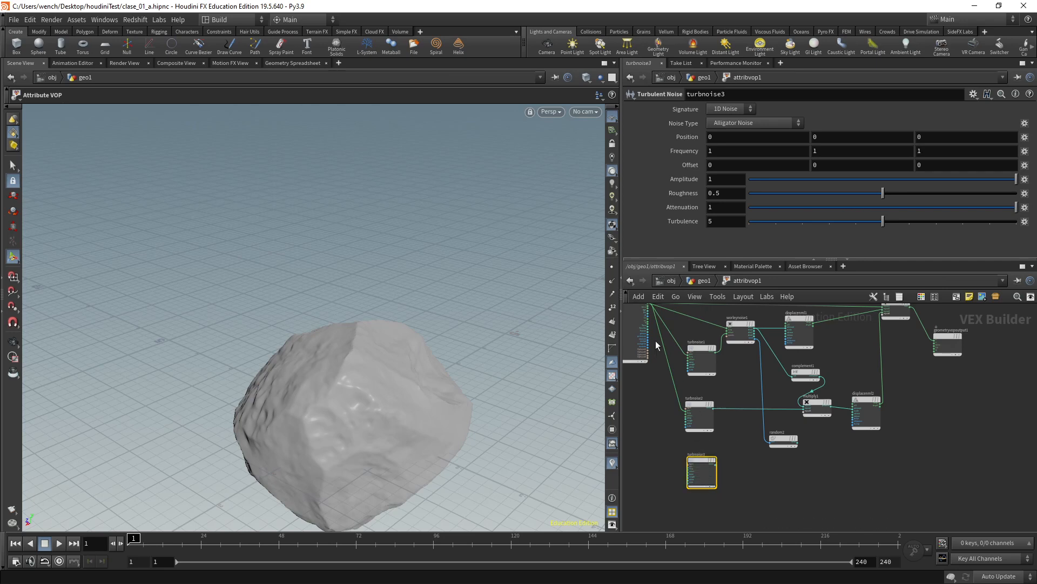
{"action": "middle_click_drag", "start_coordinate": [654, 349], "coordinate": [662, 361]}
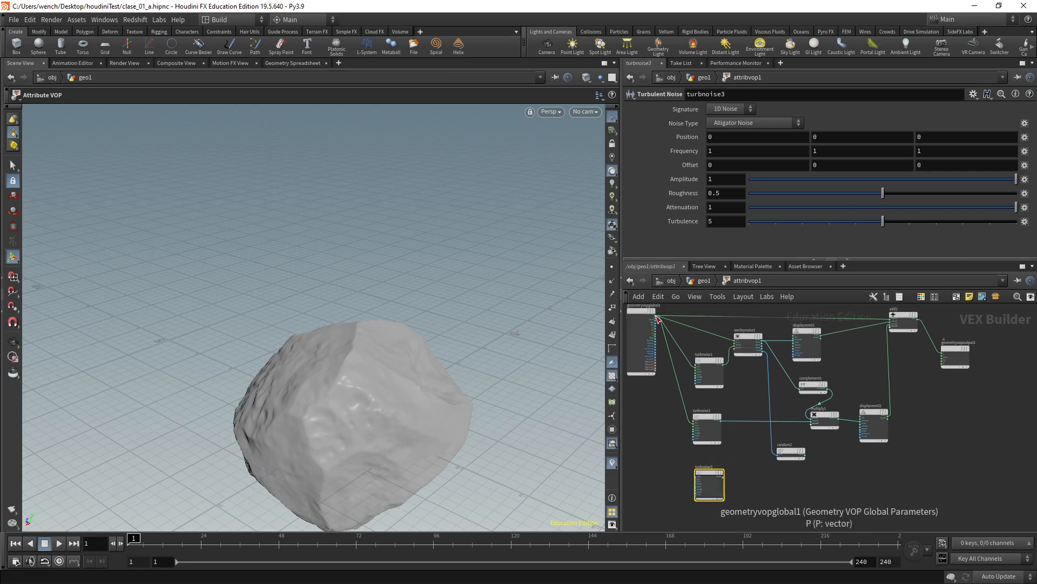
{"action": "left_click_drag", "start_coordinate": [656, 319], "coordinate": [696, 482]}
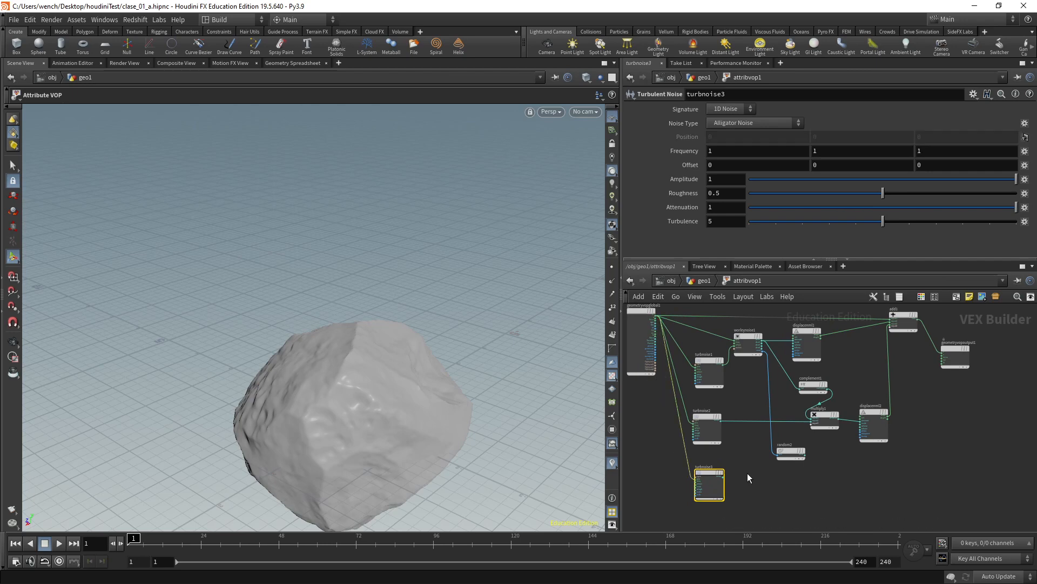
- Add a Multiply node beside random2
{"action": "scroll", "coordinate": [747, 473], "scroll_direction": "up", "scroll_amount": 3}
{"action": "scroll", "coordinate": [721, 482], "scroll_direction": "down", "scroll_amount": 3}
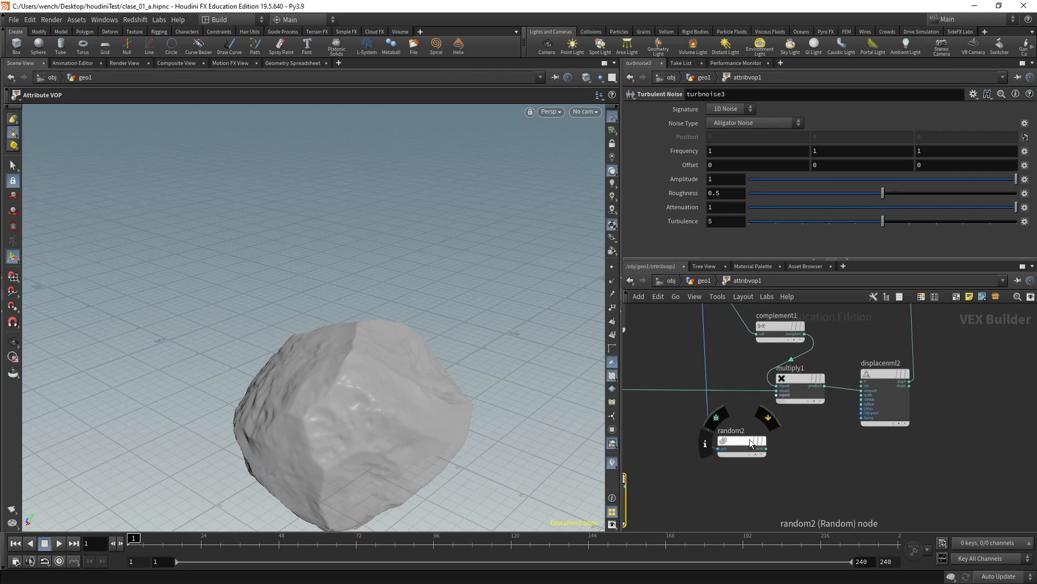
{"action": "scroll", "coordinate": [809, 479], "scroll_direction": "up", "scroll_amount": 4}
{"action": "key", "text": "Tab"}
{"action": "type", "text": "mul"}
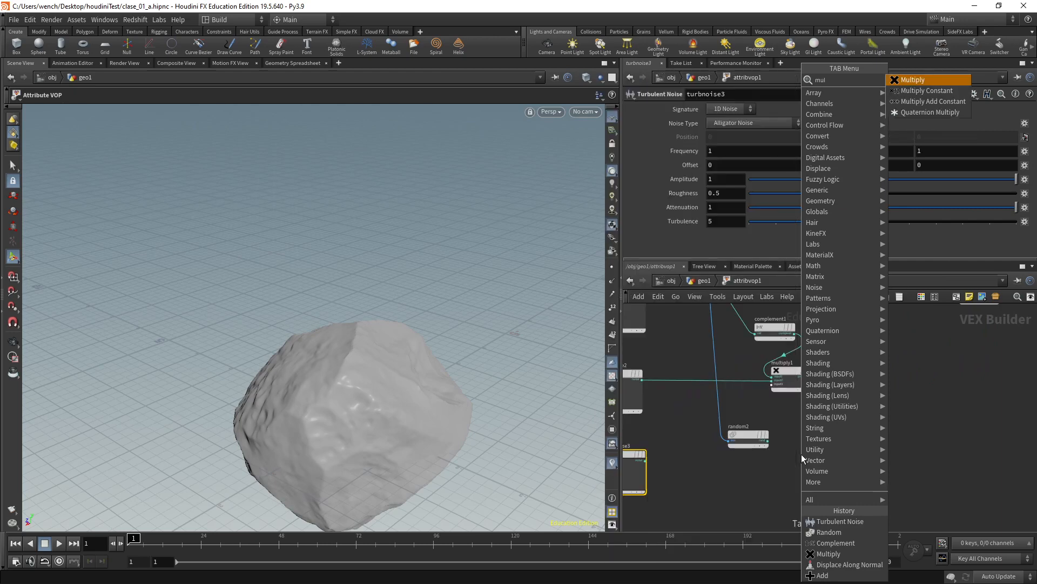
{"action": "type", "text": "t"}
{"action": "key", "text": "Return"}
{"action": "left_click", "coordinate": [810, 462]}
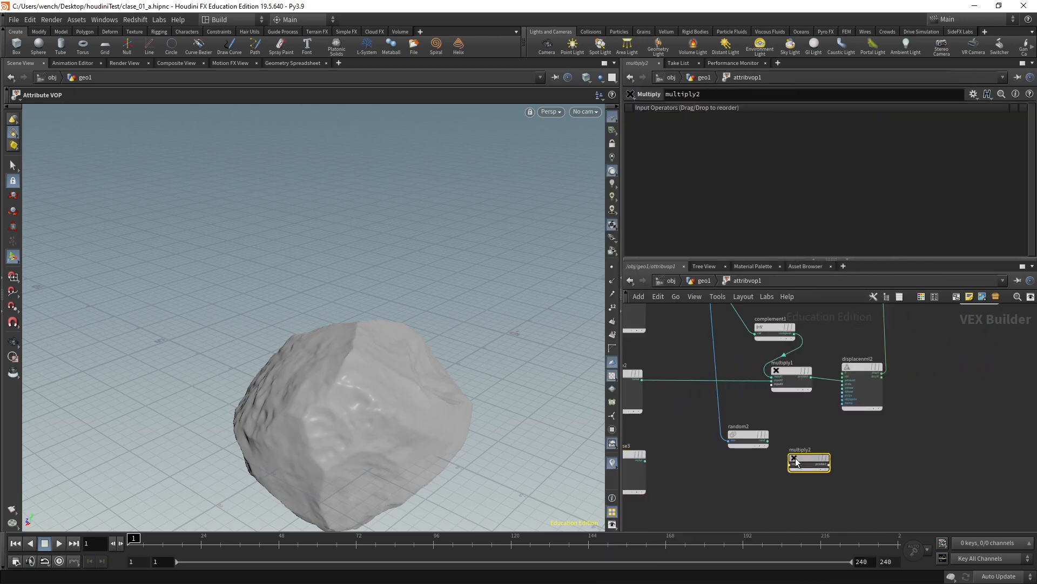
- Wire the random2 value and the turbnoise3 noise into the inputs of multiply2
{"action": "left_click_drag", "start_coordinate": [764, 443], "coordinate": [794, 466]}
{"action": "left_click_drag", "start_coordinate": [640, 457], "coordinate": [821, 471]}
{"action": "scroll", "coordinate": [852, 460], "scroll_direction": "down", "scroll_amount": 1}
{"action": "middle_click_drag", "start_coordinate": [892, 449], "coordinate": [847, 452]}
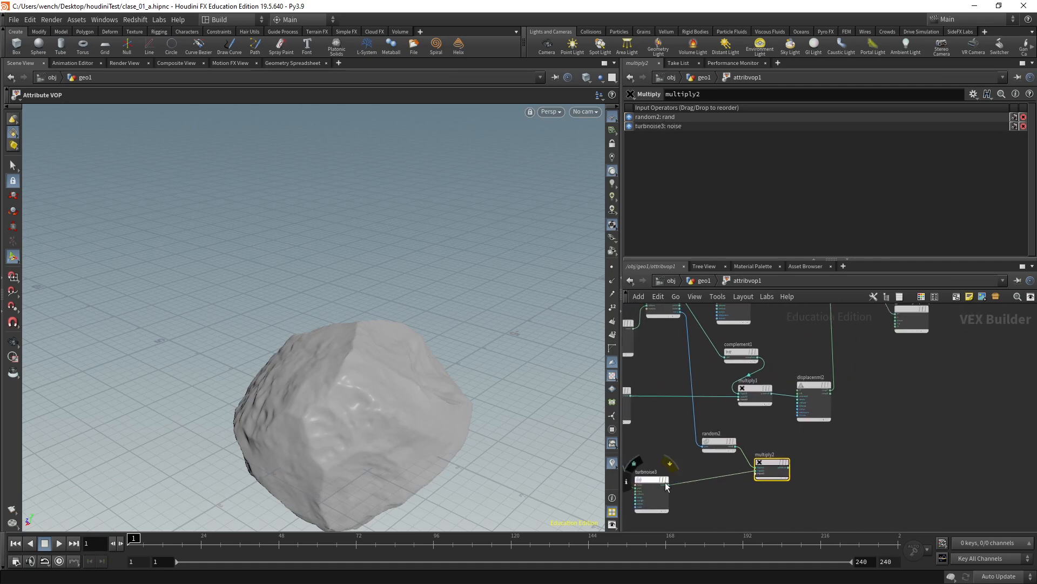
- Move geometryvopoutput1 down to the level of the random2 and multiply2 branch
{"action": "scroll", "coordinate": [852, 439], "scroll_direction": "down", "scroll_amount": 2}
{"action": "middle_click_drag", "start_coordinate": [852, 439], "coordinate": [784, 465]}
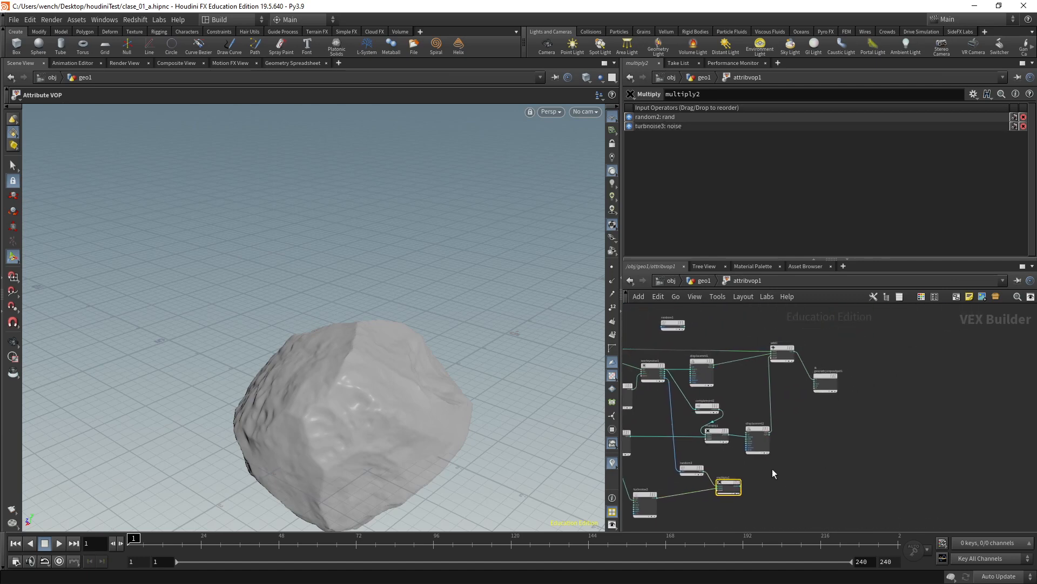
{"action": "left_click_drag", "start_coordinate": [834, 380], "coordinate": [834, 479]}
{"action": "scroll", "coordinate": [726, 469], "scroll_direction": "up", "scroll_amount": 2}
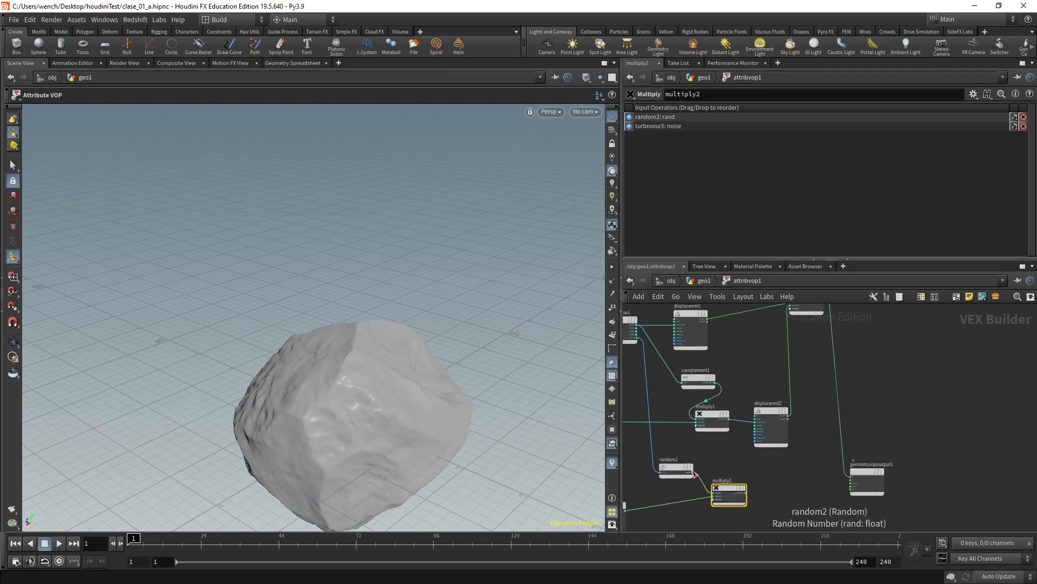
- Wire the random2 value into Cd of geometryvopoutput1 and inspect the rock's per-cell shading from another angle
{"action": "left_click_drag", "start_coordinate": [693, 473], "coordinate": [853, 485]}
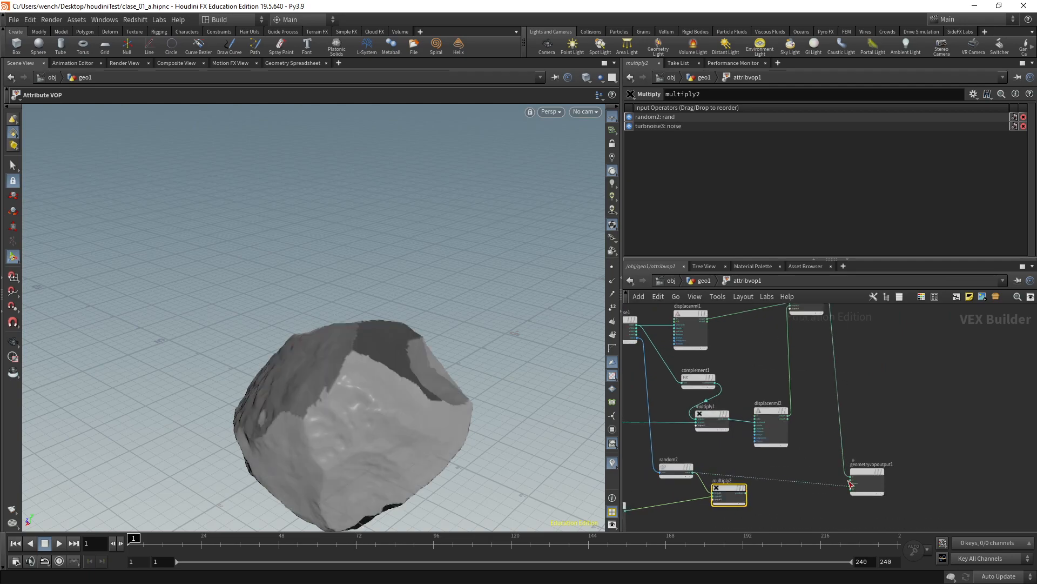
{"action": "scroll", "coordinate": [766, 454], "scroll_direction": "up", "scroll_amount": 2}
{"action": "middle_click_drag", "start_coordinate": [767, 454], "coordinate": [894, 348]}
{"action": "scroll", "coordinate": [894, 348], "scroll_direction": "down", "scroll_amount": 1}
{"action": "left_click_drag", "start_coordinate": [486, 333], "coordinate": [364, 331], "text": "alt"}
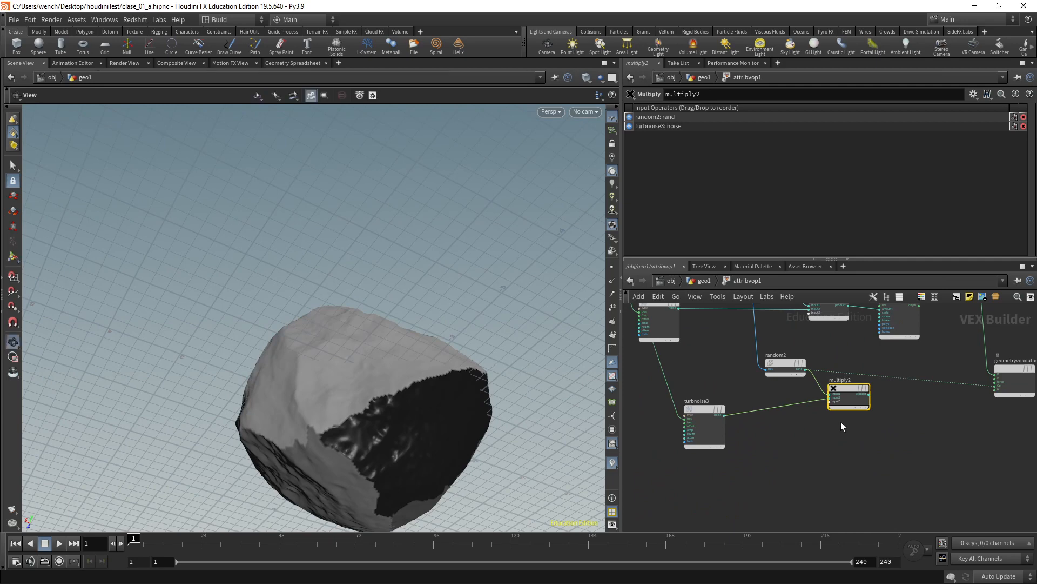
{"action": "middle_click_drag", "start_coordinate": [841, 422], "coordinate": [734, 428]}
{"action": "left_click", "coordinate": [764, 400]}
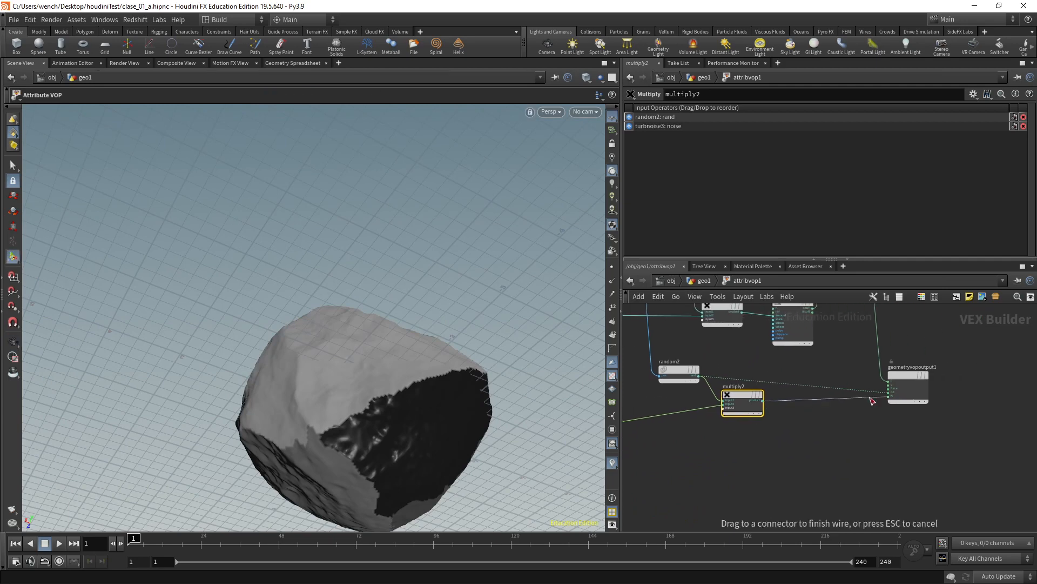
{"action": "scroll", "coordinate": [835, 421], "scroll_direction": "down", "scroll_amount": 3}
{"action": "key", "text": "Escape"}
- Duplicate displacenml2 next to multiply2 and wire the multiply2 product into the copy's amount input
{"action": "middle_click_drag", "start_coordinate": [834, 421], "coordinate": [779, 445]}
{"action": "left_click_drag", "start_coordinate": [858, 390], "coordinate": [863, 397]}
{"action": "scroll", "coordinate": [762, 384], "scroll_direction": "up", "scroll_amount": 3}
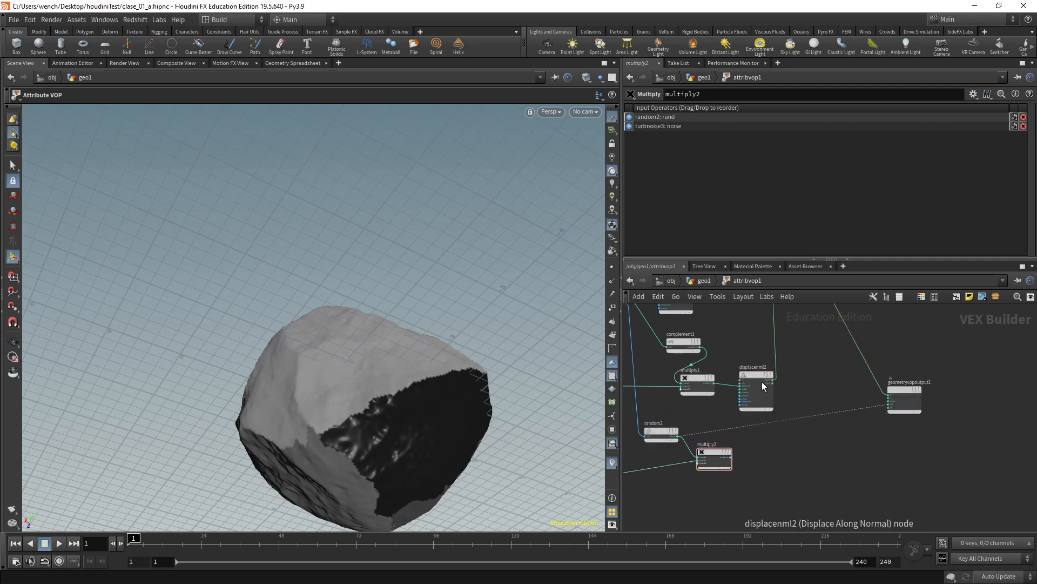
{"action": "left_click_drag", "start_coordinate": [758, 373], "coordinate": [779, 431], "text": "alt"}
{"action": "scroll", "coordinate": [730, 472], "scroll_direction": "up", "scroll_amount": 2}
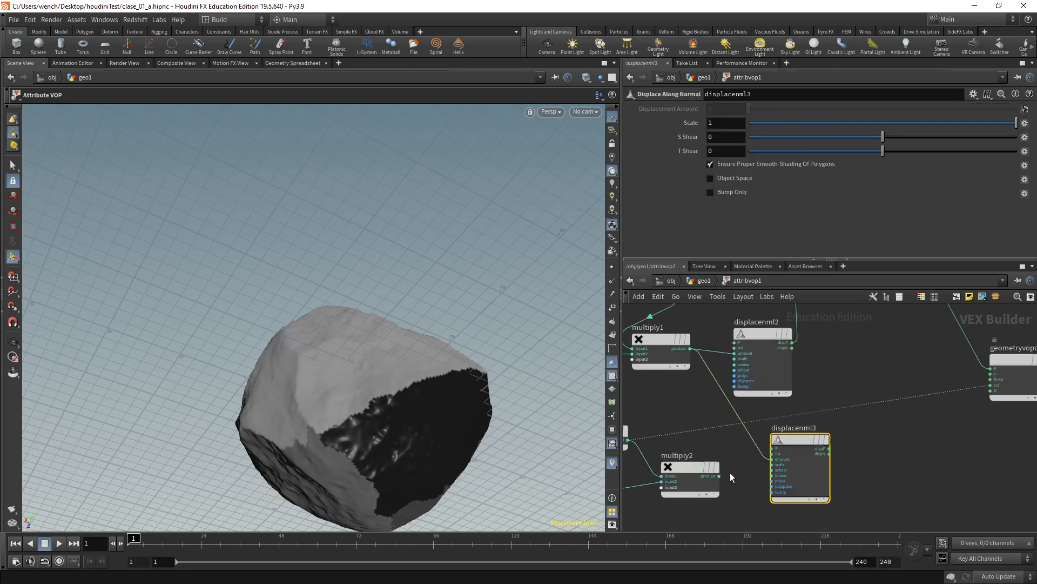
{"action": "left_click_drag", "start_coordinate": [759, 467], "coordinate": [772, 459]}
{"action": "scroll", "coordinate": [860, 432], "scroll_direction": "down", "scroll_amount": 2}
{"action": "middle_click_drag", "start_coordinate": [867, 431], "coordinate": [782, 469]}
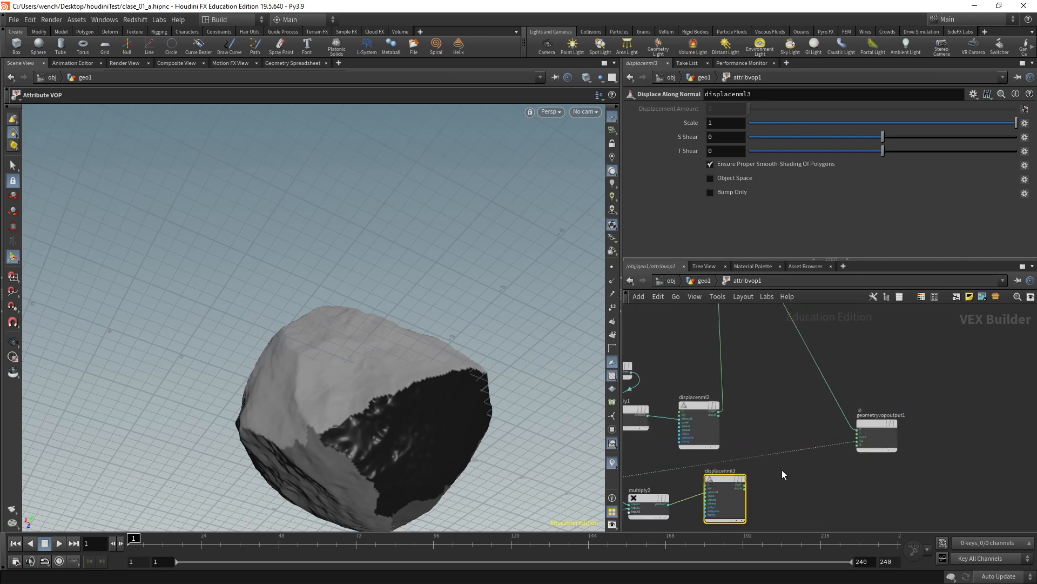
- Reposition add1 further along the network and move displacenml3 slightly lower to make room for wiring
{"action": "scroll", "coordinate": [782, 469], "scroll_direction": "down", "scroll_amount": 1}
{"action": "middle_click_drag", "start_coordinate": [764, 327], "coordinate": [764, 370]}
{"action": "left_click_drag", "start_coordinate": [751, 342], "coordinate": [784, 344]}
{"action": "middle_click_drag", "start_coordinate": [776, 508], "coordinate": [776, 479]}
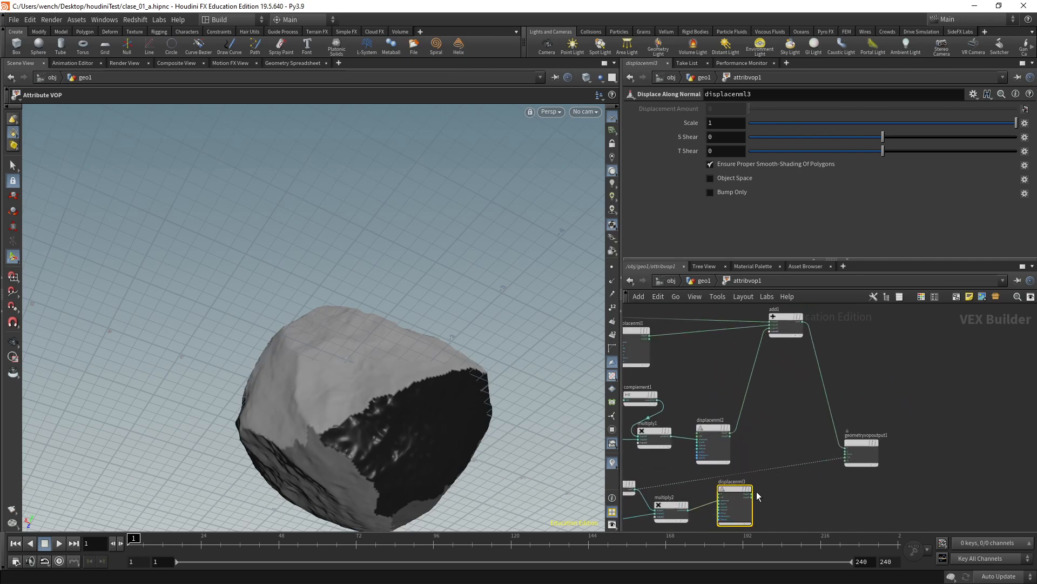
{"action": "left_click_drag", "start_coordinate": [755, 482], "coordinate": [755, 513]}
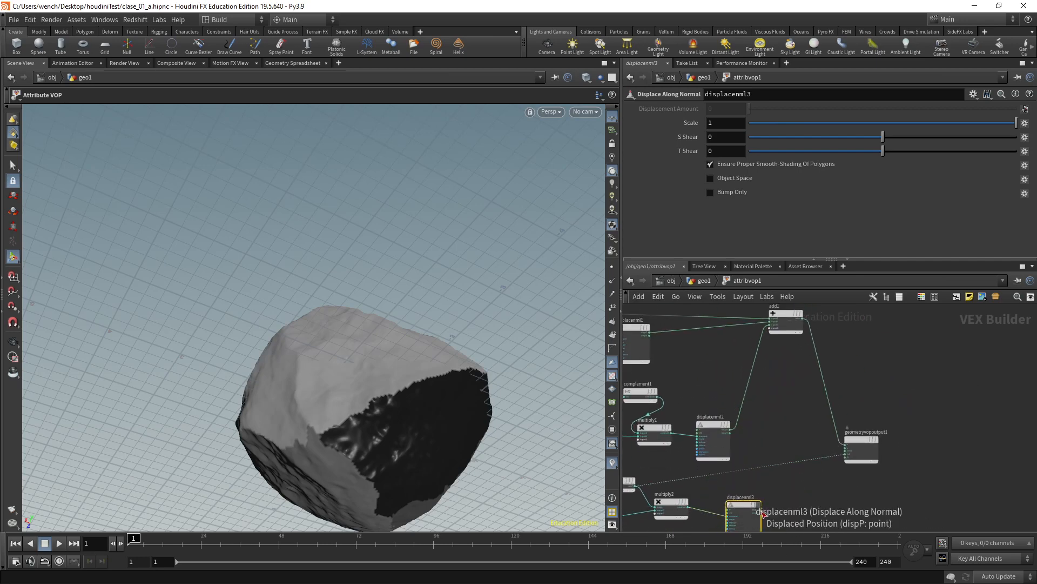
- Wire the displaced position of displacenml3 into the next free input of add1 and view the displaced rock
{"action": "mouse_move", "coordinate": [765, 502]}
{"action": "middle_mouse_down"}
{"action": "mouse_move", "coordinate": [756, 478]}
{"action": "mouse_move", "coordinate": [760, 491]}
{"action": "middle_mouse_up"}
{"action": "left_click_drag", "start_coordinate": [749, 503], "coordinate": [778, 335]}
{"action": "key", "text": "ctrl+z"}
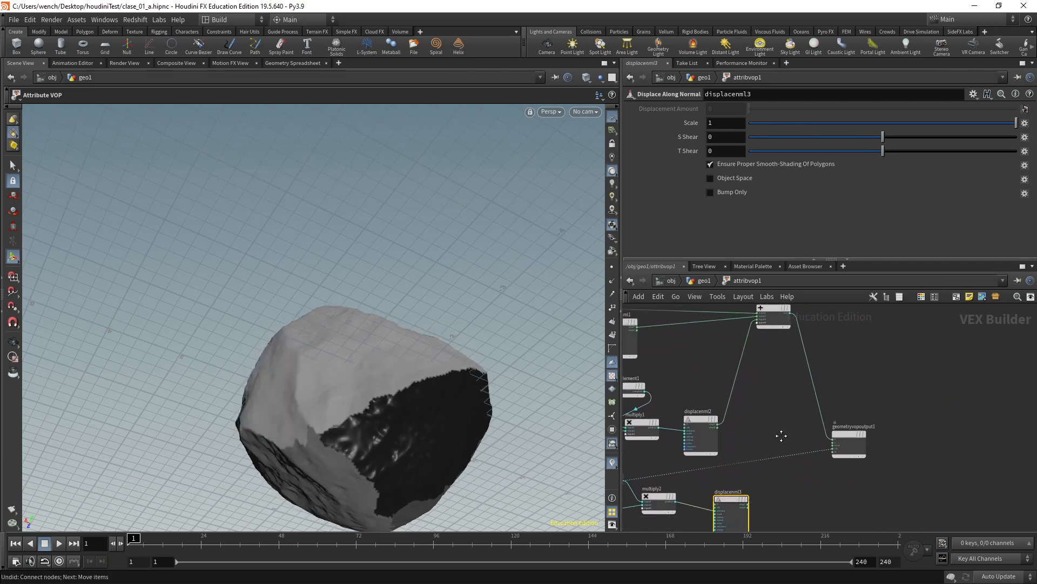
{"action": "left_click_drag", "start_coordinate": [748, 500], "coordinate": [778, 337]}
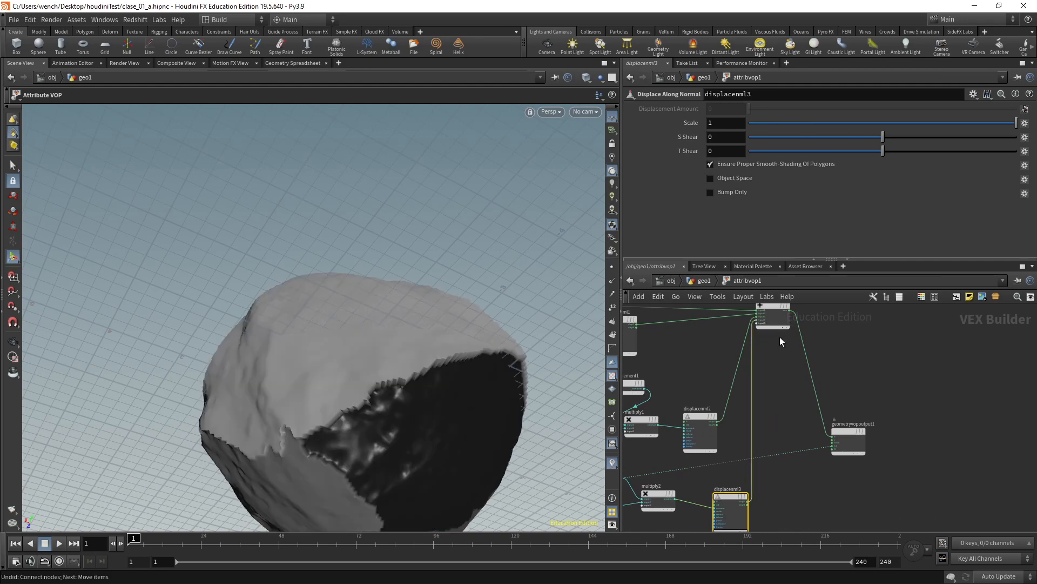
{"action": "left_click_drag", "start_coordinate": [263, 359], "coordinate": [351, 352], "text": "alt"}
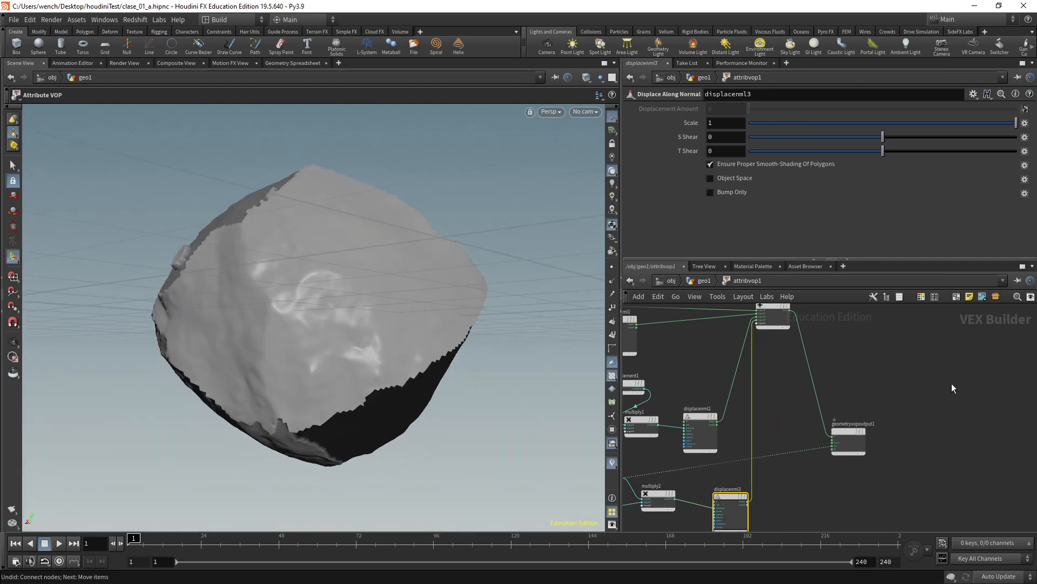
- Cut the wire between random2 and Cd of geometryvopoutput1, then view the uncoloured rock
{"action": "left_click", "coordinate": [847, 440]}
{"action": "key", "text": "y"}
{"action": "left_click_drag", "start_coordinate": [785, 433], "coordinate": [800, 471]}
{"action": "left_click_drag", "start_coordinate": [931, 370], "coordinate": [886, 445]}
{"action": "mouse_move", "coordinate": [292, 324]}
{"action": "left_mouse_down", "text": "alt"}
{"action": "mouse_move", "coordinate": [234, 333]}
{"action": "mouse_move", "coordinate": [415, 310]}
{"action": "mouse_move", "coordinate": [301, 301]}
{"action": "mouse_move", "coordinate": [345, 264]}
{"action": "left_mouse_up", "text": "alt"}
{"action": "key", "text": "Return"}
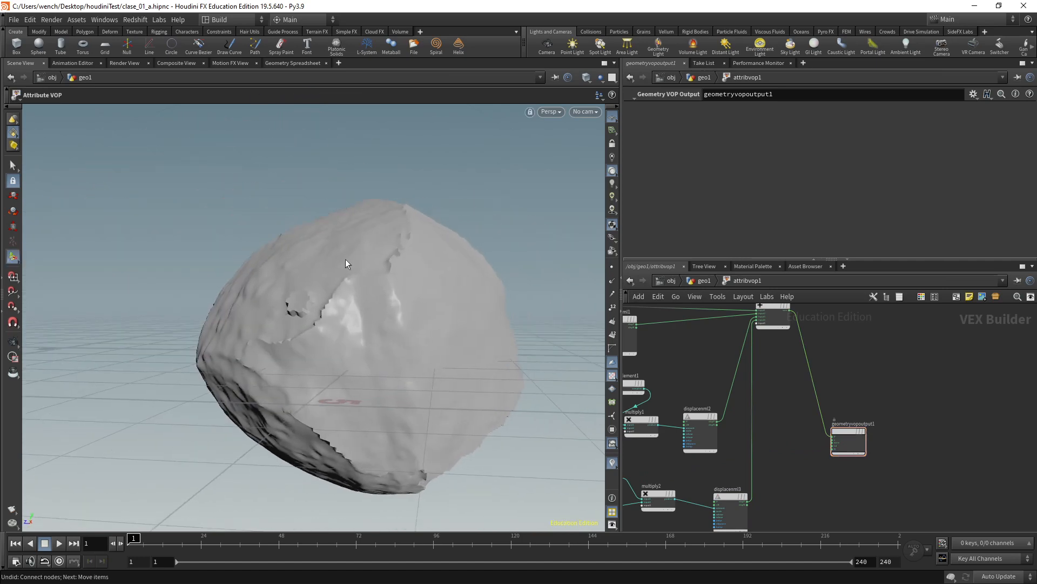
- Show the rock's wireframe over the shading and set the attenuation of turbnoise3 to 2
{"action": "scroll", "coordinate": [316, 303], "scroll_direction": "up", "scroll_amount": 5}
{"action": "middle_click_drag", "start_coordinate": [648, 465], "coordinate": [774, 406]}
{"action": "scroll", "coordinate": [679, 423], "scroll_direction": "up", "scroll_amount": 2}
{"action": "left_click", "coordinate": [660, 460]}
{"action": "left_click_drag", "start_coordinate": [777, 448], "coordinate": [719, 441]}
{"action": "mouse_move", "coordinate": [350, 325]}
{"action": "left_mouse_down"}
{"action": "mouse_move", "coordinate": [316, 311]}
{"action": "mouse_move", "coordinate": [436, 322]}
{"action": "mouse_move", "coordinate": [352, 338]}
{"action": "mouse_move", "coordinate": [336, 323]}
{"action": "mouse_move", "coordinate": [227, 313]}
{"action": "mouse_move", "coordinate": [341, 324]}
{"action": "left_mouse_up"}
{"action": "key", "text": "shift+w"}
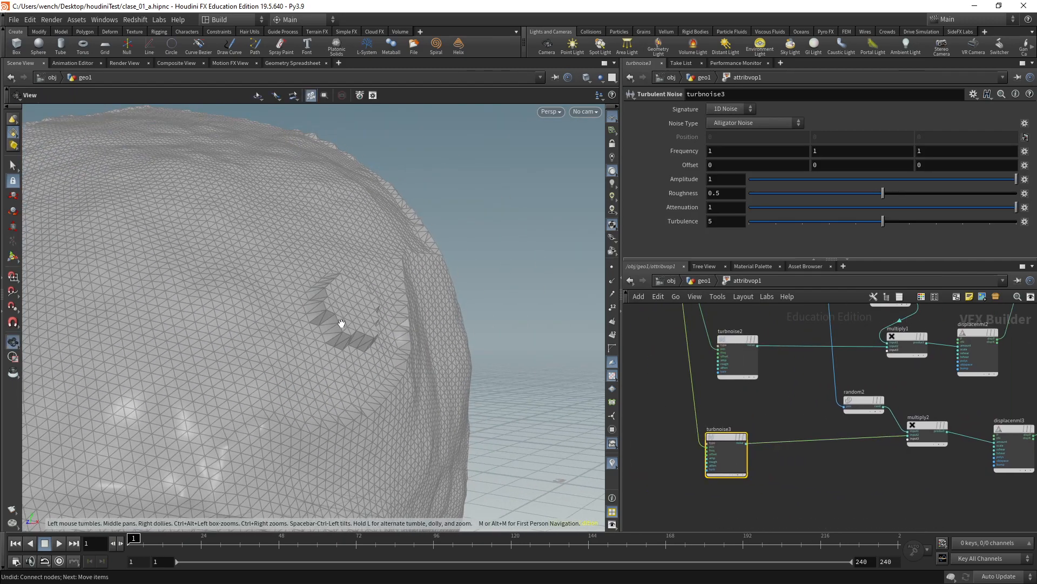
{"action": "middle_click_drag", "start_coordinate": [715, 207], "coordinate": [778, 203]}
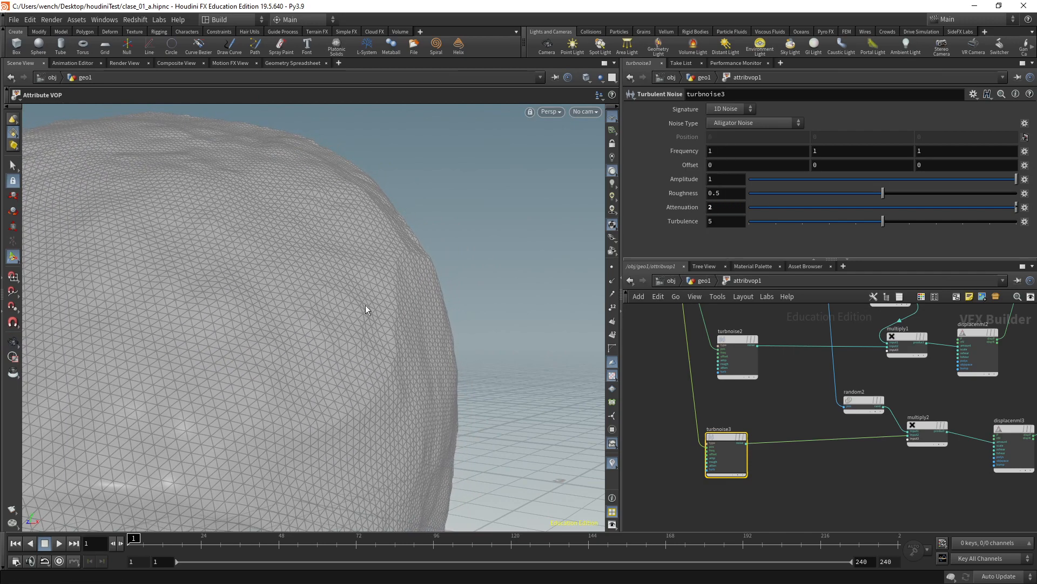
- Set the amplitude of turbnoise3 to -1 and inspect the rock's surface from another side
{"action": "scroll", "coordinate": [378, 305], "scroll_direction": "down", "scroll_amount": 3}
{"action": "left_click_drag", "start_coordinate": [1016, 179], "coordinate": [744, 181]}
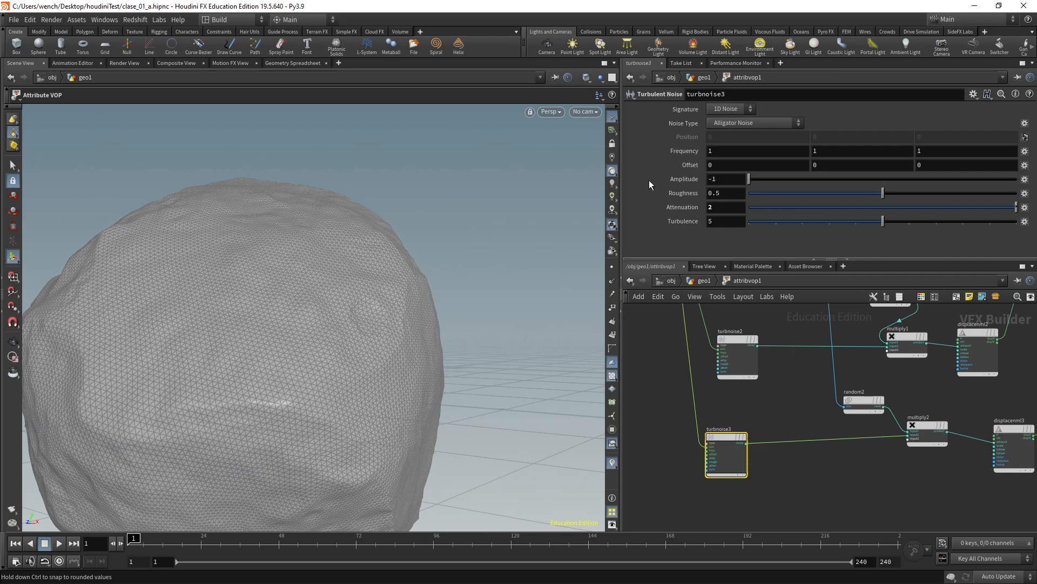
{"action": "mouse_move", "coordinate": [410, 310]}
{"action": "left_mouse_down"}
{"action": "mouse_move", "coordinate": [318, 322]}
{"action": "mouse_move", "coordinate": [346, 302]}
{"action": "left_mouse_up"}
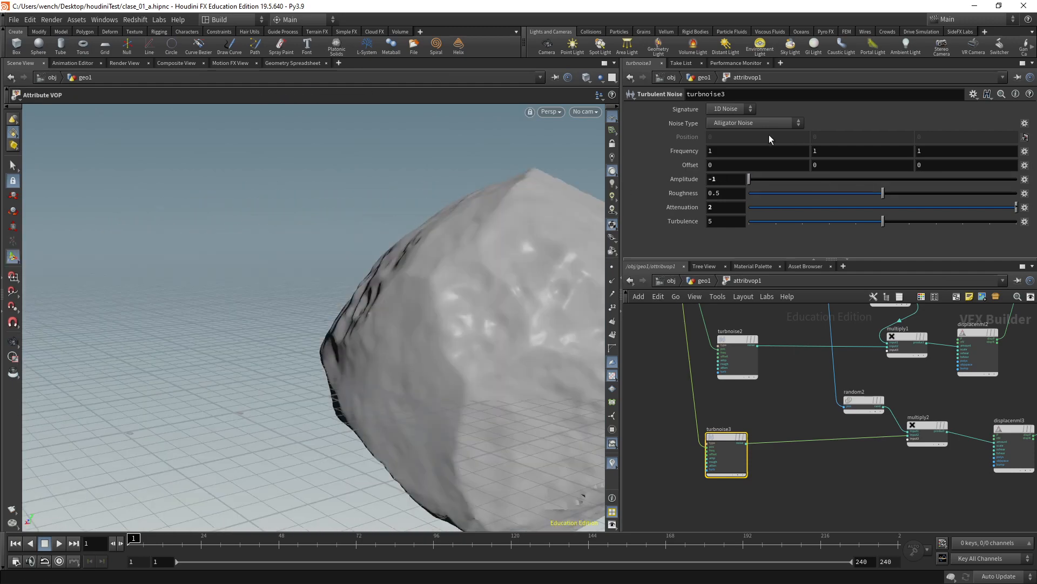
- Line up turbnoise2 above turbnoise3, and with both noise nodes selected set the frequency to 3.1 and the attenuation to 2.3
{"action": "middle_click_drag", "start_coordinate": [685, 156], "coordinate": [730, 144]}
{"action": "left_click_drag", "start_coordinate": [378, 254], "coordinate": [309, 238]}
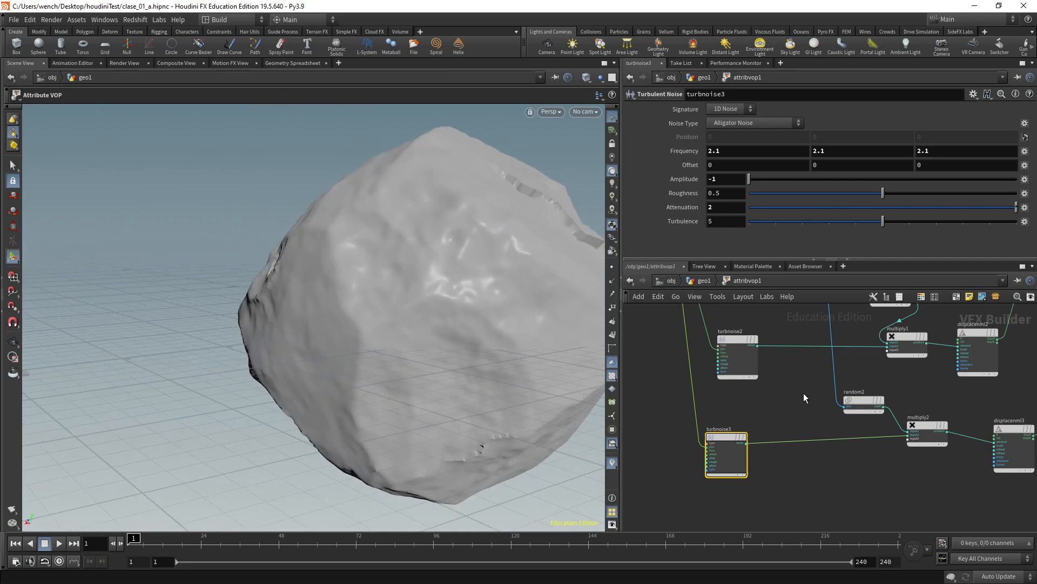
{"action": "left_click_drag", "start_coordinate": [744, 370], "coordinate": [727, 464]}
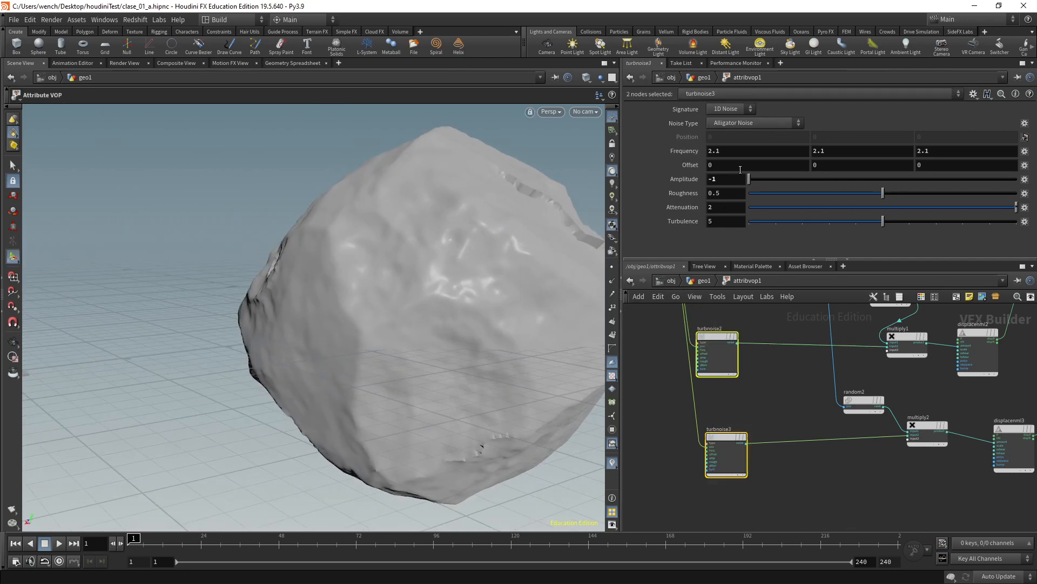
{"action": "middle_click_drag", "start_coordinate": [692, 147], "coordinate": [749, 144]}
{"action": "middle_click_drag", "start_coordinate": [726, 207], "coordinate": [749, 198]}
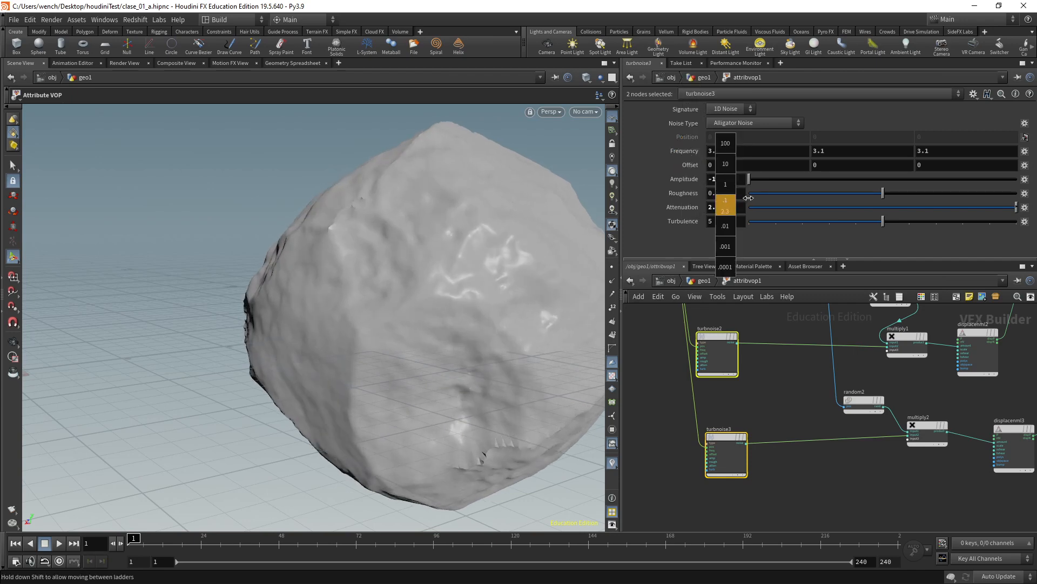
{"action": "scroll", "coordinate": [169, 308], "scroll_direction": "down", "scroll_amount": 3}
{"action": "left_click_drag", "start_coordinate": [169, 308], "coordinate": [443, 302]}
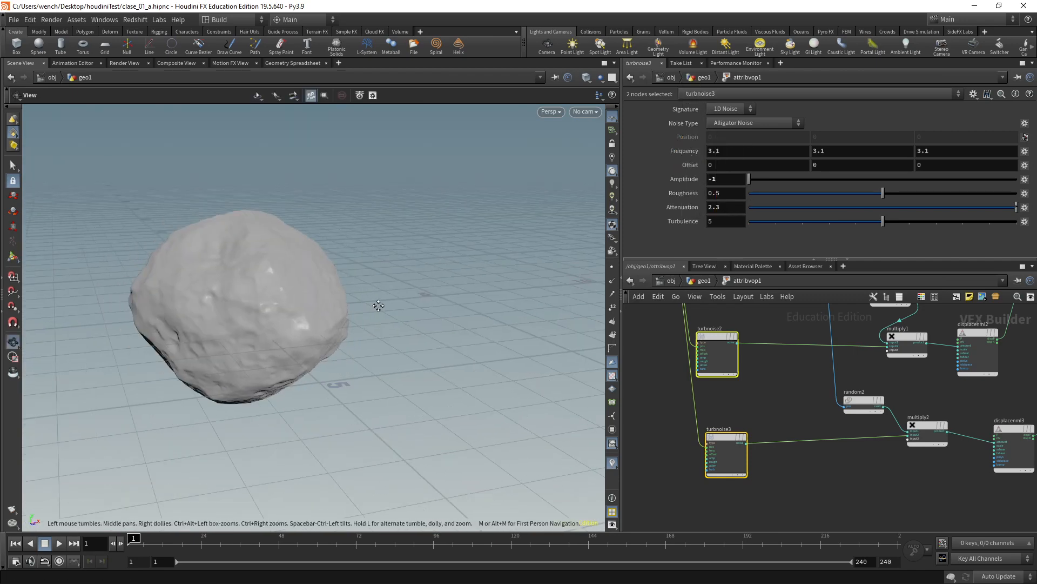
- Tidy the VOP network by moving geometryvopoutput1 beside add1 and deleting the unused node above the network
{"action": "scroll", "coordinate": [690, 430], "scroll_direction": "down", "scroll_amount": 5}
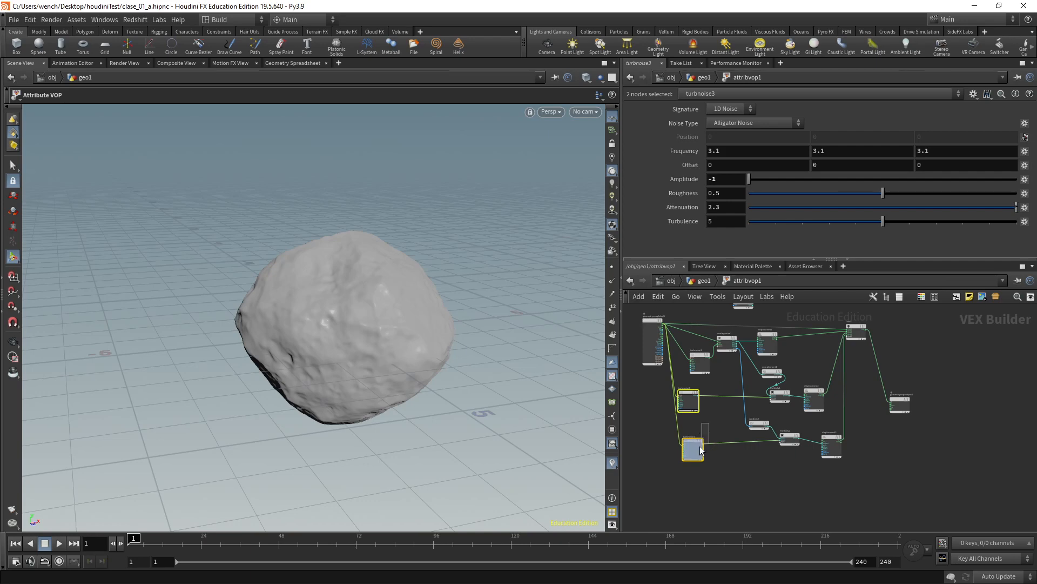
{"action": "left_click_drag", "start_coordinate": [701, 450], "coordinate": [696, 450]}
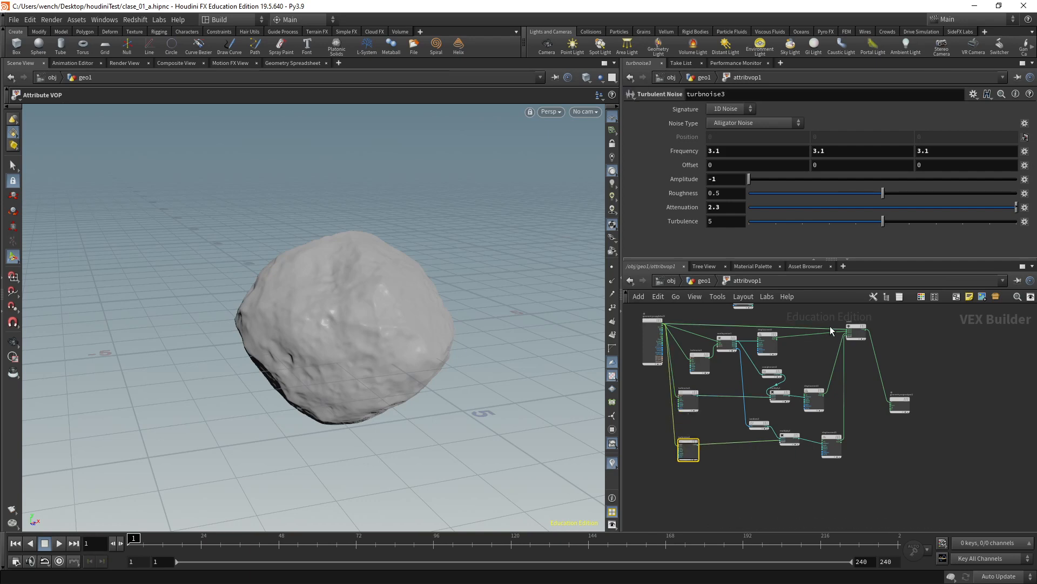
{"action": "left_click_drag", "start_coordinate": [901, 401], "coordinate": [898, 331]}
{"action": "scroll", "coordinate": [771, 318], "scroll_direction": "up", "scroll_amount": 3}
{"action": "middle_click_drag", "start_coordinate": [772, 319], "coordinate": [786, 360]}
{"action": "left_click", "coordinate": [743, 355]}
{"action": "key", "text": "Delete"}
{"action": "scroll", "coordinate": [766, 351], "scroll_direction": "down", "scroll_amount": 5}
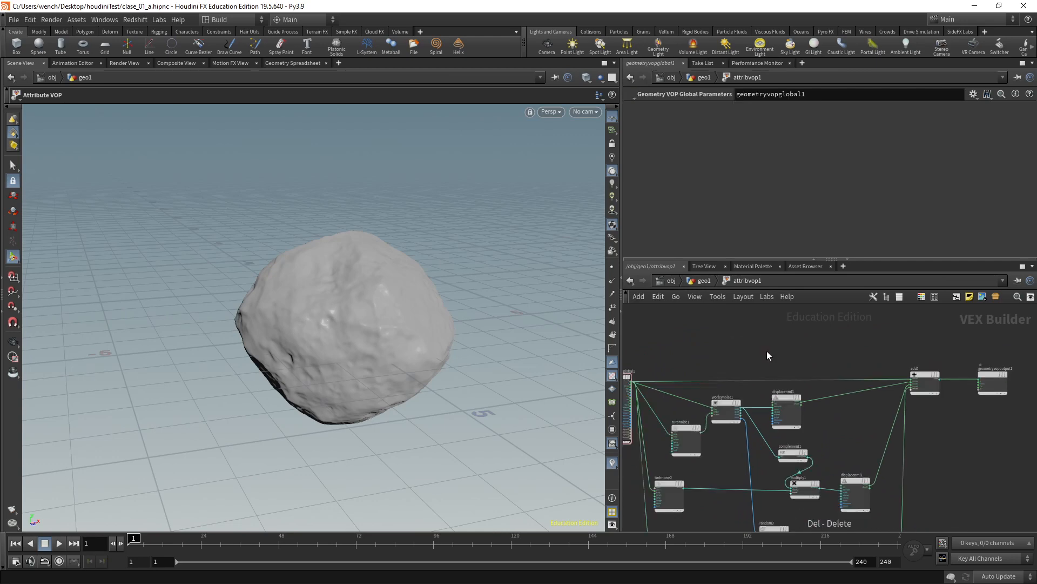
- Cut the wire between displacenml3 and add1 inside attribvop1 and inspect the resulting rock
{"action": "key", "text": "u"}
{"action": "left_click_drag", "start_coordinate": [578, 323], "coordinate": [428, 352], "text": "alt"}
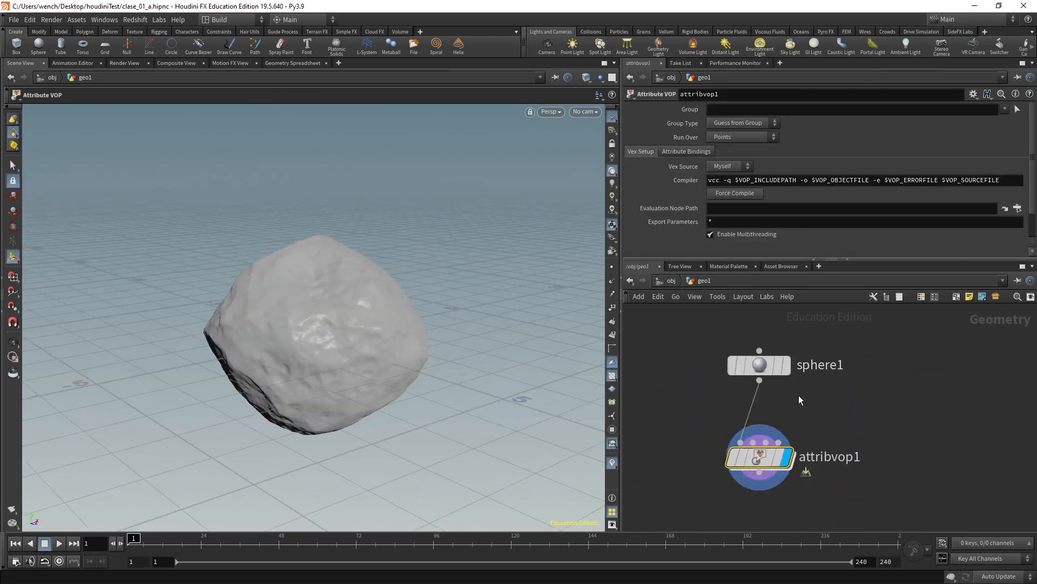
{"action": "double_click", "coordinate": [763, 455]}
{"action": "scroll", "coordinate": [810, 443], "scroll_direction": "up", "scroll_amount": 3}
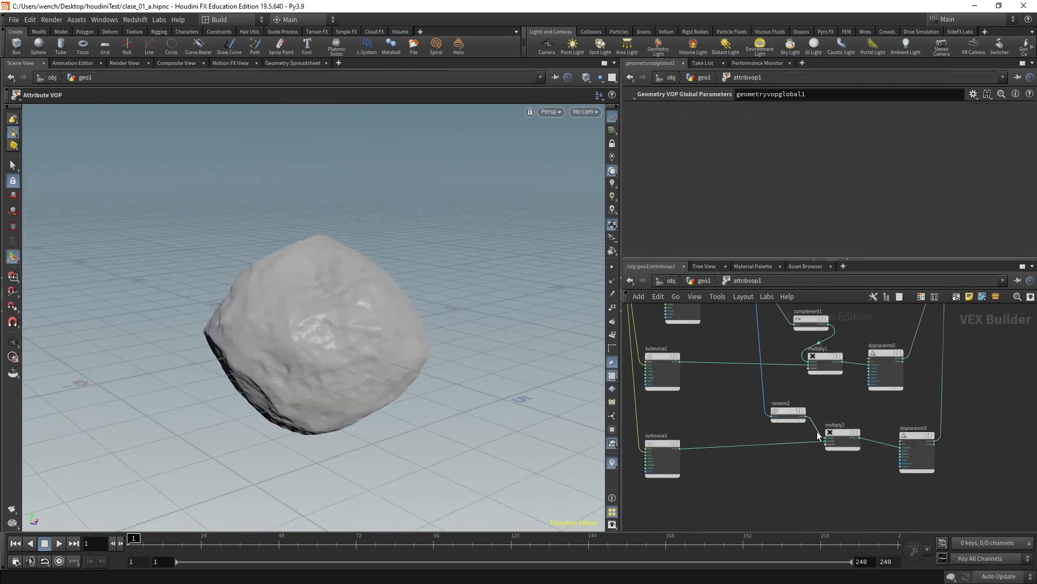
{"action": "middle_click_drag", "start_coordinate": [784, 432], "coordinate": [744, 455]}
{"action": "left_click_drag", "start_coordinate": [919, 411], "coordinate": [879, 428]}
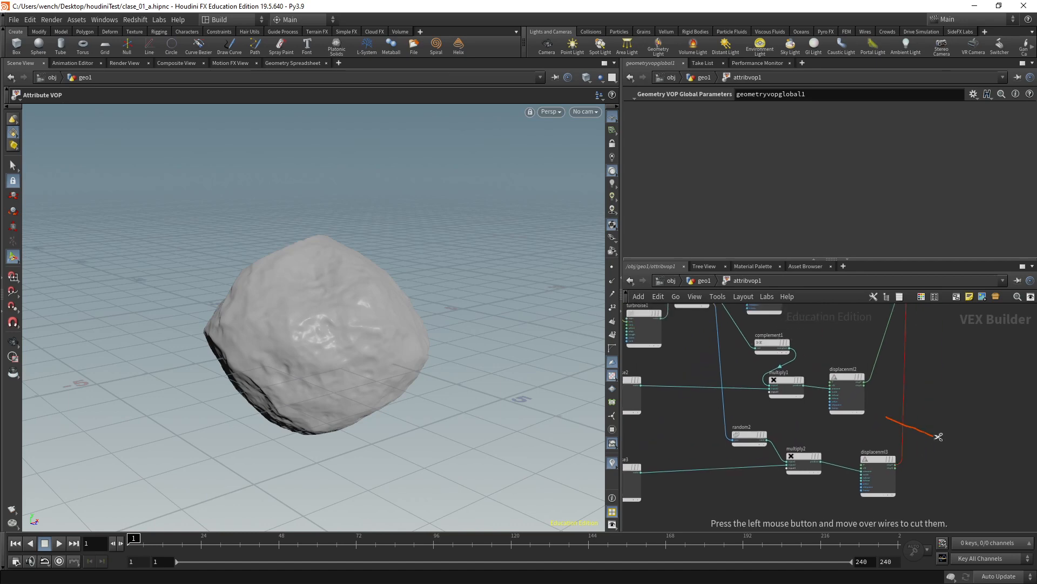
{"action": "mouse_move", "coordinate": [519, 334]}
{"action": "left_mouse_down", "text": "alt"}
{"action": "mouse_move", "coordinate": [406, 343]}
{"action": "mouse_move", "coordinate": [513, 347]}
{"action": "mouse_move", "coordinate": [476, 335]}
{"action": "mouse_move", "coordinate": [519, 319]}
{"action": "left_mouse_up", "text": "alt"}
{"action": "scroll", "coordinate": [451, 328], "scroll_direction": "up", "scroll_amount": 5}
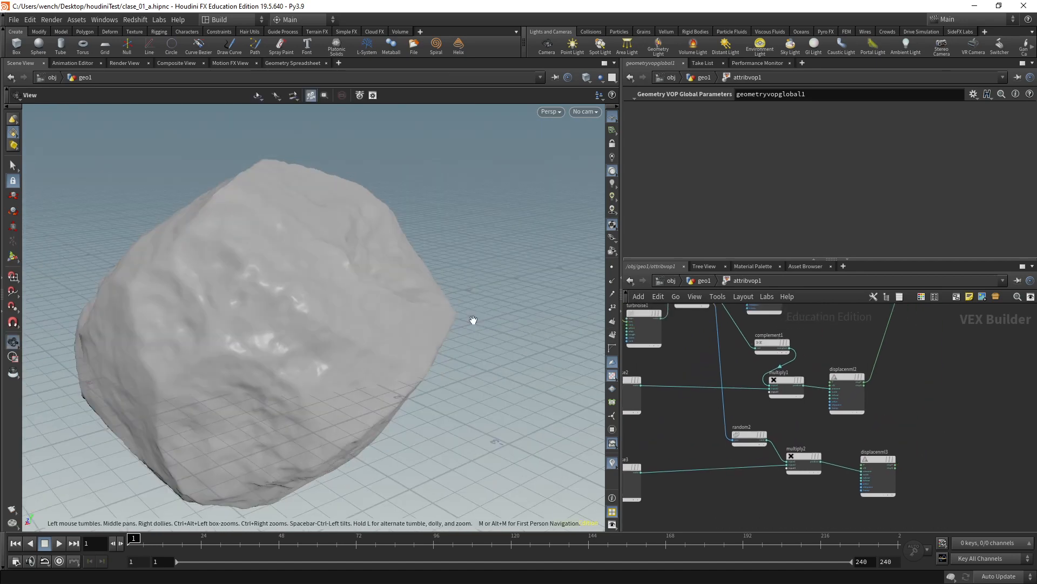
- Set the frequency of sphere1 to 512 and inspect the denser rock from several sides
{"action": "left_click", "coordinate": [701, 280]}
{"action": "left_click_drag", "start_coordinate": [759, 369], "coordinate": [759, 371]}
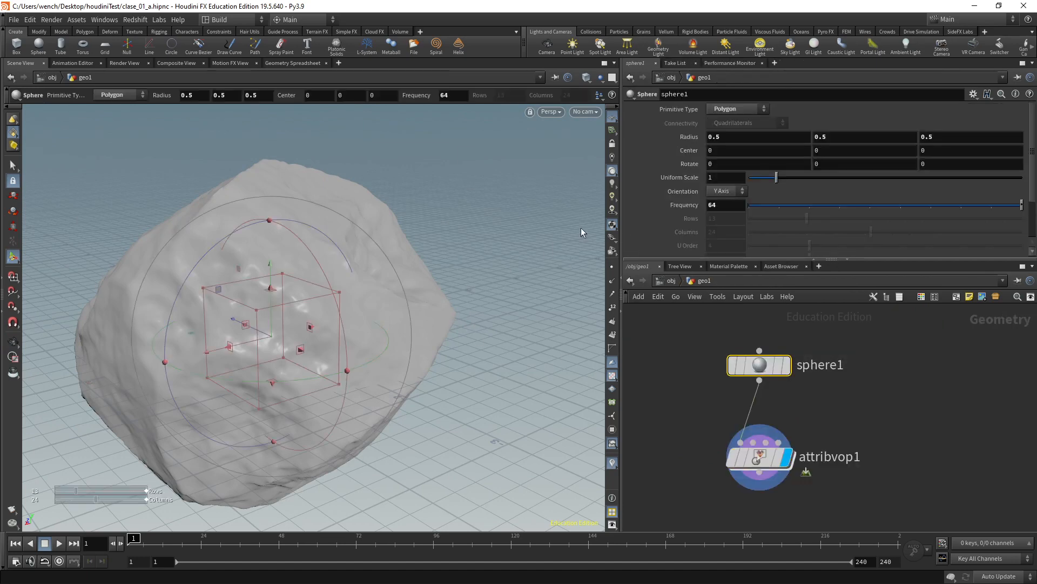
{"action": "left_click_drag", "start_coordinate": [401, 288], "coordinate": [426, 291], "text": "alt"}
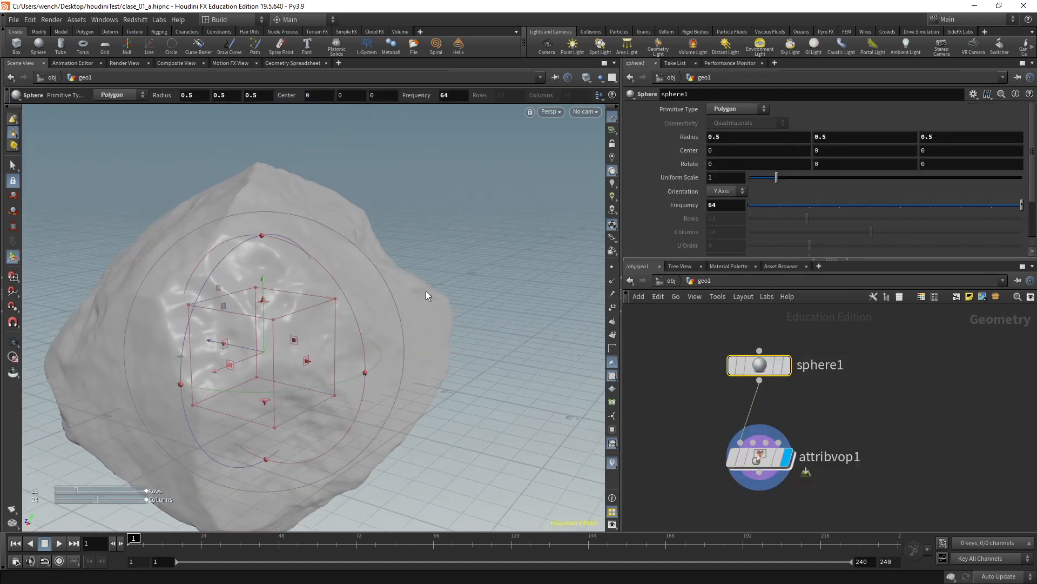
{"action": "key", "text": "w"}
{"action": "key", "text": "w"}
{"action": "key", "text": "Escape"}
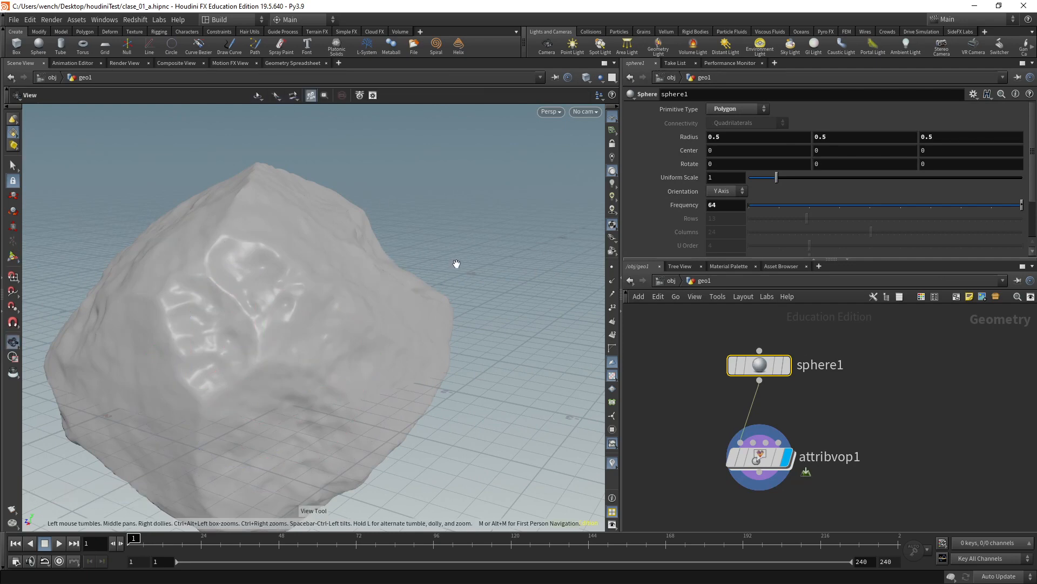
{"action": "left_click_drag", "start_coordinate": [345, 339], "coordinate": [568, 346]}
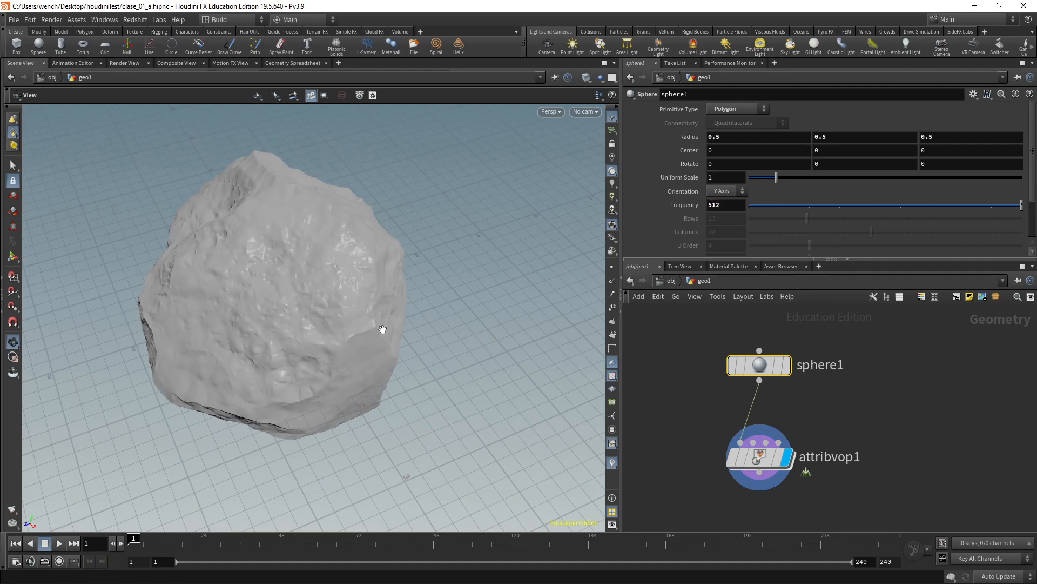
{"action": "left_click_drag", "start_coordinate": [348, 263], "coordinate": [501, 321]}
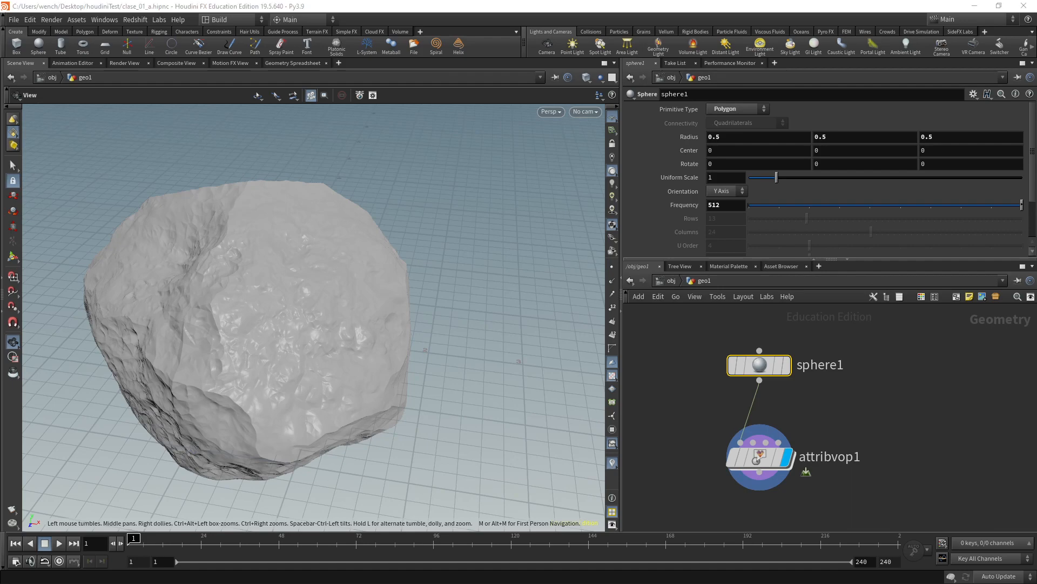
{"action": "left_click_drag", "start_coordinate": [276, 284], "coordinate": [463, 312]}
- Set the frequency of sphere1 to 64 and view the rock
{"action": "left_click", "coordinate": [733, 209]}
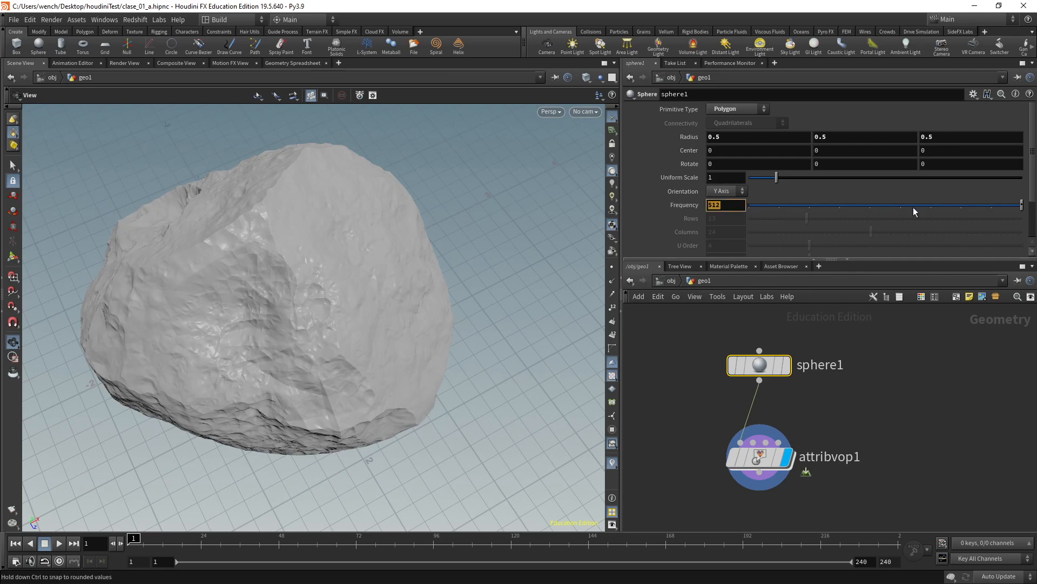
{"action": "type", "text": "64"}
{"action": "key", "text": "Return"}
{"action": "left_click_drag", "start_coordinate": [530, 194], "coordinate": [278, 274]}
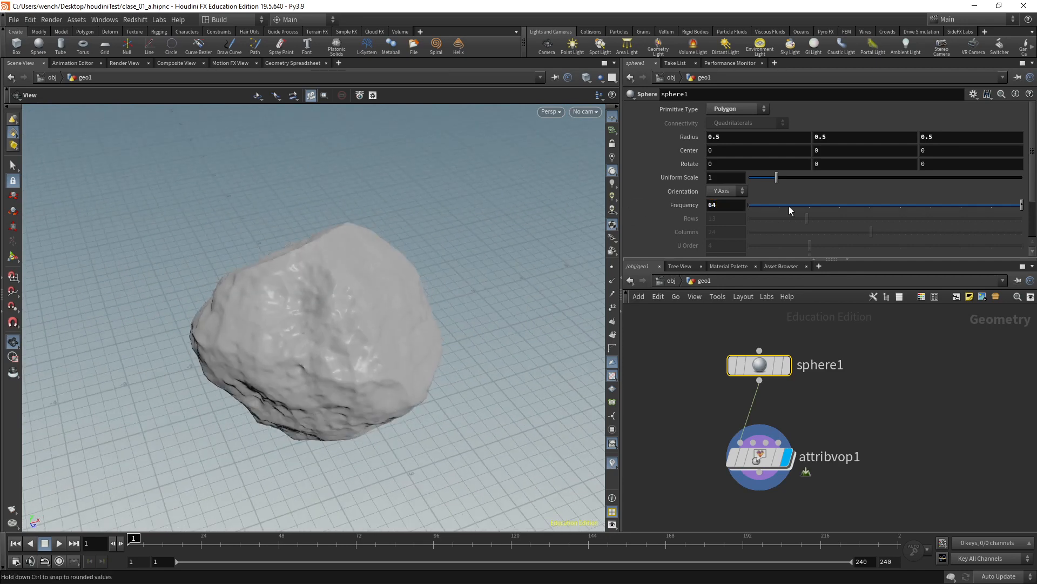
- Rename the geometry object geo1 as rocks at the object level and go inside it
{"action": "left_click", "coordinate": [670, 283]}
{"action": "left_click_drag", "start_coordinate": [347, 301], "coordinate": [378, 300]}
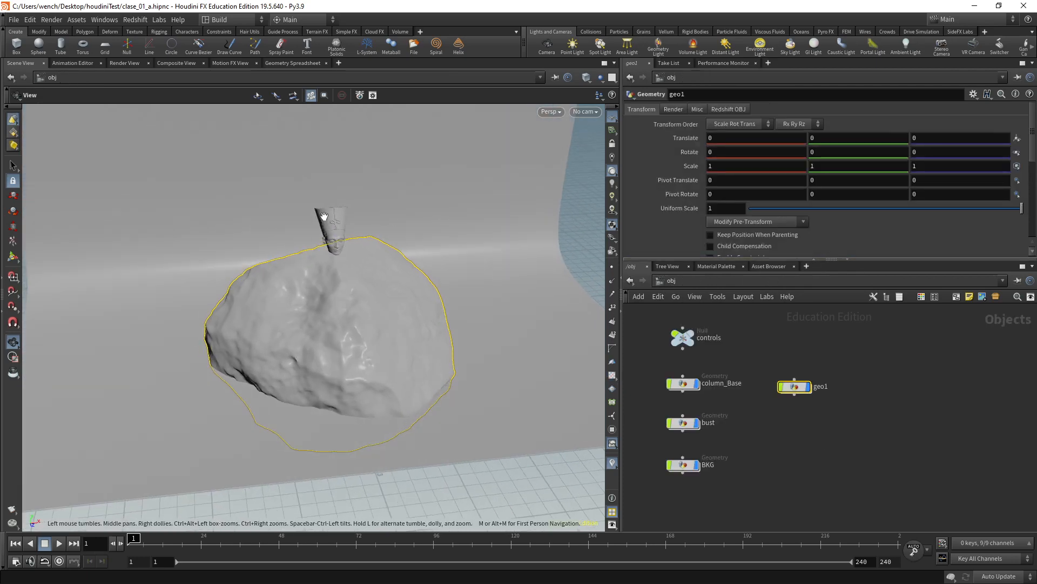
{"action": "scroll", "coordinate": [871, 395], "scroll_direction": "up", "scroll_amount": 3}
{"action": "key", "text": "F2"}
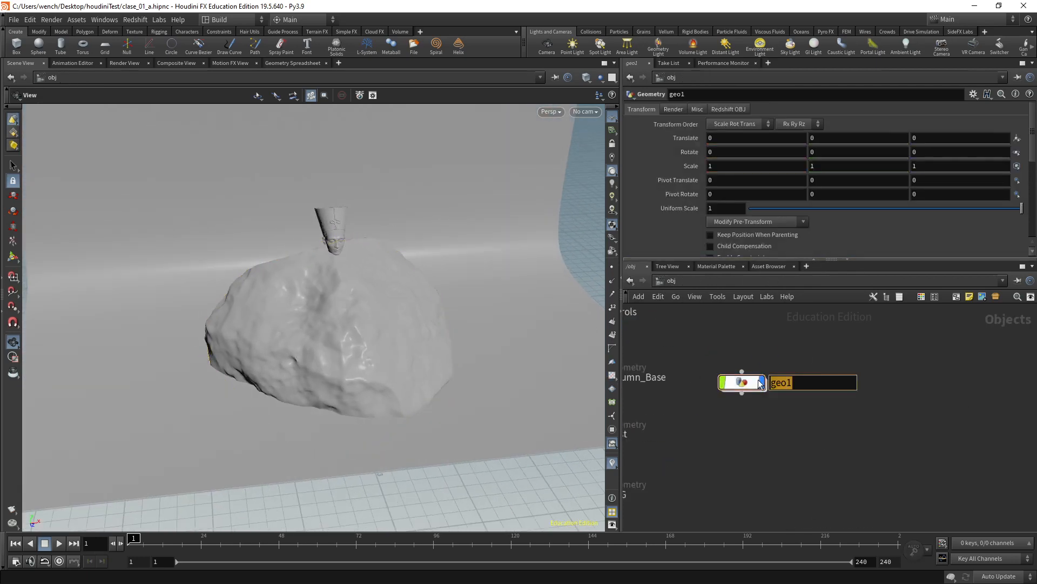
{"action": "type", "text": "rocks"}
{"action": "key", "text": "Return"}
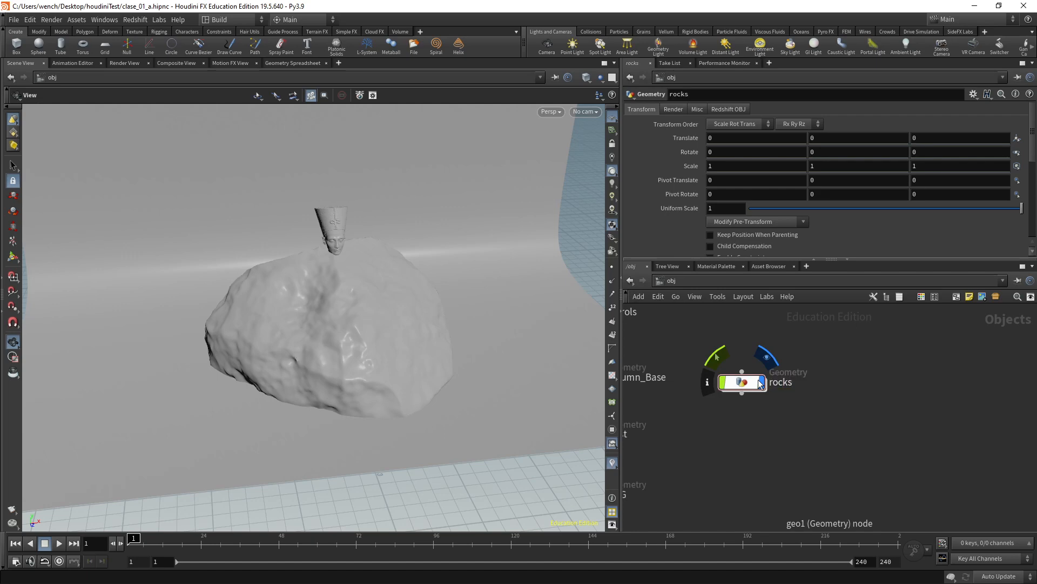
{"action": "left_click", "coordinate": [754, 383]}
{"action": "double_click", "coordinate": [751, 384]}
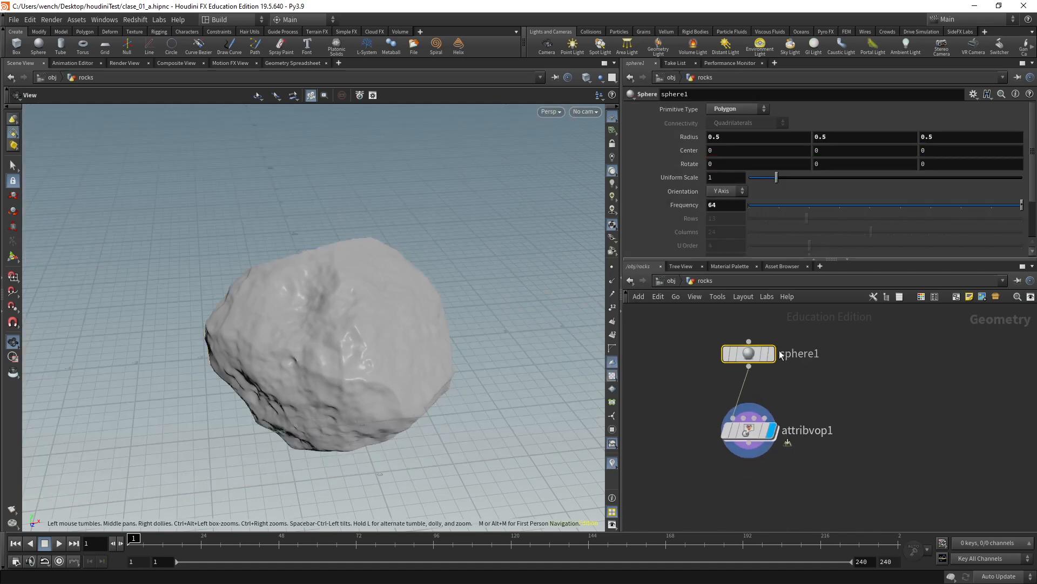
- Add an RBD Material Fracture node below attribvop1
{"action": "key", "text": "Tab"}
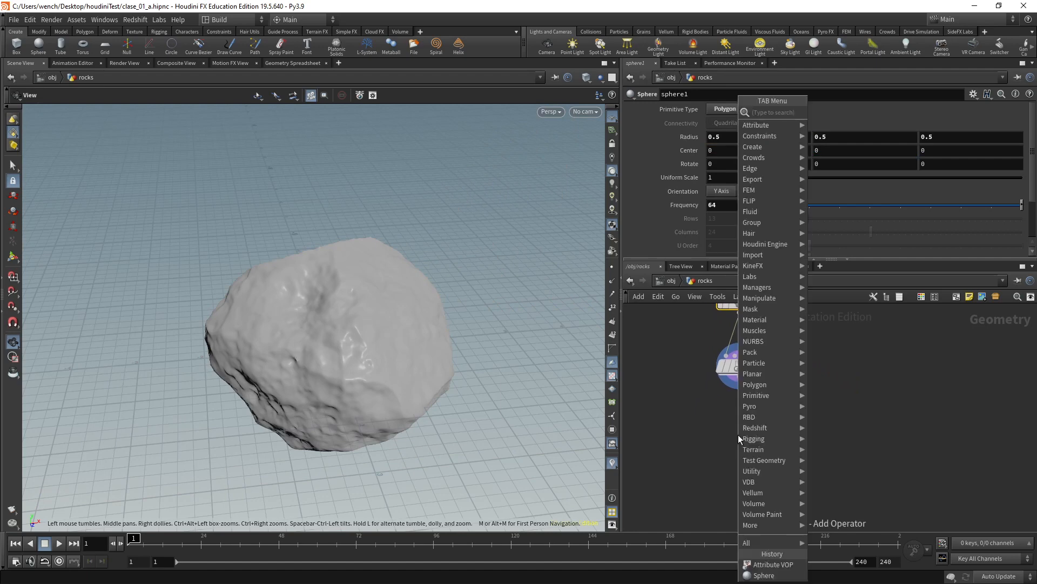
{"action": "type", "text": "materia"}
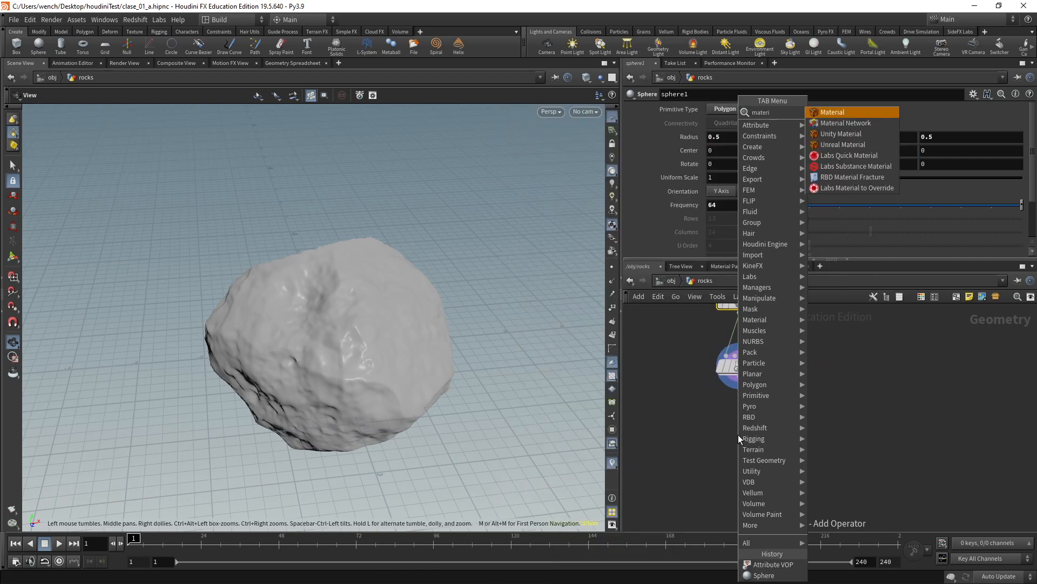
{"action": "key", "text": "Down"}
{"action": "key", "text": "Down"}
{"action": "key", "text": "Down"}
{"action": "key", "text": "Down"}
{"action": "key", "text": "Down"}
{"action": "key", "text": "Down"}
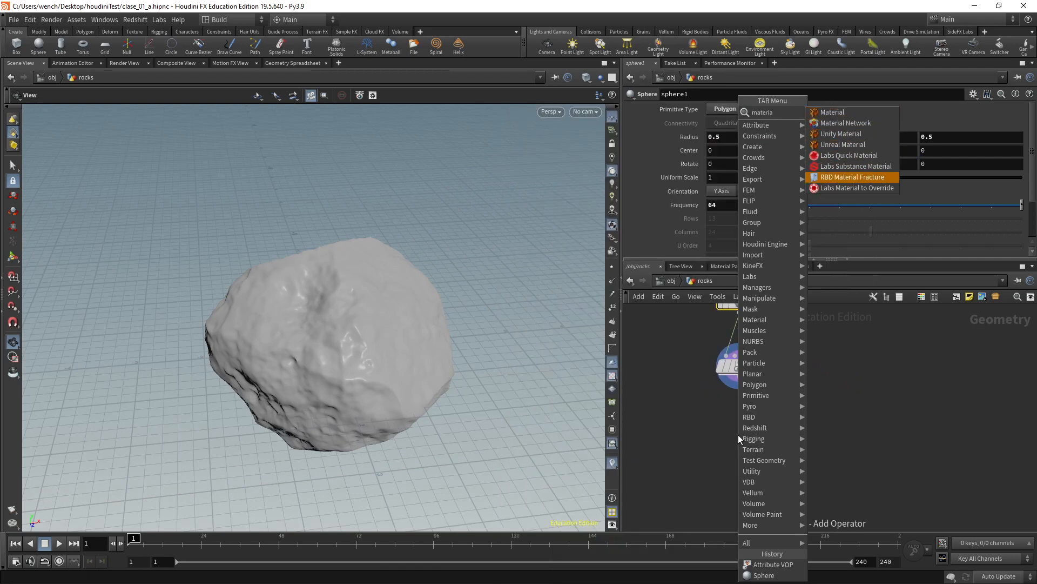
{"action": "key", "text": "Return"}
{"action": "left_click", "coordinate": [738, 435]}
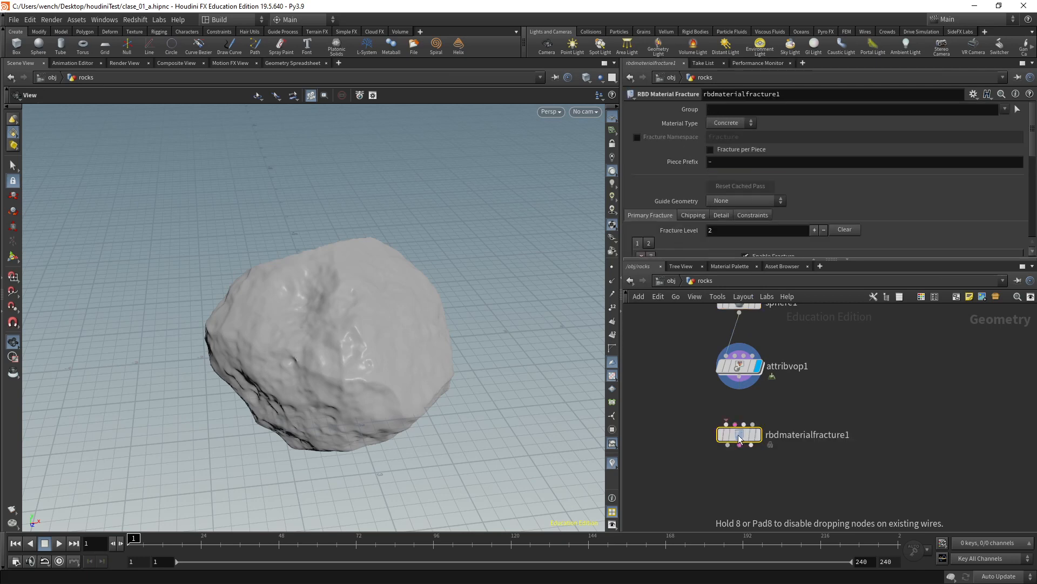
- Feed attribvop1 into the geometry input of rbdmaterialfracture1 and display the fractured rock in wireframe
{"action": "scroll", "coordinate": [775, 417], "scroll_direction": "up", "scroll_amount": 3}
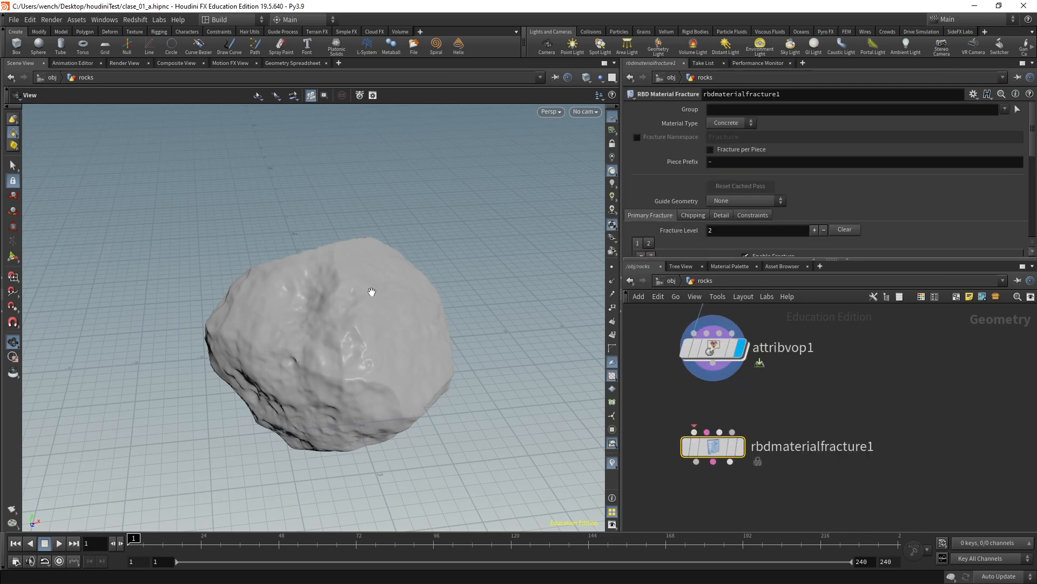
{"action": "mouse_move", "coordinate": [410, 339]}
{"action": "left_mouse_down"}
{"action": "mouse_move", "coordinate": [394, 301]}
{"action": "mouse_move", "coordinate": [412, 364]}
{"action": "mouse_move", "coordinate": [391, 348]}
{"action": "mouse_move", "coordinate": [495, 326]}
{"action": "mouse_move", "coordinate": [384, 281]}
{"action": "mouse_move", "coordinate": [357, 349]}
{"action": "left_mouse_up"}
{"action": "key", "text": "w"}
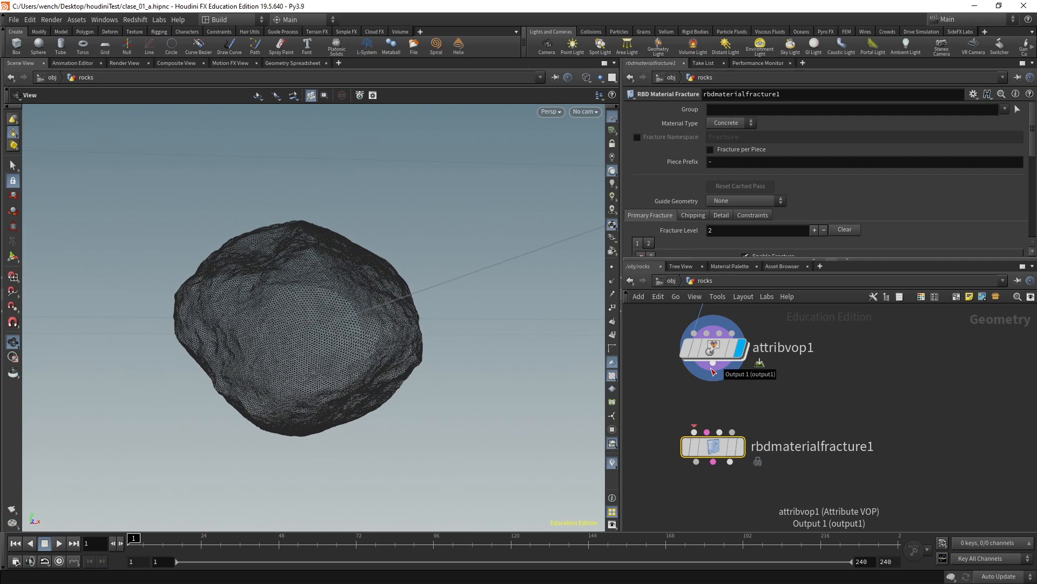
{"action": "left_click_drag", "start_coordinate": [713, 372], "coordinate": [685, 442]}
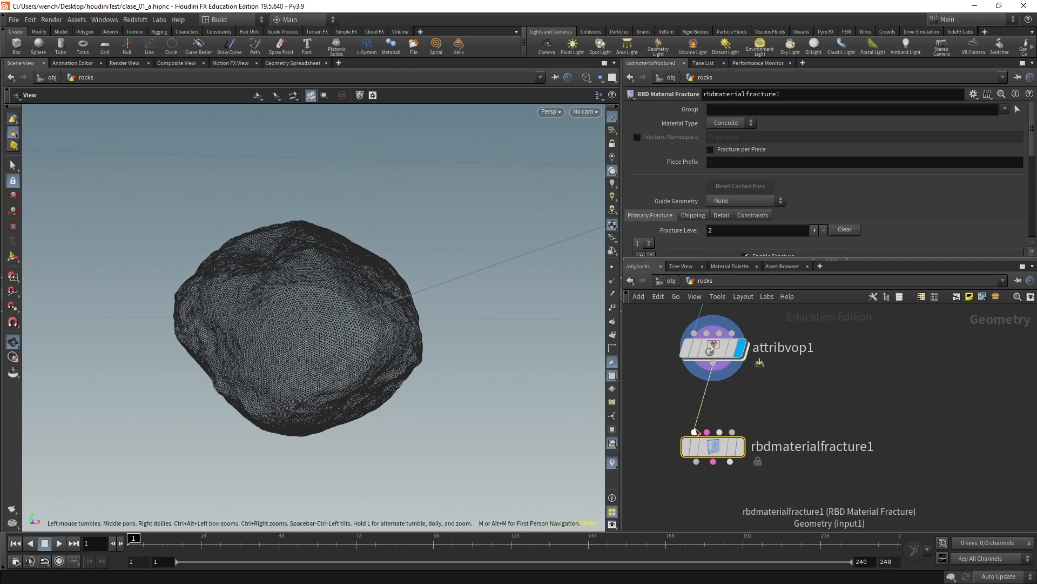
{"action": "mouse_move", "coordinate": [719, 447]}
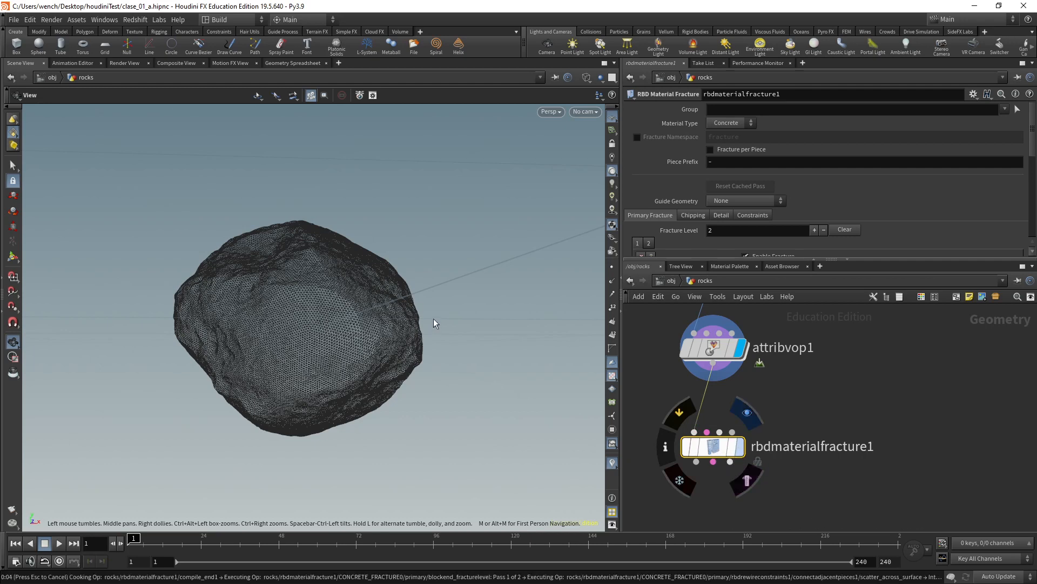
{"action": "scroll", "coordinate": [290, 280], "scroll_direction": "up", "scroll_amount": 10}
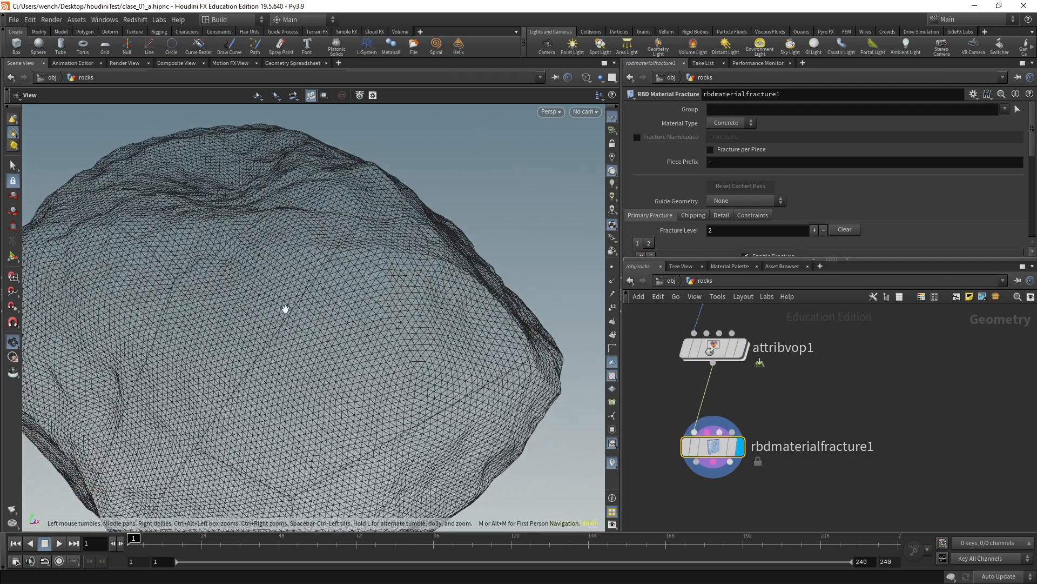
{"action": "key", "text": "f"}
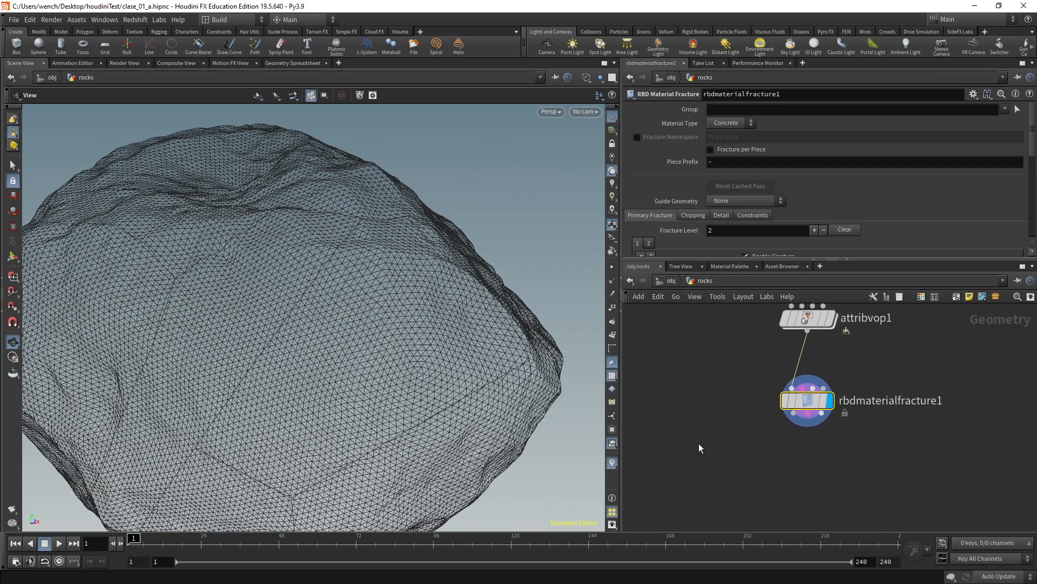
- Add an Exploded View node below rbdmaterialfracture1
{"action": "key", "text": "Tab"}
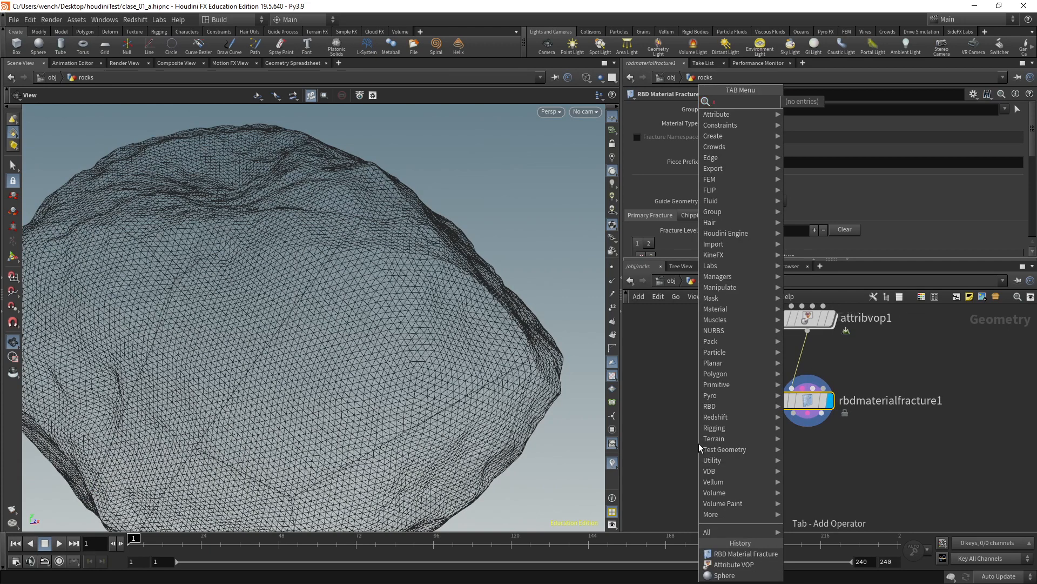
{"action": "type", "text": "expl"}
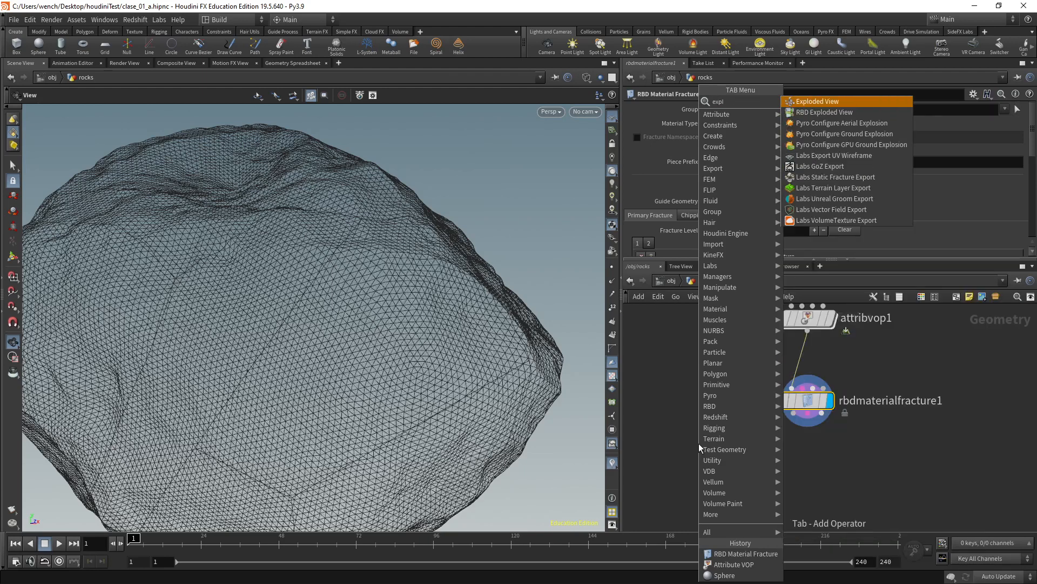
{"action": "key", "text": "Return"}
{"action": "left_click", "coordinate": [698, 444]}
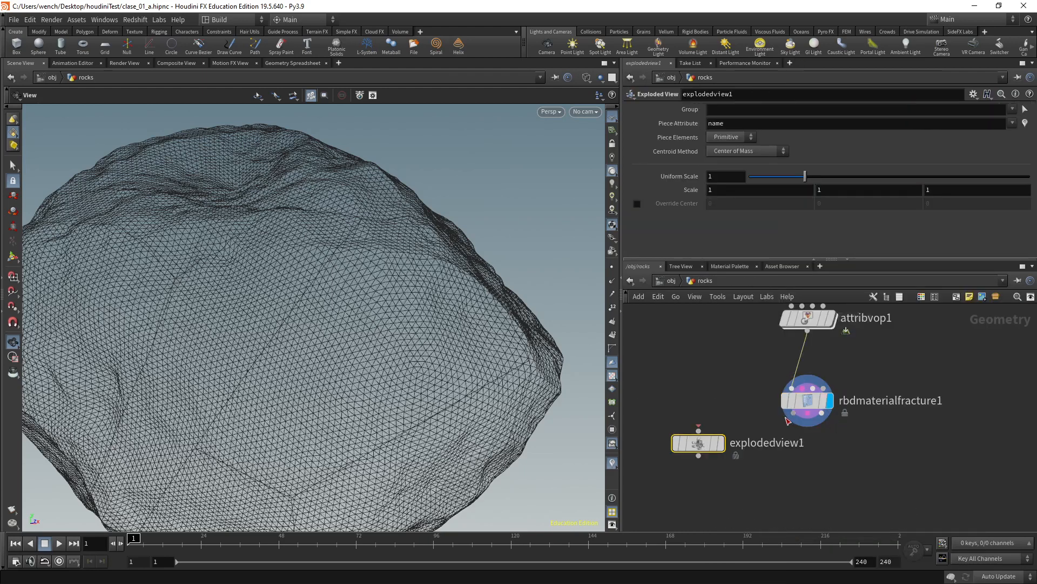
- Wire rbdmaterialfracture1's first output into explodedview1 and display the separated rock pieces shaded with a wireframe overlay
{"action": "left_click_drag", "start_coordinate": [793, 413], "coordinate": [699, 431]}
{"action": "key", "text": "r"}
{"action": "scroll", "coordinate": [286, 321], "scroll_direction": "down", "scroll_amount": 5}
{"action": "key", "text": "shift+w"}
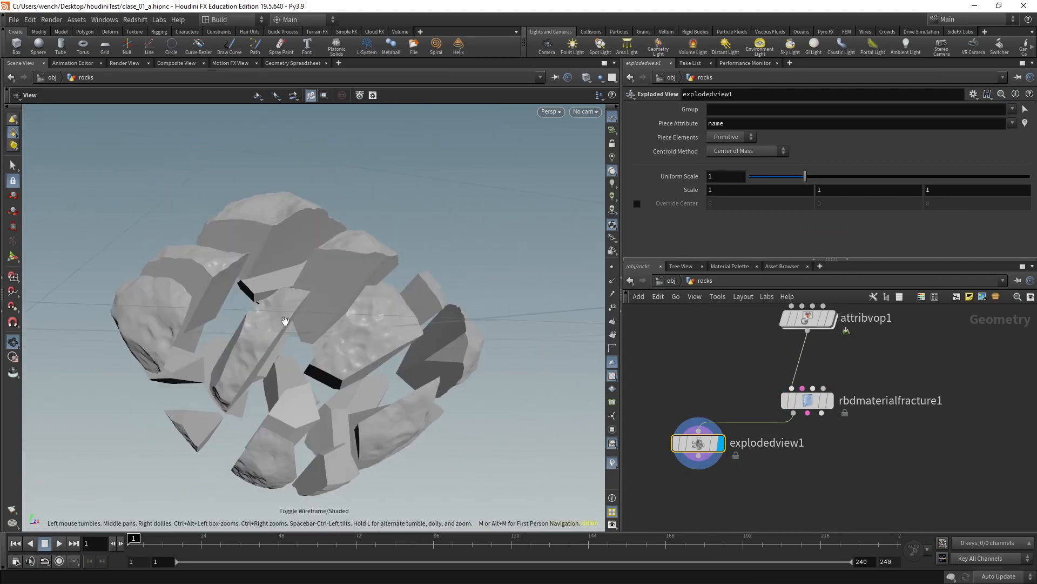
{"action": "mouse_move", "coordinate": [378, 343]}
{"action": "left_mouse_down"}
{"action": "mouse_move", "coordinate": [324, 347]}
{"action": "mouse_move", "coordinate": [421, 360]}
{"action": "mouse_move", "coordinate": [459, 324]}
{"action": "left_mouse_up"}
{"action": "key", "text": "shift+w"}
{"action": "right_click_drag", "start_coordinate": [459, 324], "coordinate": [529, 242]}
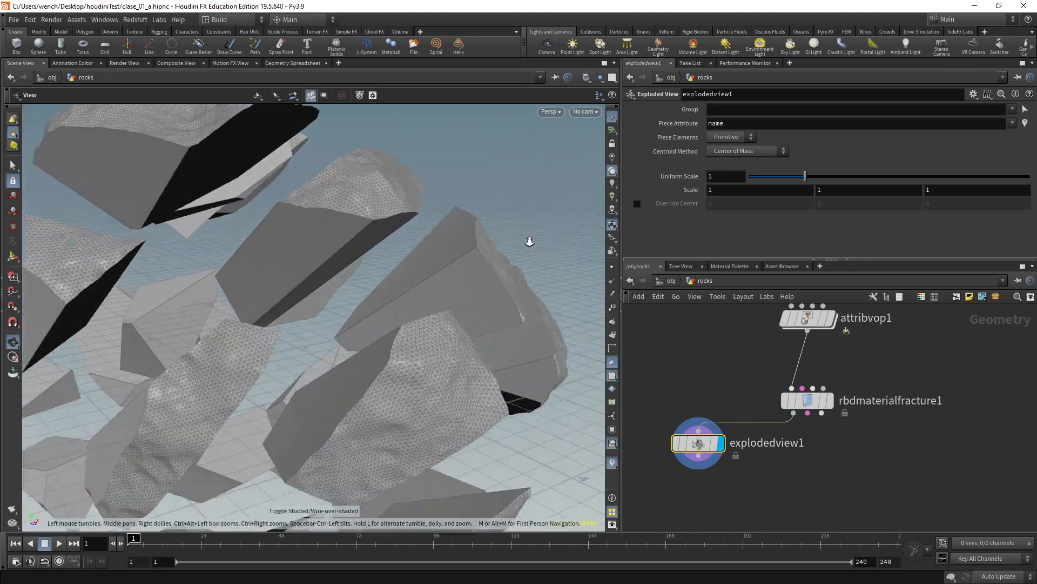
{"action": "left_click_drag", "start_coordinate": [529, 242], "coordinate": [497, 250]}
{"action": "right_click_drag", "start_coordinate": [322, 267], "coordinate": [275, 287]}
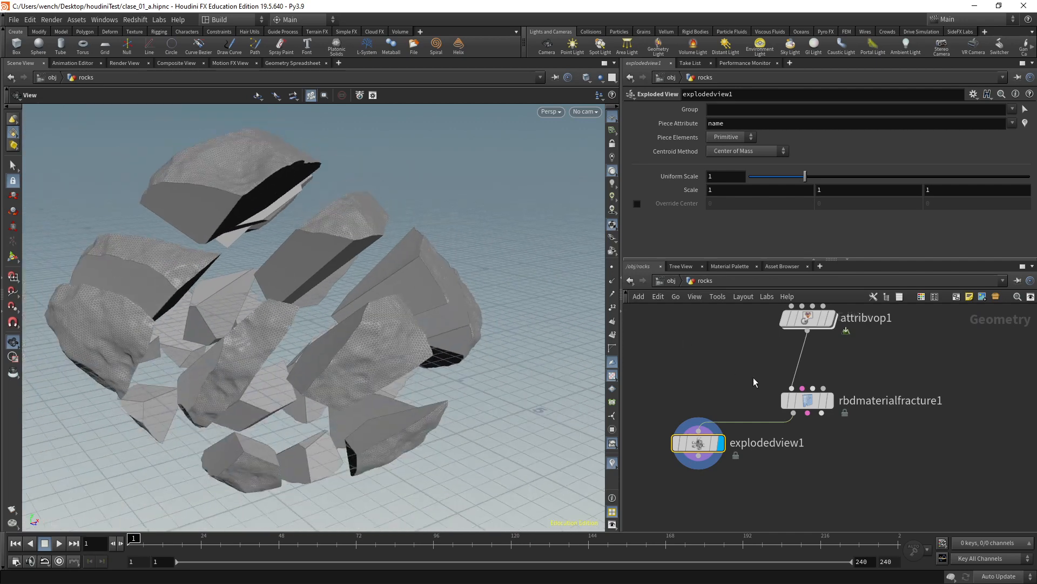
- Bring up rbdmaterialfracture1's parameters in an enlarged area and examine the first fracture level's scatter points against the exploded pieces
{"action": "scroll", "coordinate": [729, 361], "scroll_direction": "down", "scroll_amount": 1}
{"action": "middle_click_drag", "start_coordinate": [730, 361], "coordinate": [669, 367]}
{"action": "left_click_drag", "start_coordinate": [862, 382], "coordinate": [747, 402]}
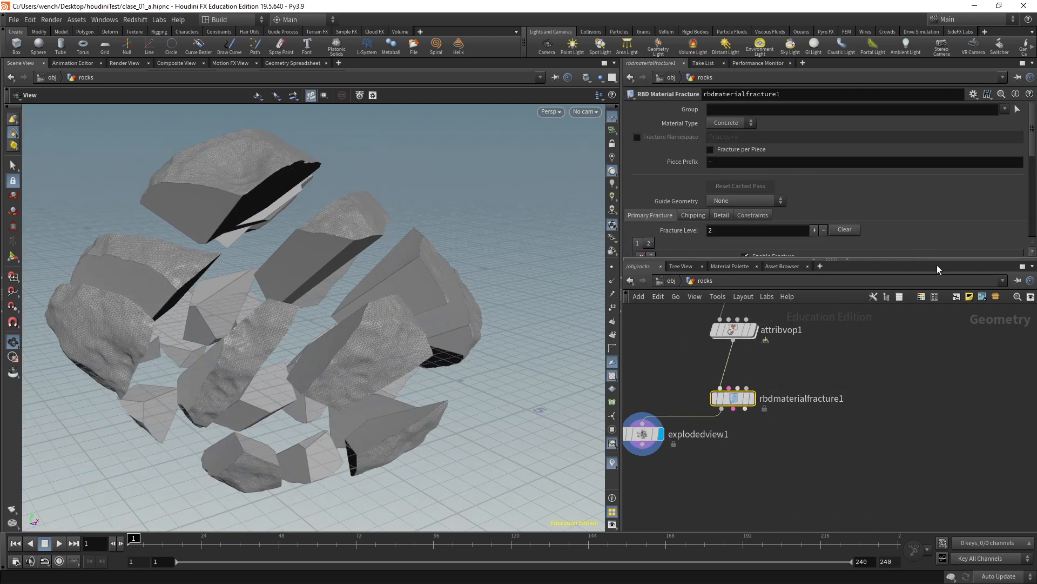
{"action": "left_click_drag", "start_coordinate": [935, 261], "coordinate": [936, 367]}
{"action": "scroll", "coordinate": [906, 306], "scroll_direction": "down", "scroll_amount": 5}
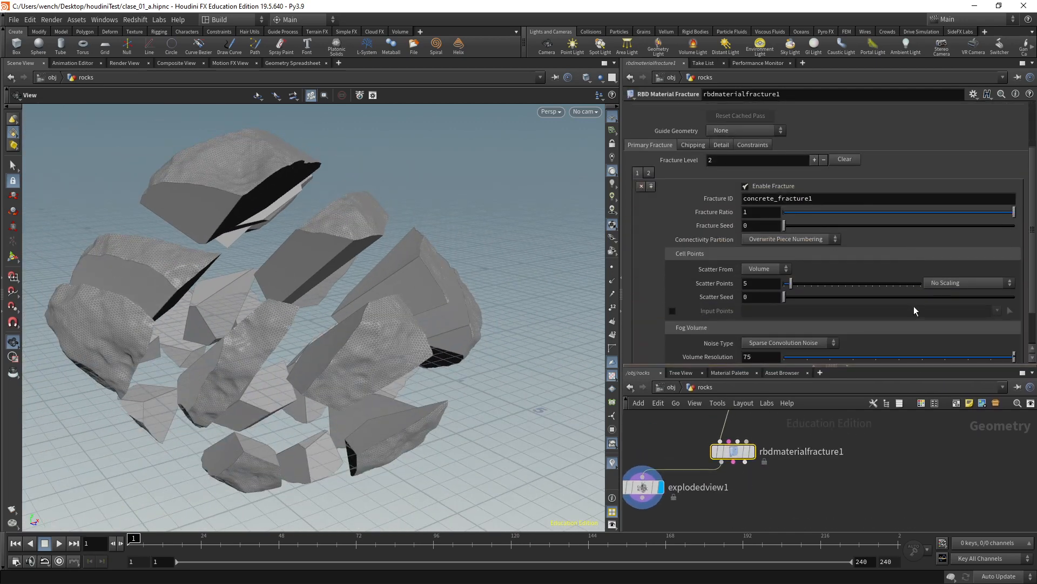
{"action": "scroll", "coordinate": [906, 281], "scroll_direction": "up", "scroll_amount": 3}
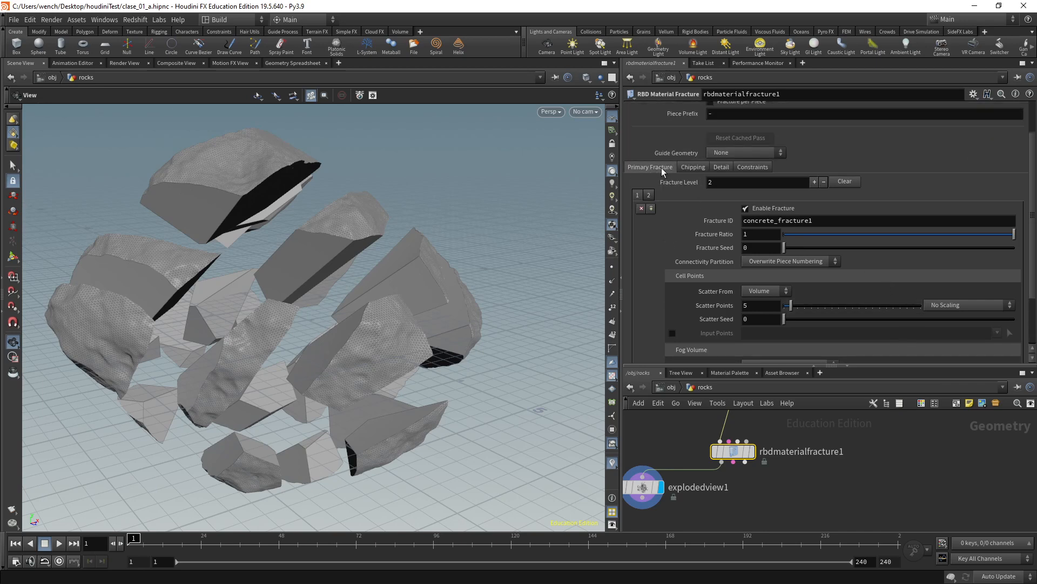
{"action": "left_click", "coordinate": [643, 195]}
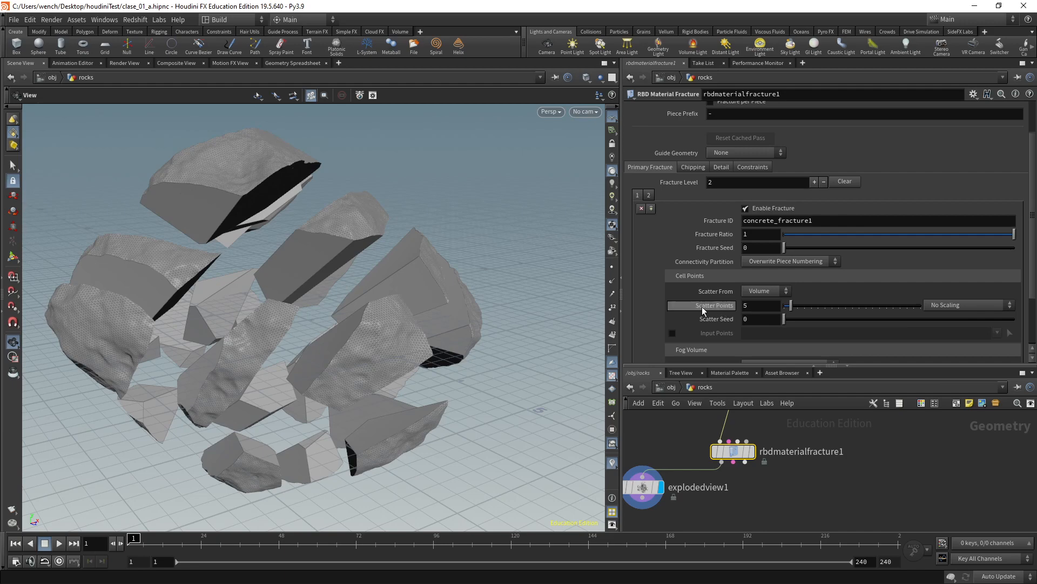
{"action": "left_click_drag", "start_coordinate": [367, 311], "coordinate": [389, 309]}
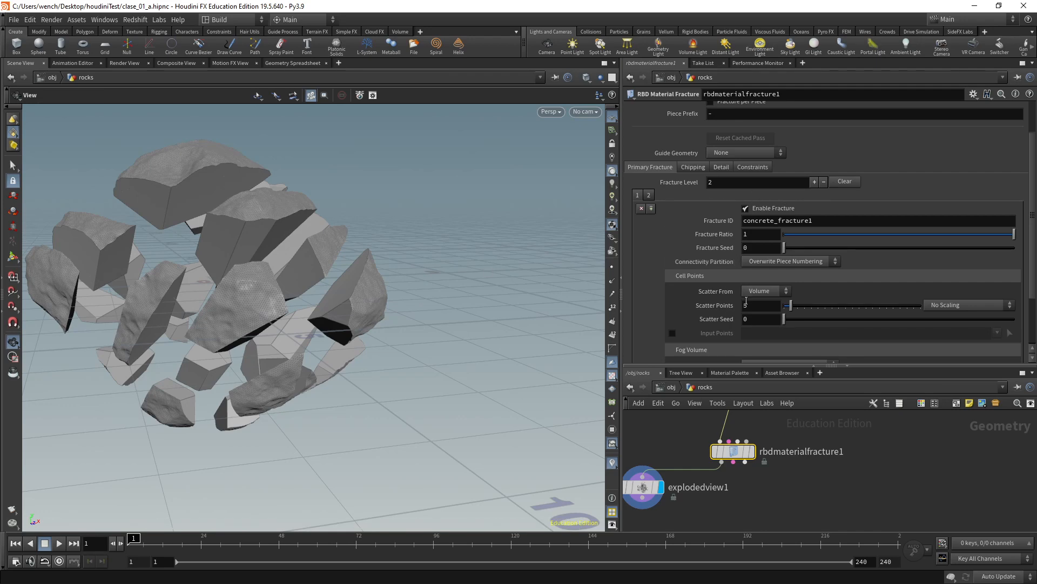
{"action": "middle_click_drag", "start_coordinate": [235, 187], "coordinate": [345, 210]}
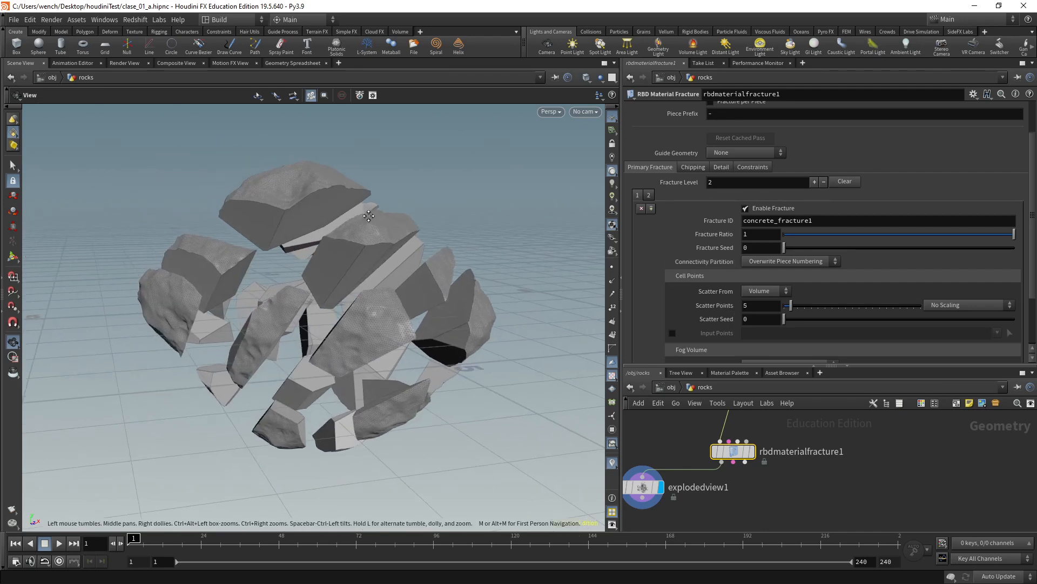
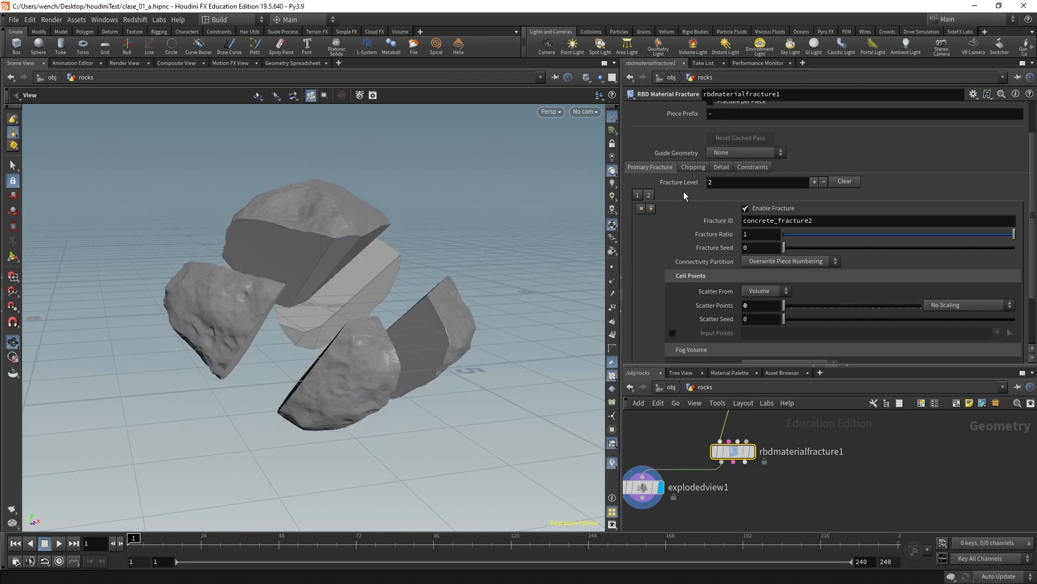
- Set the scatter points of the second primary fracture level, concrete_fracture2, to 2
{"action": "left_click_drag", "start_coordinate": [508, 253], "coordinate": [321, 308]}
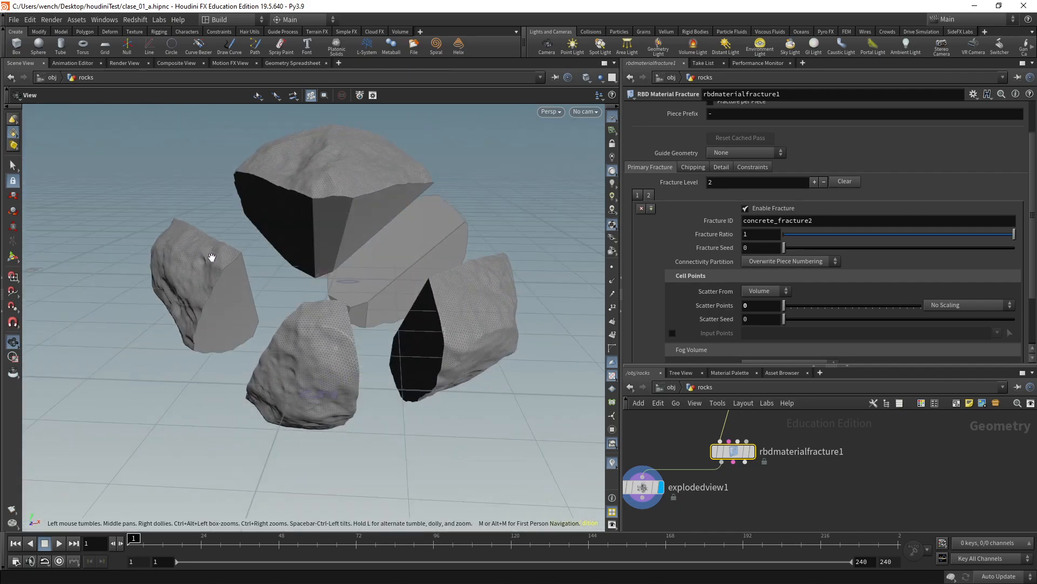
{"action": "left_click", "coordinate": [638, 195]}
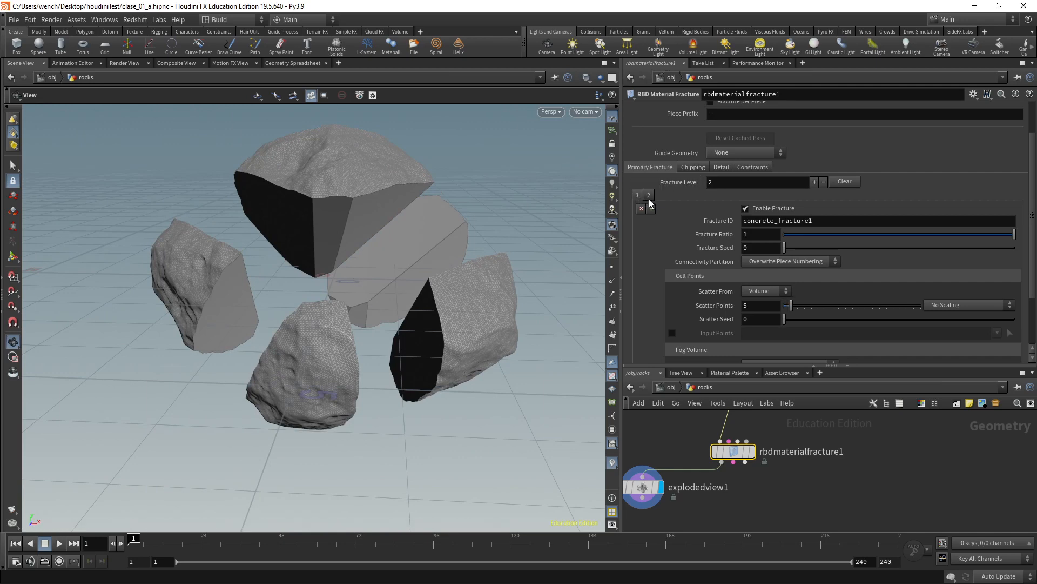
{"action": "left_click", "coordinate": [649, 195]}
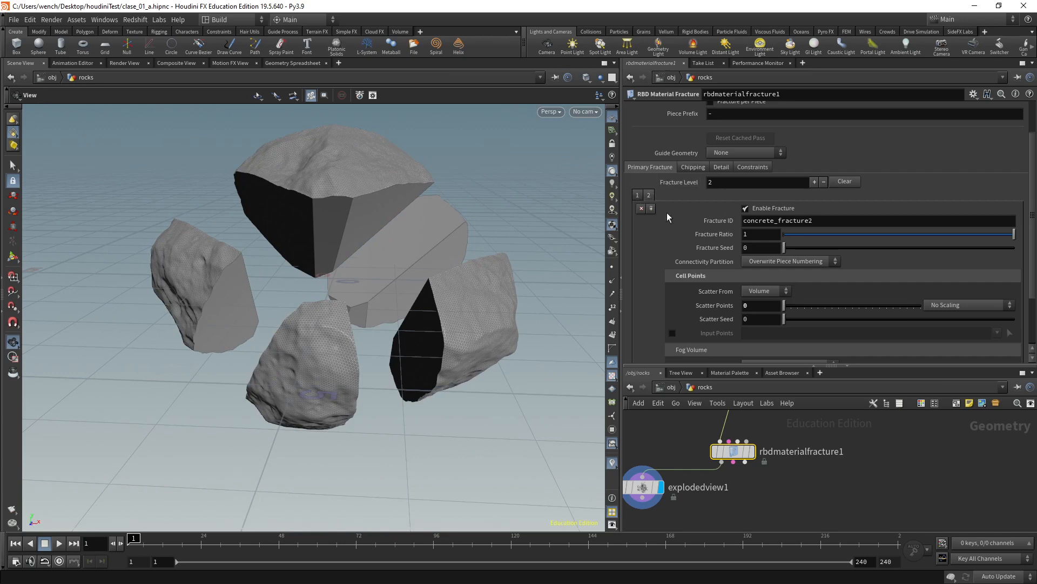
{"action": "left_click", "coordinate": [746, 307]}
{"action": "left_click", "coordinate": [755, 317]}
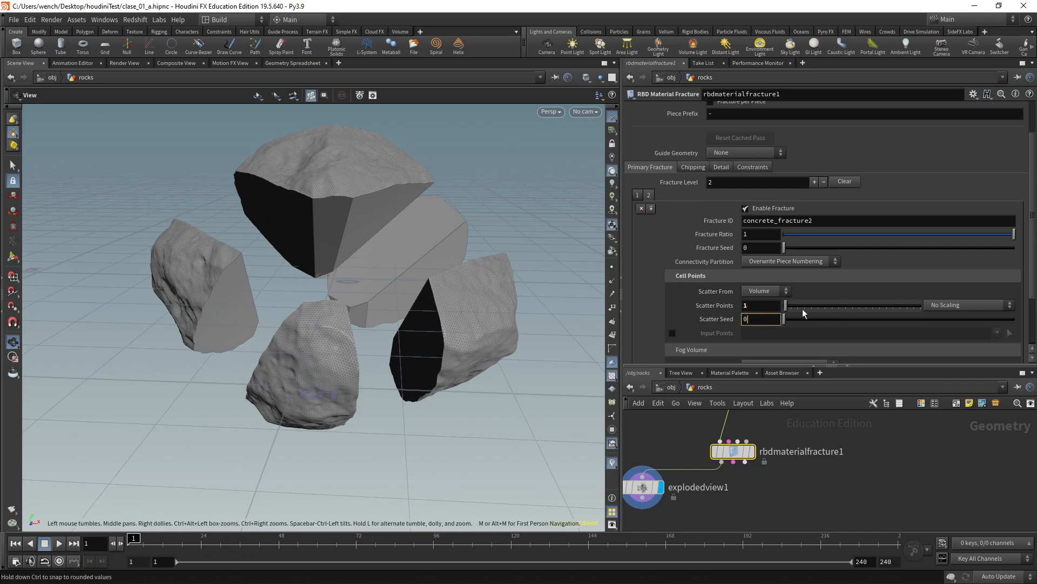
{"action": "left_click", "coordinate": [757, 306]}
{"action": "key", "text": "BackSpace"}
{"action": "type", "text": "2"}
{"action": "left_click", "coordinate": [757, 318]}
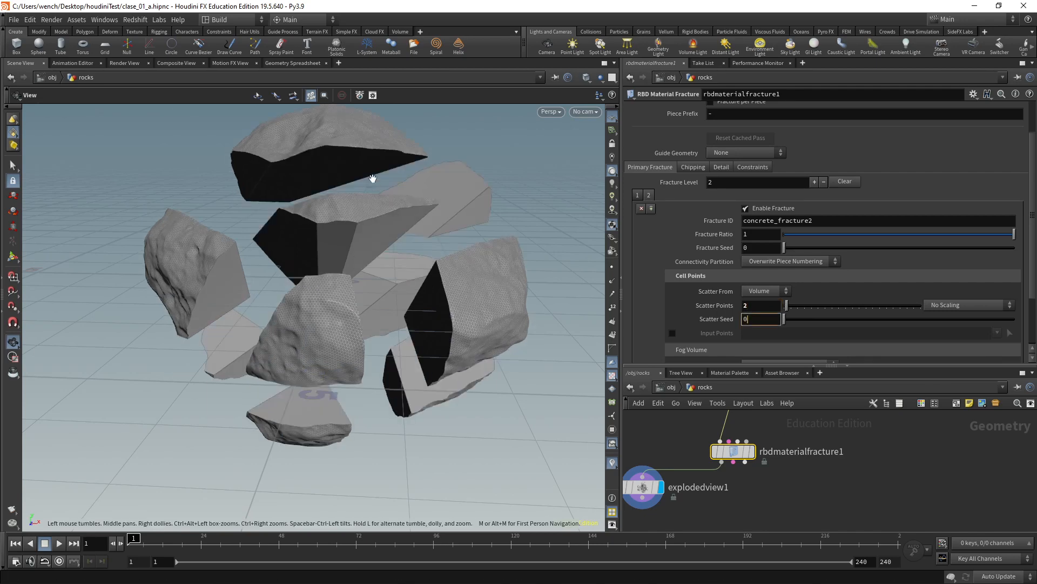
- Inspect the exploded pieces from several angles and return to the first fracture level's settings
{"action": "left_click_drag", "start_coordinate": [354, 224], "coordinate": [412, 227]}
{"action": "right_click_drag", "start_coordinate": [413, 227], "coordinate": [340, 221]}
{"action": "left_click_drag", "start_coordinate": [340, 222], "coordinate": [299, 290]}
{"action": "right_click_drag", "start_coordinate": [298, 290], "coordinate": [302, 213]}
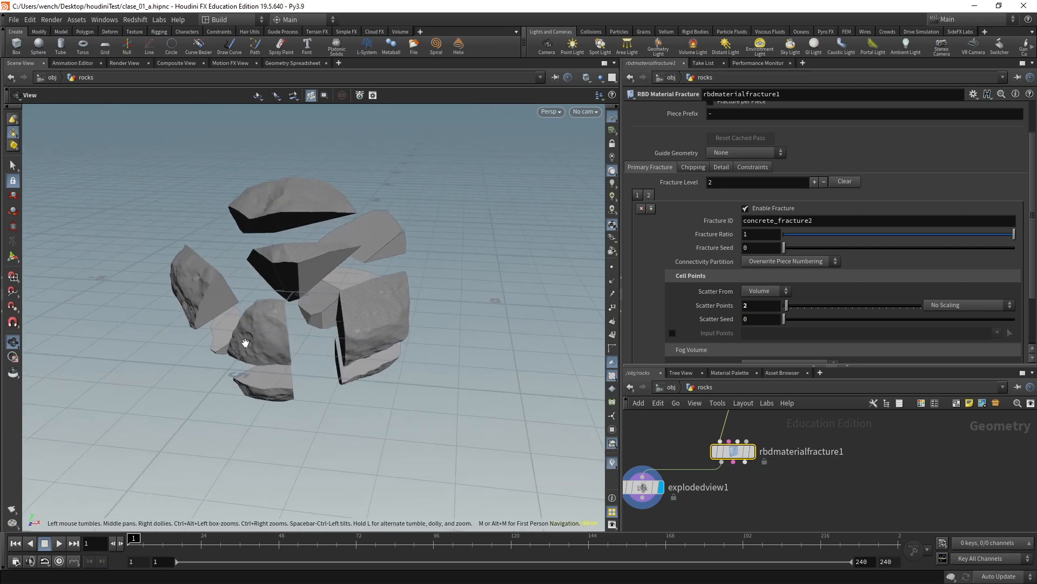
{"action": "left_click_drag", "start_coordinate": [214, 291], "coordinate": [287, 291]}
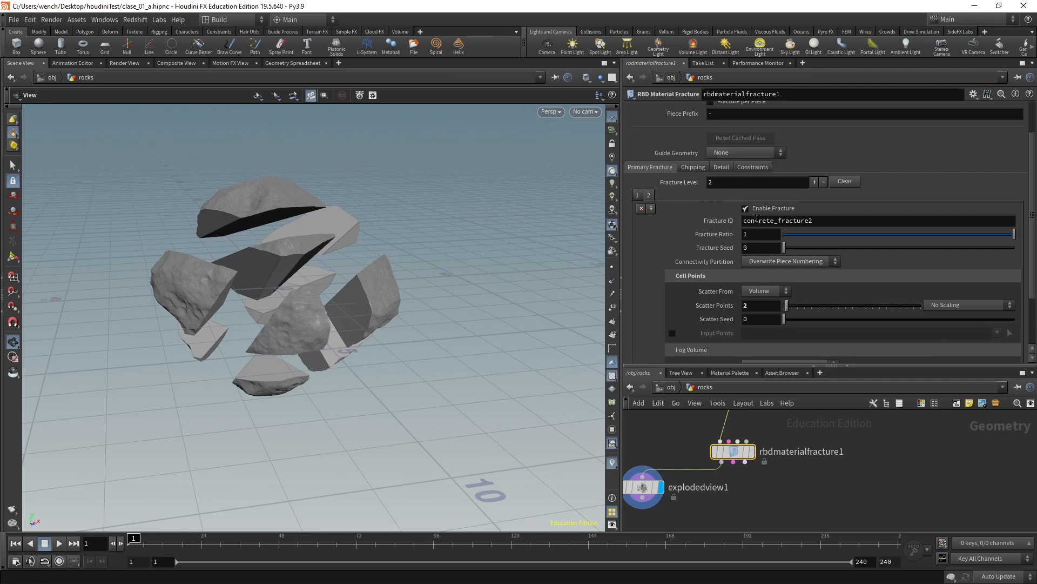
{"action": "left_click", "coordinate": [638, 197]}
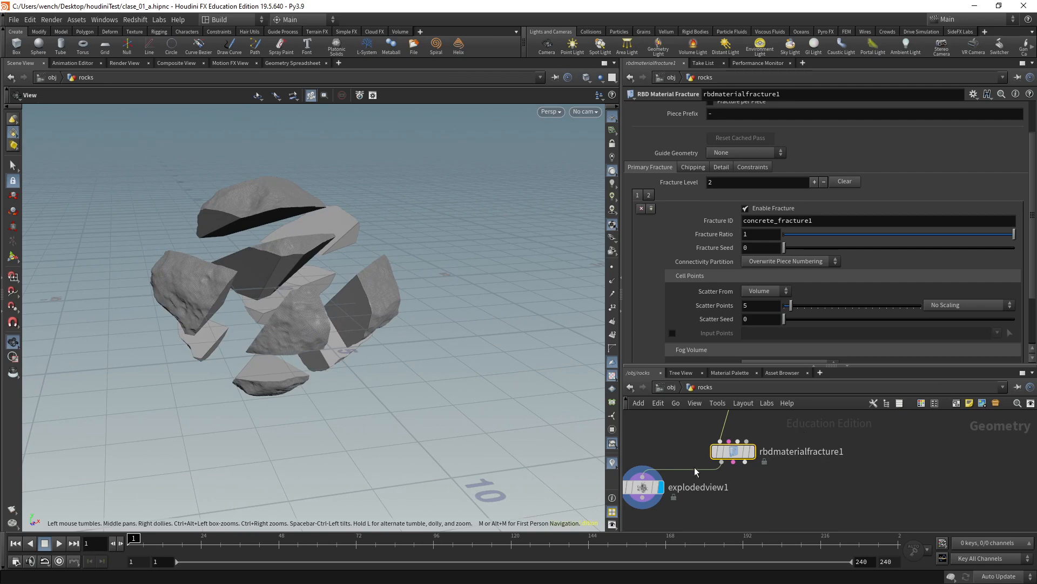
- Display the unexploded rock at rbdmaterialfracture1 and examine its surface with the wireframe overlay
{"action": "left_click", "coordinate": [751, 451]}
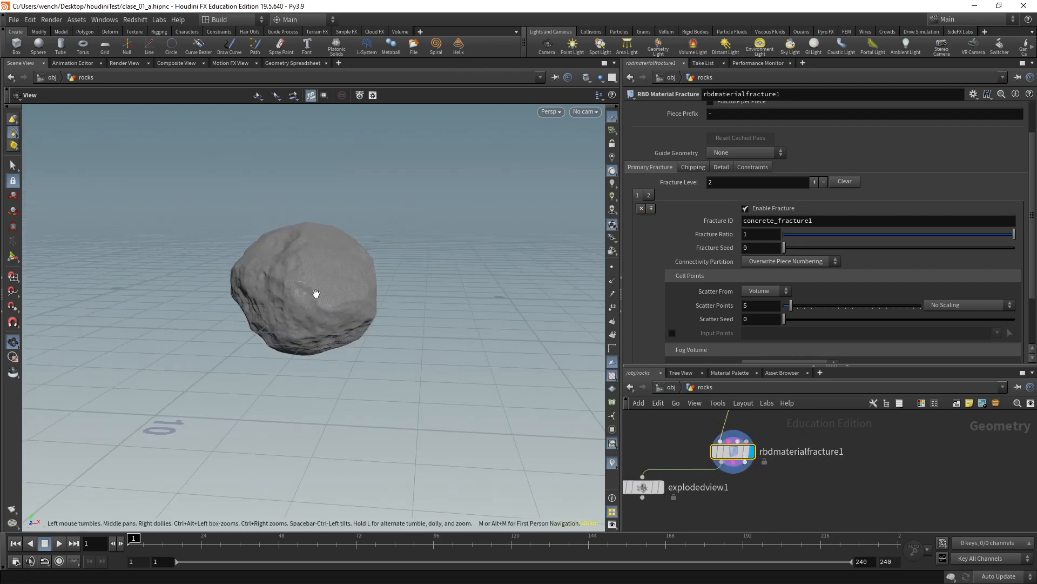
{"action": "scroll", "coordinate": [317, 293], "scroll_direction": "up", "scroll_amount": 3}
{"action": "key", "text": "shift+w"}
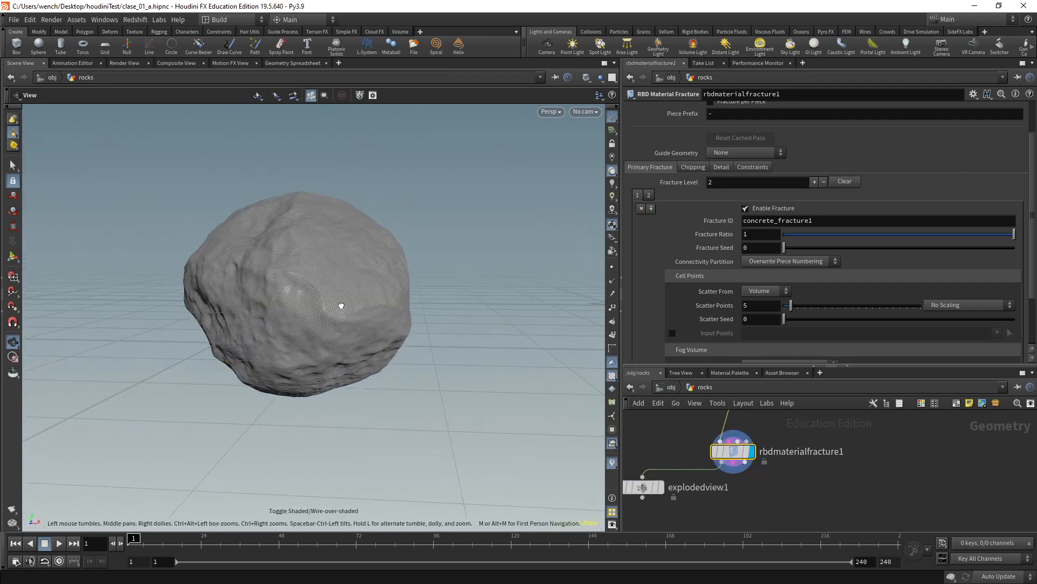
{"action": "left_click_drag", "start_coordinate": [340, 306], "coordinate": [357, 292]}
- Display explodedview1 and reduce its uniform scale to 0.077
{"action": "left_click", "coordinate": [660, 487]}
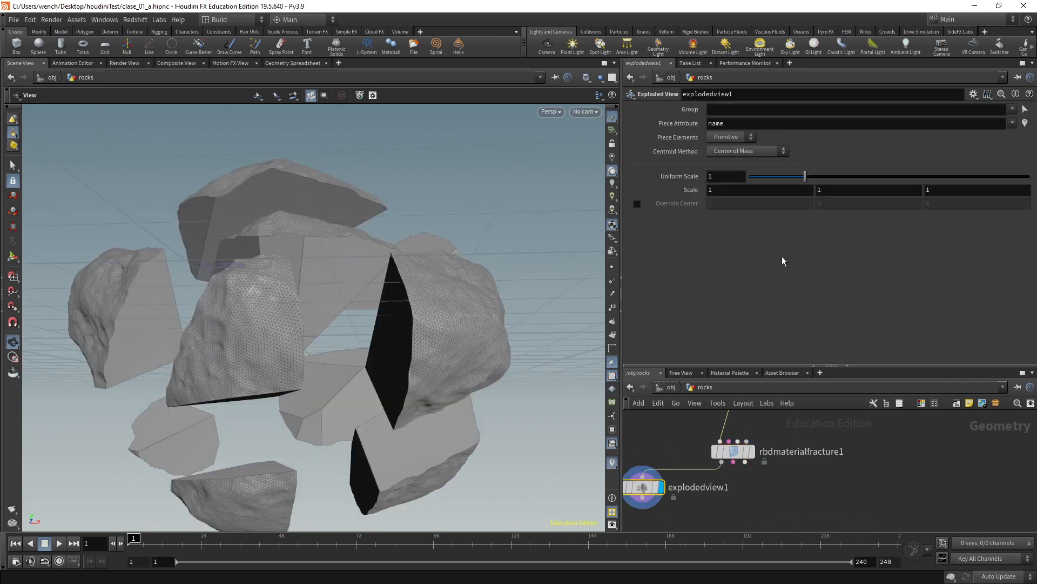
{"action": "left_click_drag", "start_coordinate": [805, 177], "coordinate": [753, 179]}
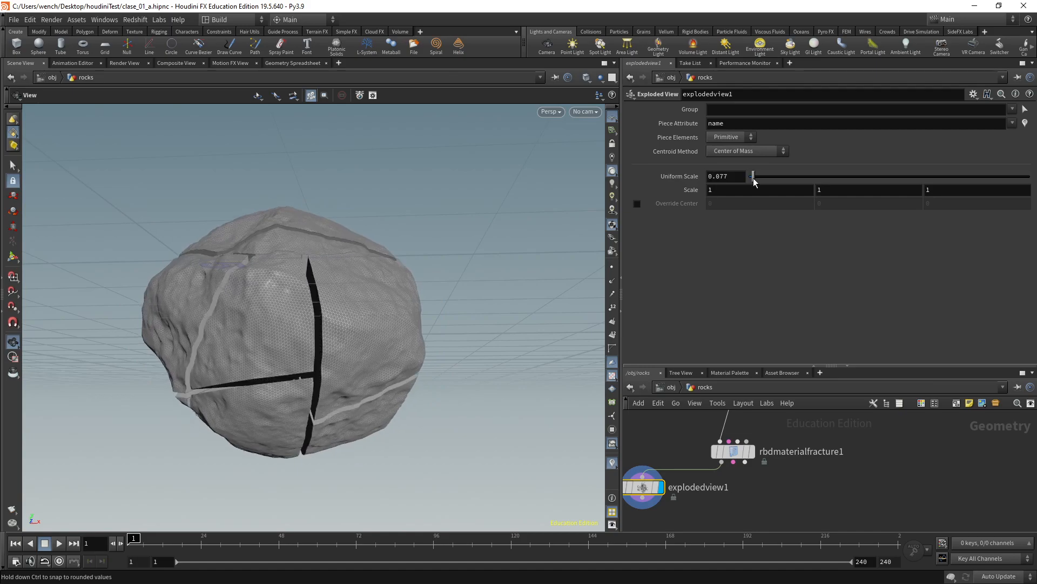
{"action": "left_click_drag", "start_coordinate": [239, 352], "coordinate": [363, 371]}
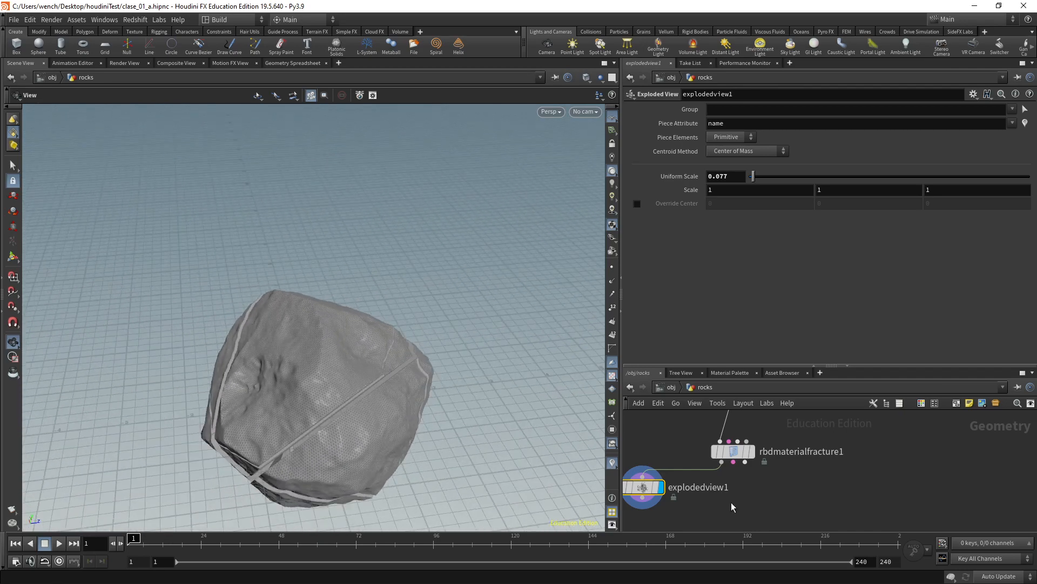
- Go to the fog volume settings of rbdmaterialfracture1's first fracture level and review the available noise types
{"action": "left_click", "coordinate": [733, 450]}
{"action": "scroll", "coordinate": [783, 283], "scroll_direction": "down", "scroll_amount": 2}
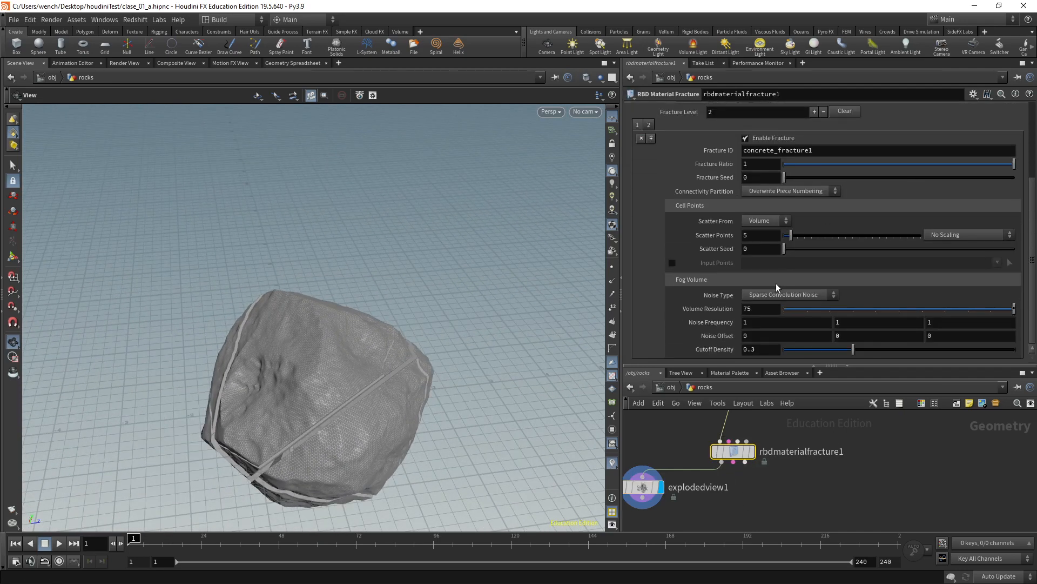
{"action": "left_click_drag", "start_coordinate": [414, 299], "coordinate": [475, 241]}
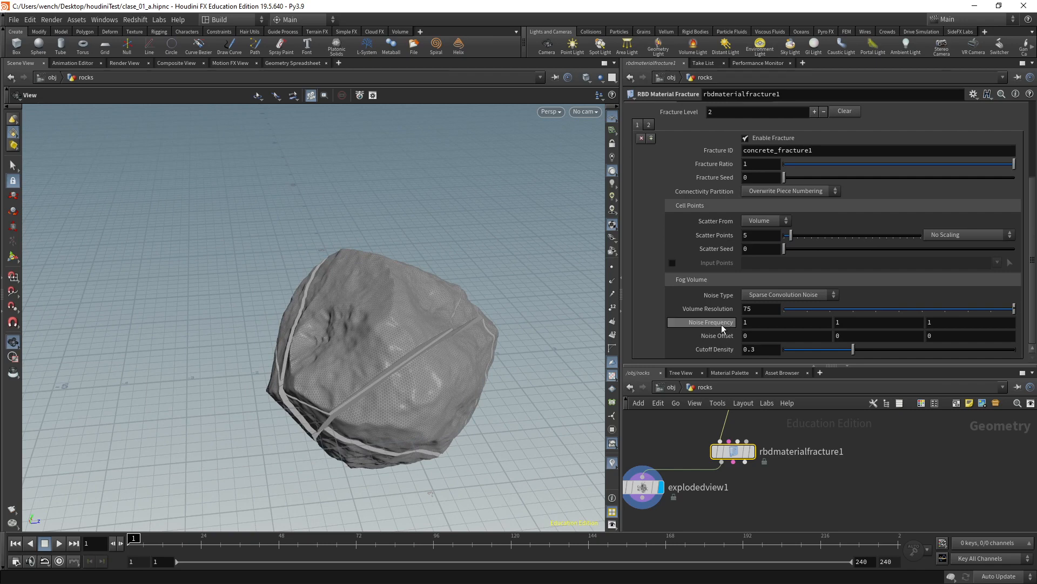
{"action": "left_click", "coordinate": [776, 295]}
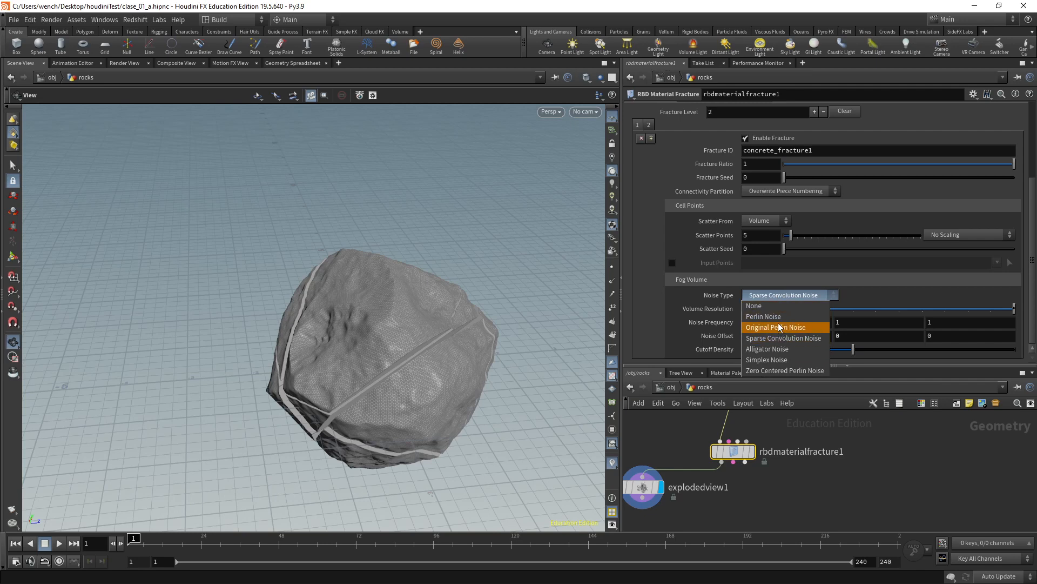
{"action": "left_click", "coordinate": [779, 294]}
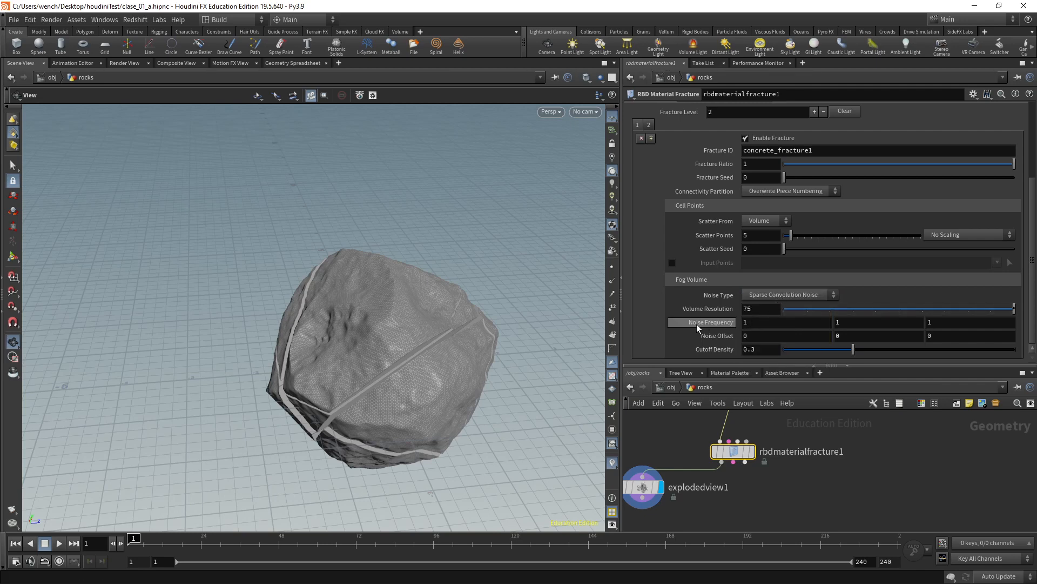
- Set the fog volume noise frequency of concrete_fracture1 to 6 on all three axes
{"action": "middle_click_drag", "start_coordinate": [696, 324], "coordinate": [778, 323]}
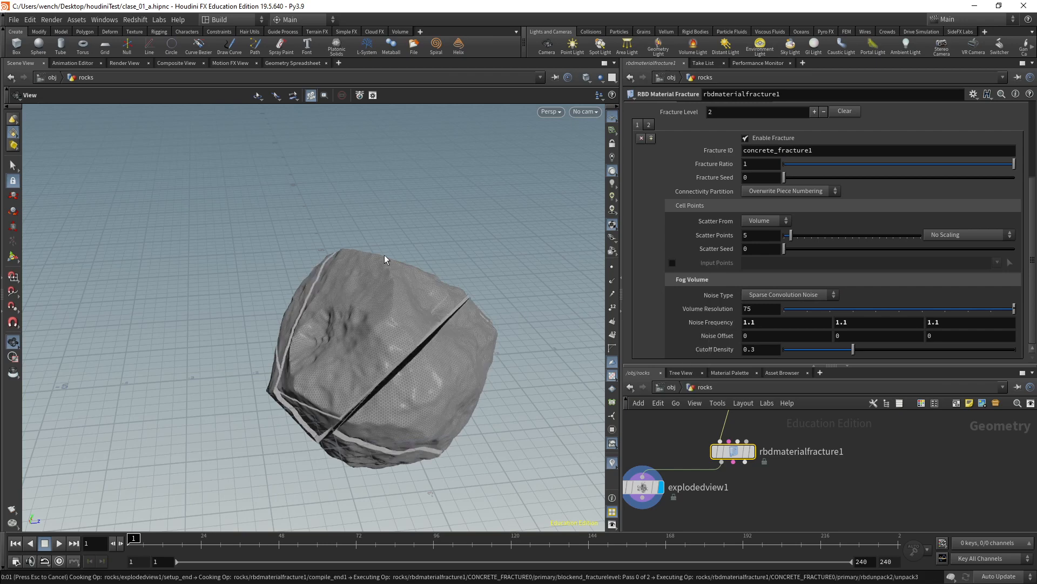
{"action": "left_click", "coordinate": [755, 323]}
{"action": "type", "text": "6"}
{"action": "key", "text": "Tab"}
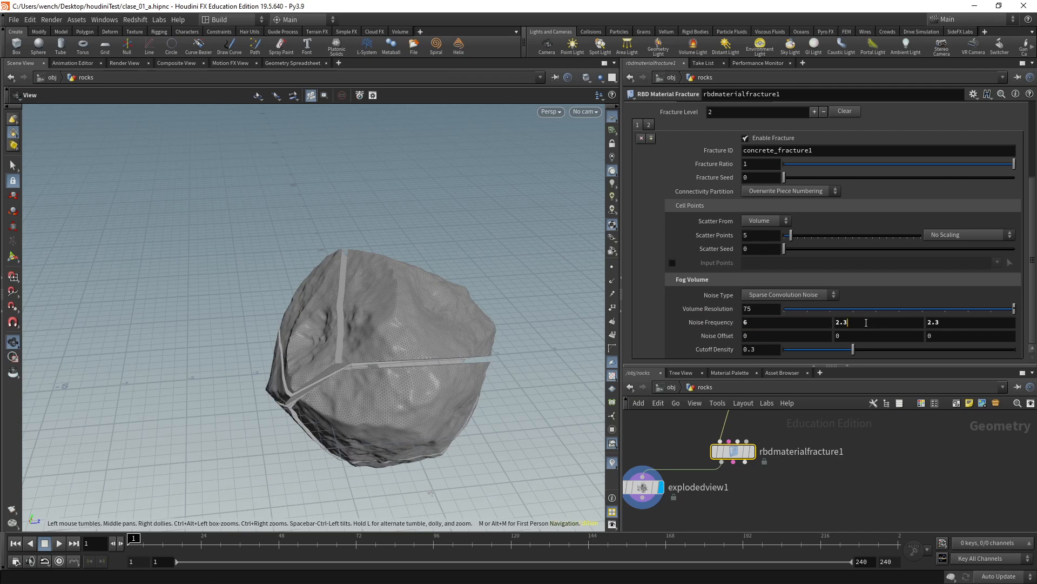
{"action": "left_click", "coordinate": [945, 323]}
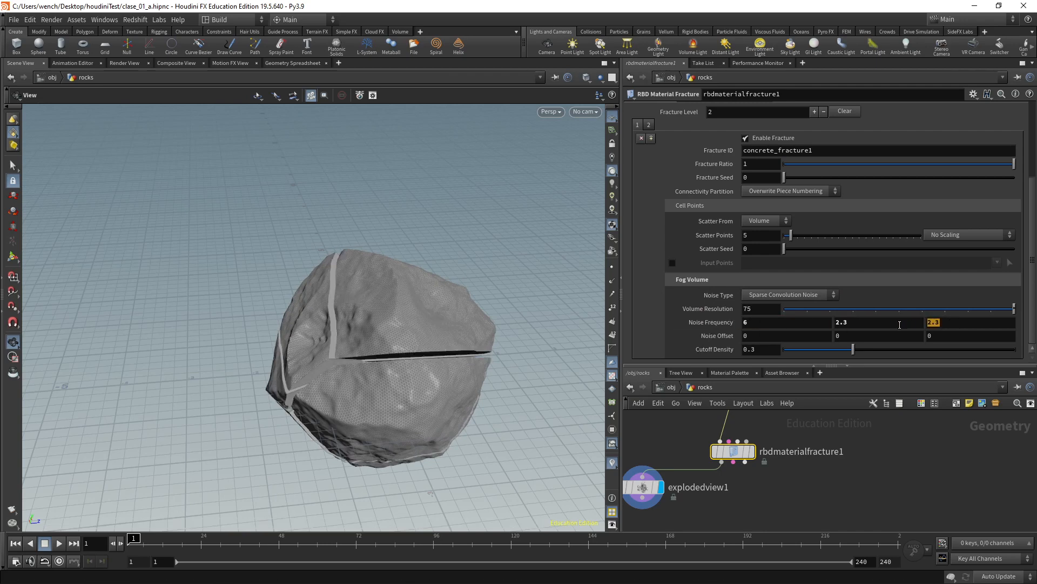
{"action": "type", "text": "6"}
{"action": "key", "text": "Return"}
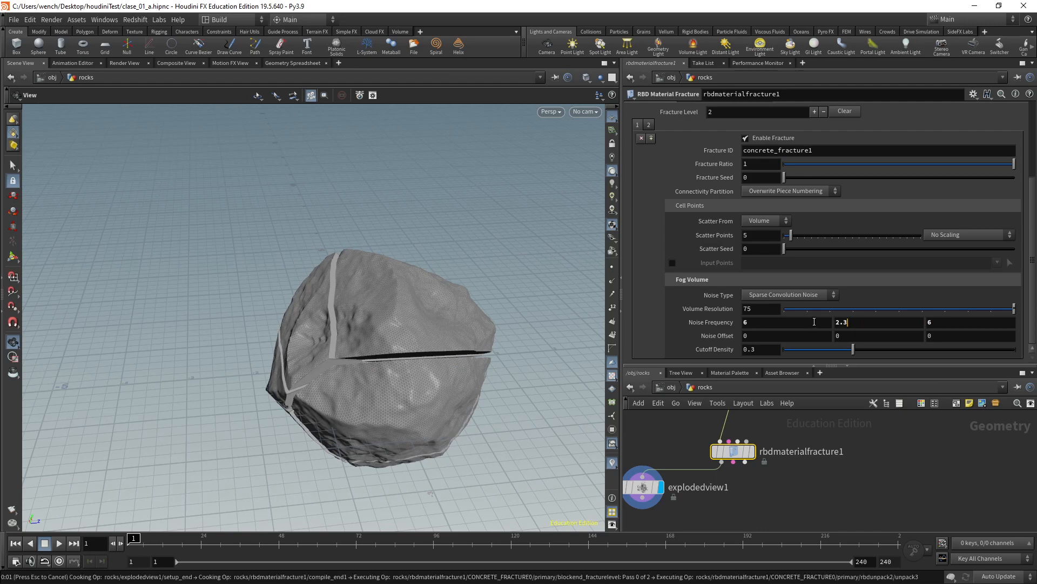
{"action": "type", "text": "6"}
{"action": "left_click_drag", "start_coordinate": [814, 323], "coordinate": [681, 321]}
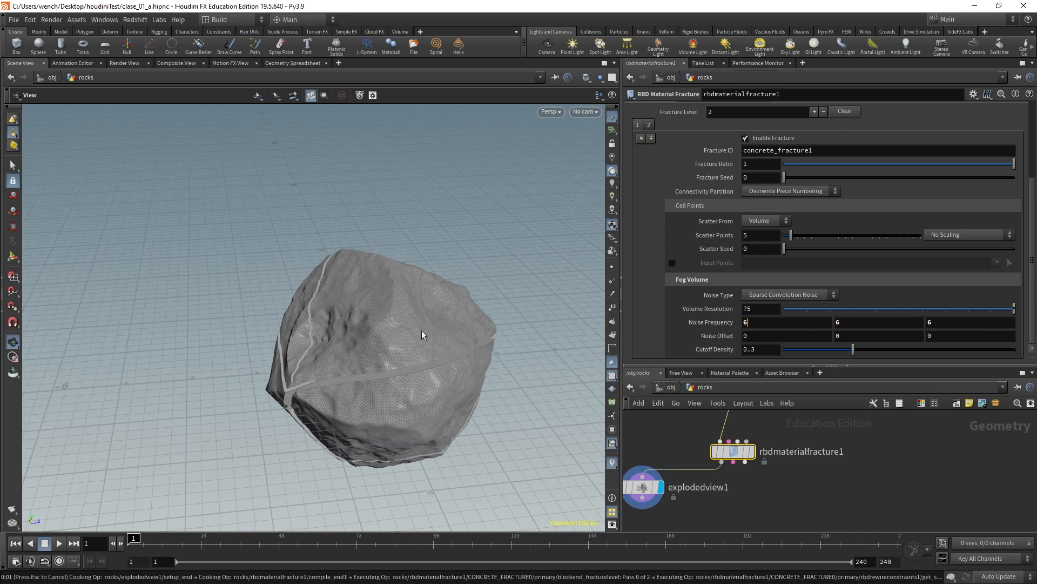
- Set the second component of concrete_fracture1's fog volume noise offset to 1.1
{"action": "left_click_drag", "start_coordinate": [332, 335], "coordinate": [432, 281]}
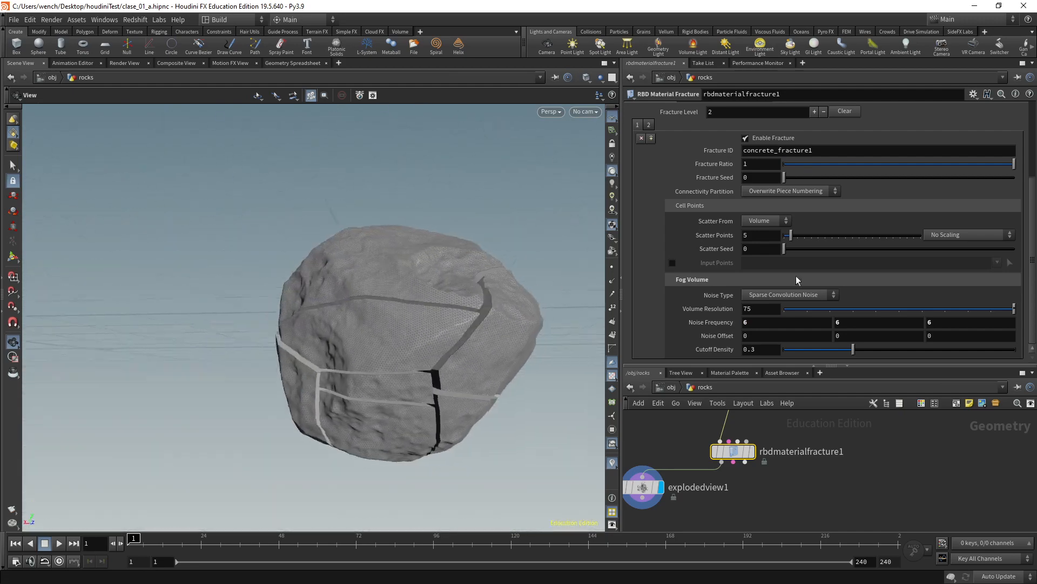
{"action": "left_click_drag", "start_coordinate": [428, 331], "coordinate": [465, 324]}
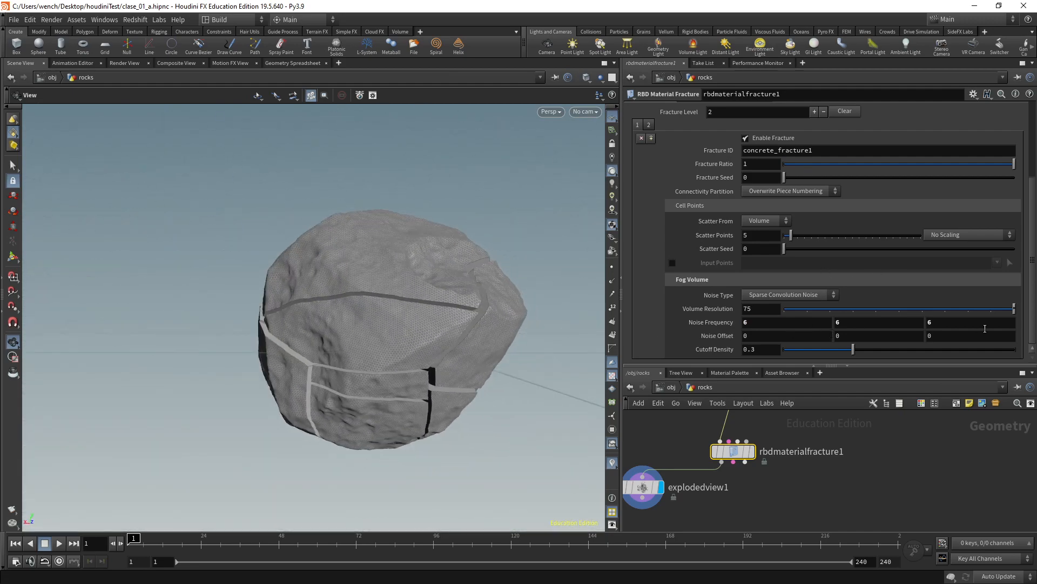
{"action": "middle_click_drag", "start_coordinate": [857, 336], "coordinate": [932, 332]}
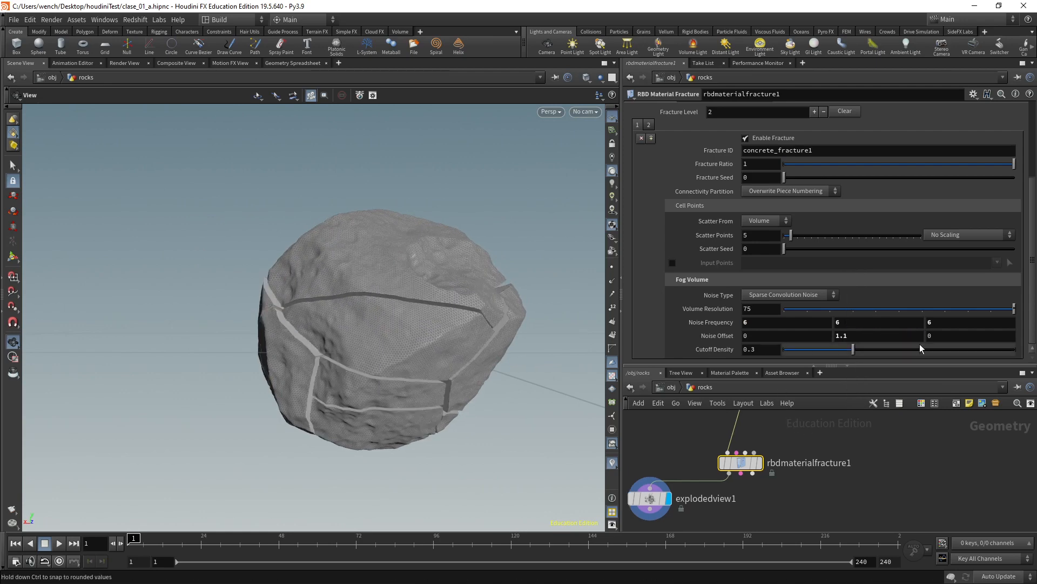
- Set the frequency of sphere1 to 16
{"action": "left_click_drag", "start_coordinate": [919, 366], "coordinate": [917, 253]}
{"action": "middle_click_drag", "start_coordinate": [913, 313], "coordinate": [896, 421]}
{"action": "left_click", "coordinate": [724, 382]}
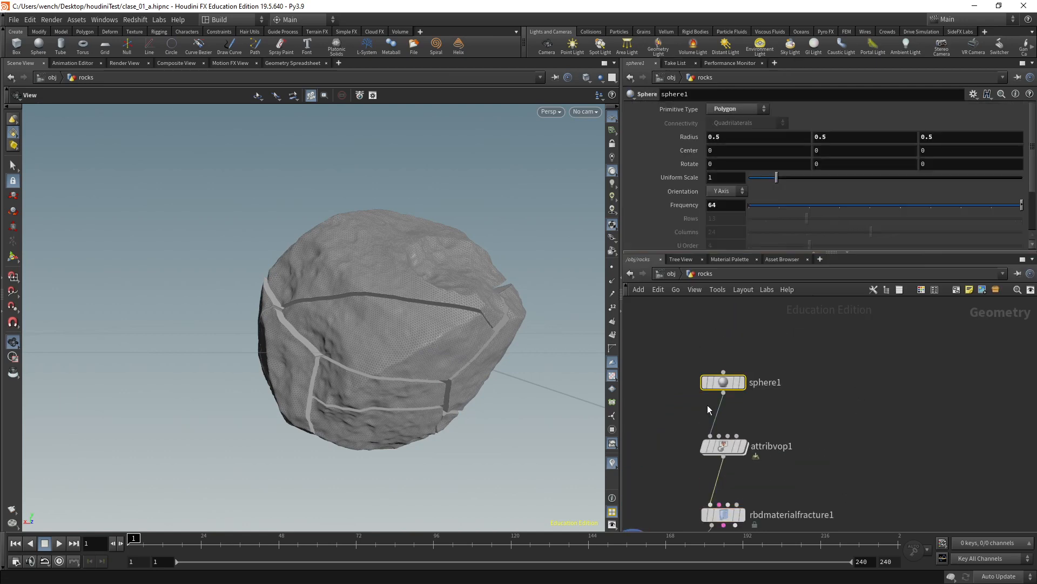
{"action": "left_click_drag", "start_coordinate": [727, 206], "coordinate": [708, 207]}
{"action": "key", "text": "Return"}
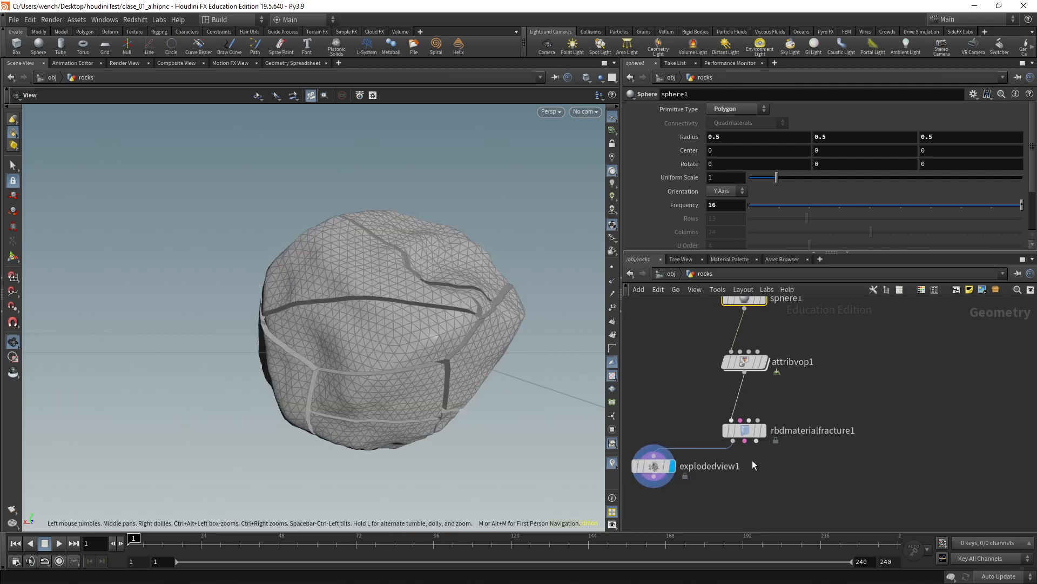
- Adjust the second component of concrete_fracture1's fog volume noise offset in rbdmaterialfracture1 and inspect the fracture lines
{"action": "left_click", "coordinate": [675, 461]}
{"action": "left_click", "coordinate": [739, 424]}
{"action": "middle_click", "coordinate": [867, 222]}
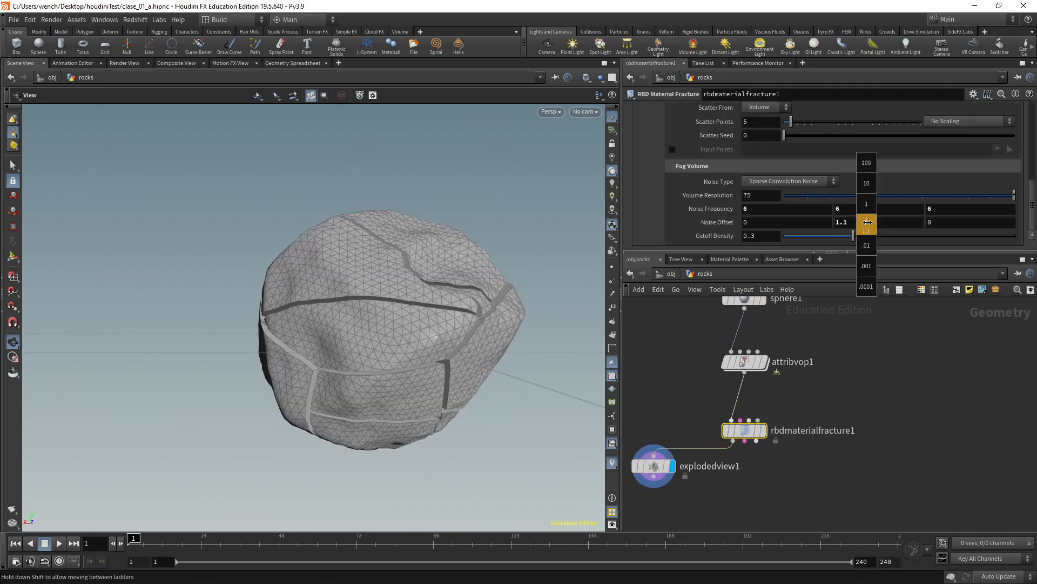
{"action": "middle_click_drag", "start_coordinate": [894, 219], "coordinate": [533, 301]}
{"action": "left_click_drag", "start_coordinate": [532, 301], "coordinate": [607, 348]}
{"action": "scroll", "coordinate": [813, 196], "scroll_direction": "up", "scroll_amount": 10}
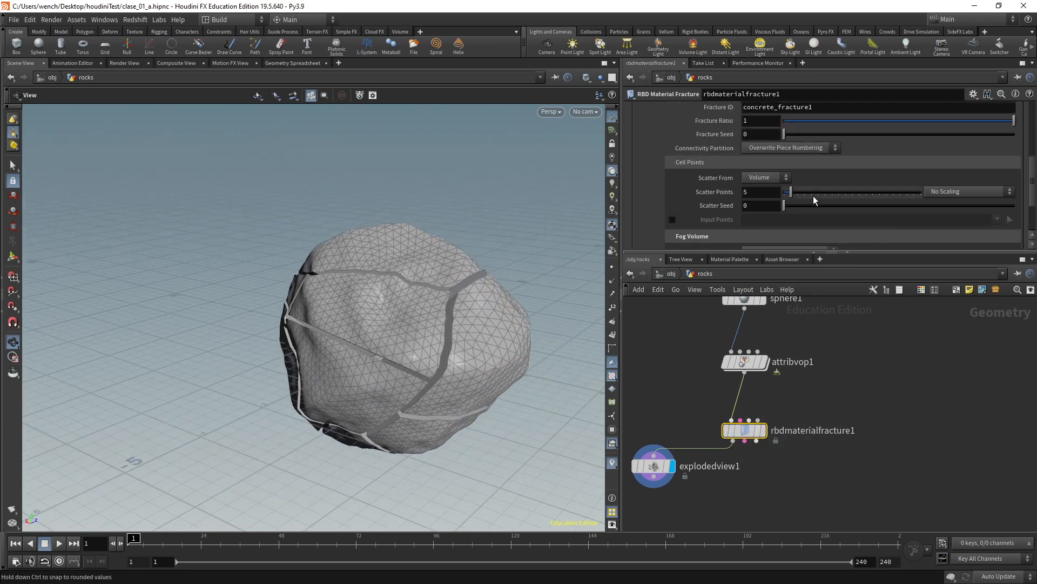
- Enable chipping on rbdmaterialfracture1 and inspect the chipped edges of the rock from several angles
{"action": "left_click", "coordinate": [693, 180]}
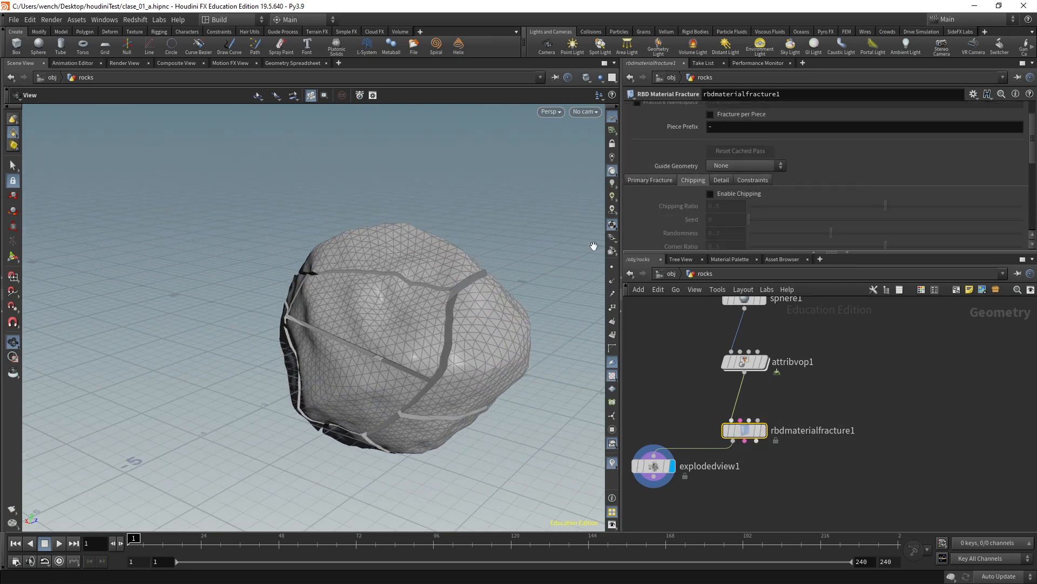
{"action": "scroll", "coordinate": [432, 370], "scroll_direction": "up", "scroll_amount": 4}
{"action": "scroll", "coordinate": [430, 364], "scroll_direction": "up", "scroll_amount": 4}
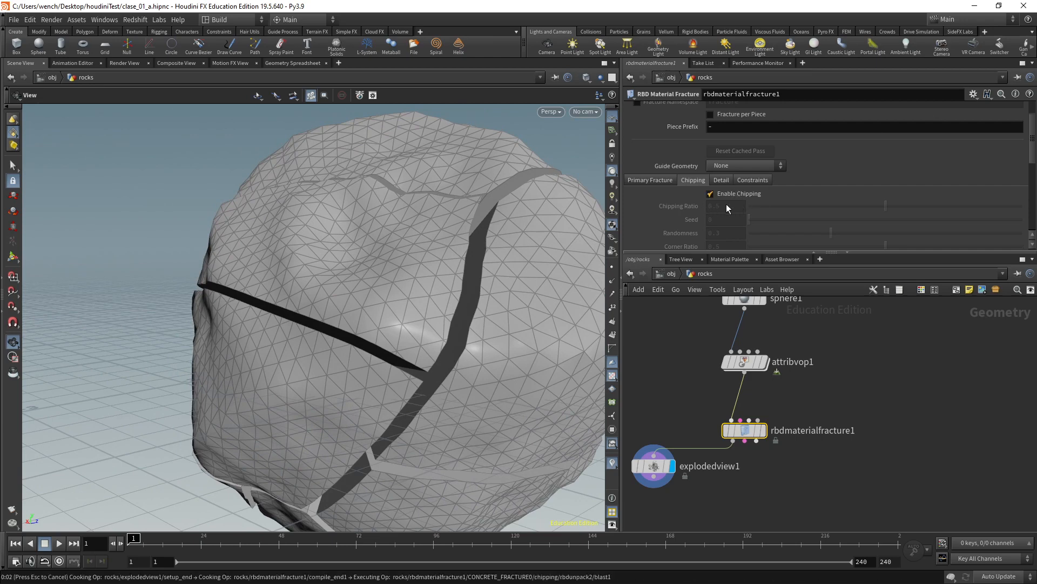
{"action": "left_click", "coordinate": [710, 193]}
{"action": "left_click_drag", "start_coordinate": [453, 349], "coordinate": [491, 345]}
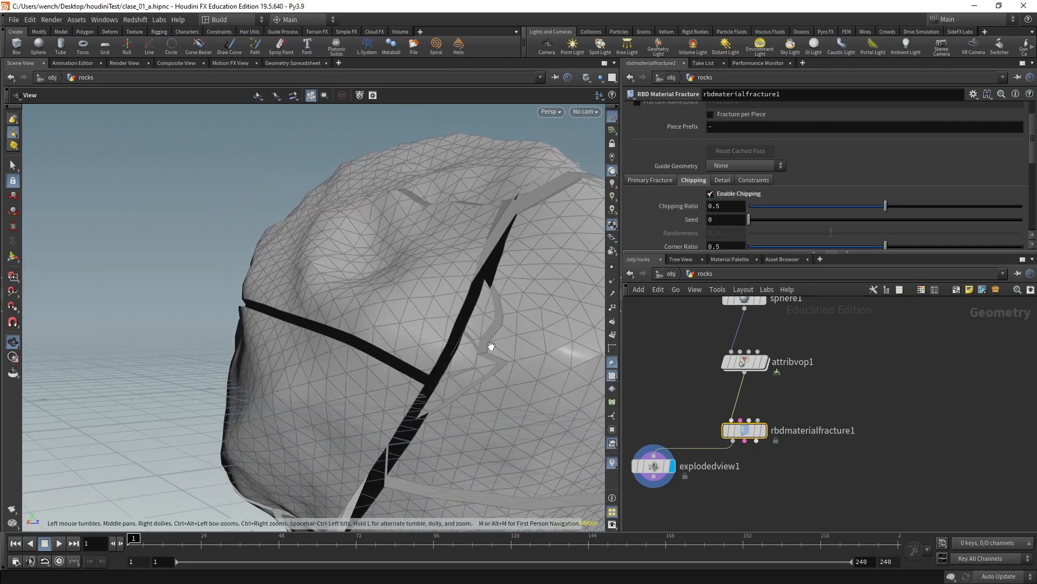
{"action": "left_click_drag", "start_coordinate": [437, 402], "coordinate": [465, 294]}
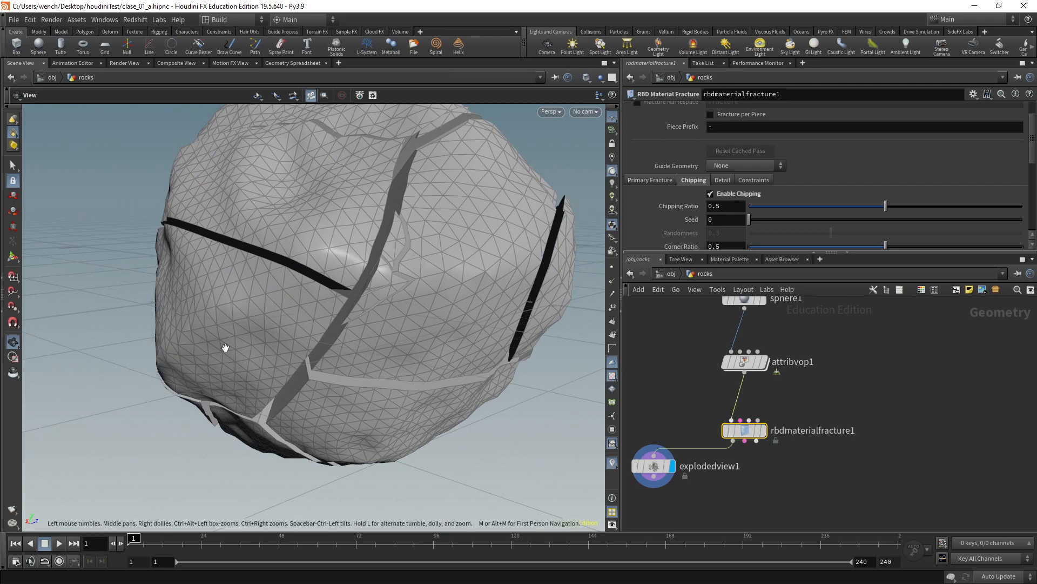
{"action": "left_click_drag", "start_coordinate": [486, 208], "coordinate": [505, 300]}
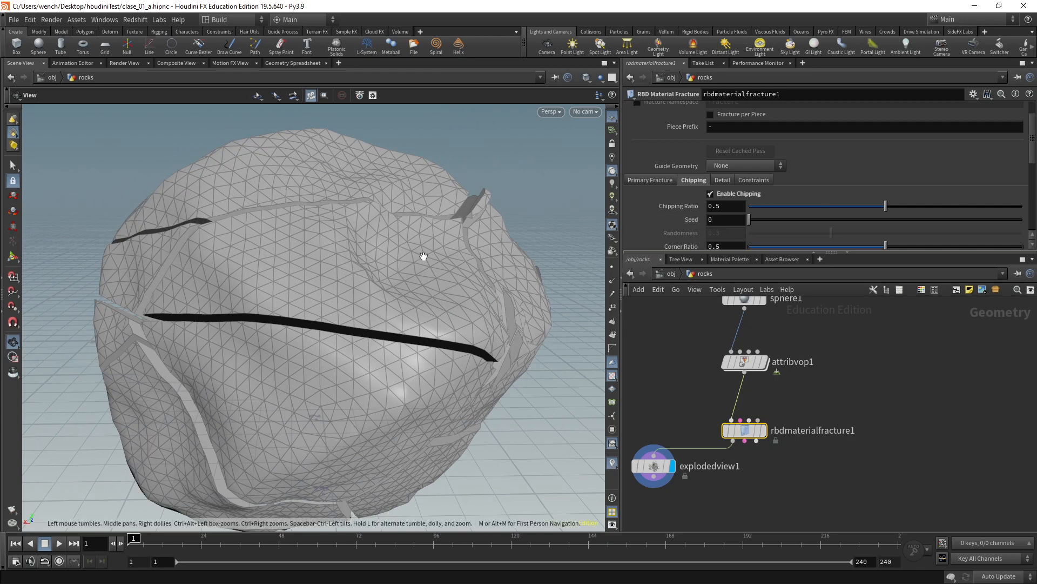
{"action": "left_click_drag", "start_coordinate": [400, 279], "coordinate": [442, 308]}
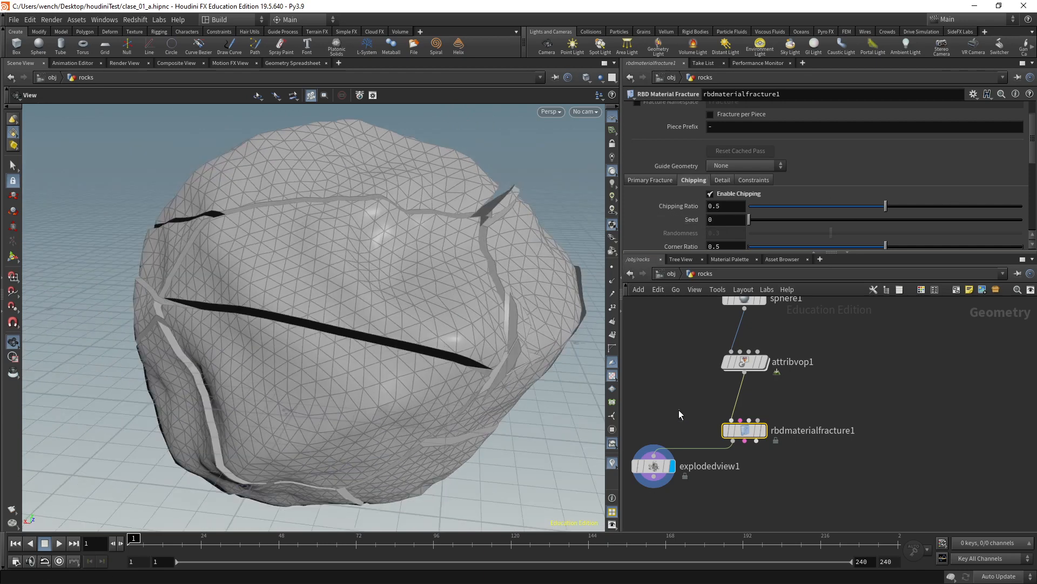
- Set explodedview1's uniform scale to 0.723 and inspect the separated pieces
{"action": "left_click", "coordinate": [653, 466]}
{"action": "left_click_drag", "start_coordinate": [767, 181], "coordinate": [789, 176]}
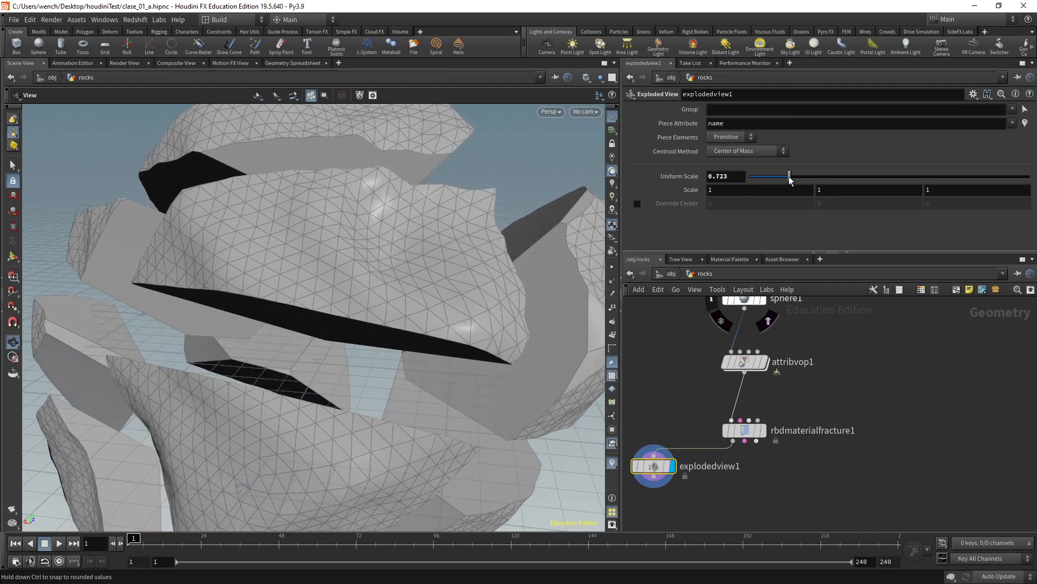
{"action": "left_click_drag", "start_coordinate": [378, 303], "coordinate": [406, 330]}
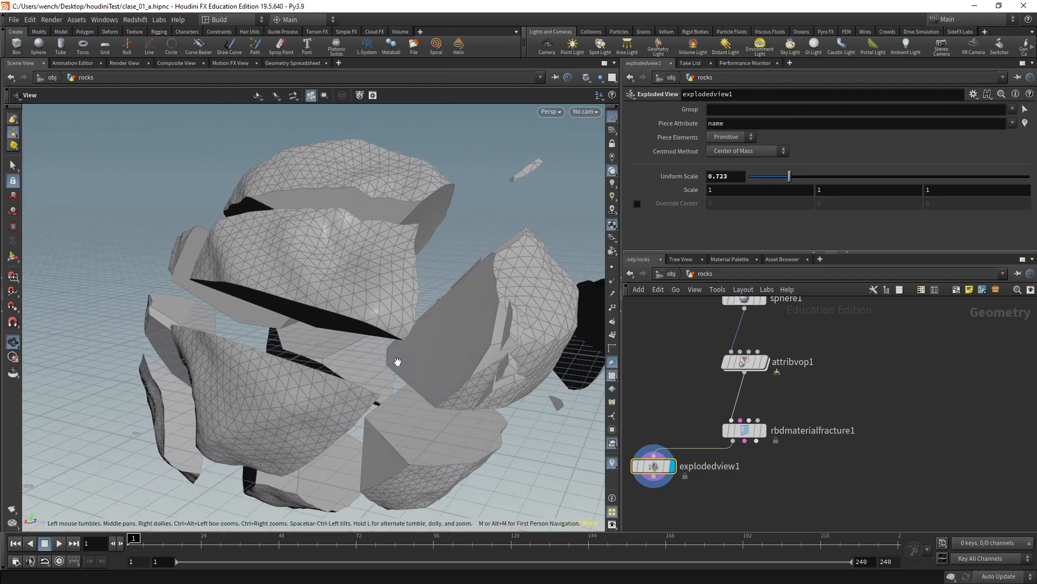
{"action": "left_click_drag", "start_coordinate": [454, 333], "coordinate": [368, 221]}
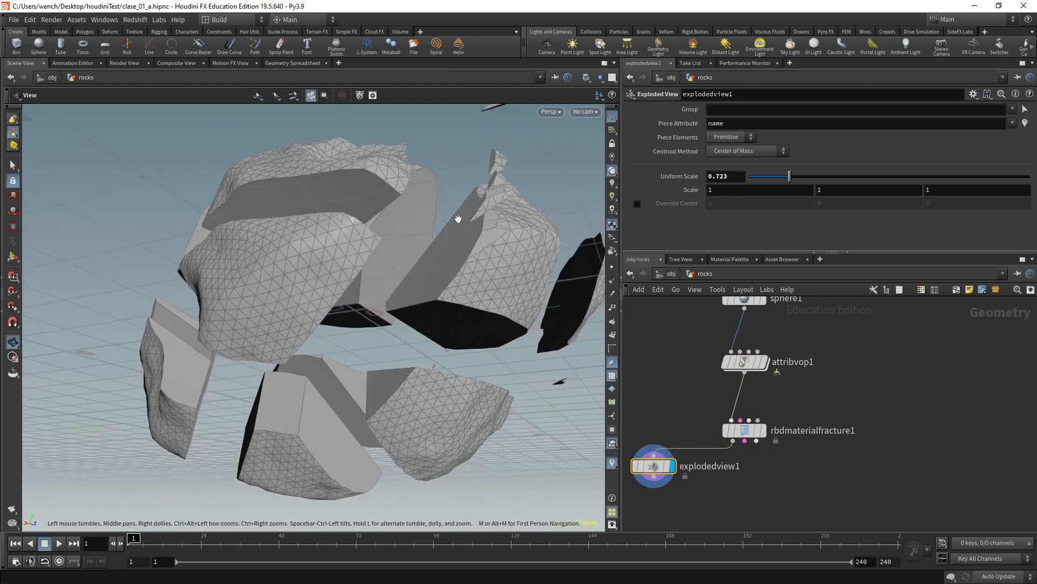
{"action": "left_click_drag", "start_coordinate": [452, 243], "coordinate": [486, 303]}
- Enable Edge Detail on rbdmaterialfracture1 and inspect the roughened inner faces of the pieces
{"action": "middle_click_drag", "start_coordinate": [847, 386], "coordinate": [861, 435]}
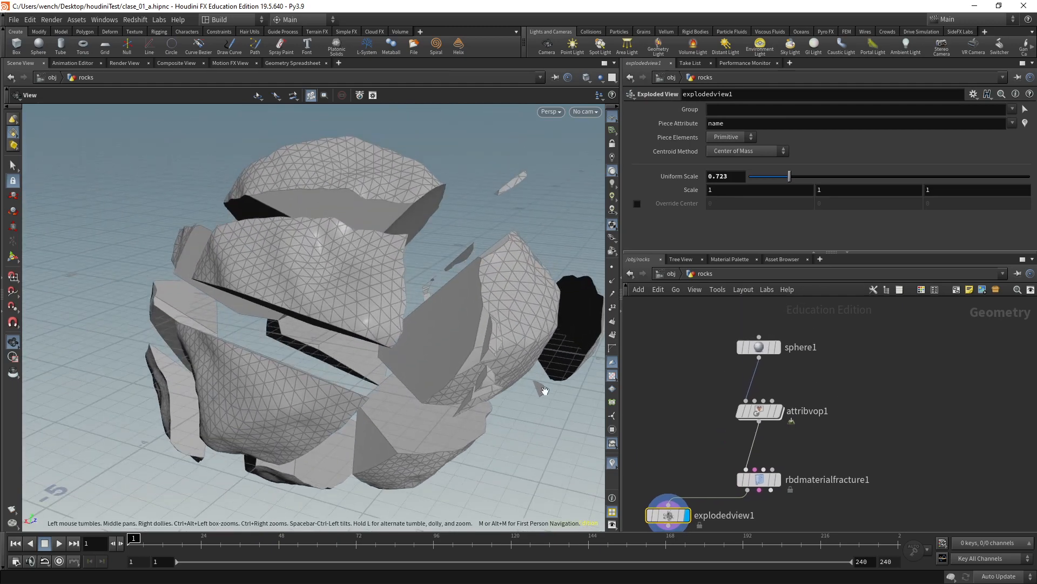
{"action": "left_click", "coordinate": [762, 479]}
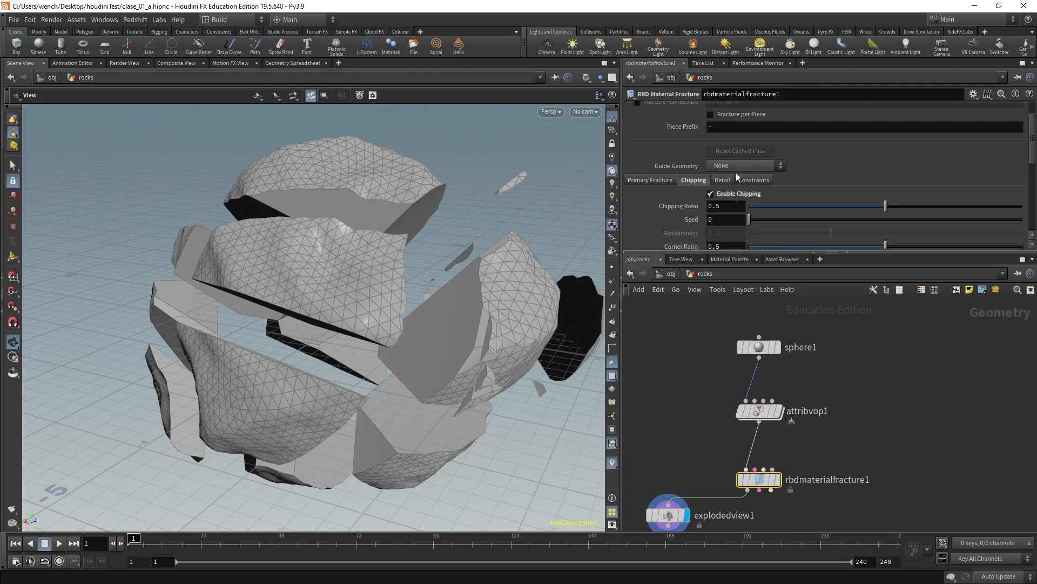
{"action": "left_click", "coordinate": [723, 180]}
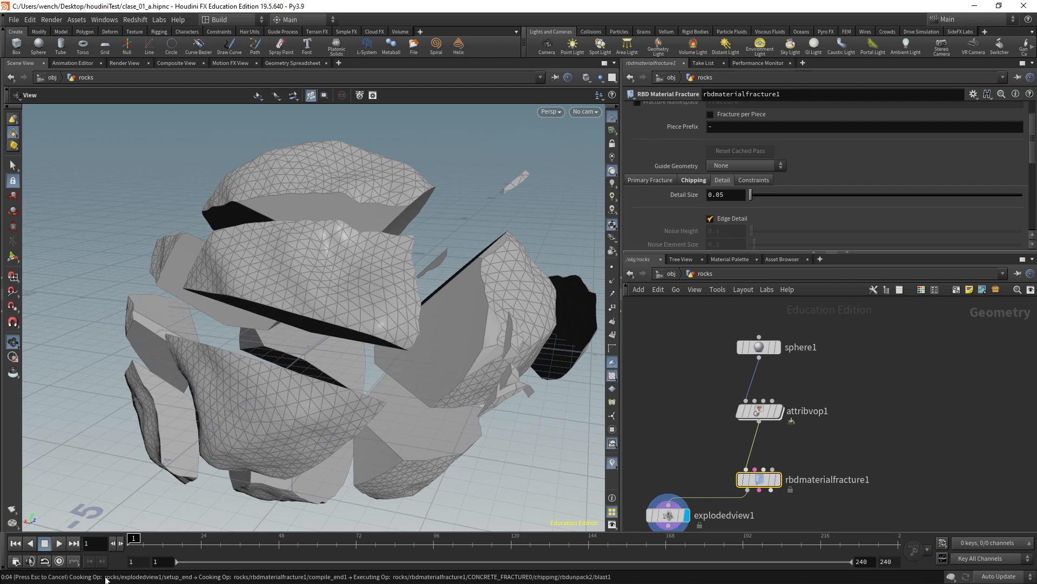
{"action": "right_click_drag", "start_coordinate": [542, 308], "coordinate": [606, 278]}
{"action": "middle_click_drag", "start_coordinate": [446, 303], "coordinate": [375, 277]}
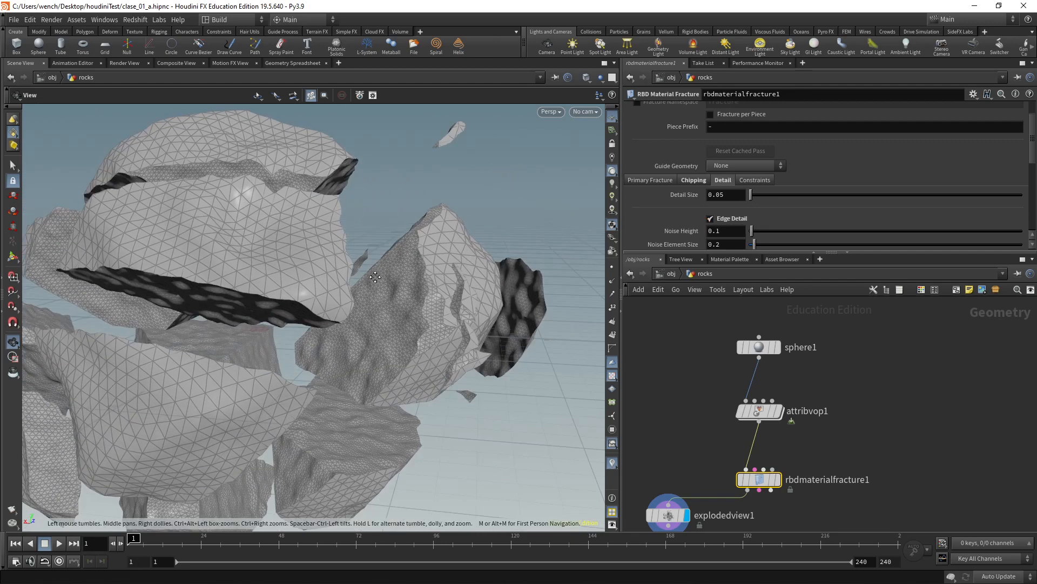
{"action": "right_click_drag", "start_coordinate": [375, 276], "coordinate": [412, 287]}
{"action": "left_click_drag", "start_coordinate": [412, 286], "coordinate": [382, 246]}
{"action": "right_click_drag", "start_coordinate": [376, 293], "coordinate": [366, 297]}
{"action": "left_click_drag", "start_coordinate": [365, 296], "coordinate": [357, 338]}
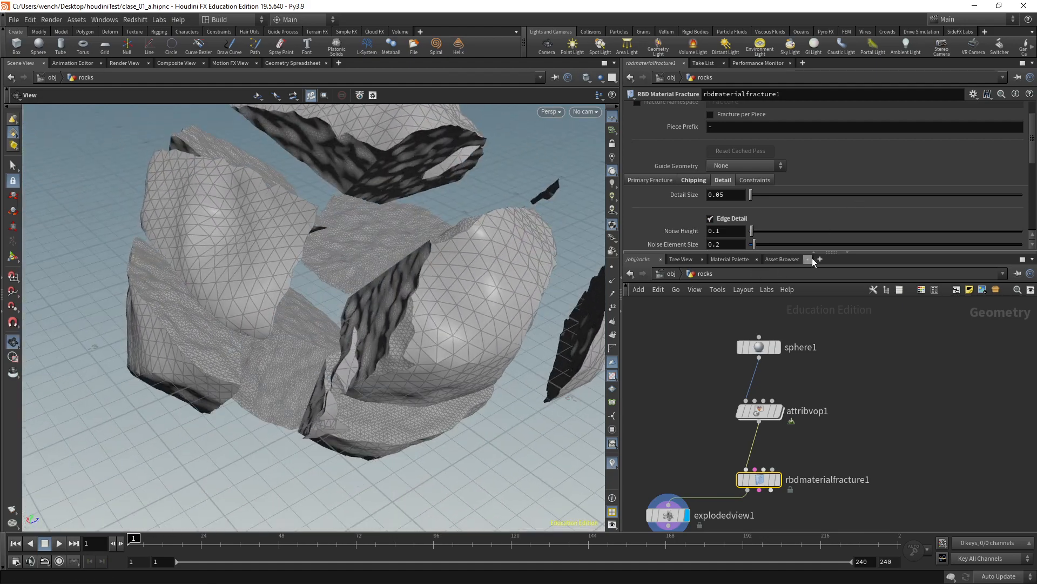
- Set the detail size of rbdmaterialfracture1 to 0.1
{"action": "left_click_drag", "start_coordinate": [813, 252], "coordinate": [814, 287]}
{"action": "left_click_drag", "start_coordinate": [403, 294], "coordinate": [388, 295]}
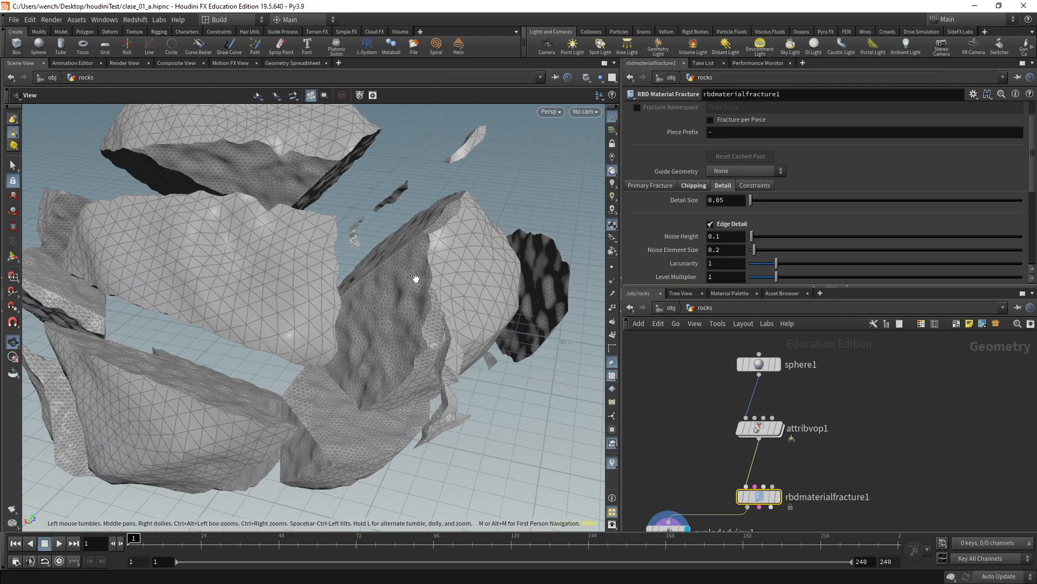
{"action": "right_click_drag", "start_coordinate": [416, 278], "coordinate": [424, 268]}
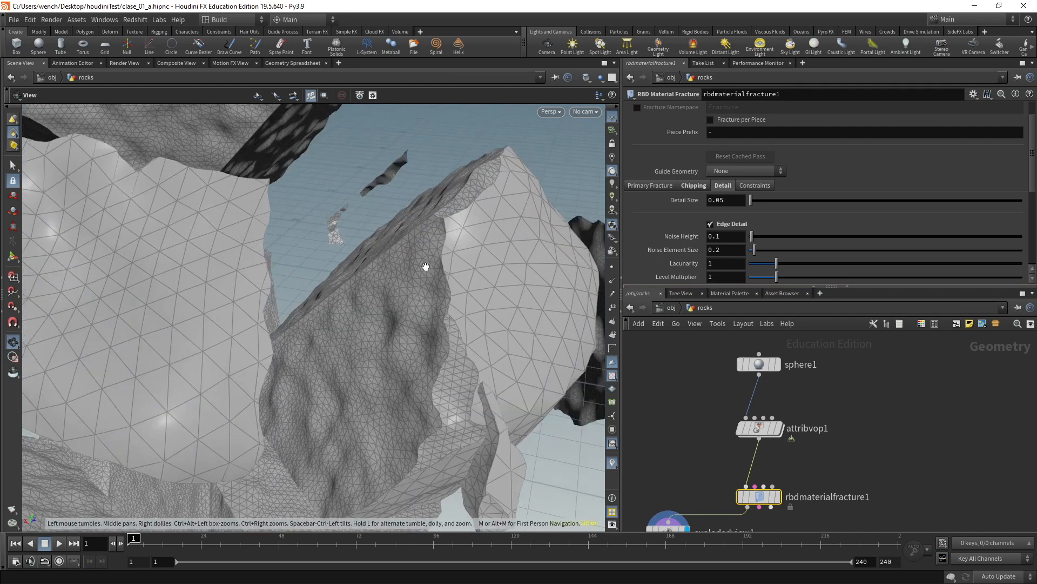
{"action": "double_click", "coordinate": [717, 200]}
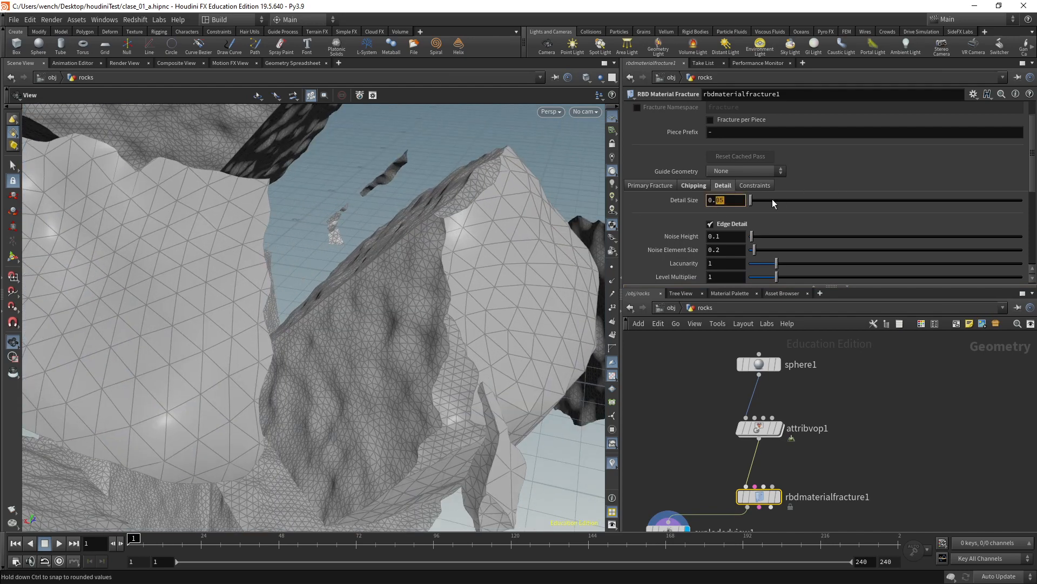
{"action": "type", "text": "1"}
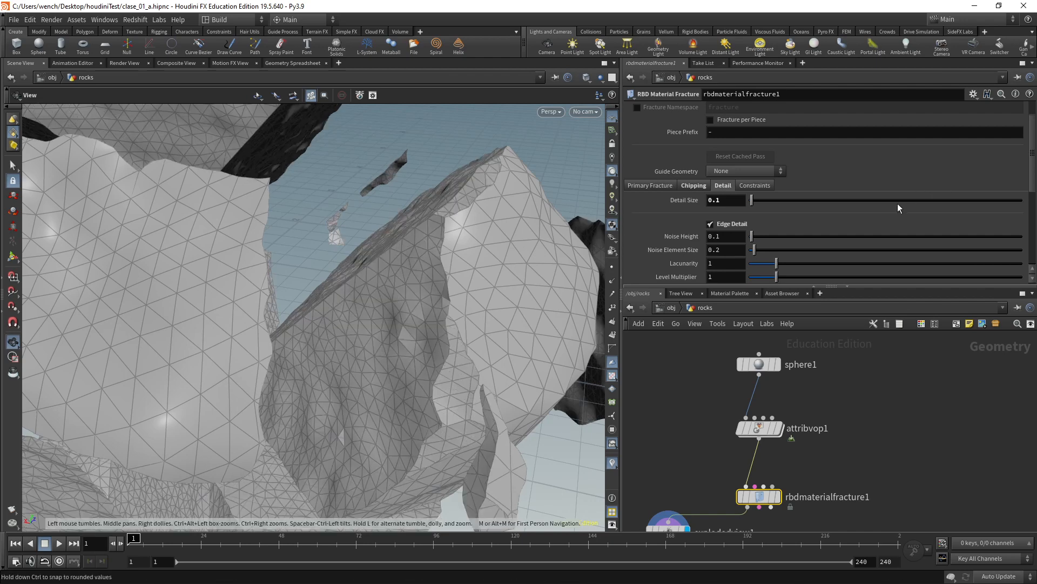
- Set the edge detail noise element size to 0.5 and check the inner faces
{"action": "scroll", "coordinate": [897, 205], "scroll_direction": "down", "scroll_amount": 3}
{"action": "scroll", "coordinate": [898, 211], "scroll_direction": "down", "scroll_amount": 3}
{"action": "scroll", "coordinate": [805, 184], "scroll_direction": "down", "scroll_amount": 2}
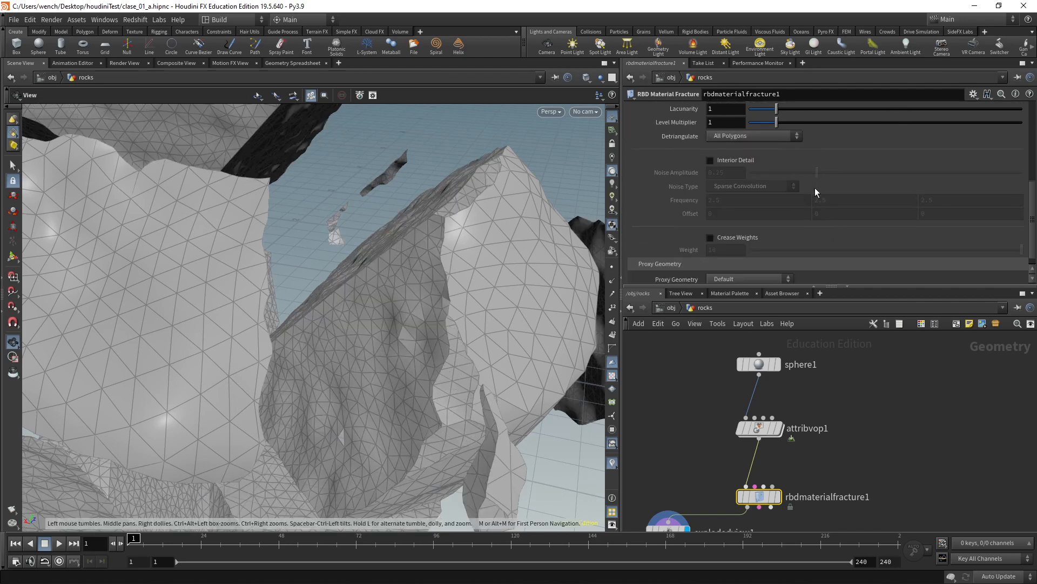
{"action": "scroll", "coordinate": [818, 173], "scroll_direction": "up", "scroll_amount": 7}
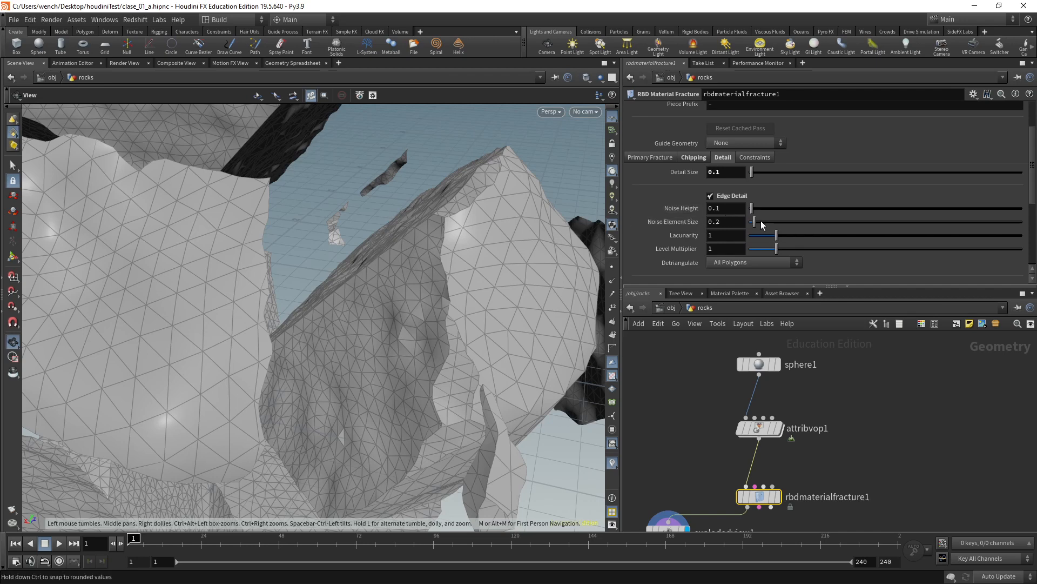
{"action": "double_click", "coordinate": [718, 222]}
{"action": "type", "text": "5"}
{"action": "key", "text": "Return"}
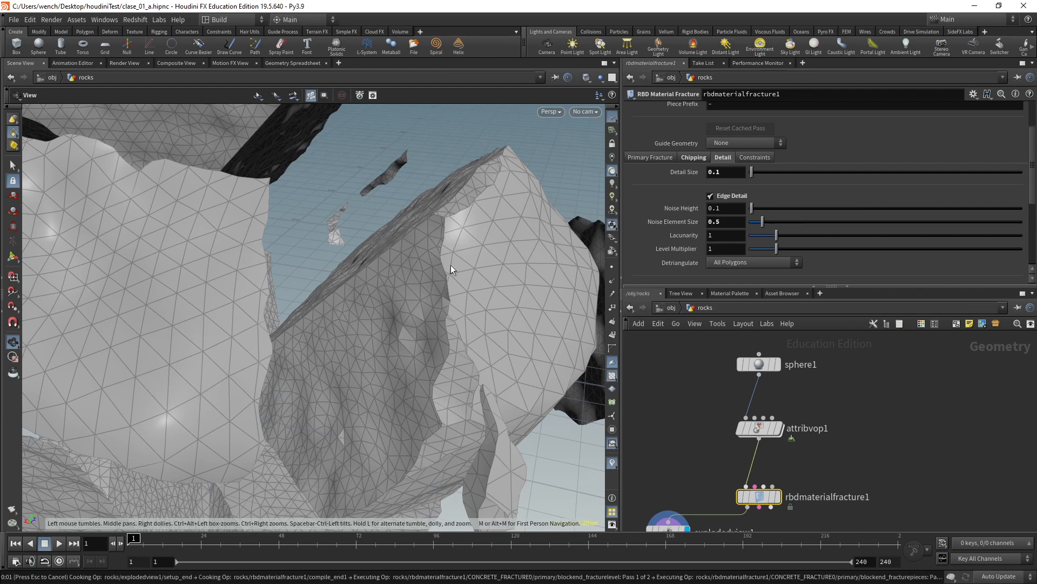
{"action": "left_click_drag", "start_coordinate": [442, 407], "coordinate": [452, 296]}
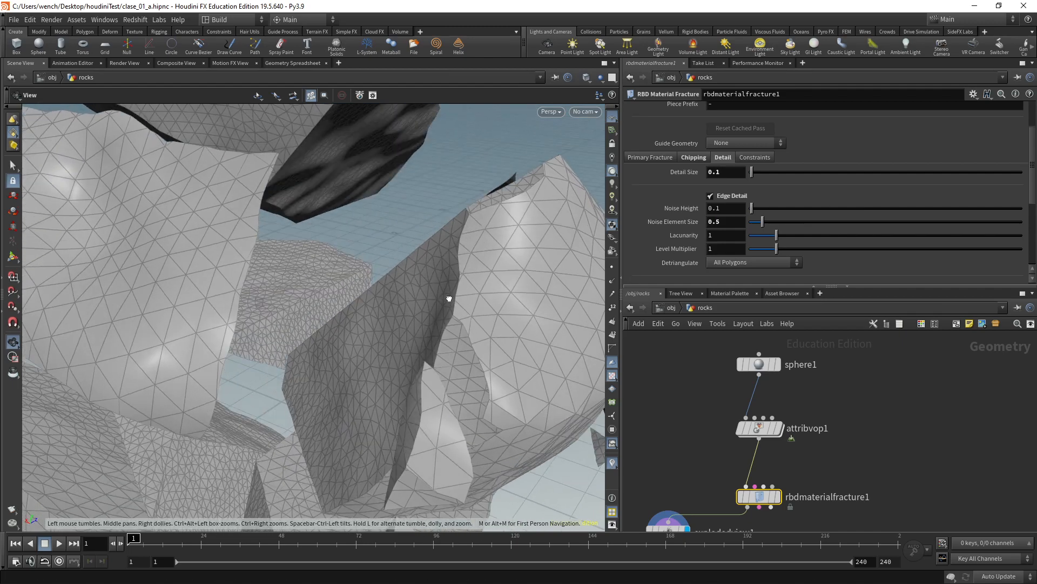
- Set the edge detail noise height to 0.3 and view all the exploded pieces
{"action": "key", "text": "BackSpace"}
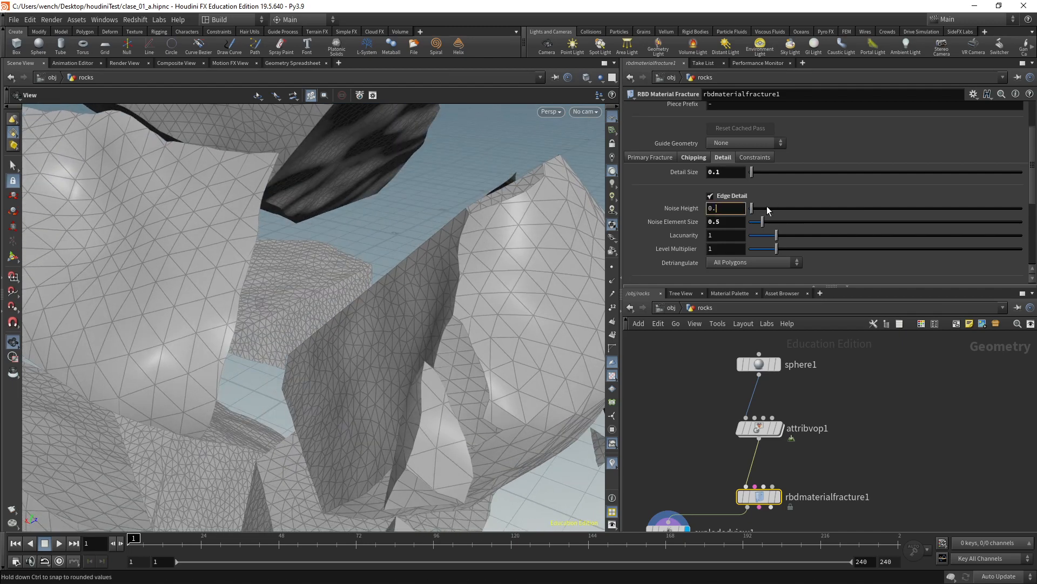
{"action": "type", "text": "3"}
{"action": "key", "text": "Return"}
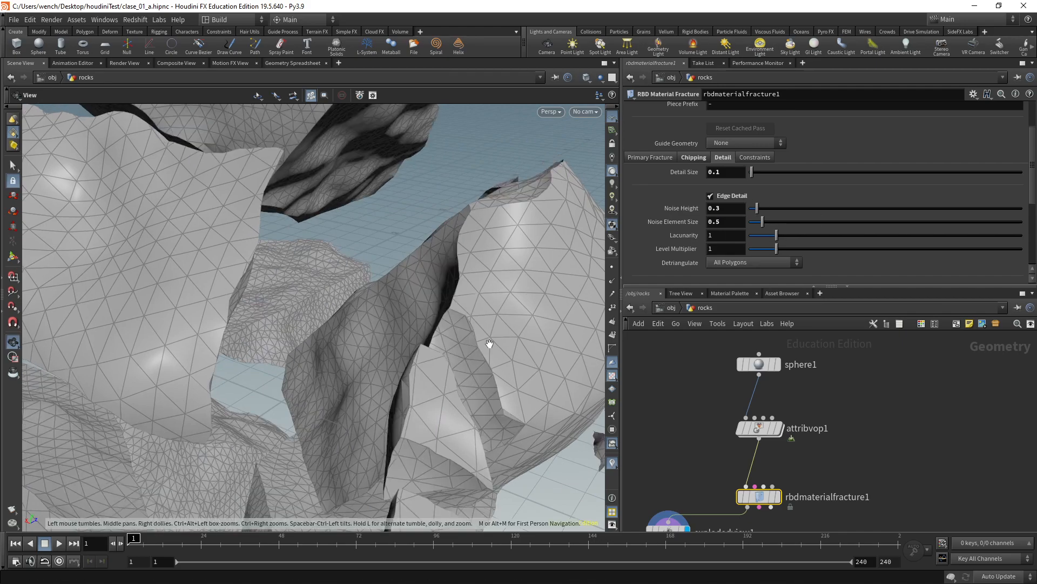
{"action": "left_click_drag", "start_coordinate": [486, 342], "coordinate": [389, 194]}
{"action": "scroll", "coordinate": [836, 420], "scroll_direction": "down", "scroll_amount": 2}
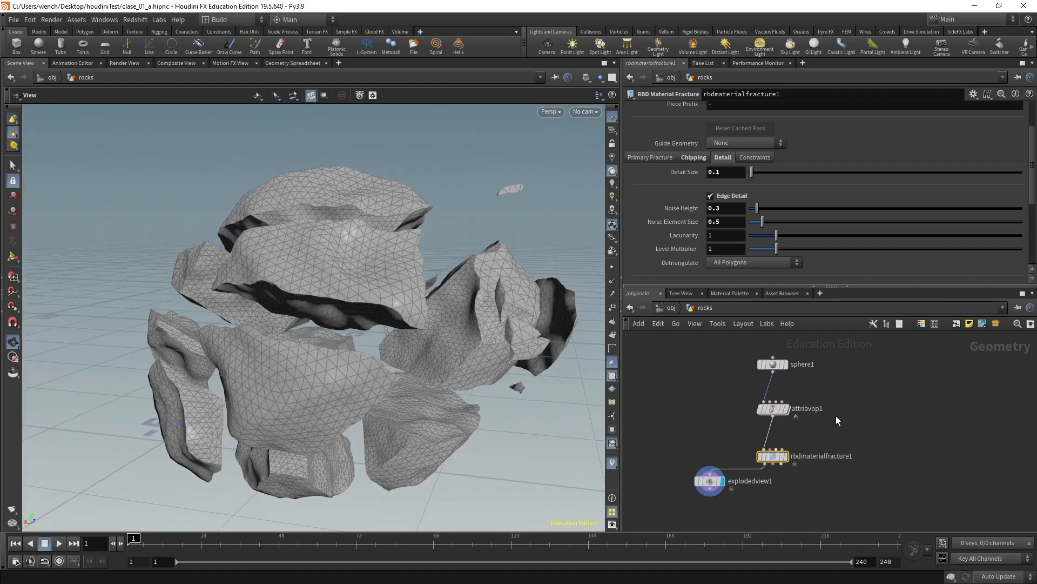
- Display rbdmaterialfracture1 instead of explodedview1
{"action": "left_click", "coordinate": [709, 480]}
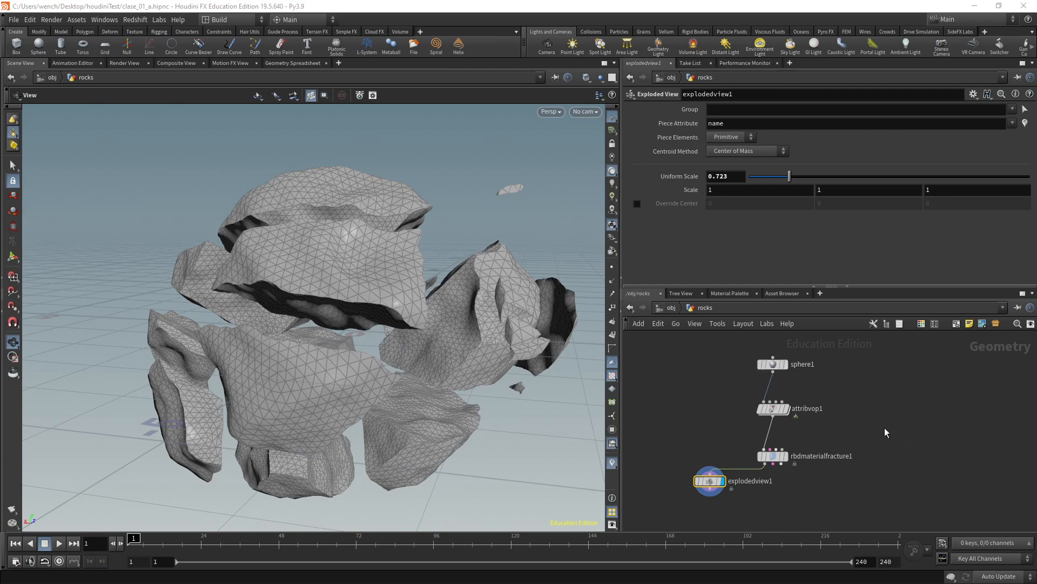
{"action": "scroll", "coordinate": [812, 429], "scroll_direction": "up", "scroll_amount": 2}
{"action": "left_click", "coordinate": [756, 467]}
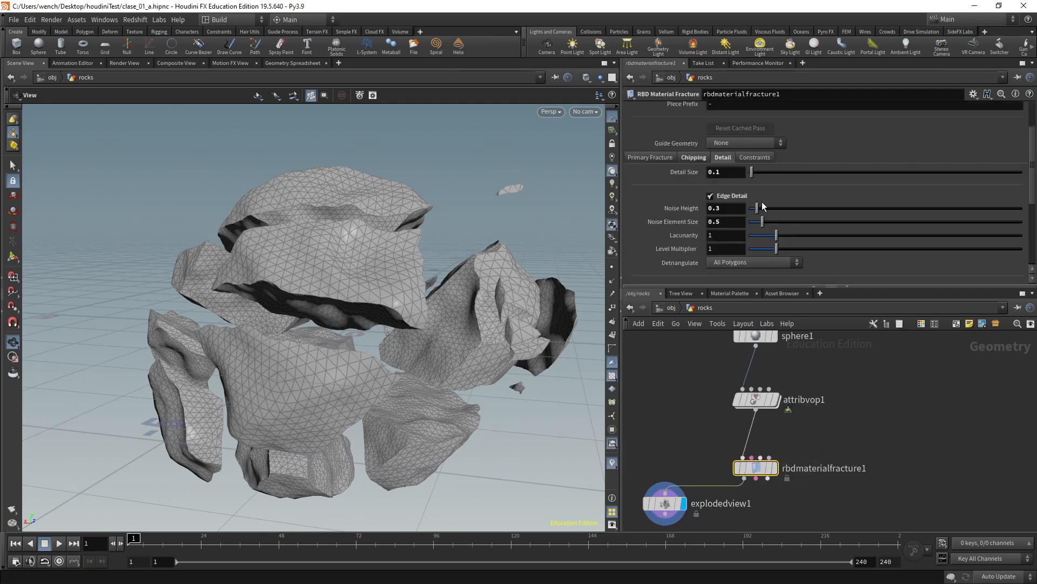
{"action": "left_click", "coordinate": [774, 468]}
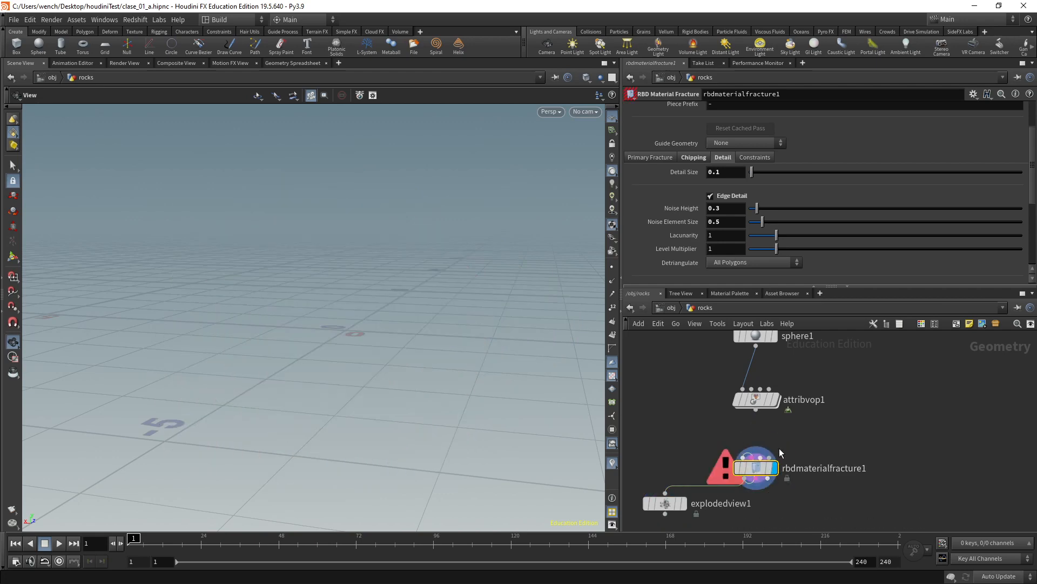
- Cut the wire into explodedview1 and reconnect attribvop1 to the first input of rbdmaterialfracture1
{"action": "key", "text": "y"}
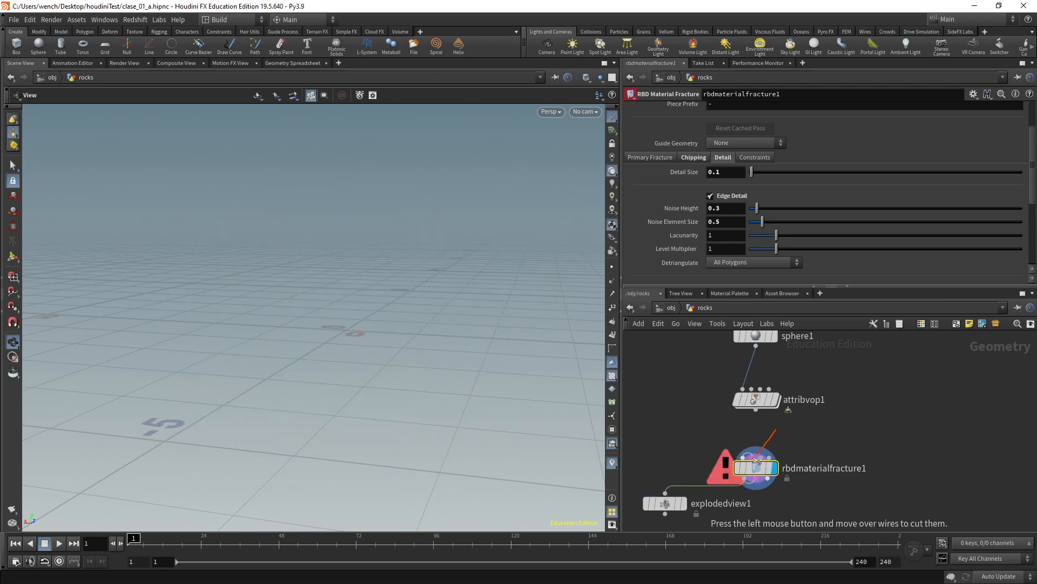
{"action": "left_click_drag", "start_coordinate": [759, 459], "coordinate": [719, 491]}
{"action": "left_click_drag", "start_coordinate": [755, 412], "coordinate": [744, 461]}
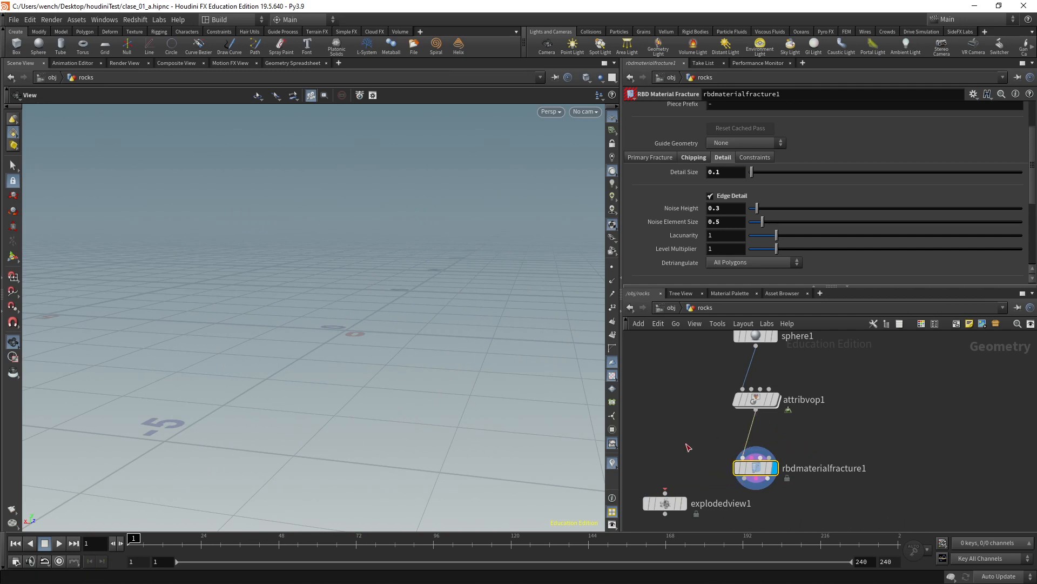
- Move the disconnected explodedview1 node beside rbdmaterialfracture1 to clear space below the fracture node
{"action": "left_click_drag", "start_coordinate": [672, 500], "coordinate": [660, 428]}
{"action": "middle_click_drag", "start_coordinate": [910, 442], "coordinate": [836, 431]}
{"action": "scroll", "coordinate": [932, 374], "scroll_direction": "down", "scroll_amount": 3}
{"action": "left_click_drag", "start_coordinate": [743, 411], "coordinate": [714, 432]}
{"action": "middle_click_drag", "start_coordinate": [829, 464], "coordinate": [778, 450]}
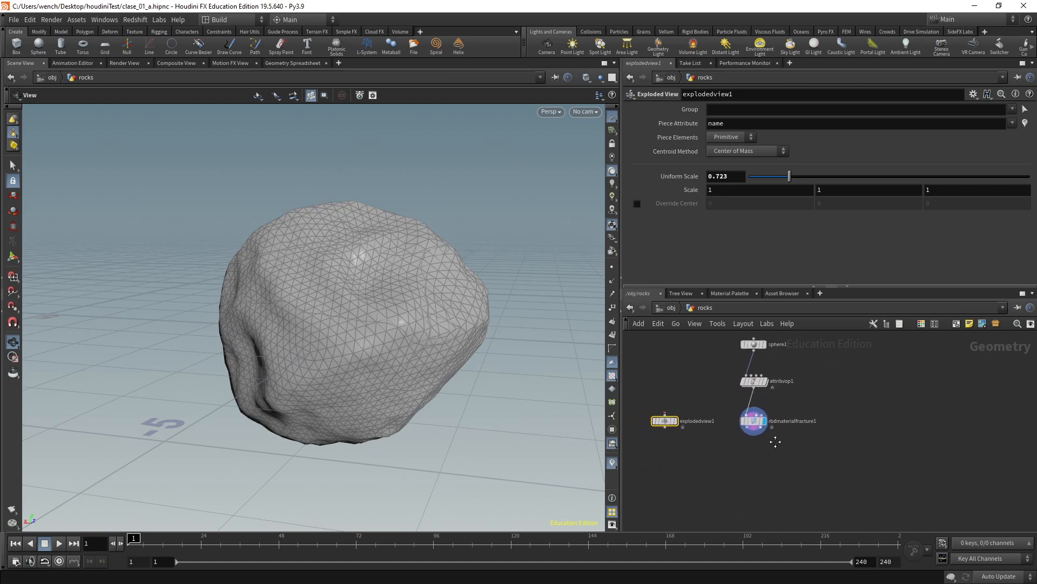
- Add a Transform node on the first output of rbdmaterialfracture1 and display it
{"action": "key", "text": "Tab"}
{"action": "type", "text": "tr"}
{"action": "key", "text": "Return"}
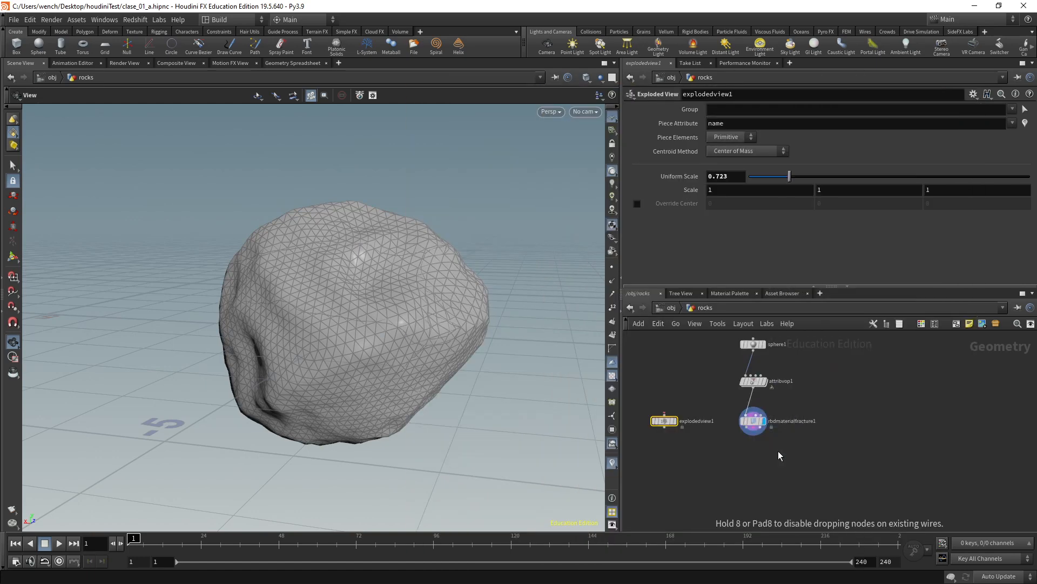
{"action": "left_click", "coordinate": [746, 455]}
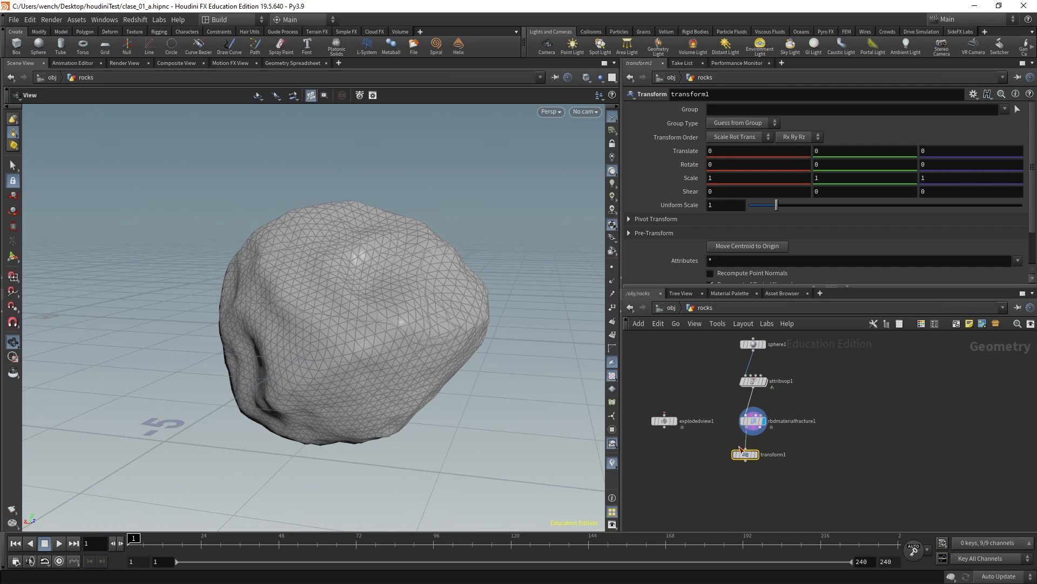
{"action": "left_click", "coordinate": [756, 455]}
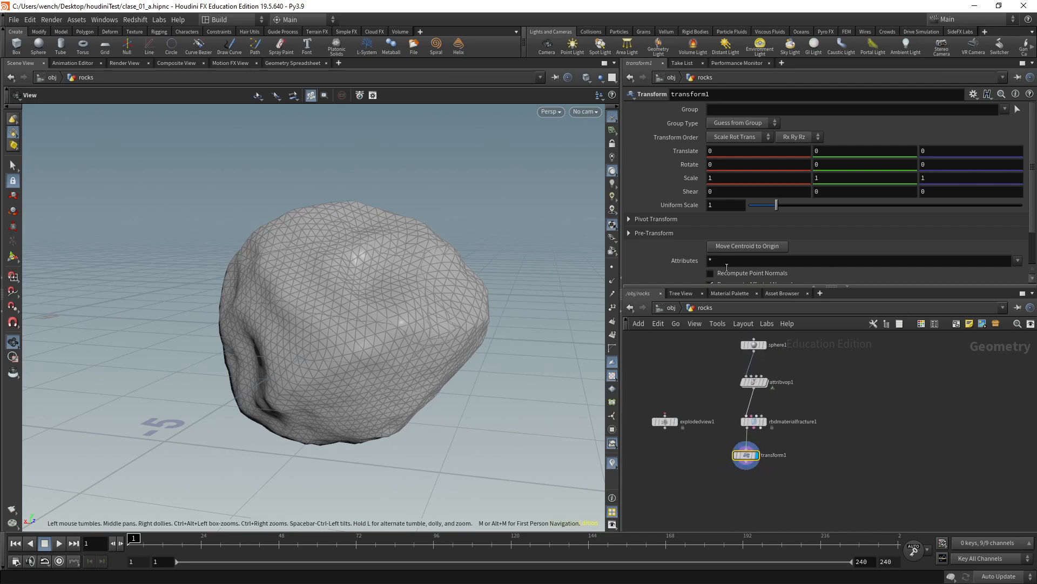
- Raise the rock above the ground with transform1 to a Y translation of about 3.36
{"action": "left_click_drag", "start_coordinate": [378, 335], "coordinate": [486, 356]}
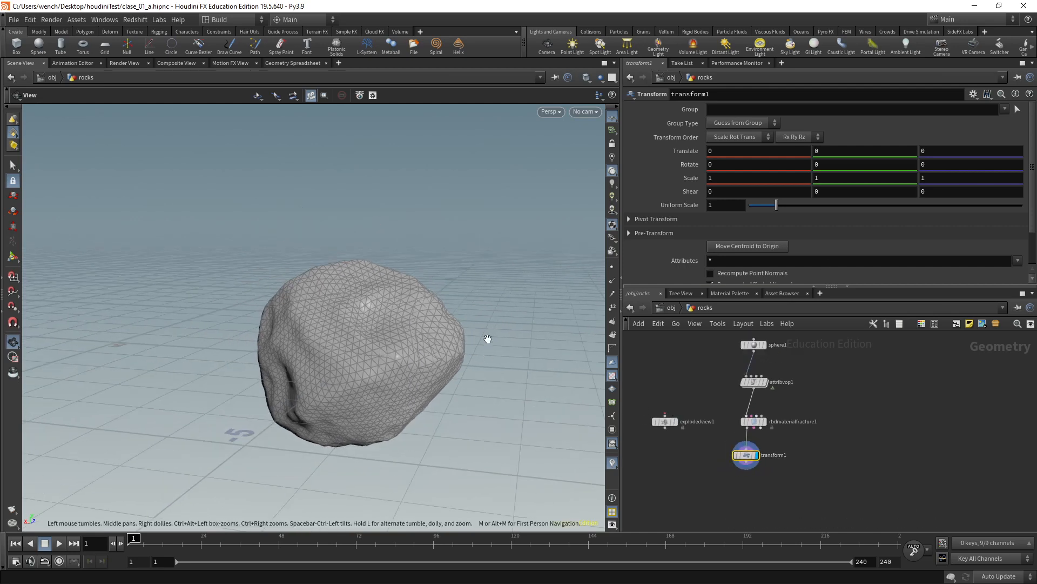
{"action": "key", "text": "Return"}
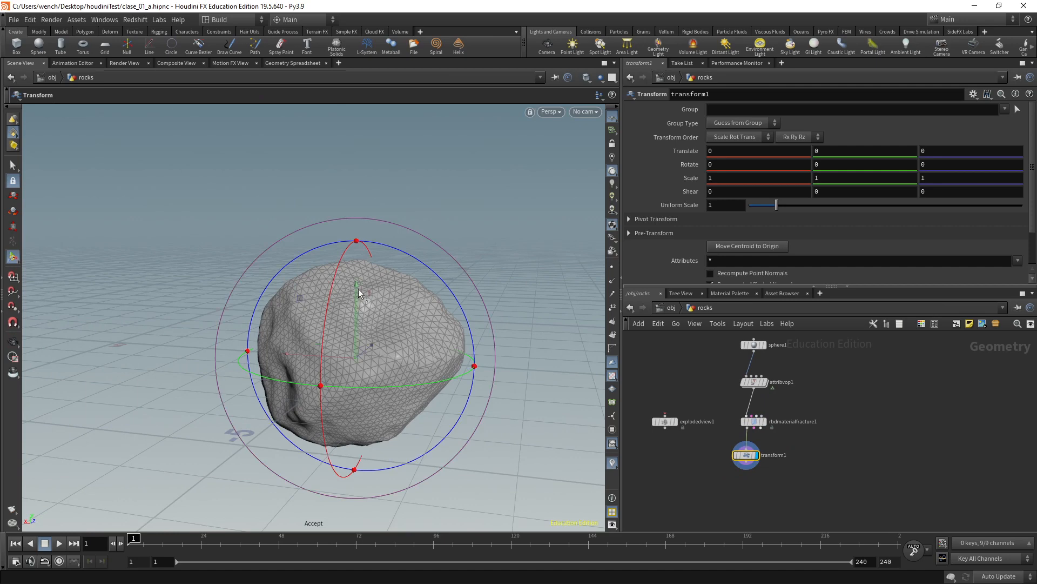
{"action": "left_click_drag", "start_coordinate": [359, 293], "coordinate": [377, 91]}
- Add an RBD Bullet Solver below transform1 and connect transform1 to its first input
{"action": "scroll", "coordinate": [753, 480], "scroll_direction": "up", "scroll_amount": 2}
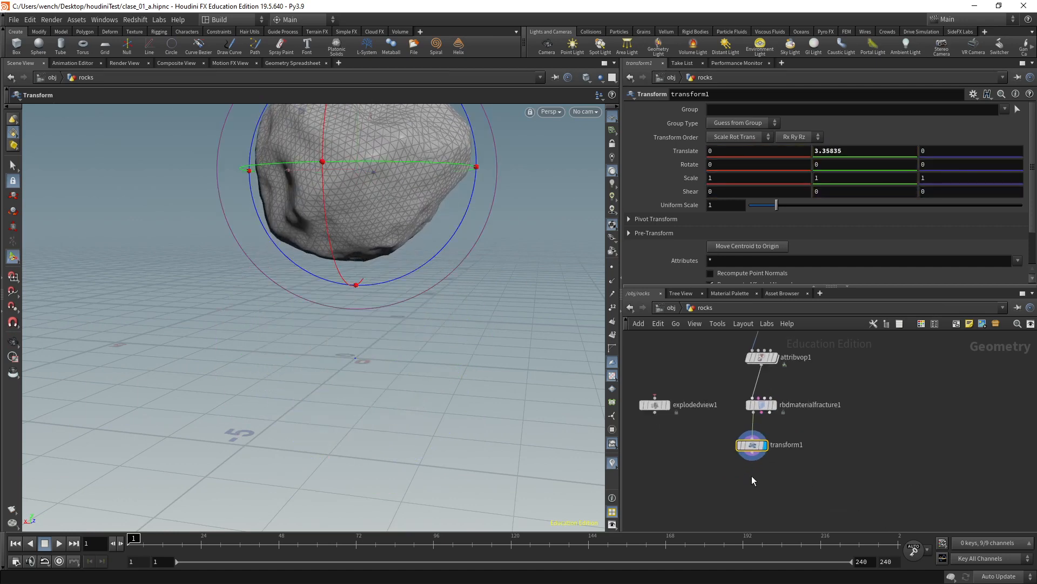
{"action": "scroll", "coordinate": [754, 479], "scroll_direction": "down", "scroll_amount": 2}
{"action": "key", "text": "Tab"}
{"action": "type", "text": "bu"}
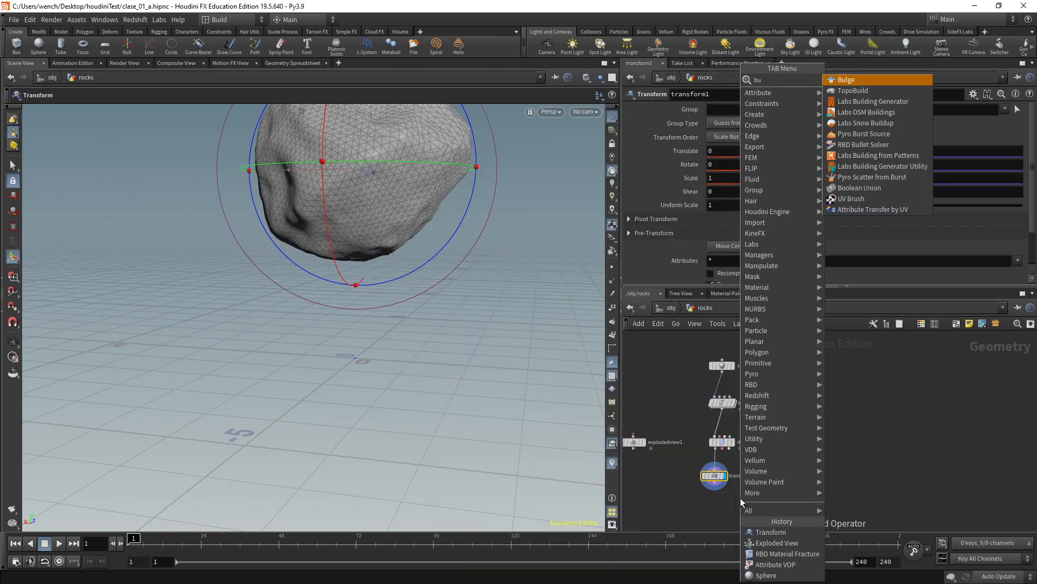
{"action": "type", "text": "ll"}
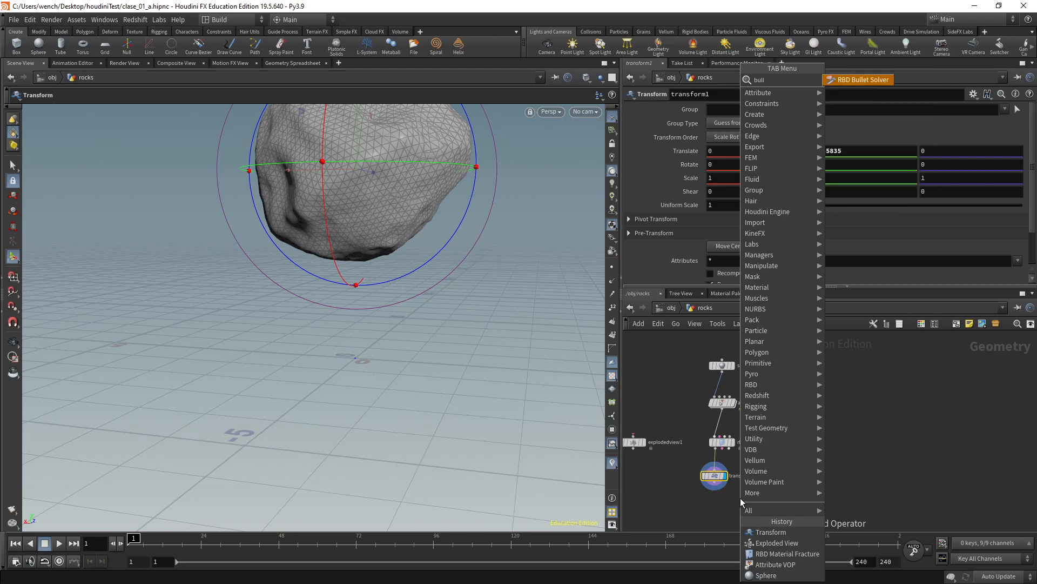
{"action": "left_click", "coordinate": [854, 80]}
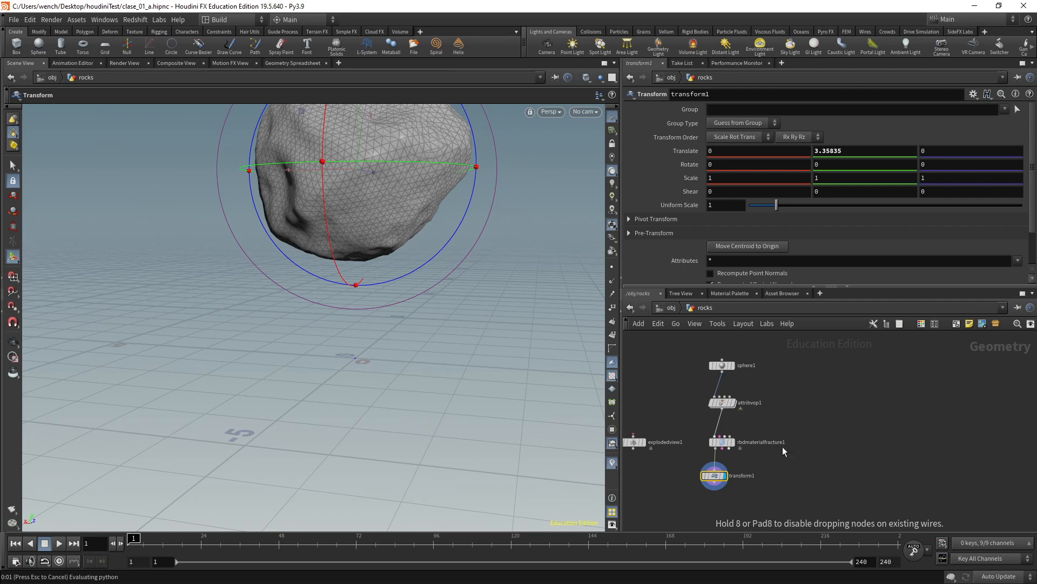
{"action": "left_click", "coordinate": [783, 446]}
{"action": "scroll", "coordinate": [778, 448], "scroll_direction": "up", "scroll_amount": 3}
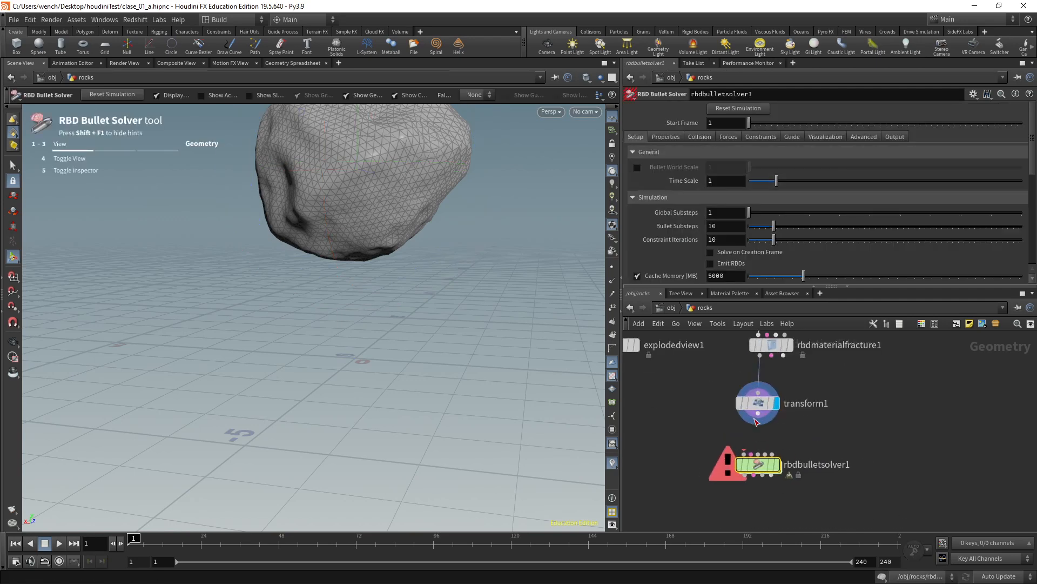
{"action": "left_click_drag", "start_coordinate": [745, 454], "coordinate": [758, 414]}
{"action": "left_click_drag", "start_coordinate": [353, 145], "coordinate": [398, 215]}
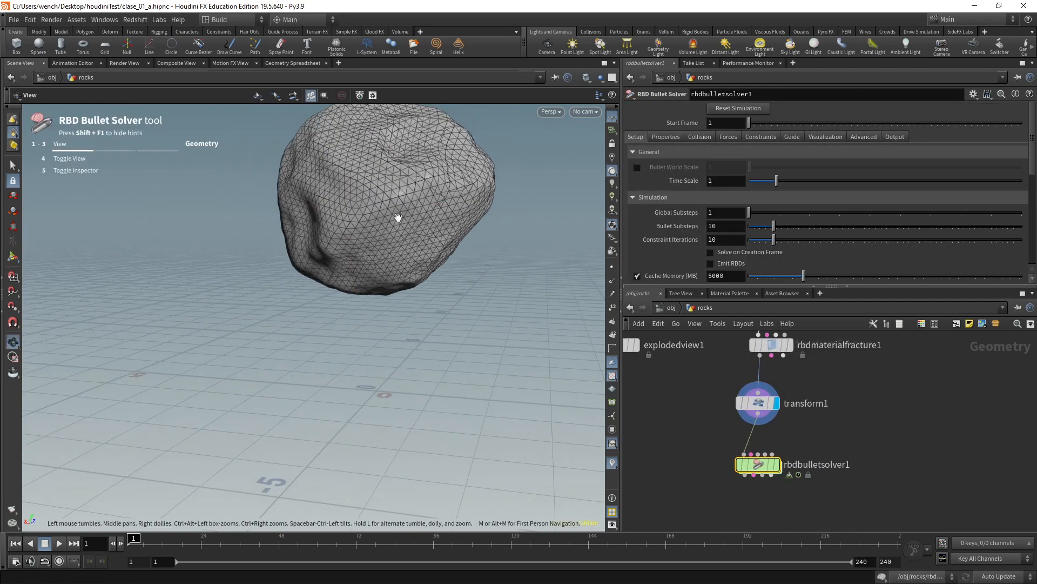
- Go through the node chain from attribvop1 to transform1 and display rbdbulletsolver1
{"action": "scroll", "coordinate": [822, 432], "scroll_direction": "down", "scroll_amount": 3}
{"action": "middle_click_drag", "start_coordinate": [844, 403], "coordinate": [789, 503]}
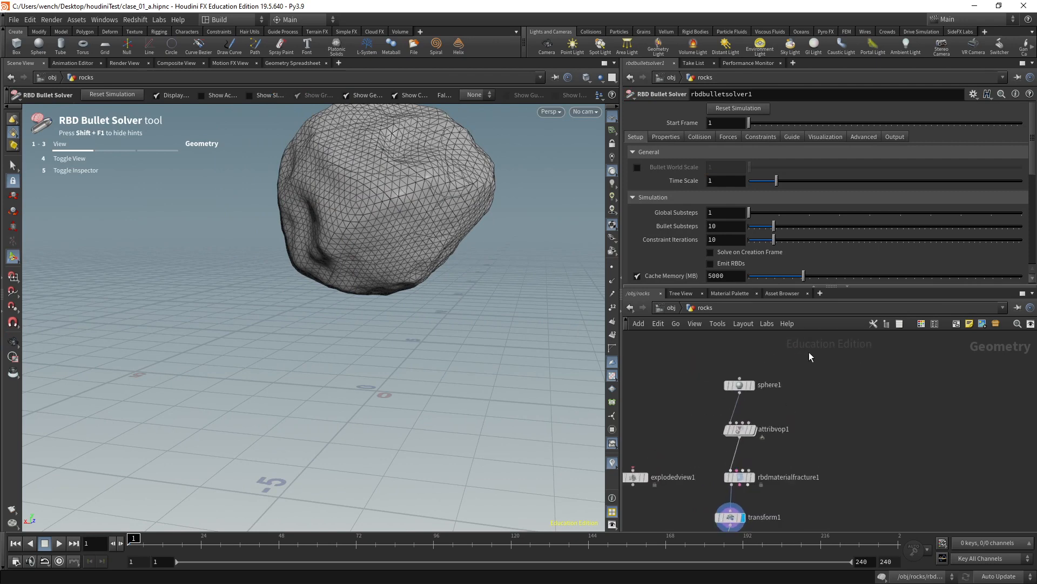
{"action": "left_click_drag", "start_coordinate": [809, 352], "coordinate": [711, 448]}
{"action": "middle_click_drag", "start_coordinate": [803, 436], "coordinate": [820, 401]}
{"action": "left_click_drag", "start_coordinate": [834, 390], "coordinate": [814, 426]}
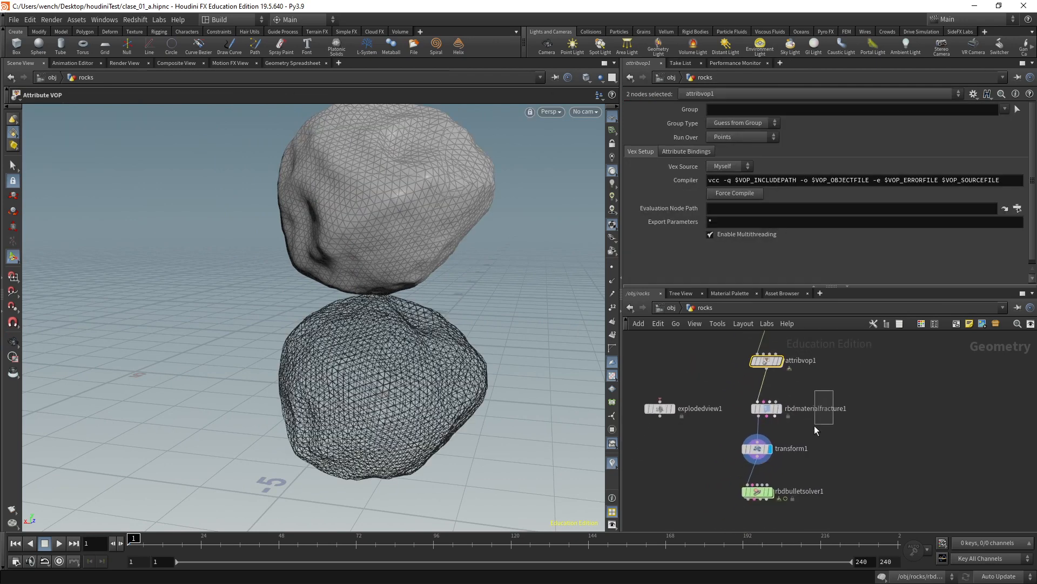
{"action": "left_click_drag", "start_coordinate": [738, 464], "coordinate": [737, 463]}
{"action": "left_click", "coordinate": [740, 493]}
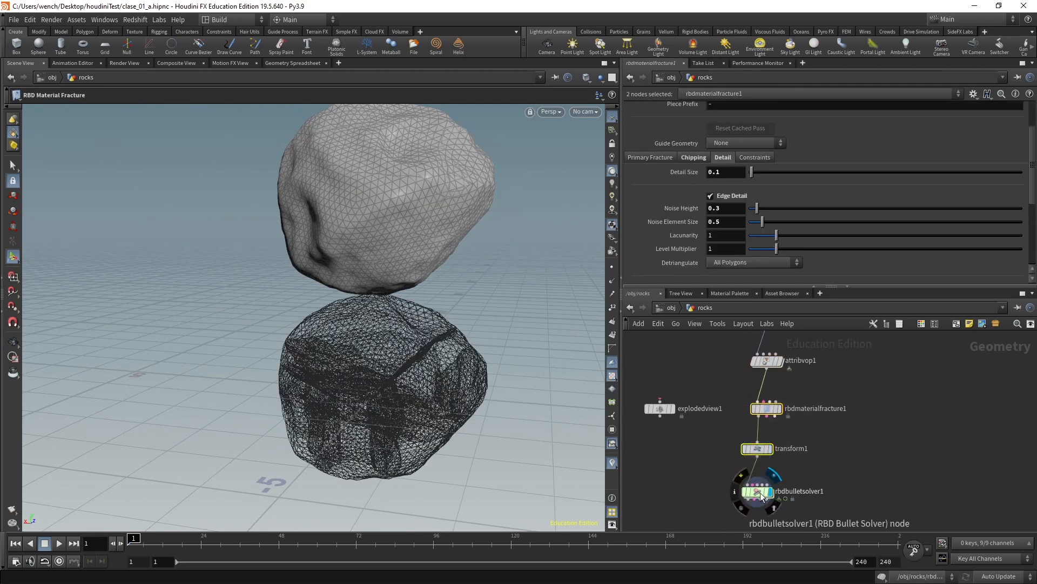
{"action": "left_click_drag", "start_coordinate": [343, 319], "coordinate": [352, 320], "text": "alt"}
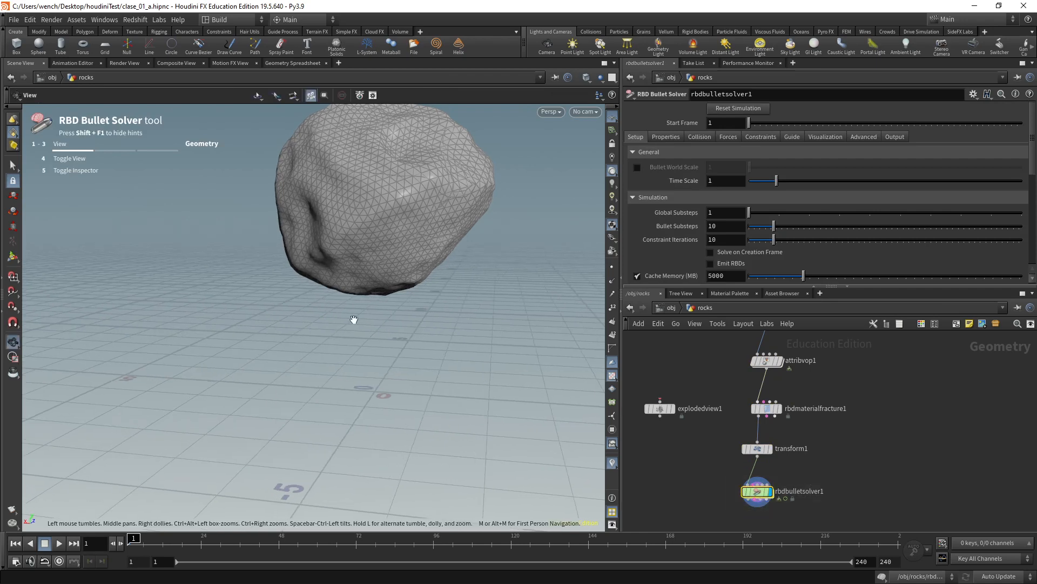
- Set the bullet solver's ground collision type to Ground Plane
{"action": "left_click", "coordinate": [700, 137]}
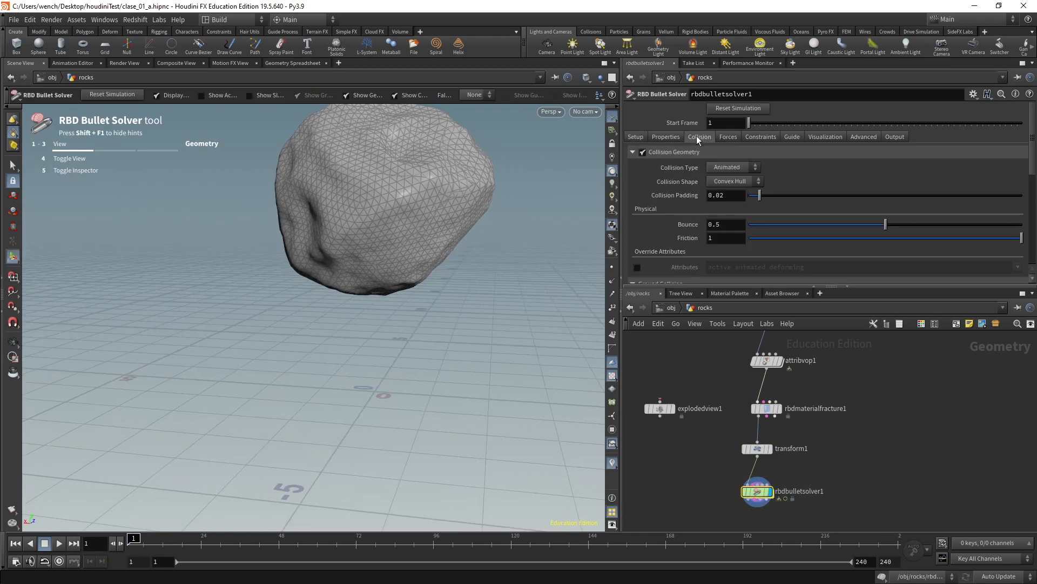
{"action": "left_click_drag", "start_coordinate": [782, 285], "coordinate": [782, 316]}
{"action": "scroll", "coordinate": [742, 274], "scroll_direction": "down", "scroll_amount": 1}
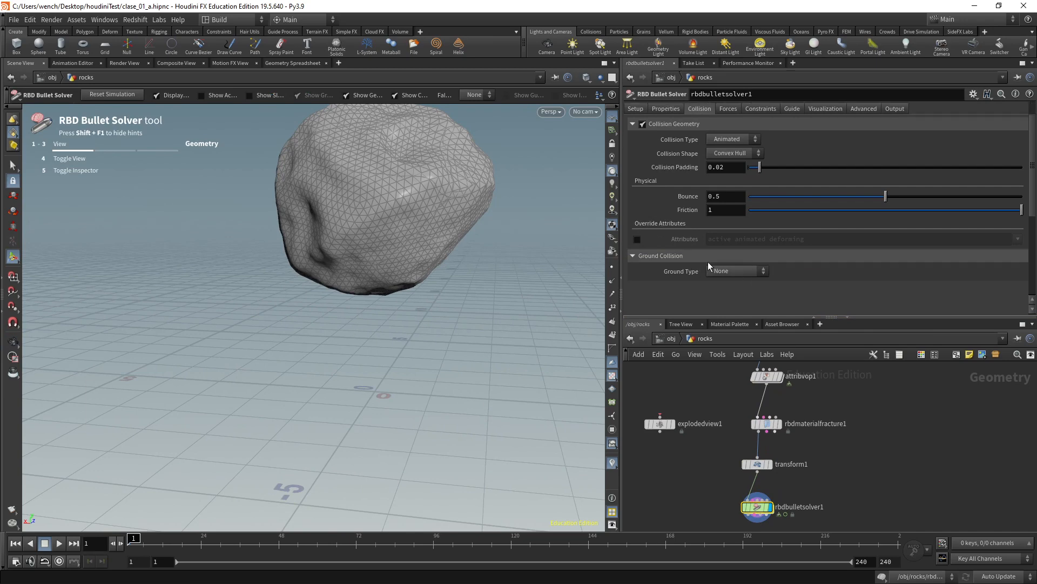
{"action": "left_click", "coordinate": [738, 272]}
{"action": "left_click", "coordinate": [741, 293]}
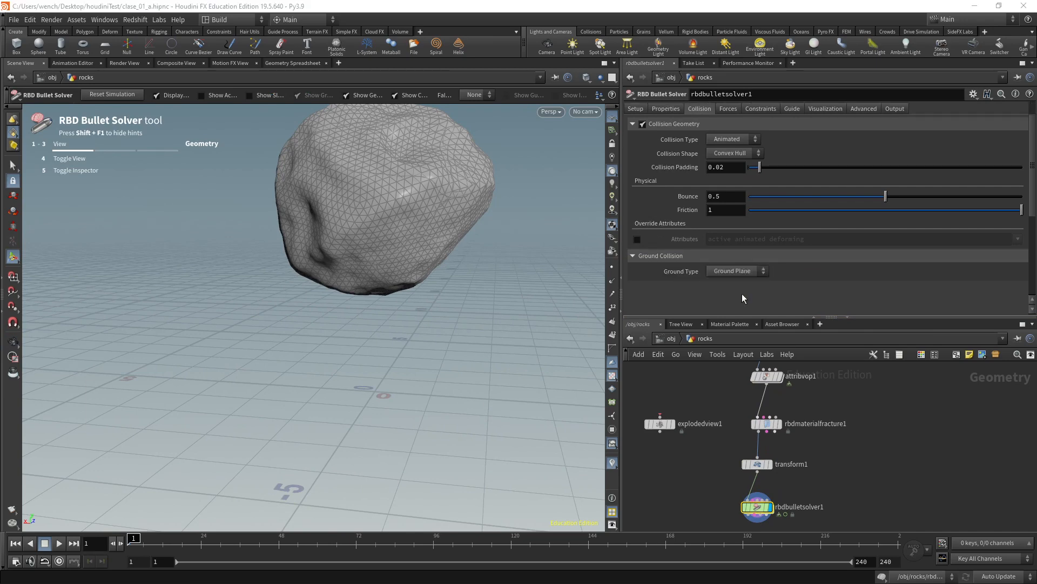
{"action": "left_click_drag", "start_coordinate": [567, 296], "coordinate": [459, 347], "text": "alt"}
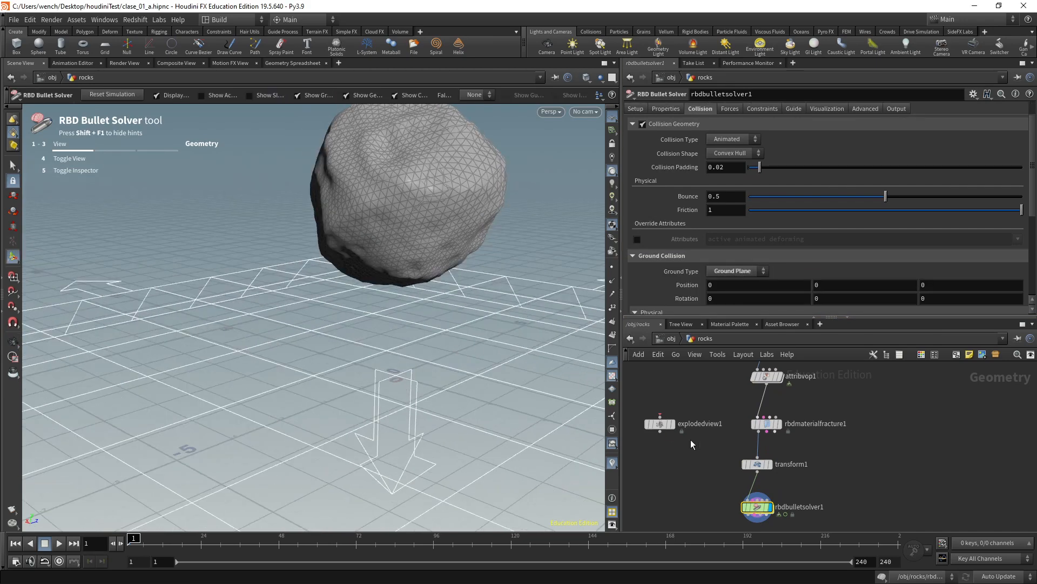
- Play the rock's fall and breakup on the ground, examine the cracks near frame 16, and return to frame 1
{"action": "left_click", "coordinate": [58, 543]}
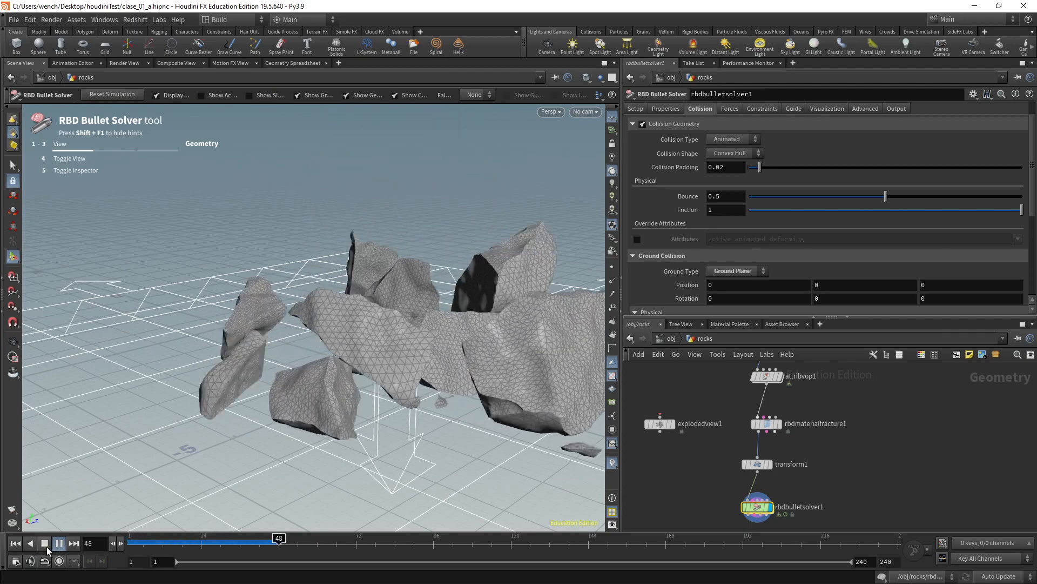
{"action": "left_click", "coordinate": [44, 547]}
{"action": "mouse_move", "coordinate": [176, 548]}
{"action": "left_mouse_down"}
{"action": "mouse_move", "coordinate": [315, 550]}
{"action": "mouse_move", "coordinate": [133, 550]}
{"action": "mouse_move", "coordinate": [367, 552]}
{"action": "mouse_move", "coordinate": [175, 550]}
{"action": "left_mouse_up"}
{"action": "key", "text": "Escape"}
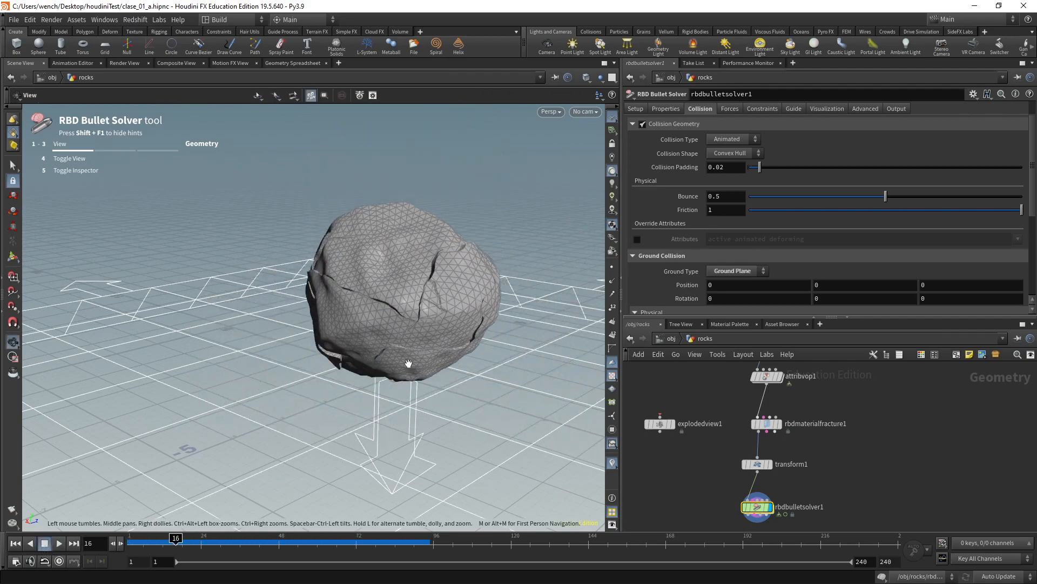
{"action": "left_click_drag", "start_coordinate": [405, 363], "coordinate": [419, 370]}
{"action": "key", "text": "Return"}
{"action": "left_click_drag", "start_coordinate": [176, 540], "coordinate": [133, 541]}
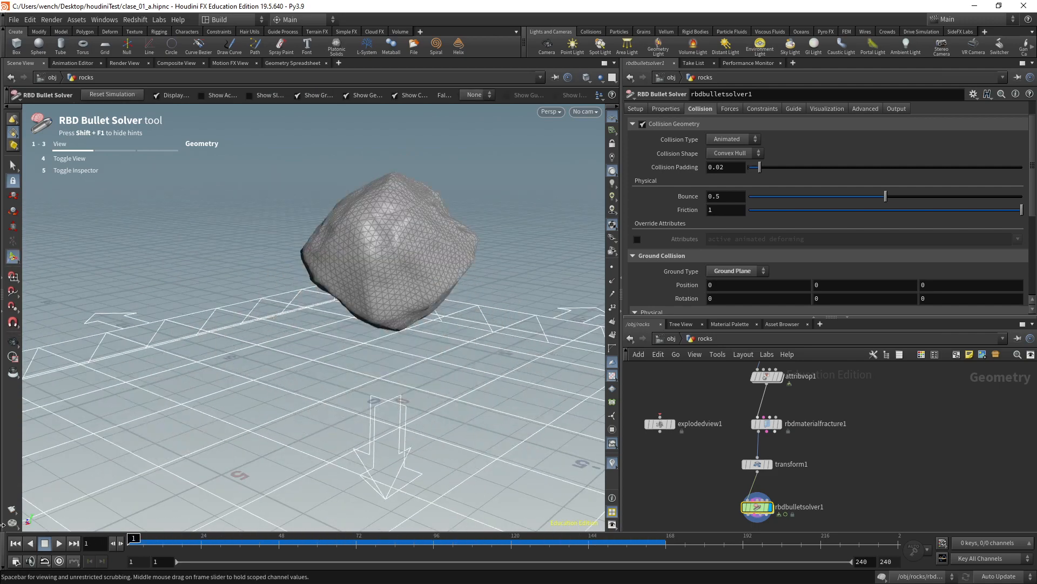
- Set the frequency of sphere1 to 64
{"action": "scroll", "coordinate": [836, 436], "scroll_direction": "down", "scroll_amount": 2}
{"action": "left_click_drag", "start_coordinate": [951, 326], "coordinate": [940, 256]}
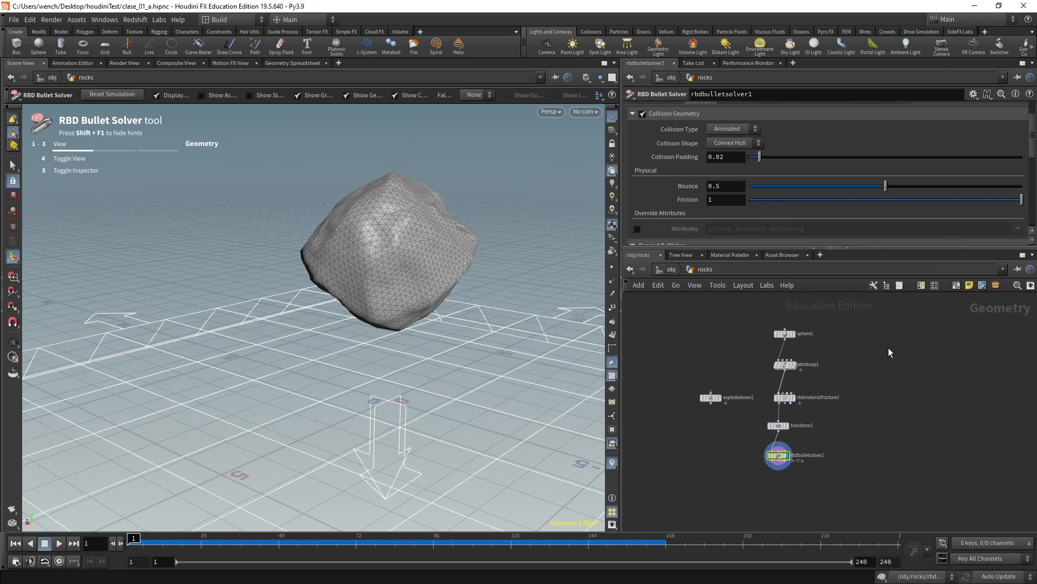
{"action": "scroll", "coordinate": [804, 332], "scroll_direction": "up", "scroll_amount": 1}
{"action": "left_click", "coordinate": [757, 355]}
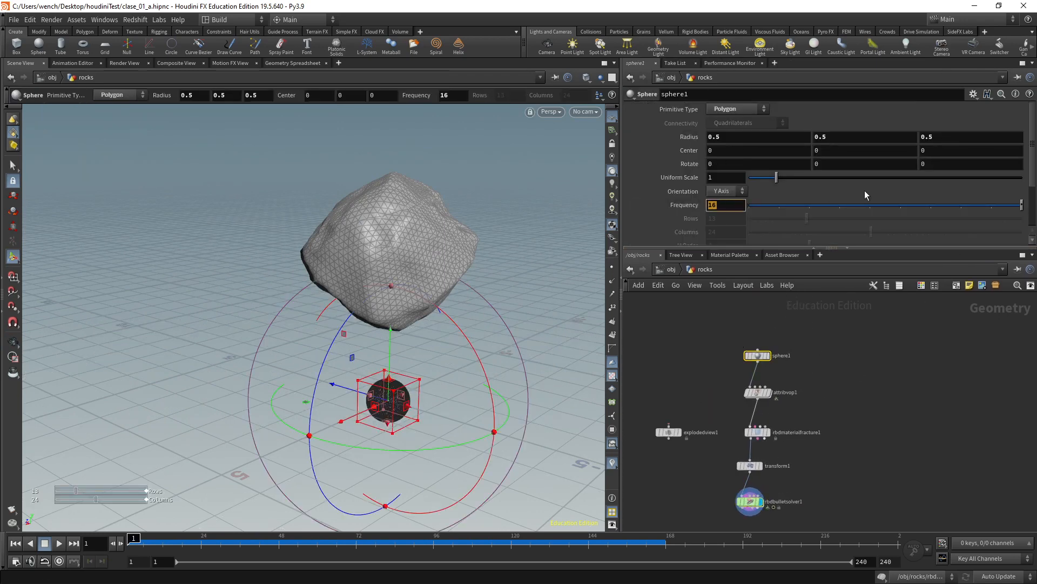
{"action": "type", "text": "64"}
{"action": "key", "text": "Return"}
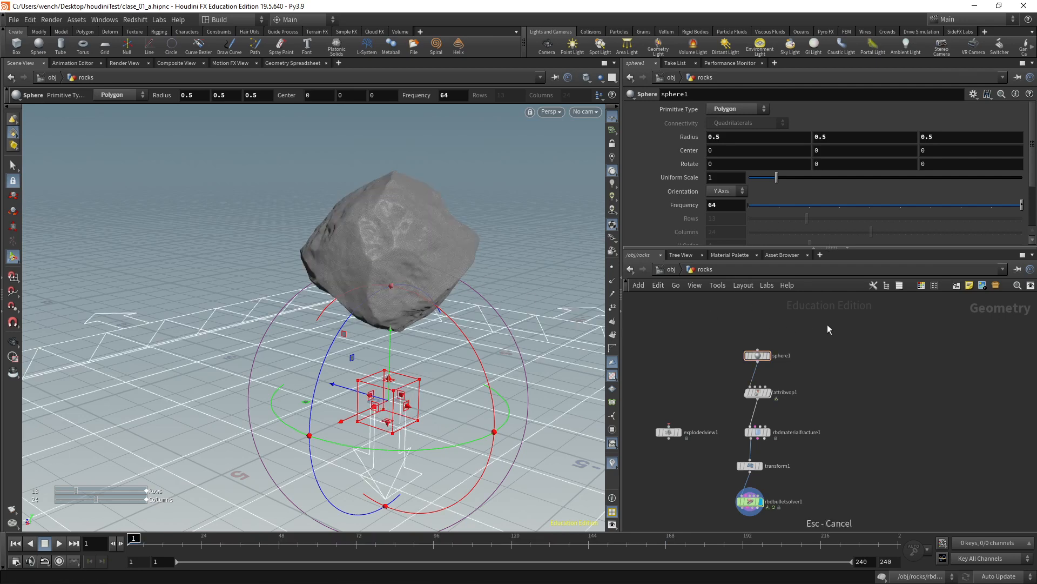
- Move sphere1 and attribvop1 aside from the fracture node and display rbdmaterialfracture1
{"action": "scroll", "coordinate": [799, 373], "scroll_direction": "up", "scroll_amount": 2}
{"action": "left_click", "coordinate": [739, 402]}
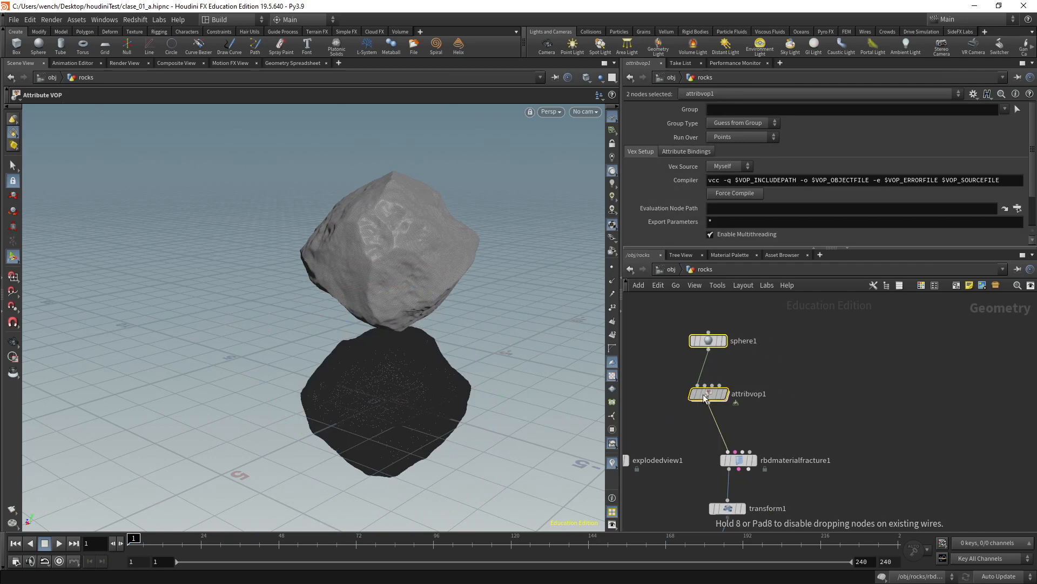
{"action": "scroll", "coordinate": [759, 448], "scroll_direction": "up", "scroll_amount": 2}
{"action": "scroll", "coordinate": [755, 453], "scroll_direction": "up", "scroll_amount": 1}
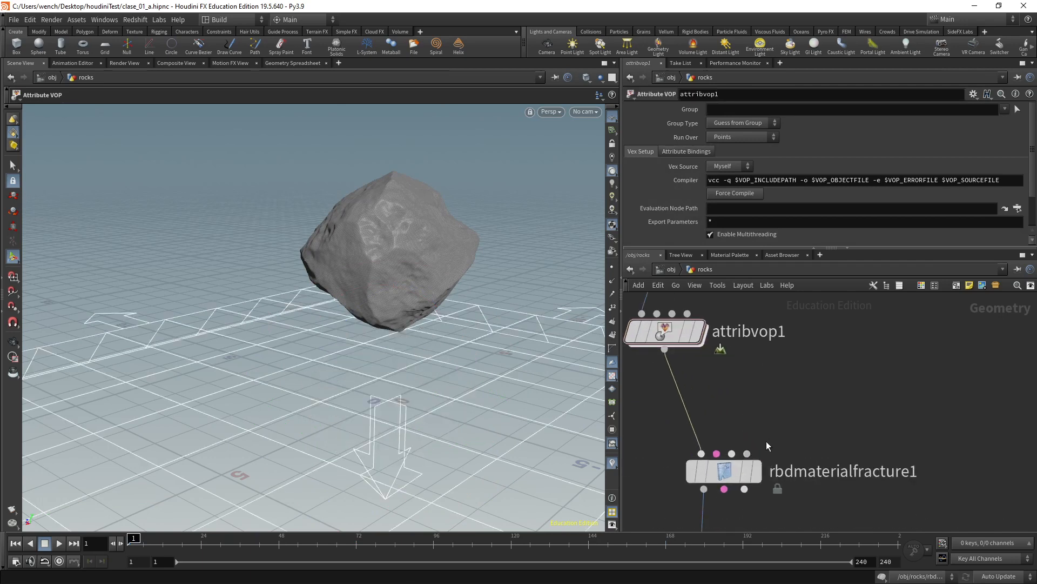
{"action": "left_click", "coordinate": [756, 467]}
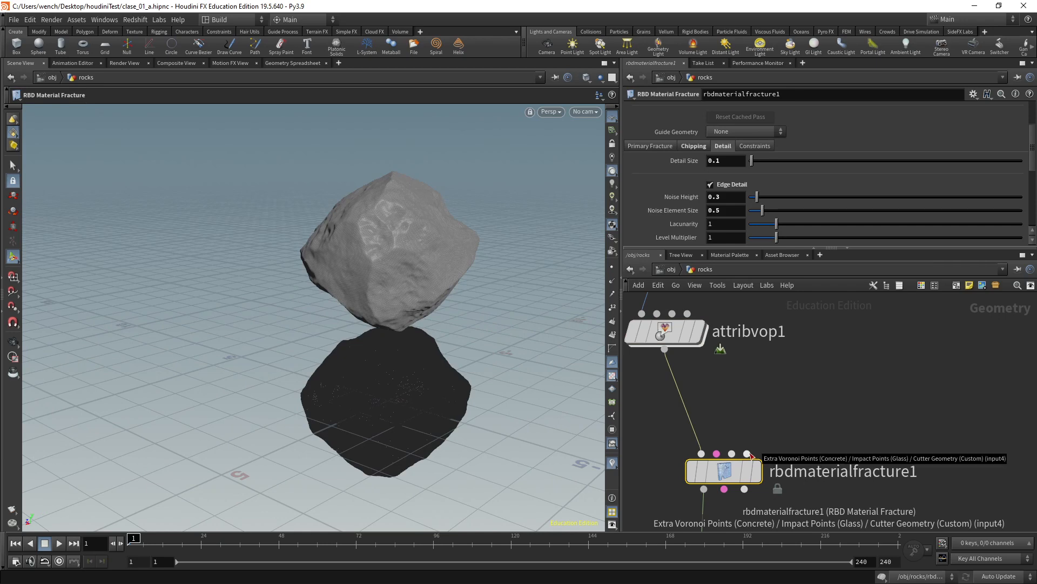
{"action": "left_click", "coordinate": [755, 471]}
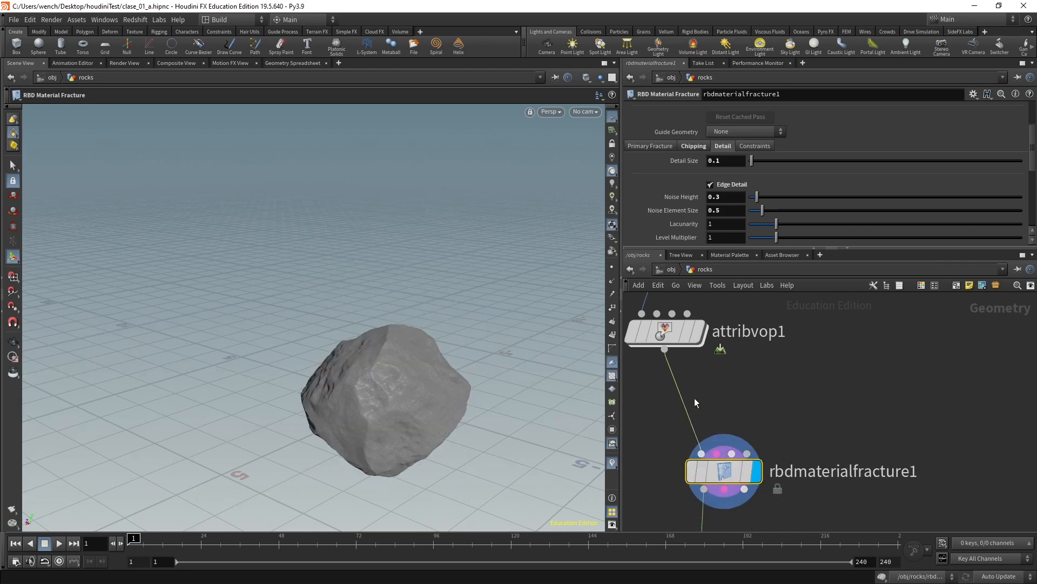
- Restore the coarser subdivision of sphere1 and inspect the rock at rbdmaterialfracture1
{"action": "scroll", "coordinate": [767, 348], "scroll_direction": "down", "scroll_amount": 4}
{"action": "left_click", "coordinate": [705, 343]}
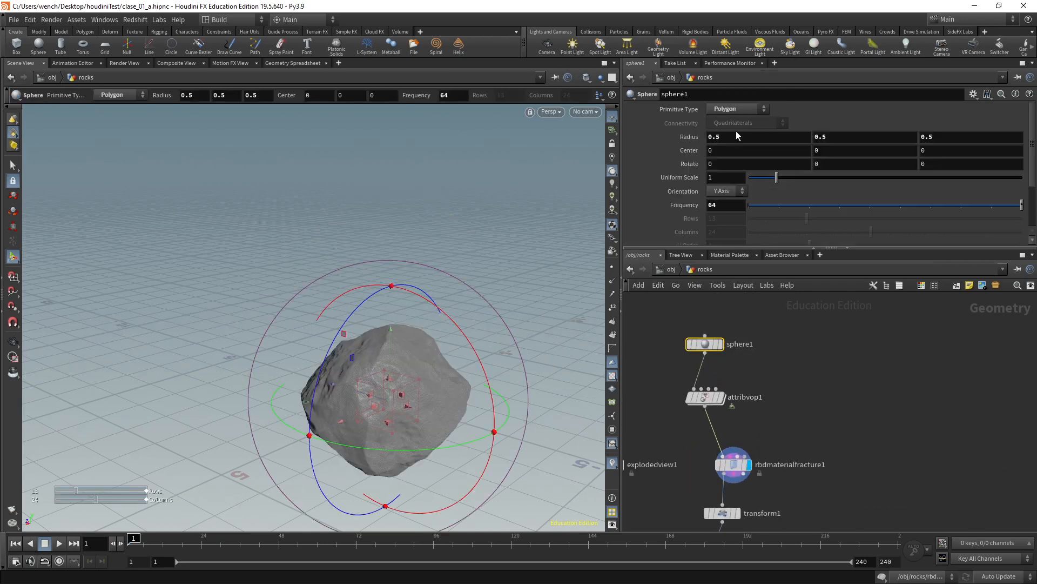
{"action": "left_click", "coordinate": [738, 475]}
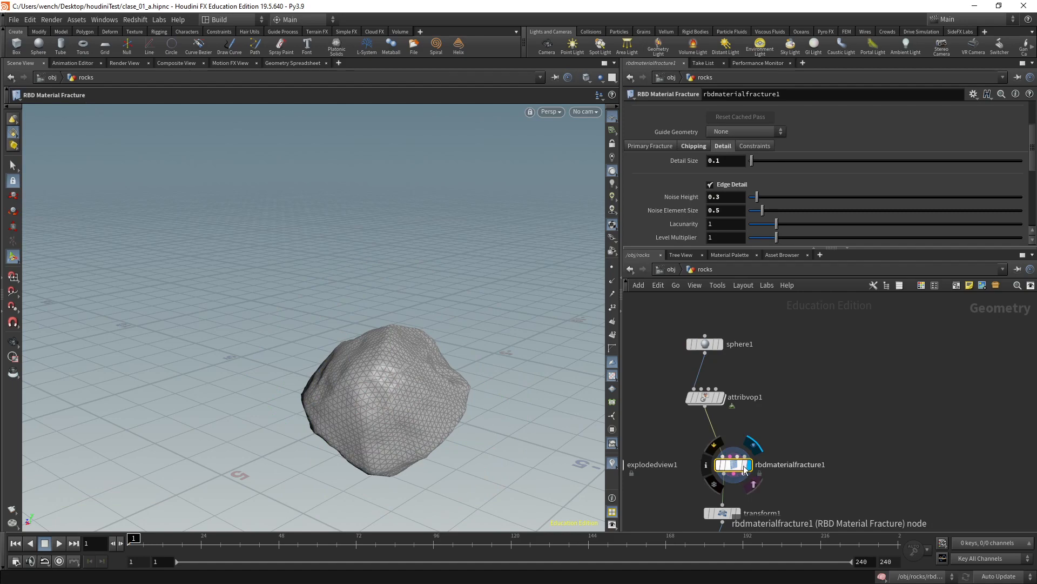
{"action": "key", "text": "Escape"}
{"action": "left_click_drag", "start_coordinate": [417, 445], "coordinate": [371, 371]}
{"action": "key", "text": "Return"}
{"action": "left_click_drag", "start_coordinate": [399, 437], "coordinate": [417, 443]}
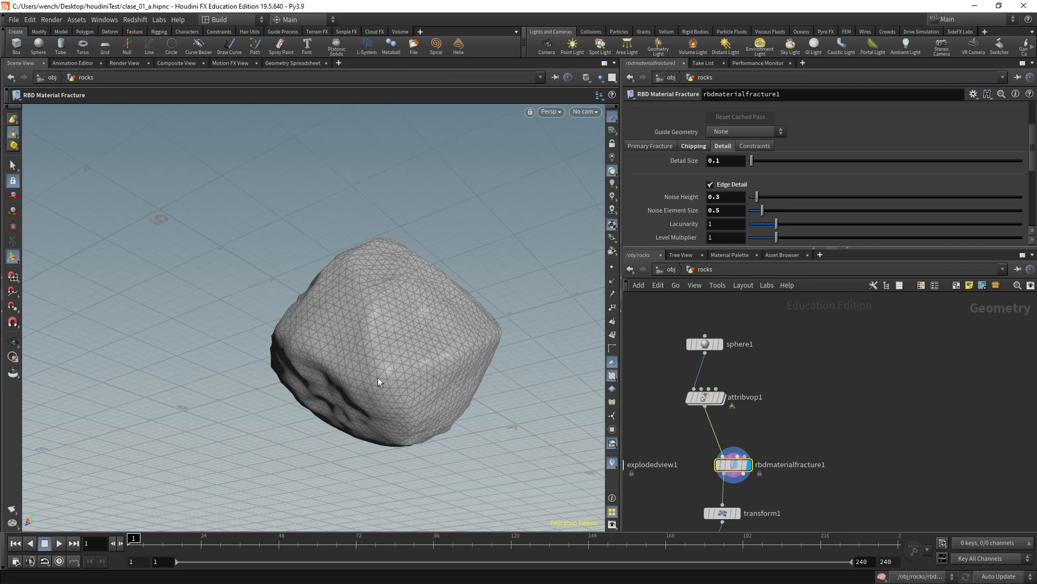
- Add a new Sphere node to the network beside attribvop1
{"action": "scroll", "coordinate": [762, 405], "scroll_direction": "up", "scroll_amount": 2}
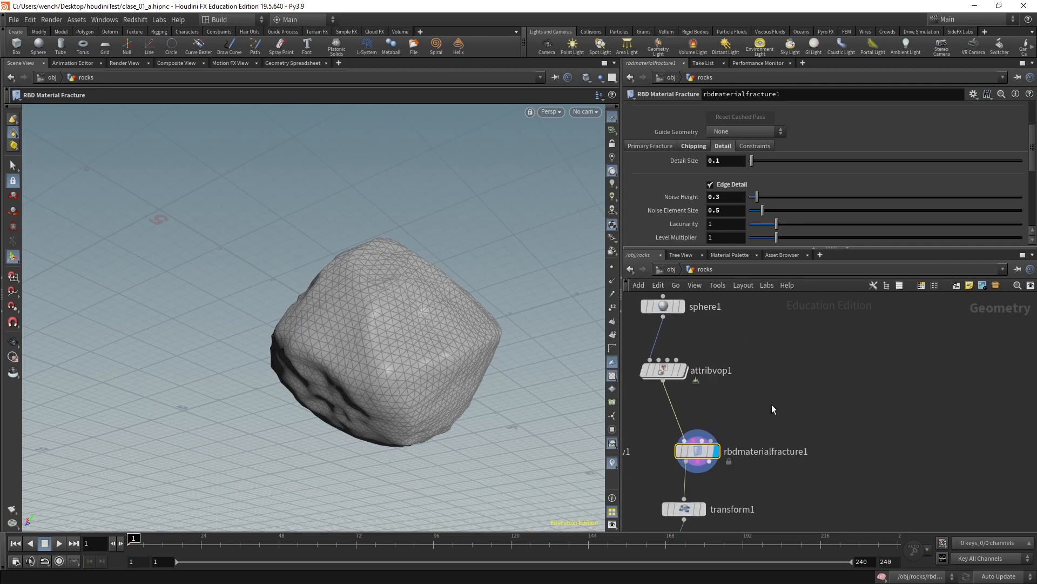
{"action": "key", "text": "Tab"}
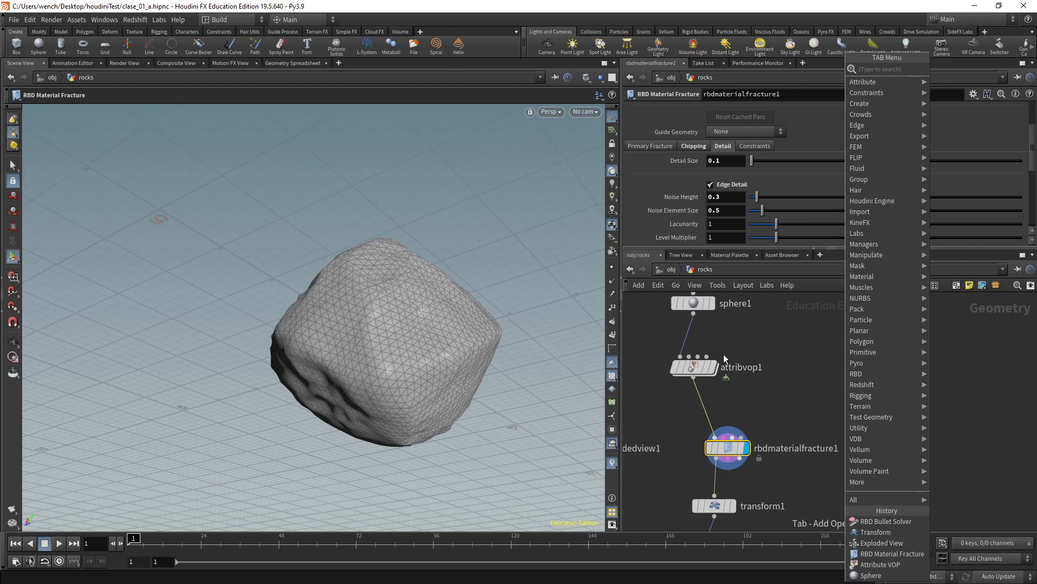
{"action": "type", "text": "sphere"}
{"action": "key", "text": "Return"}
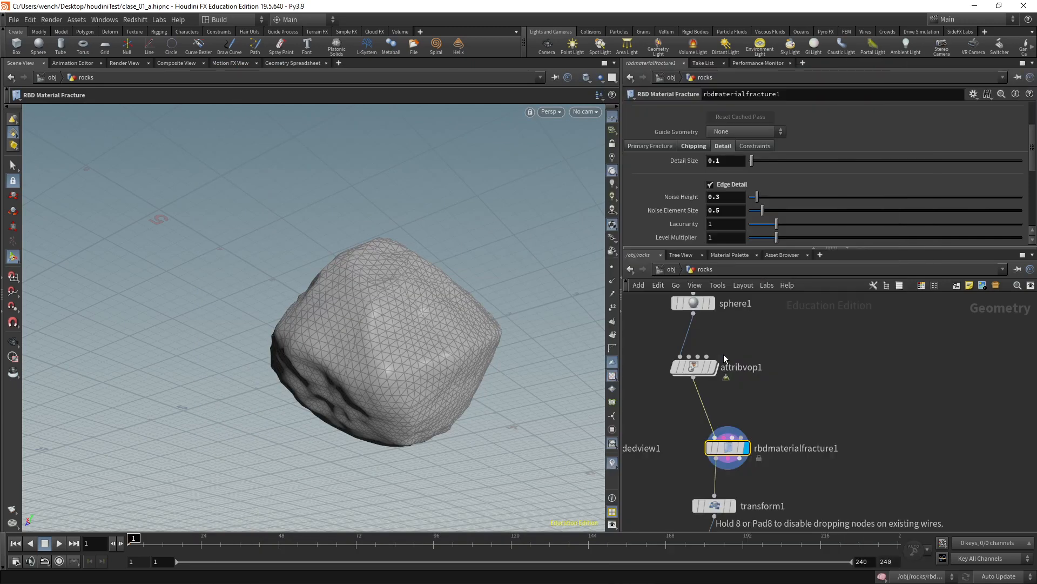
{"action": "left_click", "coordinate": [859, 368]}
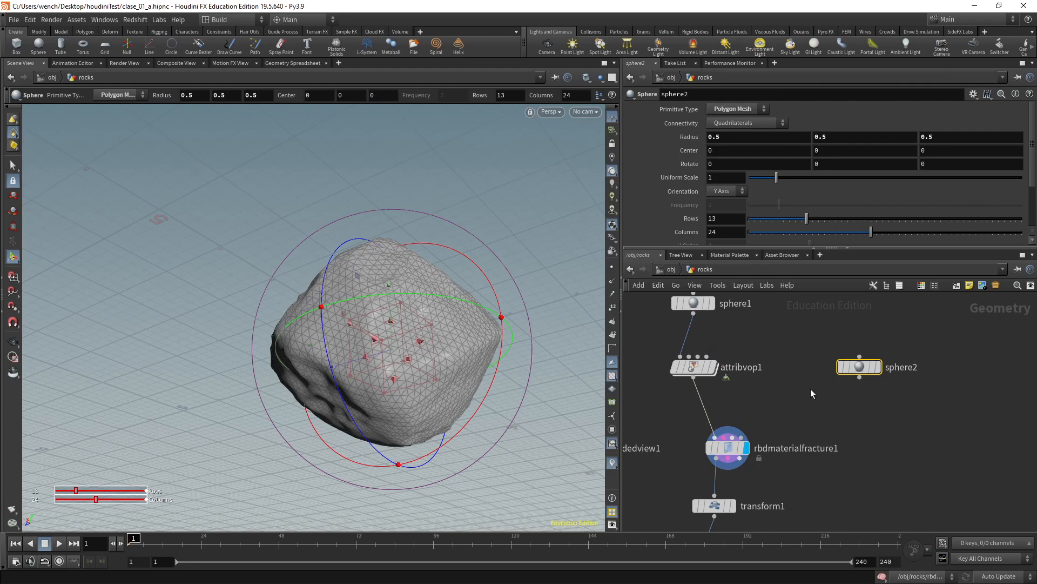
- Set the uniform scale of sphere2 to 2.38 and lower its centre to -1.22 in Y, at the rock's underside
{"action": "left_click_drag", "start_coordinate": [422, 303], "coordinate": [411, 378], "text": "alt"}
{"action": "key", "text": "Escape"}
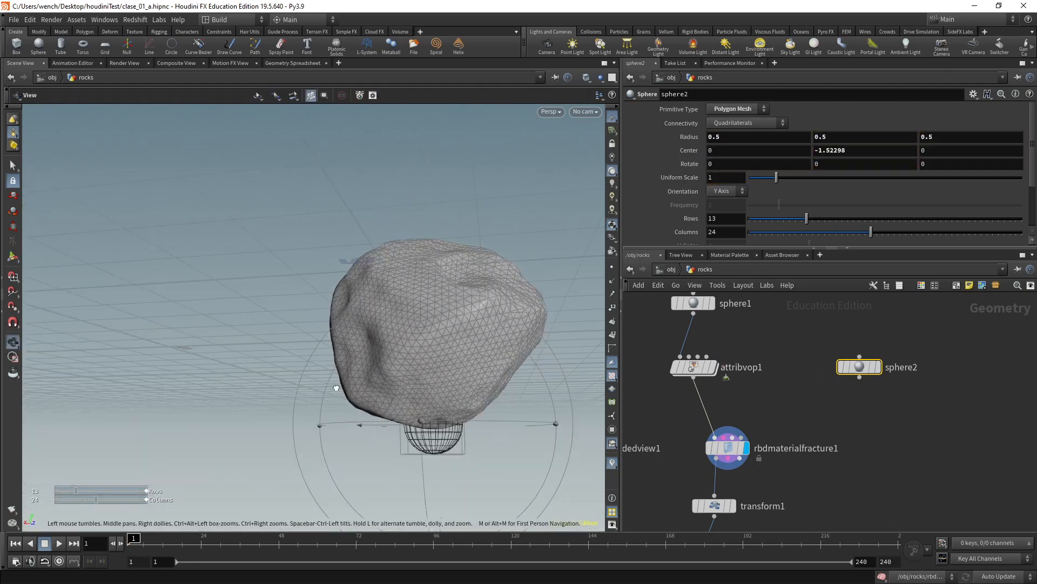
{"action": "key", "text": "Return"}
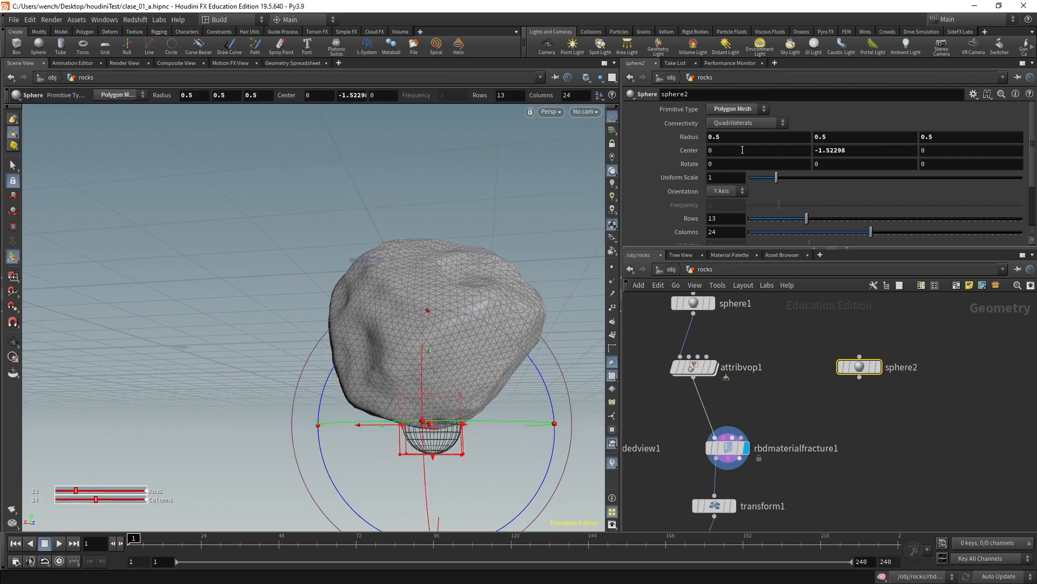
{"action": "left_click_drag", "start_coordinate": [777, 179], "coordinate": [813, 178]}
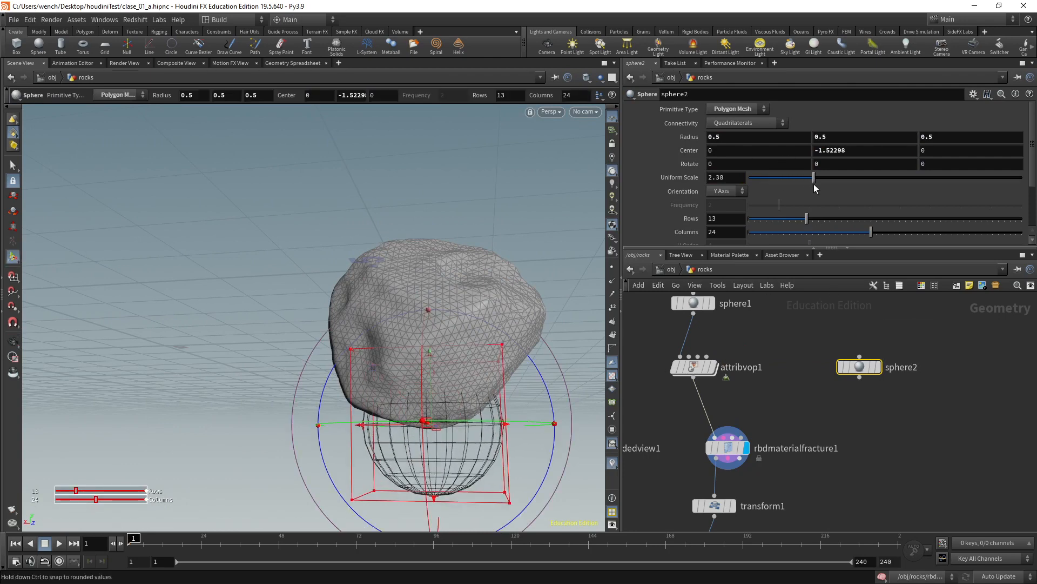
{"action": "key", "text": "Escape"}
{"action": "left_click_drag", "start_coordinate": [454, 357], "coordinate": [550, 367]}
{"action": "key", "text": "Return"}
{"action": "key", "text": "Escape"}
{"action": "left_click_drag", "start_coordinate": [436, 336], "coordinate": [405, 385], "text": "alt"}
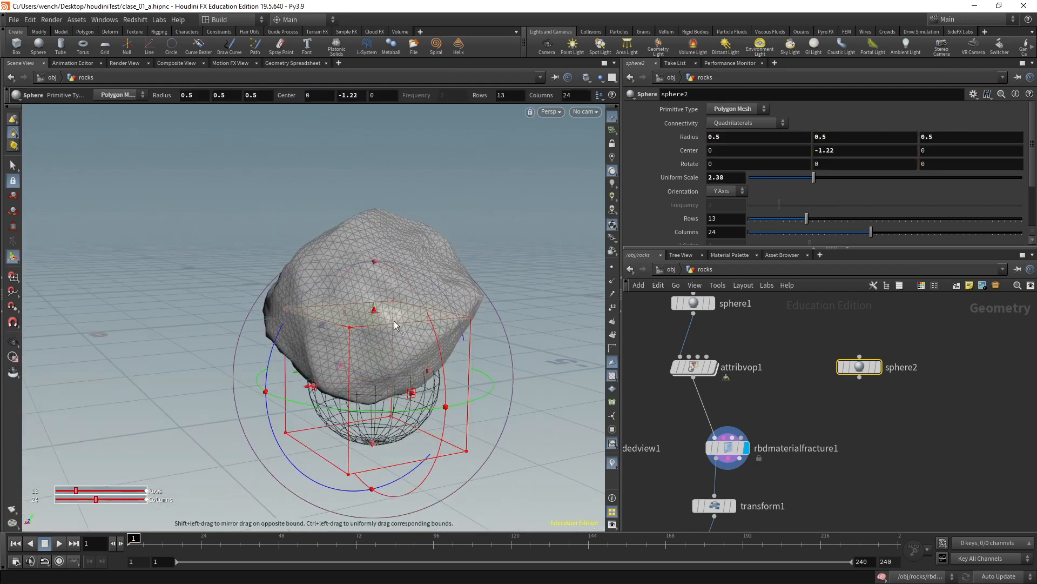
- Flatten sphere2 vertically to a Y radius of about 0.32 and undo the extra bounding-box change
{"action": "left_click_drag", "start_coordinate": [393, 315], "coordinate": [394, 418]}
{"action": "key", "text": "ctrl+z"}
{"action": "key", "text": "ctrl+z"}
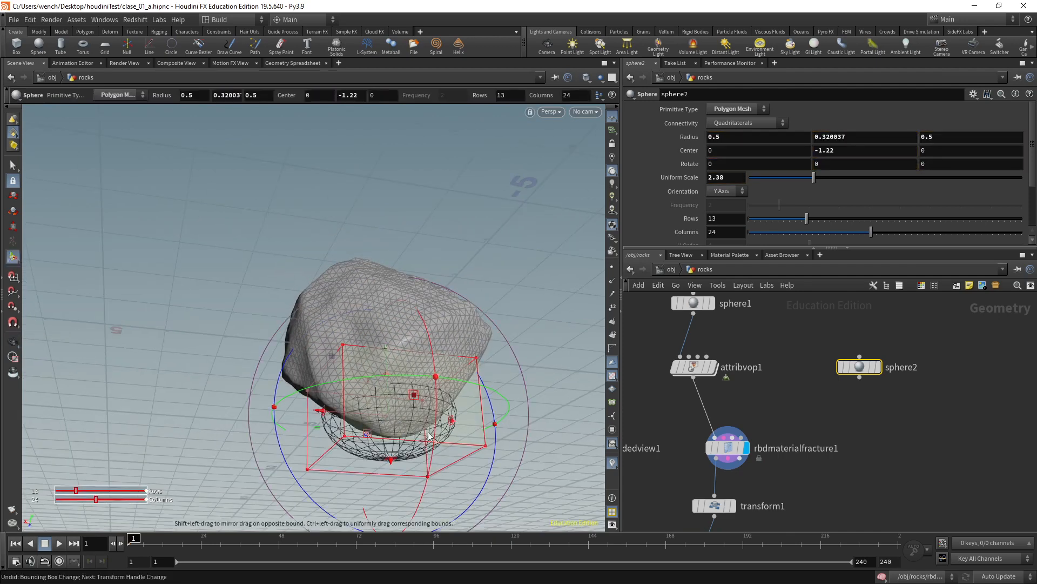
- Add a Scatter node fed by sphere2
{"action": "scroll", "coordinate": [935, 403], "scroll_direction": "up", "scroll_amount": 2}
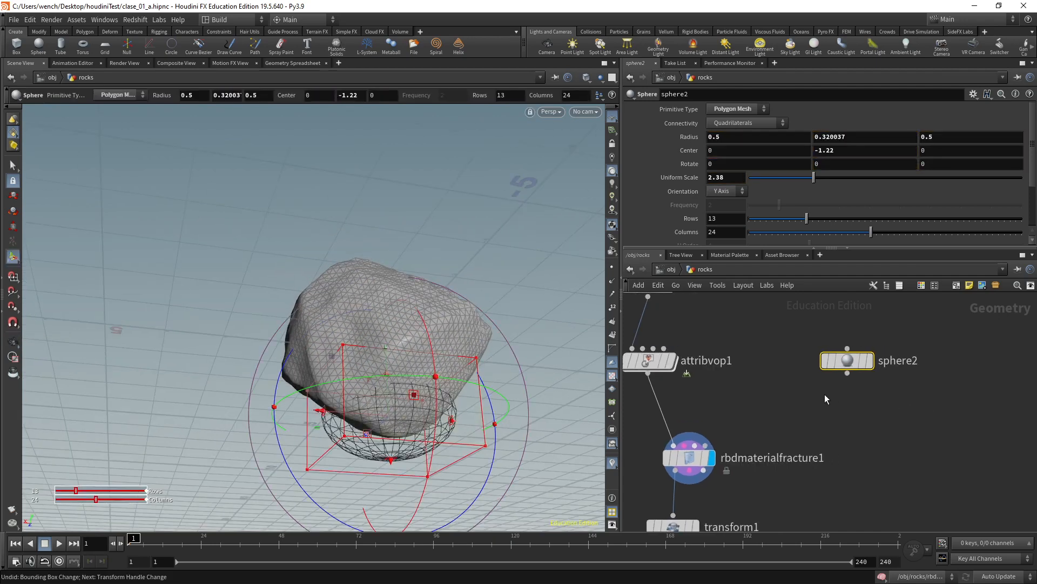
{"action": "key", "text": "Tab"}
{"action": "type", "text": "scatt"}
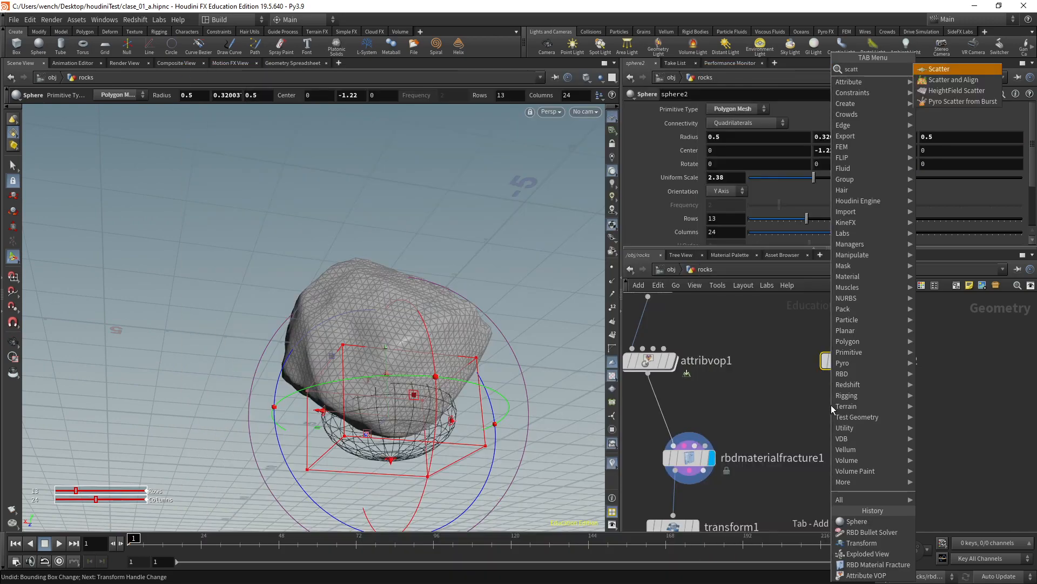
{"action": "key", "text": "Return"}
{"action": "left_click", "coordinate": [831, 404]}
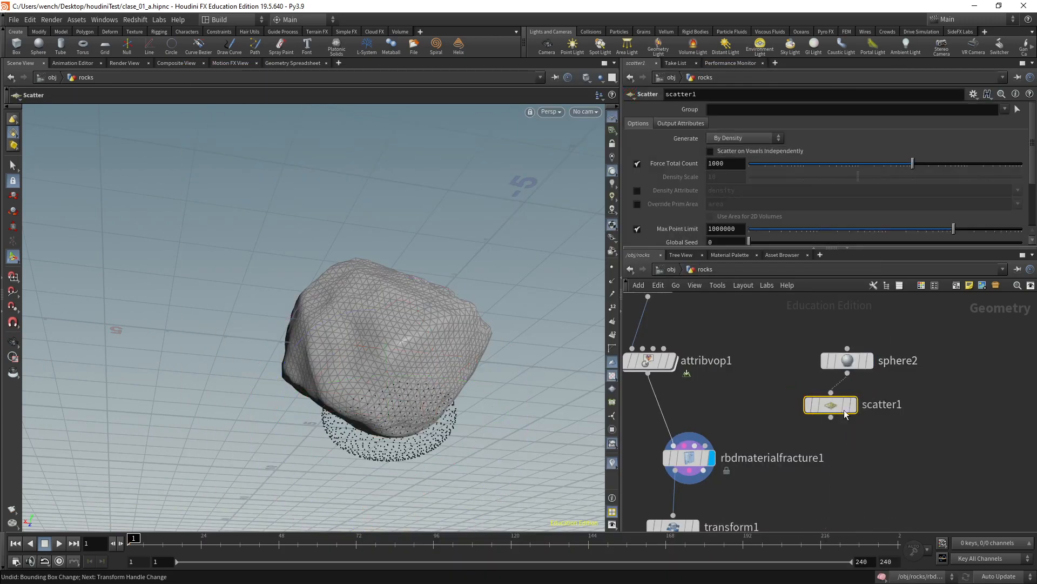
- Display scatter1, inspect its points, and align the node directly beneath sphere2
{"action": "left_click", "coordinate": [854, 405]}
{"action": "key", "text": "Escape"}
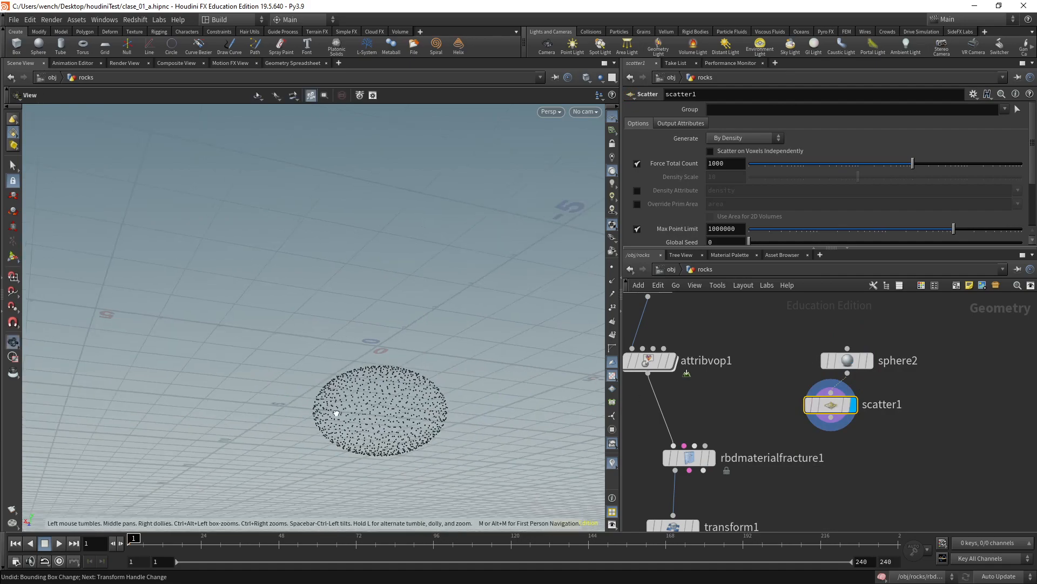
{"action": "key", "text": "space+g"}
{"action": "left_click_drag", "start_coordinate": [384, 419], "coordinate": [379, 396]}
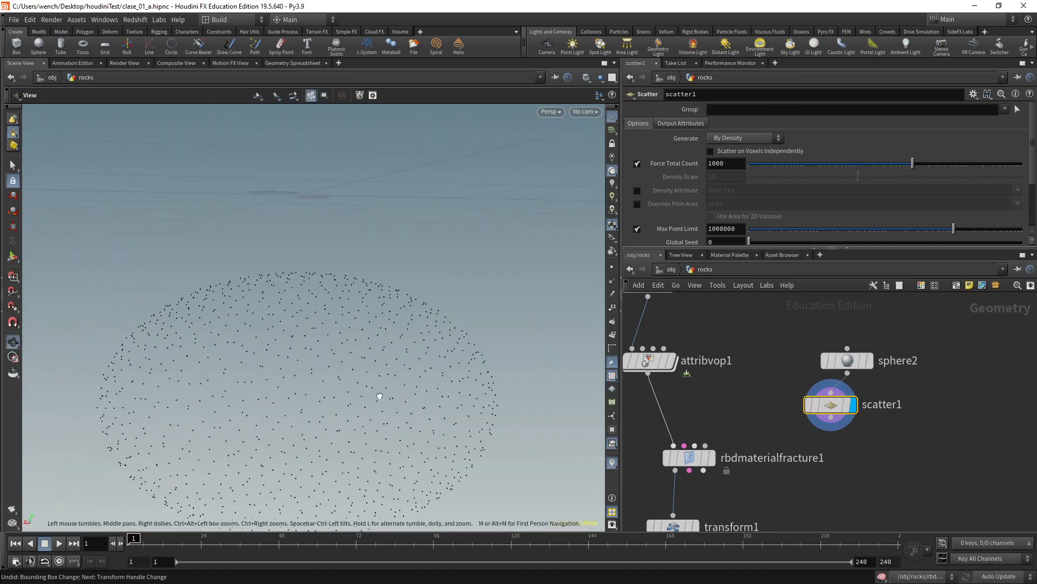
{"action": "scroll", "coordinate": [379, 396], "scroll_direction": "down", "scroll_amount": 3}
{"action": "key", "text": "Return"}
{"action": "left_click_drag", "start_coordinate": [830, 406], "coordinate": [847, 419]}
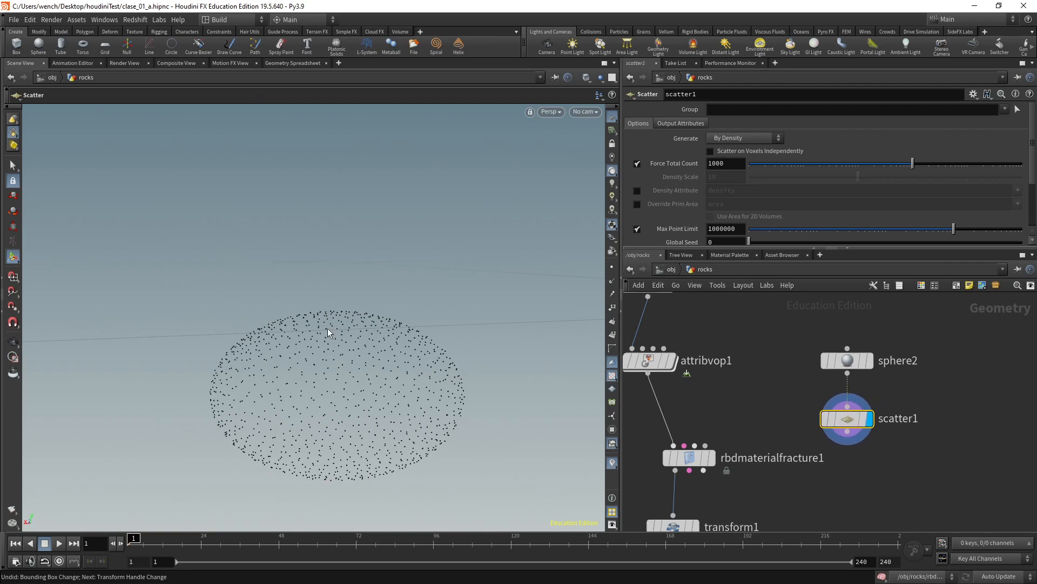
- Move sphere2 aside and insert a Volume node between it and scatter1
{"action": "left_click", "coordinate": [847, 360]}
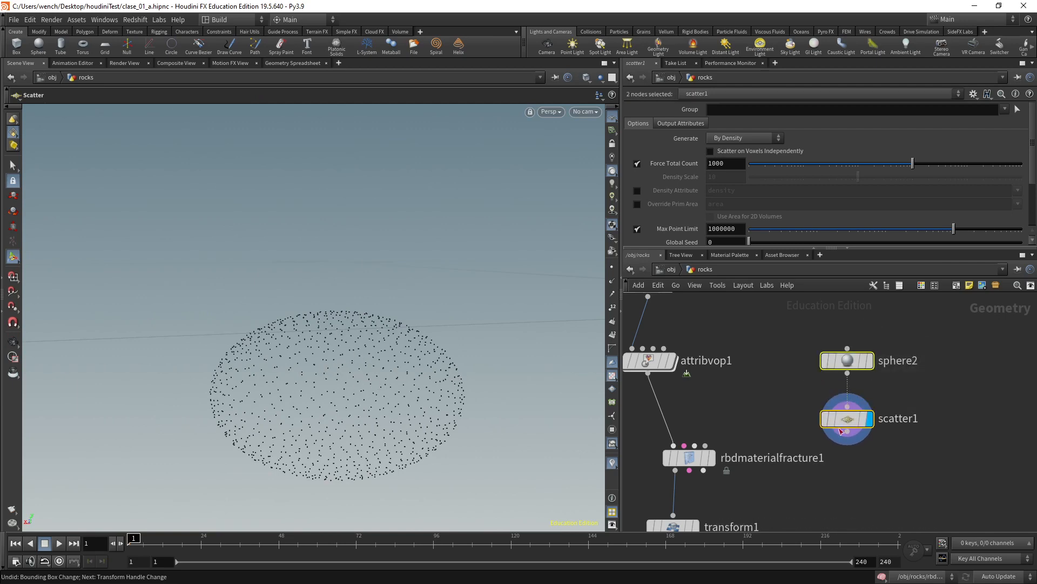
{"action": "left_click_drag", "start_coordinate": [847, 360], "coordinate": [914, 340]}
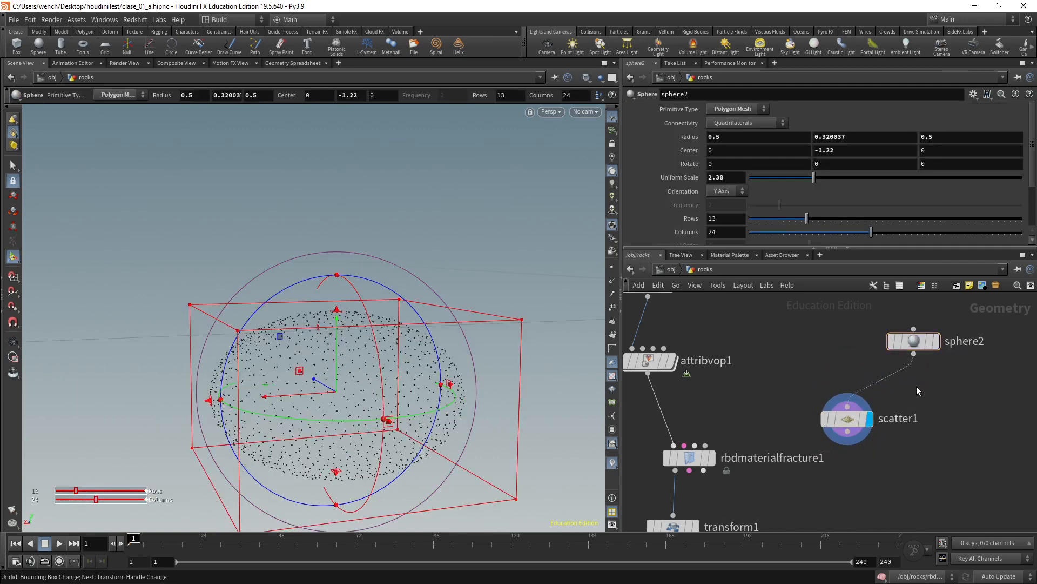
{"action": "key", "text": "Tab"}
{"action": "type", "text": "volu"}
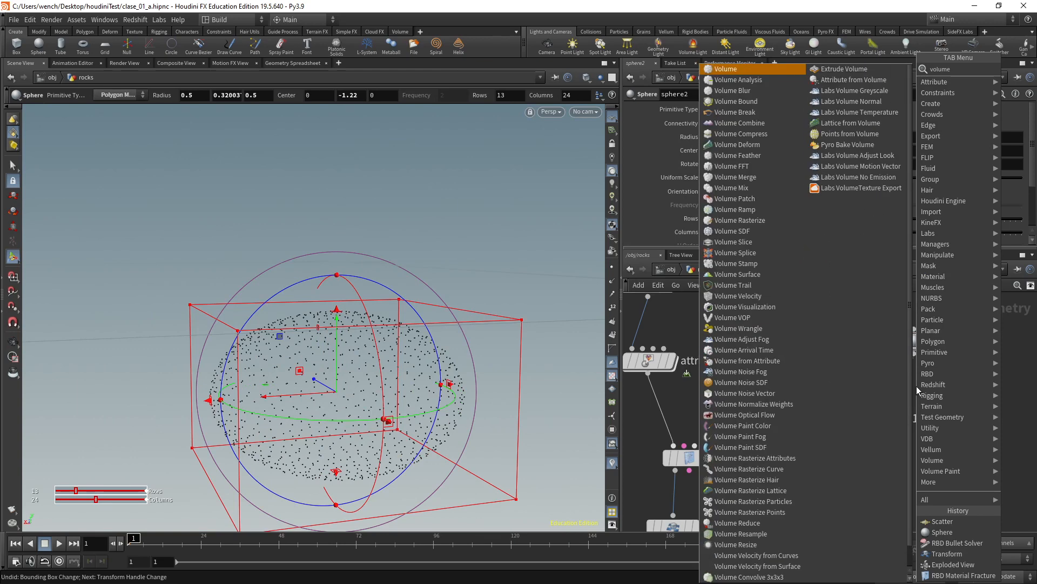
{"action": "key", "text": "Return"}
{"action": "left_click", "coordinate": [878, 382]}
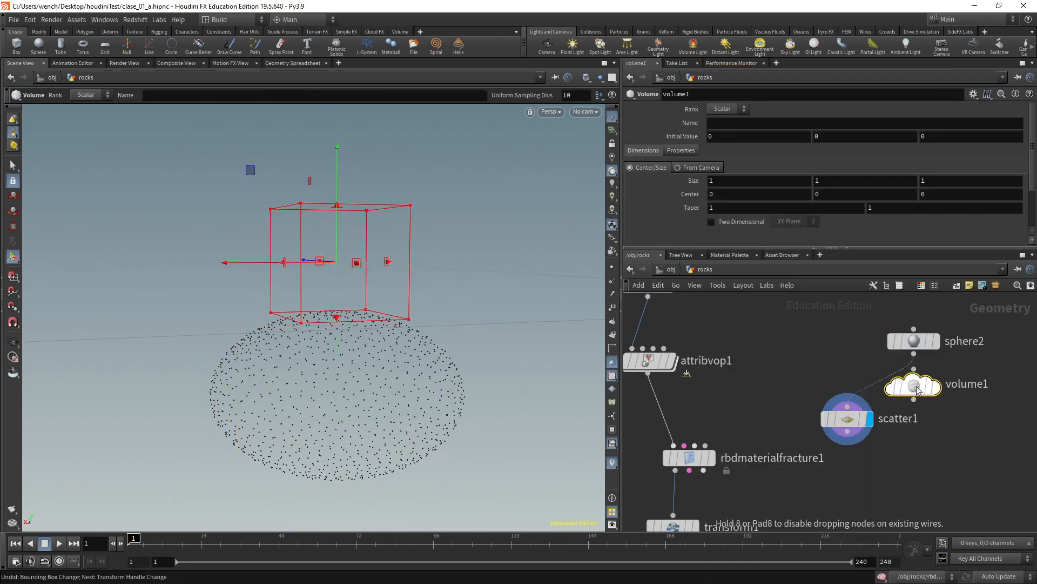
{"action": "left_click_drag", "start_coordinate": [972, 434], "coordinate": [851, 467]}
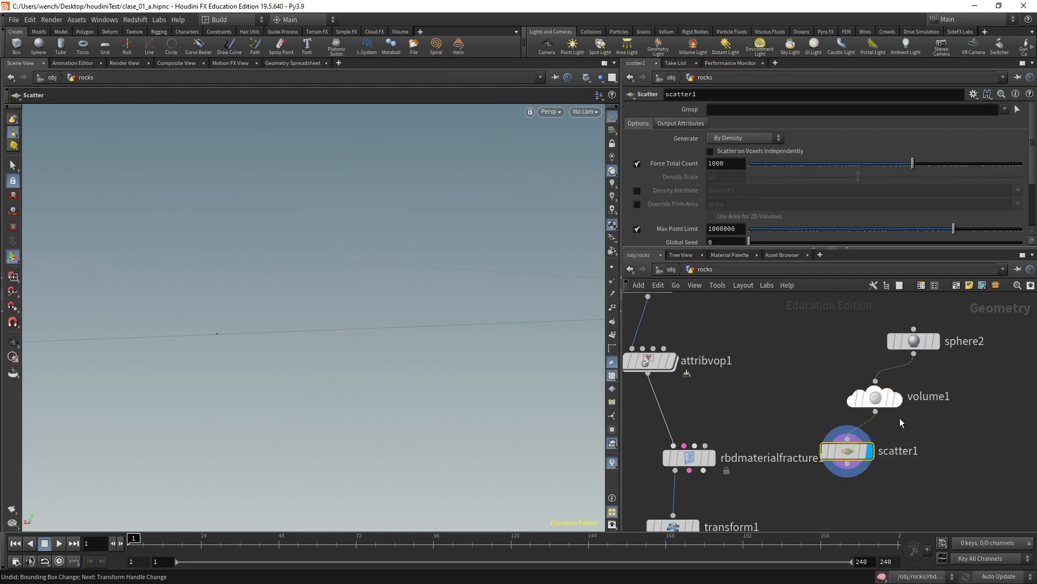
- Display volume1 and set the first component of its initial value to 1
{"action": "left_click", "coordinate": [896, 400]}
{"action": "left_click", "coordinate": [882, 403]}
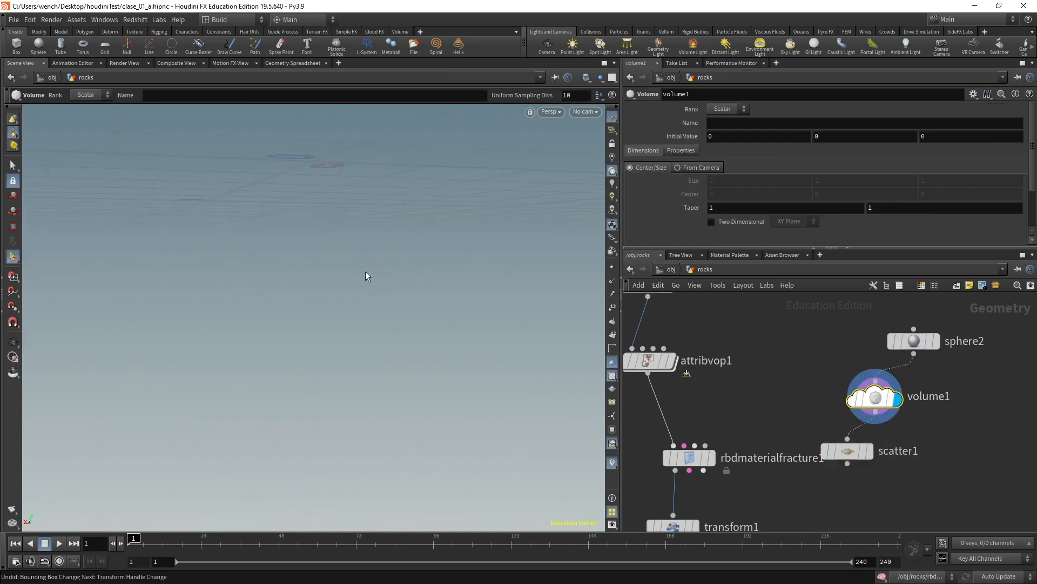
{"action": "key", "text": "Return"}
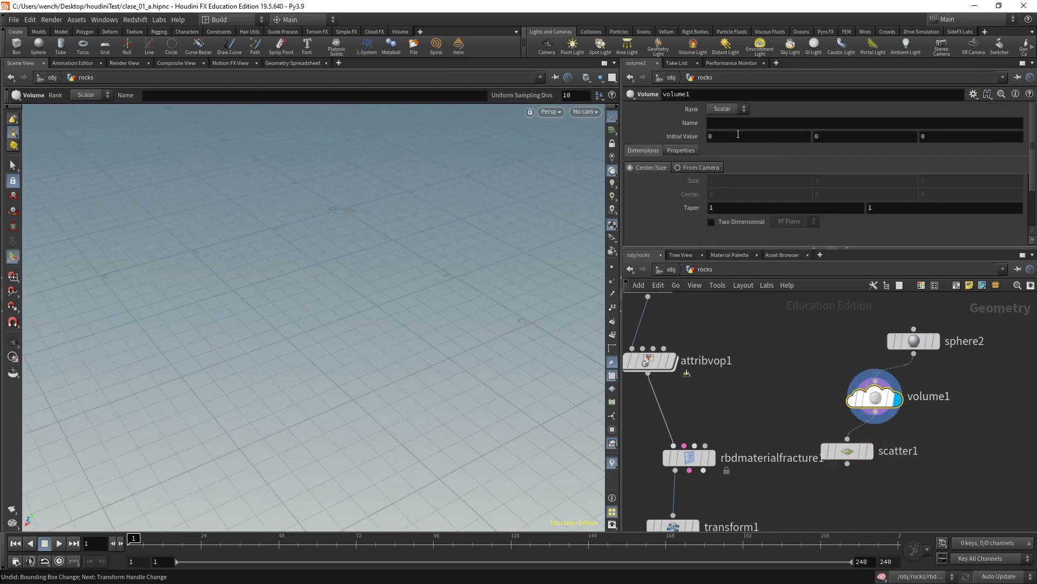
{"action": "left_click", "coordinate": [723, 138]}
{"action": "type", "text": "1"}
{"action": "left_click", "coordinate": [828, 137]}
{"action": "left_click_drag", "start_coordinate": [330, 258], "coordinate": [389, 220], "text": "alt"}
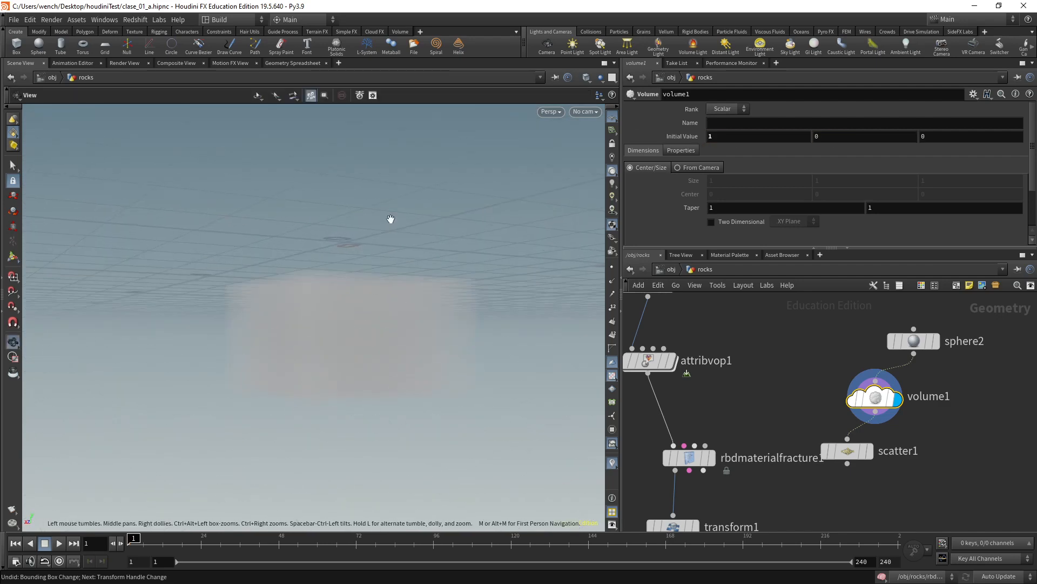
- Display scatter1 to inspect the points generated from the volume, and delete volume1
{"action": "left_click", "coordinate": [874, 451]}
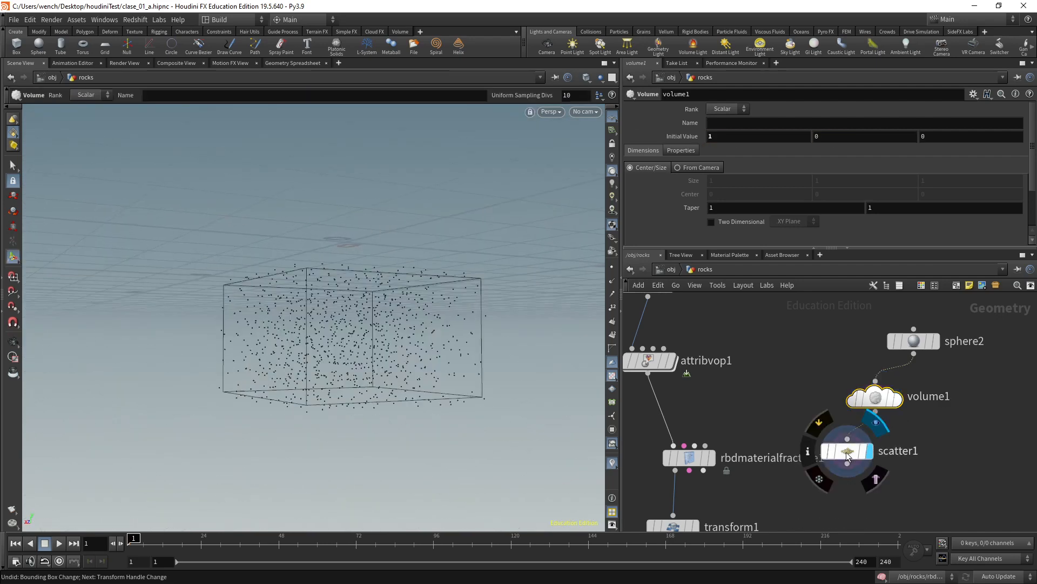
{"action": "left_click", "coordinate": [846, 452]}
{"action": "left_click_drag", "start_coordinate": [414, 346], "coordinate": [344, 293]}
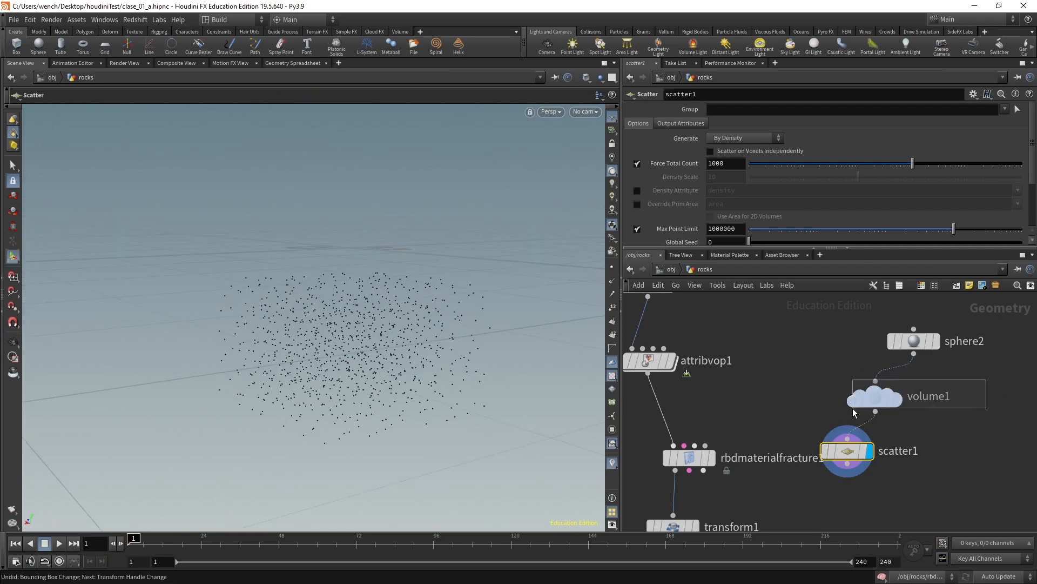
{"action": "left_click", "coordinate": [880, 398]}
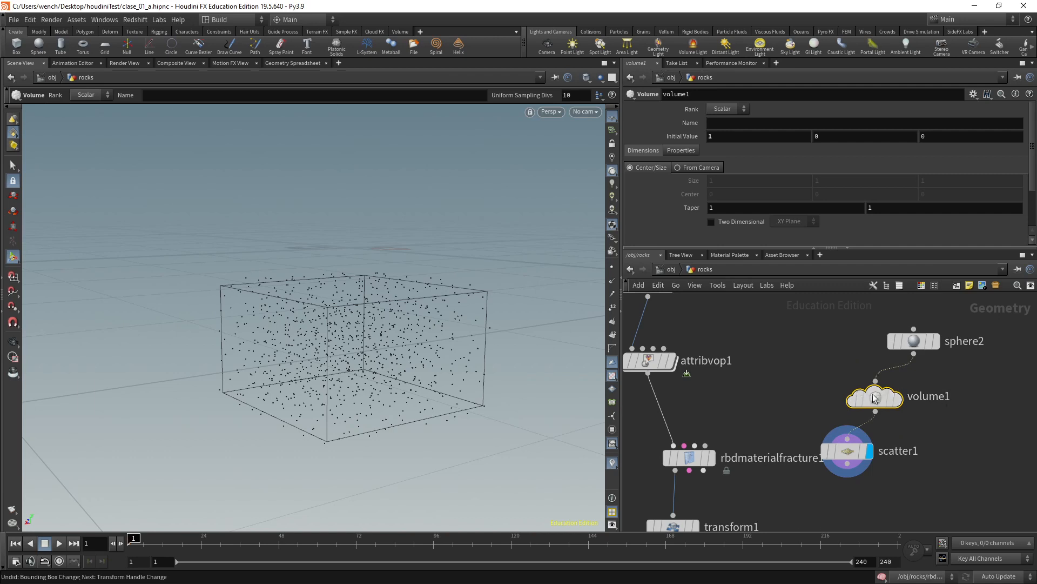
{"action": "key", "text": "Delete"}
- Insert a VDB from Polygons node between sphere2 and scatter1
{"action": "middle_click_drag", "start_coordinate": [935, 397], "coordinate": [874, 394]}
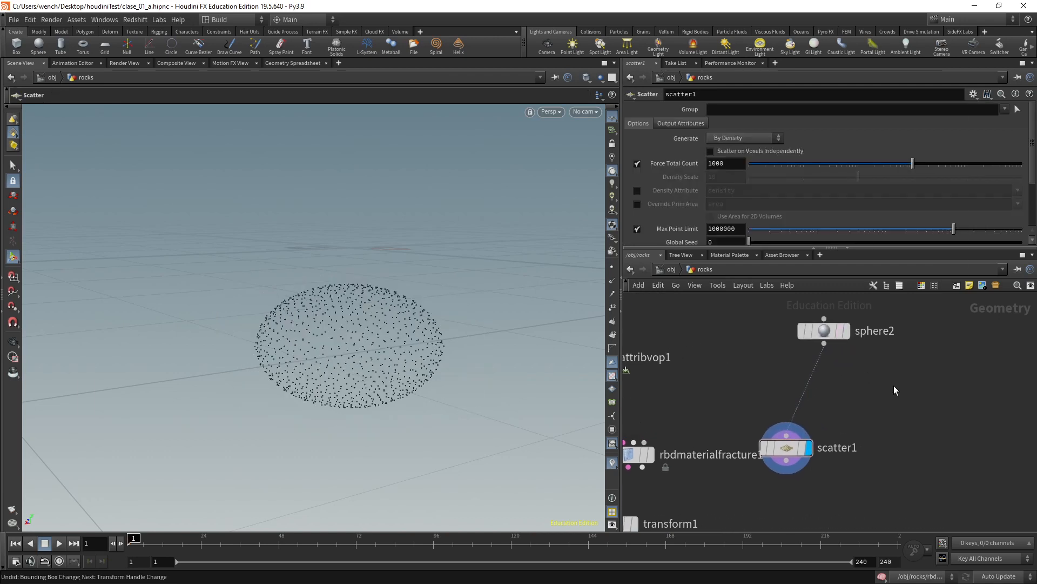
{"action": "key", "text": "Tab"}
{"action": "type", "text": "vdbf"}
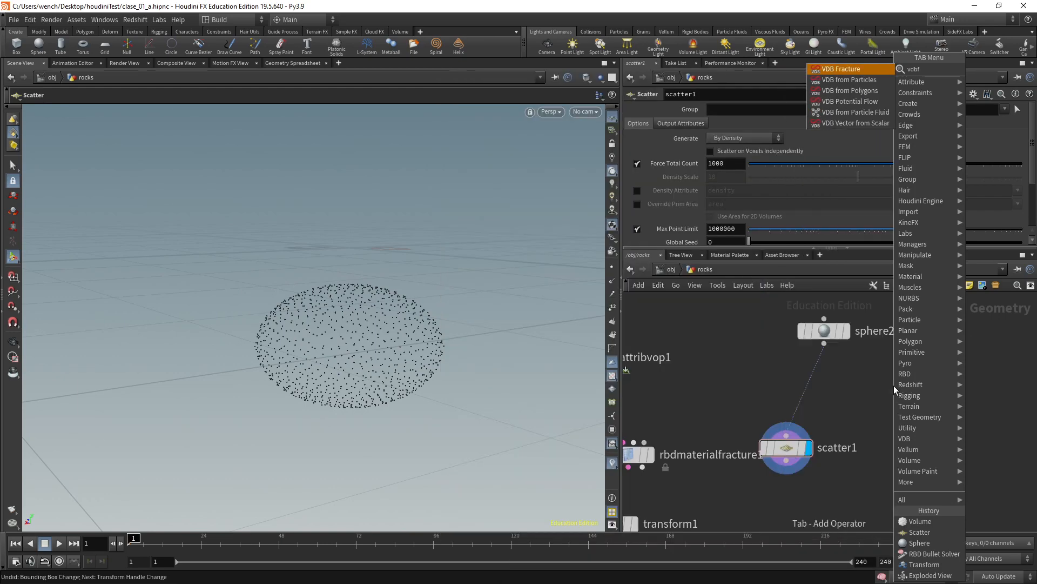
{"action": "type", "text": "rp"}
{"action": "key", "text": "Down"}
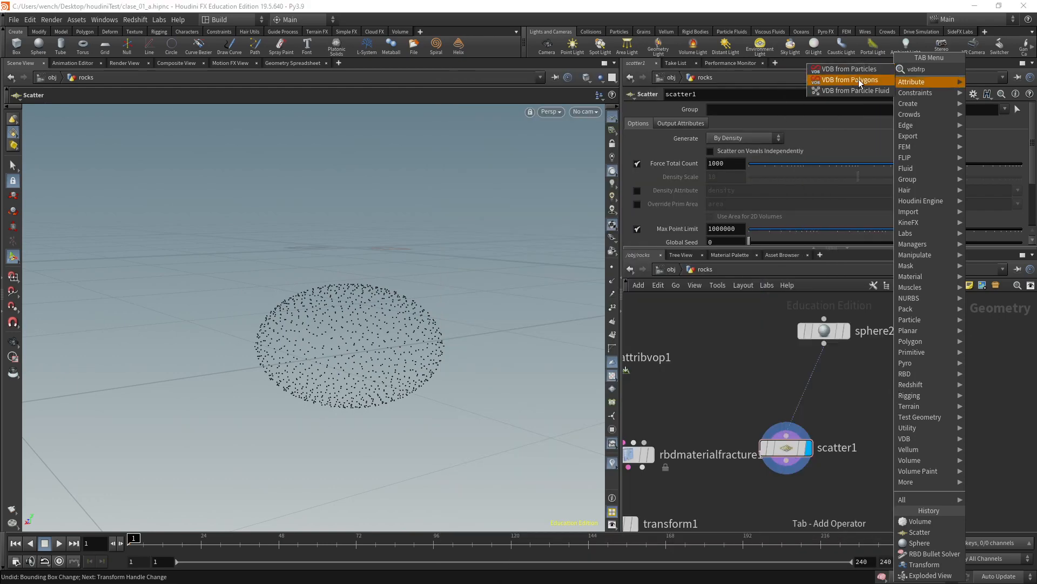
{"action": "key", "text": "Return"}
{"action": "left_click", "coordinate": [820, 387]}
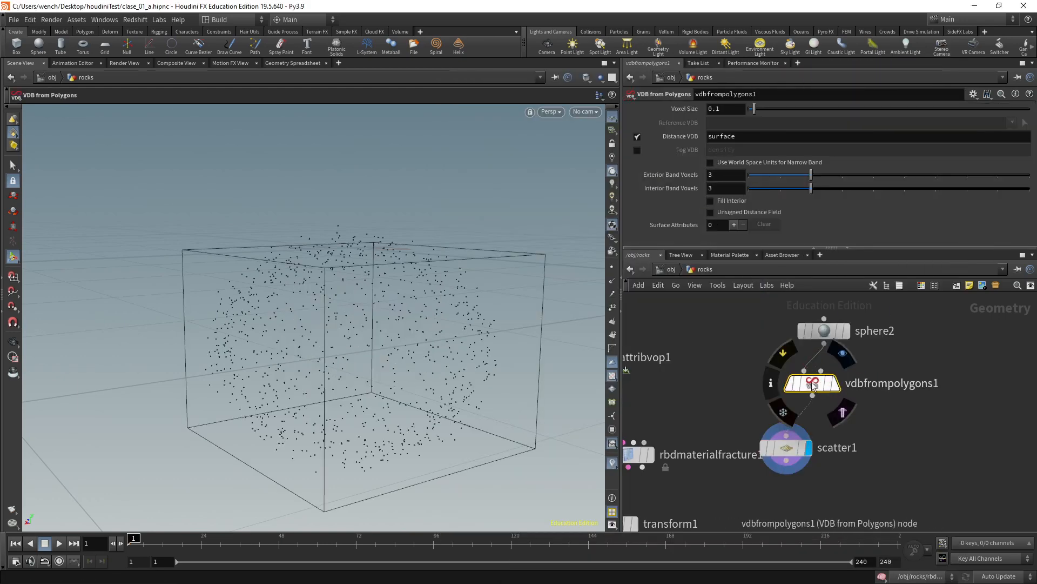
- Inspect the scattered points, display vdbfrompolygons1, and align sphere2 directly above it
{"action": "key", "text": "Escape"}
{"action": "left_click_drag", "start_coordinate": [413, 301], "coordinate": [393, 250]}
{"action": "key", "text": "Return"}
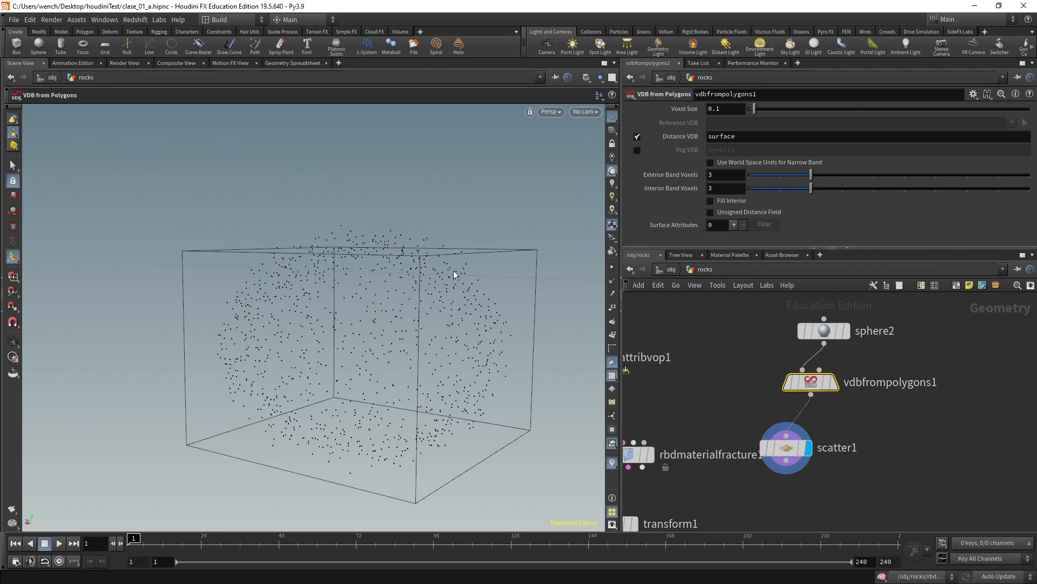
{"action": "left_click_drag", "start_coordinate": [454, 276], "coordinate": [484, 295]}
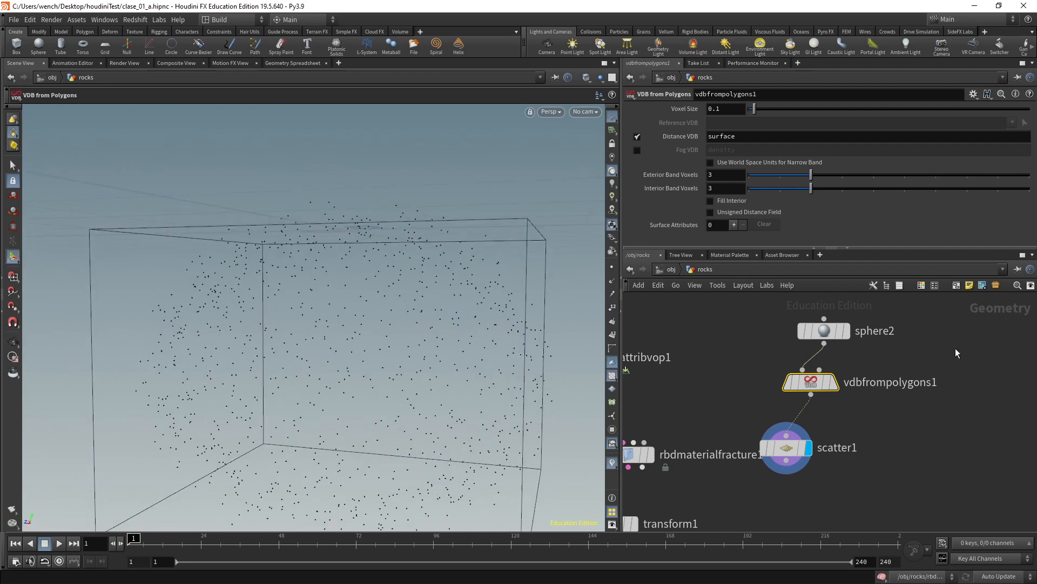
{"action": "left_click_drag", "start_coordinate": [812, 406], "coordinate": [813, 405]}
{"action": "mouse_move", "coordinate": [838, 381]}
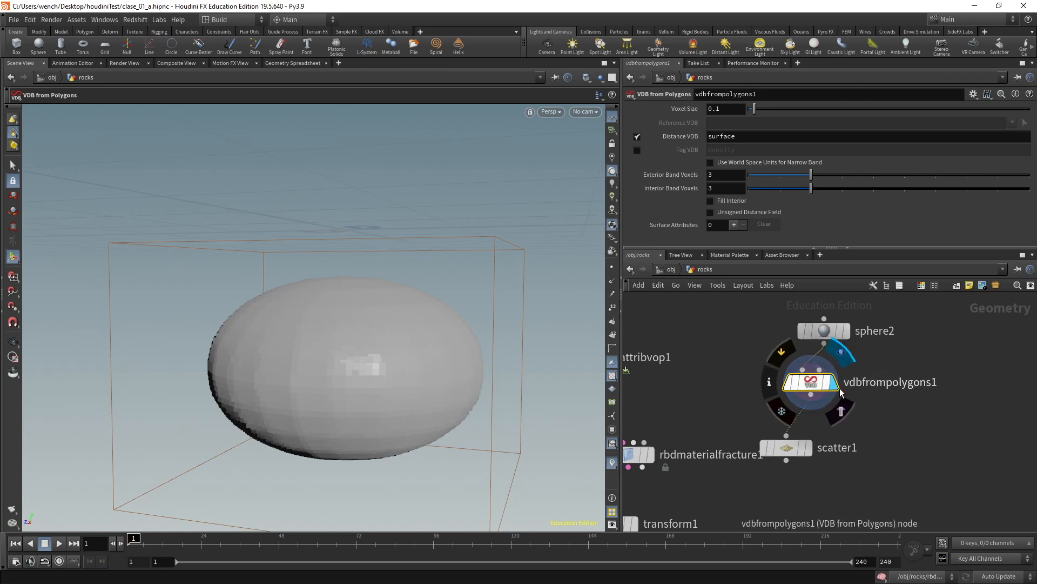
{"action": "mouse_move", "coordinate": [819, 335]}
{"action": "left_click_drag", "start_coordinate": [819, 335], "coordinate": [807, 329]}
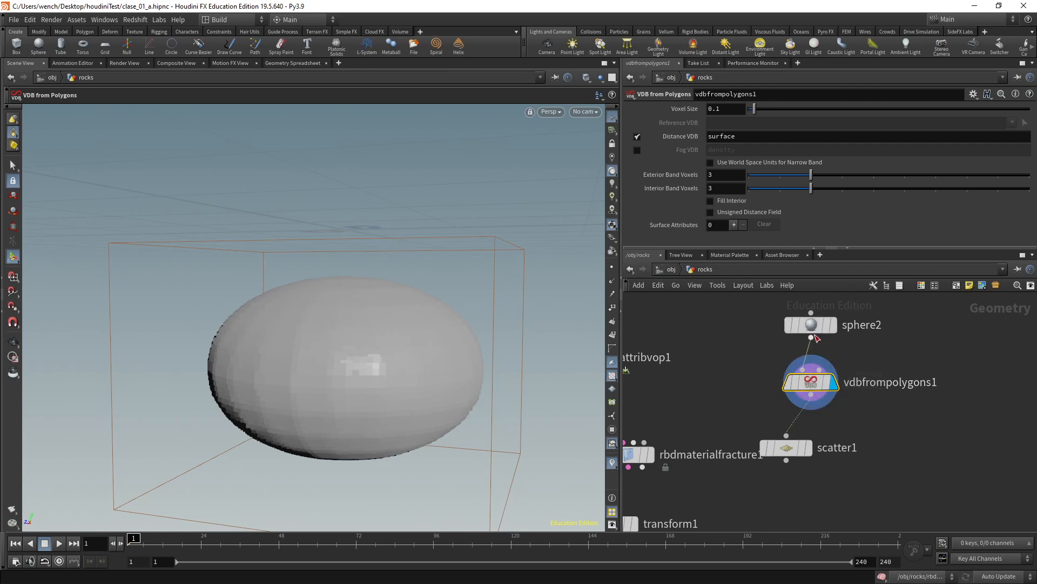
{"action": "left_click_drag", "start_coordinate": [793, 407], "coordinate": [793, 405]}
{"action": "mouse_move", "coordinate": [829, 398]}
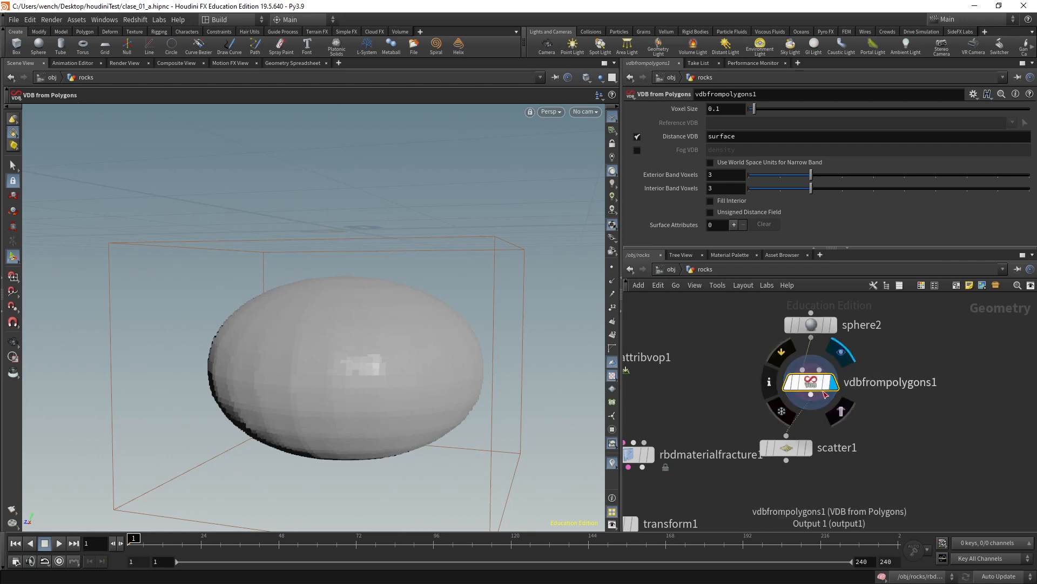
- Switch vdbfrompolygons1 from Distance VDB to Fog VDB output, display scatter1 and align it directly below the VDB node
{"action": "left_click", "coordinate": [637, 137]}
{"action": "left_click", "coordinate": [637, 151]}
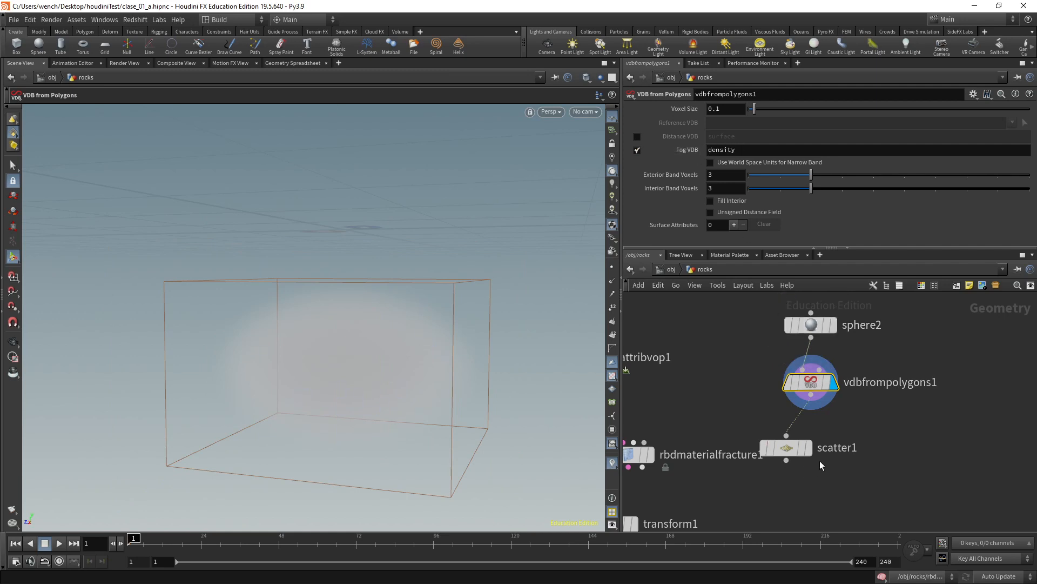
{"action": "left_click", "coordinate": [805, 452]}
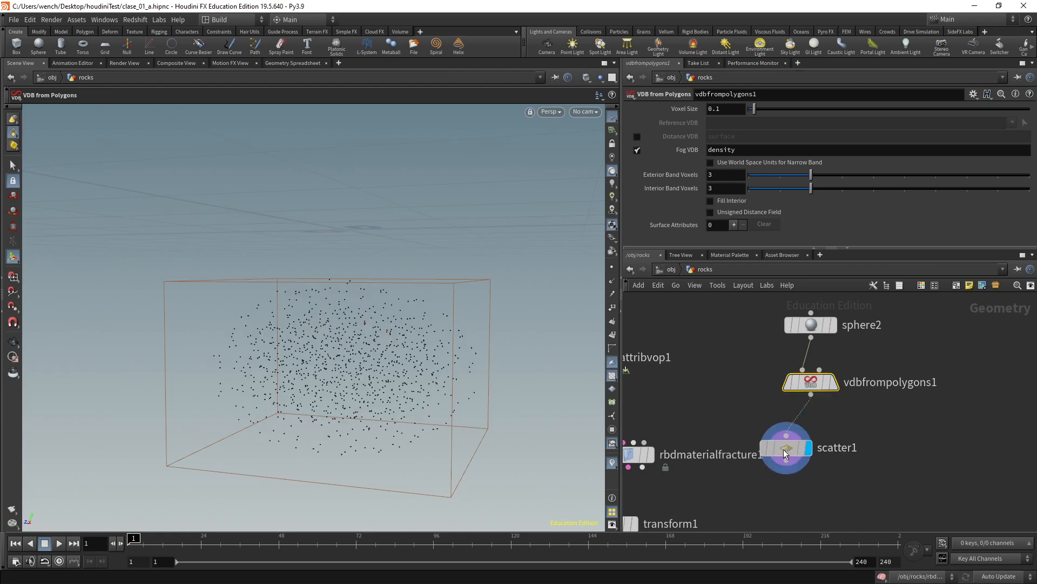
{"action": "left_click_drag", "start_coordinate": [794, 448], "coordinate": [819, 442]}
{"action": "key", "text": "Escape"}
{"action": "left_click_drag", "start_coordinate": [362, 330], "coordinate": [352, 359]}
{"action": "key", "text": "Return"}
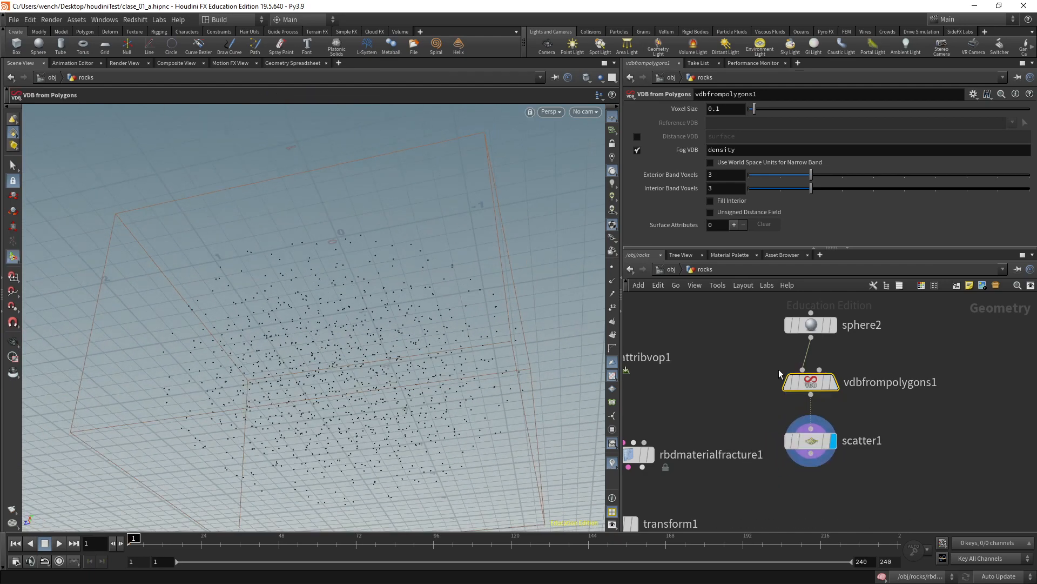
- Force scatter1's total count to 50 and move the sphere2, vdbfrompolygons1 and scatter1 chain higher in the network
{"action": "key", "text": "h"}
{"action": "double_click", "coordinate": [841, 381]}
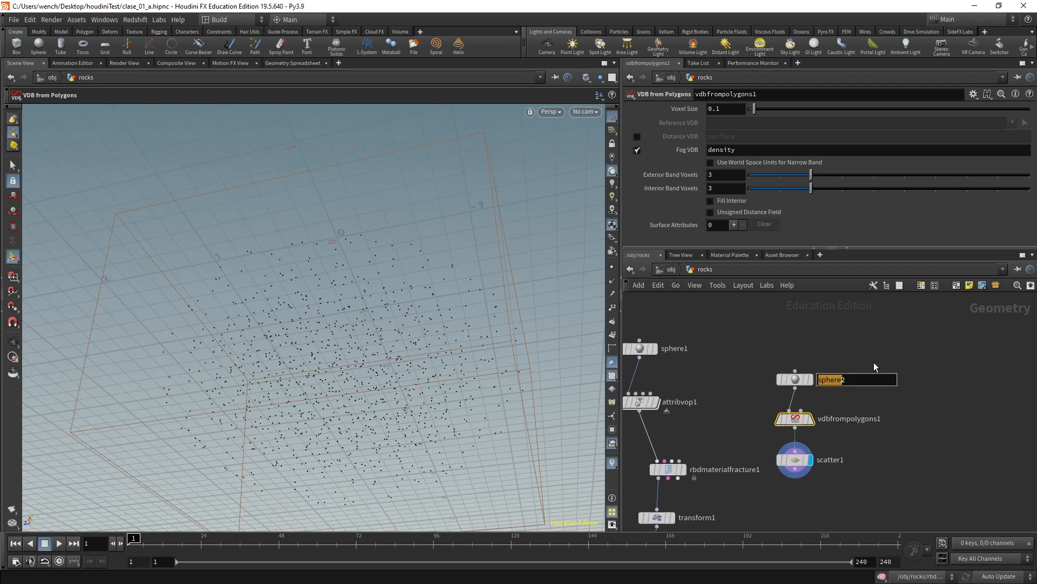
{"action": "left_click_drag", "start_coordinate": [795, 459], "coordinate": [787, 418], "text": "shift"}
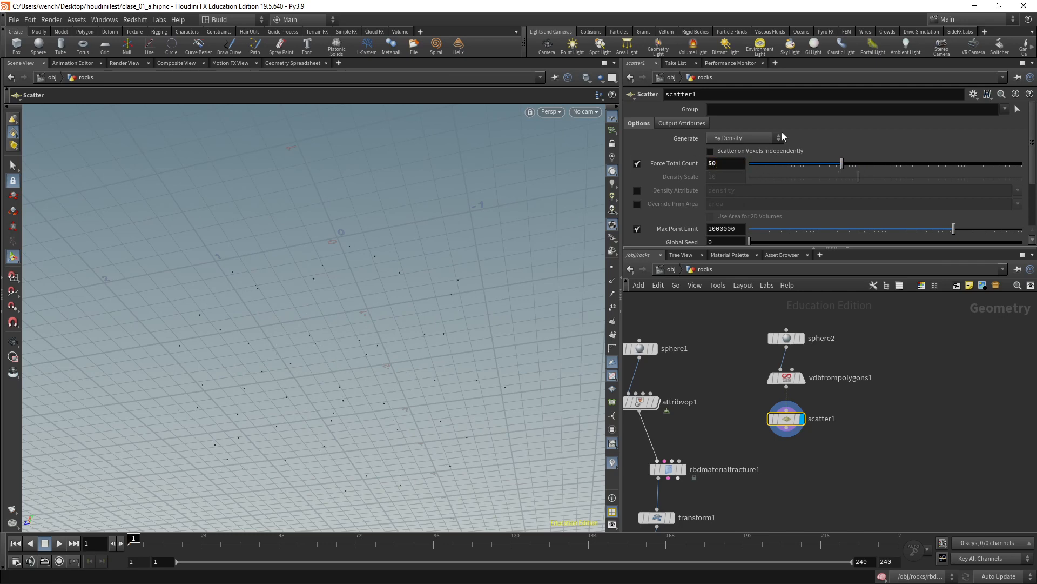
- Connect scatter1's output to the fourth input of rbdmaterialfracture1, then display and select the fracture node
{"action": "scroll", "coordinate": [770, 446], "scroll_direction": "up", "scroll_amount": 3}
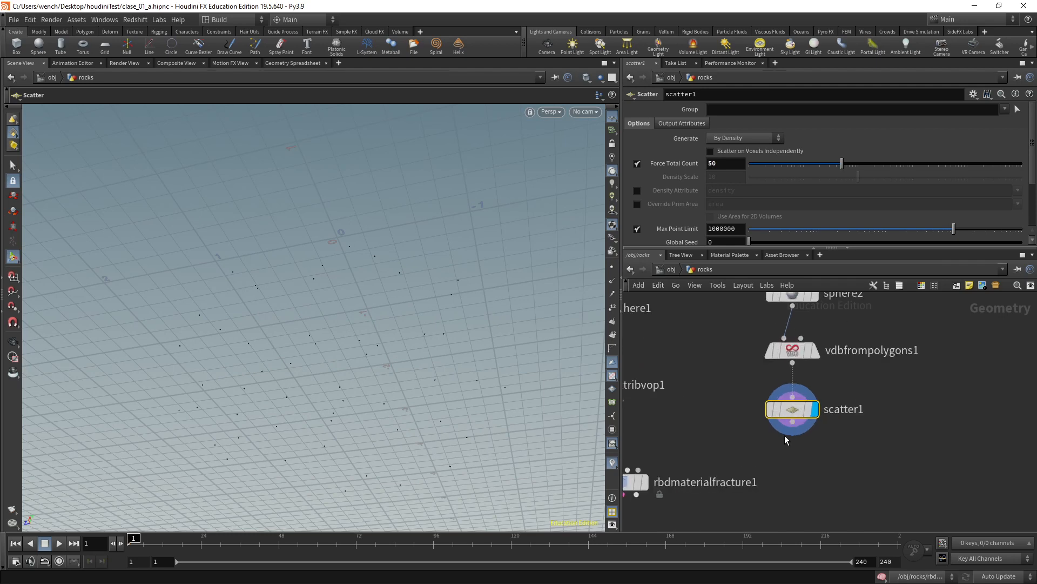
{"action": "left_click", "coordinate": [856, 412]}
{"action": "left_click", "coordinate": [716, 458]}
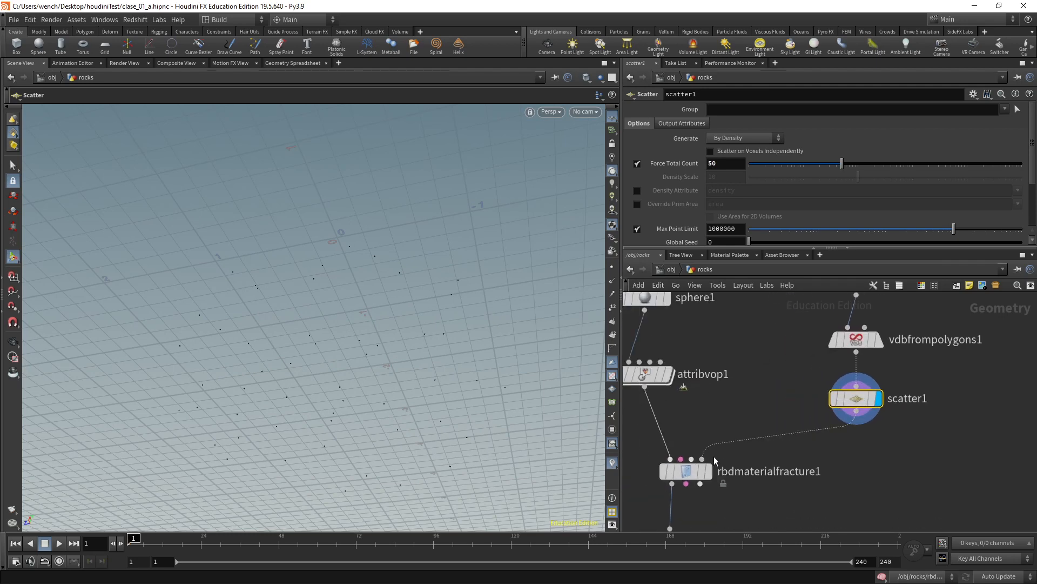
{"action": "mouse_move", "coordinate": [708, 471]}
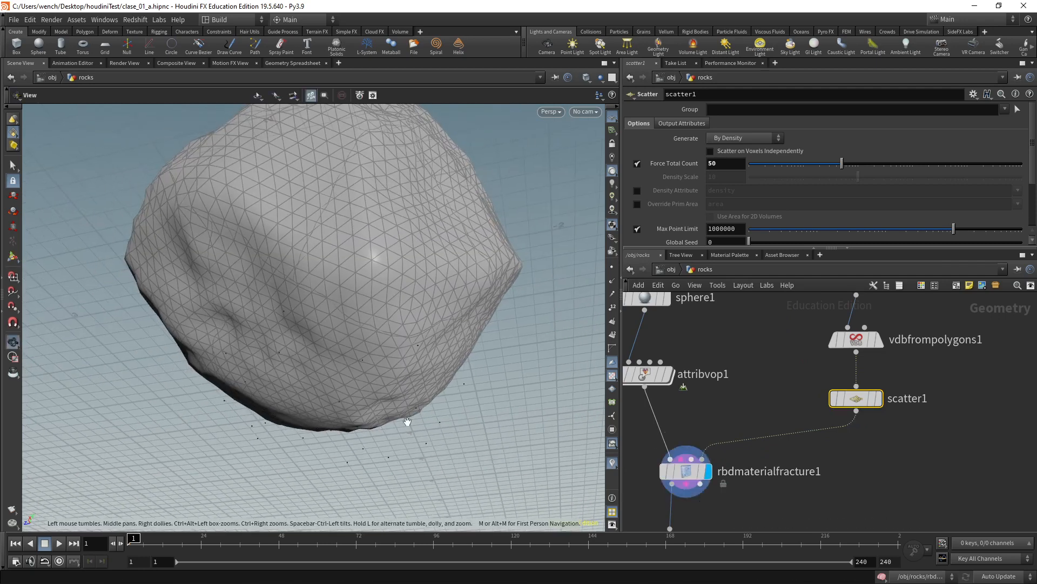
{"action": "left_click", "coordinate": [693, 476]}
- Review the cell point settings of rbdmaterialfracture1's primary fracture and examine the fractured rock from several sides
{"action": "scroll", "coordinate": [702, 162], "scroll_direction": "down", "scroll_amount": 1}
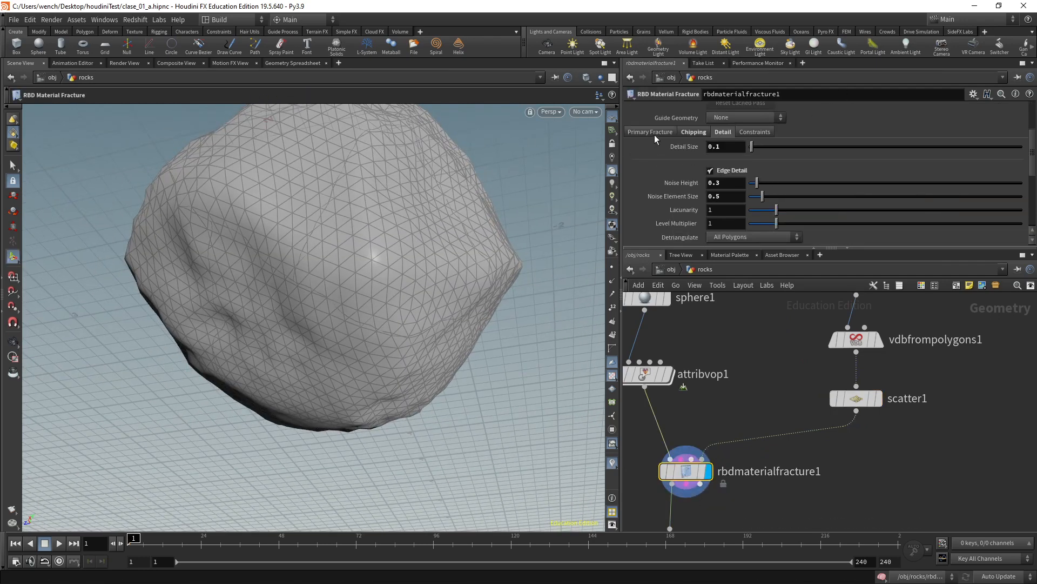
{"action": "left_click", "coordinate": [673, 136]}
{"action": "scroll", "coordinate": [750, 187], "scroll_direction": "down", "scroll_amount": 5}
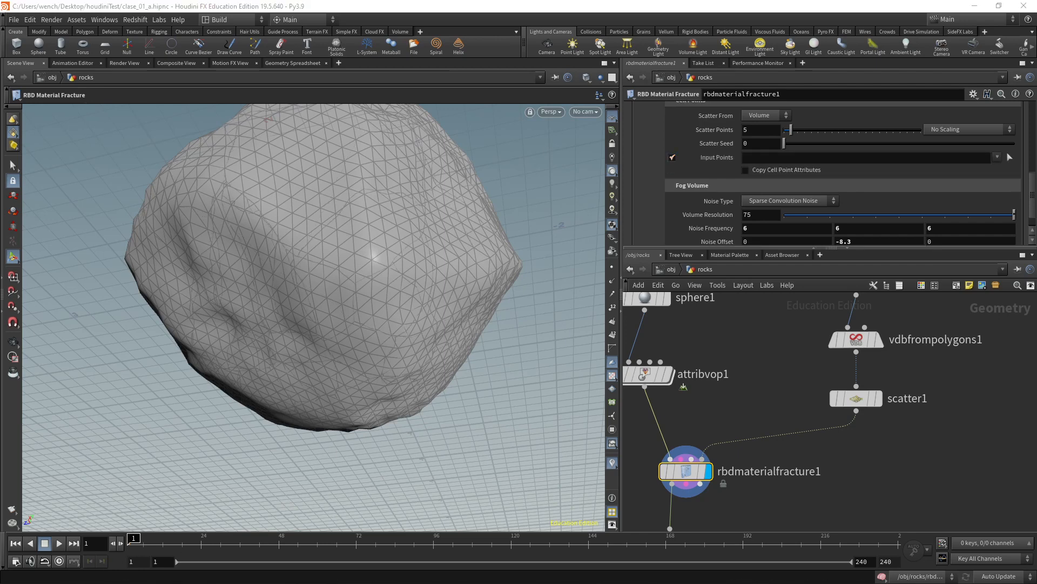
{"action": "key", "text": "Escape"}
{"action": "left_click_drag", "start_coordinate": [270, 371], "coordinate": [336, 316]}
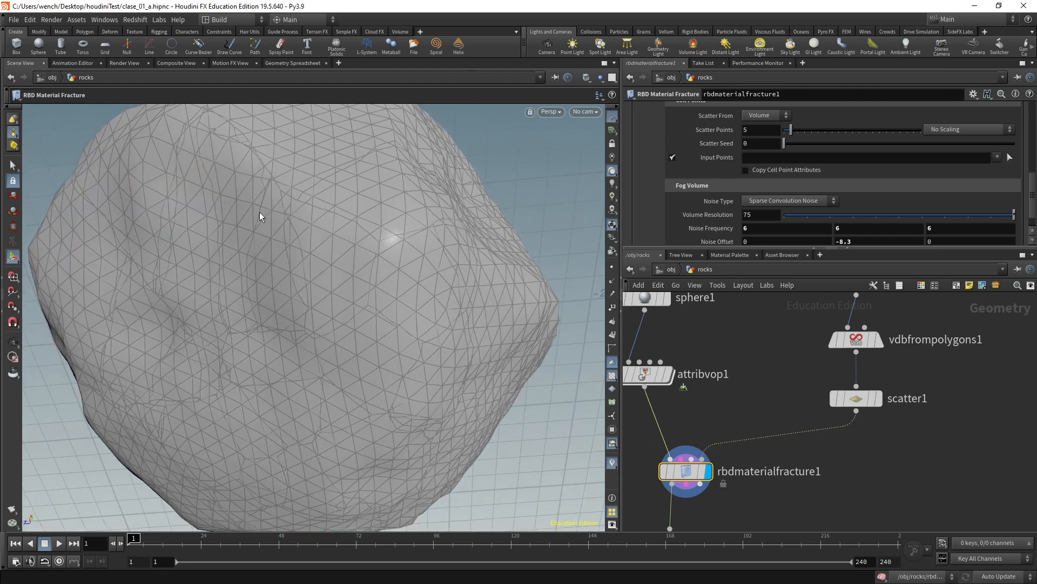
{"action": "left_click_drag", "start_coordinate": [340, 422], "coordinate": [381, 395]}
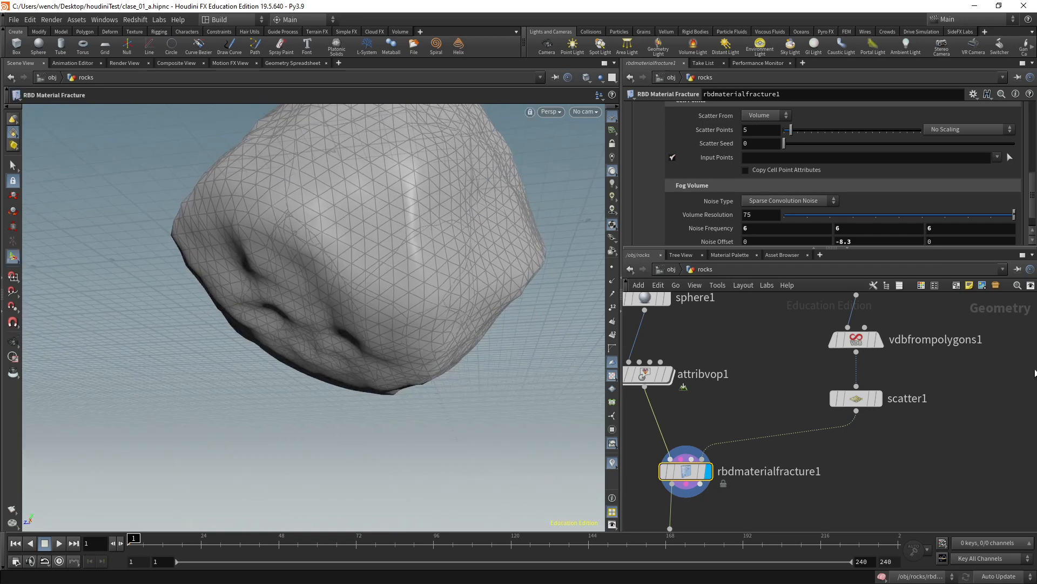
- Select scatter1 and examine where its points lie relative to the underside of the rock
{"action": "scroll", "coordinate": [843, 432], "scroll_direction": "down", "scroll_amount": 2}
{"action": "left_click", "coordinate": [845, 445]}
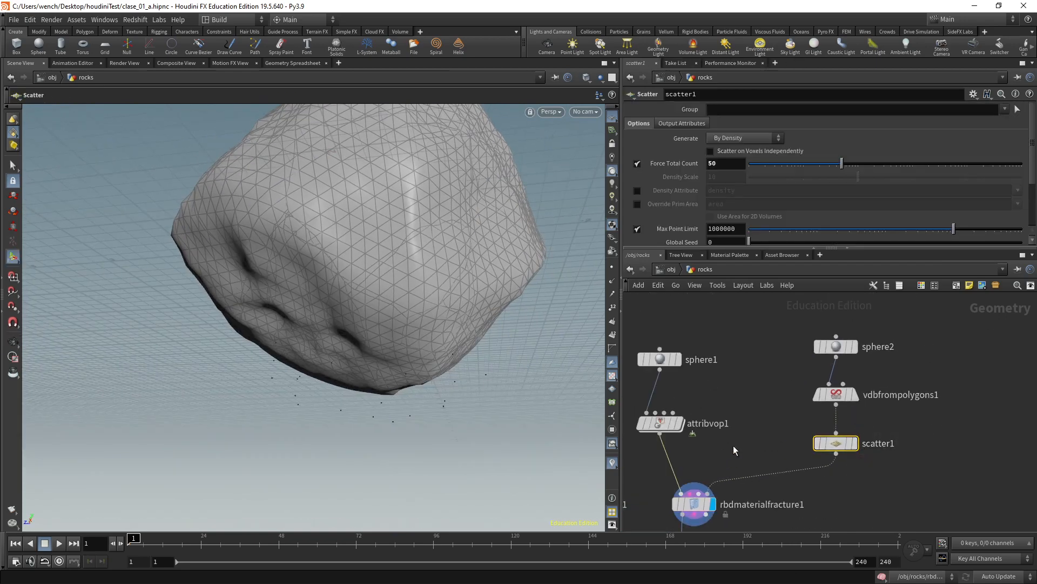
{"action": "scroll", "coordinate": [747, 414], "scroll_direction": "down", "scroll_amount": 3}
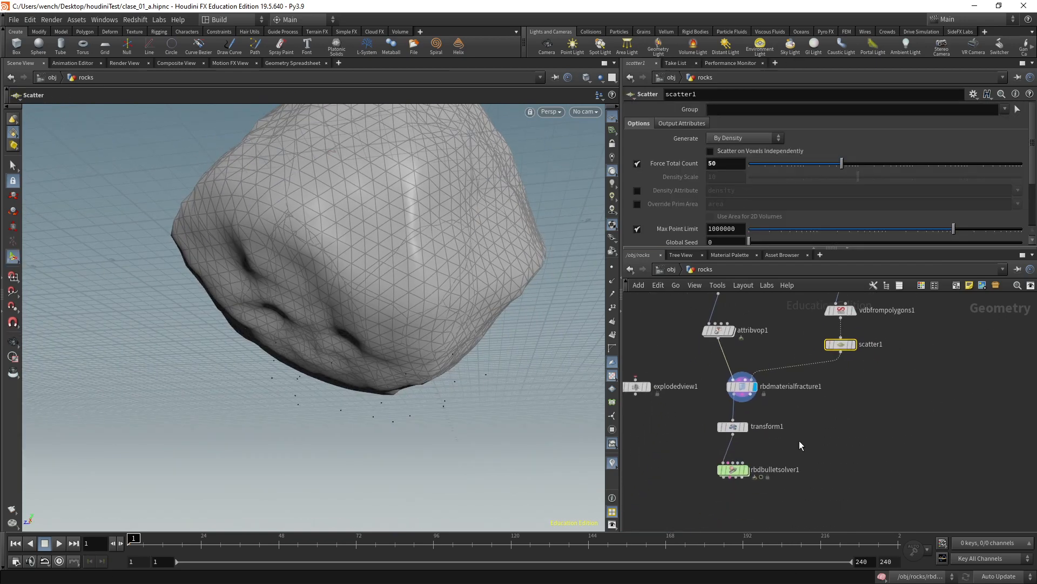
{"action": "key", "text": "Escape"}
{"action": "left_click_drag", "start_coordinate": [475, 259], "coordinate": [458, 261]}
{"action": "key", "text": "Return"}
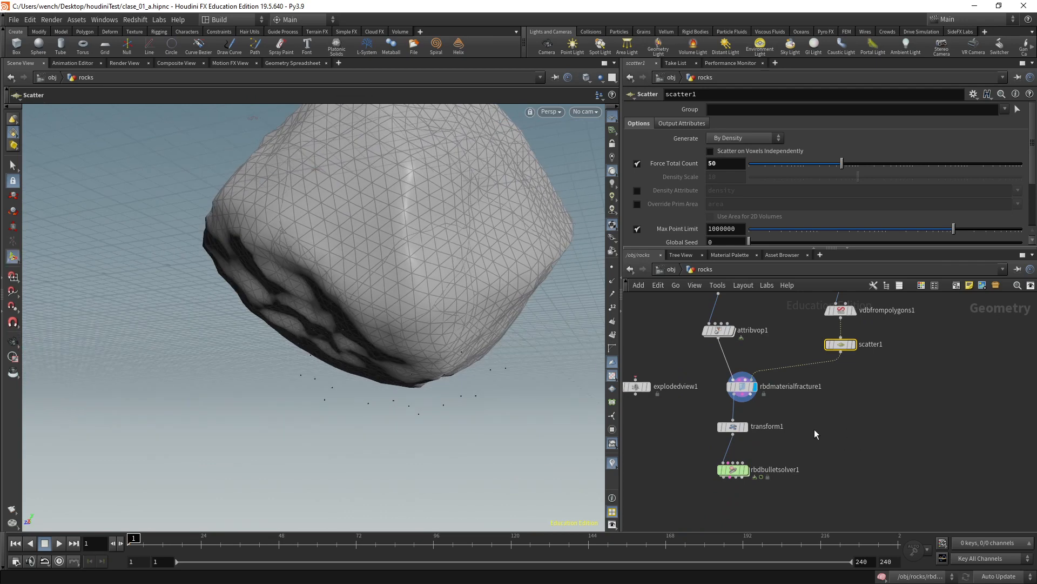
{"action": "scroll", "coordinate": [815, 442], "scroll_direction": "down", "scroll_amount": 2}
{"action": "scroll", "coordinate": [783, 449], "scroll_direction": "up", "scroll_amount": 2}
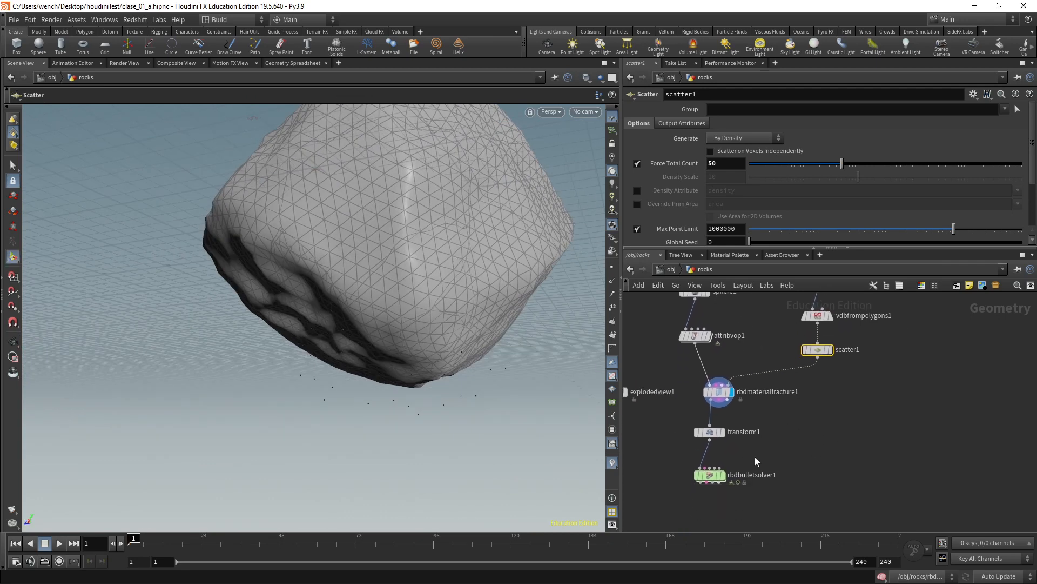
- Display transform1 and examine the raised rock from above
{"action": "left_click", "coordinate": [709, 475]}
{"action": "left_click", "coordinate": [723, 431]}
{"action": "key", "text": "Escape"}
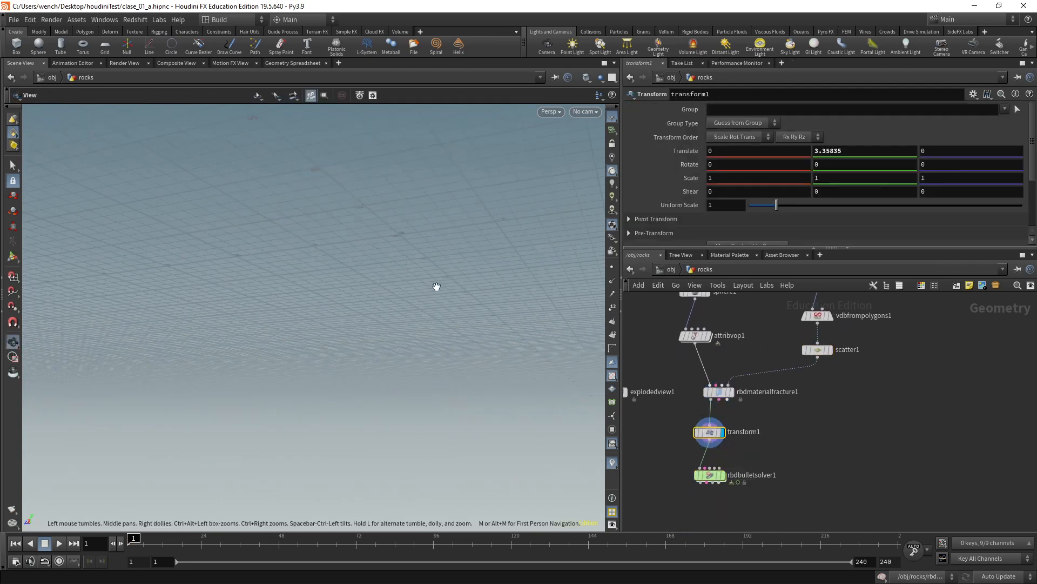
{"action": "left_click_drag", "start_coordinate": [437, 286], "coordinate": [389, 303]}
{"action": "key", "text": "Return"}
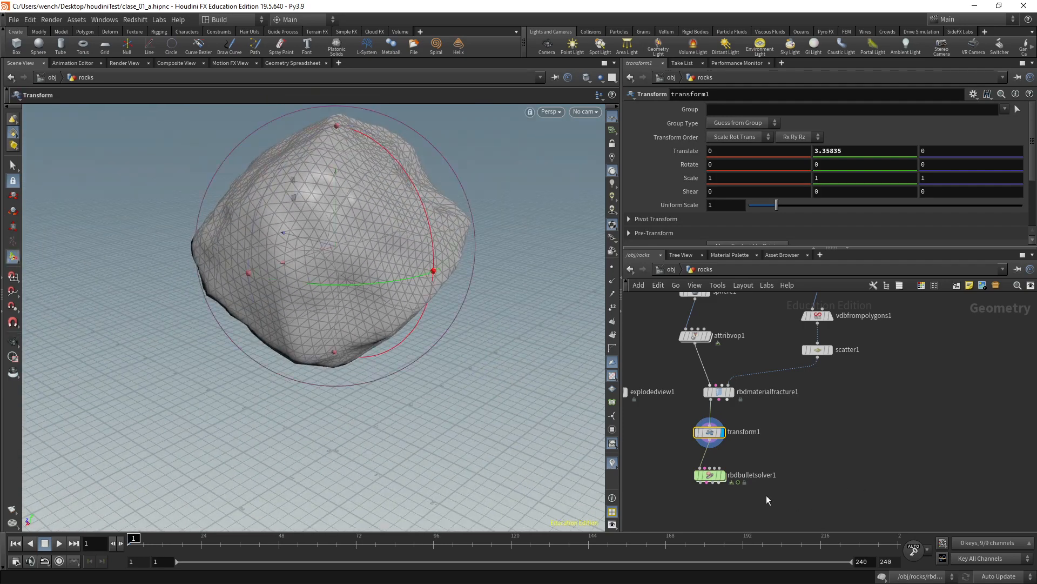
- Display rbdbulletsolver1, play the simulation, examine the breaking pieces at several frames and return to frame 1
{"action": "left_click", "coordinate": [724, 479]}
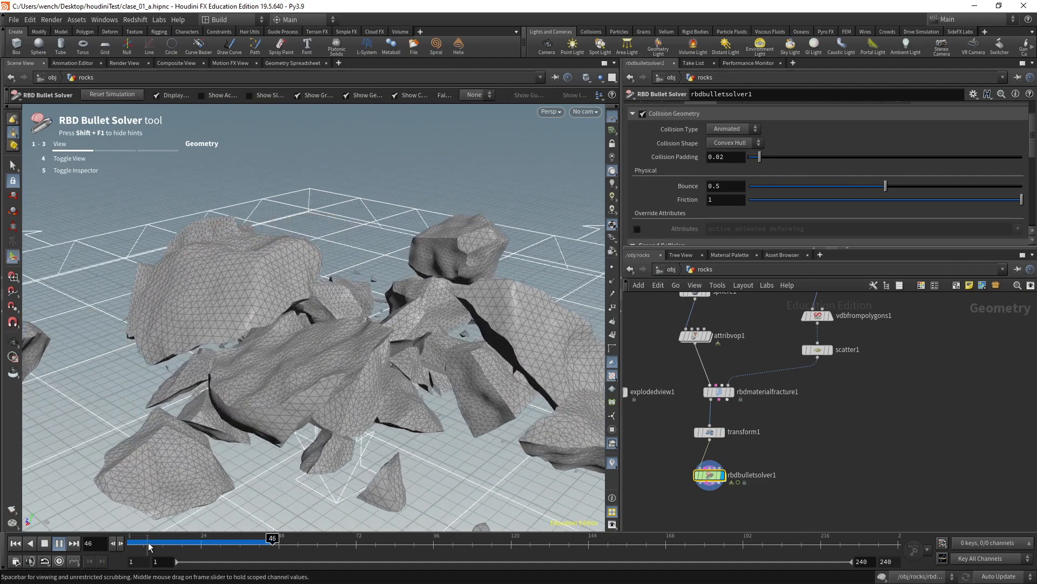
{"action": "left_click", "coordinate": [162, 542]}
{"action": "left_click_drag", "start_coordinate": [163, 542], "coordinate": [179, 542]}
{"action": "key", "text": "Escape"}
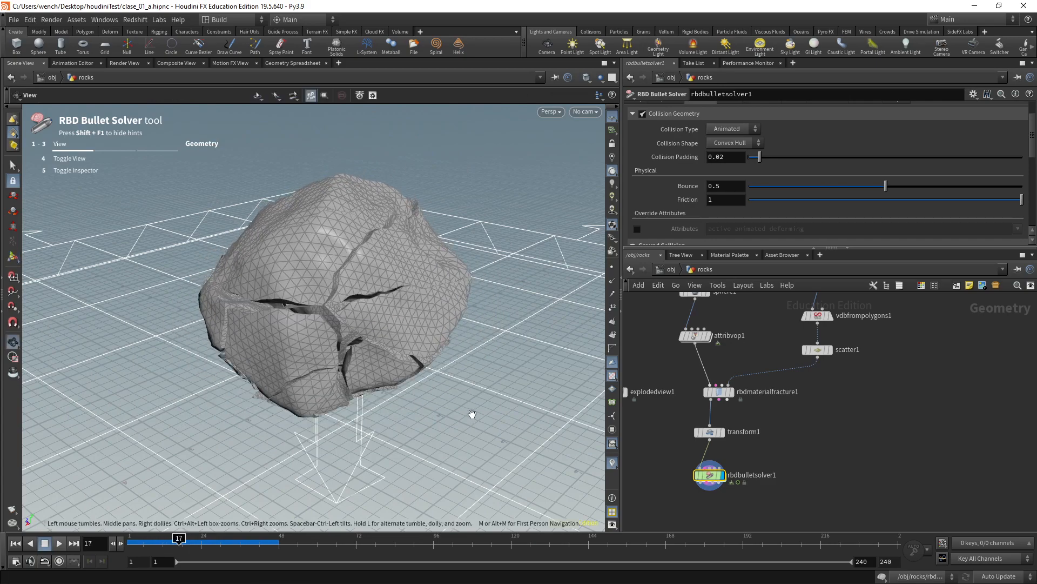
{"action": "left_click_drag", "start_coordinate": [324, 352], "coordinate": [397, 400]}
{"action": "key", "text": "h"}
{"action": "key", "text": "Return"}
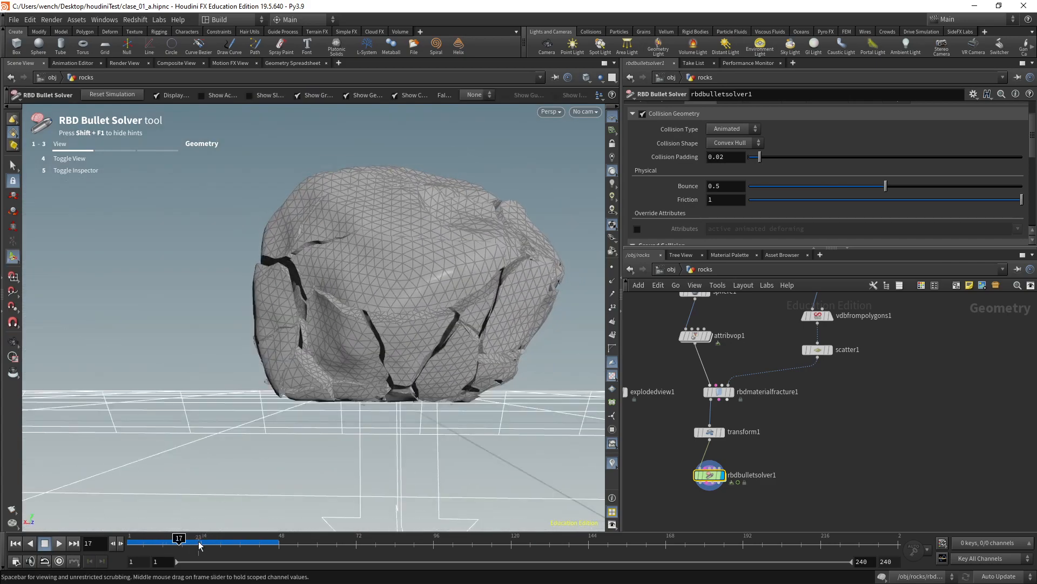
{"action": "left_click_drag", "start_coordinate": [214, 542], "coordinate": [334, 542]}
{"action": "left_click_drag", "start_coordinate": [400, 324], "coordinate": [394, 424]}
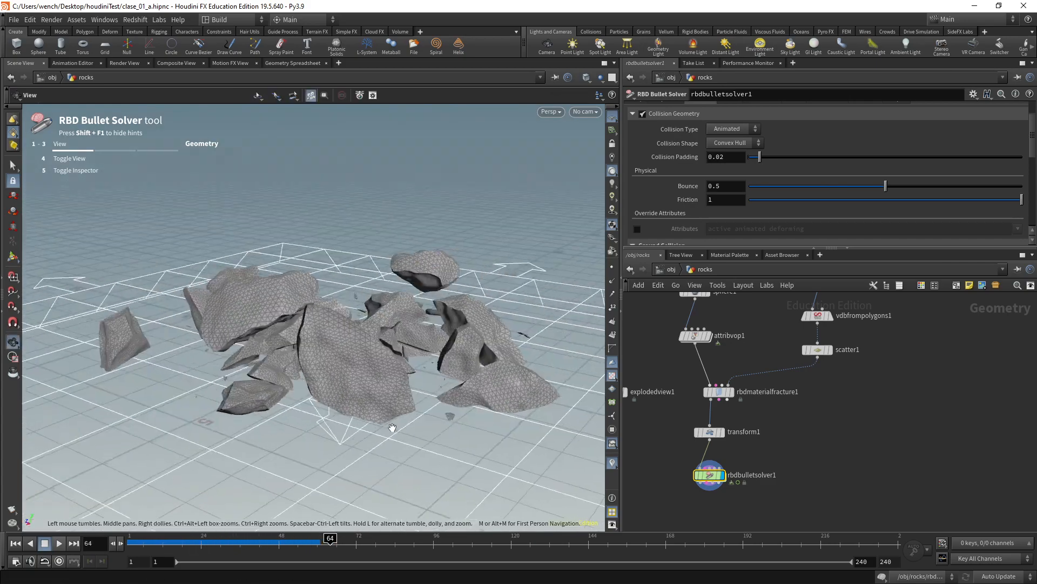
{"action": "left_click_drag", "start_coordinate": [206, 542], "coordinate": [82, 532]}
- Display rbdmaterialfracture1 and set the scatter points of its concrete_fracture1 level to 10
{"action": "scroll", "coordinate": [741, 438], "scroll_direction": "up", "scroll_amount": 2}
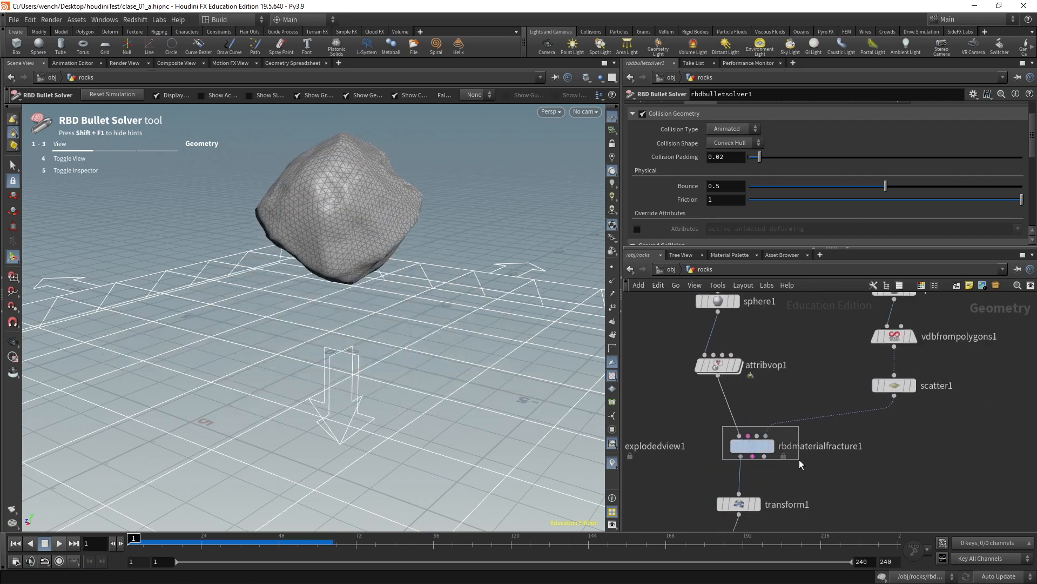
{"action": "left_click_drag", "start_coordinate": [799, 459], "coordinate": [800, 460]}
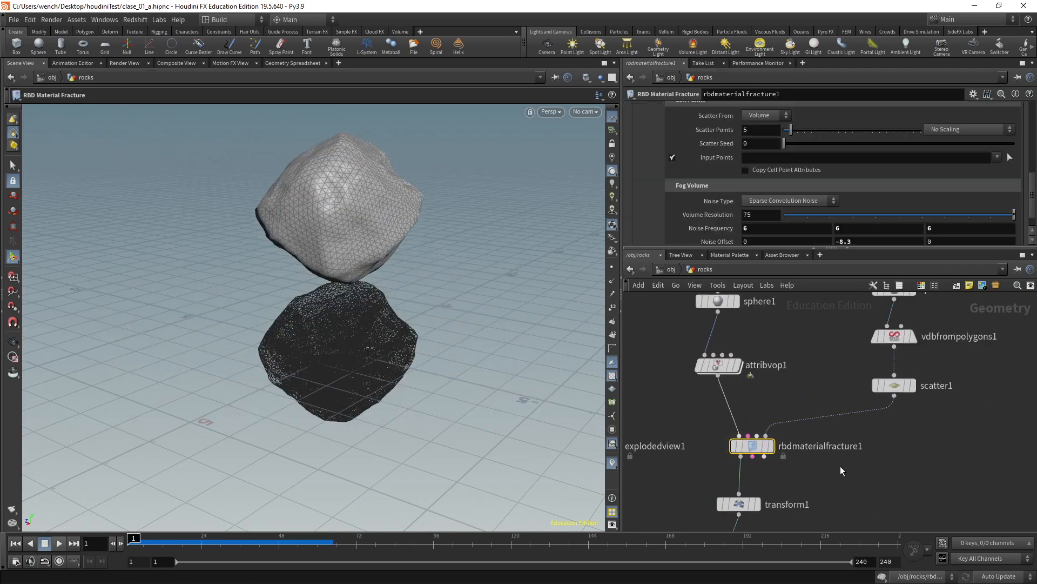
{"action": "left_click", "coordinate": [771, 446]}
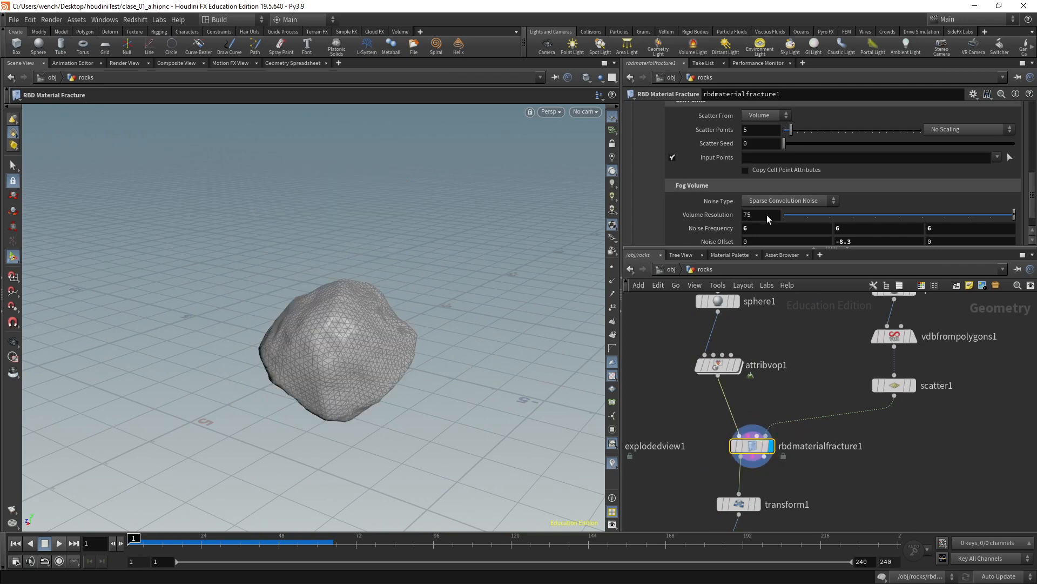
{"action": "scroll", "coordinate": [742, 168], "scroll_direction": "up", "scroll_amount": 3}
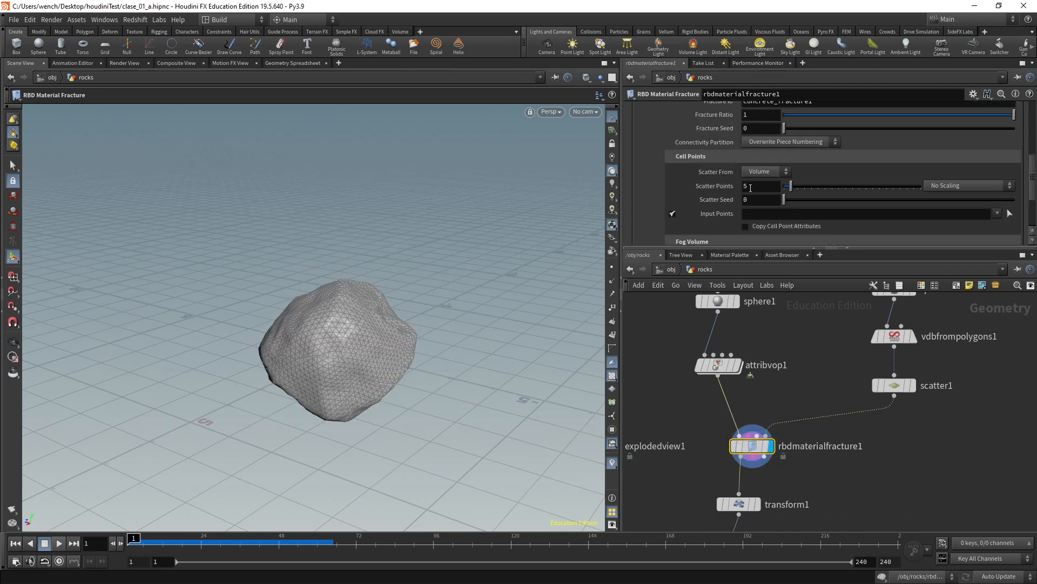
{"action": "scroll", "coordinate": [705, 184], "scroll_direction": "up", "scroll_amount": 5}
{"action": "scroll", "coordinate": [682, 179], "scroll_direction": "down", "scroll_amount": 4}
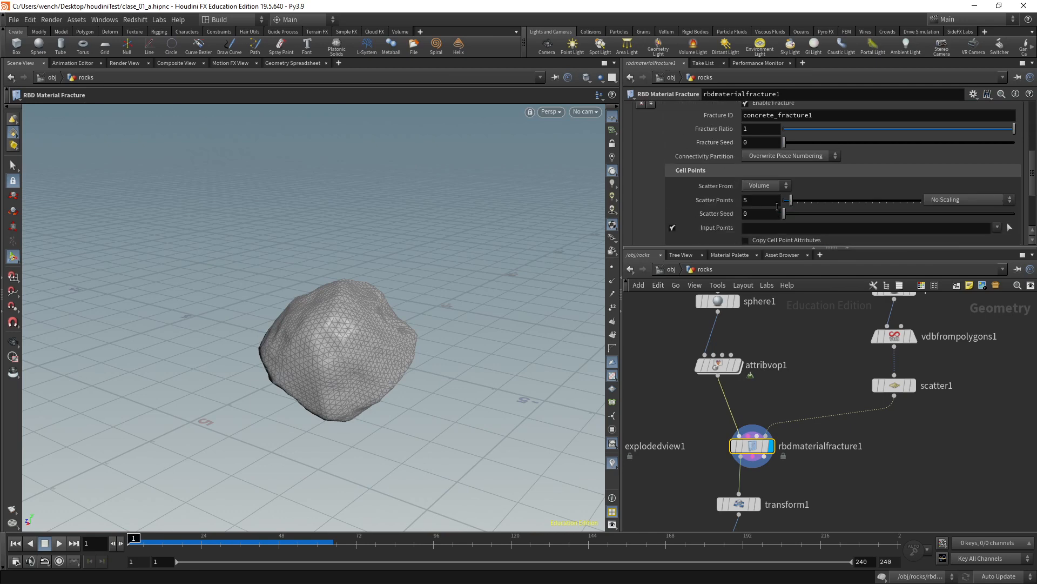
{"action": "double_click", "coordinate": [761, 200]}
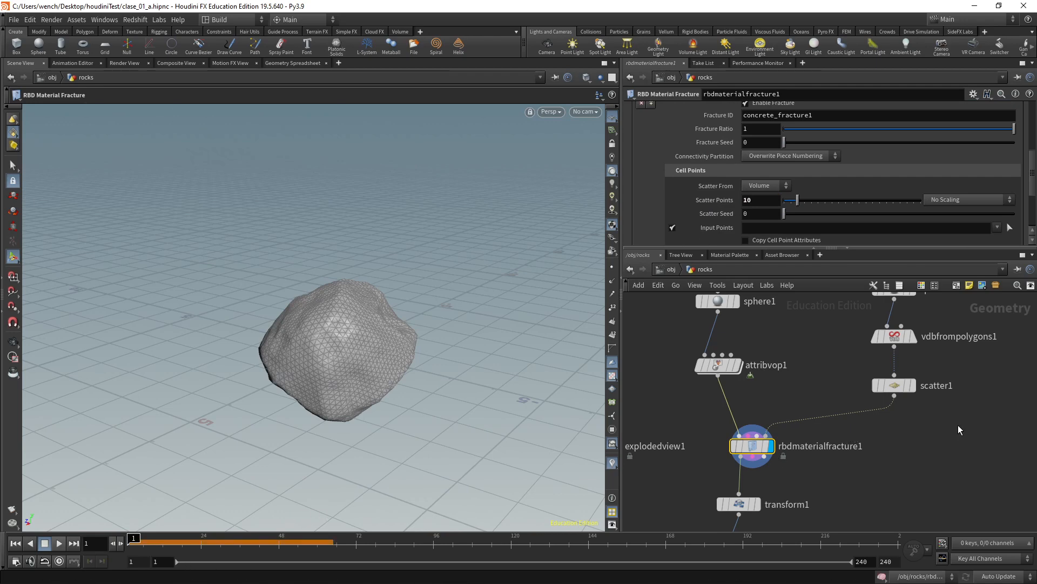
- Display rbdbulletsolver1, play the simulation with the finer fracture and return to frame 1
{"action": "middle_click_drag", "start_coordinate": [895, 451], "coordinate": [916, 331]}
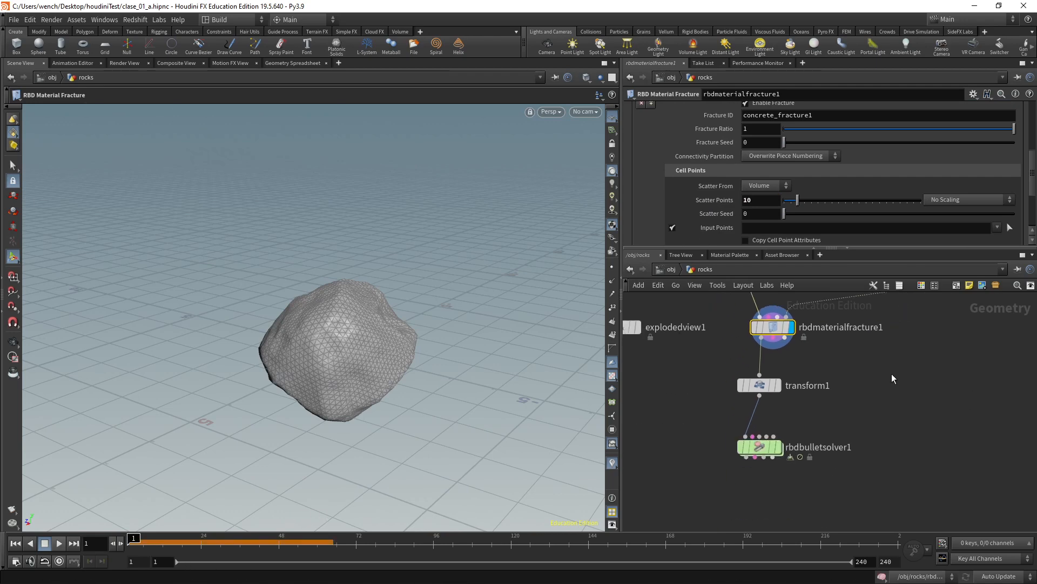
{"action": "left_click", "coordinate": [781, 447]}
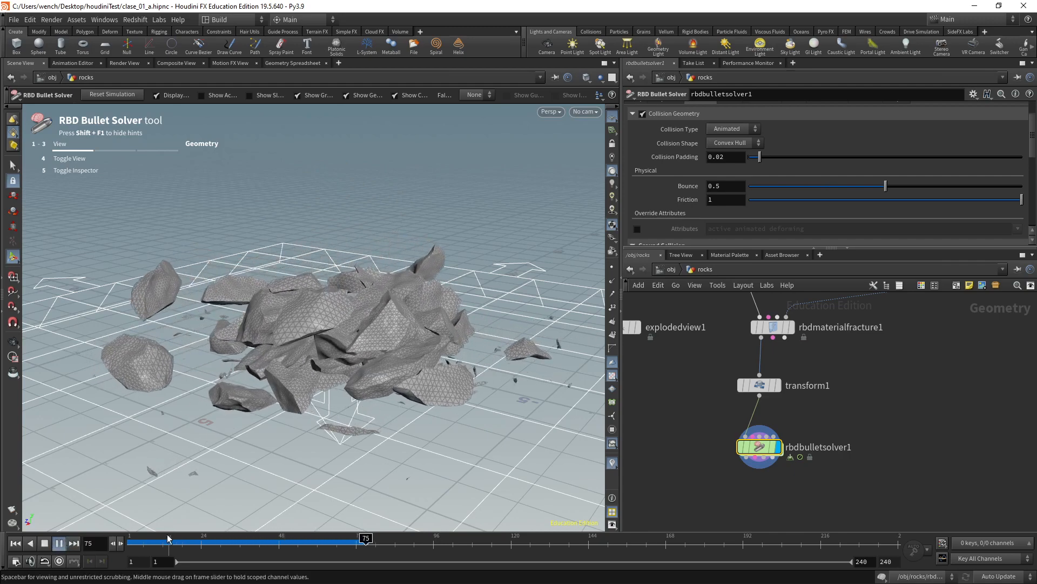
{"action": "left_click_drag", "start_coordinate": [162, 542], "coordinate": [128, 542]}
- Set transform1's Y translation to 7 and play the rbdbulletsolver1 simulation from the greater height
{"action": "left_click_drag", "start_coordinate": [876, 364], "coordinate": [710, 418]}
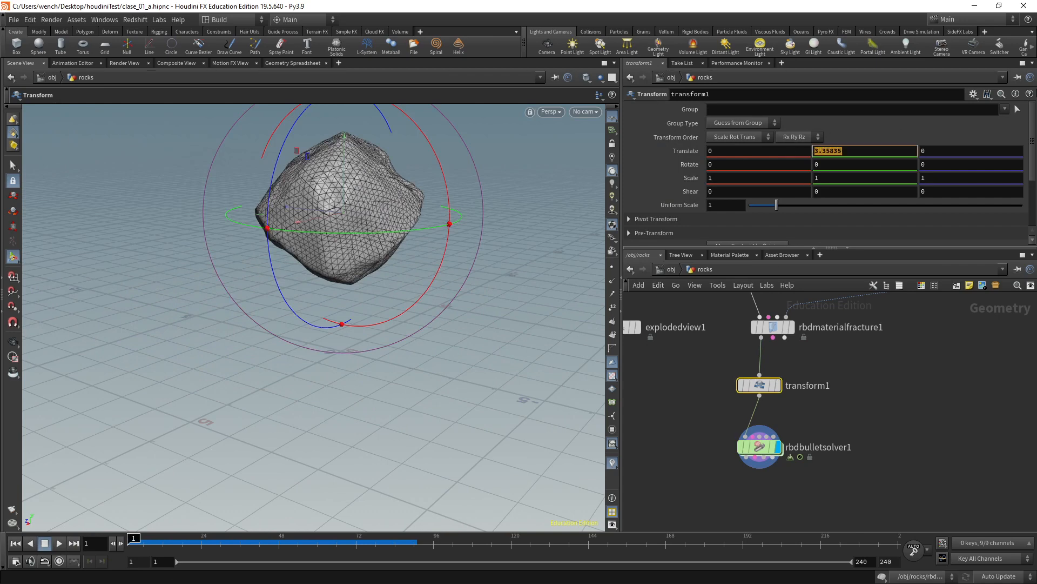
{"action": "key", "text": "Return"}
{"action": "left_click", "coordinate": [760, 446]}
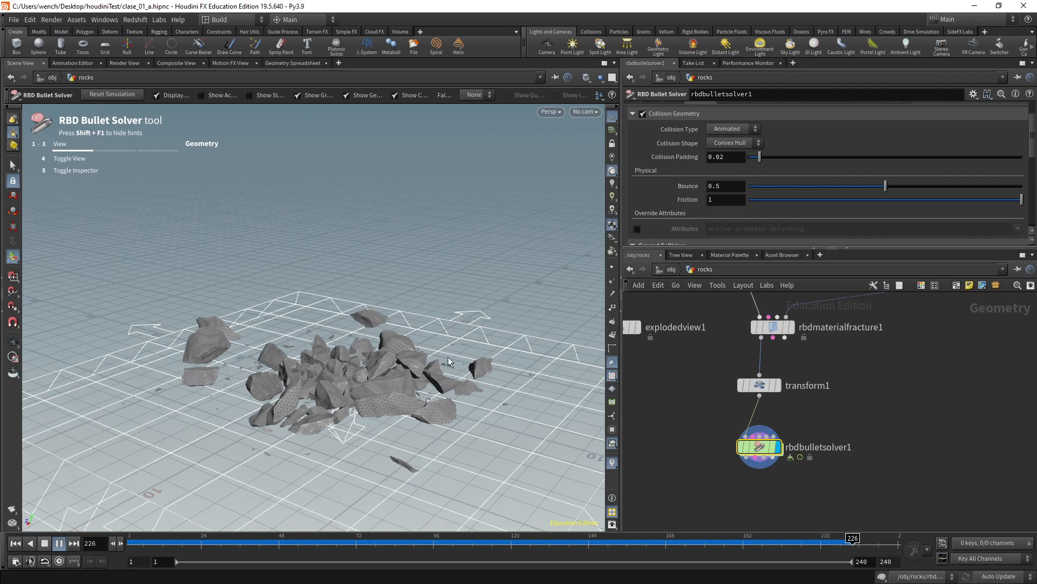
{"action": "left_click_drag", "start_coordinate": [507, 546], "coordinate": [682, 540]}
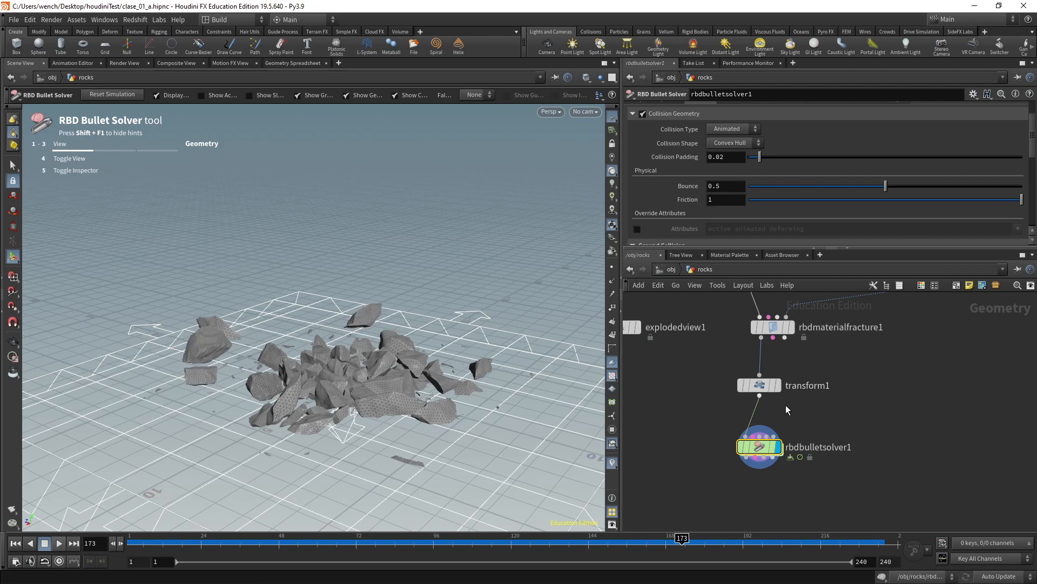
- Move transform1 and rbdbulletsolver1 farther down to leave space beneath rbdmaterialfracture1
{"action": "left_click_drag", "start_coordinate": [759, 386], "coordinate": [761, 425]}
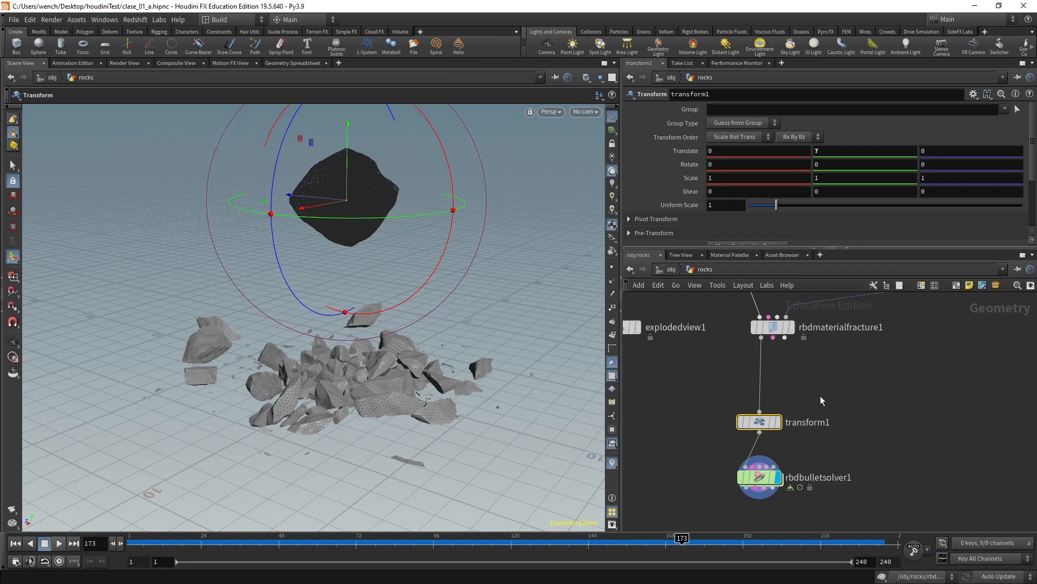
{"action": "left_click_drag", "start_coordinate": [757, 423], "coordinate": [757, 418]}
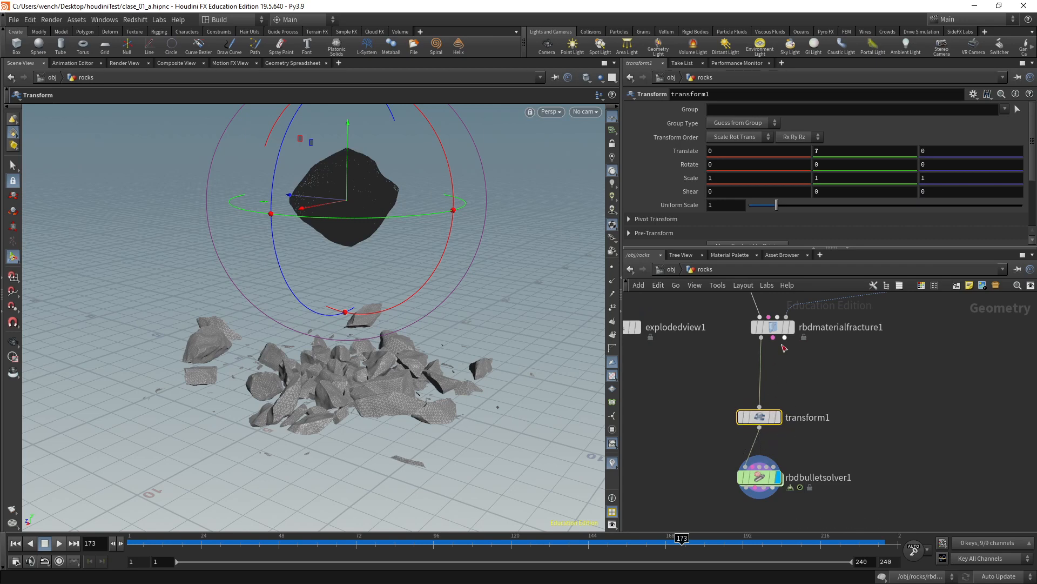
- Select rbdbulletsolver1, scrub to frame 187 to inspect the scattered rock pieces up close, and return to frame 1
{"action": "left_click", "coordinate": [765, 491]}
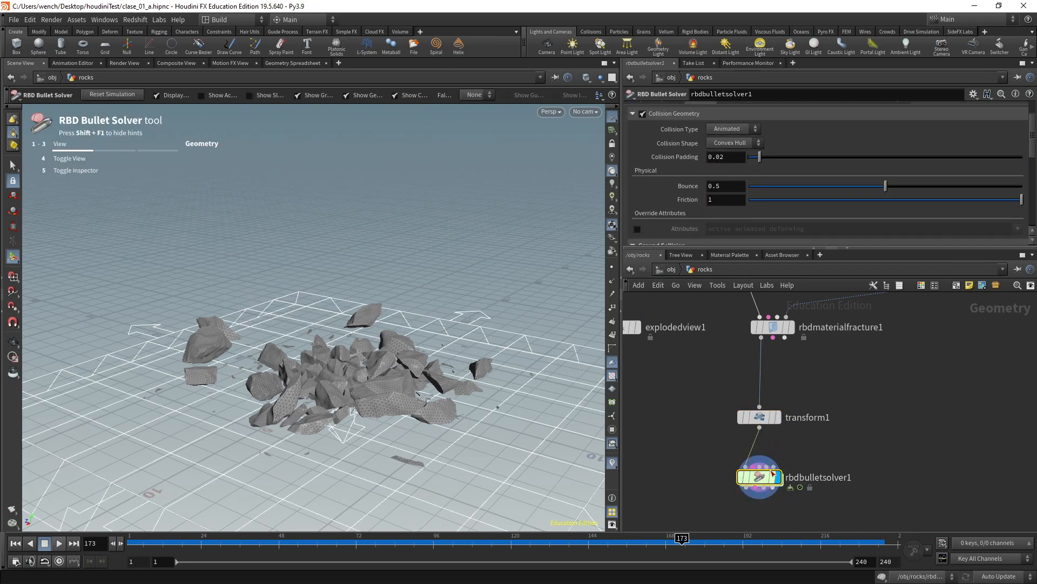
{"action": "left_click_drag", "start_coordinate": [388, 542], "coordinate": [729, 540]}
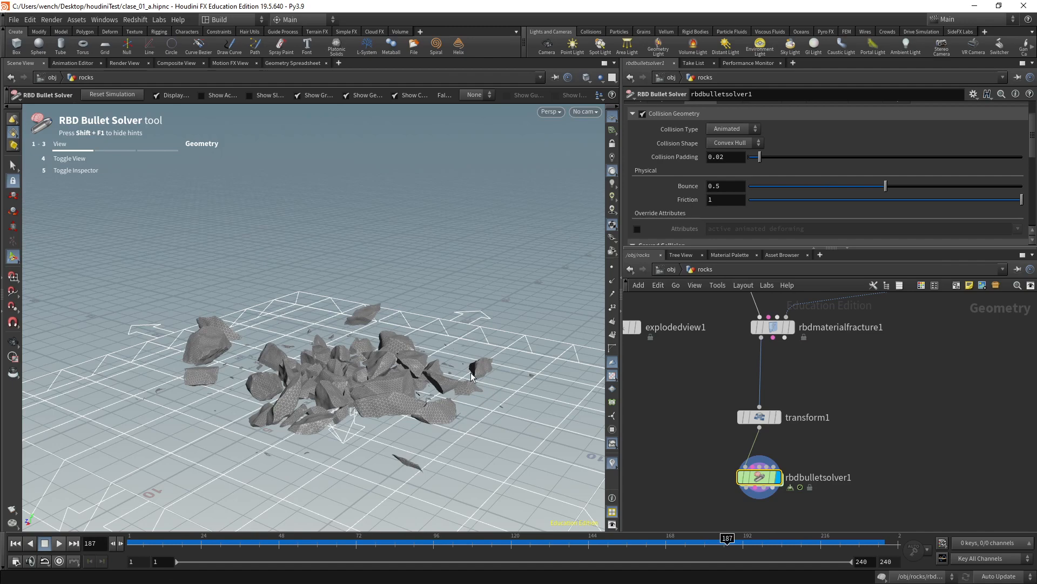
{"action": "key", "text": "Escape"}
{"action": "left_click_drag", "start_coordinate": [460, 377], "coordinate": [512, 395]}
{"action": "scroll", "coordinate": [512, 395], "scroll_direction": "up", "scroll_amount": 5}
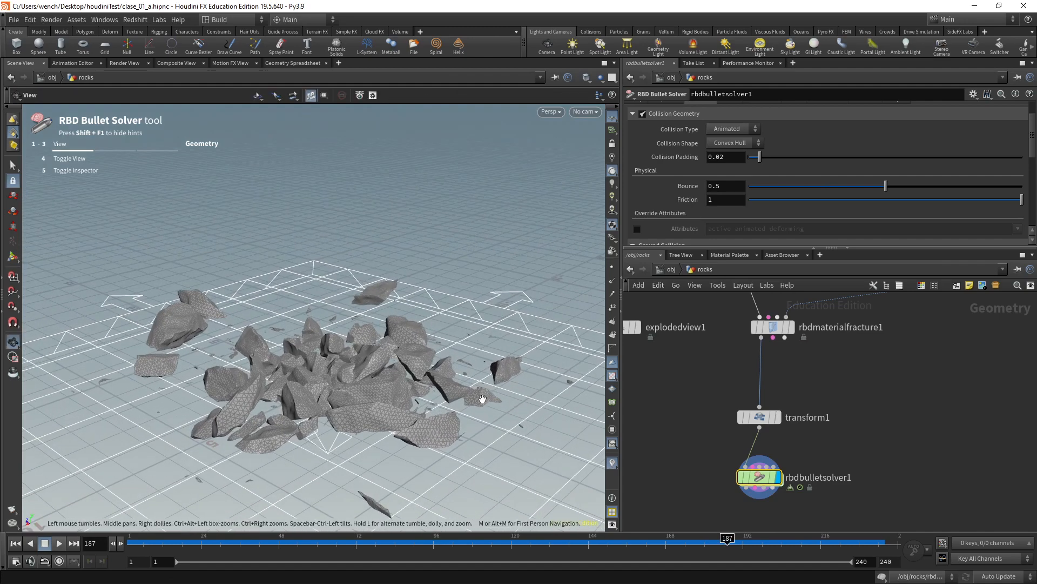
{"action": "key", "text": "Return"}
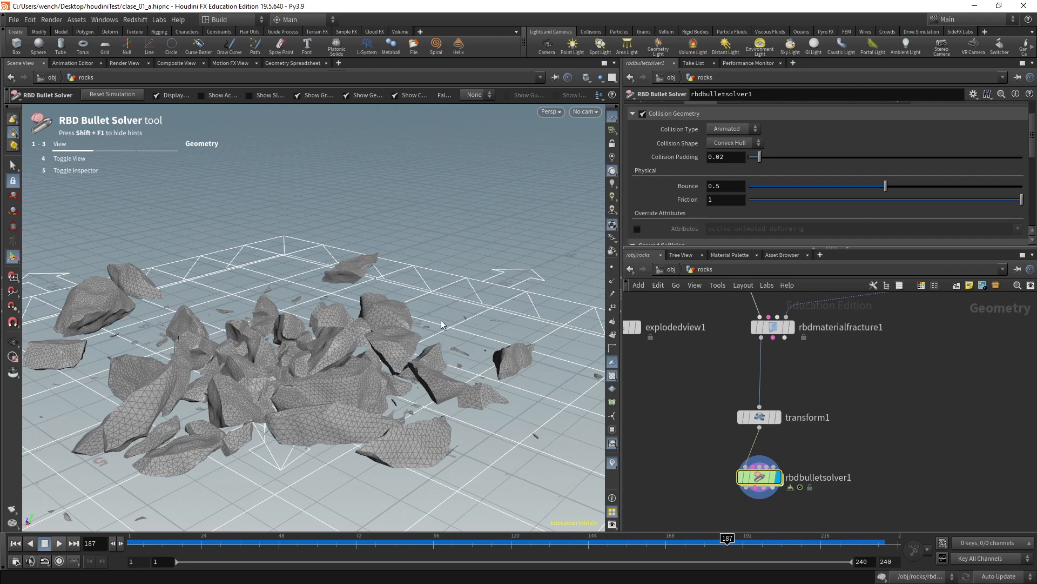
{"action": "left_click_drag", "start_coordinate": [727, 538], "coordinate": [130, 540]}
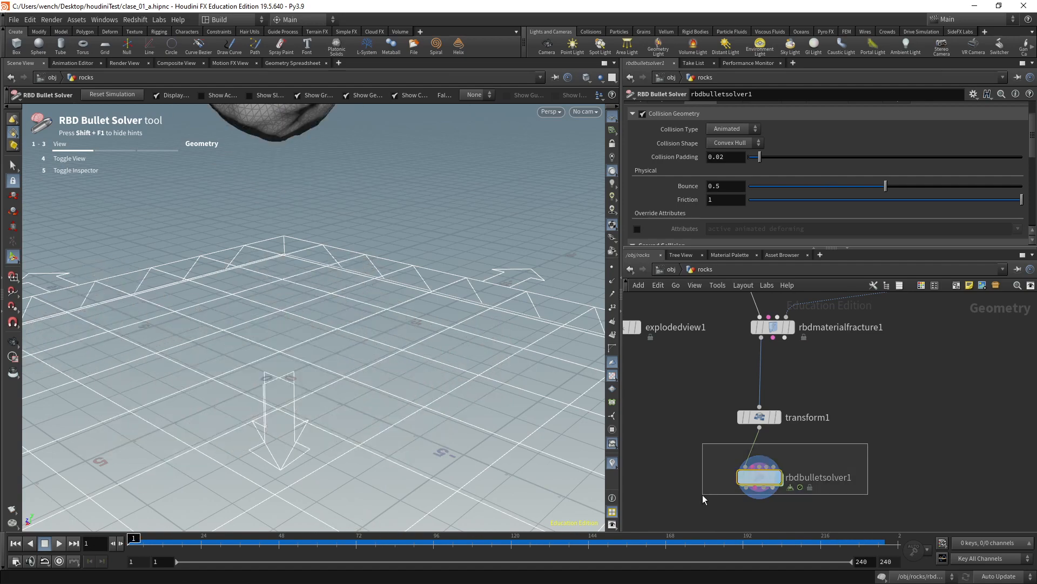
- Enable Drag and Drag Spin in rbdbulletsolver1's forces, set Drag to 0.1 and replay the simulation
{"action": "scroll", "coordinate": [810, 147], "scroll_direction": "up", "scroll_amount": 2}
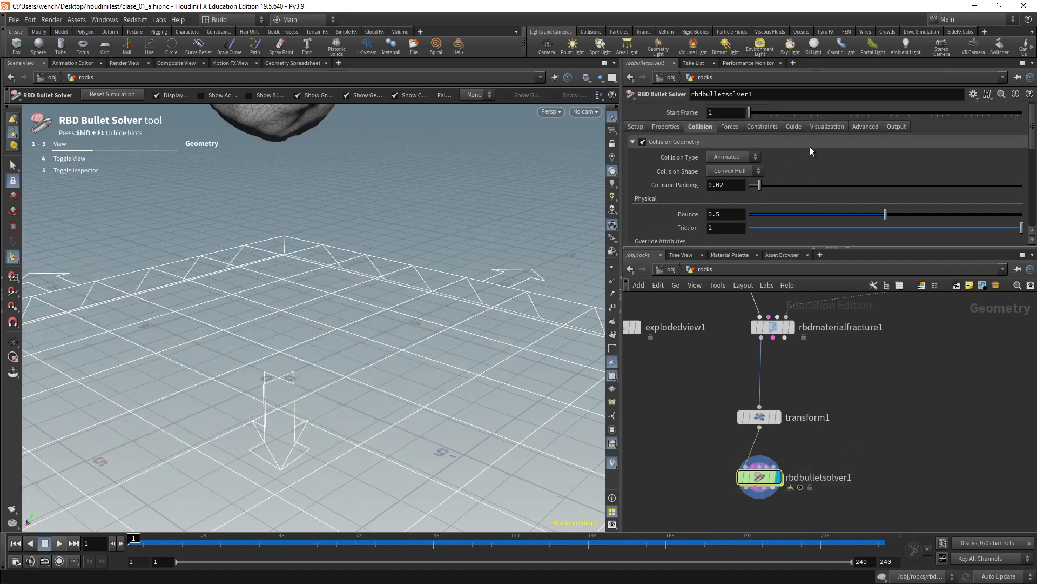
{"action": "left_click", "coordinate": [729, 137]}
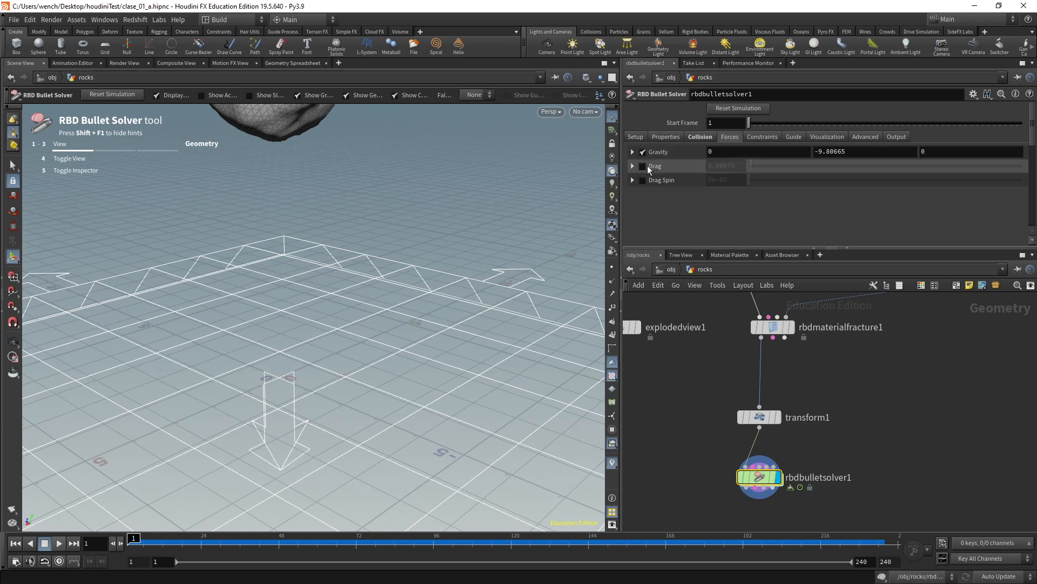
{"action": "left_click", "coordinate": [643, 182]}
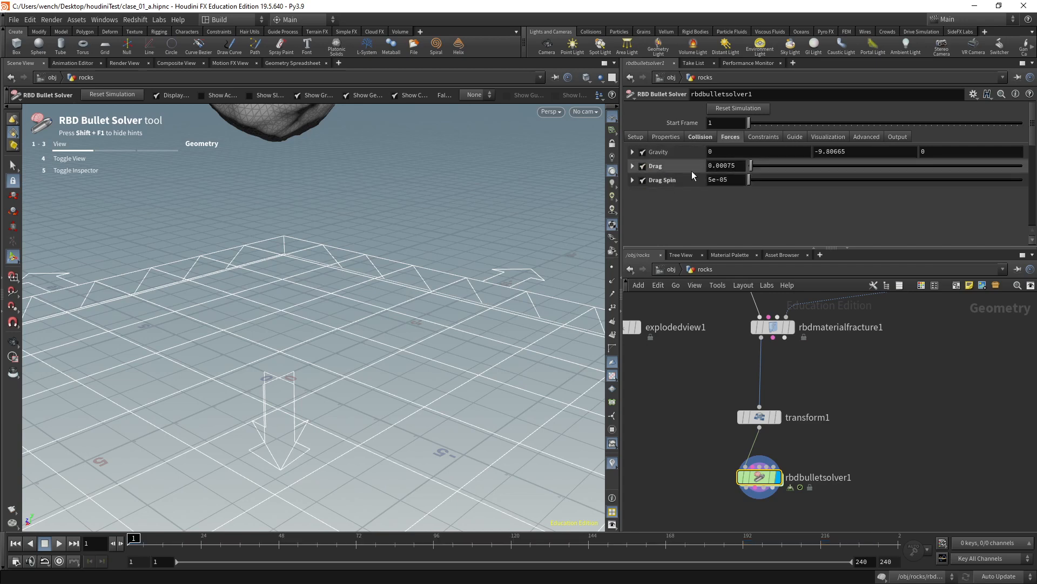
{"action": "key", "text": "BackSpace"}
{"action": "key", "text": "BackSpace"}
{"action": "type", "text": "1"}
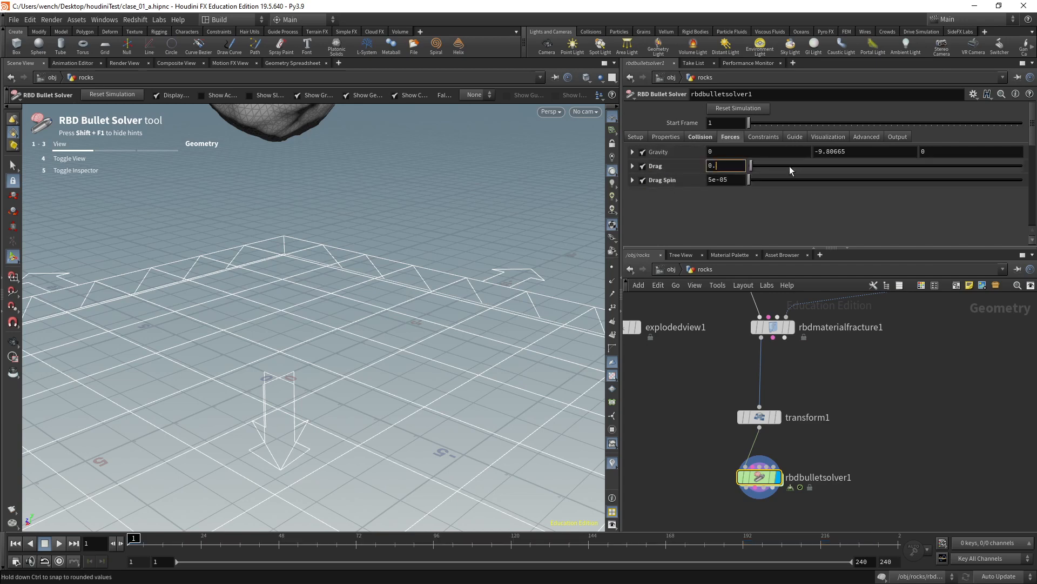
{"action": "key", "text": "Return"}
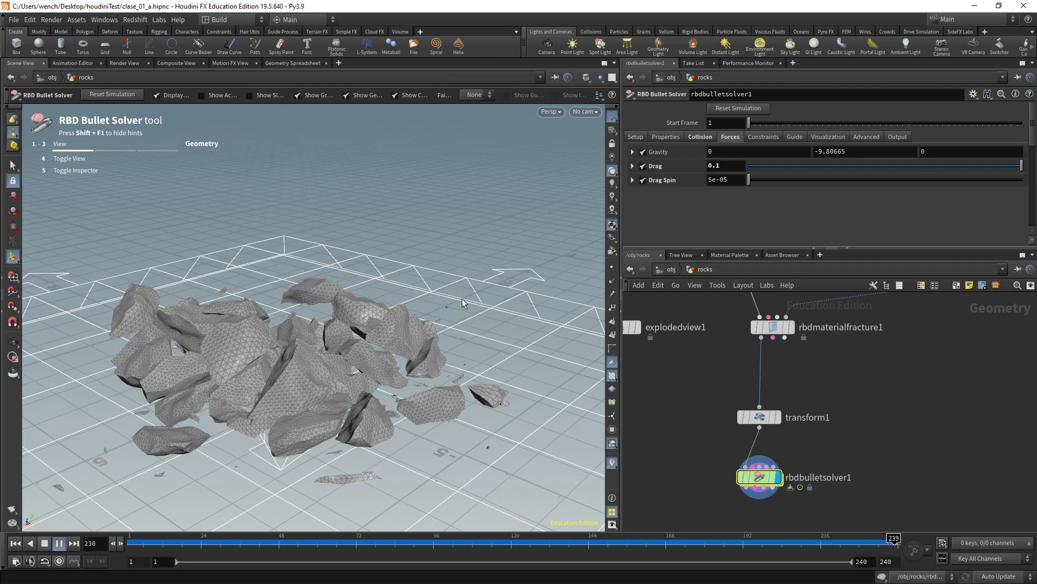
{"action": "left_click", "coordinate": [822, 542]}
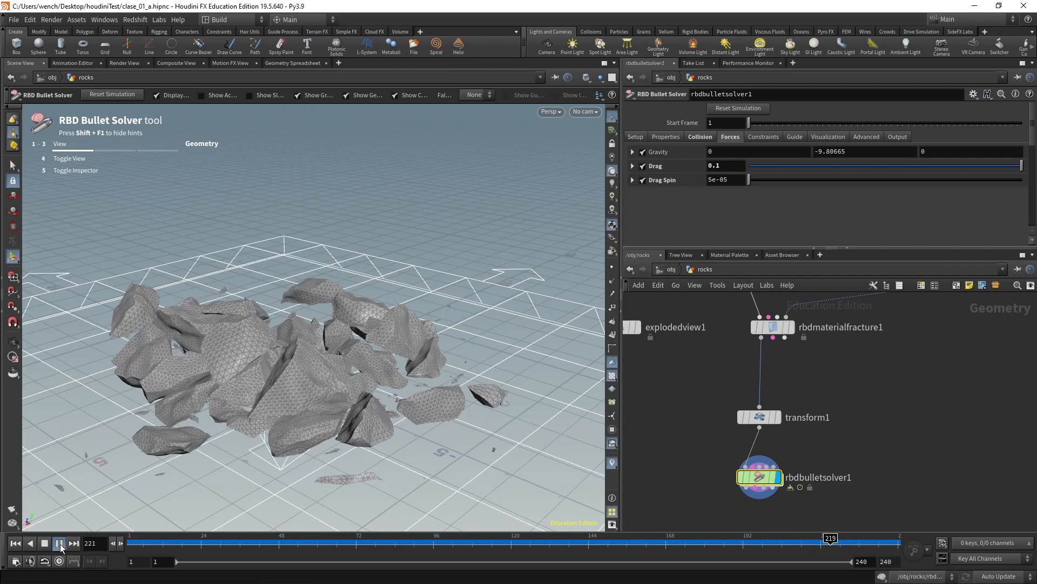
{"action": "left_click_drag", "start_coordinate": [132, 538], "coordinate": [311, 538]}
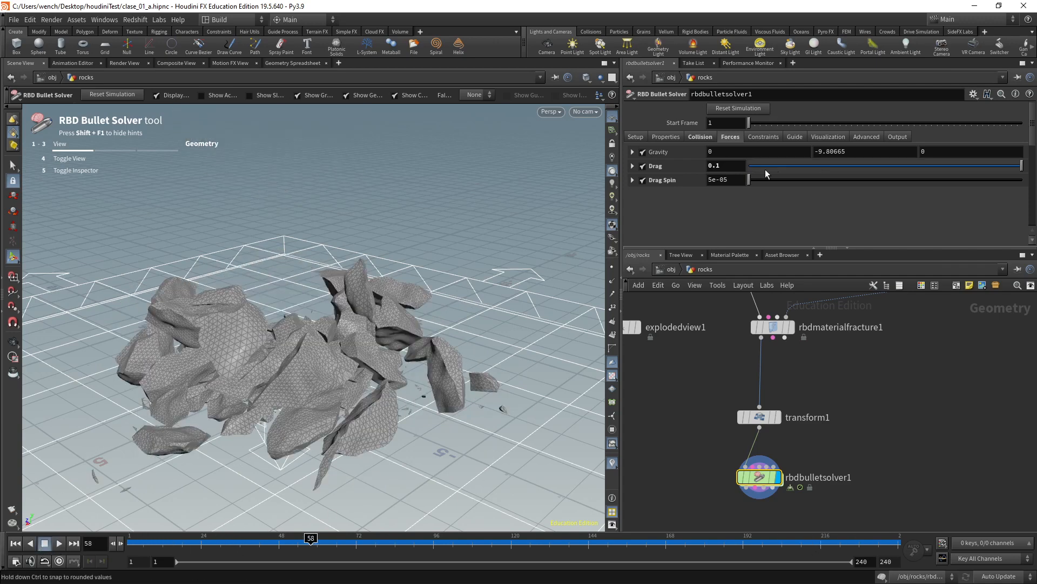
- Expand the Drag and Drag Spin settings of rbdbulletsolver1 and set Spin Resistance to 3e-05
{"action": "left_click", "coordinate": [632, 180]}
{"action": "left_click", "coordinate": [632, 166]}
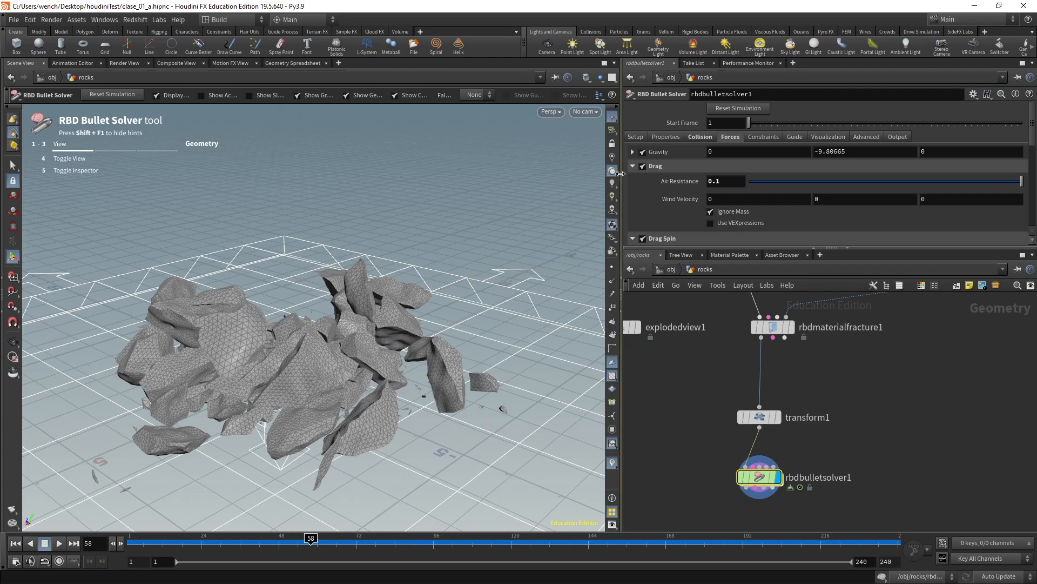
{"action": "scroll", "coordinate": [714, 189], "scroll_direction": "down", "scroll_amount": 2}
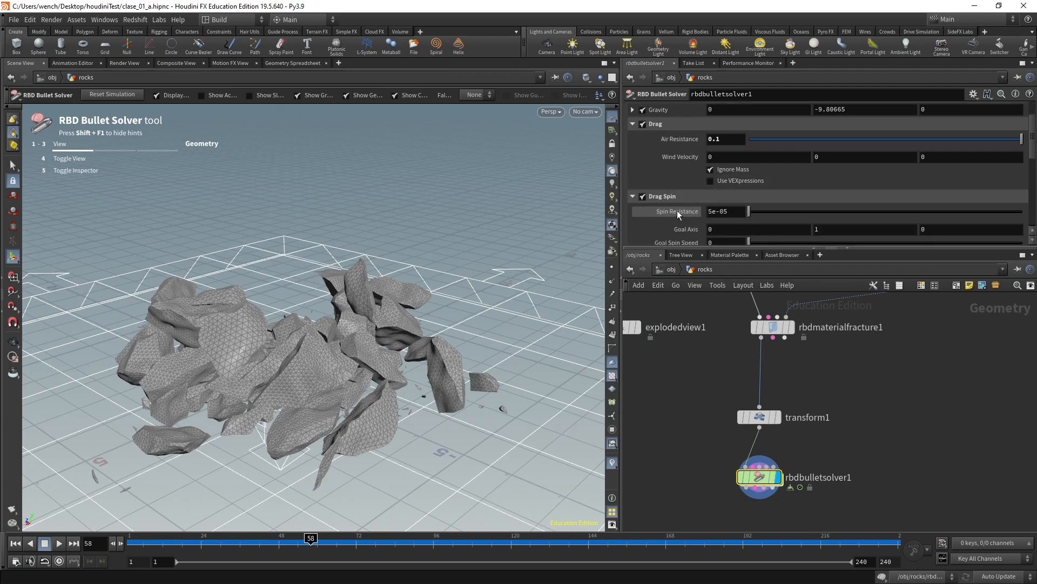
{"action": "left_click", "coordinate": [718, 211]}
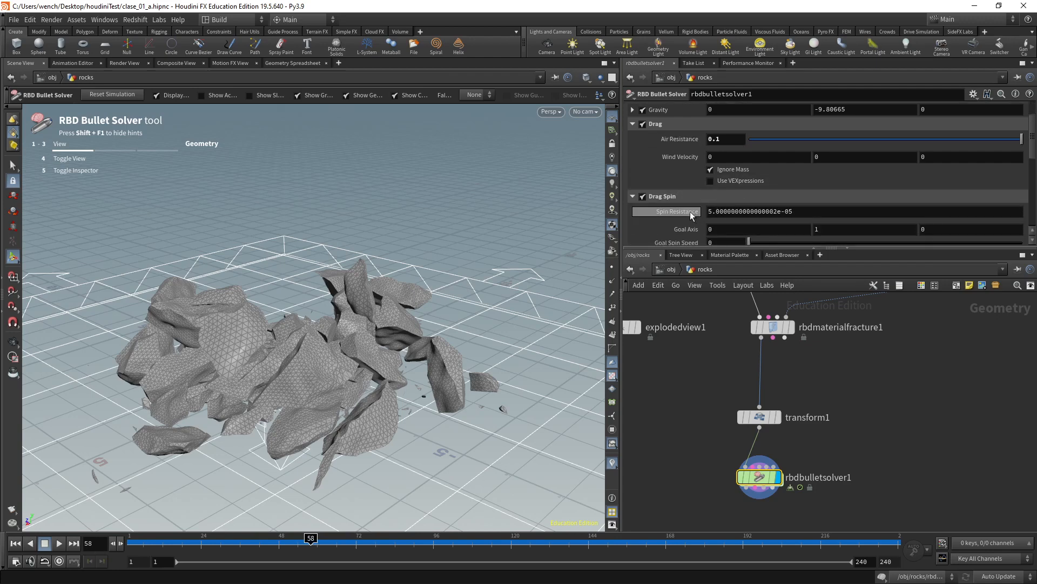
{"action": "key", "text": "Return"}
{"action": "left_click", "coordinate": [724, 212]}
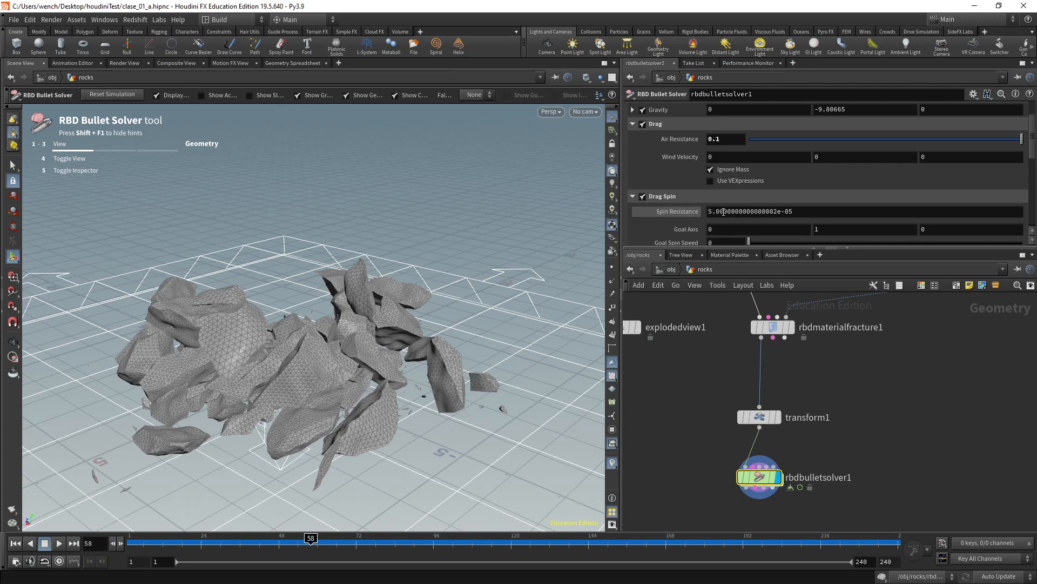
{"action": "left_click", "coordinate": [710, 211]}
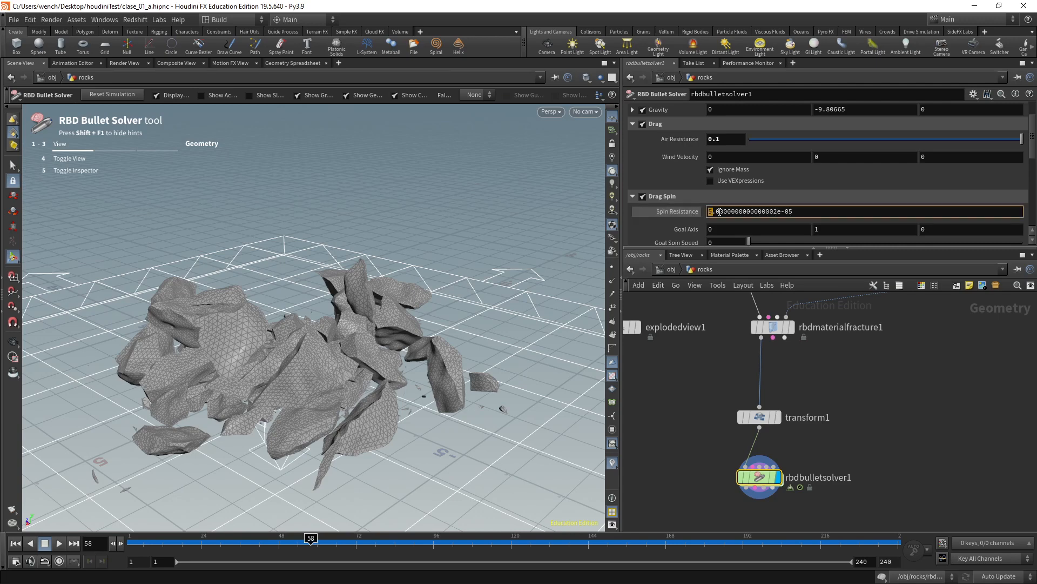
{"action": "type", "text": "3"}
{"action": "key", "text": "Return"}
- Play the simulation from the start with the new drag settings and inspect the broken pieces at frame 240
{"action": "left_click", "coordinate": [15, 543]}
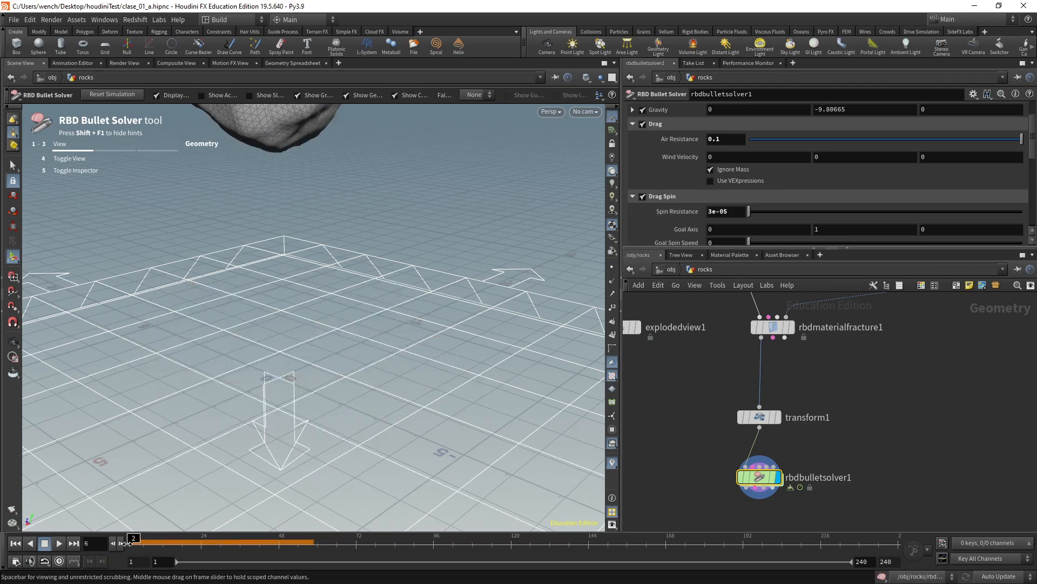
{"action": "left_click", "coordinate": [61, 544]}
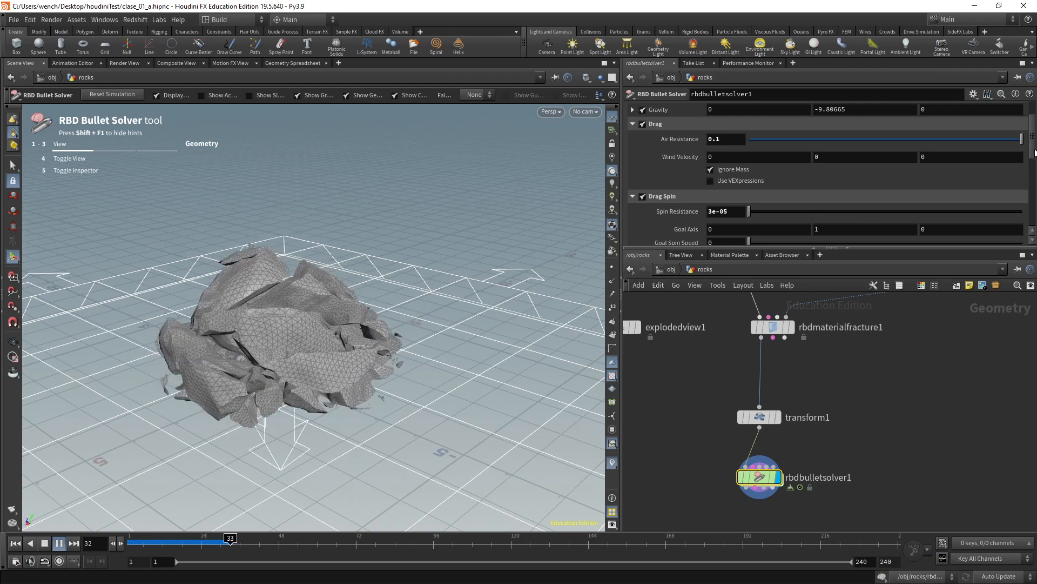
{"action": "scroll", "coordinate": [1034, 167], "scroll_direction": "down", "scroll_amount": 1}
{"action": "scroll", "coordinate": [1034, 168], "scroll_direction": "down", "scroll_amount": 2}
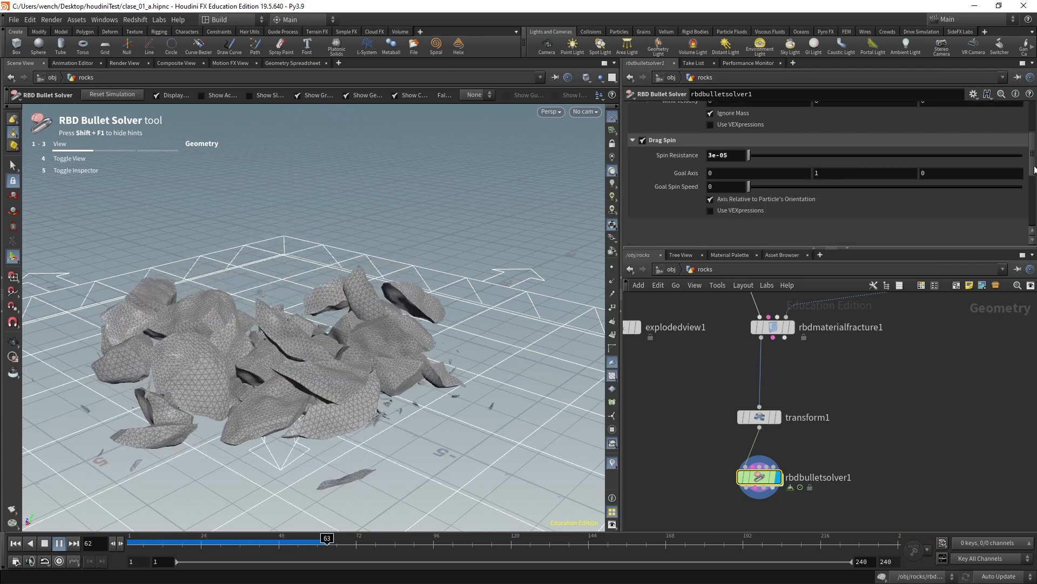
{"action": "scroll", "coordinate": [1034, 169], "scroll_direction": "up", "scroll_amount": 3}
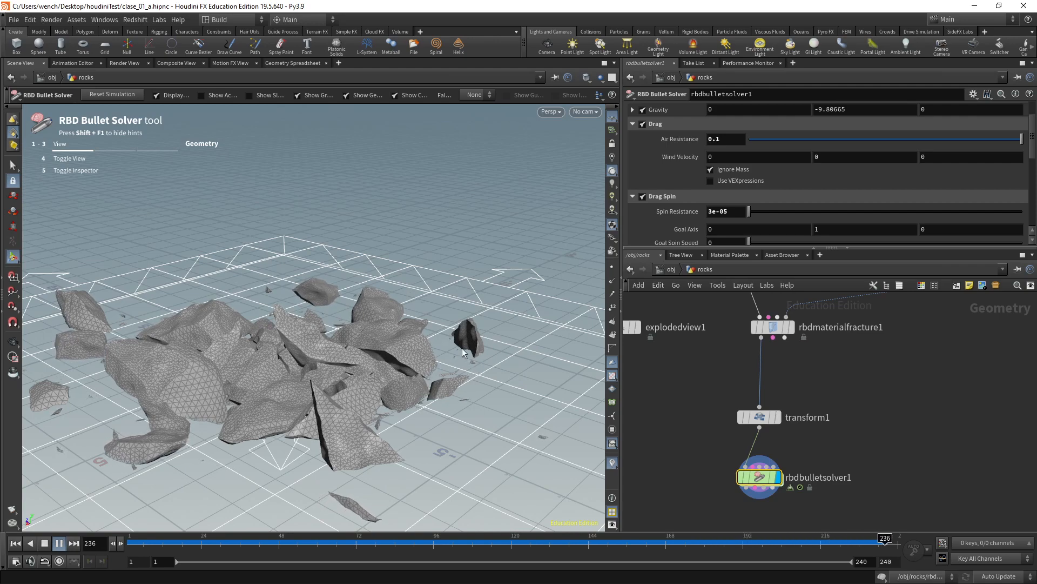
{"action": "left_click_drag", "start_coordinate": [281, 544], "coordinate": [902, 546]}
{"action": "key", "text": "Escape"}
{"action": "left_click_drag", "start_coordinate": [267, 398], "coordinate": [400, 308]}
{"action": "key", "text": "Return"}
{"action": "key", "text": "Escape"}
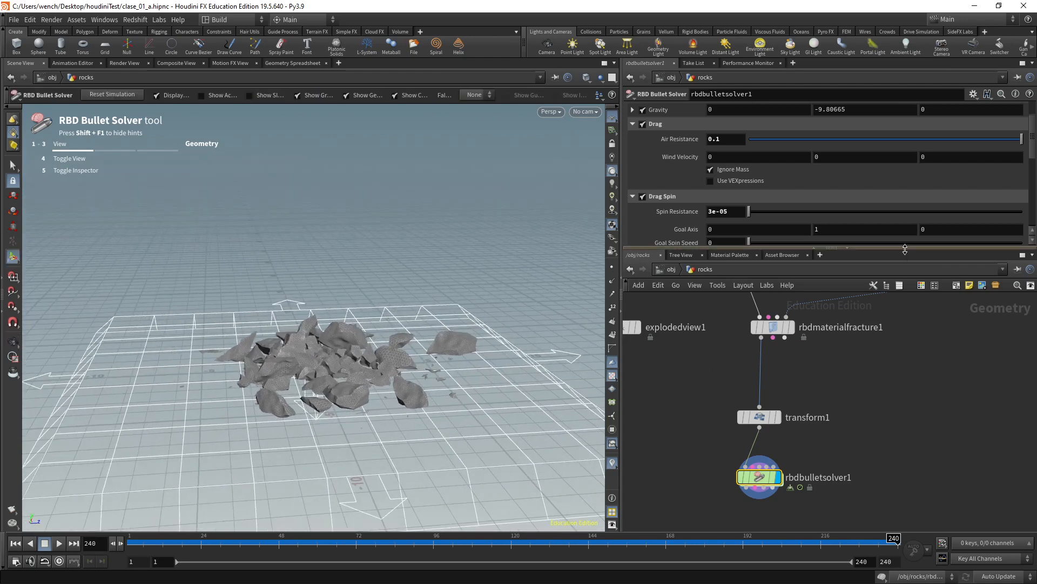
- Enlarge the network editor by reducing the height of the parameter area above it
{"action": "left_click_drag", "start_coordinate": [899, 248], "coordinate": [899, 200]}
{"action": "key", "text": "Escape"}
{"action": "scroll", "coordinate": [522, 344], "scroll_direction": "up", "scroll_amount": 10}
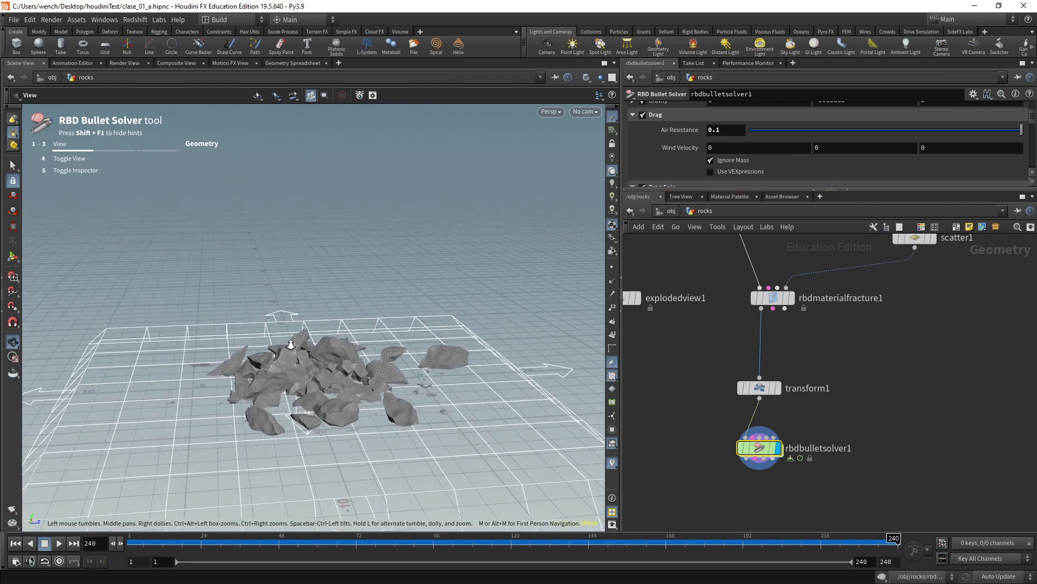
{"action": "scroll", "coordinate": [522, 343], "scroll_direction": "down", "scroll_amount": 10}
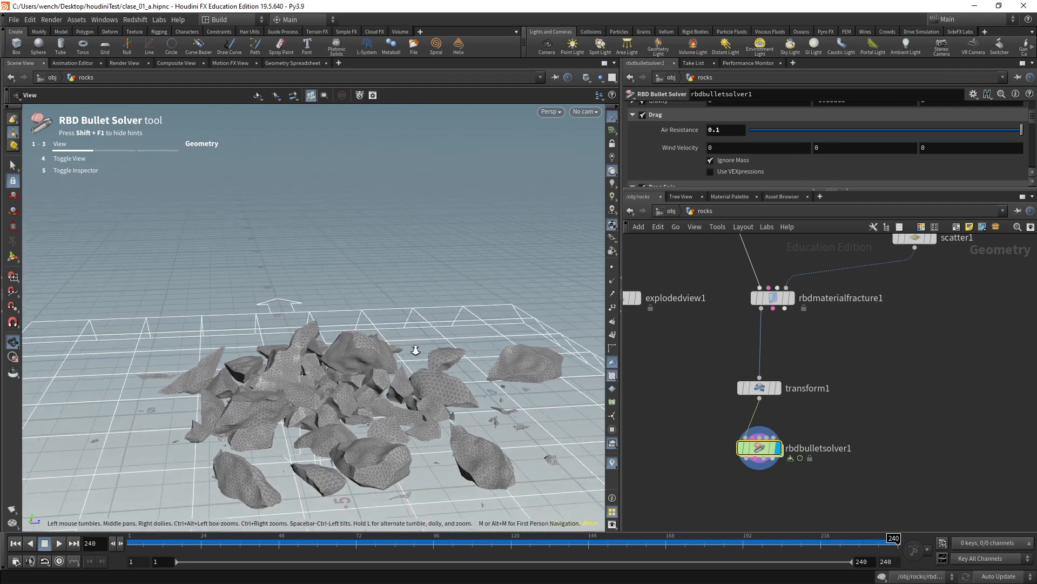
- Add a Stash node below rbdbulletsolver1, off to its side and unconnected
{"action": "middle_click_drag", "start_coordinate": [822, 371], "coordinate": [783, 417]}
{"action": "key", "text": "Tab"}
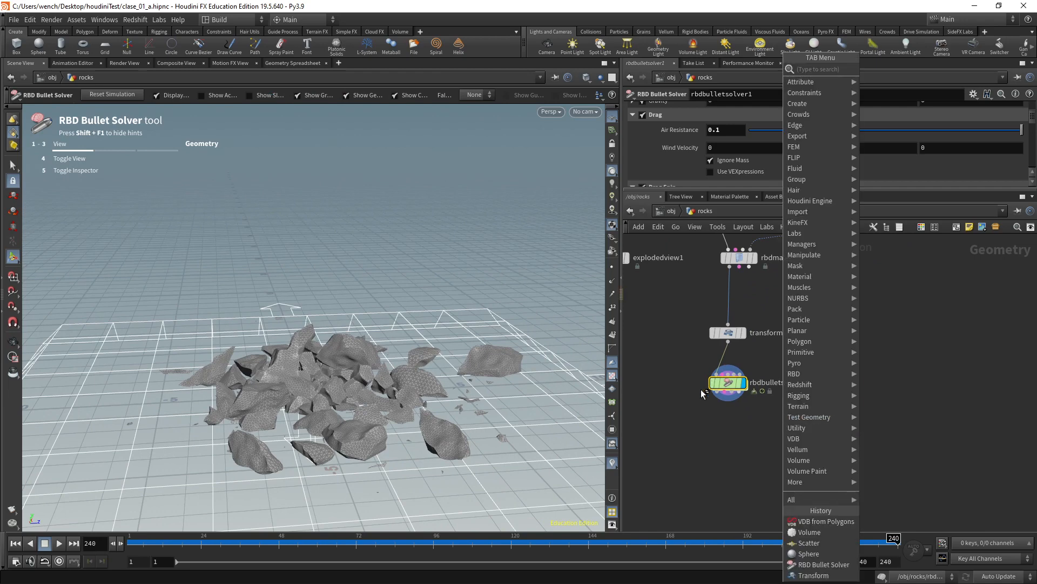
{"action": "mouse_move", "coordinate": [715, 407]}
{"action": "middle_mouse_down"}
{"action": "mouse_move", "coordinate": [711, 416]}
{"action": "mouse_move", "coordinate": [734, 423]}
{"action": "mouse_move", "coordinate": [719, 410]}
{"action": "middle_mouse_up"}
{"action": "key", "text": "Tab"}
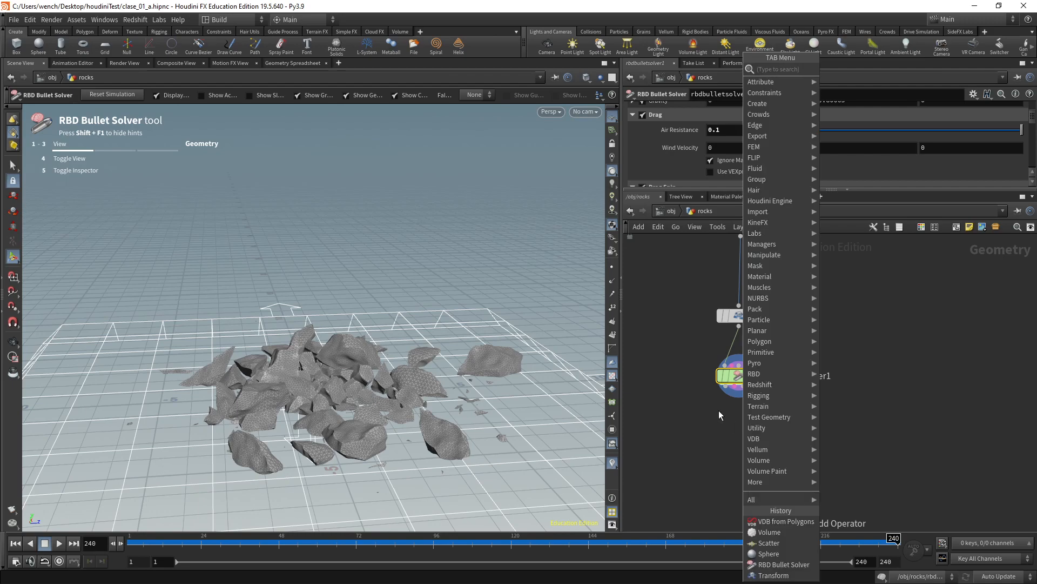
{"action": "type", "text": "stas"}
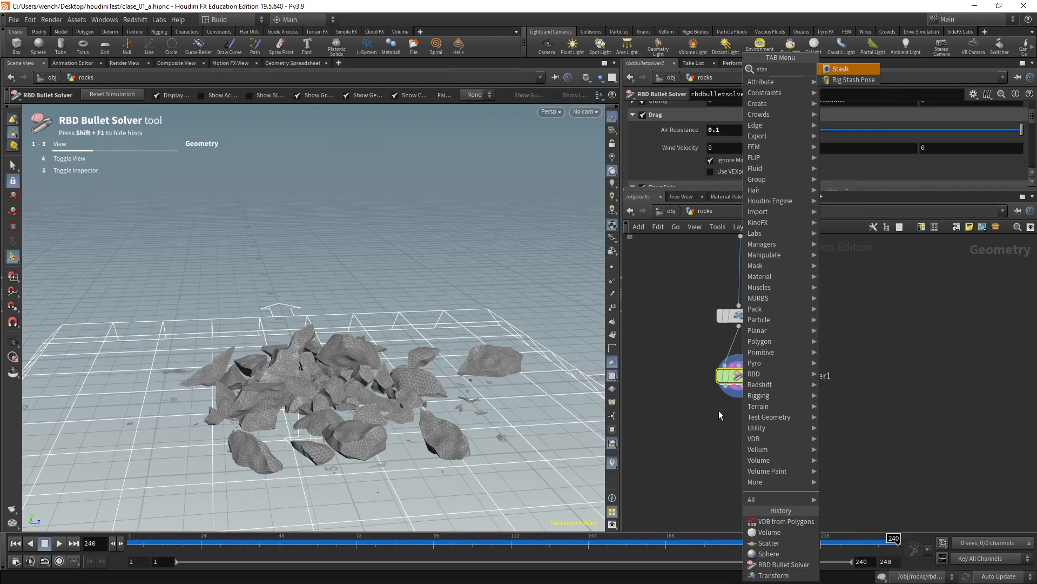
{"action": "key", "text": "Return"}
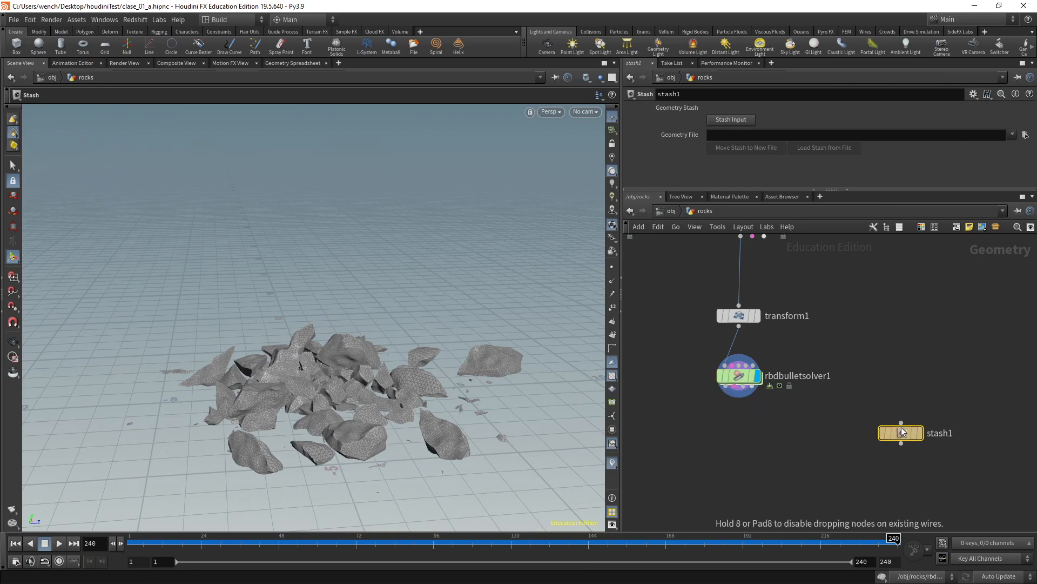
{"action": "left_click", "coordinate": [925, 427]}
- Add a File Cache node below rbdbulletsolver1, connect it to the solver's first output and display it
{"action": "key", "text": "Tab"}
{"action": "type", "text": "file"}
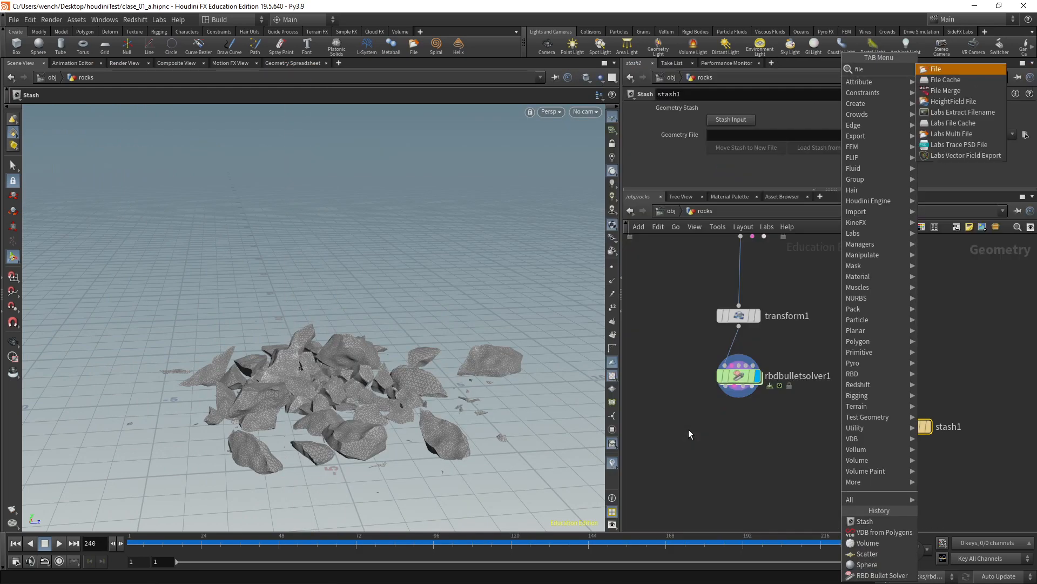
{"action": "key", "text": "Down"}
{"action": "key", "text": "Return"}
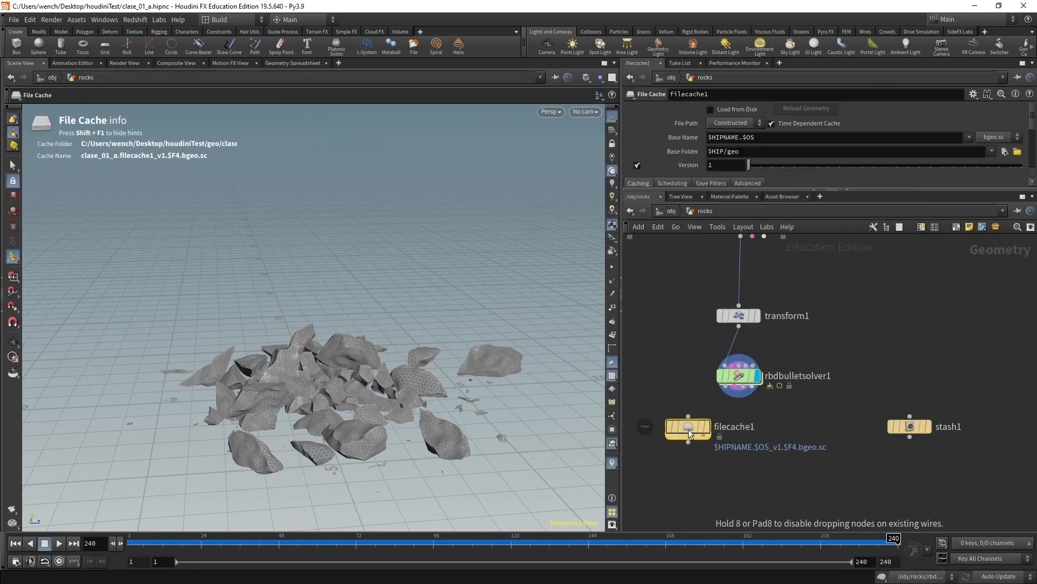
{"action": "left_click", "coordinate": [733, 438]}
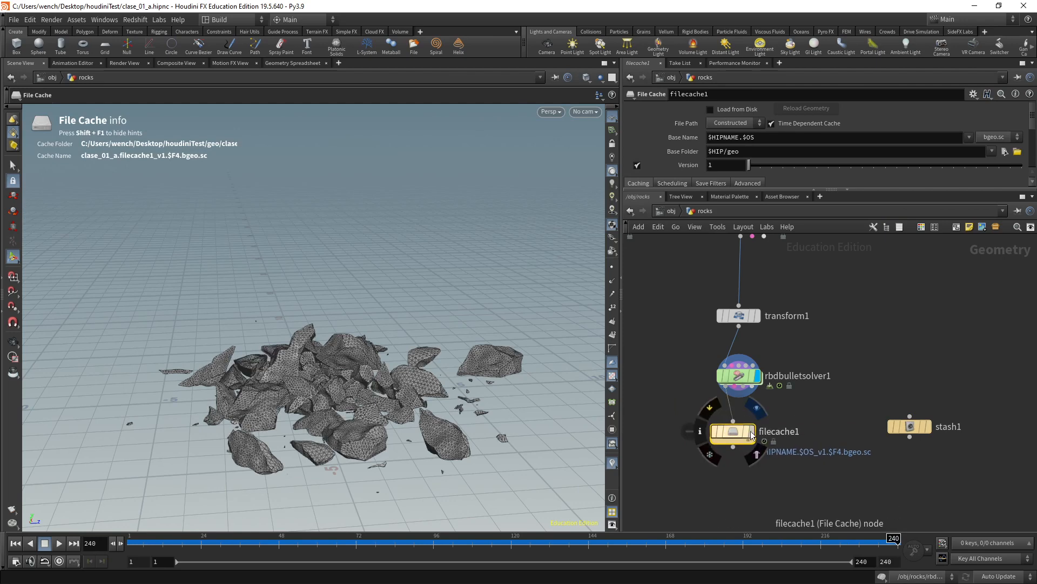
{"action": "left_click_drag", "start_coordinate": [732, 438], "coordinate": [712, 438]}
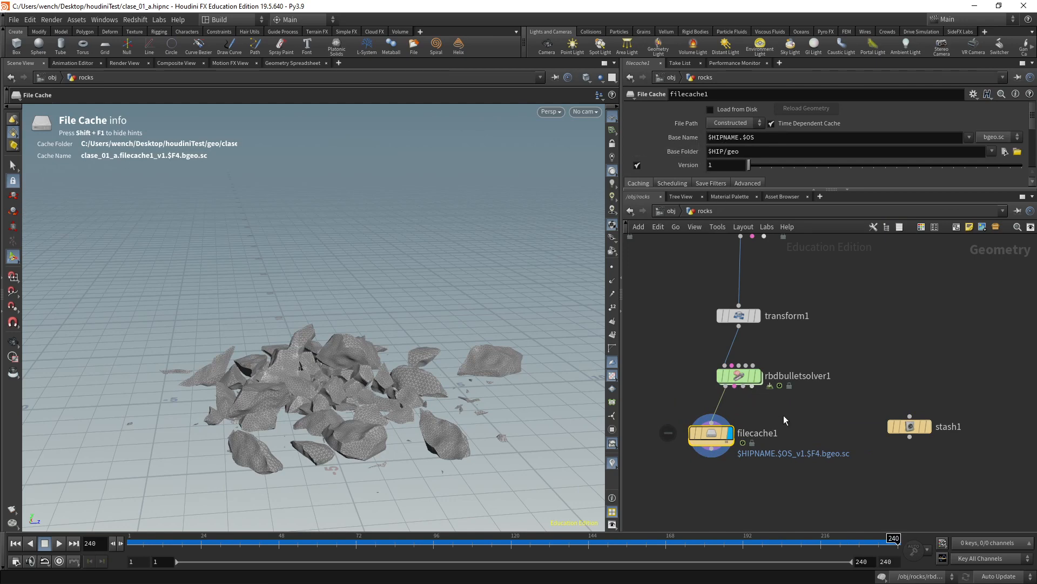
- Examine the $HIP, $HIPNAME and $OS variables in filecache1's Base Folder and Base Name
{"action": "left_click", "coordinate": [711, 151]}
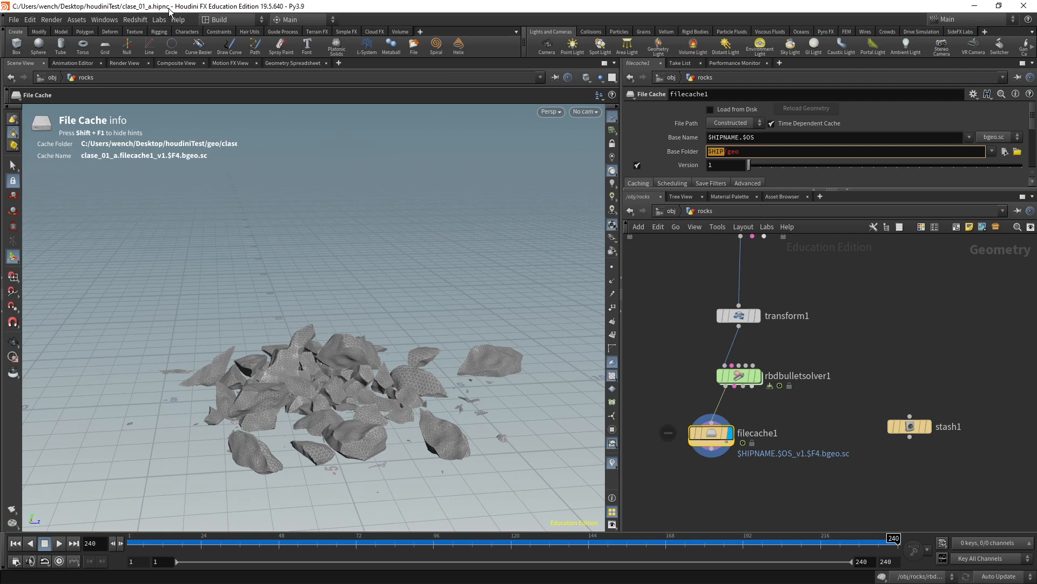
{"action": "left_click", "coordinate": [739, 138]}
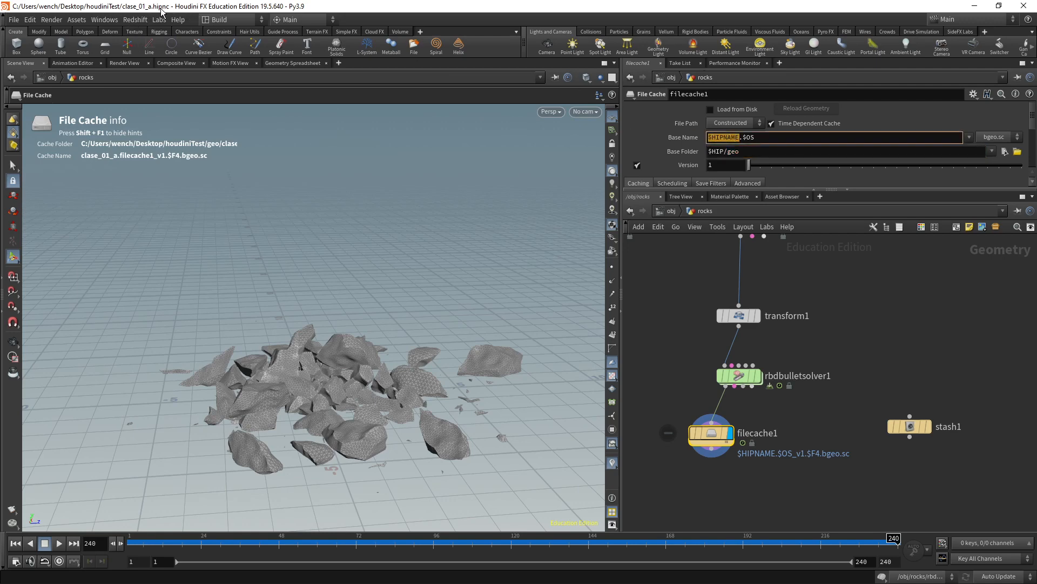
{"action": "left_click", "coordinate": [743, 137]}
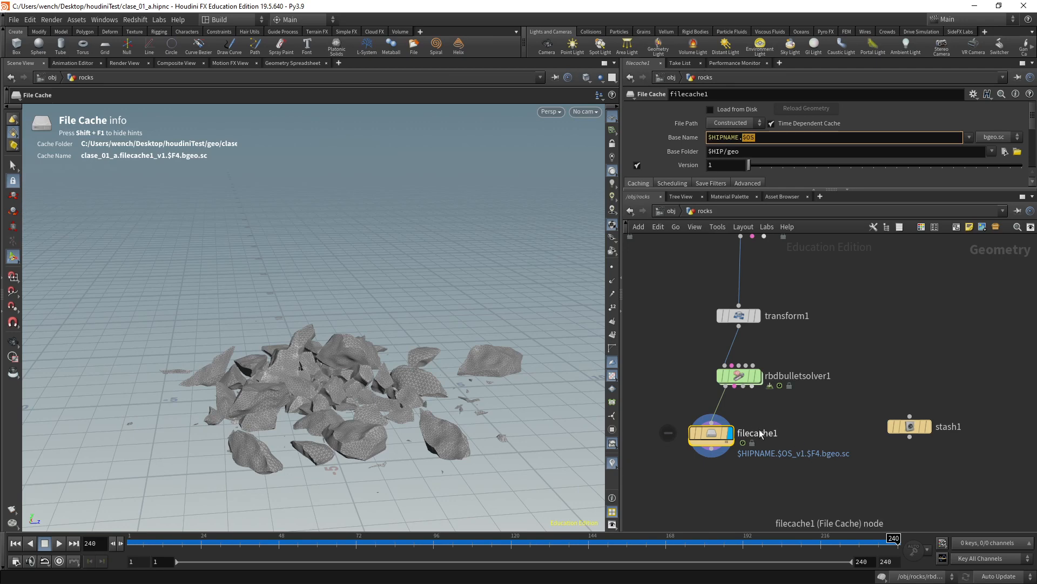
- Check which folder and file name filecache1's Base Folder and Base Name variables resolve to
{"action": "left_click", "coordinate": [674, 141]}
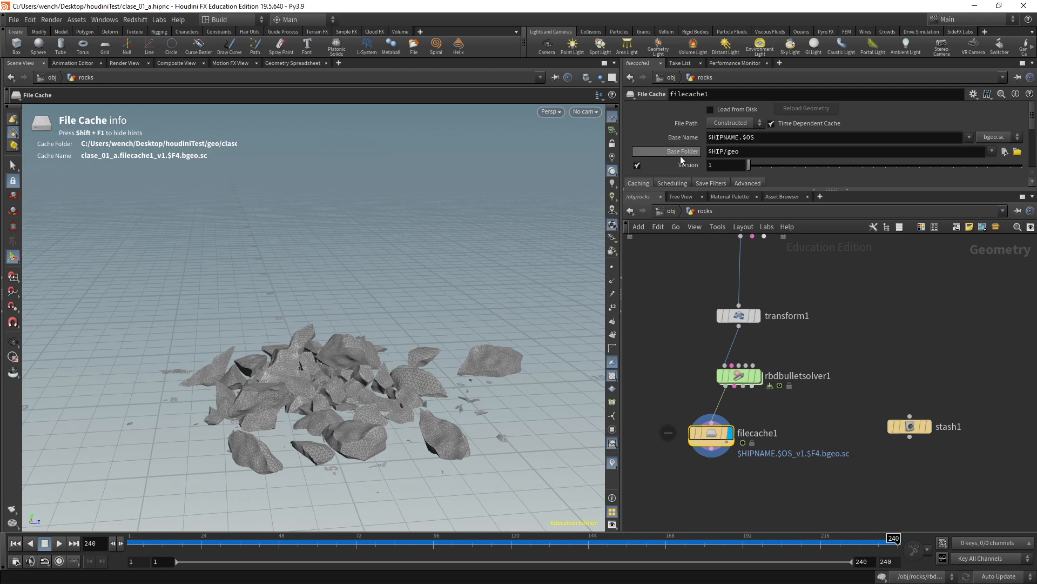
{"action": "left_click", "coordinate": [682, 154]}
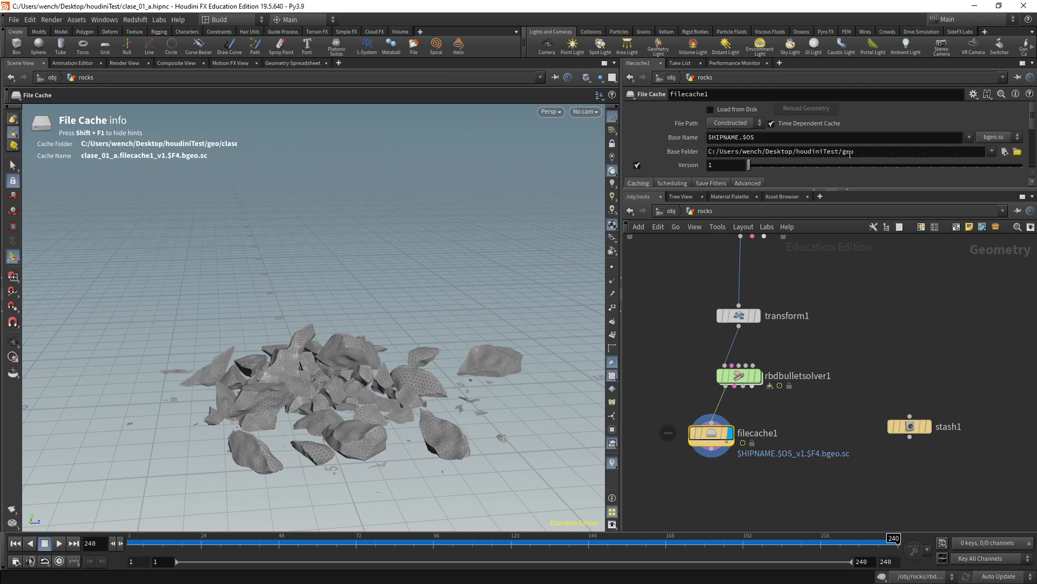
{"action": "left_click", "coordinate": [691, 154]}
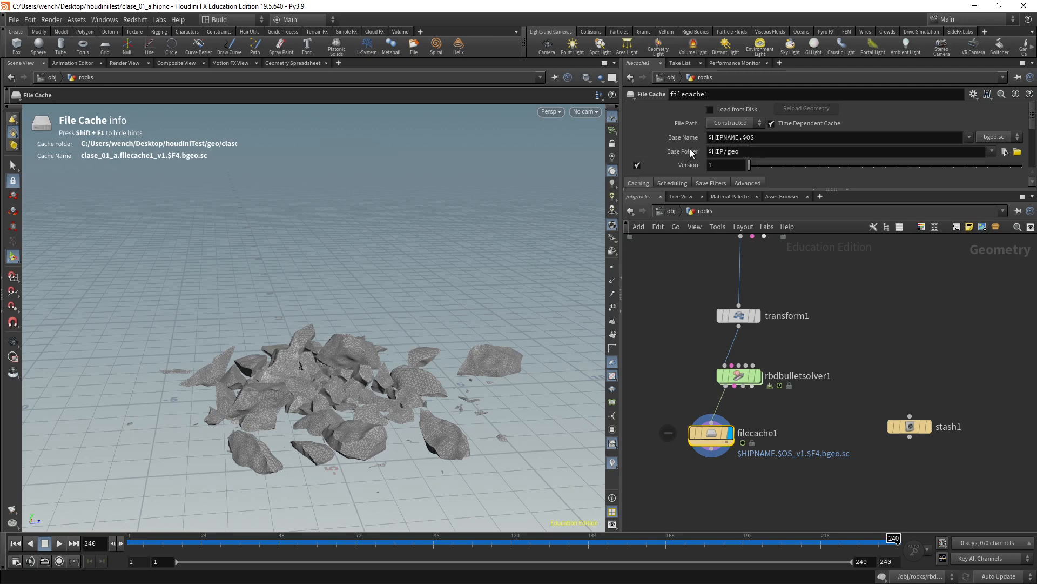
{"action": "double_click", "coordinate": [744, 139]}
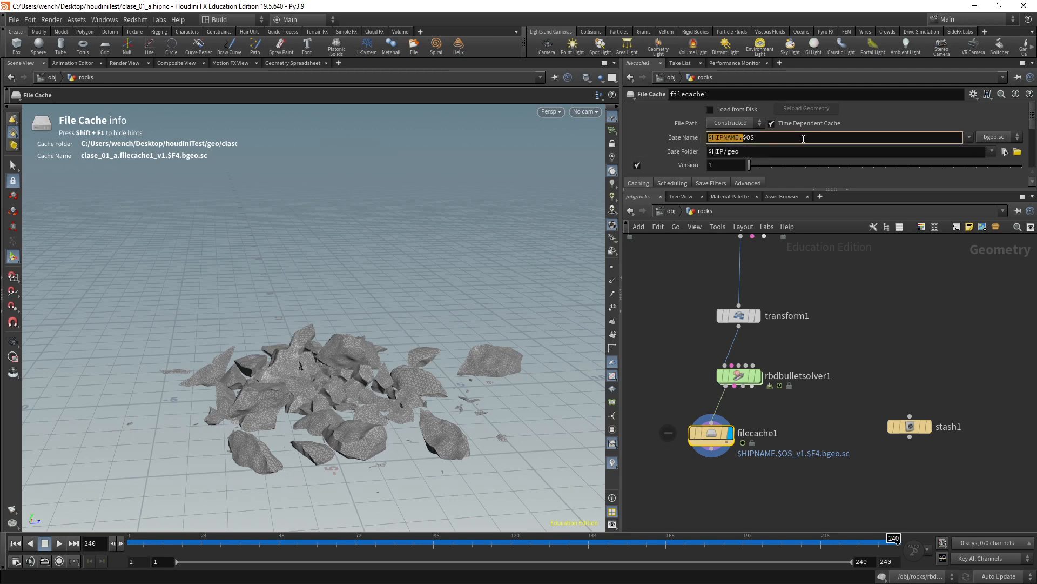
{"action": "left_click", "coordinate": [698, 141]}
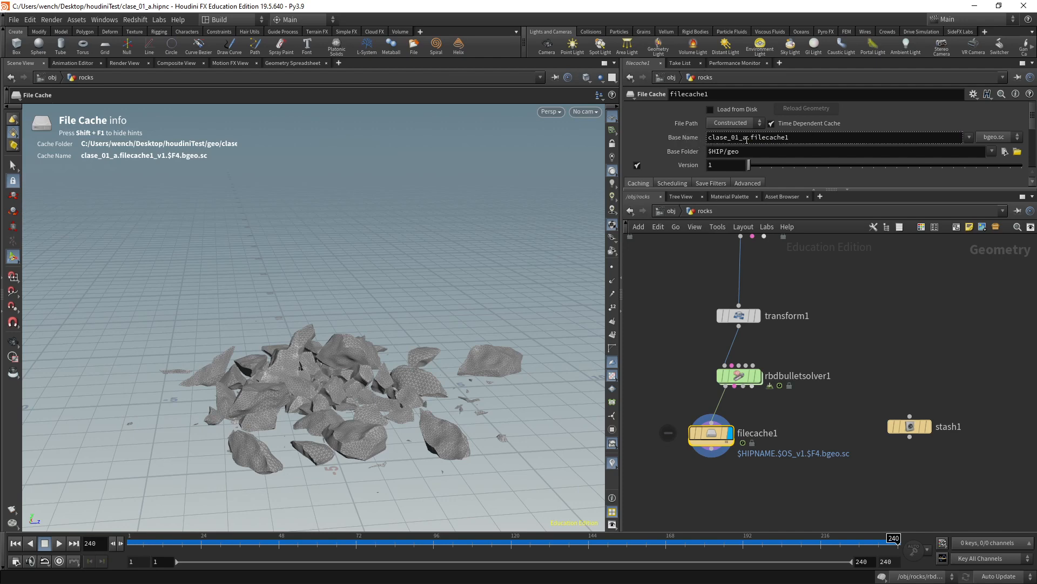
{"action": "left_click", "coordinate": [700, 140]}
- Rename the filecache1 node as w03_rocks
{"action": "left_click", "coordinate": [770, 433]}
{"action": "left_click_drag", "start_coordinate": [785, 434], "coordinate": [635, 418]}
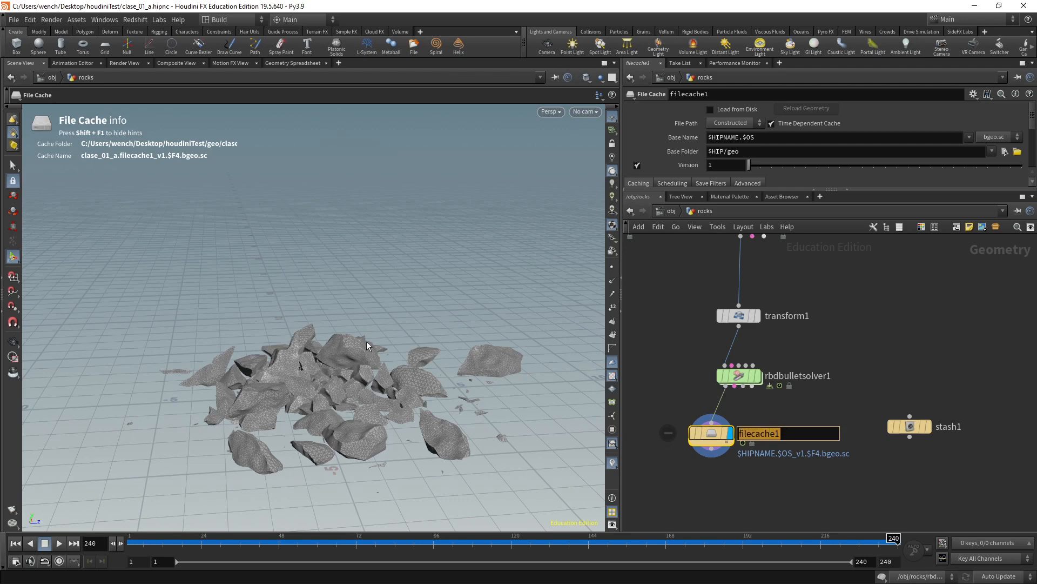
{"action": "type", "text": "rocks"}
{"action": "key", "text": "Return"}
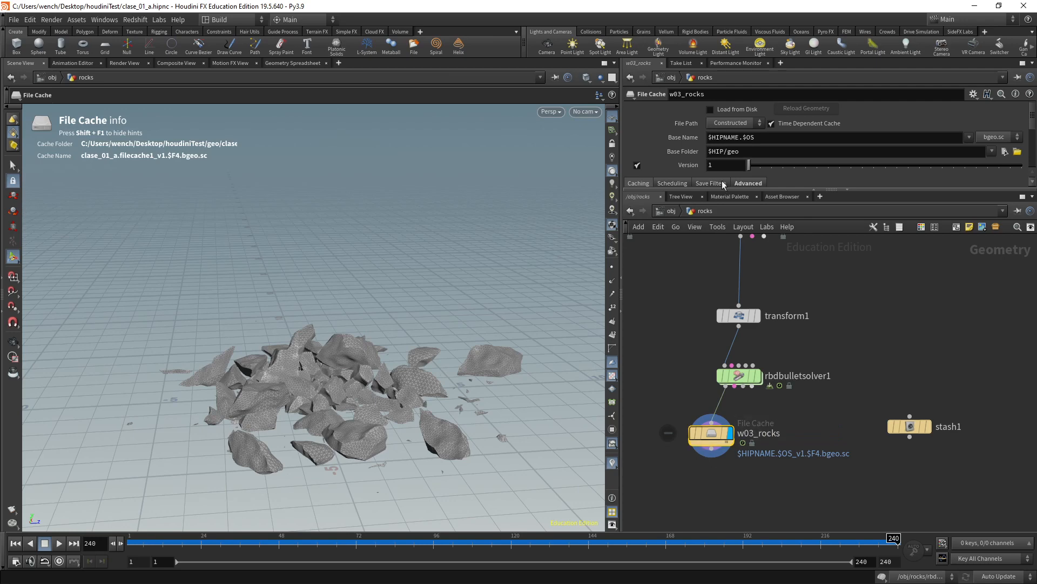
- Remove $HIPNAME from the cache's Base Name so it is only $OS, and align w03_rocks under rbdbulletsolver1
{"action": "left_click_drag", "start_coordinate": [744, 137], "coordinate": [709, 137]}
{"action": "key", "text": "BackSpace"}
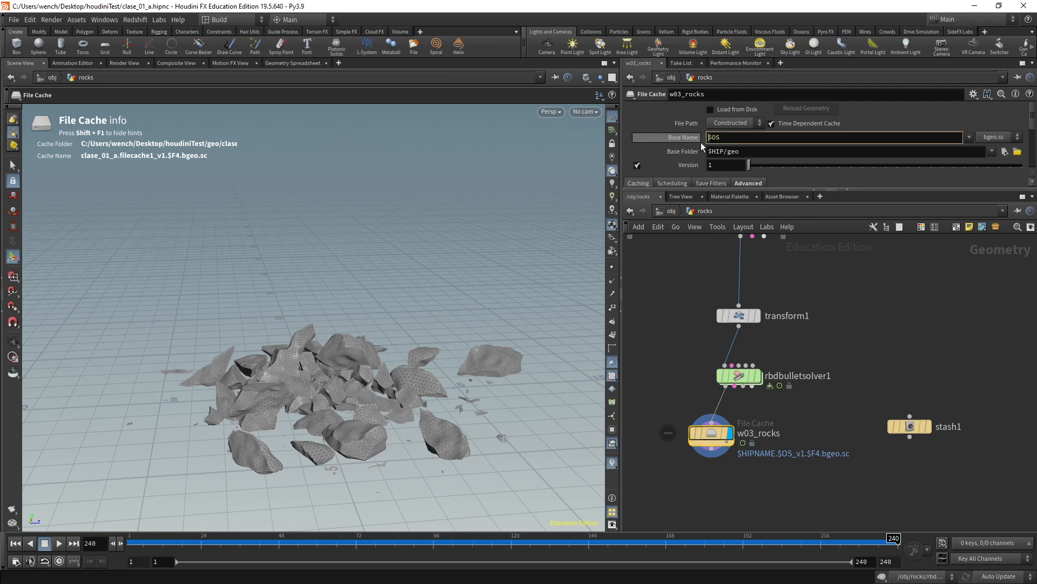
{"action": "key", "text": "Return"}
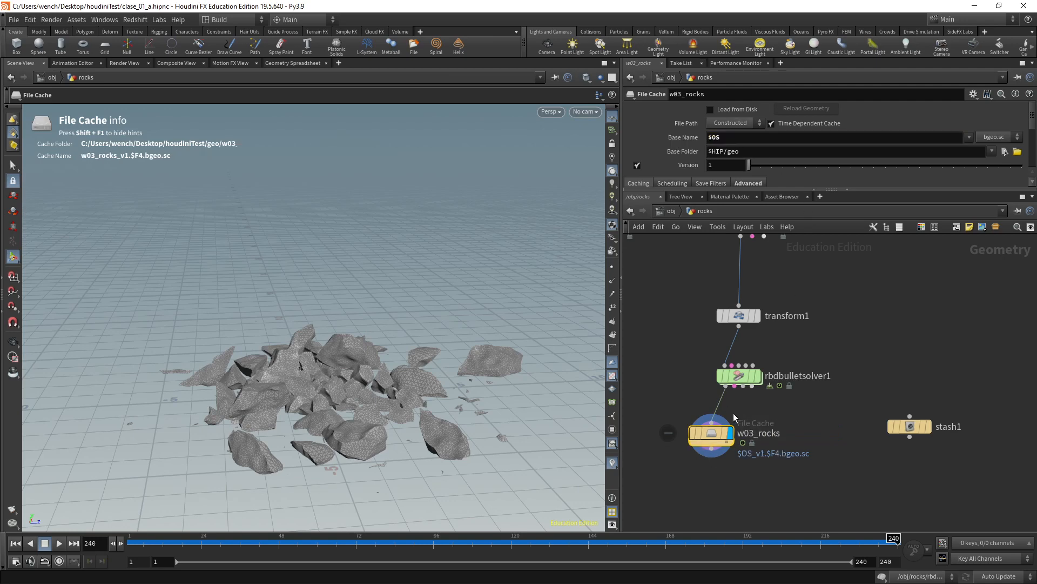
{"action": "left_click", "coordinate": [848, 190]}
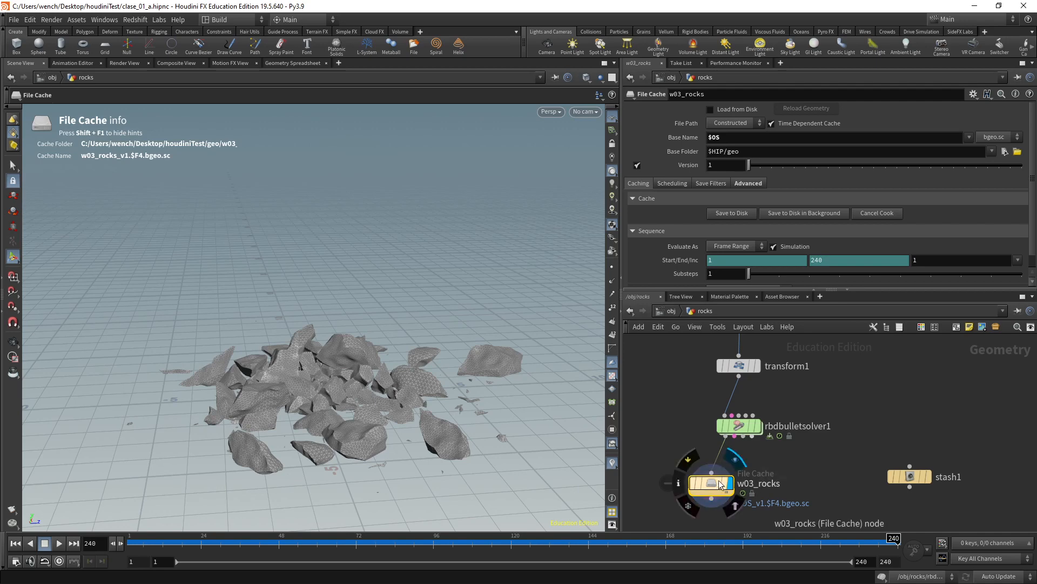
{"action": "left_click_drag", "start_coordinate": [711, 483], "coordinate": [725, 481]}
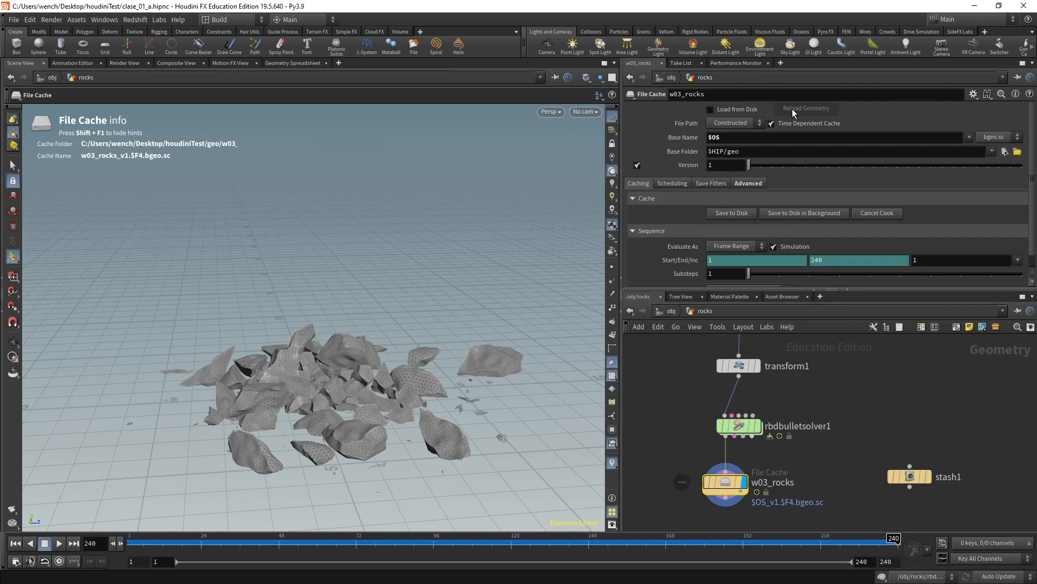
- Compare w03_rocks's cache settings with Time Dependent Cache off and on, leaving it enabled
{"action": "left_click", "coordinate": [789, 122]}
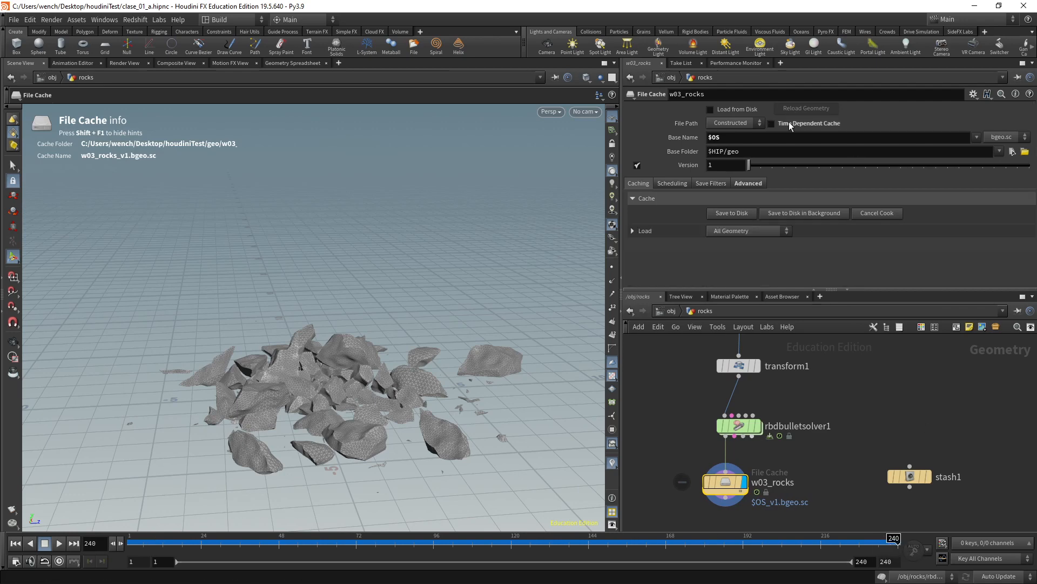
{"action": "left_click", "coordinate": [824, 122]}
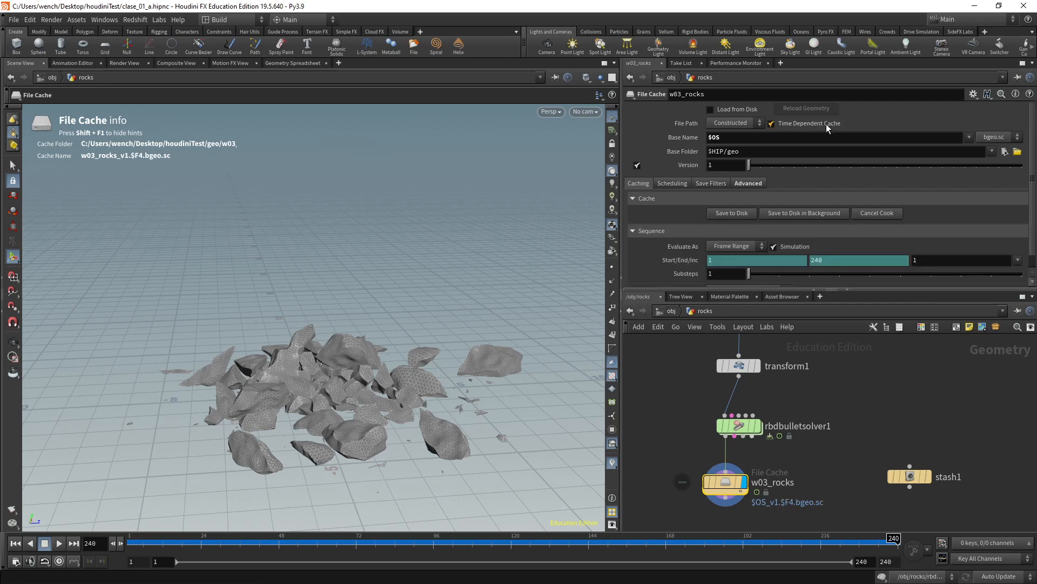
{"action": "left_click", "coordinate": [826, 124]}
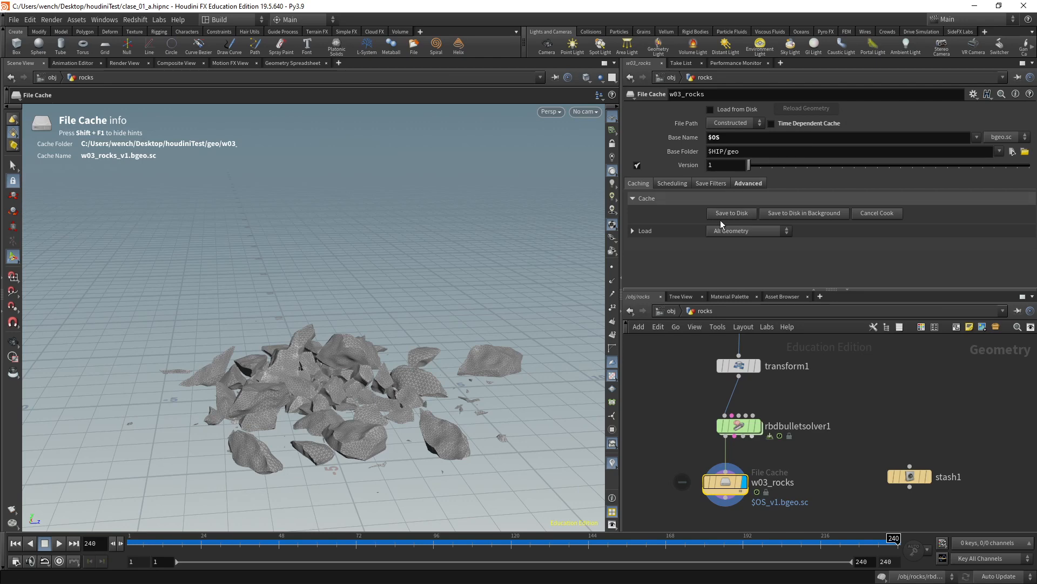
{"action": "left_click", "coordinate": [820, 123]}
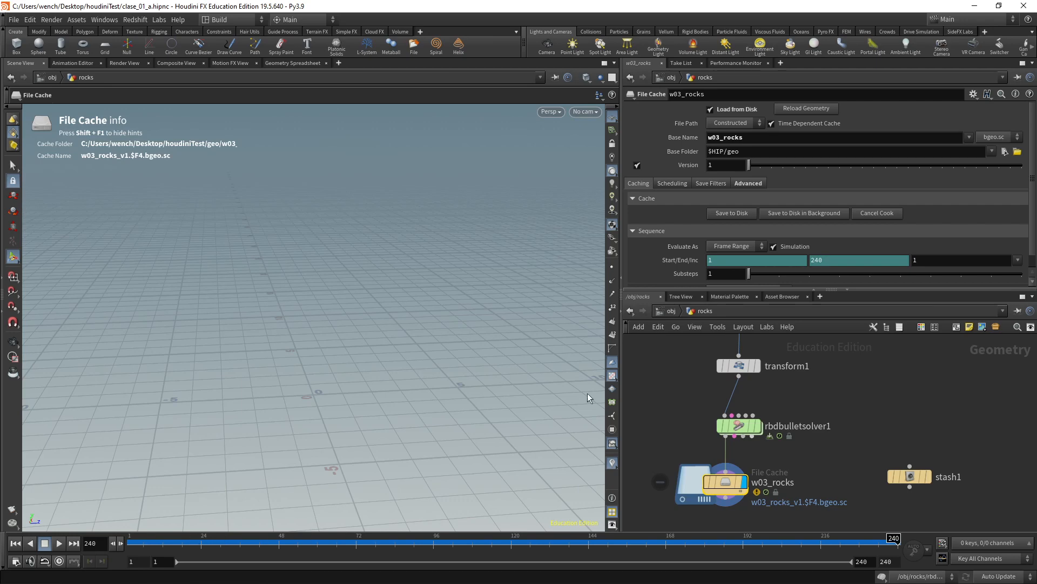
- Examine the Start/End/Inc frame range of the w03_rocks cache and the expressions behind it
{"action": "left_click", "coordinate": [921, 263]}
{"action": "key", "text": "BackSpace"}
{"action": "left_click", "coordinate": [694, 261]}
{"action": "left_click", "coordinate": [695, 265]}
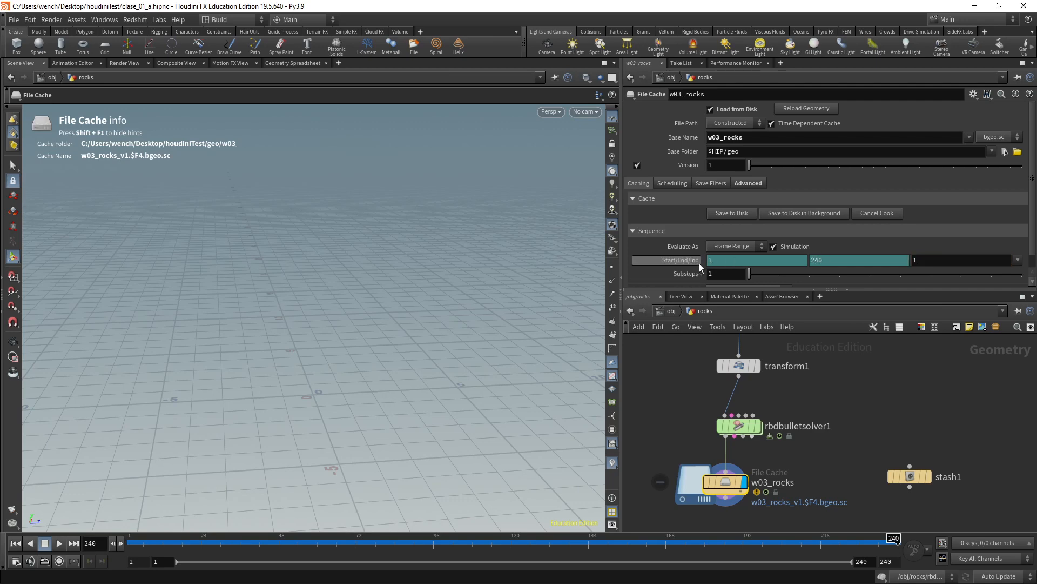
{"action": "left_click", "coordinate": [694, 264]}
{"action": "left_click", "coordinate": [693, 264]}
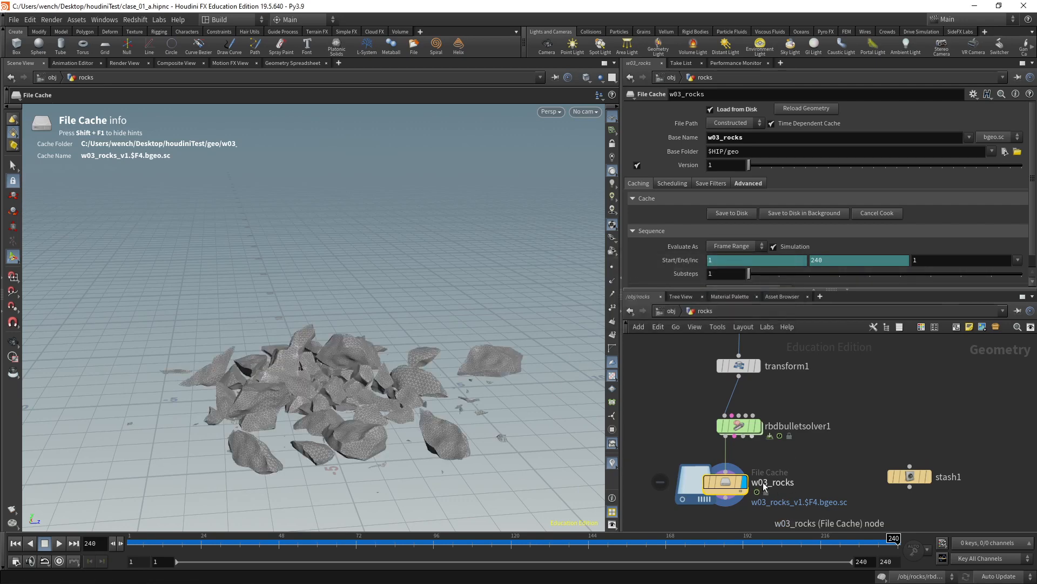
- Disconnect w03_rocks from rbdbulletsolver1, move it aside, and scrub through the cached simulation
{"action": "mouse_move", "coordinate": [732, 485]}
{"action": "left_click_drag", "start_coordinate": [732, 484], "coordinate": [700, 501]}
{"action": "left_click_drag", "start_coordinate": [710, 460], "coordinate": [721, 464]}
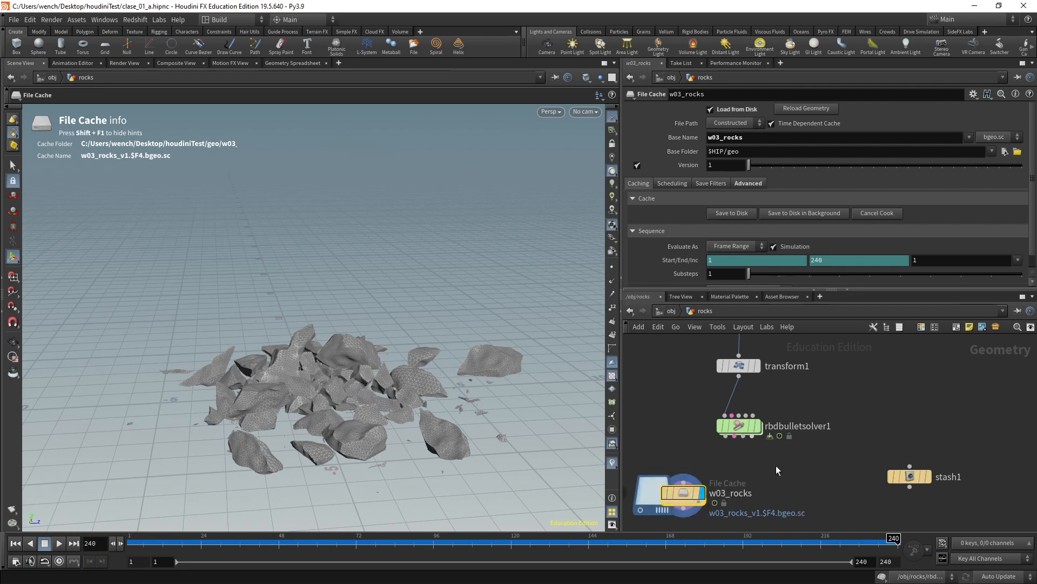
{"action": "left_click_drag", "start_coordinate": [609, 542], "coordinate": [898, 540]}
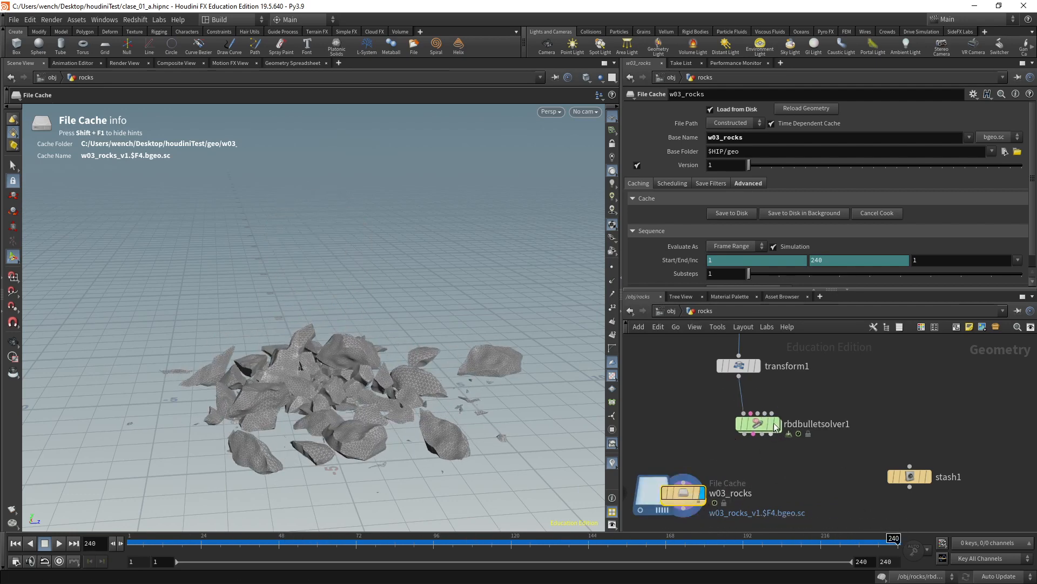
- Connect rbdbulletsolver1's first output to stash1, display stash1 and stash its input geometry
{"action": "left_click_drag", "start_coordinate": [866, 481], "coordinate": [847, 485]}
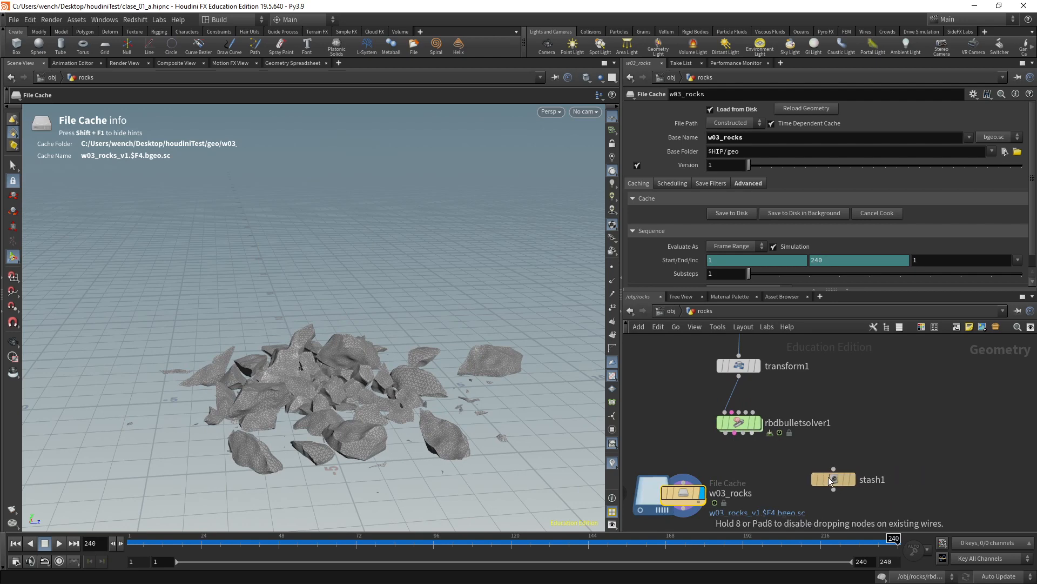
{"action": "left_click_drag", "start_coordinate": [735, 433], "coordinate": [858, 483]}
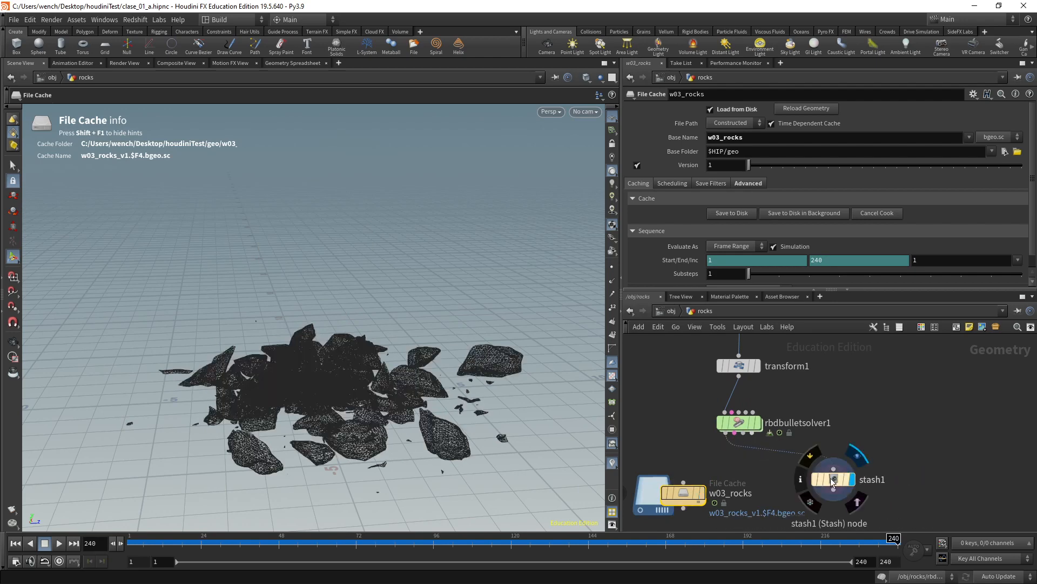
{"action": "left_click", "coordinate": [857, 480]}
{"action": "left_click", "coordinate": [733, 120]}
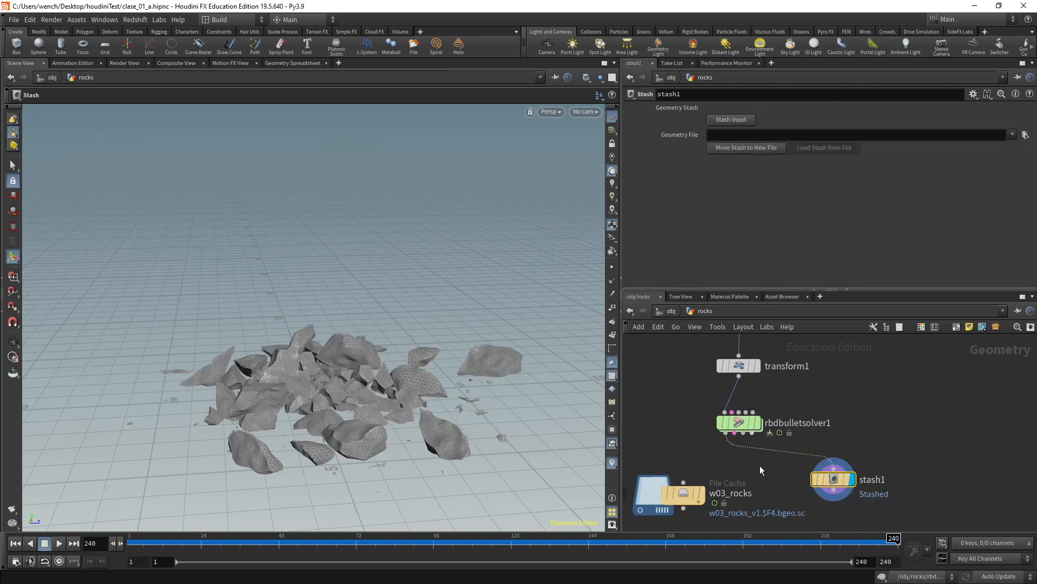
- Detach stash1 from rbdbulletsolver1 and reposition stash1 and w03_rocks as standalone nodes beside the solver chain
{"action": "left_click_drag", "start_coordinate": [833, 480], "coordinate": [887, 486]}
{"action": "scroll", "coordinate": [879, 435], "scroll_direction": "down", "scroll_amount": 2}
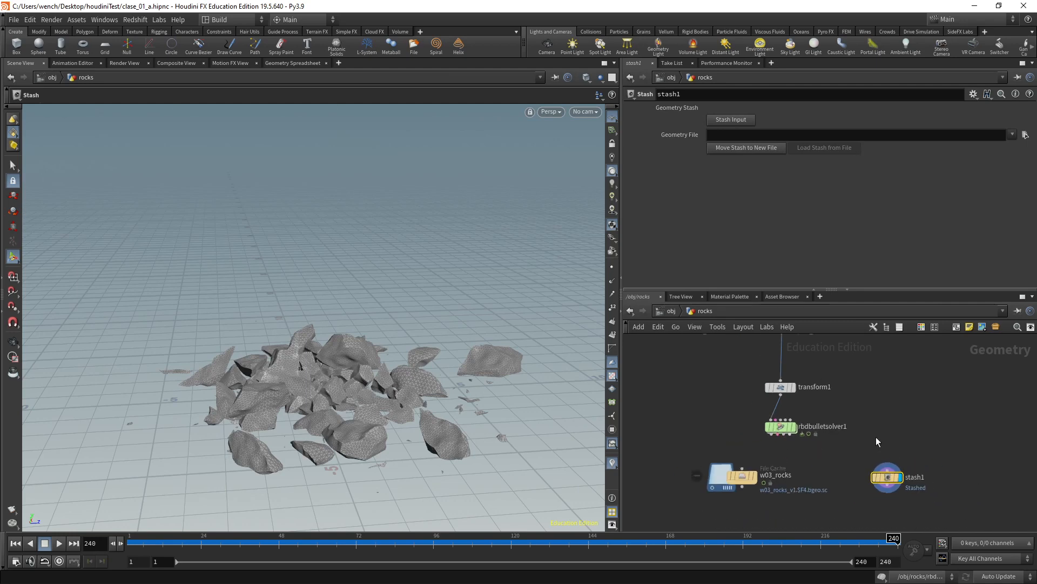
{"action": "left_click_drag", "start_coordinate": [807, 453], "coordinate": [734, 494]}
{"action": "left_click_drag", "start_coordinate": [724, 475], "coordinate": [648, 447]}
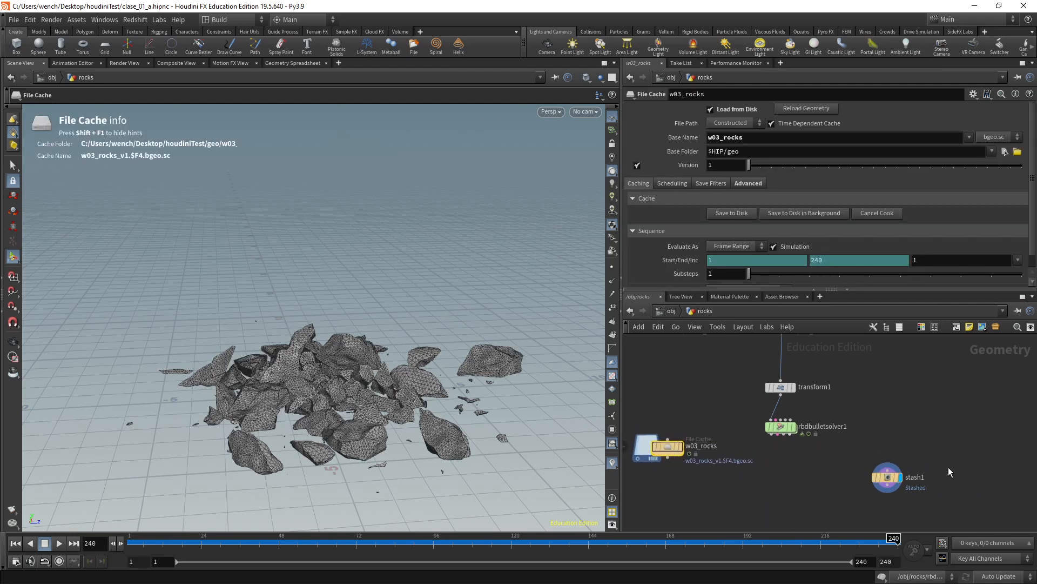
{"action": "left_click", "coordinate": [891, 479]}
{"action": "left_click_drag", "start_coordinate": [893, 482], "coordinate": [785, 498]}
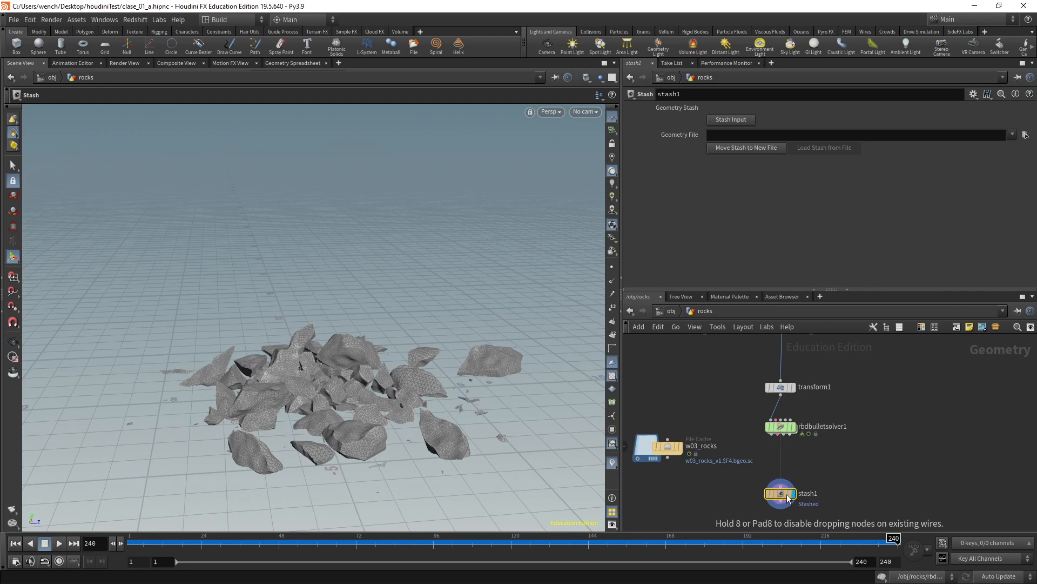
{"action": "scroll", "coordinate": [835, 448], "scroll_direction": "down", "scroll_amount": 4}
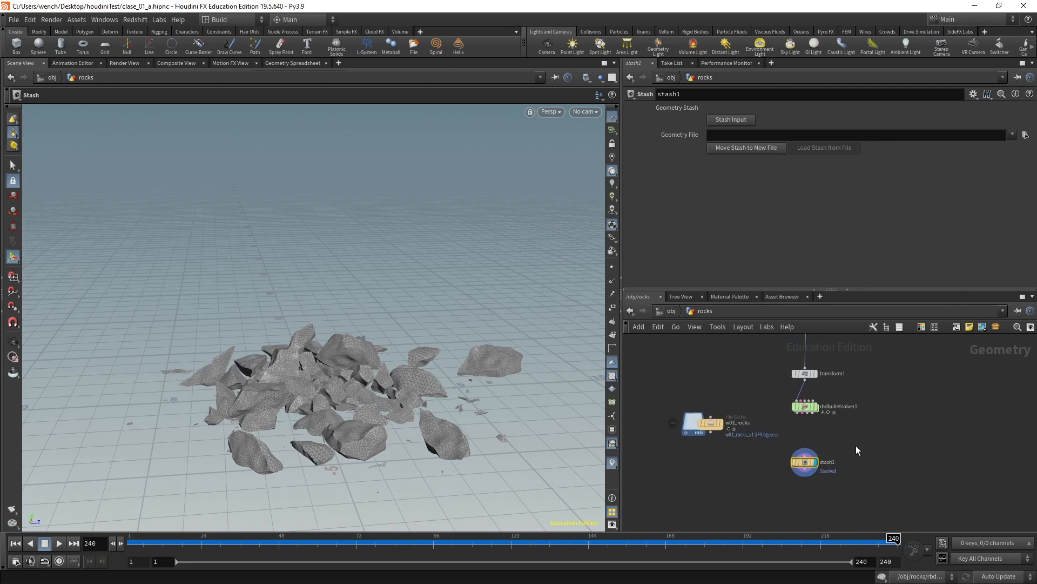
{"action": "left_click_drag", "start_coordinate": [789, 492], "coordinate": [762, 487]}
- Rename the stash1 node as stash_rocks
{"action": "scroll", "coordinate": [767, 486], "scroll_direction": "up", "scroll_amount": 2}
{"action": "double_click", "coordinate": [772, 487]}
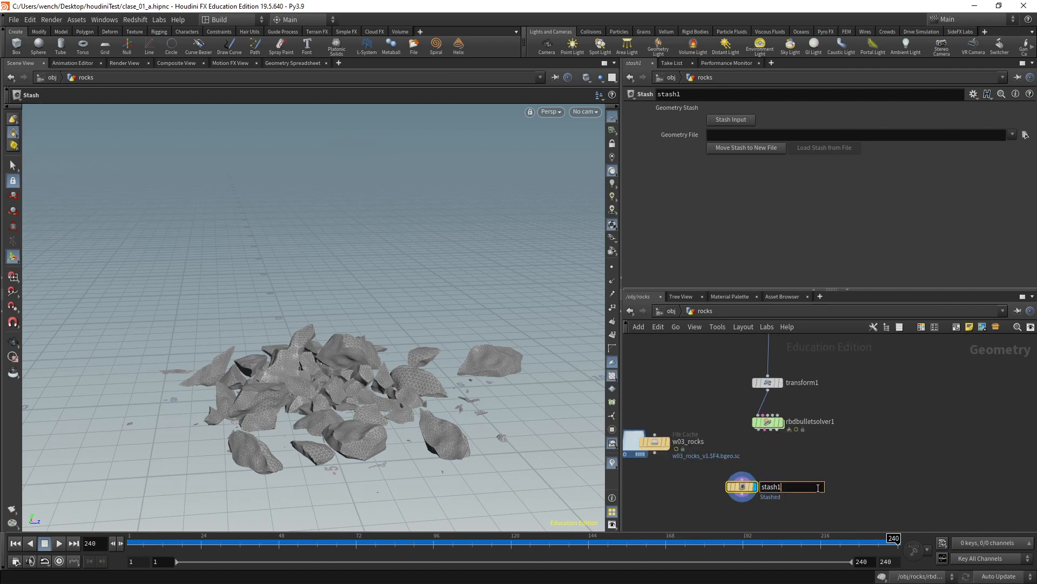
{"action": "type", "text": "stash_rocks"}
{"action": "key", "text": "Return"}
- Place stash_rocks next to w03_rocks, side by side and away from the solver chain
{"action": "scroll", "coordinate": [826, 493], "scroll_direction": "down", "scroll_amount": 3}
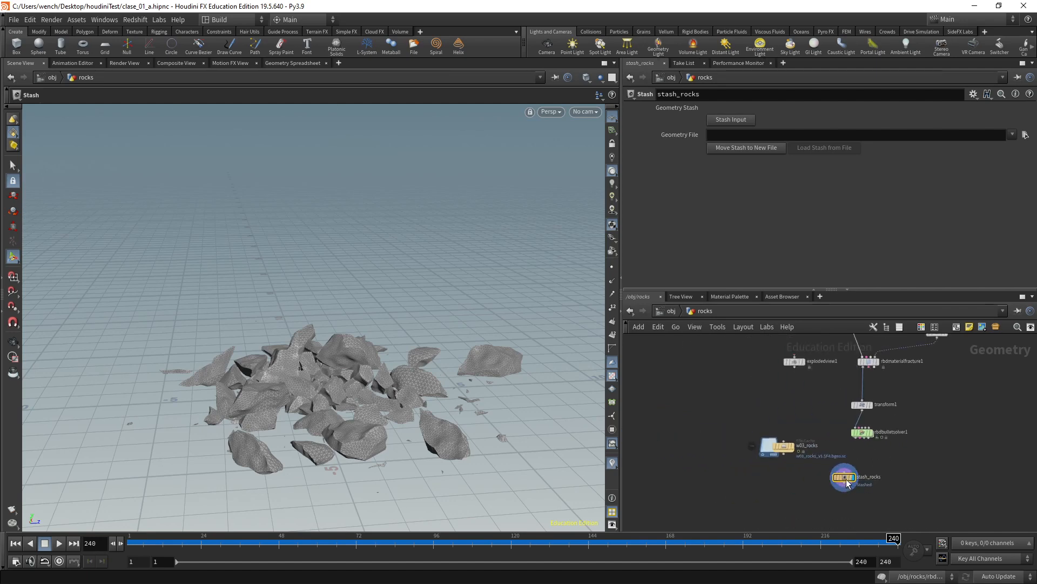
{"action": "left_click_drag", "start_coordinate": [847, 477], "coordinate": [699, 447]}
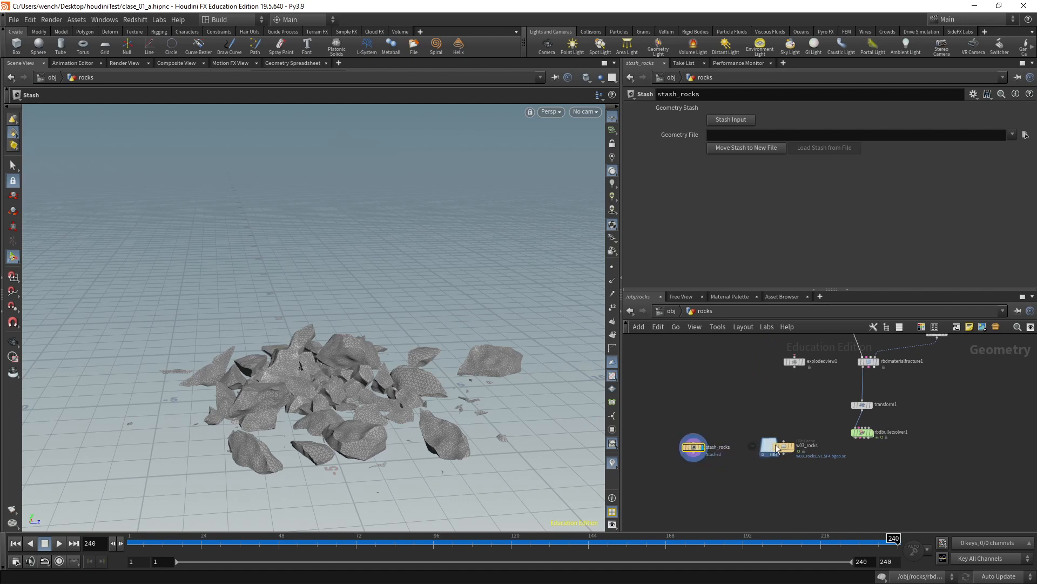
{"action": "left_click_drag", "start_coordinate": [763, 450], "coordinate": [756, 450]}
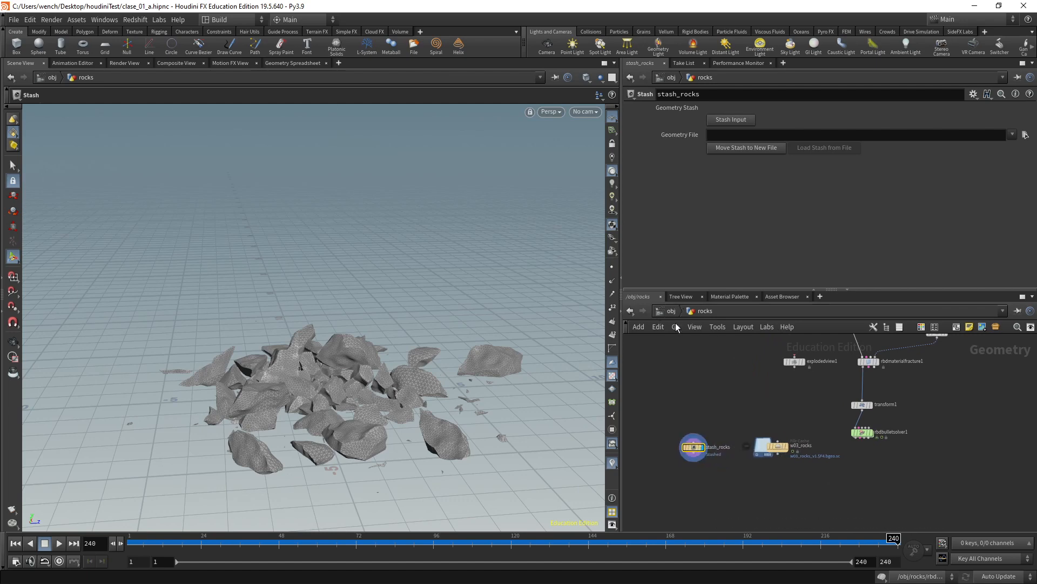
{"action": "middle_click_drag", "start_coordinate": [756, 425], "coordinate": [743, 422]}
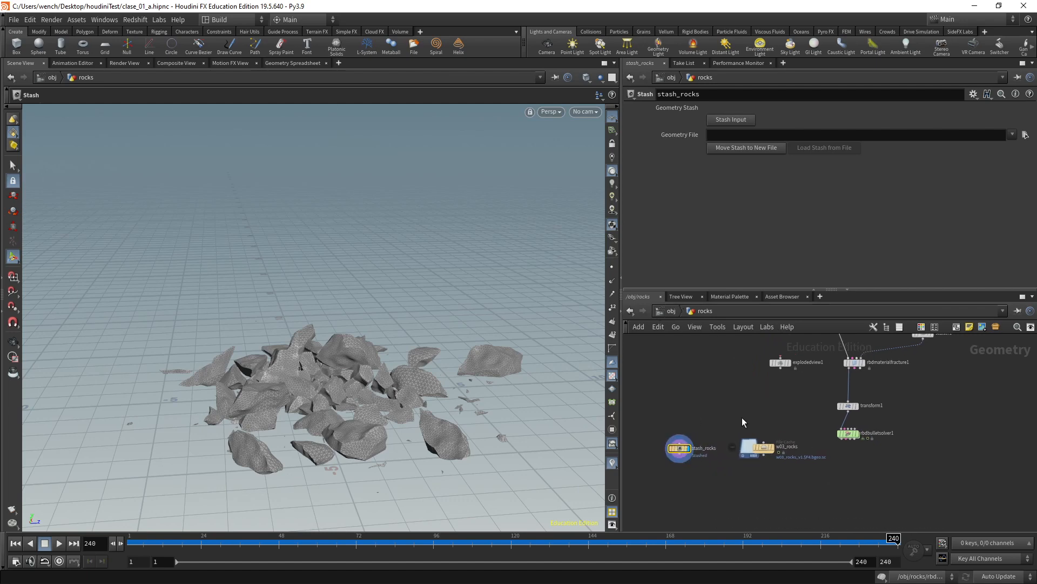
- Return to the object level and view the stashed rocks together with the column, bust and background
{"action": "left_click", "coordinate": [667, 311]}
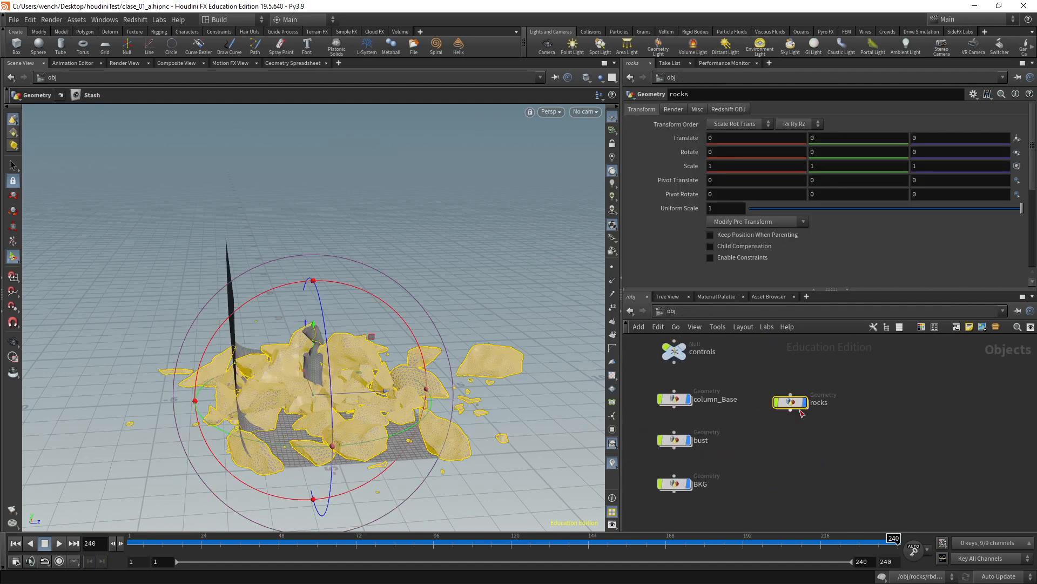
{"action": "key", "text": "Escape"}
{"action": "mouse_move", "coordinate": [456, 335]}
{"action": "left_mouse_down"}
{"action": "mouse_move", "coordinate": [452, 325]}
{"action": "mouse_move", "coordinate": [436, 336]}
{"action": "left_mouse_up"}
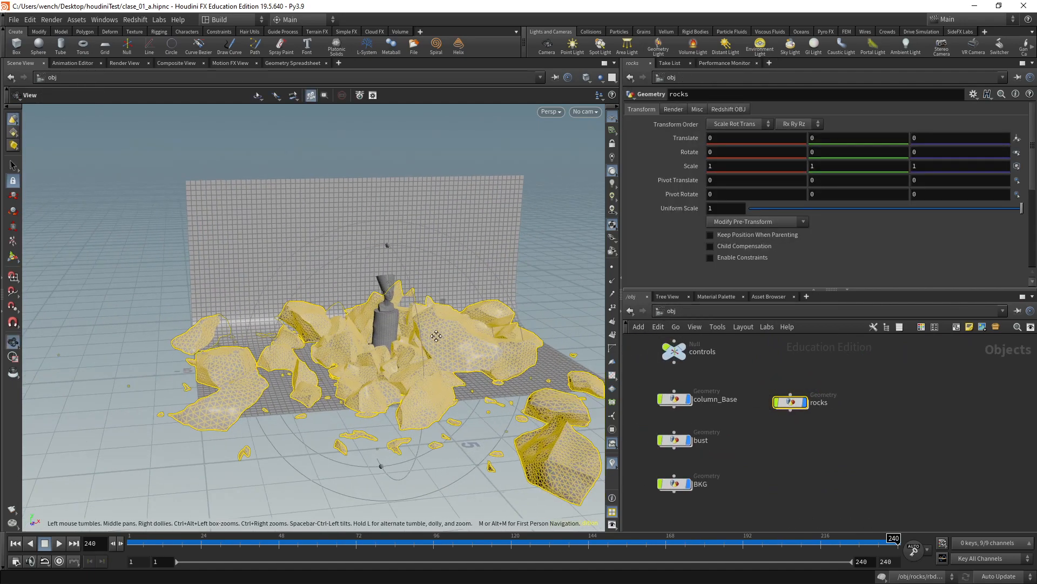
{"action": "key", "text": "Return"}
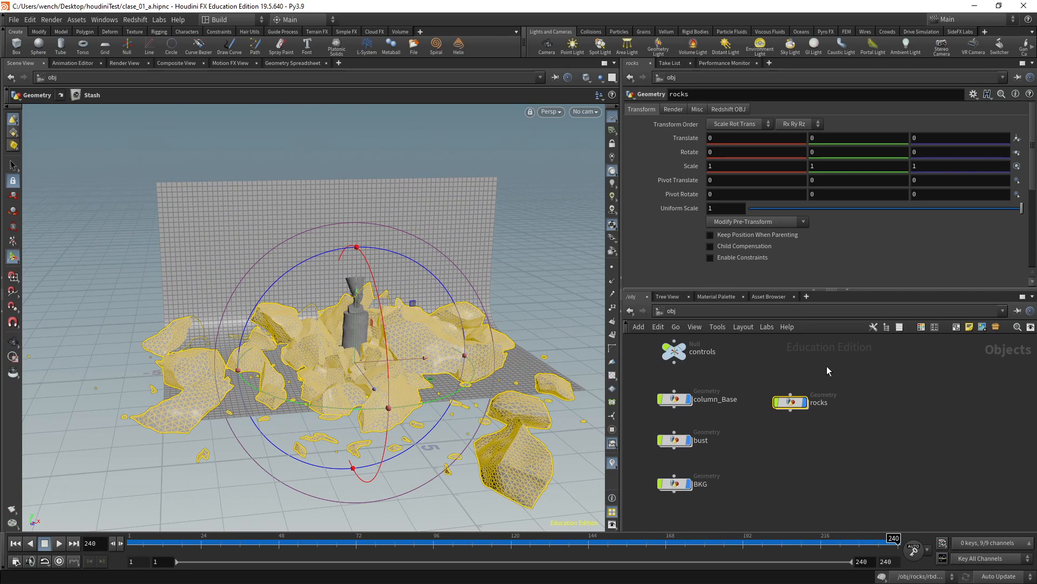
- Rename the rocks object as rocks_sim
{"action": "double_click", "coordinate": [828, 403]}
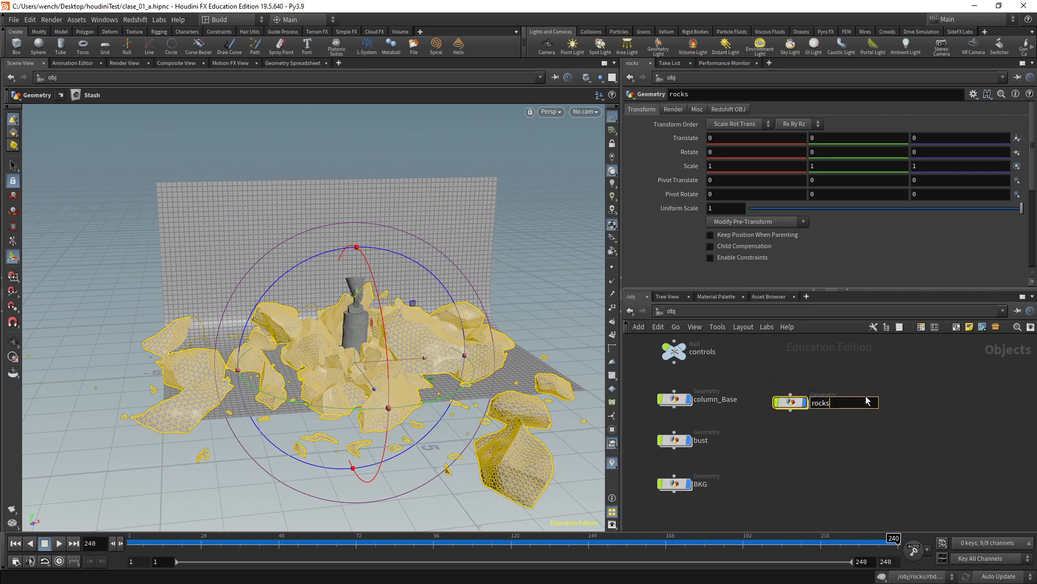
{"action": "key", "text": "Return"}
{"action": "key", "text": "l"}
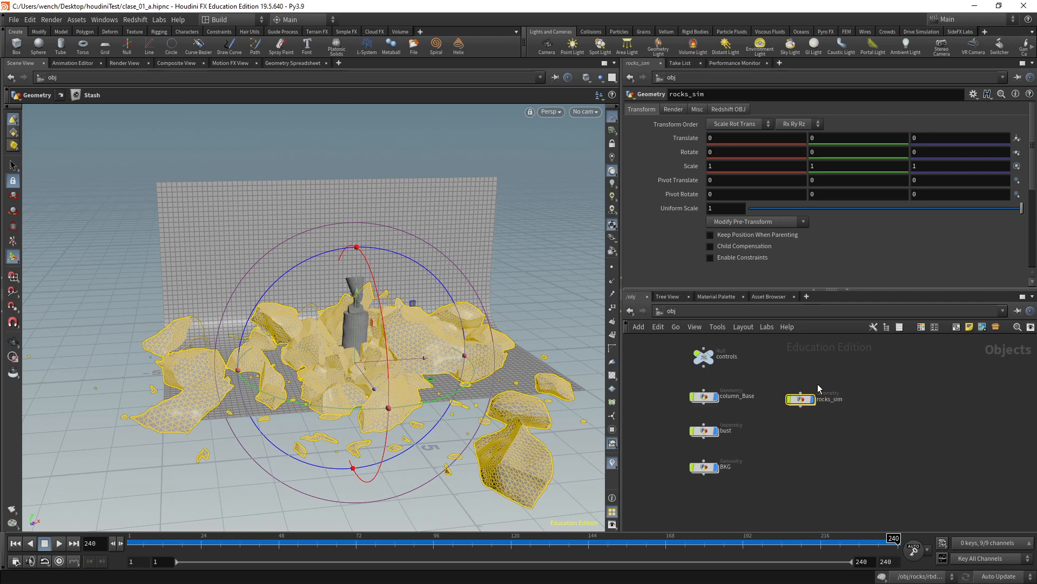
- Arrange the object nodes so that rocks_sim sits between controls and column_Base
{"action": "left_click_drag", "start_coordinate": [795, 431], "coordinate": [776, 404]}
{"action": "left_click_drag", "start_coordinate": [701, 397], "coordinate": [697, 362]}
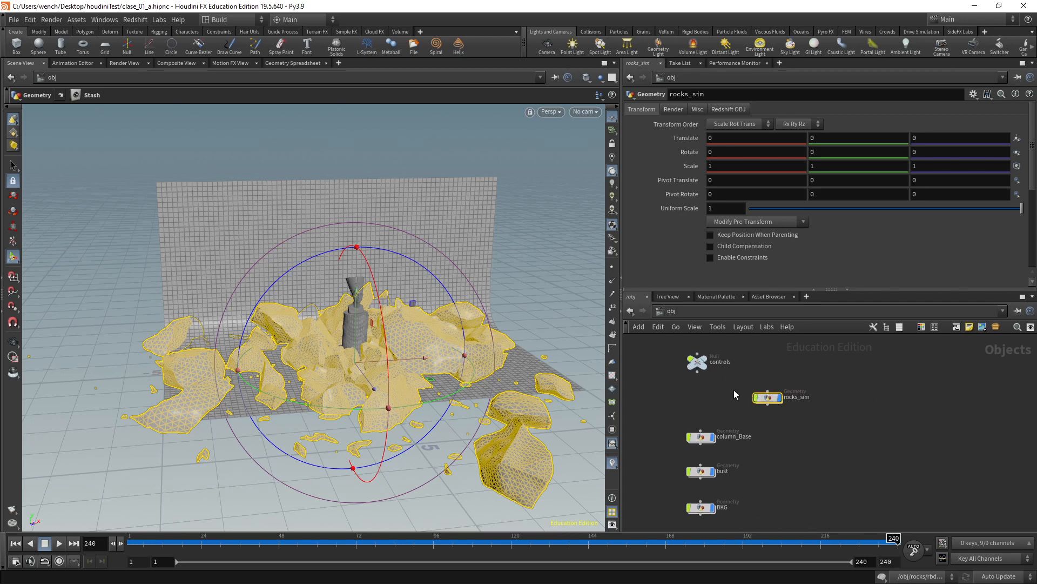
{"action": "left_click_drag", "start_coordinate": [770, 400], "coordinate": [692, 380]}
{"action": "scroll", "coordinate": [733, 435], "scroll_direction": "up", "scroll_amount": 2}
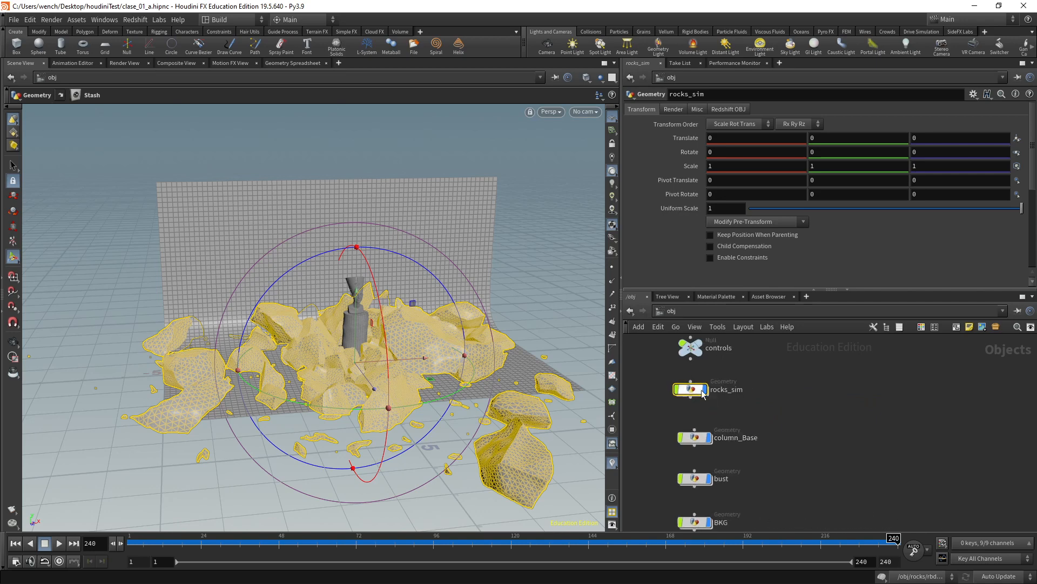
- Open the column_Base network and show all other scene objects in the viewport while working inside it
{"action": "double_click", "coordinate": [697, 440]}
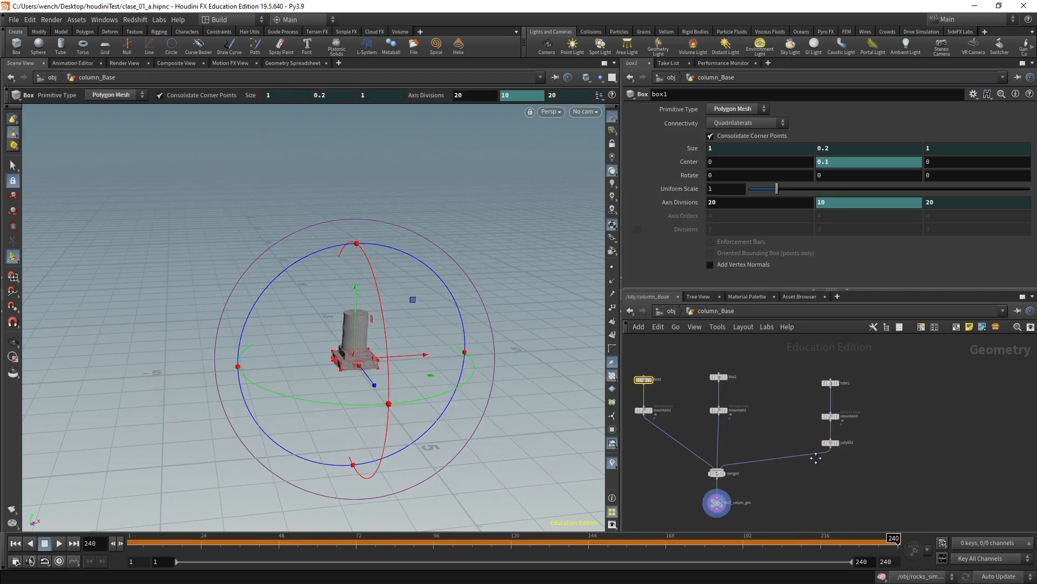
{"action": "left_click_drag", "start_coordinate": [816, 360], "coordinate": [729, 439]}
{"action": "scroll", "coordinate": [725, 424], "scroll_direction": "up", "scroll_amount": 2}
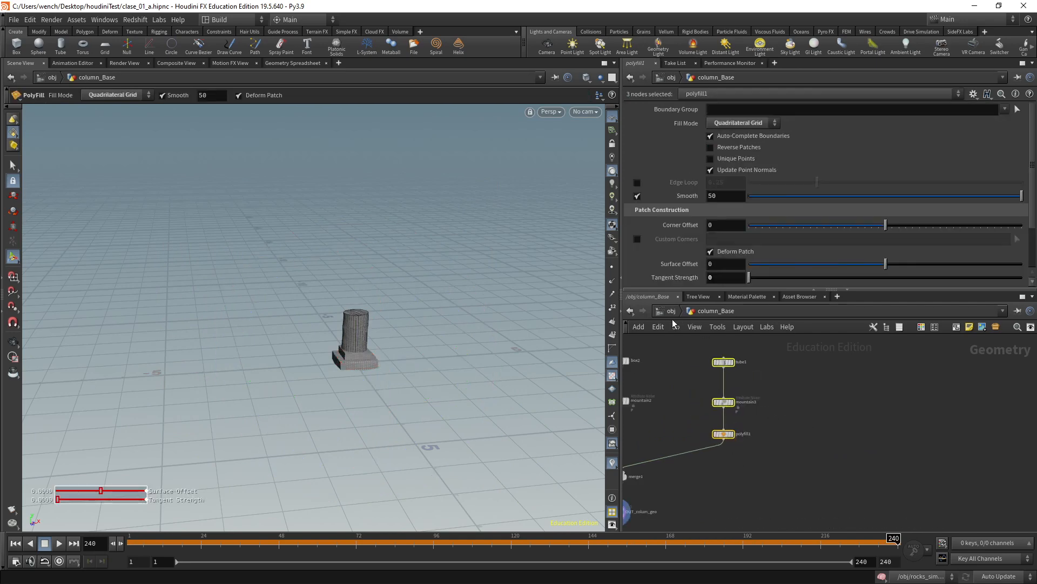
{"action": "left_click", "coordinate": [600, 77]}
{"action": "left_click", "coordinate": [622, 100]}
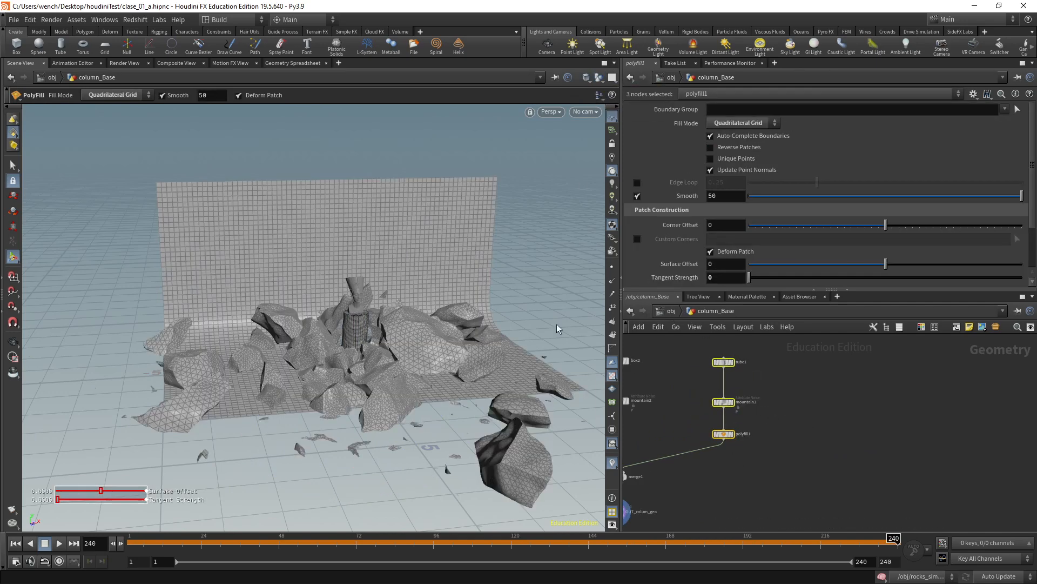
{"action": "key", "text": "Escape"}
{"action": "left_click_drag", "start_coordinate": [438, 336], "coordinate": [446, 336]}
{"action": "key", "text": "Return"}
{"action": "middle_click_drag", "start_coordinate": [778, 356], "coordinate": [784, 372]}
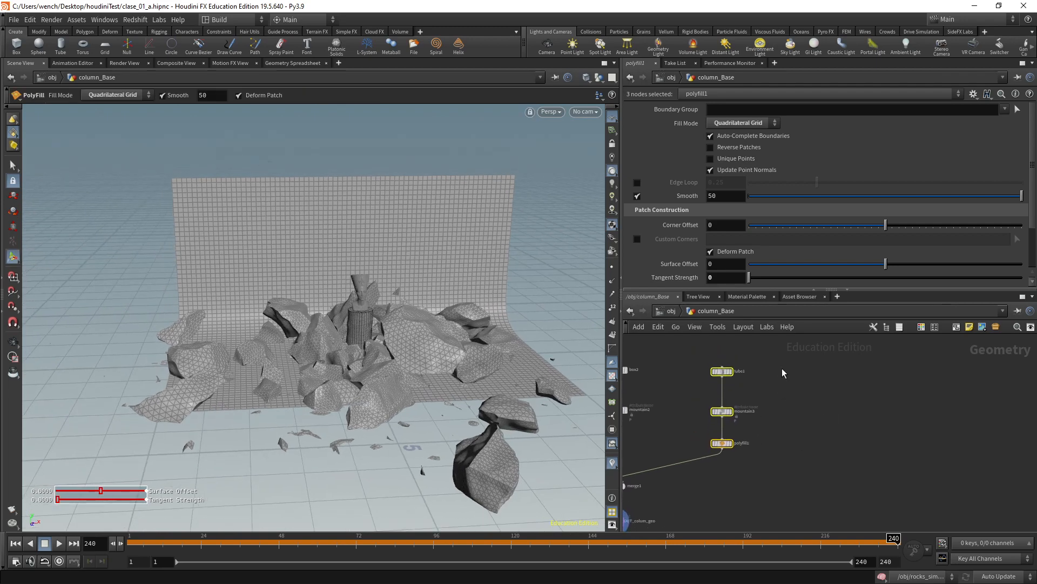
- Hide the rocks_sim object at the object level and reopen the column_Base network
{"action": "left_click", "coordinate": [672, 311]}
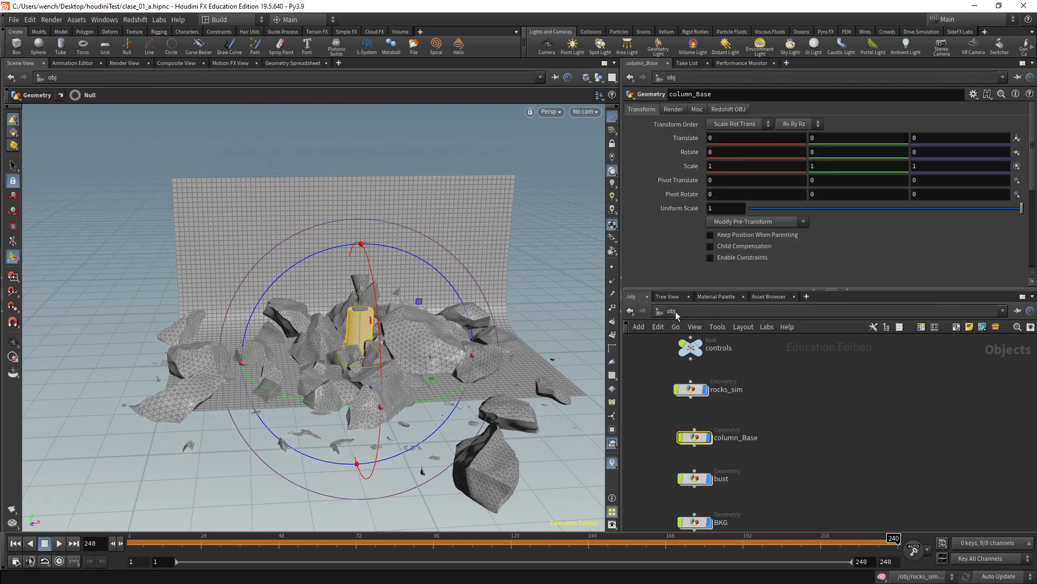
{"action": "left_click", "coordinate": [713, 385]}
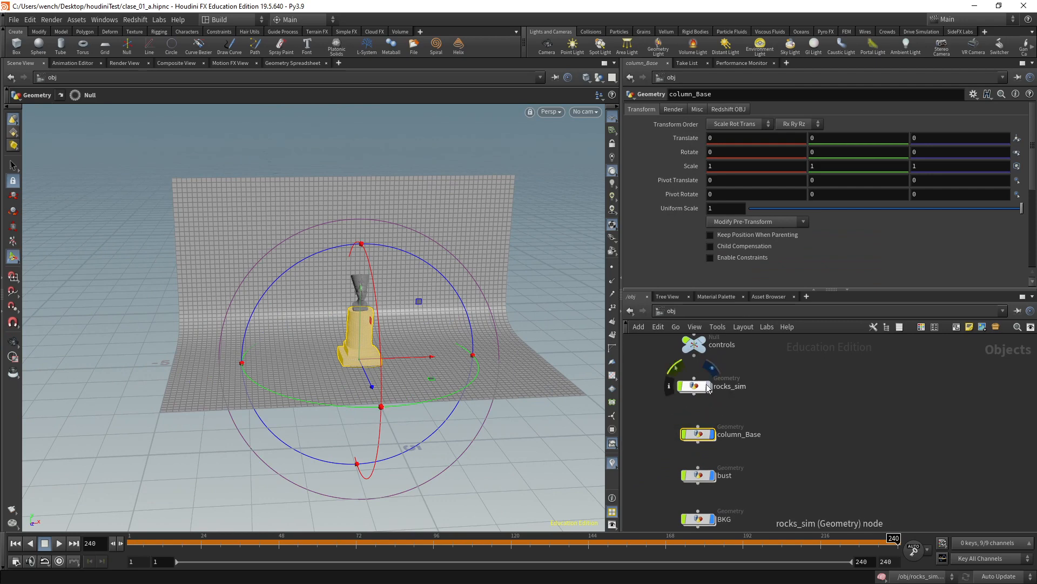
{"action": "double_click", "coordinate": [704, 437]}
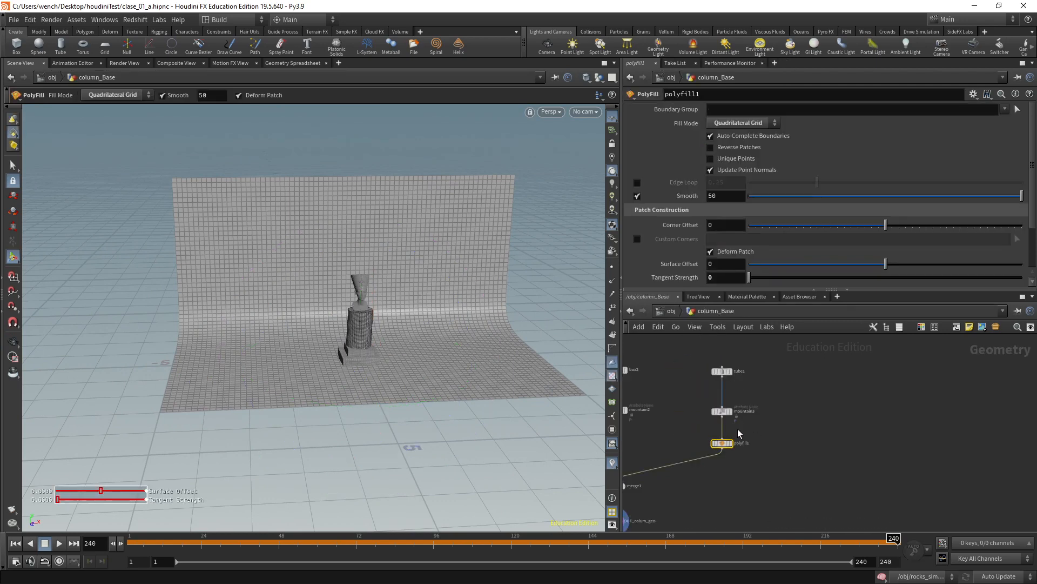
- Add a File node in an empty area of the column_Base network
{"action": "key", "text": "Tab"}
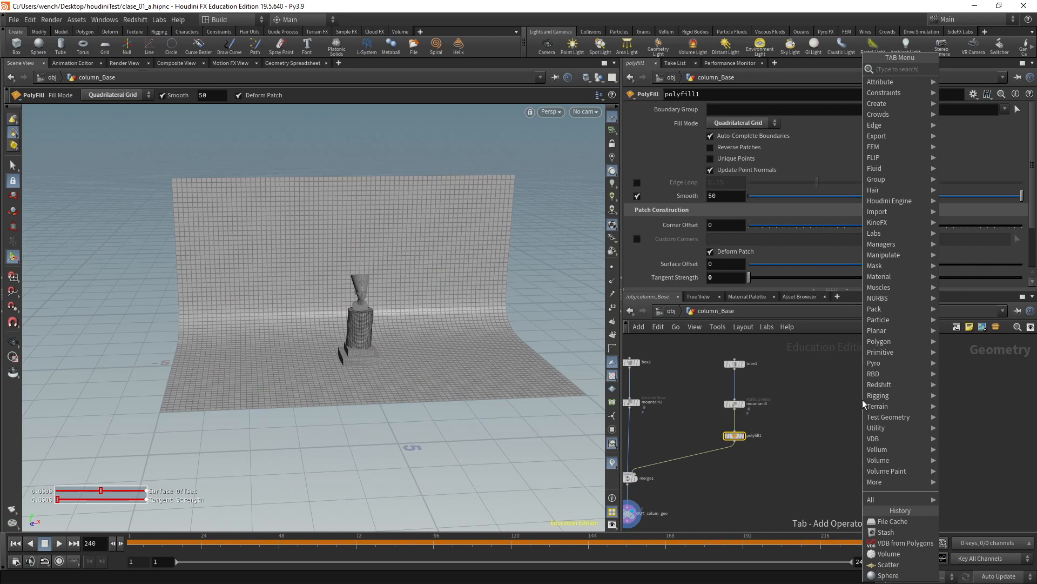
{"action": "type", "text": "file"}
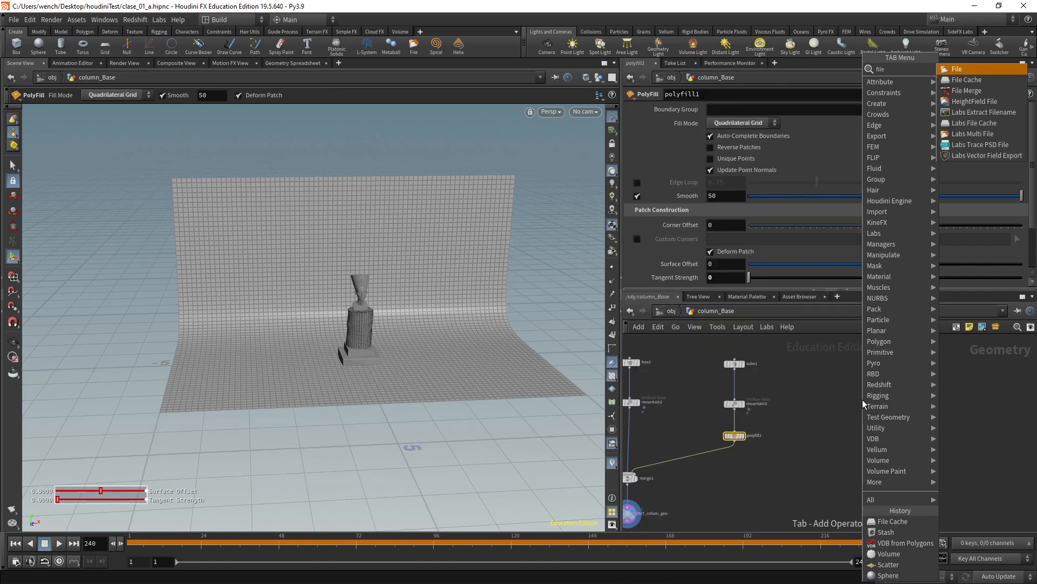
{"action": "key", "text": "Return"}
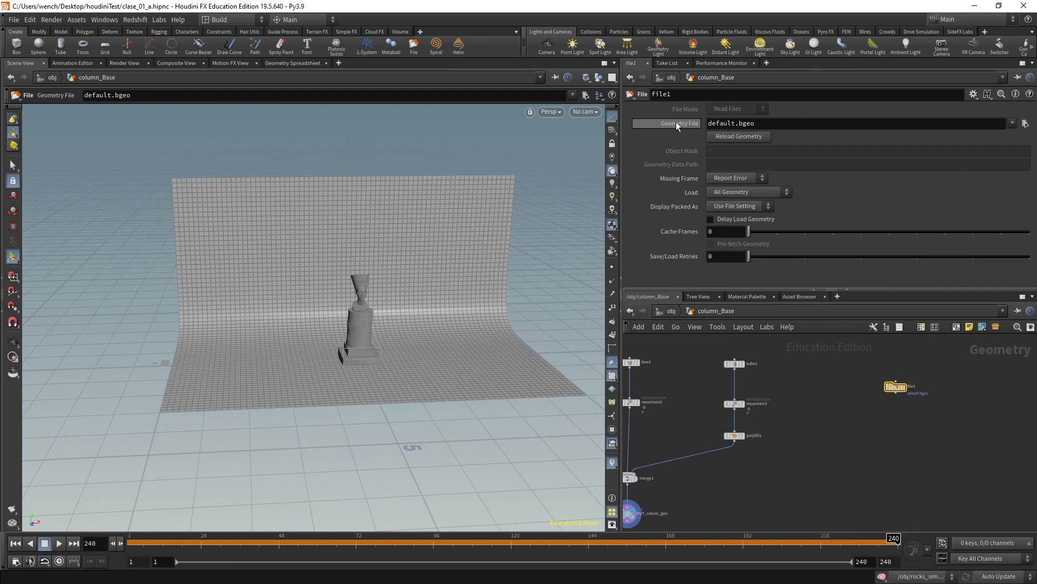
- Load the cached sequence w03_rocks_v1.$F4.bgeo.sc from $HIP/geo/w03_rocks/v1 as the File node's geometry file
{"action": "left_click", "coordinate": [1025, 124]}
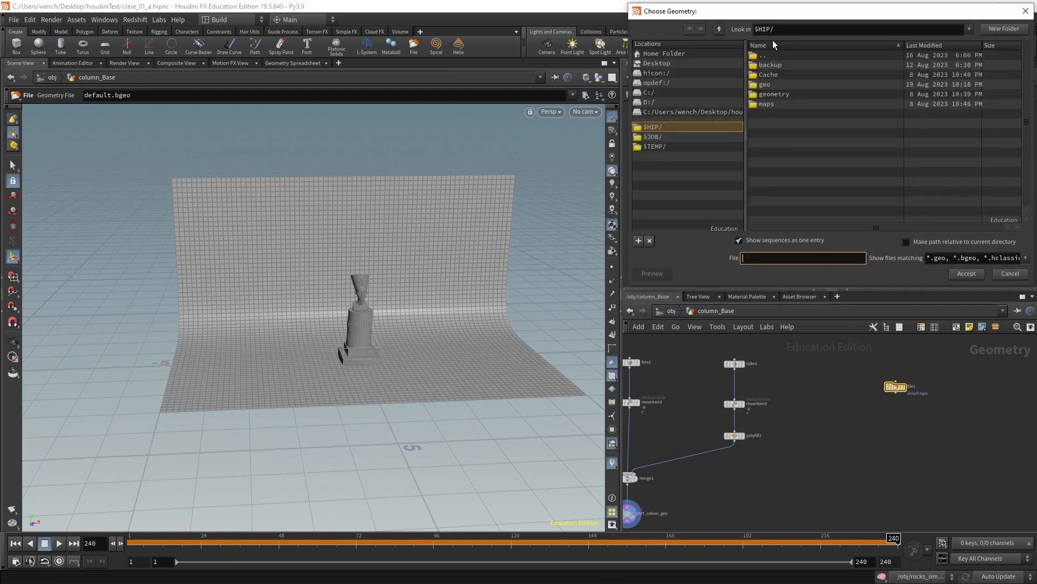
{"action": "double_click", "coordinate": [784, 84]}
{"action": "left_click", "coordinate": [790, 65]}
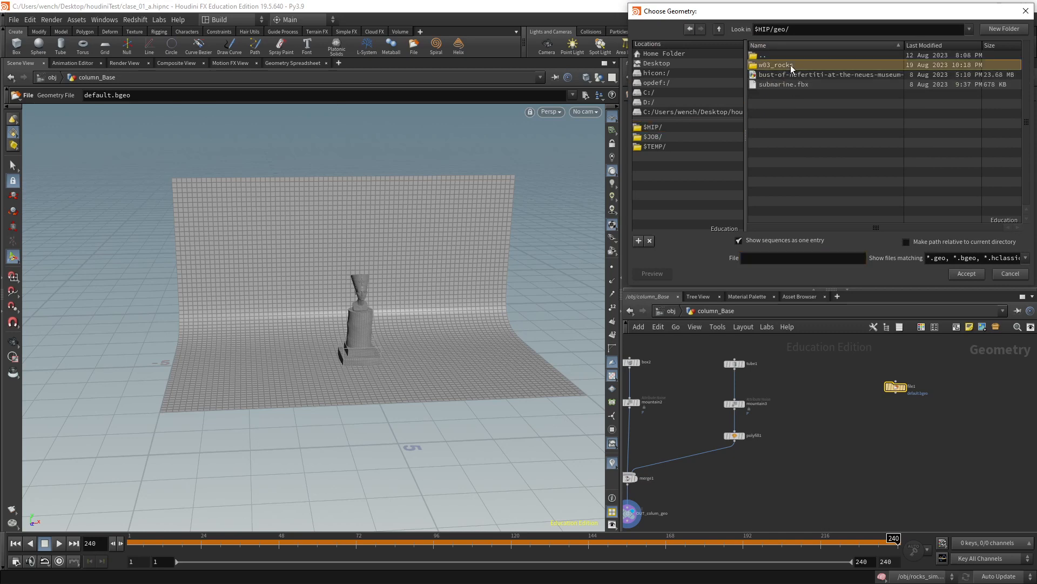
{"action": "double_click", "coordinate": [790, 65]}
{"action": "double_click", "coordinate": [776, 65]}
{"action": "left_click", "coordinate": [870, 65]}
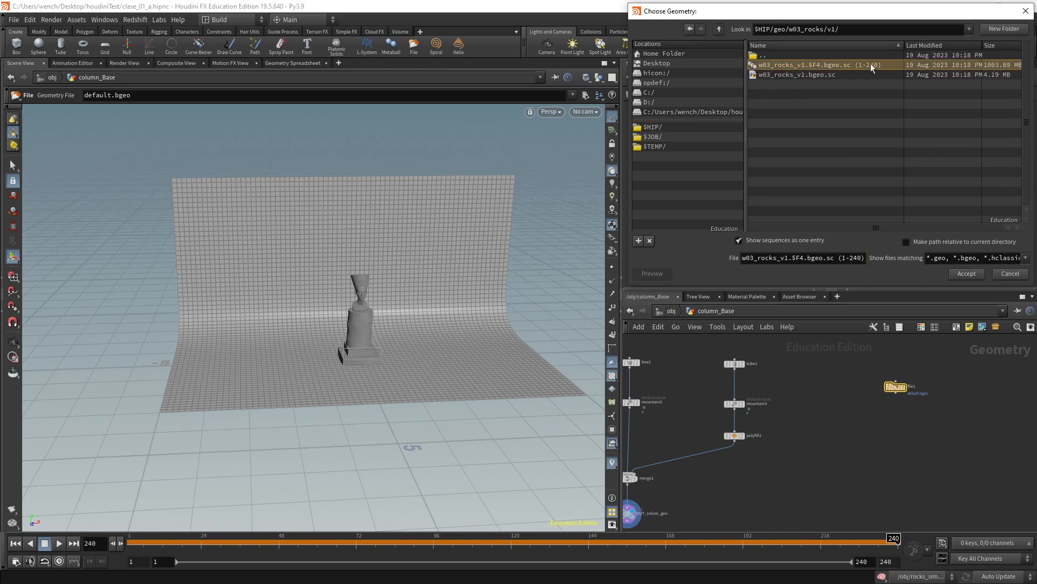
{"action": "left_click", "coordinate": [754, 238]}
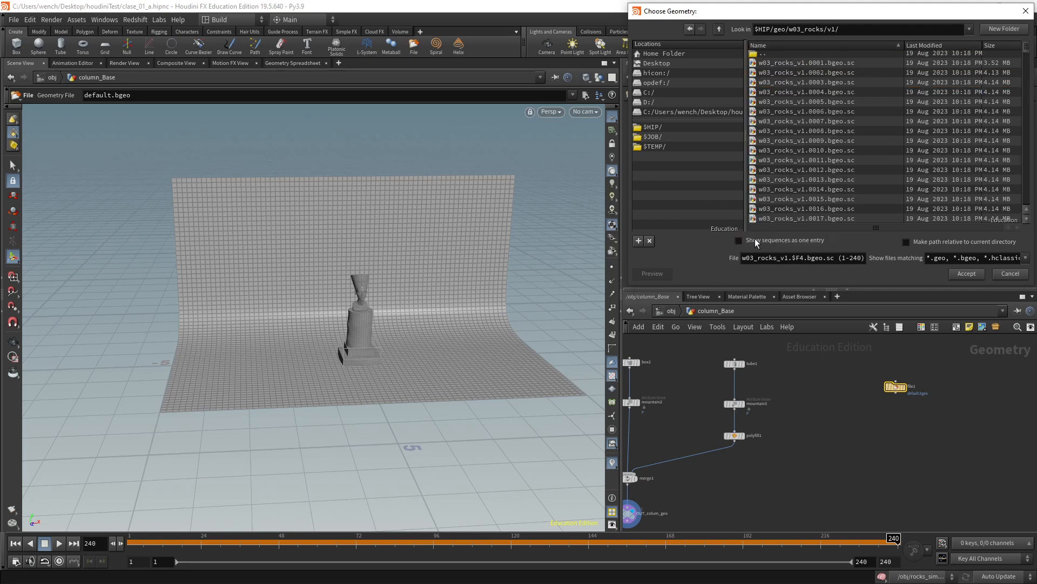
{"action": "left_click", "coordinate": [759, 241]}
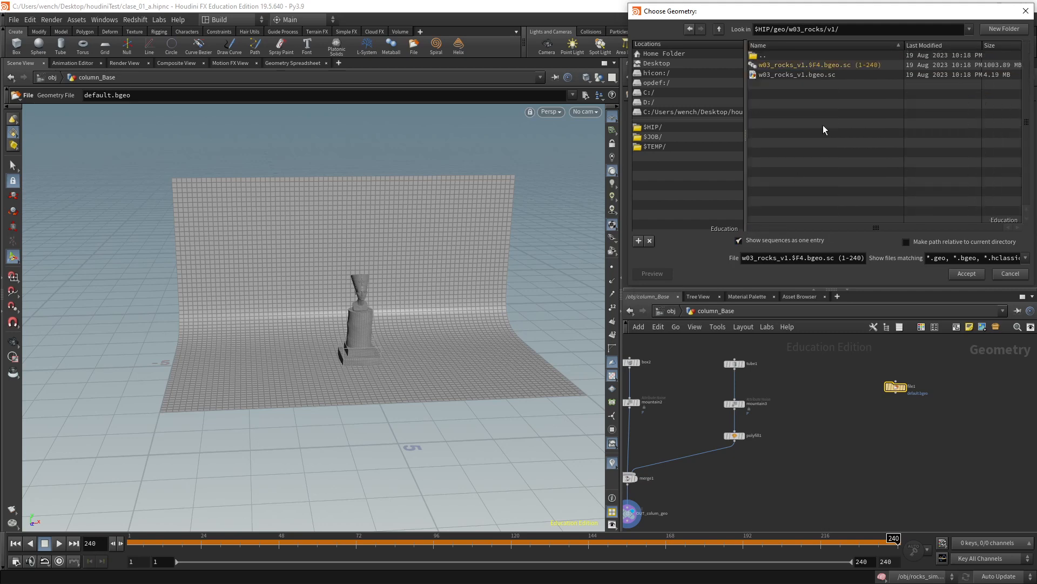
{"action": "left_click", "coordinate": [880, 65]}
{"action": "left_click", "coordinate": [967, 274]}
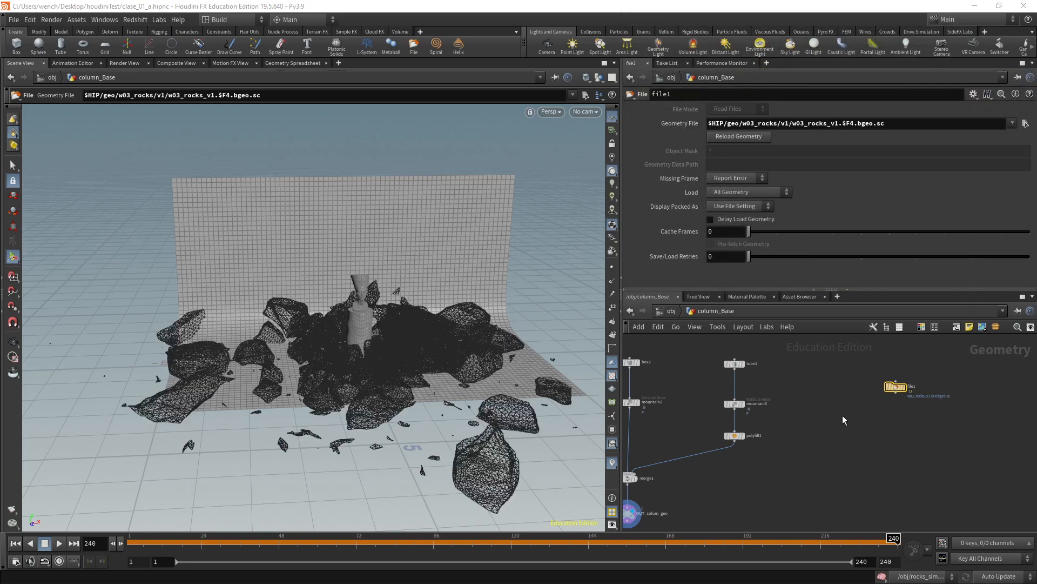
- Display file1 beside the column's tube branch and scrub the timeline through to frame 240
{"action": "left_click", "coordinate": [903, 387]}
{"action": "left_click_drag", "start_coordinate": [894, 387], "coordinate": [841, 404]}
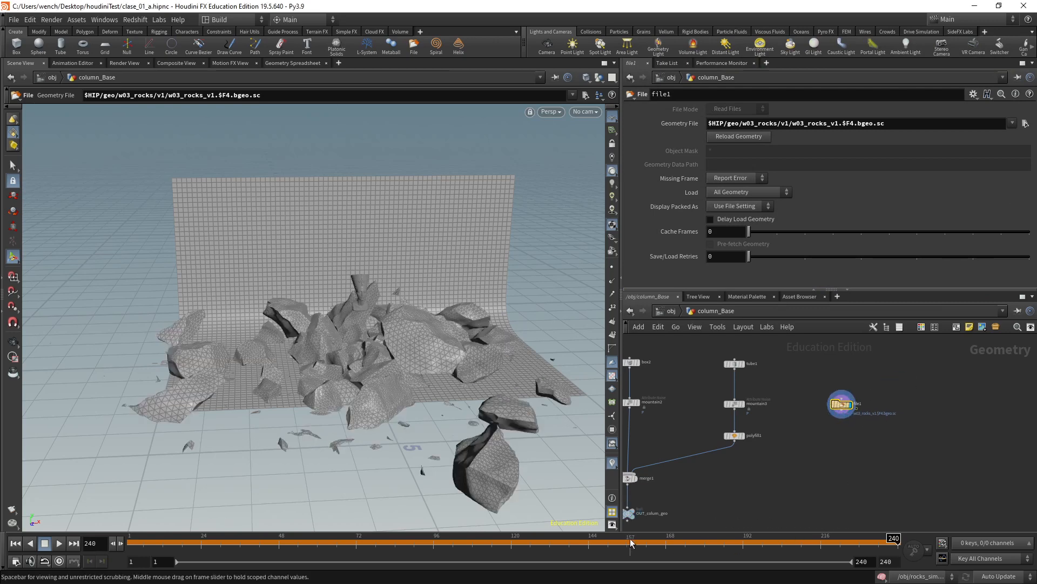
{"action": "mouse_move", "coordinate": [738, 546]}
{"action": "left_mouse_down"}
{"action": "mouse_move", "coordinate": [219, 553]}
{"action": "mouse_move", "coordinate": [898, 552]}
{"action": "left_mouse_up"}
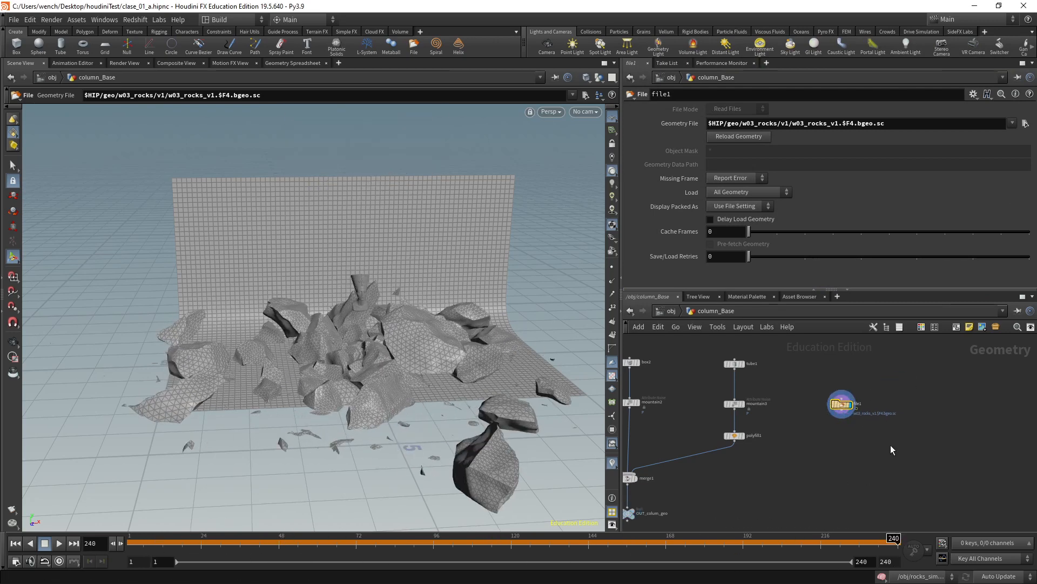
- Add a Time Shift node wired below file1 and make it the displayed node
{"action": "scroll", "coordinate": [842, 410], "scroll_direction": "up", "scroll_amount": 2}
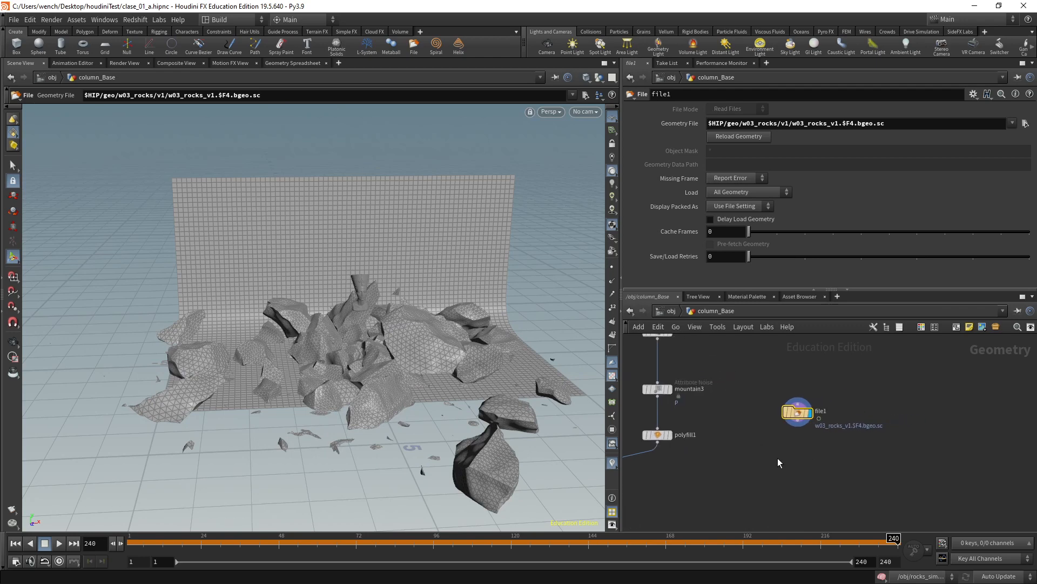
{"action": "key", "text": "Tab"}
{"action": "mouse_move", "coordinate": [835, 460]}
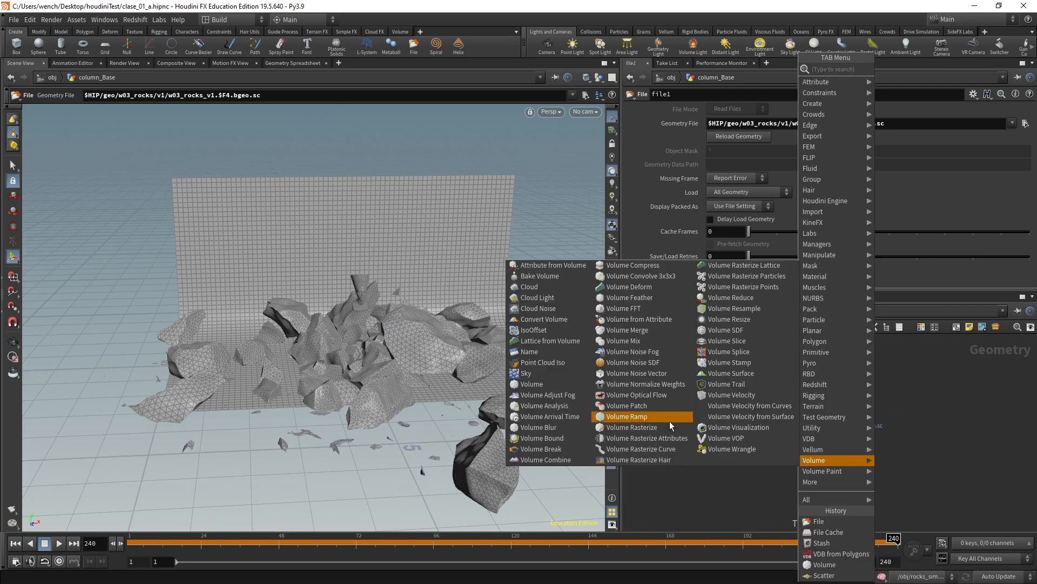
{"action": "key", "text": "Escape"}
{"action": "key", "text": "Tab"}
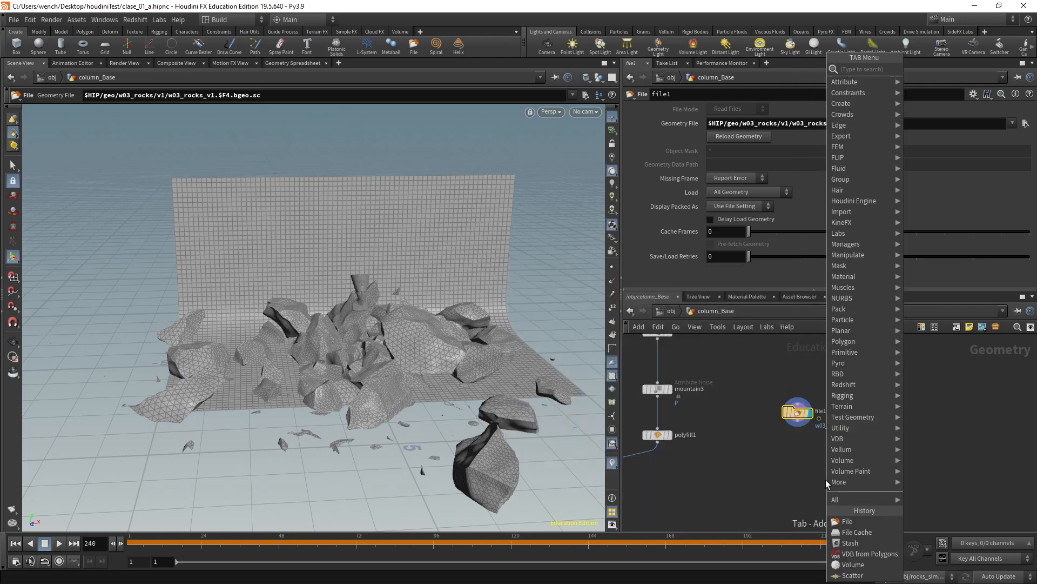
{"action": "type", "text": "time"}
{"action": "key", "text": "Down"}
{"action": "key", "text": "Return"}
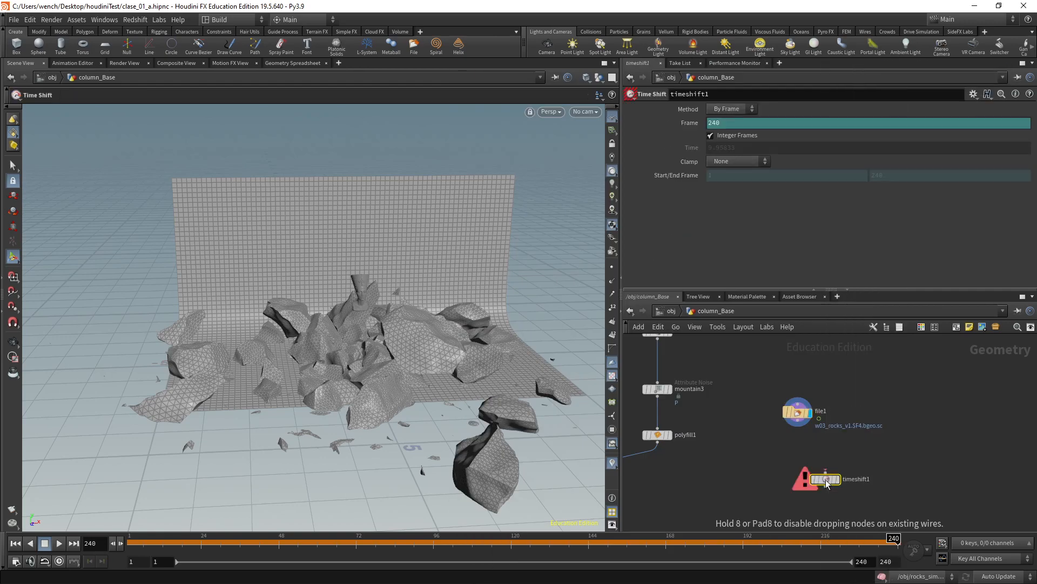
{"action": "left_click", "coordinate": [825, 478]}
{"action": "left_click_drag", "start_coordinate": [798, 421], "coordinate": [798, 458]}
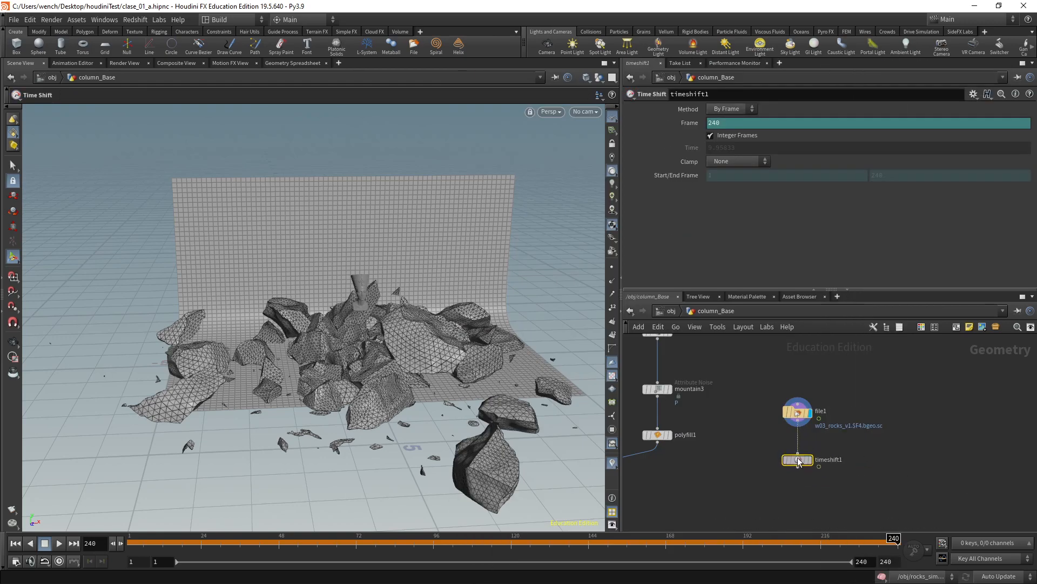
{"action": "left_click", "coordinate": [809, 459]}
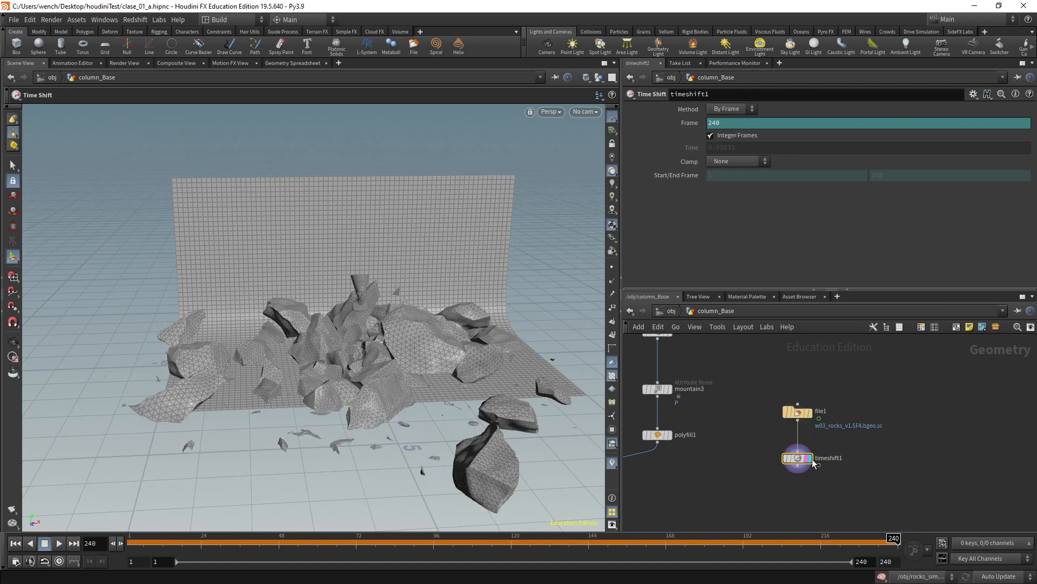
- Delete the channels on timeshift1's Frame parameter and keep it fixed at 240
{"action": "right_click", "coordinate": [689, 125]}
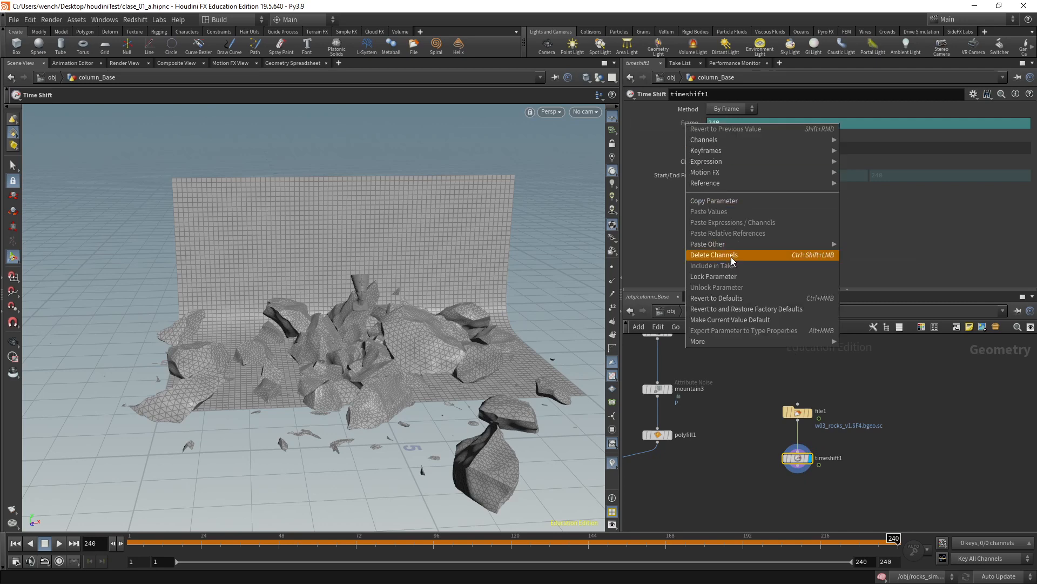
{"action": "left_click", "coordinate": [718, 124]}
{"action": "left_click_drag", "start_coordinate": [718, 124], "coordinate": [704, 126]}
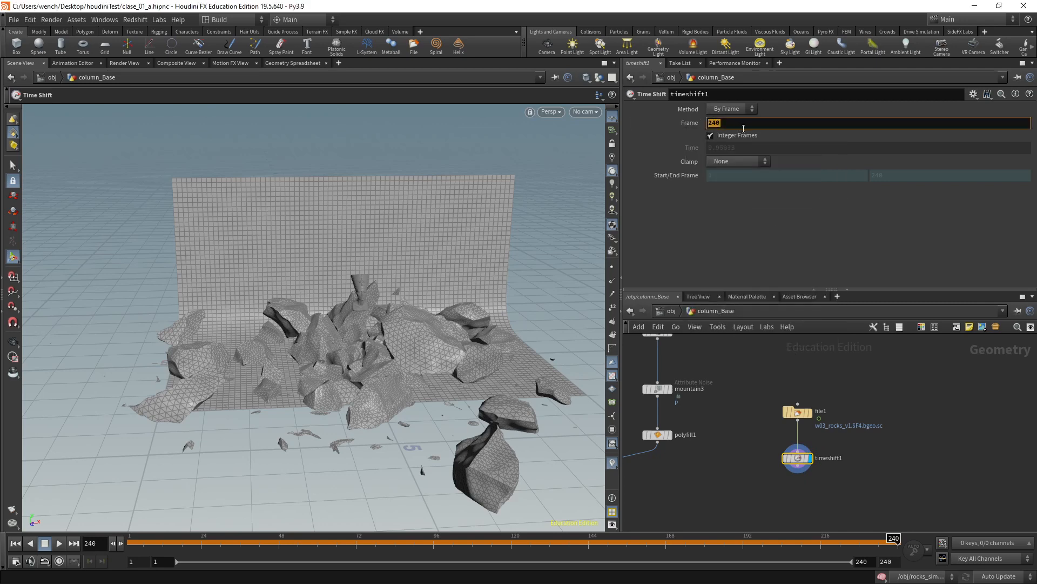
{"action": "key", "text": "Return"}
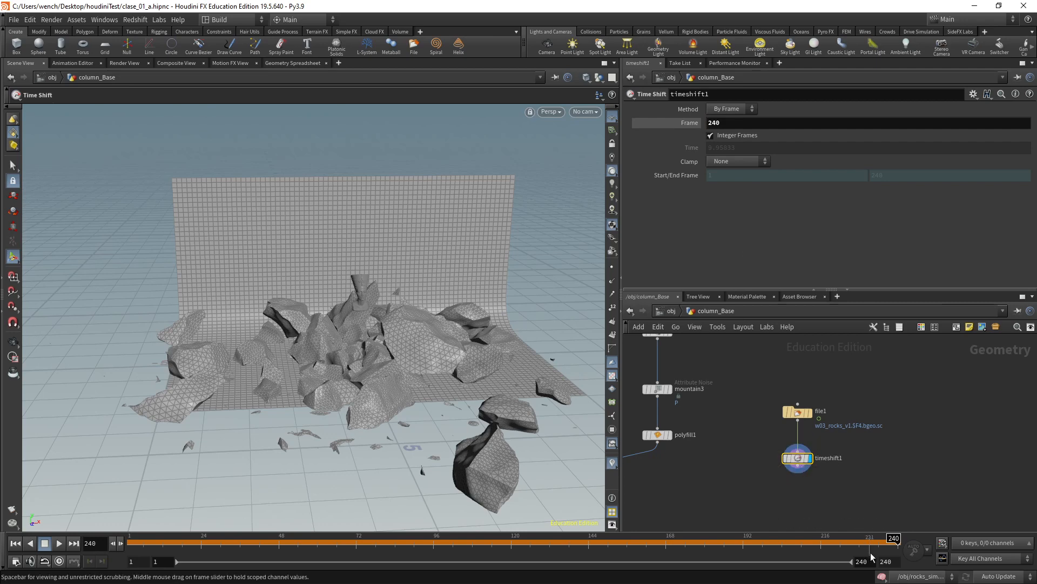
- Scrub the timeline to compare the playback of timeshift1 and file1, ending with timeshift1 displayed at frame 240
{"action": "left_click_drag", "start_coordinate": [869, 542], "coordinate": [898, 536]}
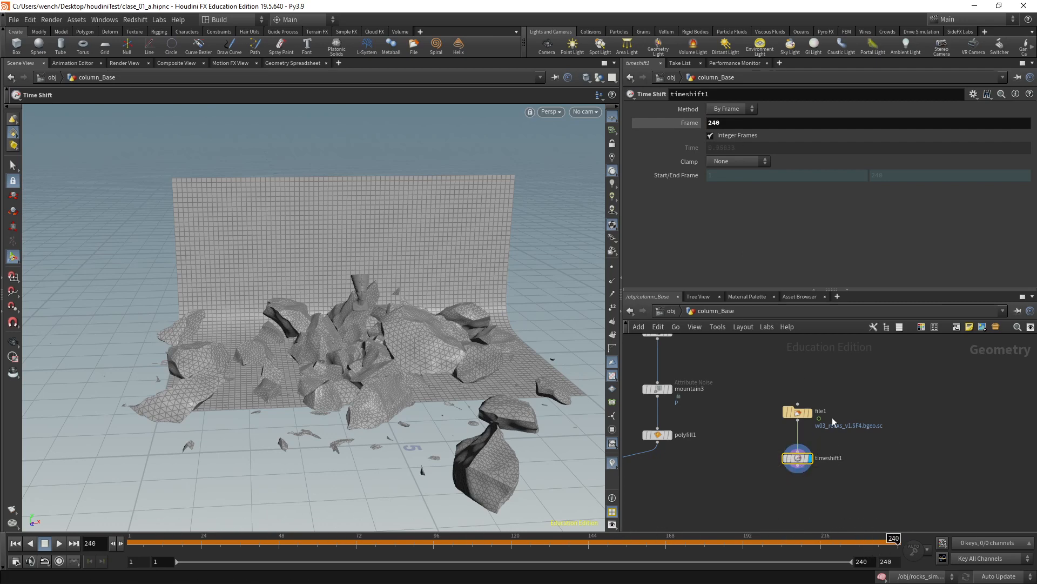
{"action": "left_click", "coordinate": [810, 413]}
{"action": "left_click_drag", "start_coordinate": [748, 540], "coordinate": [899, 538]}
{"action": "left_click", "coordinate": [810, 459]}
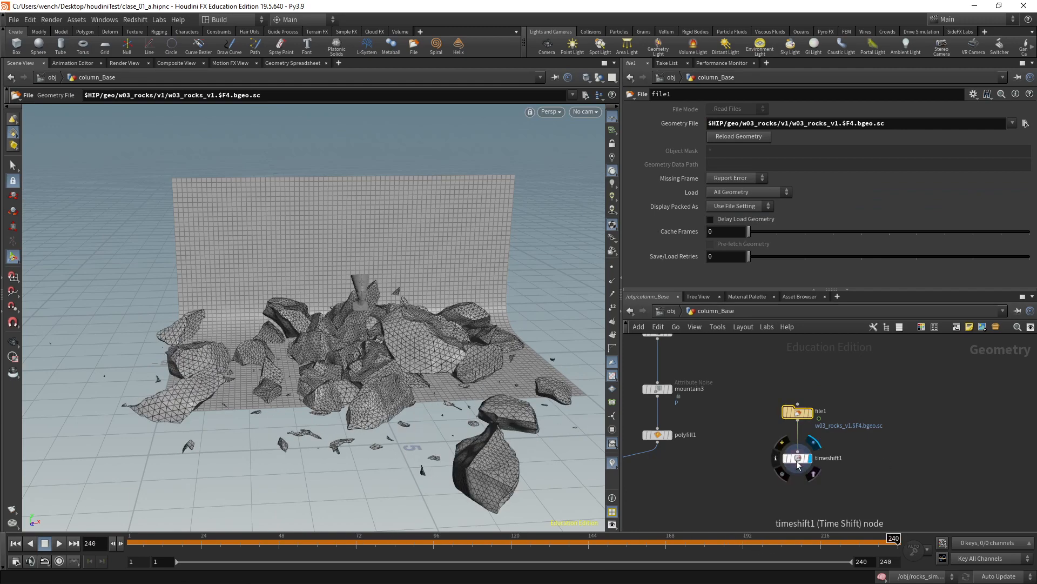
- Add a Transform node wired below timeshift1 and make it the displayed node
{"action": "left_click_drag", "start_coordinate": [797, 462], "coordinate": [797, 455]}
{"action": "middle_click_drag", "start_coordinate": [787, 480], "coordinate": [780, 469]}
{"action": "key", "text": "Tab"}
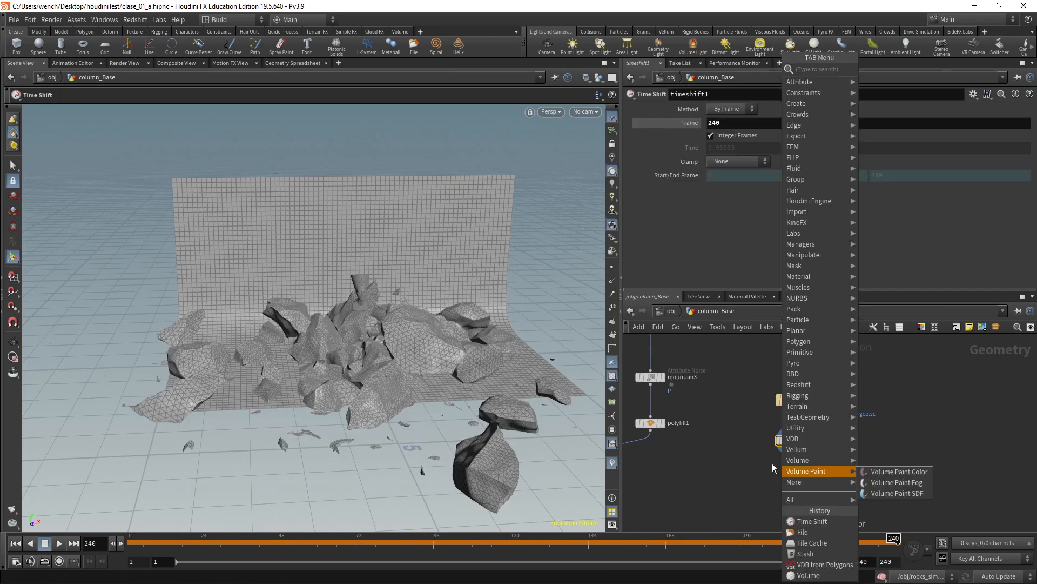
{"action": "type", "text": "tra"}
{"action": "left_click", "coordinate": [897, 91]}
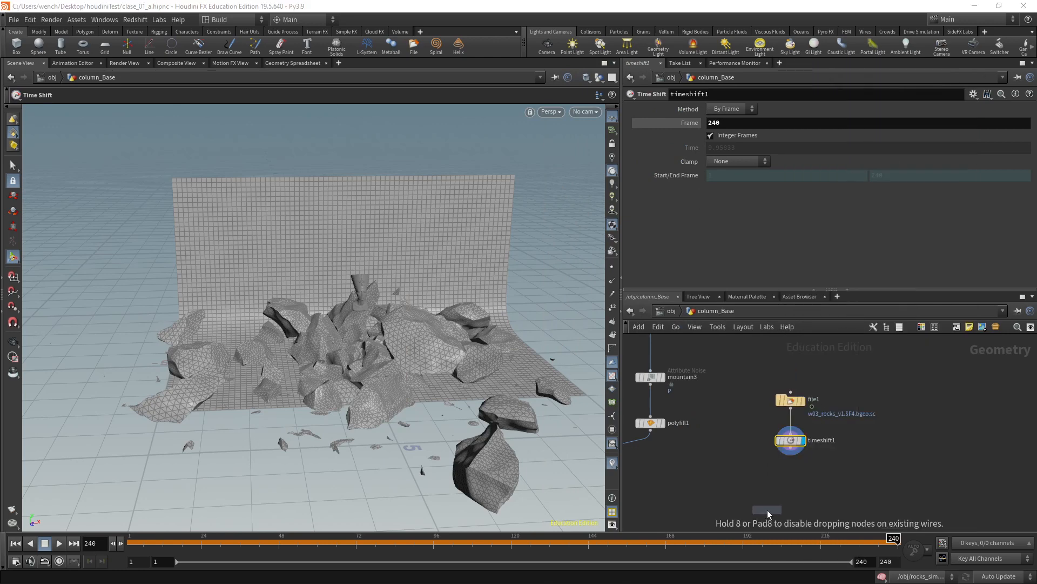
{"action": "left_click", "coordinate": [788, 479]}
{"action": "left_click", "coordinate": [801, 480]}
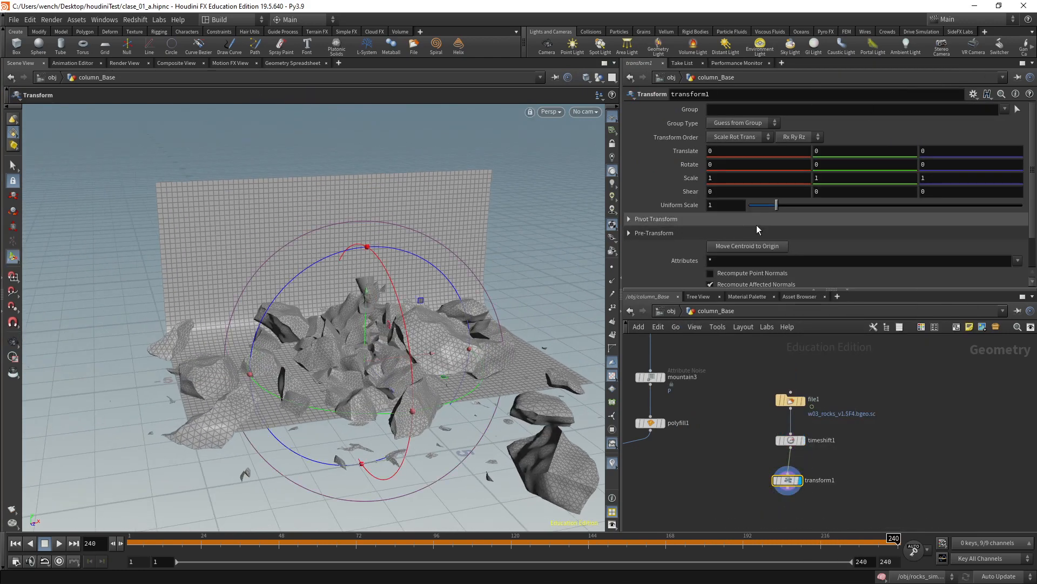
- Scale the rocks down to a Uniform Scale of 0.22 and template OUT_colum_geo as a wireframe reference
{"action": "left_click_drag", "start_coordinate": [777, 205], "coordinate": [754, 207]}
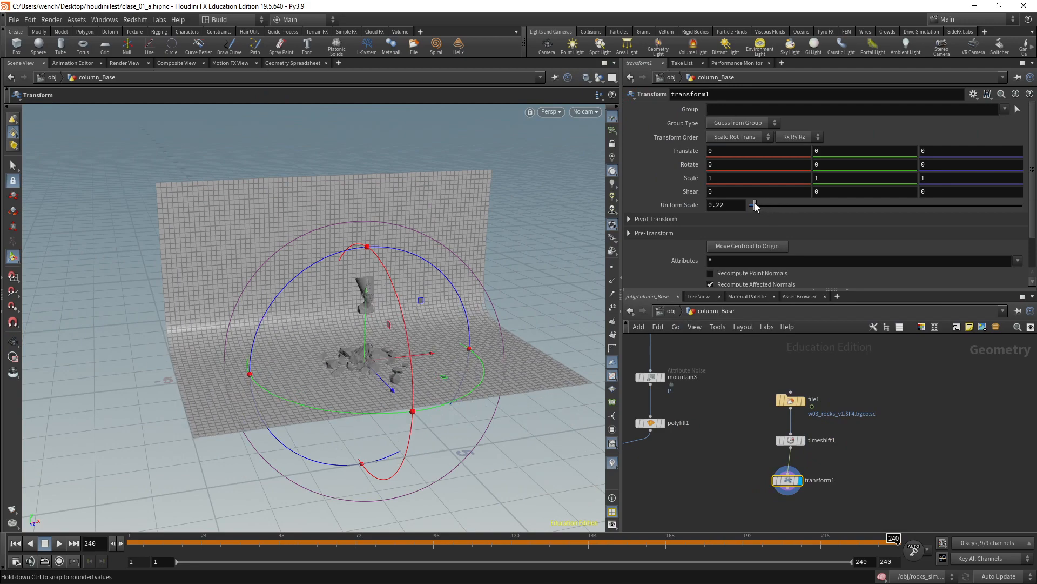
{"action": "key", "text": "Escape"}
{"action": "left_click_drag", "start_coordinate": [414, 269], "coordinate": [465, 268]}
{"action": "scroll", "coordinate": [743, 424], "scroll_direction": "down", "scroll_amount": 3}
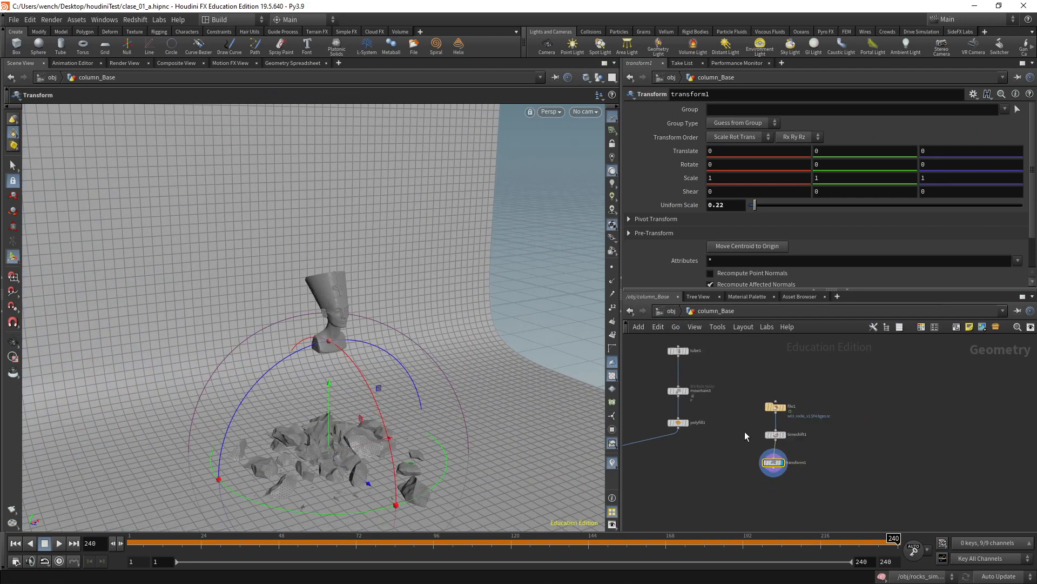
{"action": "middle_click_drag", "start_coordinate": [744, 431], "coordinate": [865, 387]}
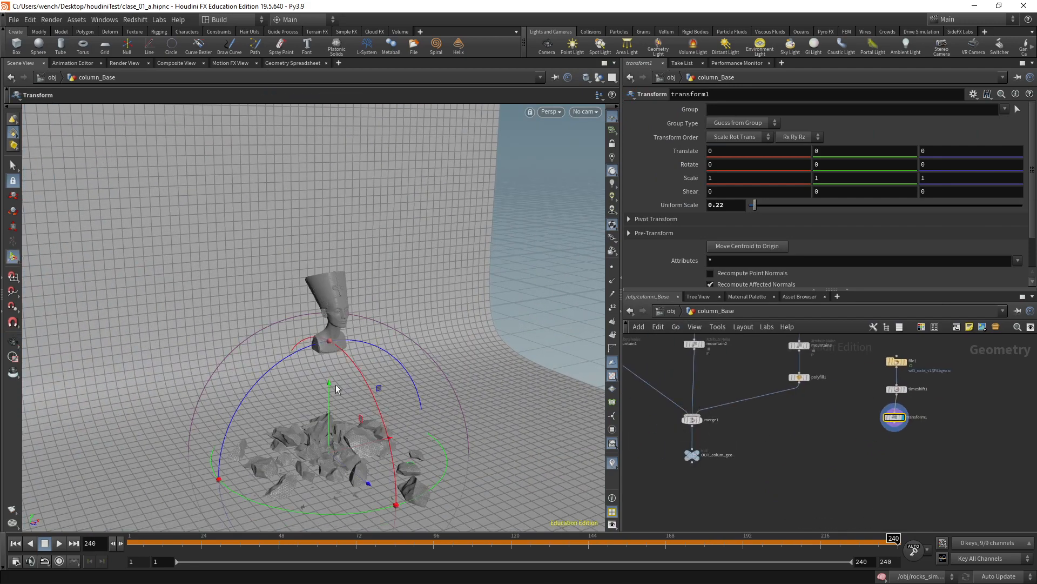
{"action": "left_click_drag", "start_coordinate": [336, 384], "coordinate": [432, 368], "text": "alt"}
{"action": "scroll", "coordinate": [707, 429], "scroll_direction": "up", "scroll_amount": 4}
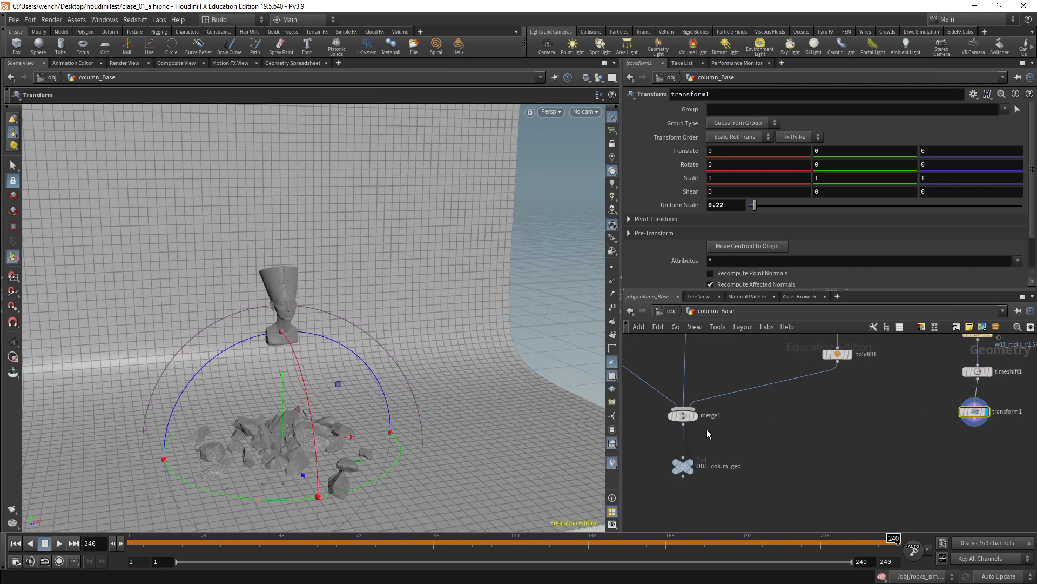
{"action": "mouse_move", "coordinate": [691, 471]}
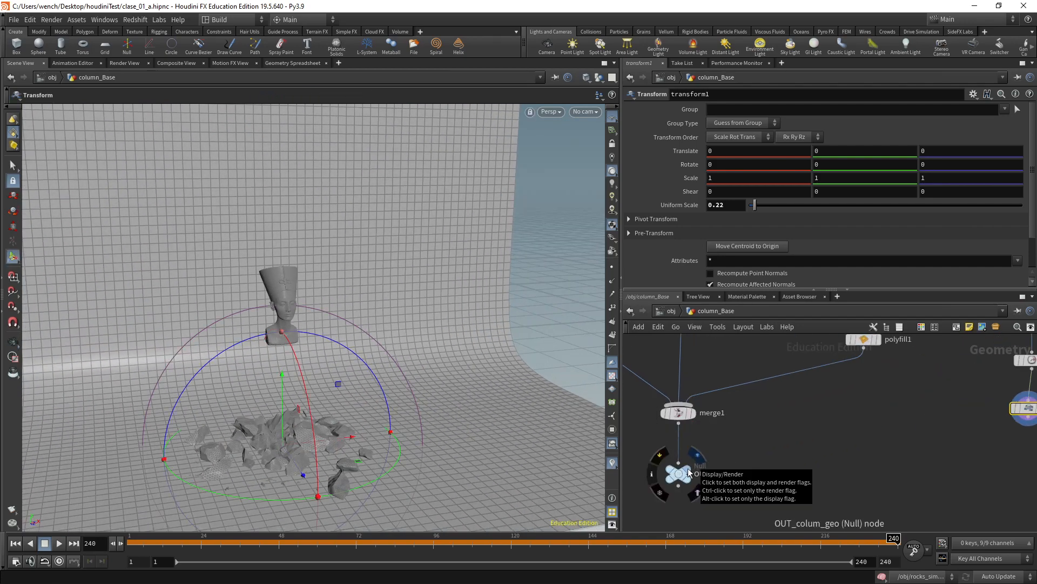
{"action": "left_click", "coordinate": [700, 494]}
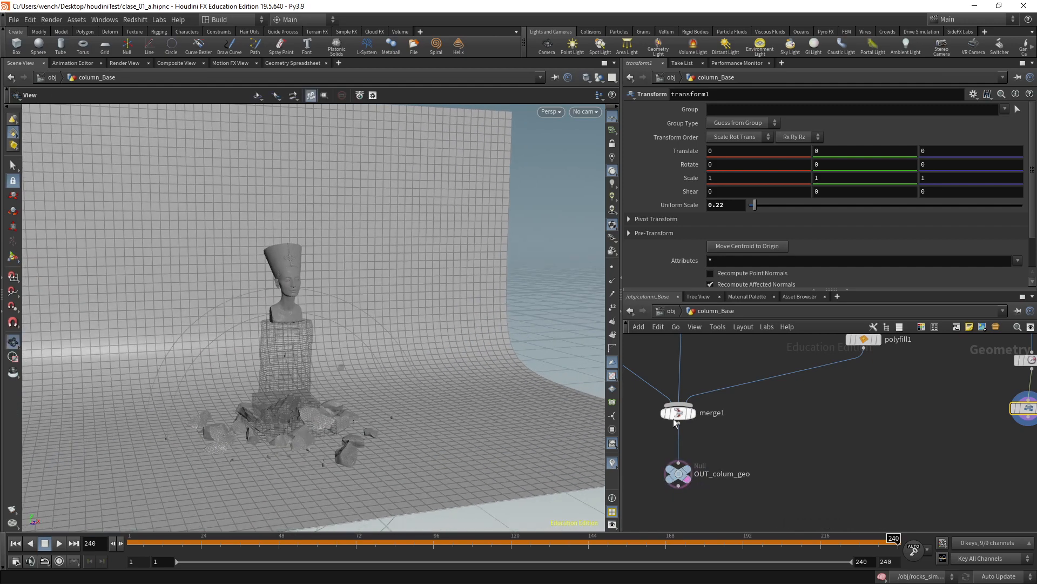
- Set transform1's Uniform Scale to 0.28, rotate the rocks about 80.2 degrees in Y, and move them to about X -1.44, Z -0.73
{"action": "scroll", "coordinate": [897, 413], "scroll_direction": "down", "scroll_amount": 3}
{"action": "scroll", "coordinate": [981, 402], "scroll_direction": "up", "scroll_amount": 3}
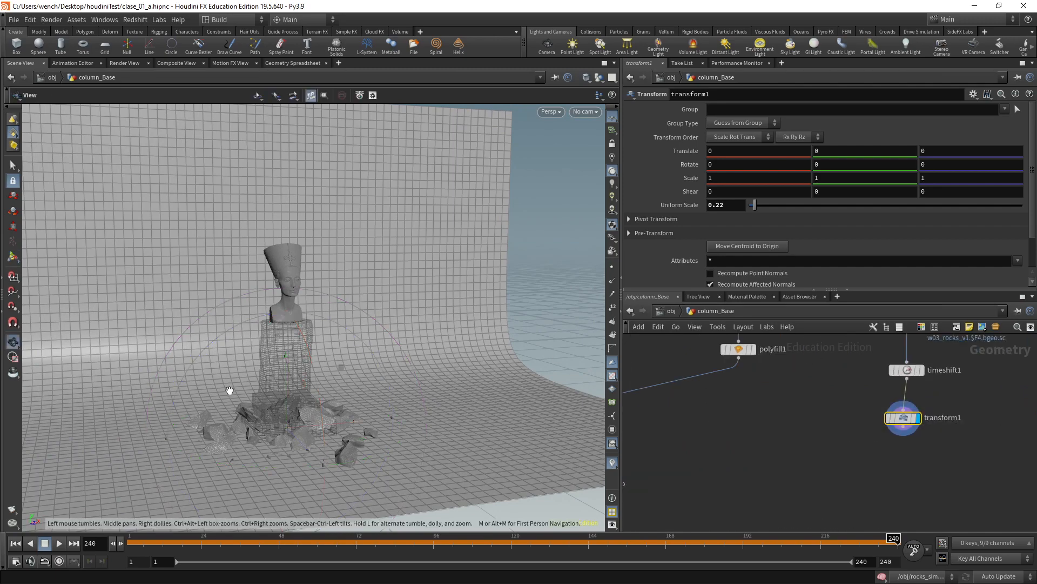
{"action": "left_click_drag", "start_coordinate": [230, 390], "coordinate": [232, 433]}
{"action": "left_click_drag", "start_coordinate": [755, 205], "coordinate": [755, 205]}
{"action": "left_click_drag", "start_coordinate": [404, 433], "coordinate": [347, 412]}
{"action": "key", "text": "Escape"}
{"action": "key", "text": "Return"}
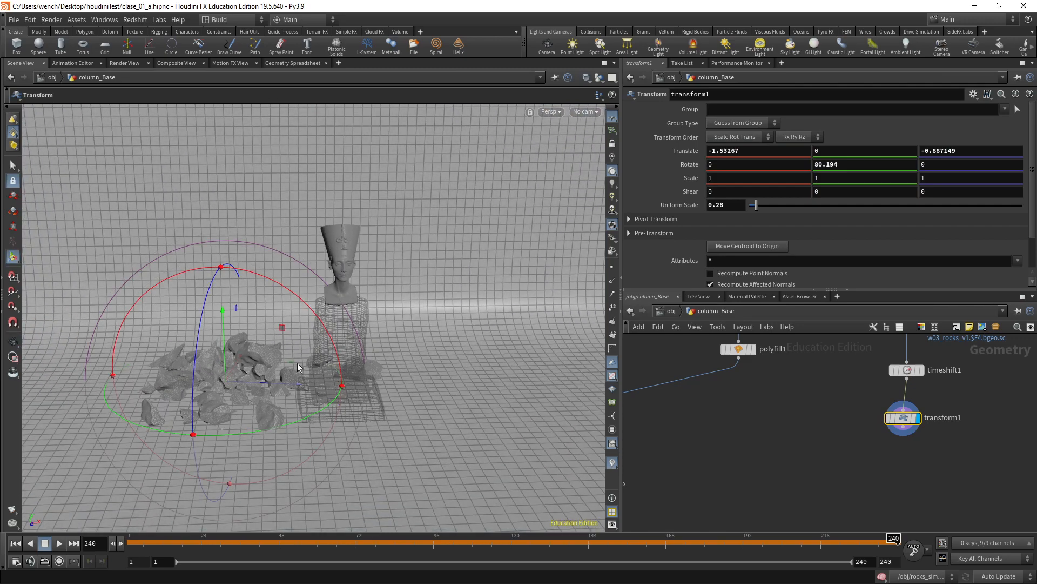
{"action": "left_click_drag", "start_coordinate": [297, 362], "coordinate": [296, 364]}
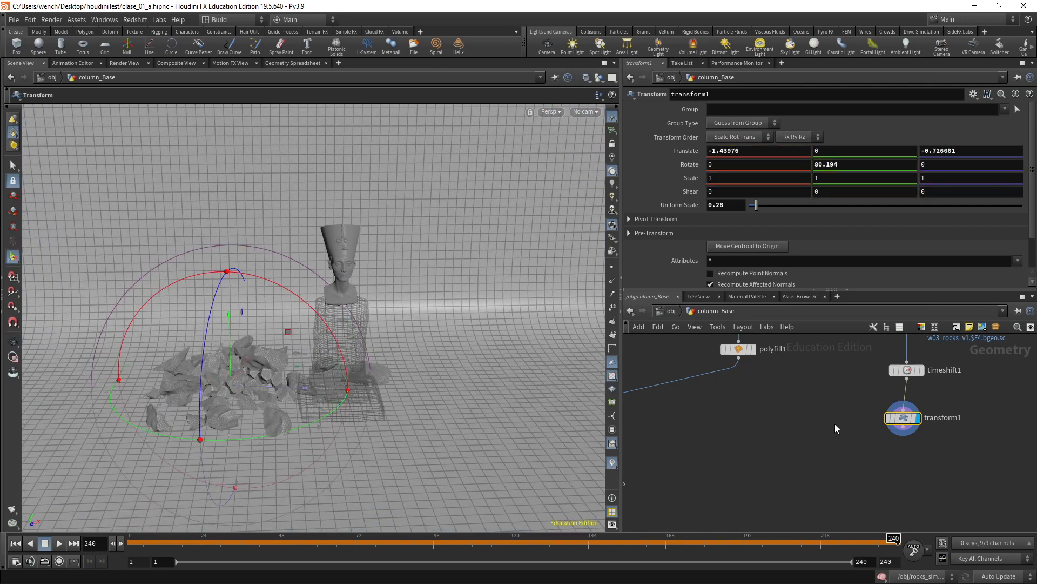
- Duplicate the rock transform twice under timeshift1, moving the copies to about X 1.54, Z -0.21 and X -0.41, Z 1.99
{"action": "middle_click_drag", "start_coordinate": [831, 423], "coordinate": [643, 429]}
{"action": "left_click_drag", "start_coordinate": [719, 424], "coordinate": [785, 431]}
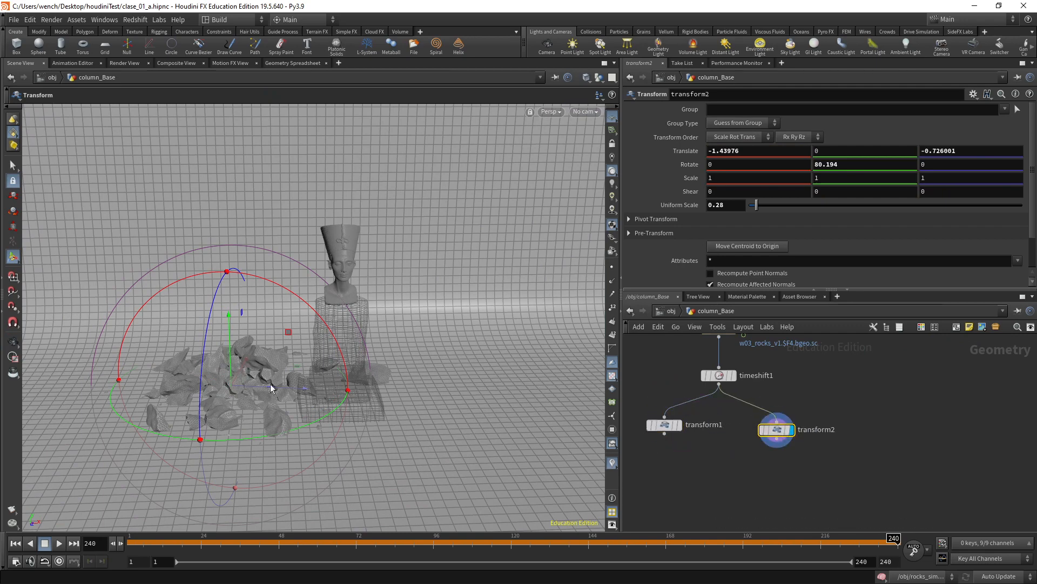
{"action": "left_click_drag", "start_coordinate": [271, 388], "coordinate": [528, 393]}
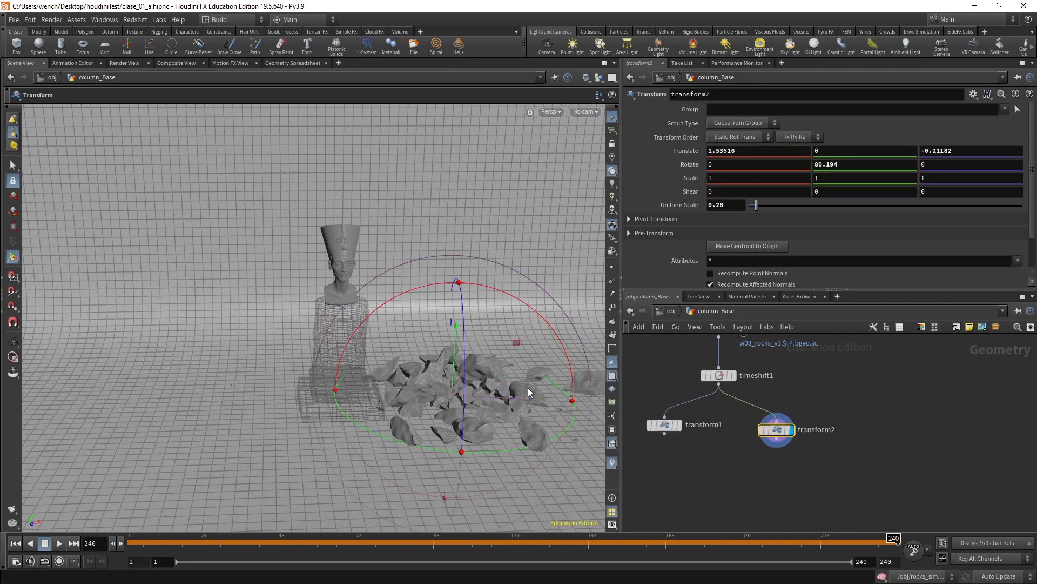
{"action": "left_click_drag", "start_coordinate": [795, 425], "coordinate": [896, 427], "text": "alt"}
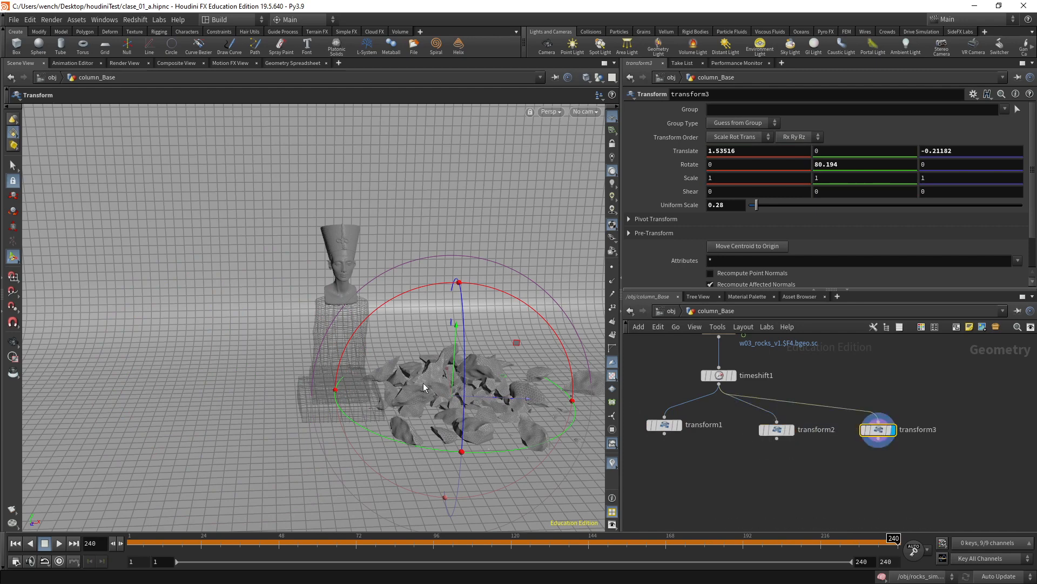
{"action": "left_click_drag", "start_coordinate": [494, 391], "coordinate": [351, 484]}
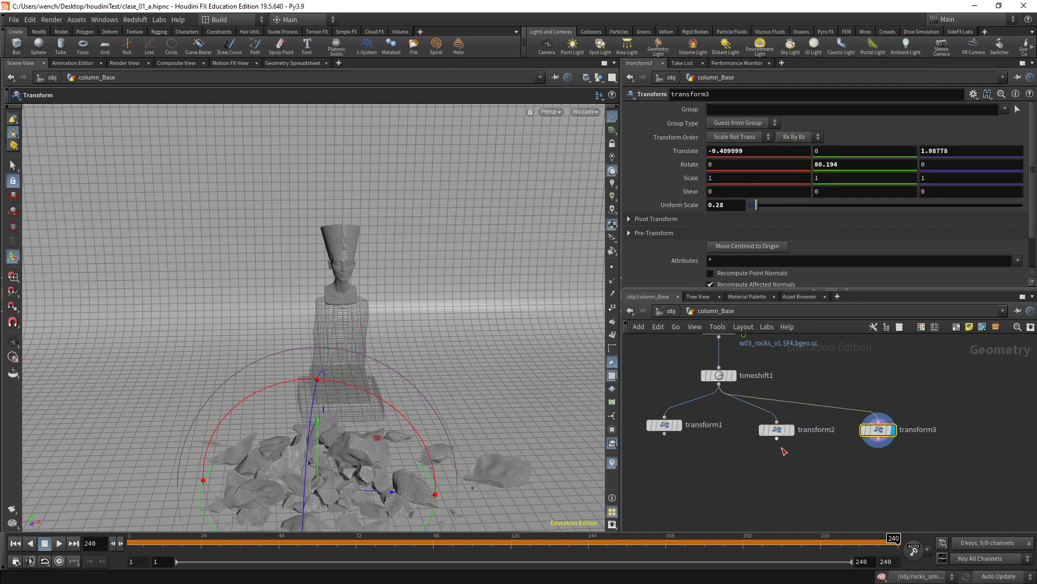
- Add a Merge node below the three transforms, connect them all to it, and display the merged rocks
{"action": "key", "text": "Tab"}
{"action": "type", "text": "merge"}
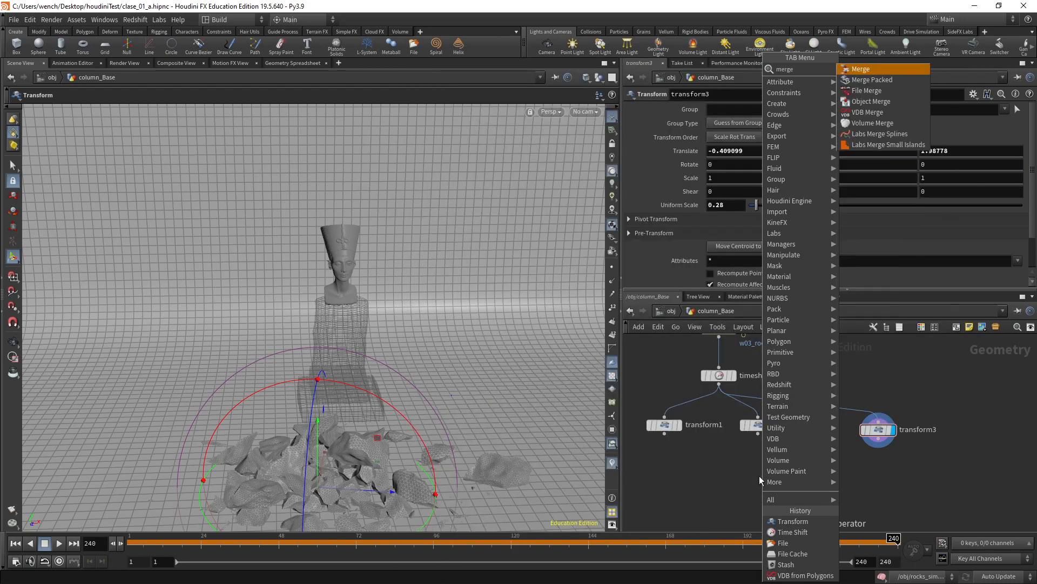
{"action": "key", "text": "Return"}
{"action": "left_click", "coordinate": [759, 474]}
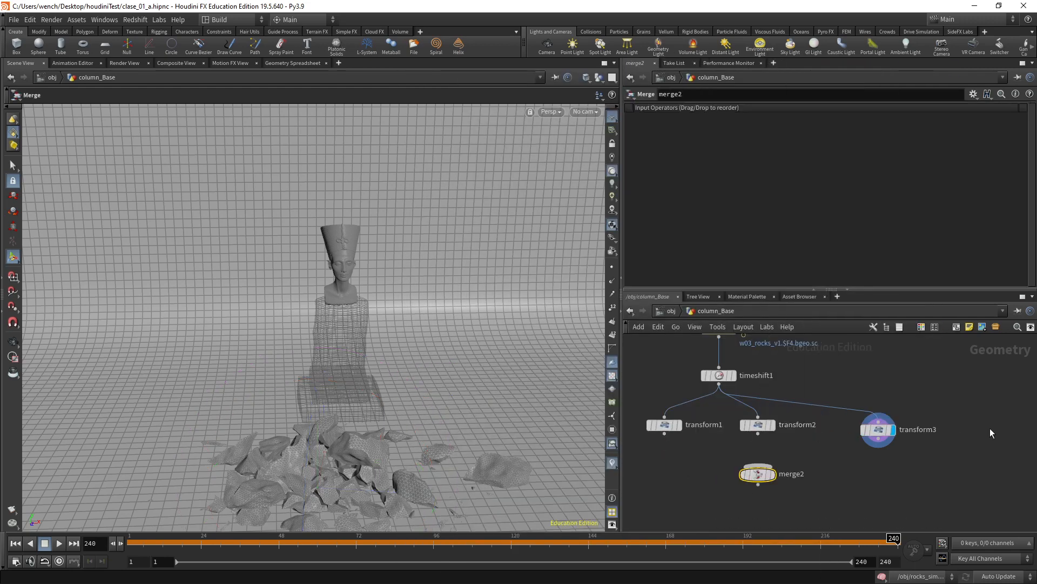
{"action": "left_click_drag", "start_coordinate": [989, 428], "coordinate": [764, 483]}
{"action": "left_click", "coordinate": [834, 485]}
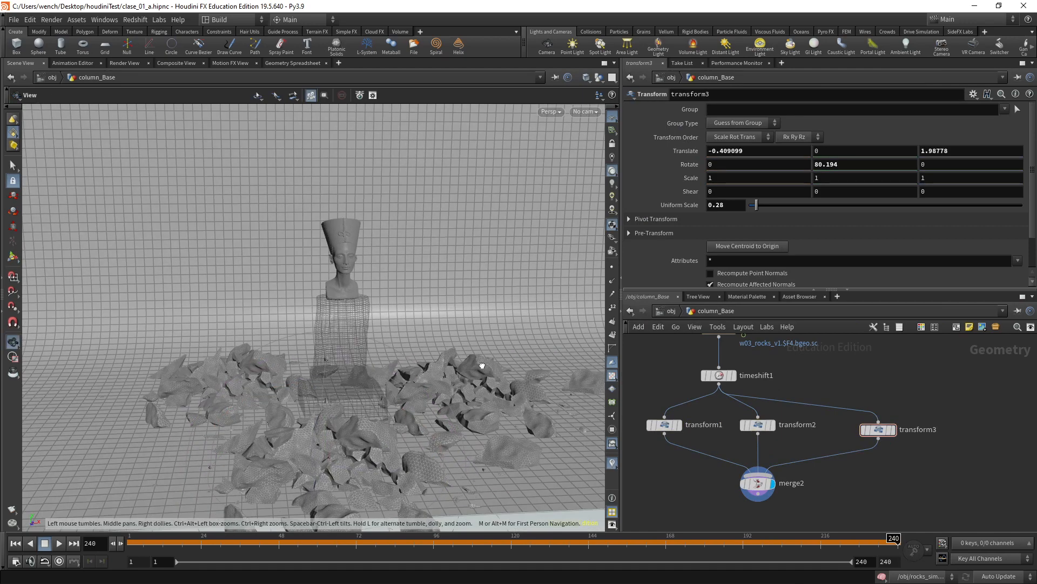
- Check the scene at object level, then return to column_Base and make OUT_colum_geo the displayed node without its template
{"action": "left_click", "coordinate": [668, 316]}
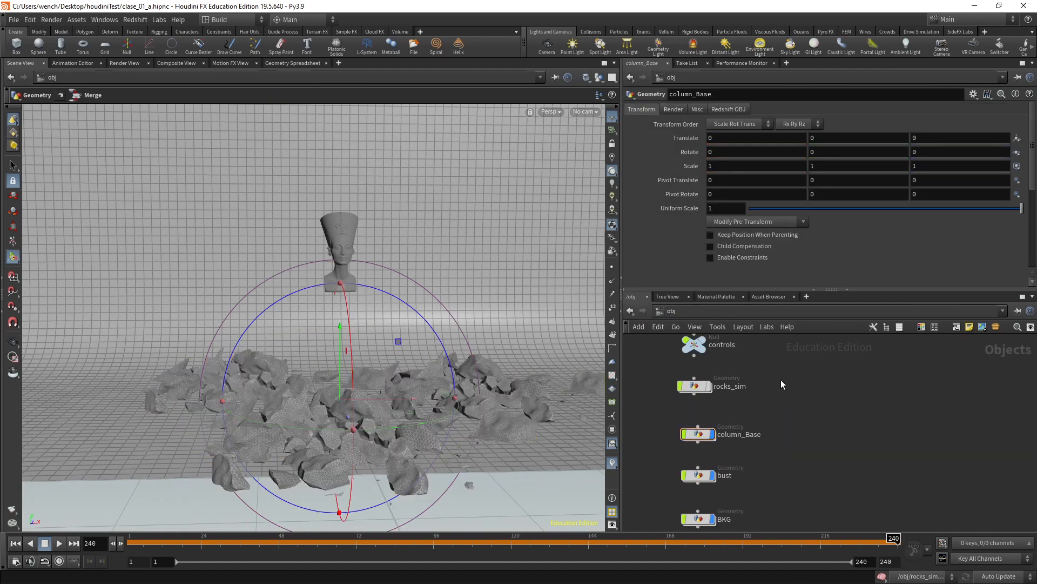
{"action": "double_click", "coordinate": [697, 434]}
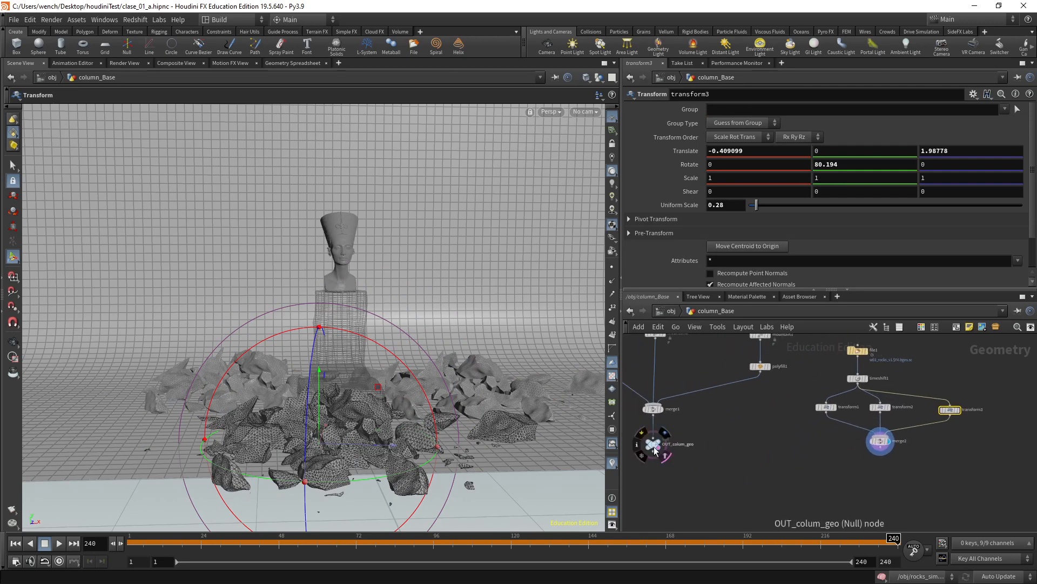
{"action": "left_click", "coordinate": [665, 455]}
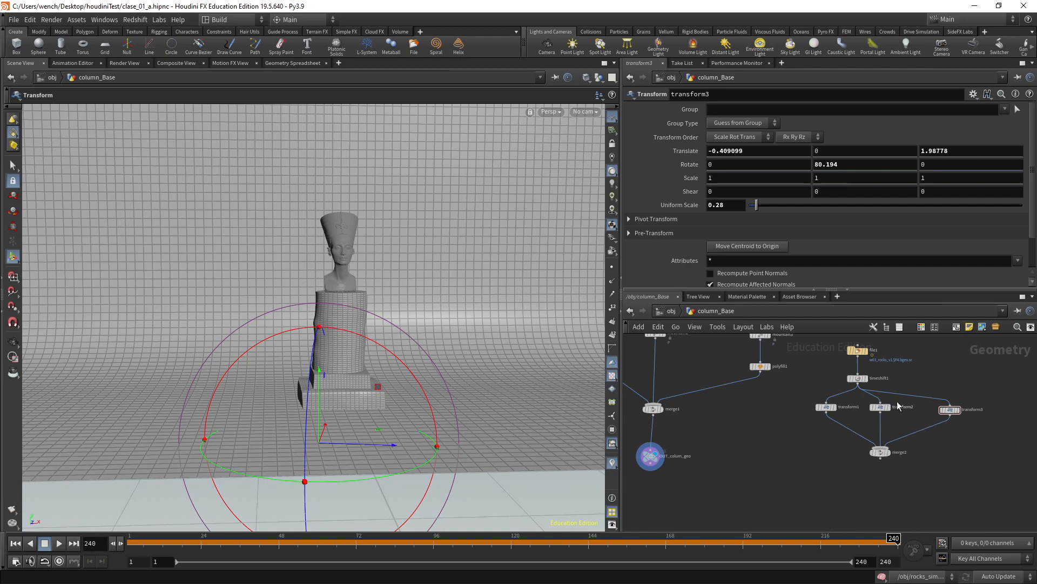
- Tidy the rock branch layout and copy its six nodes, from file1 through merge2
{"action": "middle_click_drag", "start_coordinate": [905, 367], "coordinate": [831, 379]}
{"action": "left_click_drag", "start_coordinate": [786, 387], "coordinate": [808, 390]}
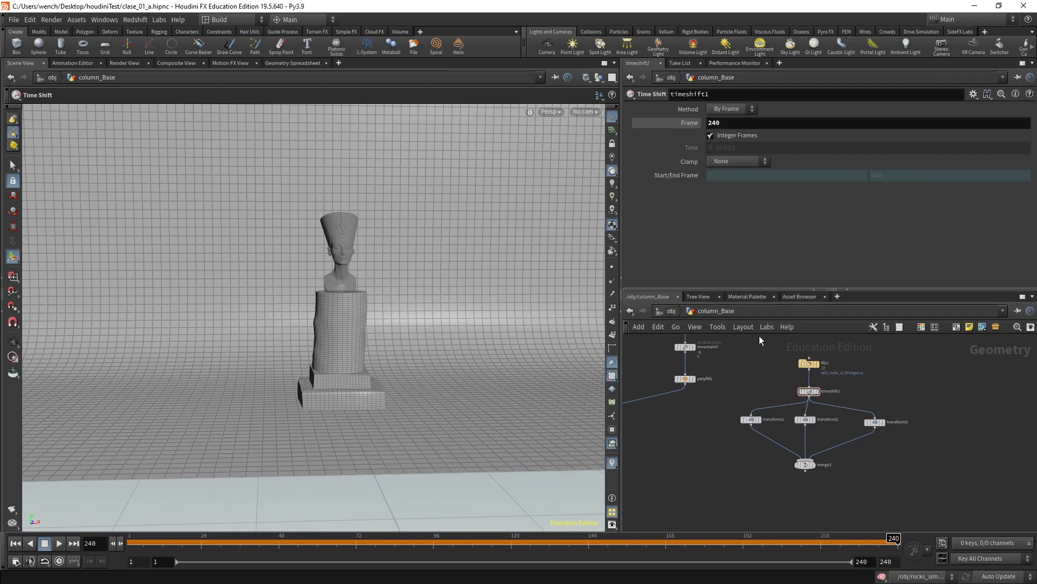
{"action": "left_click_drag", "start_coordinate": [867, 355], "coordinate": [802, 391]}
{"action": "mouse_move", "coordinate": [726, 346]}
{"action": "left_mouse_down"}
{"action": "mouse_move", "coordinate": [884, 484]}
{"action": "mouse_move", "coordinate": [922, 495]}
{"action": "mouse_move", "coordinate": [736, 349]}
{"action": "left_mouse_up"}
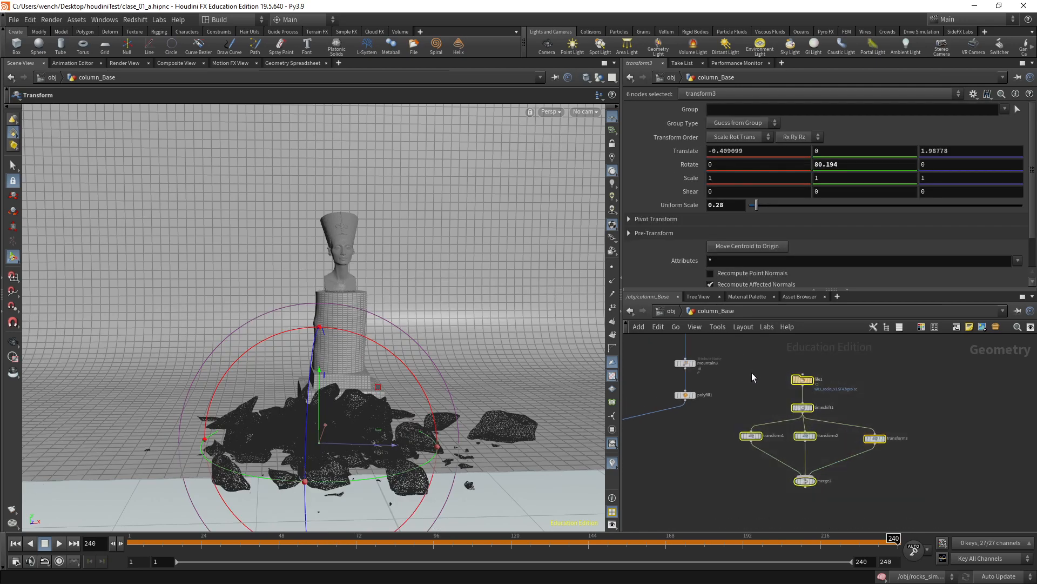
{"action": "key", "text": "ctrl+c"}
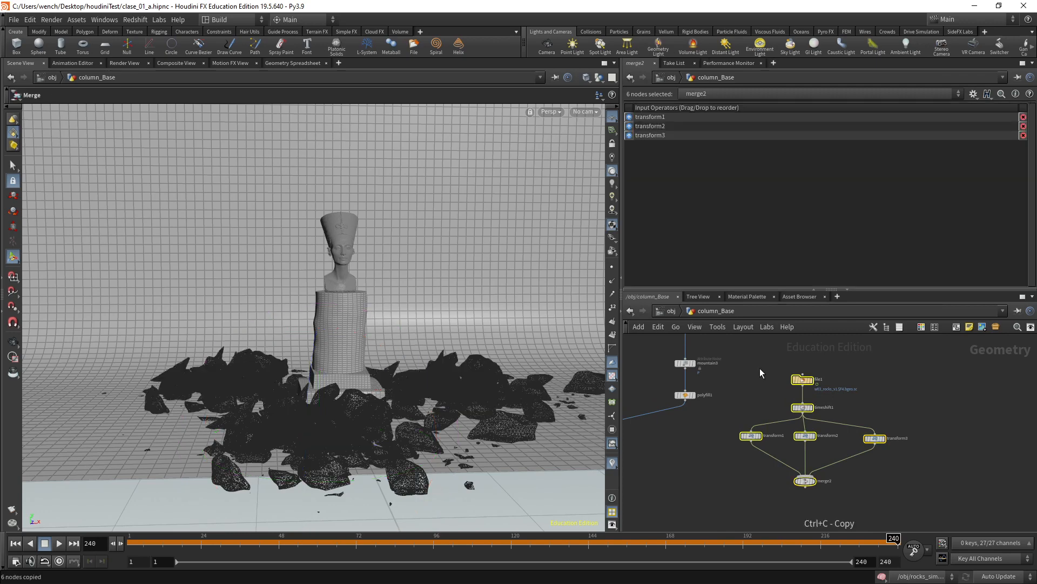
- Create a new Geometry object at the scene's object level and place it between column_Base and bust
{"action": "left_click_drag", "start_coordinate": [760, 357], "coordinate": [728, 363]}
{"action": "left_click", "coordinate": [672, 312]}
{"action": "key", "text": "Tab"}
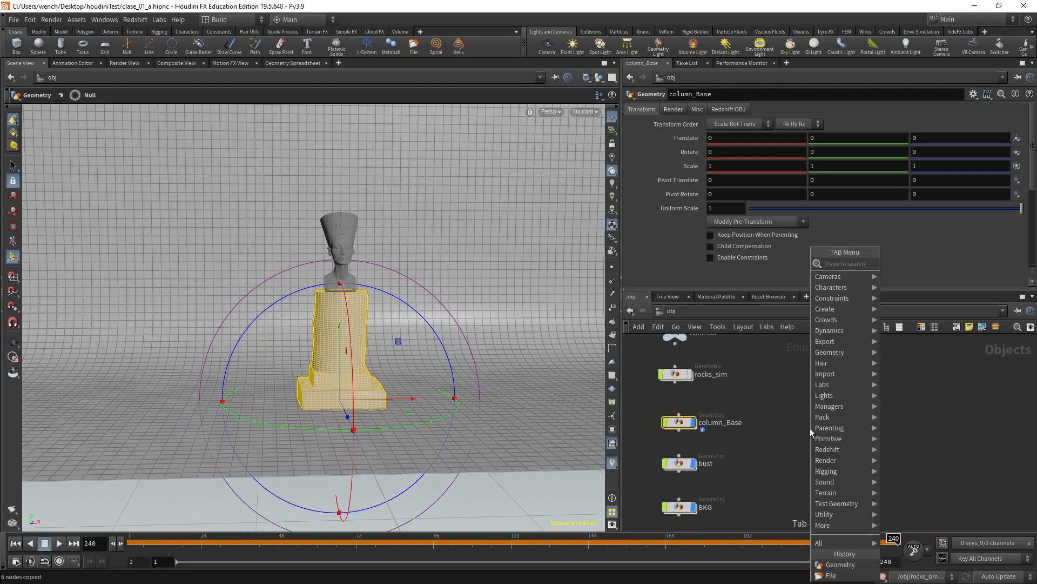
{"action": "type", "text": "geo"}
{"action": "key", "text": "Return"}
{"action": "left_click", "coordinate": [808, 427]}
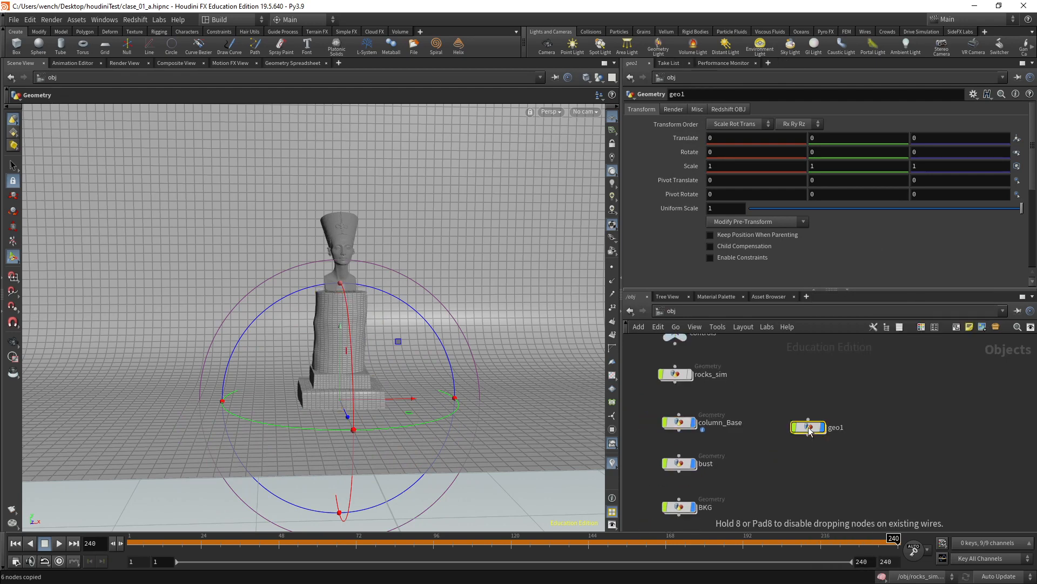
{"action": "left_click_drag", "start_coordinate": [767, 476], "coordinate": [718, 469]}
{"action": "left_click_drag", "start_coordinate": [836, 382], "coordinate": [714, 415]}
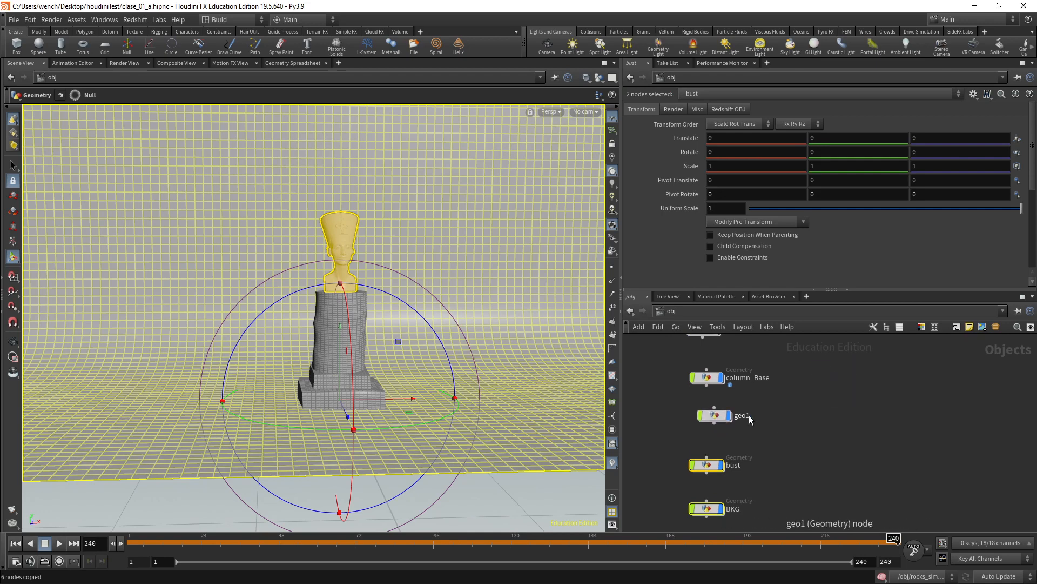
- Rename the new Geometry object as rocks
{"action": "double_click", "coordinate": [778, 415]}
{"action": "type", "text": "rock"}
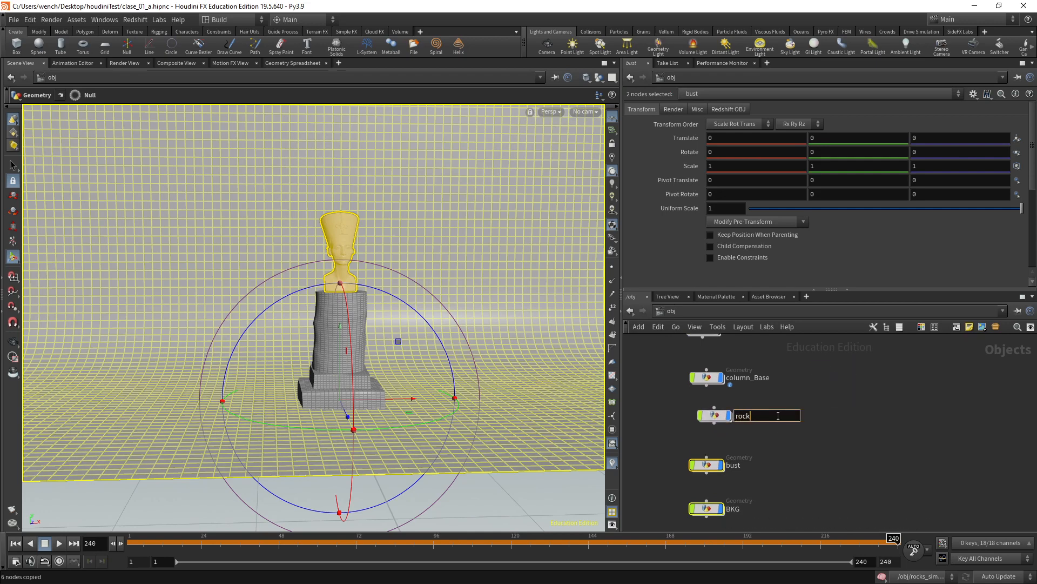
{"action": "type", "text": "s"}
{"action": "key", "text": "Return"}
- Enter the rocks object's network and paste the six copied rock nodes into it
{"action": "key", "text": "Return"}
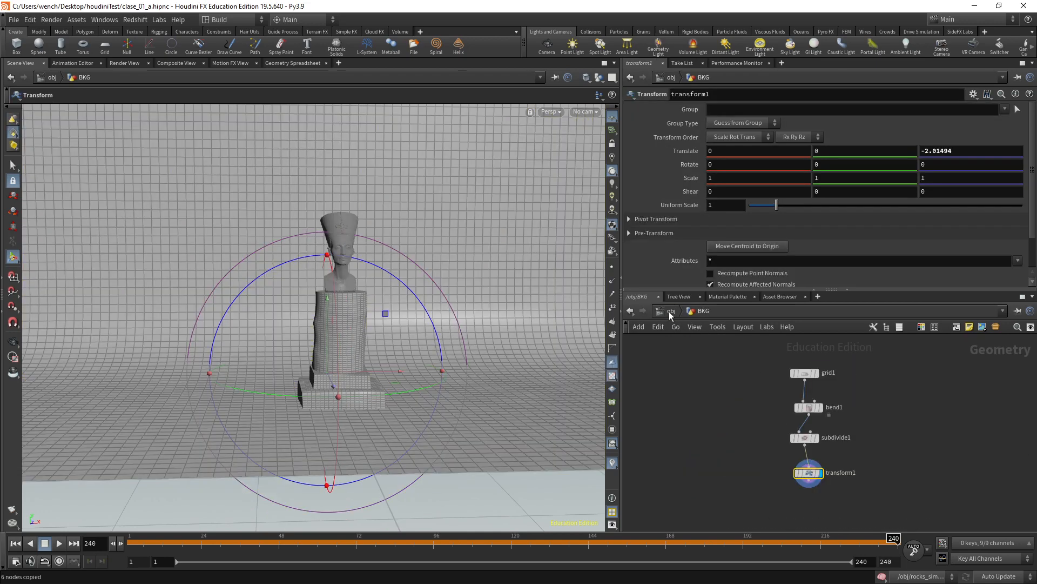
{"action": "key", "text": "u"}
{"action": "left_click", "coordinate": [713, 417]}
{"action": "key", "text": "Return"}
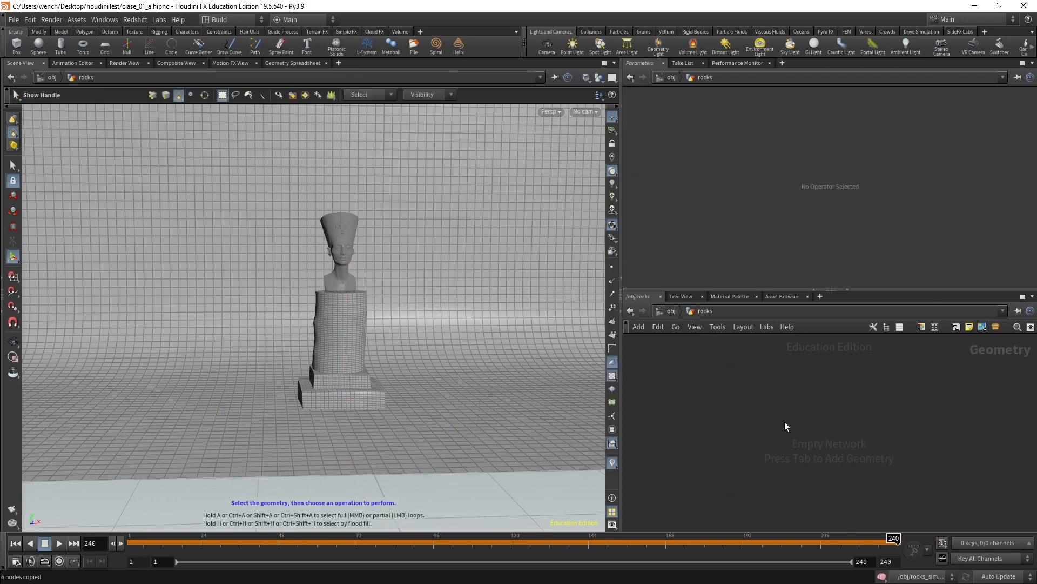
{"action": "key", "text": "ctrl+v"}
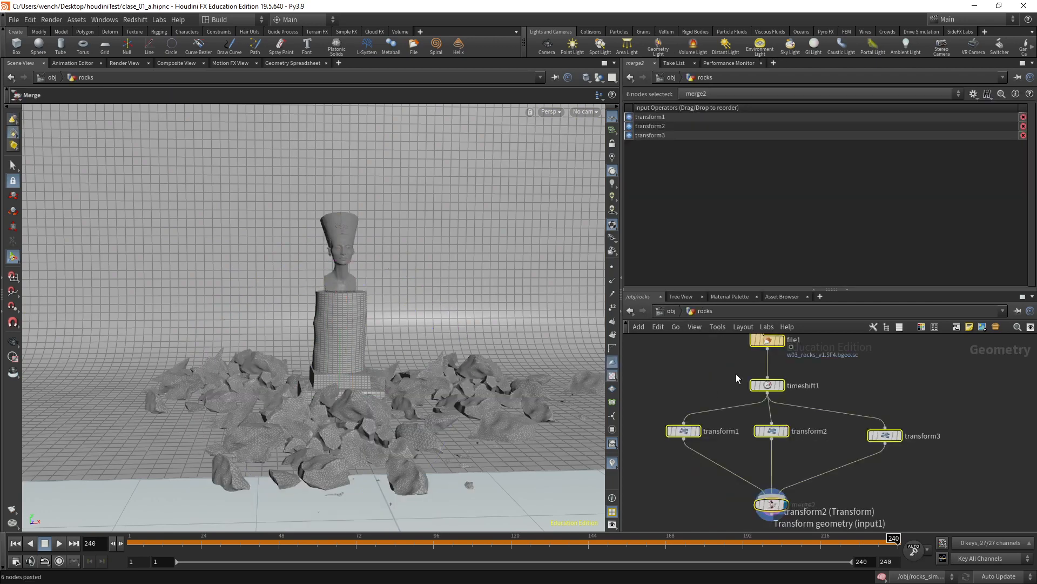
- Return to the column_Base network and review the original rock branch beside the column nodes
{"action": "left_click", "coordinate": [672, 313]}
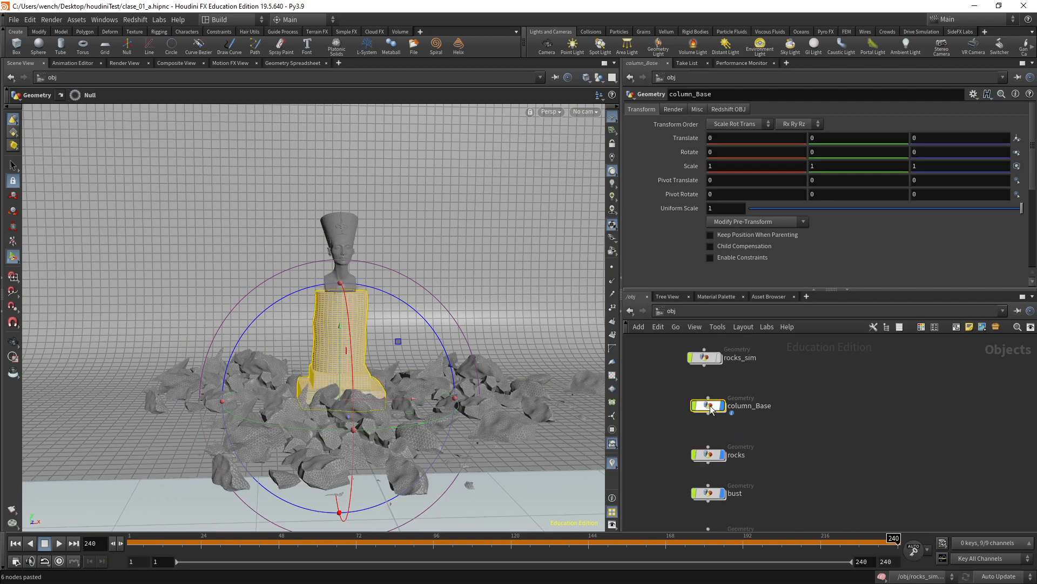
{"action": "double_click", "coordinate": [711, 409]}
{"action": "left_click_drag", "start_coordinate": [962, 355], "coordinate": [740, 516]}
{"action": "key", "text": "h"}
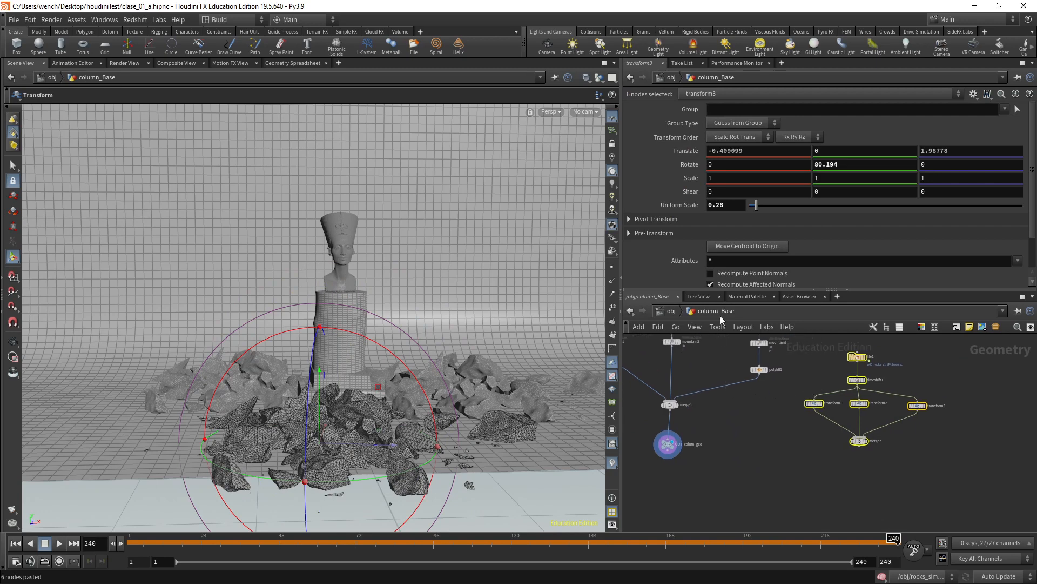
{"action": "left_click", "coordinate": [758, 459]}
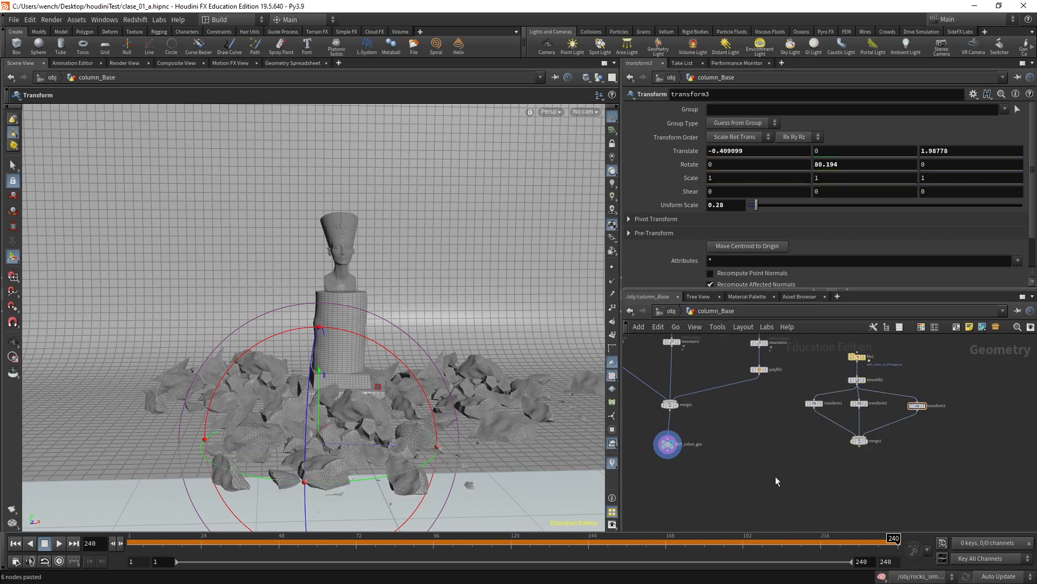
- Combine the OUT_colum_geo output and the rock branch's merge2 in a new Merge node
{"action": "key", "text": "Tab"}
{"action": "type", "text": "merge"}
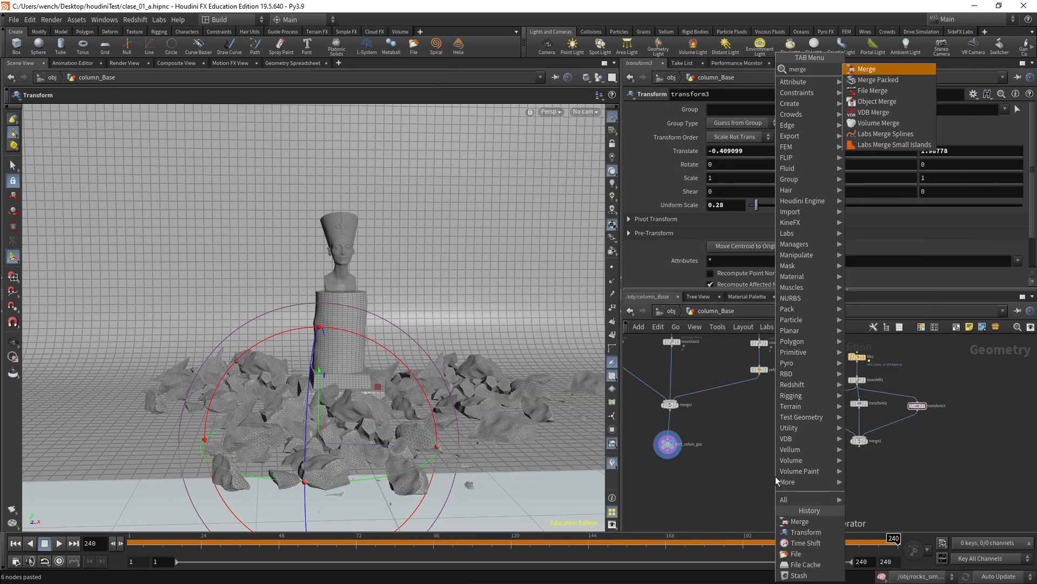
{"action": "key", "text": "Return"}
{"action": "left_click", "coordinate": [776, 478]}
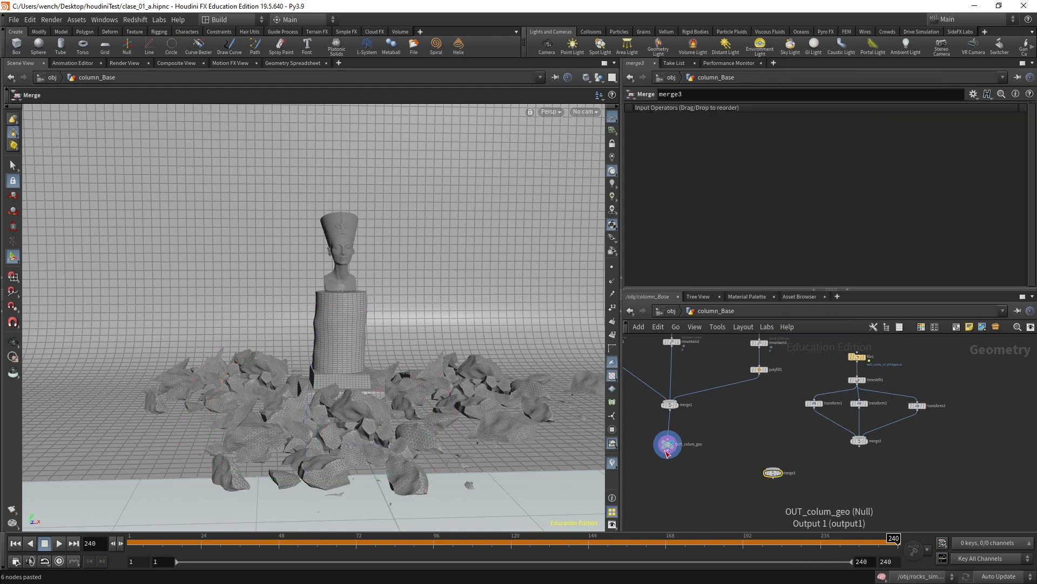
{"action": "left_click", "coordinate": [773, 465]}
{"action": "key", "text": "Escape"}
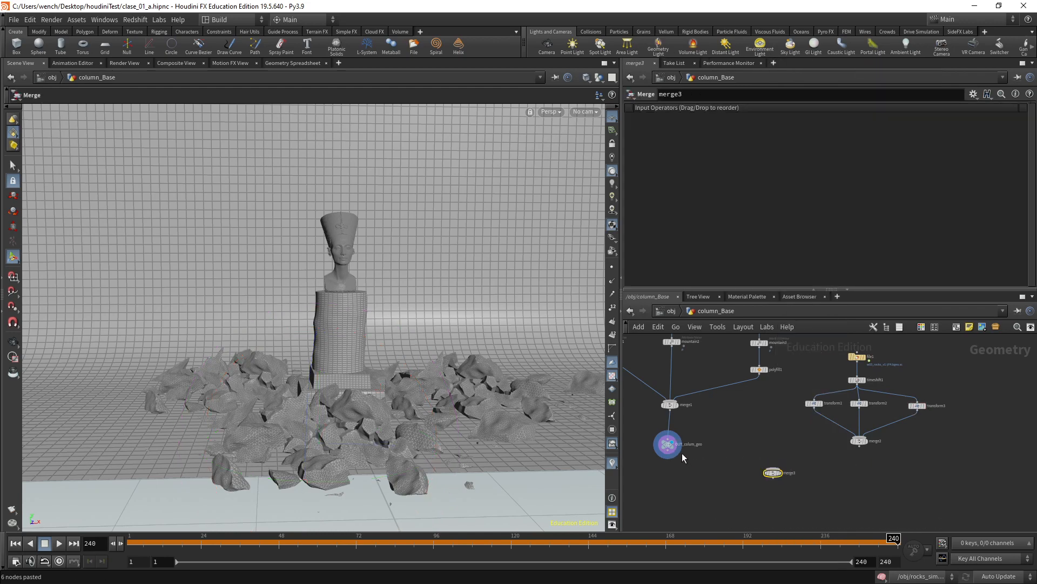
{"action": "left_click_drag", "start_coordinate": [668, 453], "coordinate": [773, 468]}
{"action": "left_click_drag", "start_coordinate": [859, 446], "coordinate": [778, 475]}
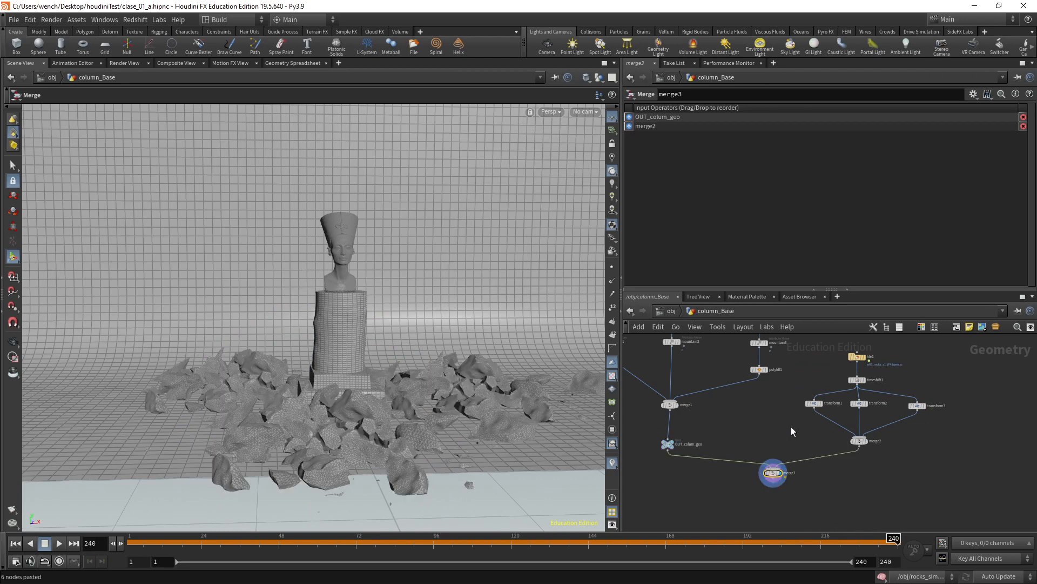
- Cut both input wires of the new Merge node and delete it from the column_Base network
{"action": "key", "text": "y"}
{"action": "left_click_drag", "start_coordinate": [797, 441], "coordinate": [811, 476]}
{"action": "left_click_drag", "start_coordinate": [757, 455], "coordinate": [731, 484]}
{"action": "mouse_move", "coordinate": [856, 442]}
{"action": "left_mouse_down"}
{"action": "mouse_move", "coordinate": [775, 491]}
{"action": "mouse_move", "coordinate": [867, 440]}
{"action": "left_mouse_up"}
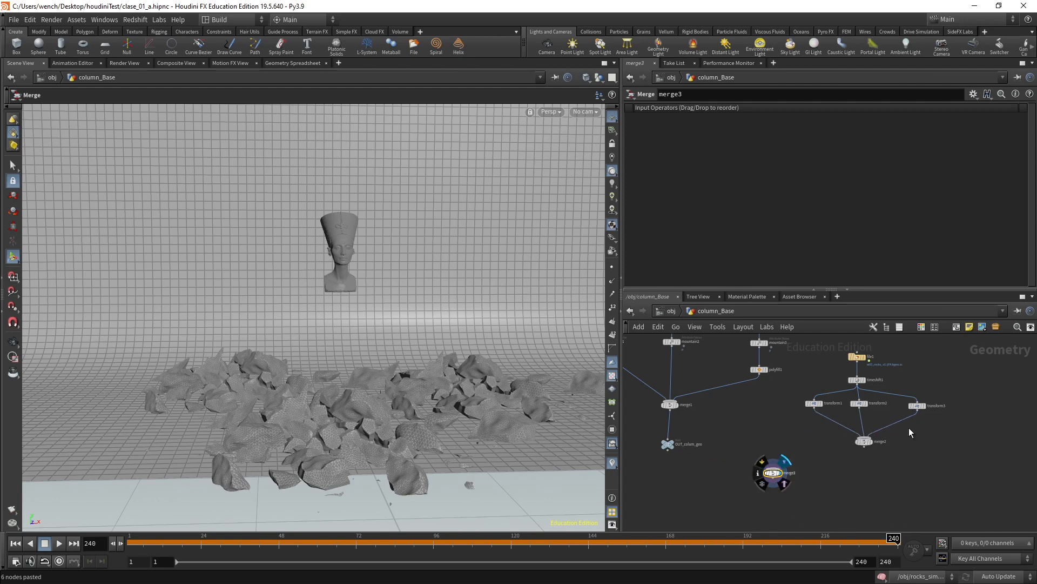
{"action": "key", "text": "Delete"}
- Delete the original rock branch from the column_Base network, keeping only the column nodes
{"action": "left_click_drag", "start_coordinate": [928, 466], "coordinate": [815, 350]}
{"action": "key", "text": "Delete"}
{"action": "middle_click_drag", "start_coordinate": [777, 427], "coordinate": [827, 445]}
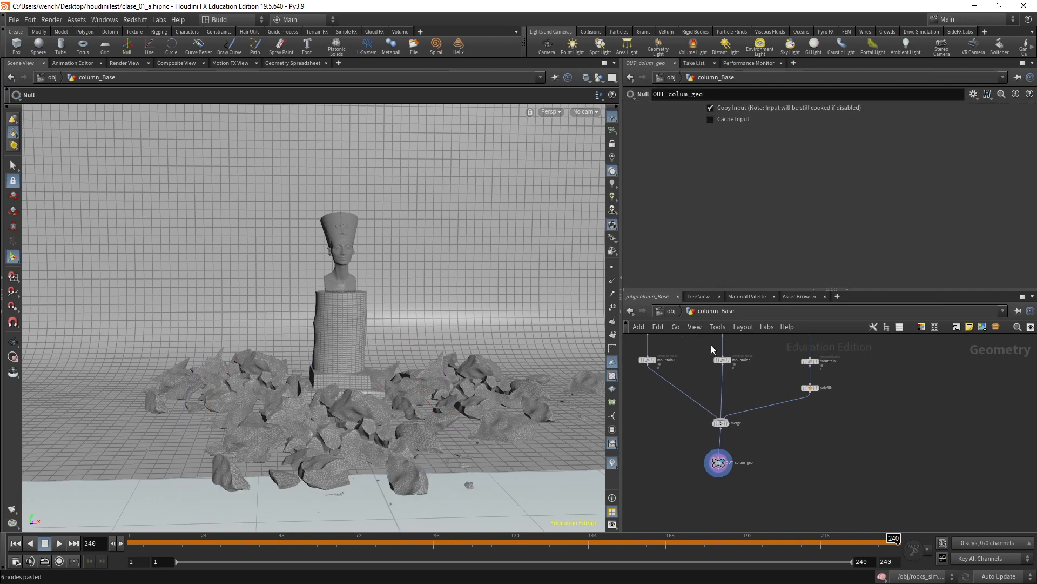
- Return to the scene's object level and turn off the wireframe overlay to view the bust, column and rocks shaded
{"action": "left_click", "coordinate": [670, 311]}
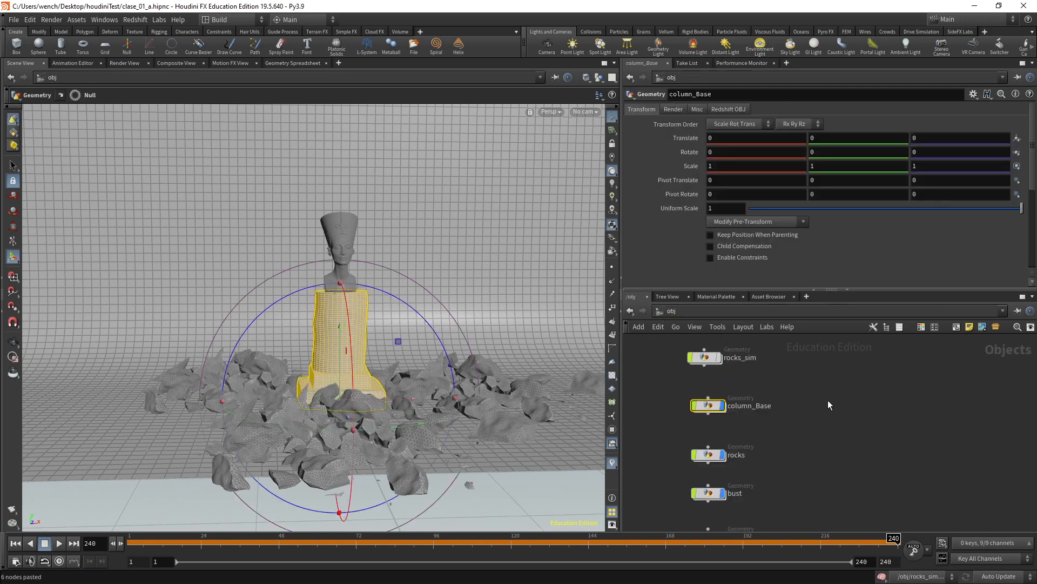
{"action": "left_click", "coordinate": [389, 313]}
{"action": "left_click_drag", "start_coordinate": [438, 373], "coordinate": [435, 369], "text": "alt"}
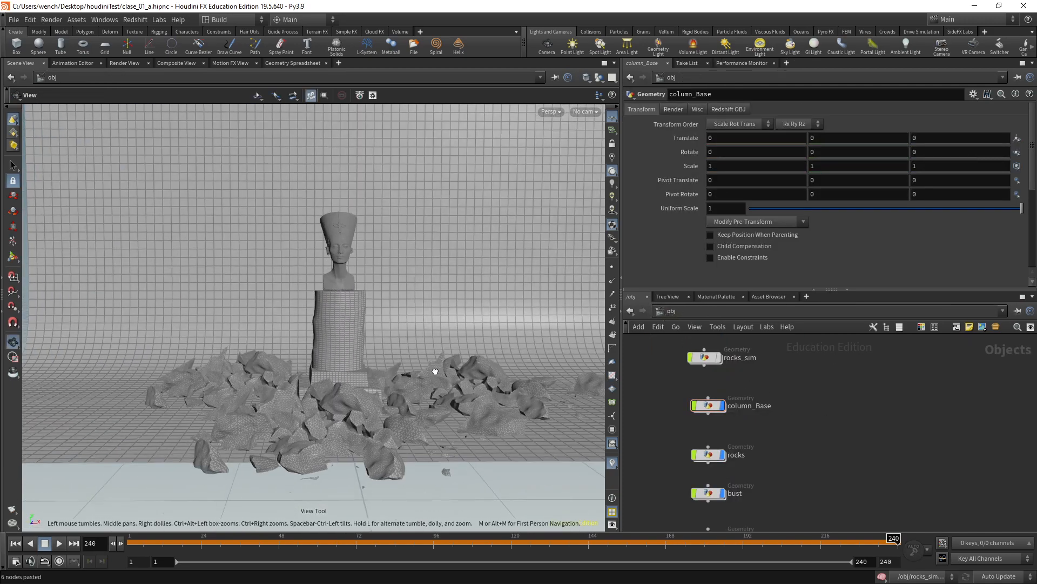
{"action": "right_click_drag", "start_coordinate": [435, 368], "coordinate": [405, 387], "text": "alt"}
{"action": "middle_click_drag", "start_coordinate": [405, 386], "coordinate": [474, 406], "text": "alt"}
{"action": "key", "text": "shift+w"}
{"action": "scroll", "coordinate": [363, 398], "scroll_direction": "down", "scroll_amount": 6}
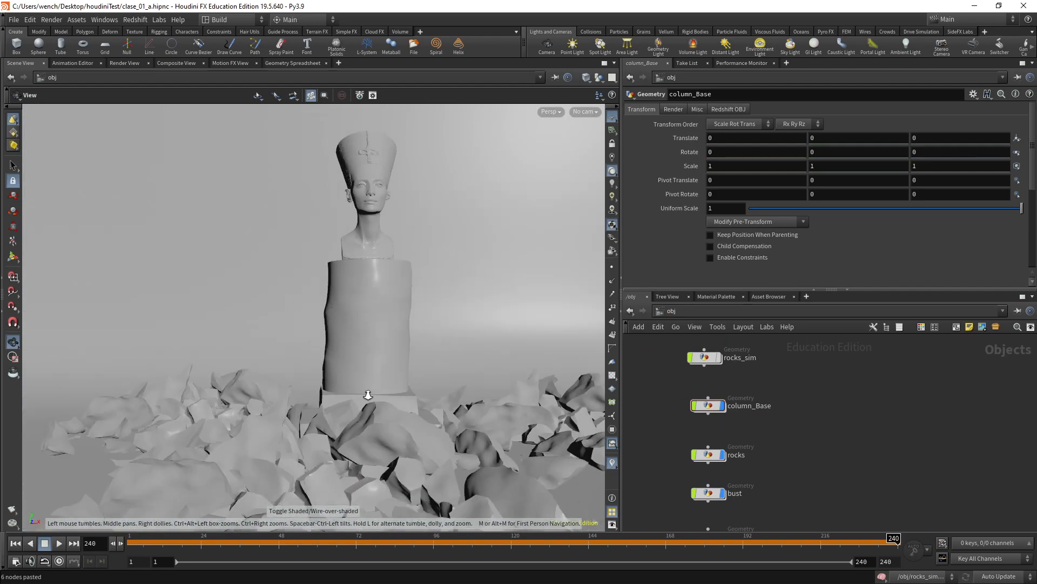
{"action": "left_click_drag", "start_coordinate": [366, 388], "coordinate": [359, 410]}
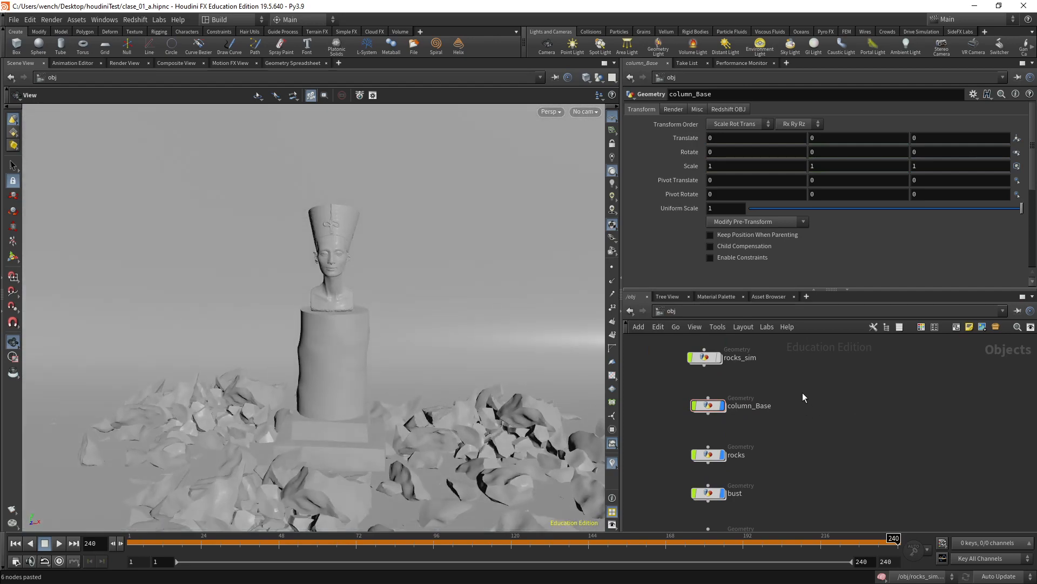
{"action": "left_click_drag", "start_coordinate": [387, 363], "coordinate": [389, 353]}
{"action": "right_click_drag", "start_coordinate": [380, 347], "coordinate": [414, 371]}
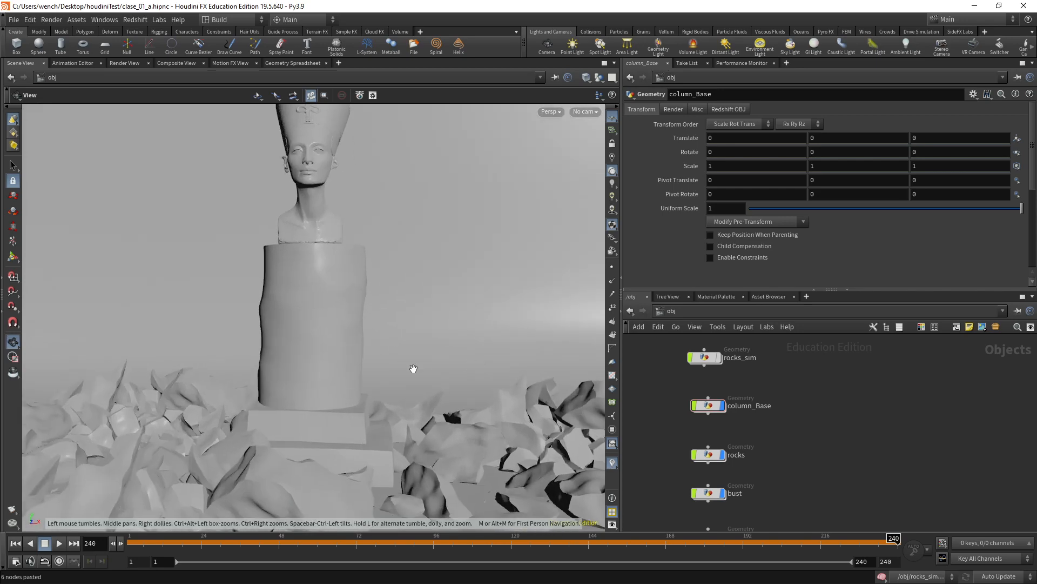
{"action": "middle_click_drag", "start_coordinate": [400, 363], "coordinate": [437, 412]}
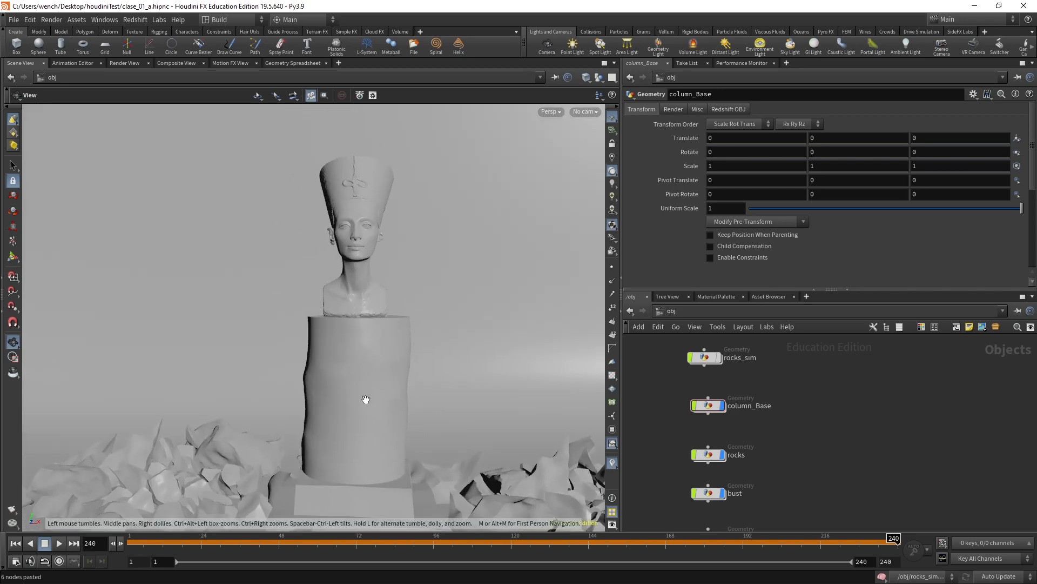
- Line up the column_Base node with the other object nodes and enlarge the network view slightly
{"action": "left_click", "coordinate": [709, 405]}
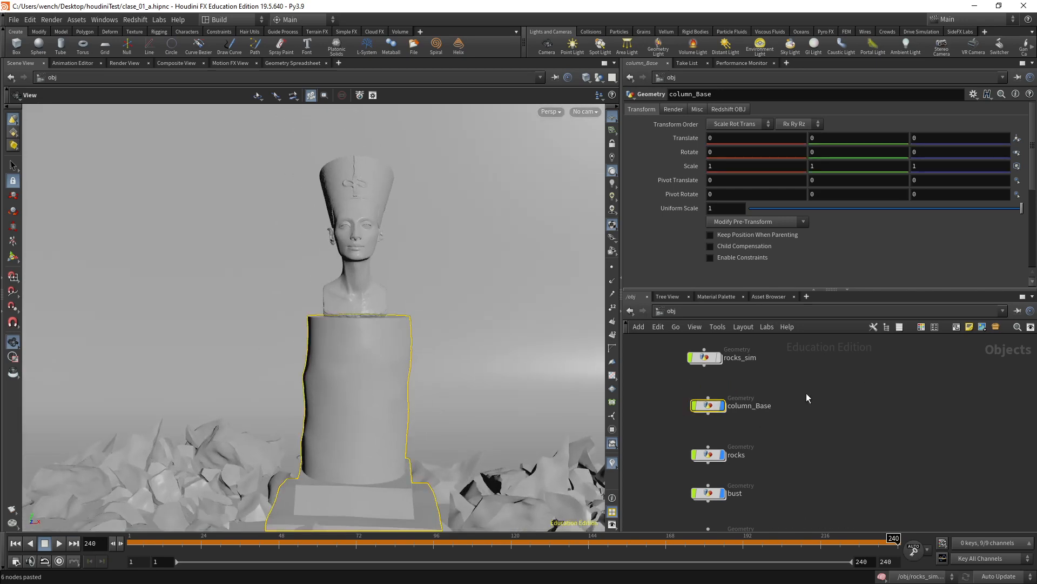
{"action": "scroll", "coordinate": [816, 412], "scroll_direction": "down", "scroll_amount": 1}
{"action": "middle_click_drag", "start_coordinate": [811, 394], "coordinate": [775, 416]}
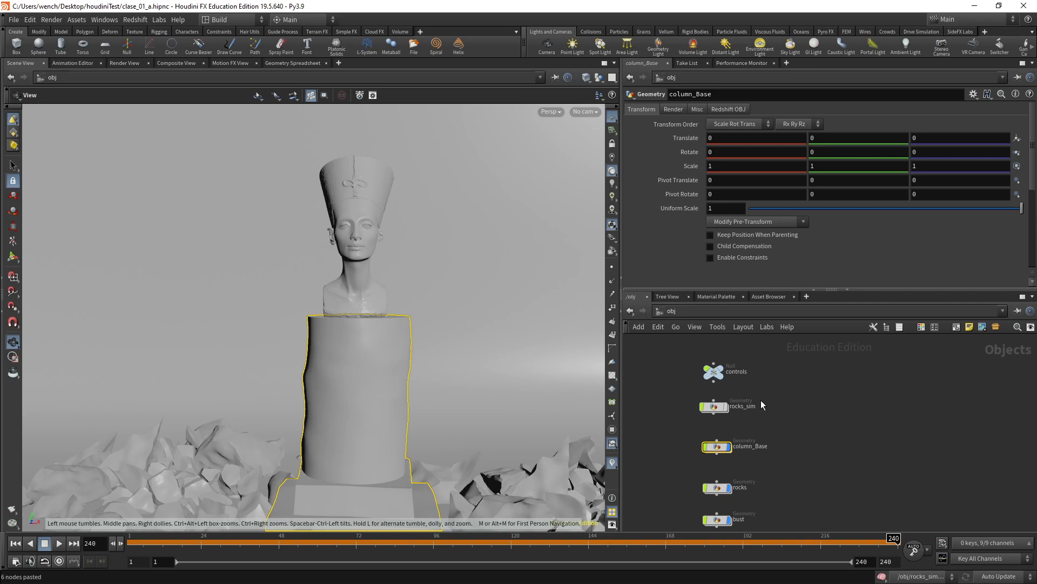
{"action": "middle_click_drag", "start_coordinate": [757, 442], "coordinate": [761, 399]}
{"action": "left_click_drag", "start_coordinate": [782, 431], "coordinate": [710, 525]}
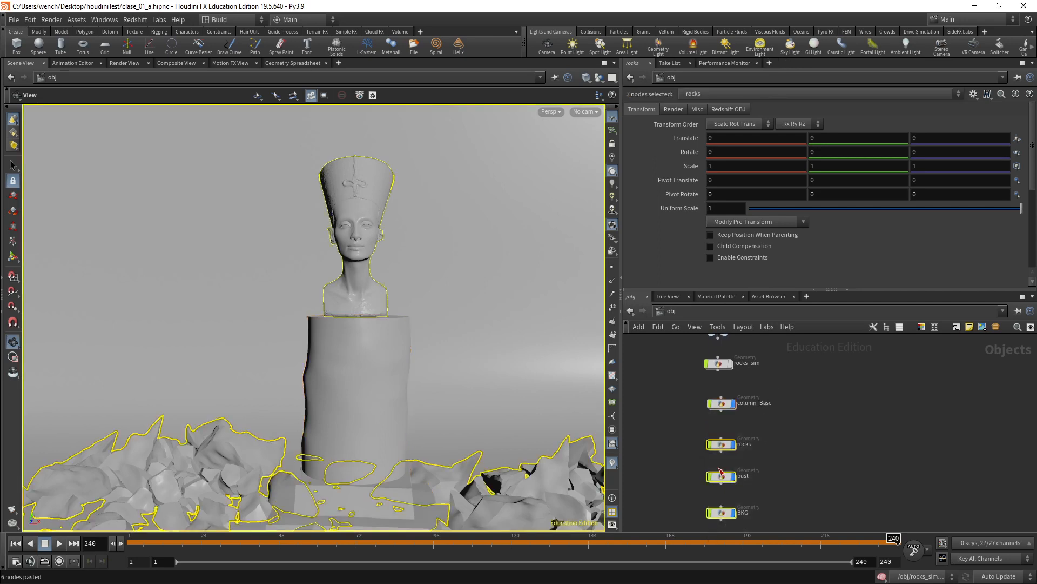
{"action": "middle_click_drag", "start_coordinate": [748, 407], "coordinate": [735, 428]}
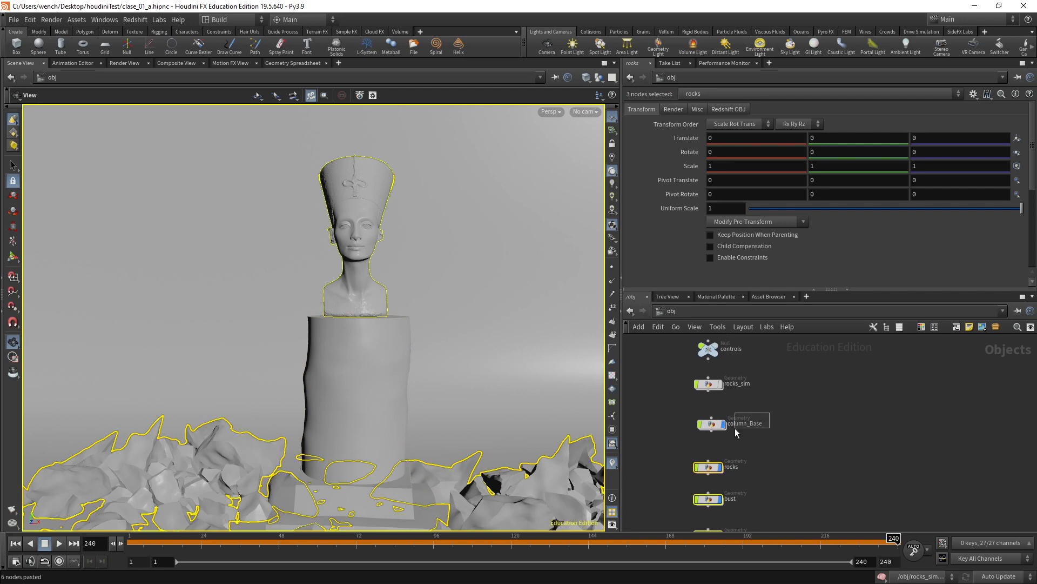
{"action": "left_click", "coordinate": [709, 427]}
{"action": "left_click_drag", "start_coordinate": [709, 427], "coordinate": [713, 426]}
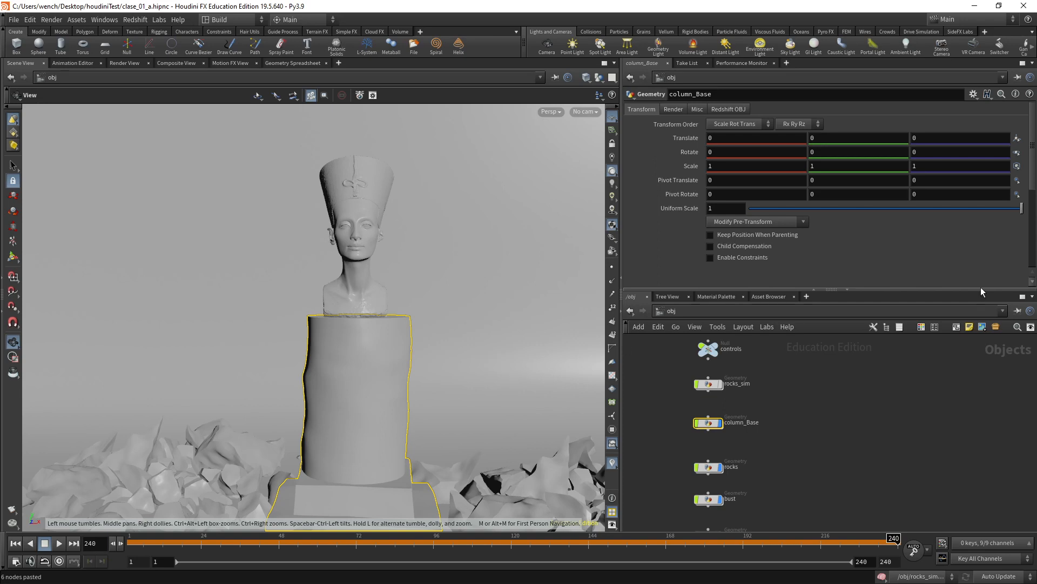
{"action": "left_click_drag", "start_coordinate": [928, 290], "coordinate": [928, 282]}
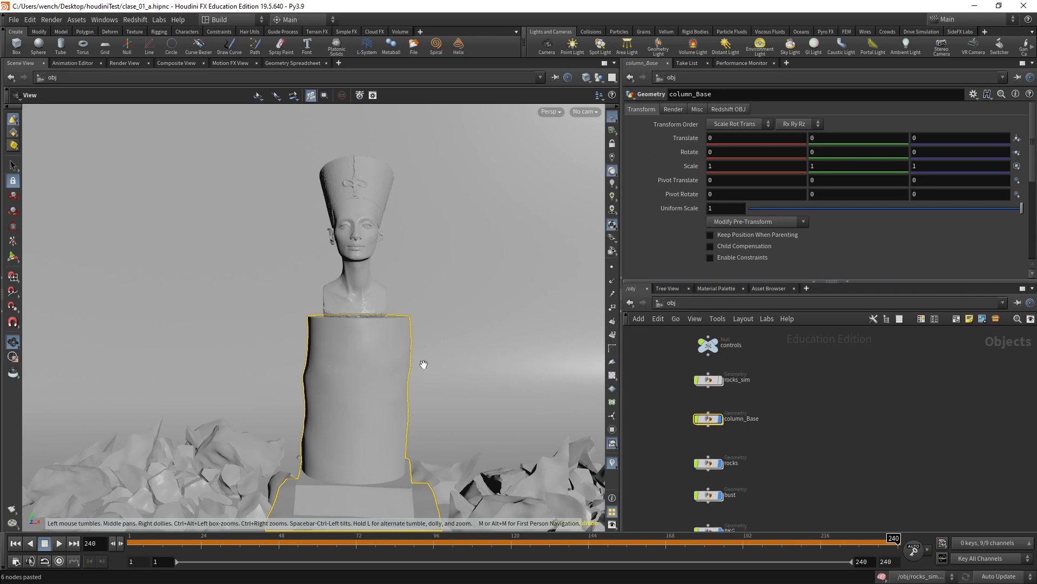
{"action": "scroll", "coordinate": [416, 367], "scroll_direction": "down", "scroll_amount": 3}
{"action": "left_click_drag", "start_coordinate": [409, 370], "coordinate": [442, 364]}
{"action": "middle_click_drag", "start_coordinate": [441, 364], "coordinate": [424, 329]}
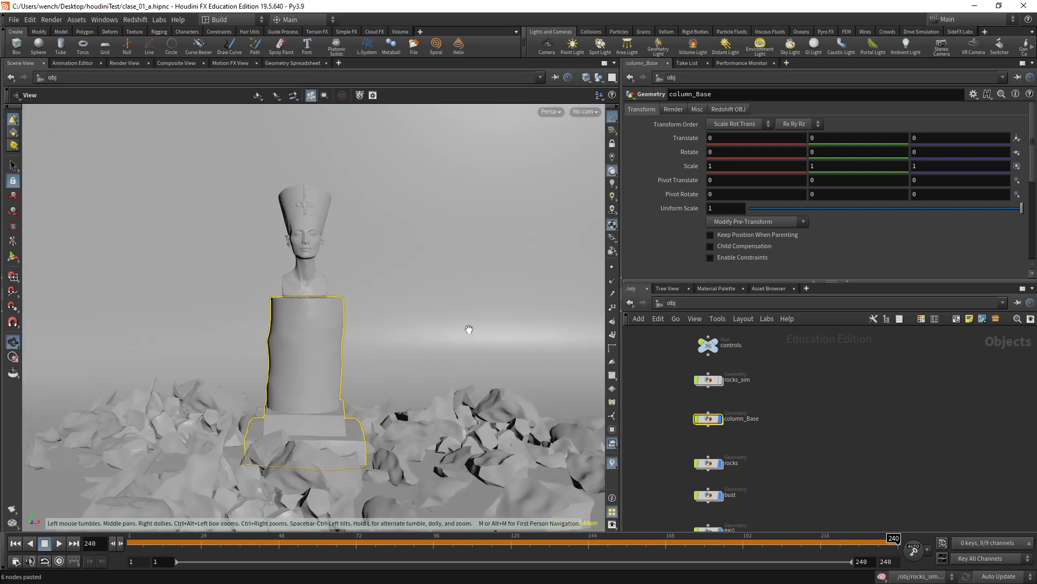
{"action": "left_click_drag", "start_coordinate": [412, 373], "coordinate": [449, 340]}
{"action": "right_click_drag", "start_coordinate": [449, 341], "coordinate": [556, 346]}
{"action": "middle_click_drag", "start_coordinate": [557, 346], "coordinate": [528, 352]}
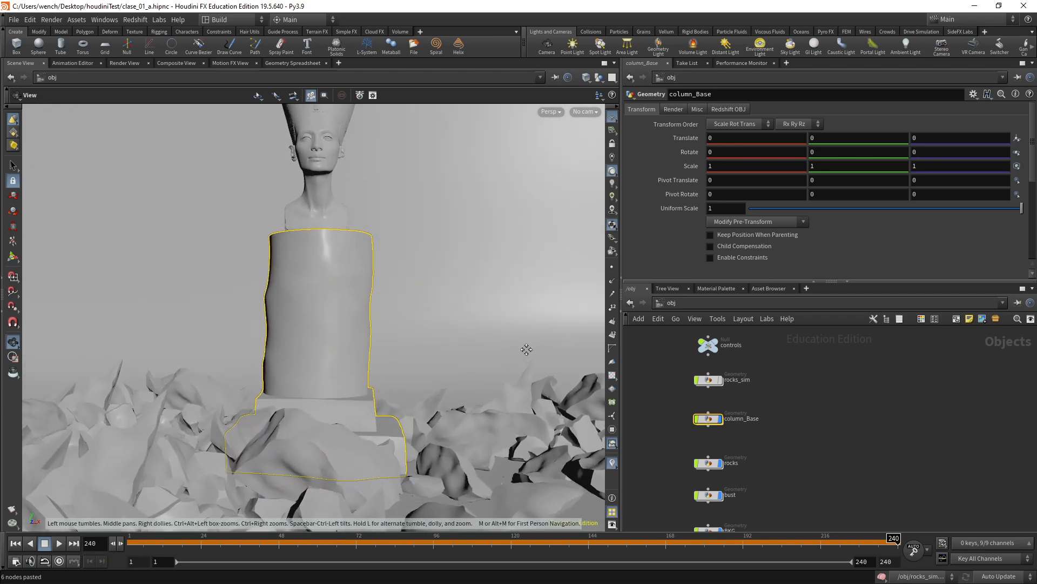